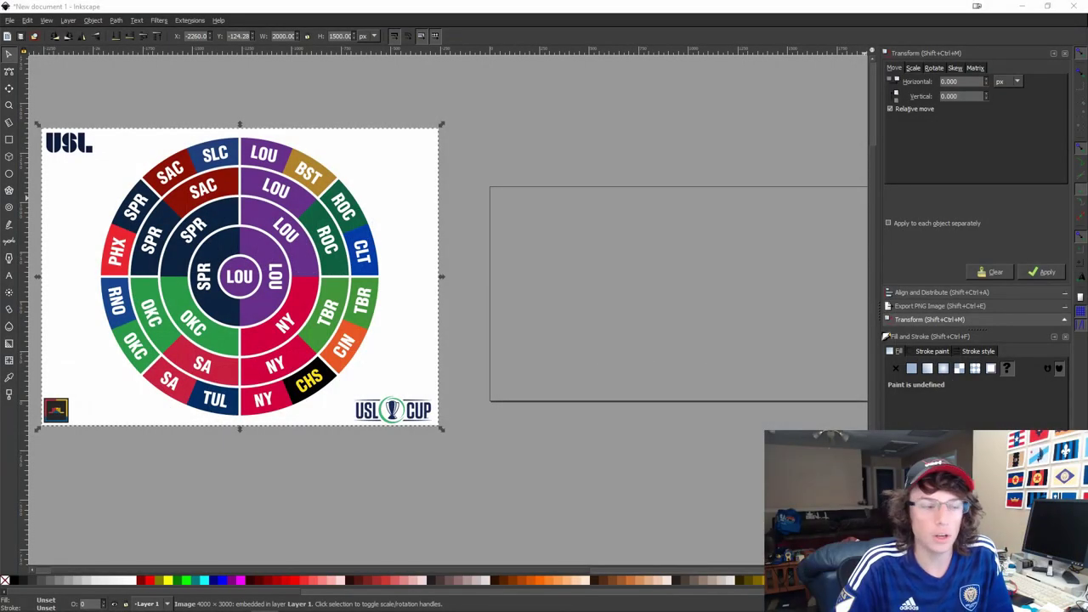
# Examine the circular USL Cup bracket reference image, its rings, team segments and corner logos.
pyautogui.moveTo(673, 292)
pyautogui.mouseDown()
pyautogui.moveTo(651, 292)
pyautogui.moveTo(677, 280)
pyautogui.mouseUp()
pyautogui.moveTo(378, 274); pyautogui.dragTo(387, 278)
pyautogui.moveTo(646, 231); pyautogui.dragTo(605, 254)
pyautogui.moveTo(198, 241); pyautogui.dragTo(451, 245)
pyautogui.scroll(1, 442, 249)
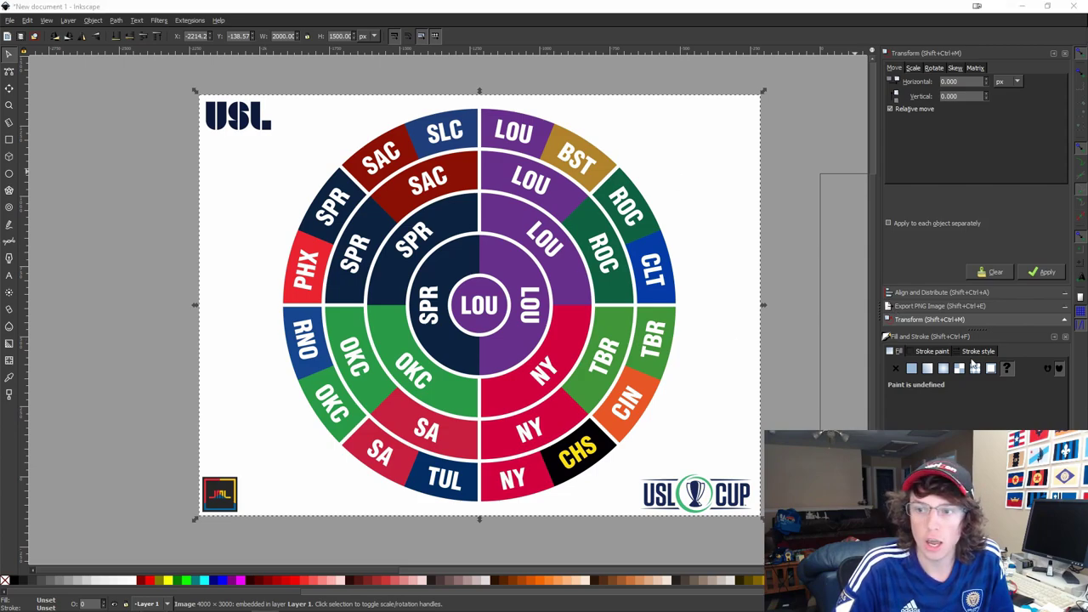
pyautogui.moveTo(668, 317); pyautogui.dragTo(507, 295)
pyautogui.scroll(-1, 492, 295)
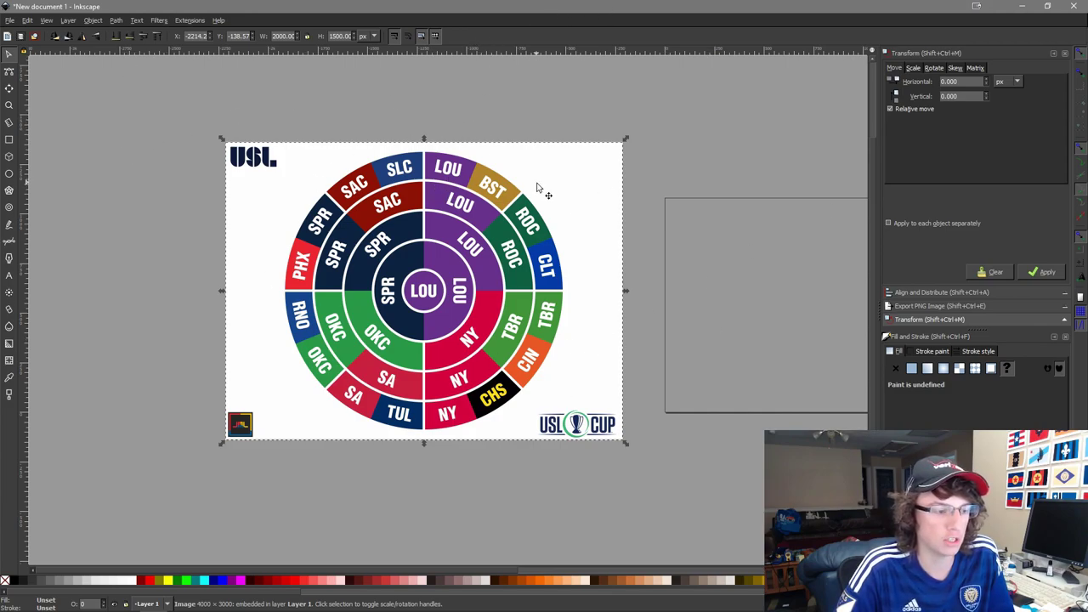
pyautogui.moveTo(762, 274); pyautogui.dragTo(464, 273)
pyautogui.moveTo(264, 311); pyautogui.dragTo(408, 324)
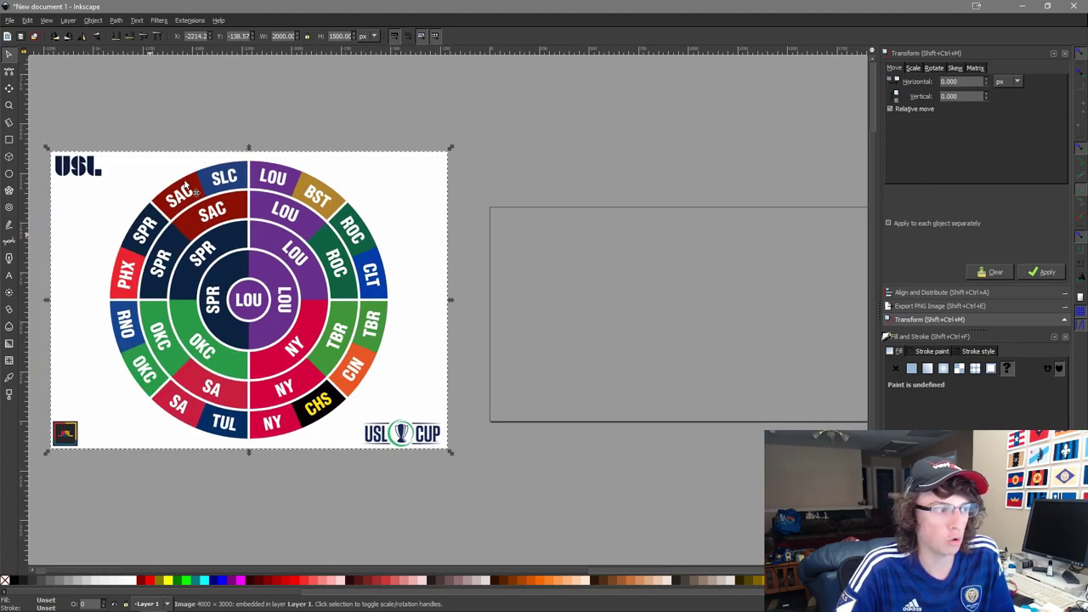
pyautogui.hscroll(-4, 223, 272)
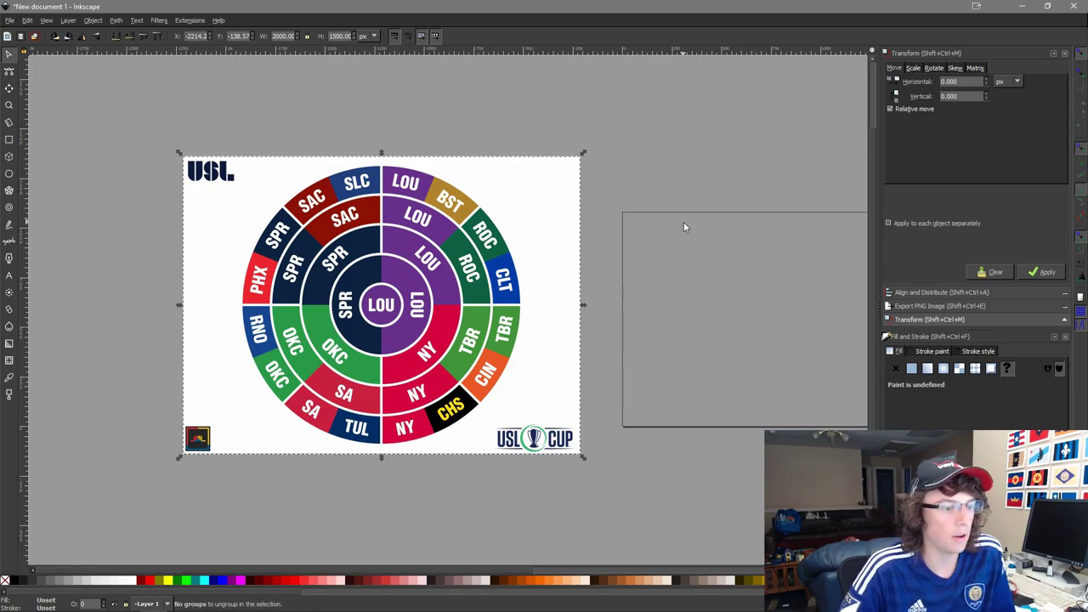
# Move the bracket reference image farther away from the page outline.
pyautogui.moveTo(494, 256); pyautogui.dragTo(425, 259)
pyautogui.moveTo(588, 295); pyautogui.dragTo(540, 286)
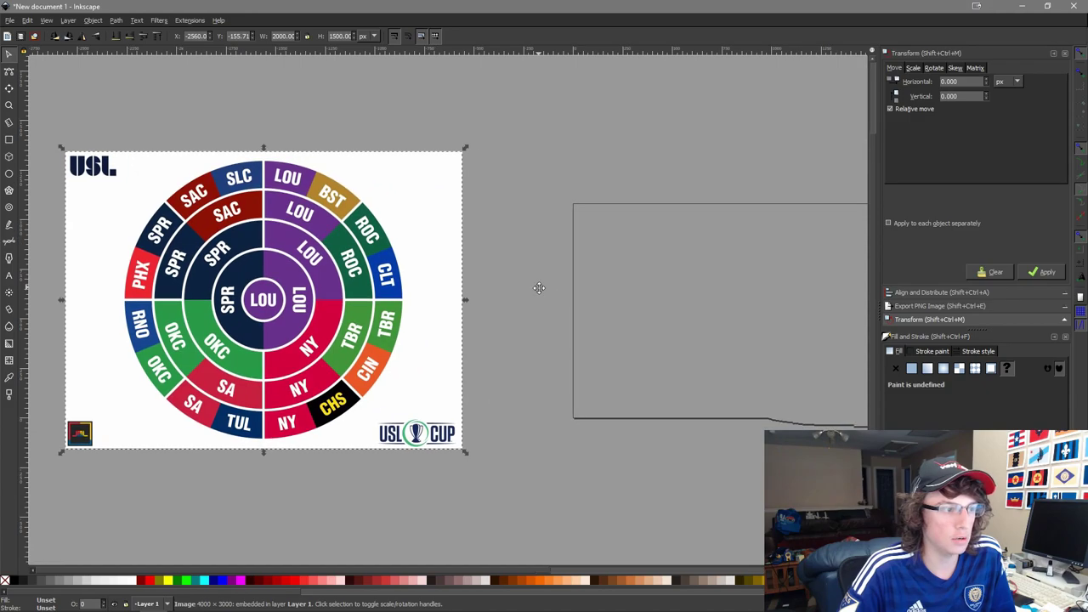
# Draw a white rectangle about 1669 by 1031 px over the page and remove its stroke.
pyautogui.moveTo(704, 308); pyautogui.dragTo(514, 284)
pyautogui.moveTo(416, 213)
pyautogui.mouseDown()
pyautogui.moveTo(467, 204)
pyautogui.moveTo(433, 212)
pyautogui.moveTo(685, 382)
pyautogui.moveTo(779, 393)
pyautogui.mouseUp()
pyautogui.click(11, 140)
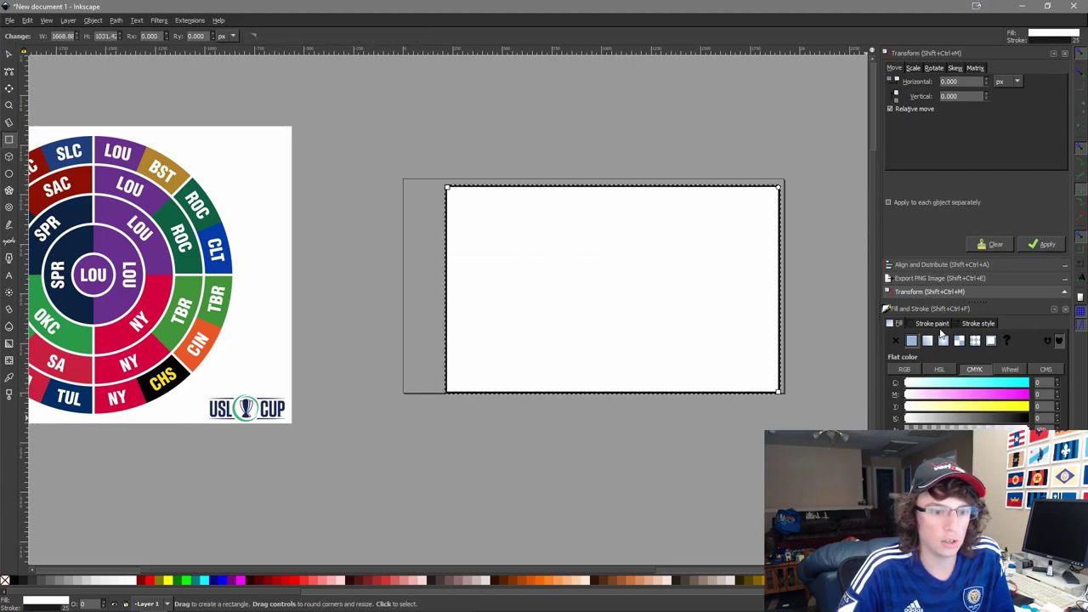
pyautogui.click(933, 324)
pyautogui.click(895, 340)
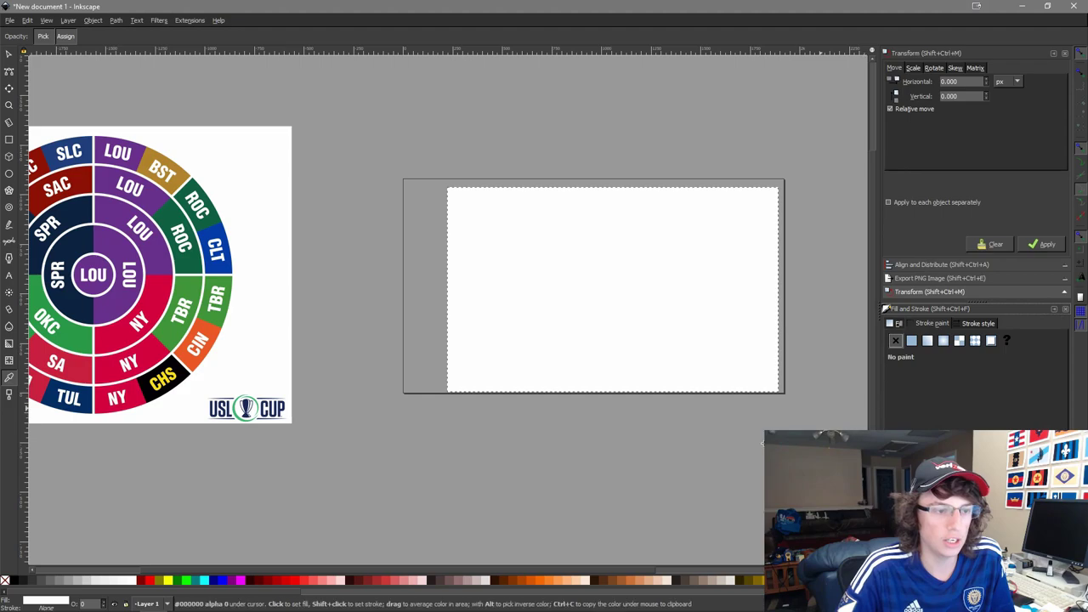
# Move the rectangle to the page's upper-left corner and set its size to 2000 by 1500 px.
pyautogui.press('s')
pyautogui.moveTo(764, 339); pyautogui.dragTo(664, 257)
pyautogui.doubleClick(282, 37)
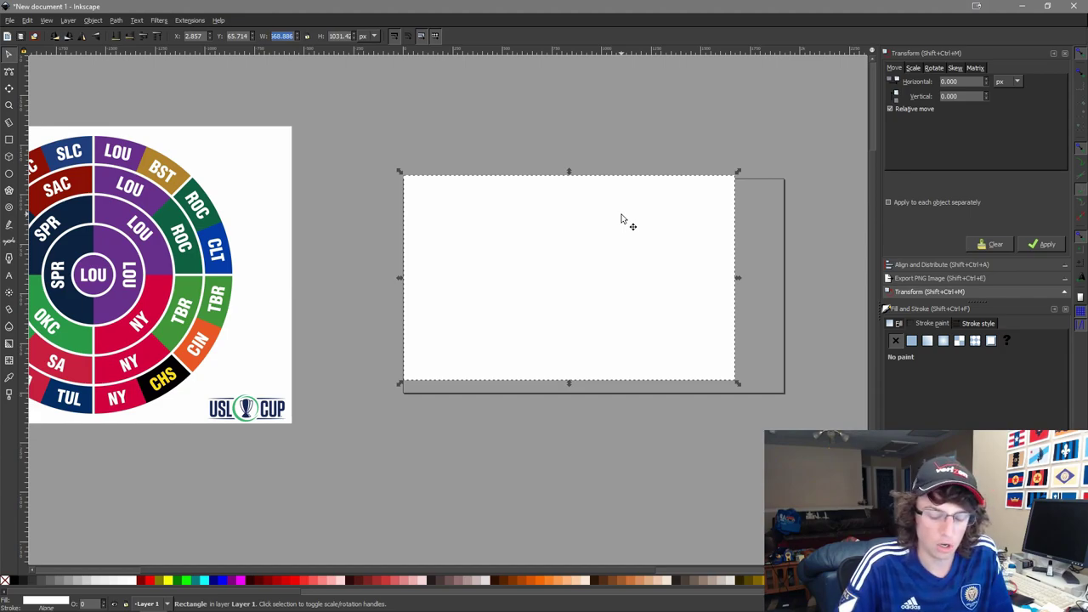
pyautogui.write('2000')
pyautogui.press('Tab')
pyautogui.write('15')
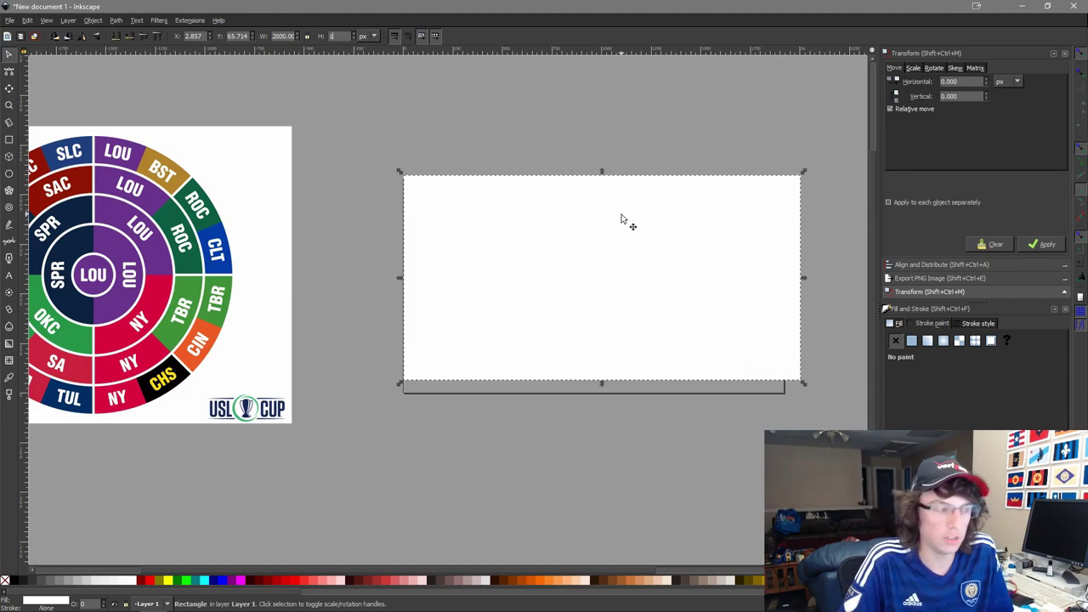
pyautogui.press('Return')
# Resize the document page to fit the selected white rectangle.
pyautogui.hotkey('ctrl', 'shift', 'd')
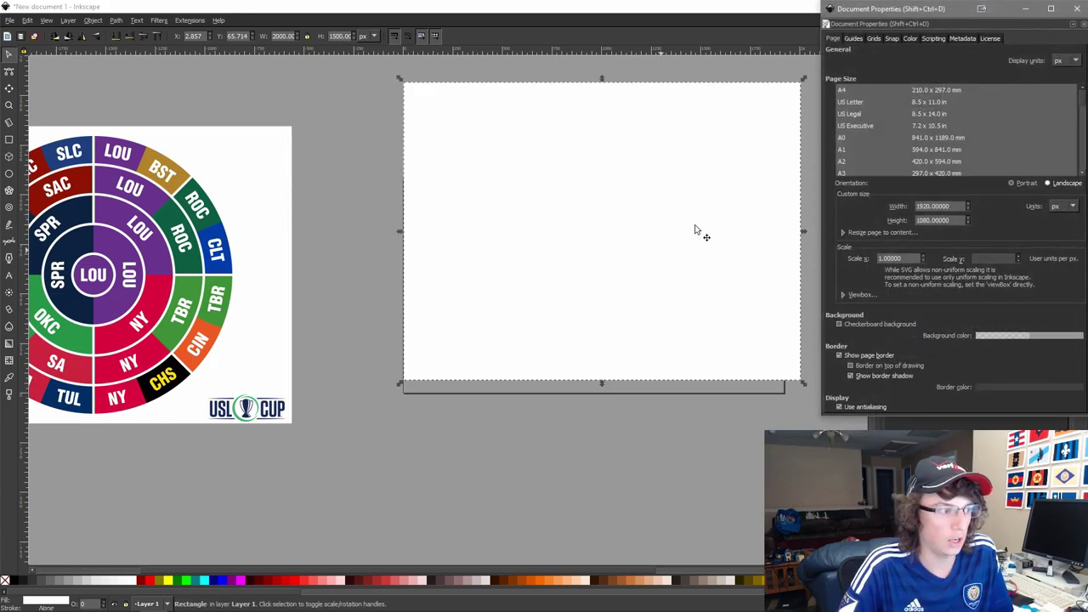
pyautogui.click(909, 233)
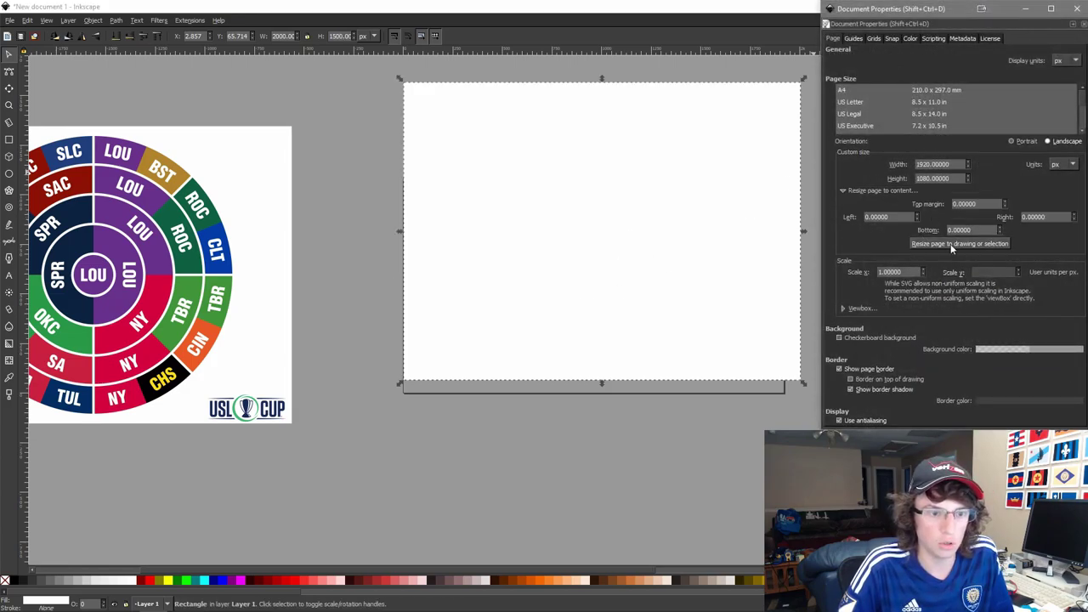
pyautogui.click(951, 245)
pyautogui.click(1078, 9)
pyautogui.click(375, 295)
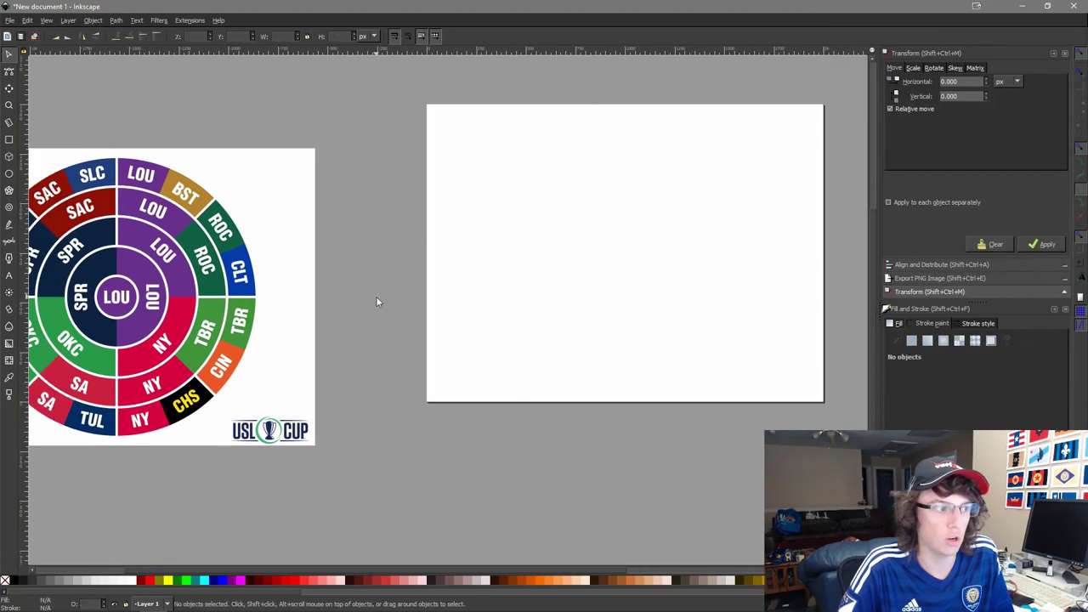
# Shift the bracket reference image closer to the resized page, roughly level with it.
pyautogui.scroll(-2, 590, 292)
pyautogui.moveTo(397, 313); pyautogui.dragTo(410, 286)
pyautogui.moveTo(590, 268); pyautogui.dragTo(464, 259)
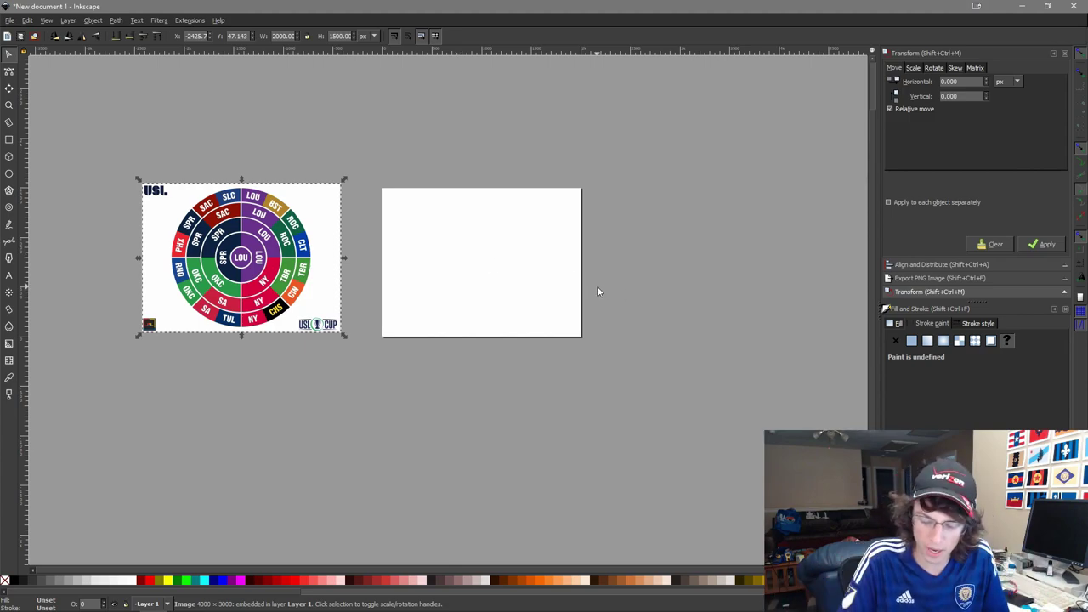
pyautogui.click(177, 146)
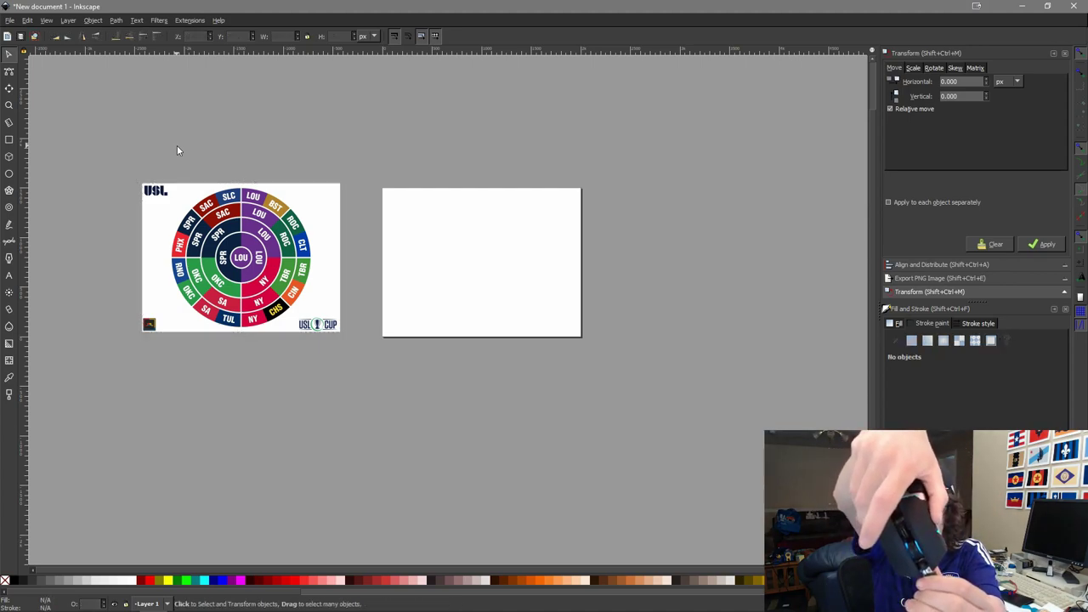
pyautogui.press('d')
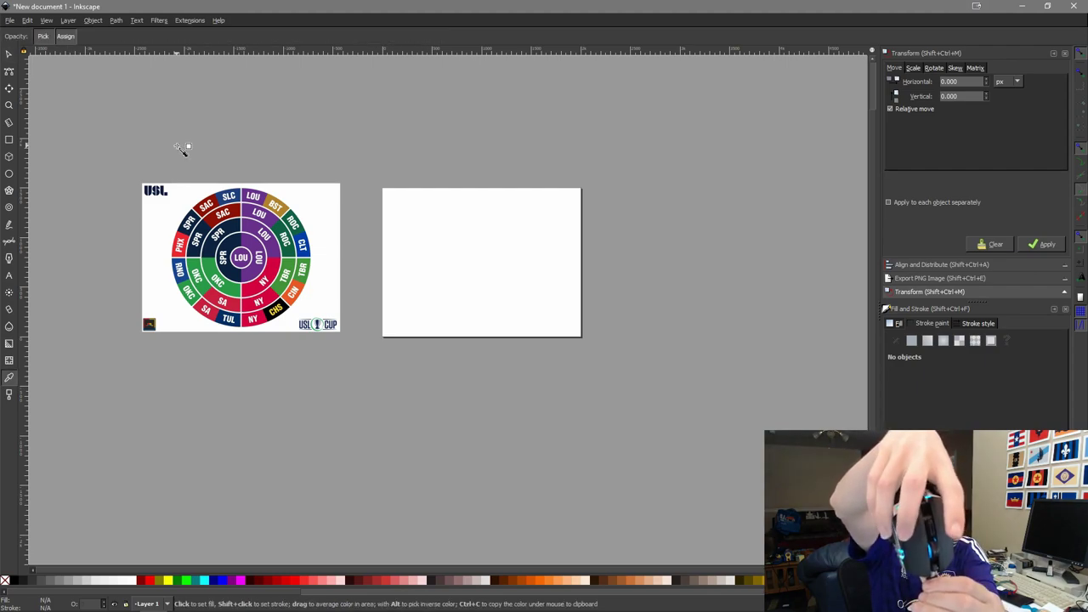
pyautogui.press('s')
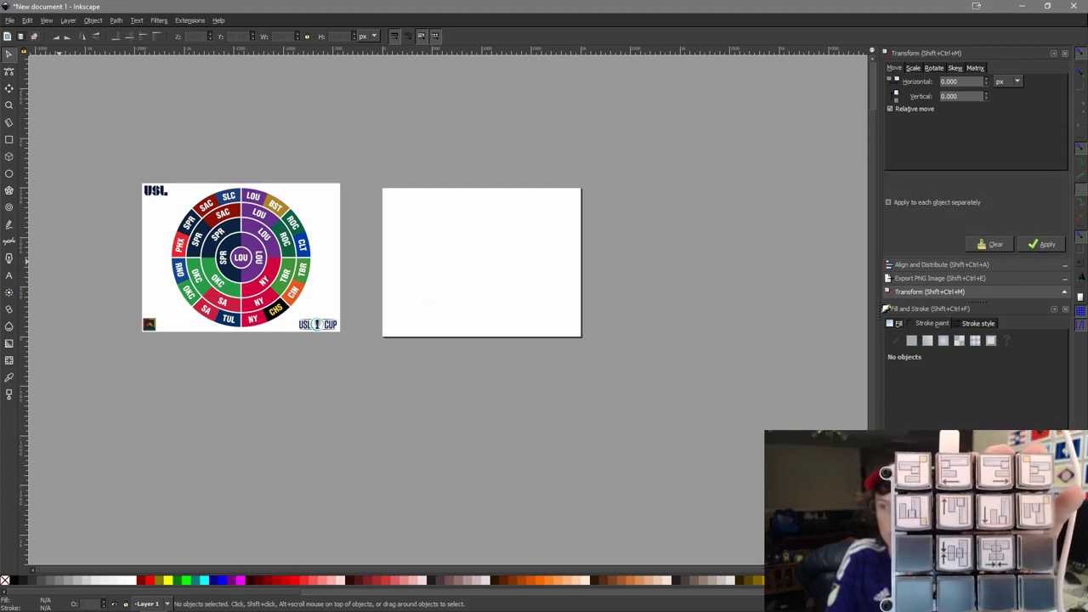
pyautogui.click(1030, 264)
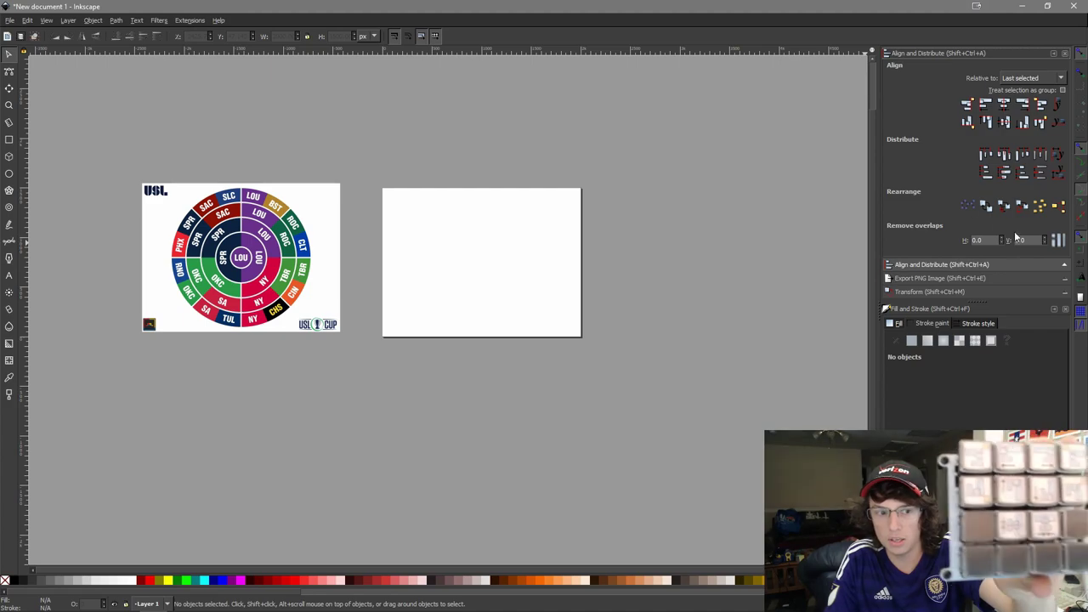
pyautogui.click(966, 291)
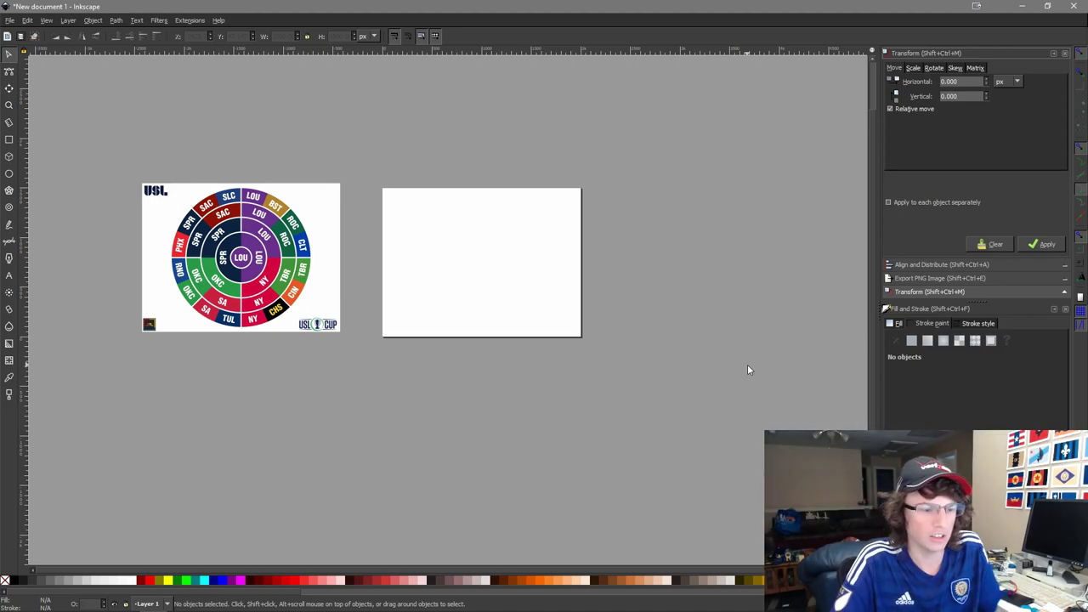
# Draw a circle below the page and set its diameter to 200 px.
pyautogui.moveTo(382, 283); pyautogui.dragTo(476, 301)
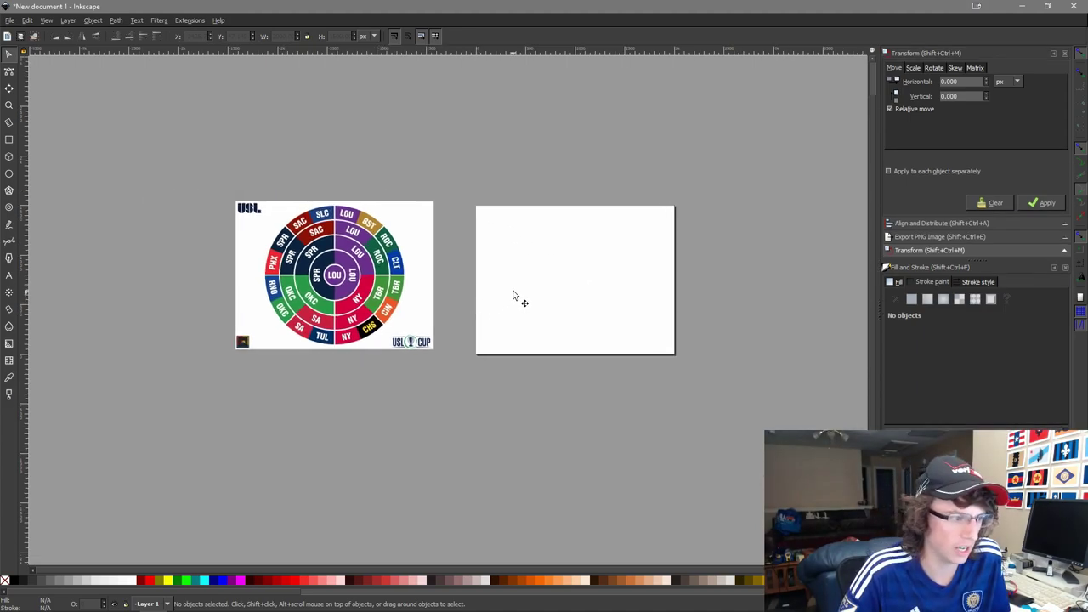
pyautogui.scroll(-1, 544, 297)
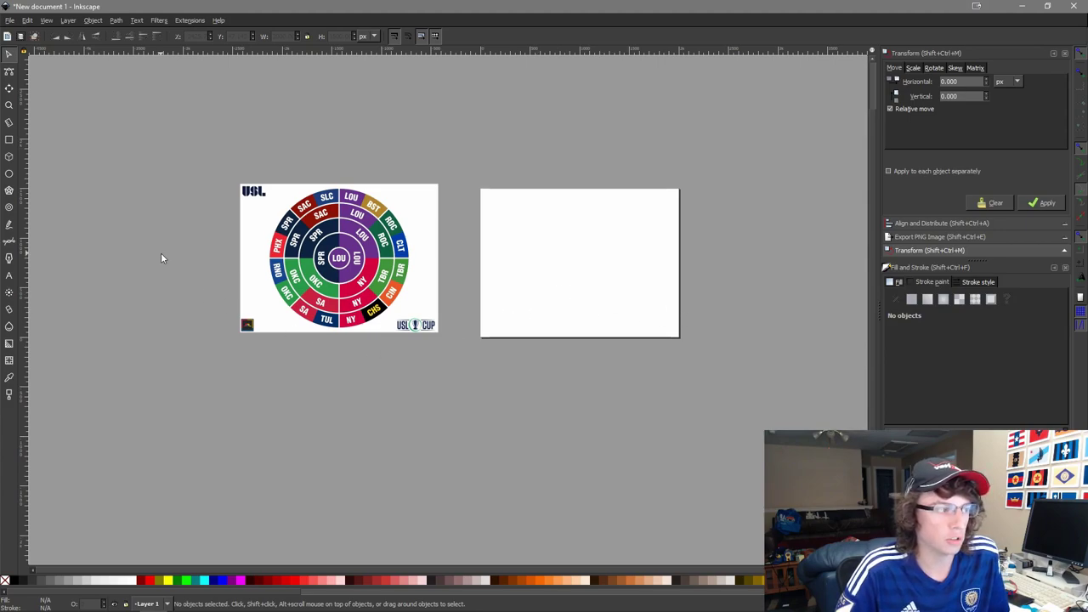
pyautogui.click(8, 174)
pyautogui.moveTo(612, 389); pyautogui.dragTo(546, 358)
pyautogui.press('ctrl')
pyautogui.press('s')
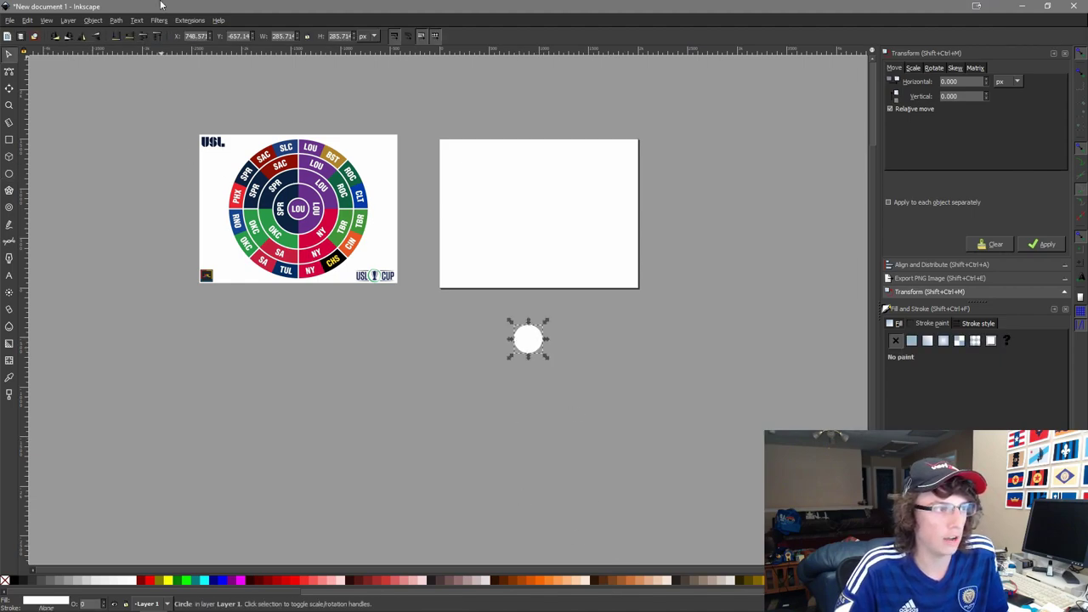
pyautogui.write('200')
pyautogui.press('Return')
# Fill the 200 px circle with bright green and center it on the white rectangle.
pyautogui.scroll(1, 536, 328)
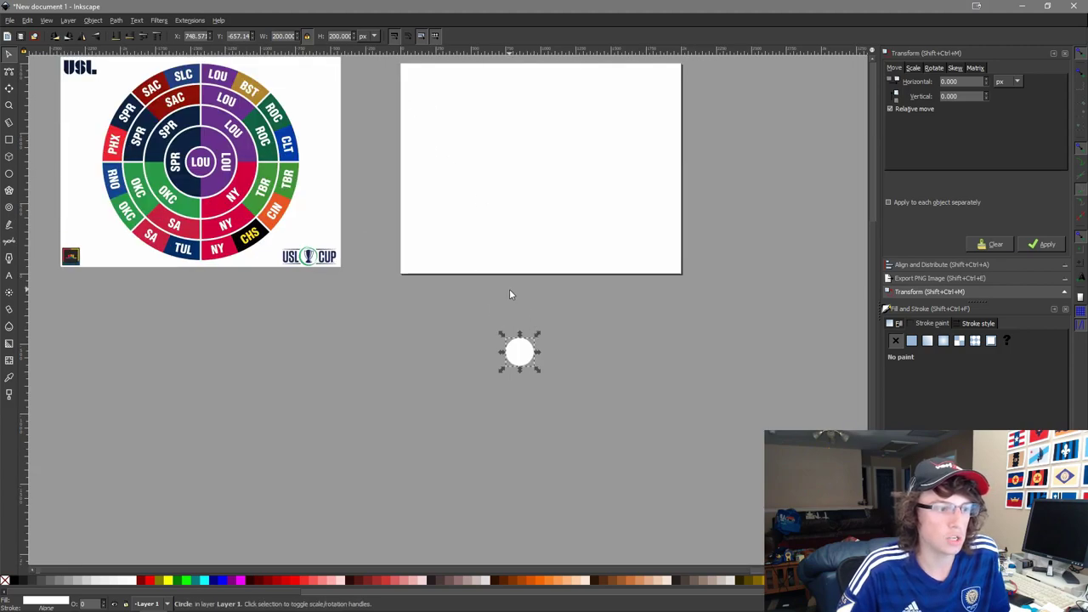
pyautogui.click(184, 580)
pyautogui.keyDown('shift'); pyautogui.click(569, 230); pyautogui.keyUp('shift')
pyautogui.hotkey('ctrl', 'alt', 'h')
pyautogui.hotkey('ctrl', 'alt', 't')
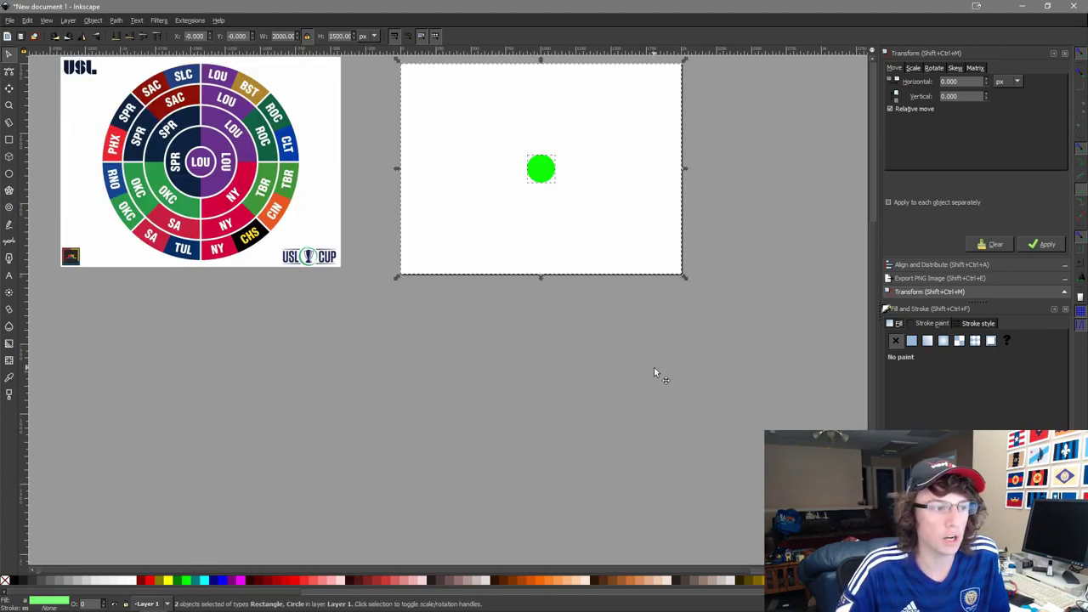
pyautogui.click(654, 367)
# Duplicate the green circle and set the copy's diameter to 500 px.
pyautogui.click(536, 162)
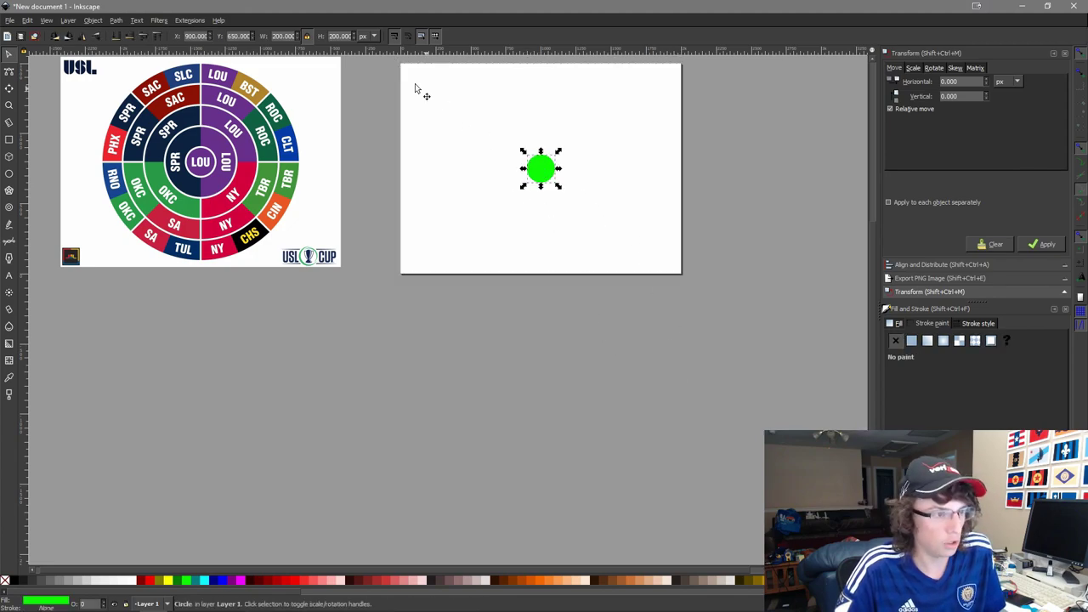
pyautogui.doubleClick(282, 36)
pyautogui.write('500')
pyautogui.press('Return')
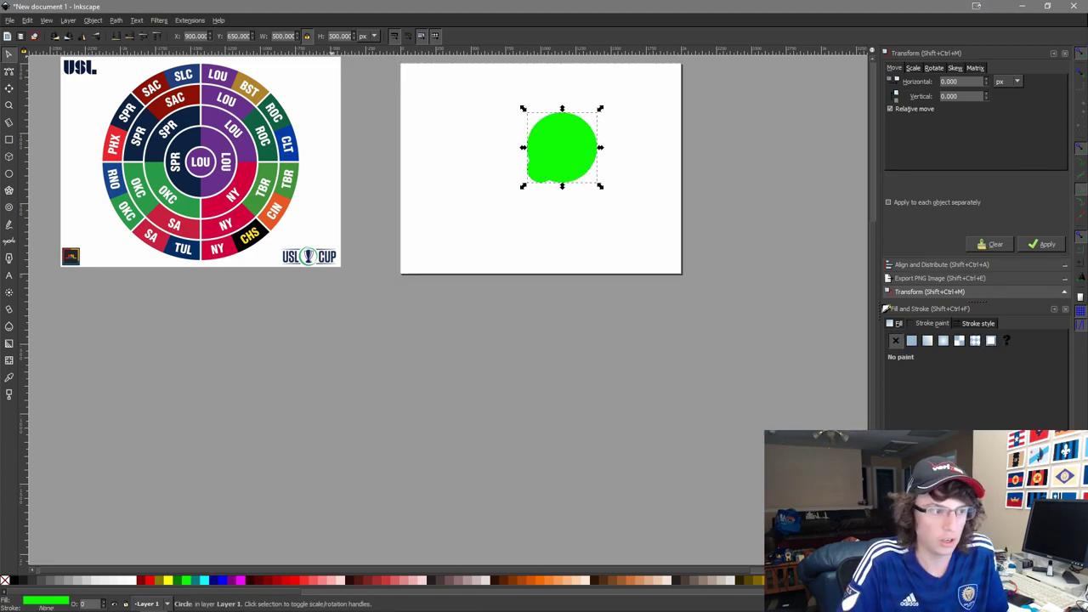
# Center the 500 px circle on the white rectangle and color it red behind the small green circle.
pyautogui.keyDown('shift'); pyautogui.click(600, 218); pyautogui.keyUp('shift')
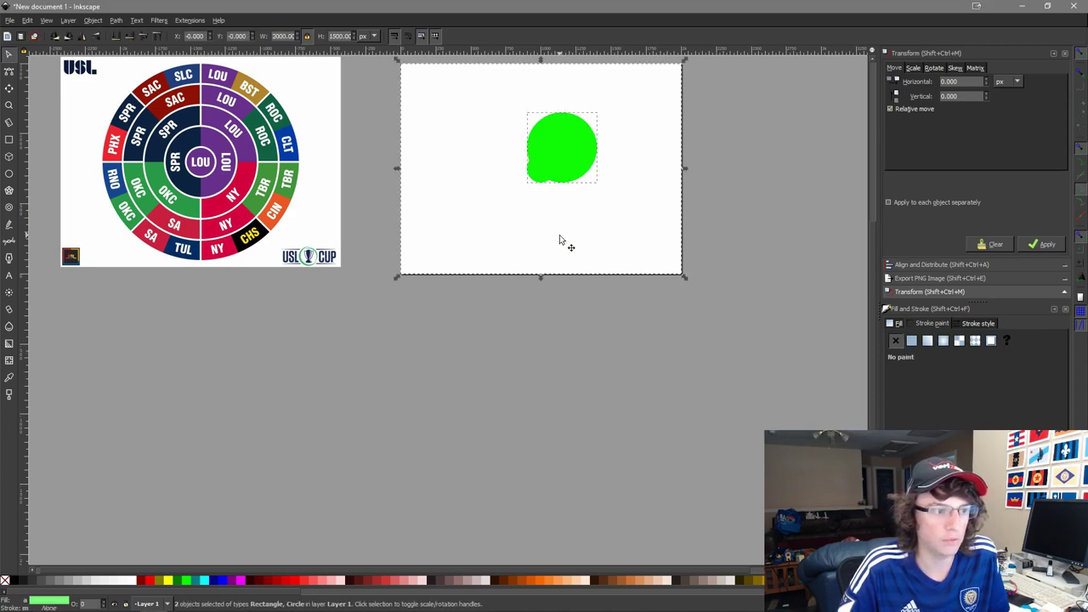
pyautogui.press('ctrl+alt+KP_5')
pyautogui.click(620, 277)
pyautogui.click(537, 195)
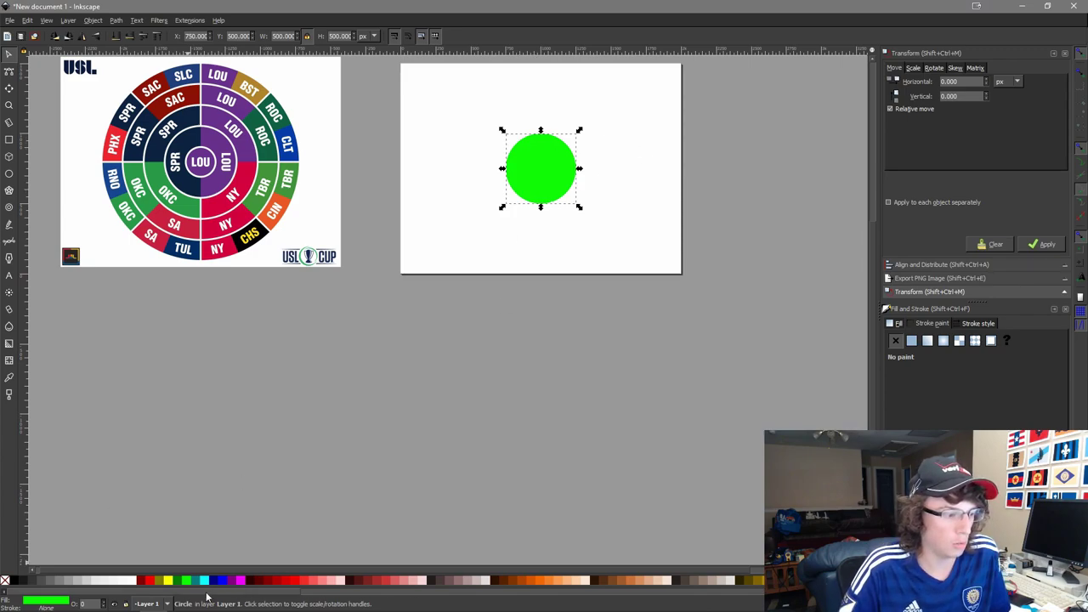
pyautogui.click(150, 581)
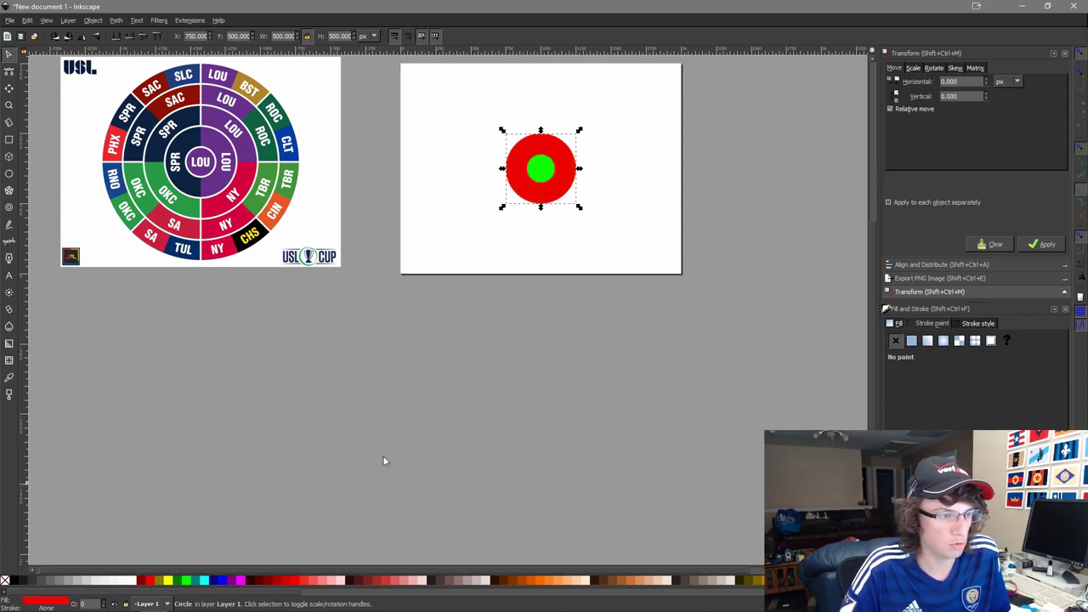
pyautogui.click(440, 430)
# Duplicate the red circle on top of the stack and set the copy's diameter to 800 px.
pyautogui.moveTo(570, 139); pyautogui.dragTo(572, 231)
pyautogui.keyDown('ctrl'); pyautogui.scroll(3, 572, 229); pyautogui.keyUp('ctrl')
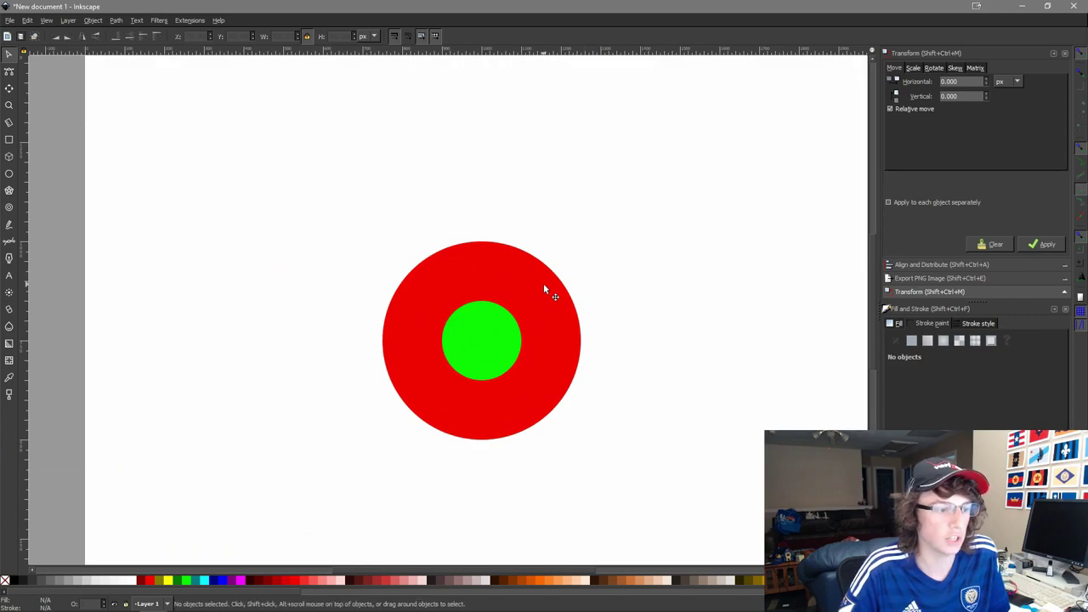
pyautogui.click(543, 283)
pyautogui.press('Home')
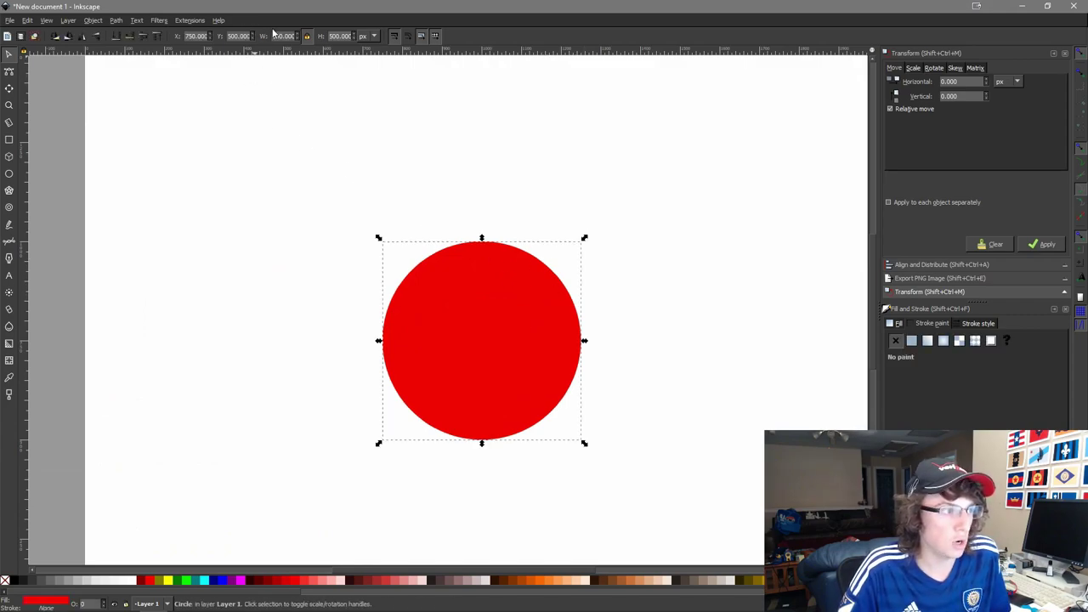
pyautogui.doubleClick(282, 37)
pyautogui.write('800')
pyautogui.press('Return')
# Center the 800 px circle on the white rectangle and color it bright green behind the smaller circles.
pyautogui.hotkey('ctrl', 'a')
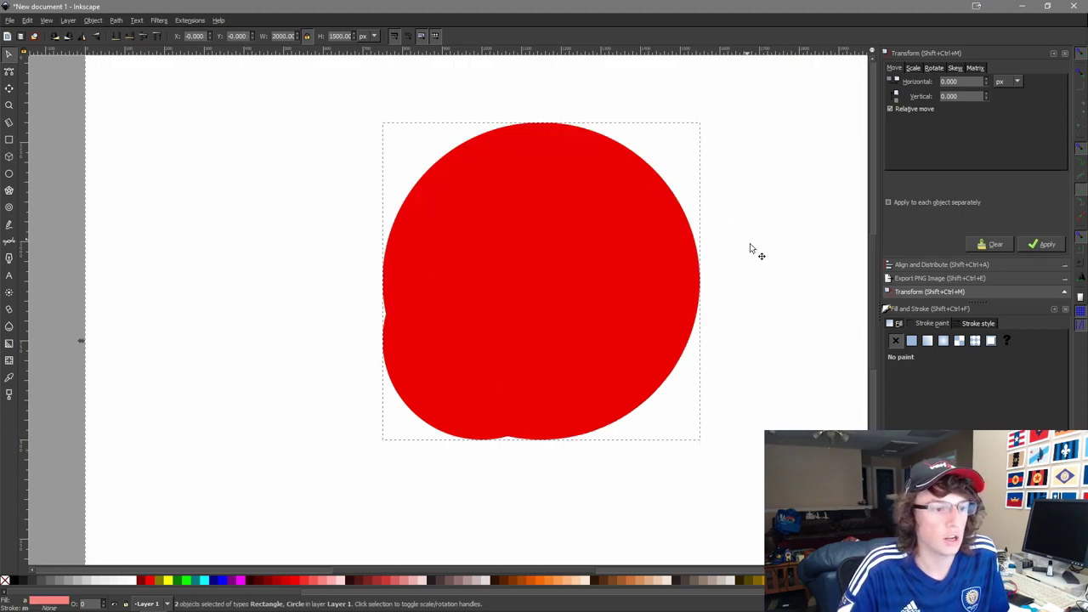
pyautogui.keyDown('ctrl'); pyautogui.scroll(-3, 757, 253); pyautogui.keyUp('ctrl')
pyautogui.click(694, 516)
pyautogui.click(652, 290)
pyautogui.press('pagedown')
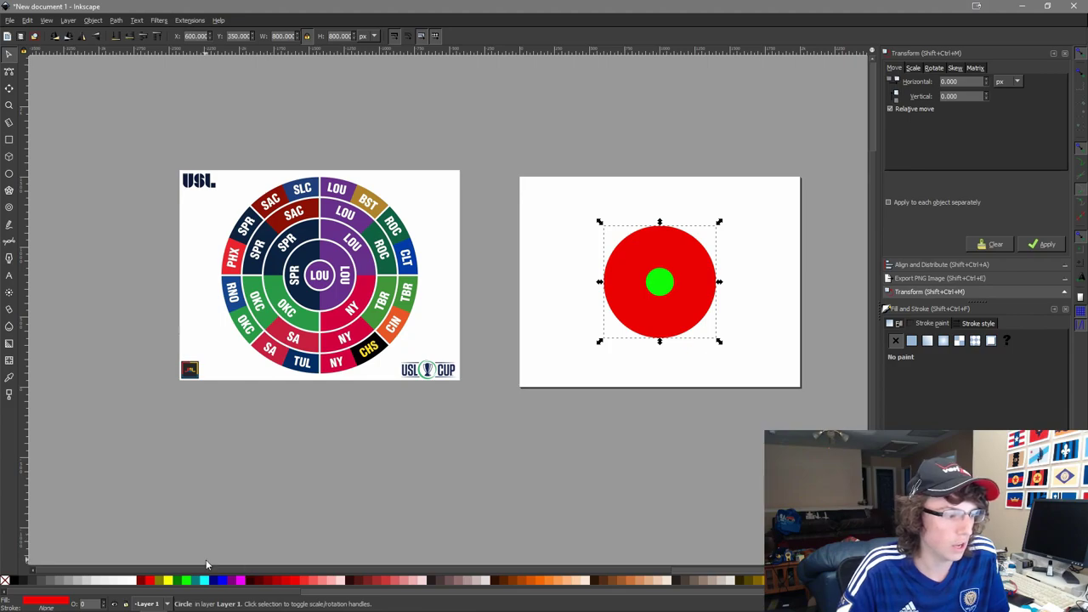
pyautogui.click(190, 581)
pyautogui.press('Escape')
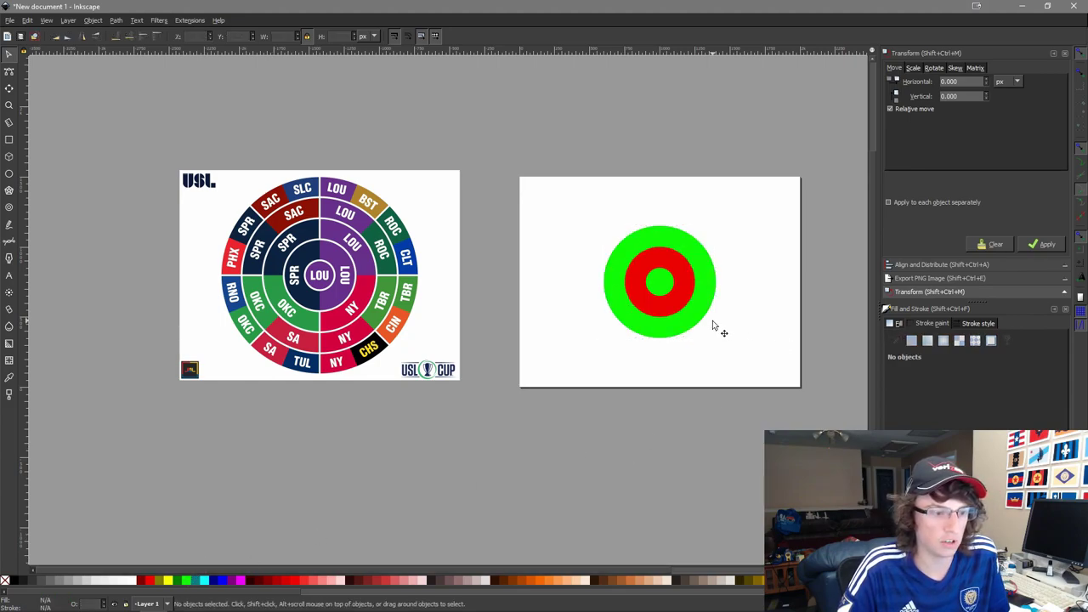
# Duplicate the outer green circle on top of the stack and set the copy's diameter to 1100 px.
pyautogui.click(674, 308)
pyautogui.click(676, 333)
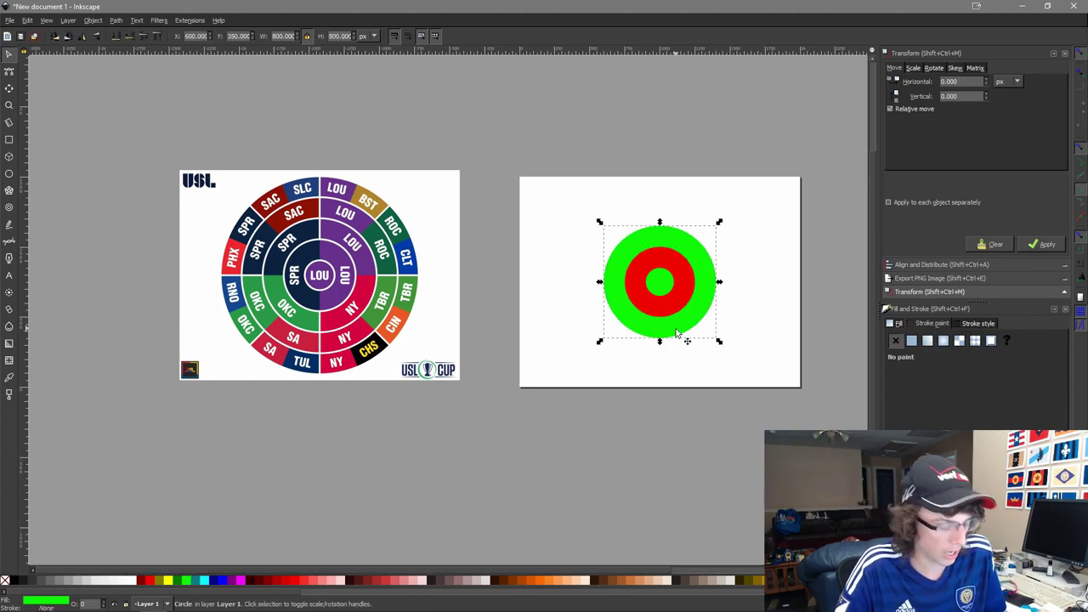
pyautogui.press('Home')
pyautogui.doubleClick(283, 36)
pyautogui.write('1100')
pyautogui.press('Return')
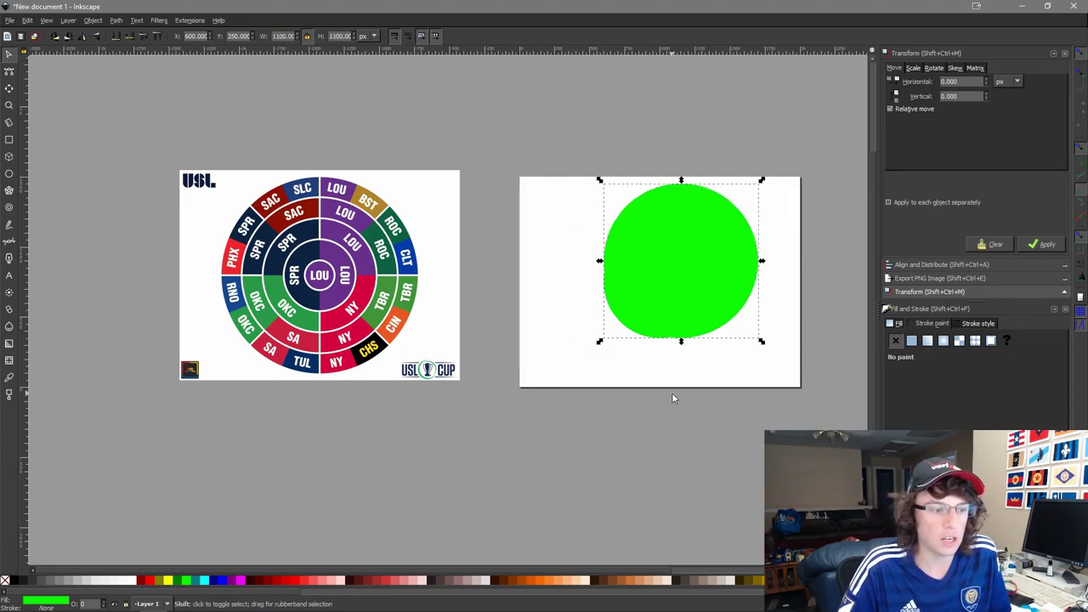
# Center the 1100 px circle on the white rectangle and color it red behind the smaller circles.
pyautogui.keyDown('shift'); pyautogui.click(683, 386); pyautogui.keyUp('shift')
pyautogui.hotkey('ctrl', 'alt', 'h')
pyautogui.hotkey('ctrl', 'alt', 't')
pyautogui.click(705, 303)
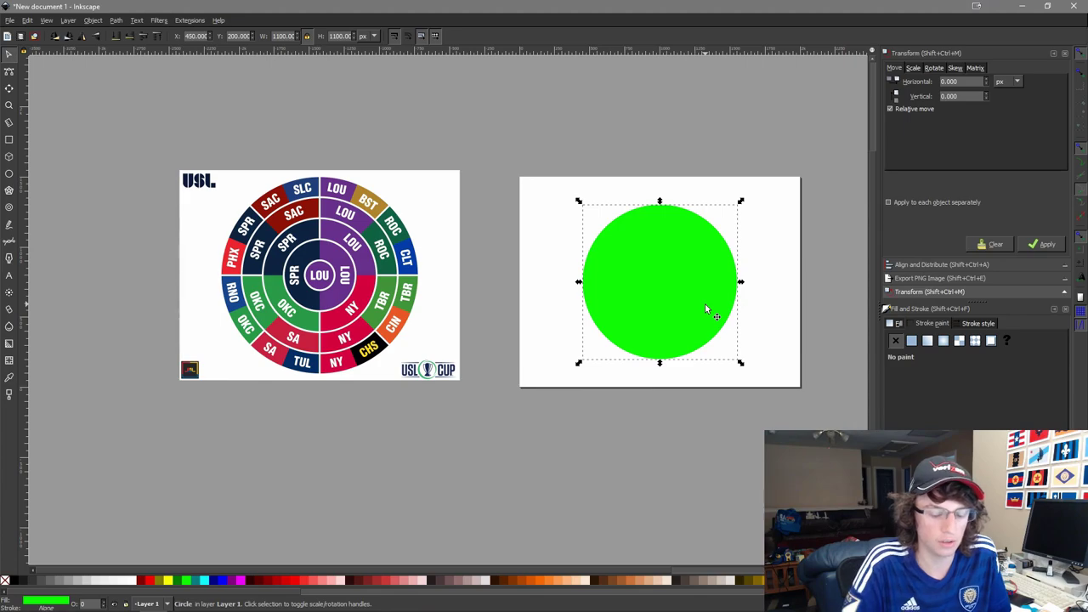
pyautogui.press('pagedown')
pyautogui.press('pagedown')
pyautogui.press('pagedown')
pyautogui.press('pagedown')
pyautogui.press('pageup')
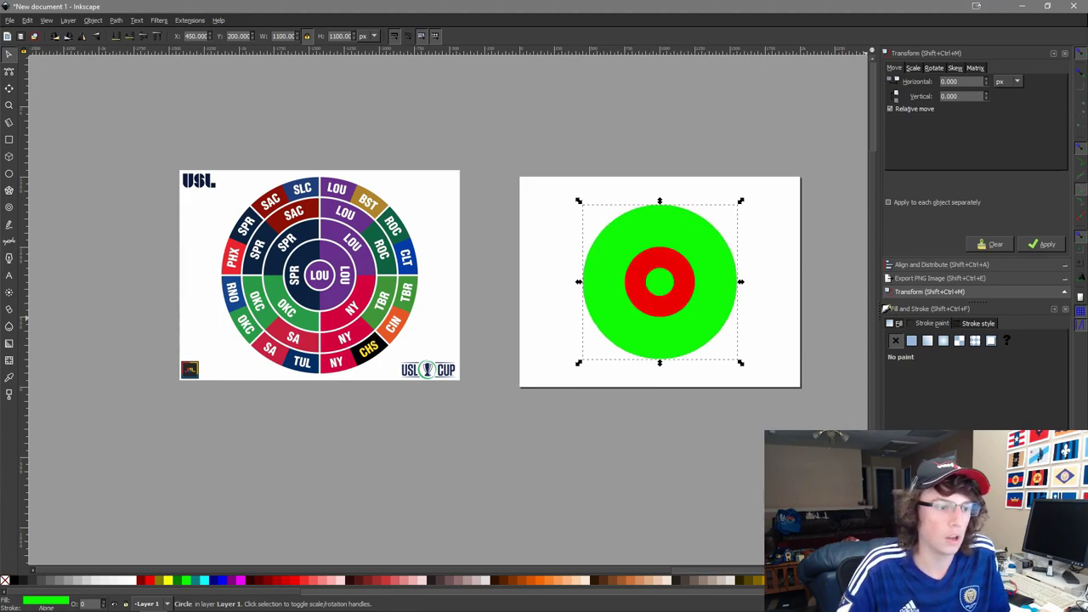
pyautogui.press('d')
pyautogui.click(665, 308)
pyautogui.press('d')
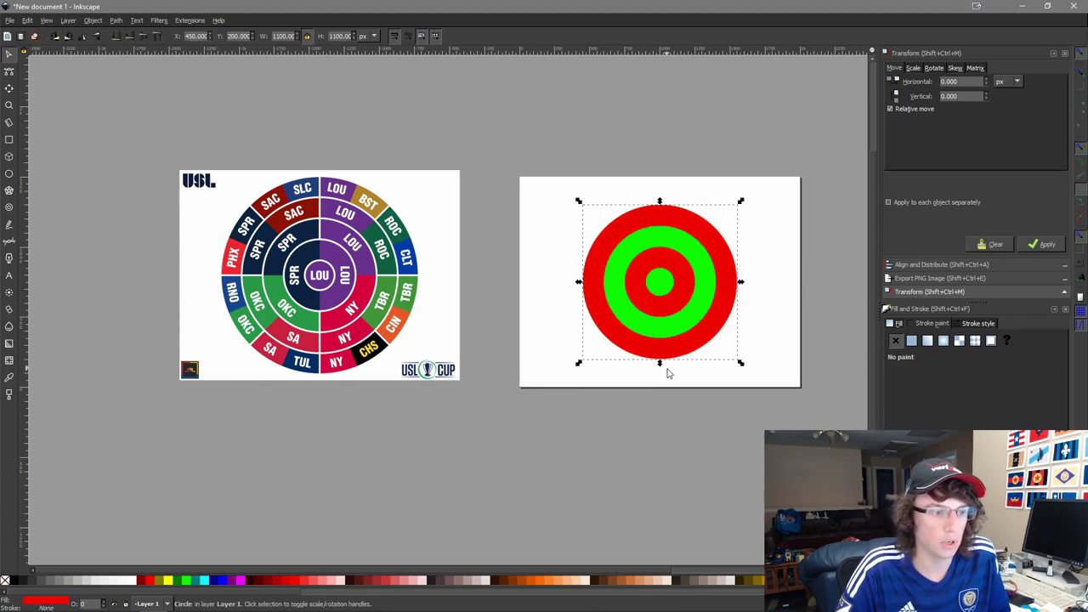
# Duplicate the outer red circle on top of the stack and set the copy's diameter to 1400 px.
pyautogui.hotkey('ctrl', 'd')
pyautogui.doubleClick(291, 37)
pyautogui.write('1400')
pyautogui.press('Return')
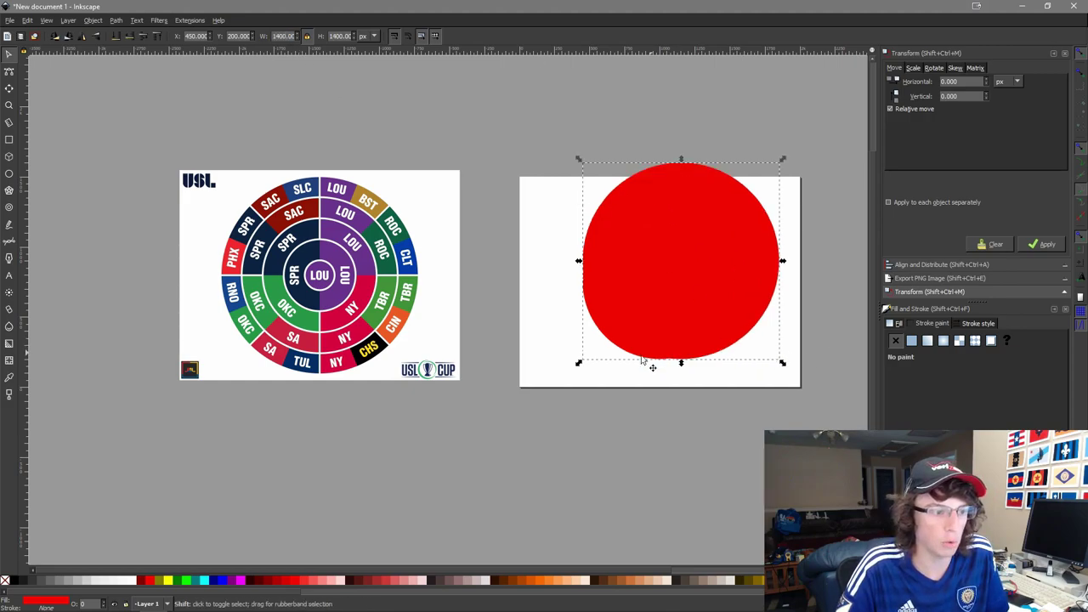
# Center the 1400 px circle on the white rectangle and color it bright green behind the smaller circles.
pyautogui.keyDown('shift'); pyautogui.click(542, 336); pyautogui.keyUp('shift')
pyautogui.hotkey('ctrl', 'alt', 'h')
pyautogui.hotkey('ctrl', 'alt', 't')
pyautogui.press('Escape')
pyautogui.click(736, 342)
pyautogui.press('pagedown')
pyautogui.press('pagedown')
pyautogui.press('pagedown')
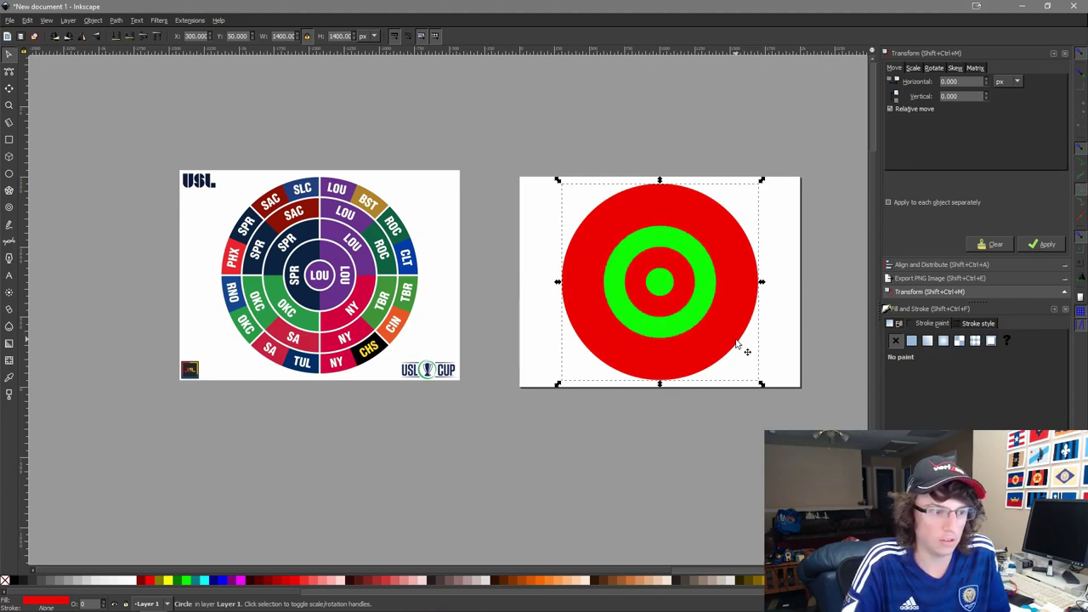
pyautogui.press('d')
pyautogui.click(678, 331)
pyautogui.press('s')
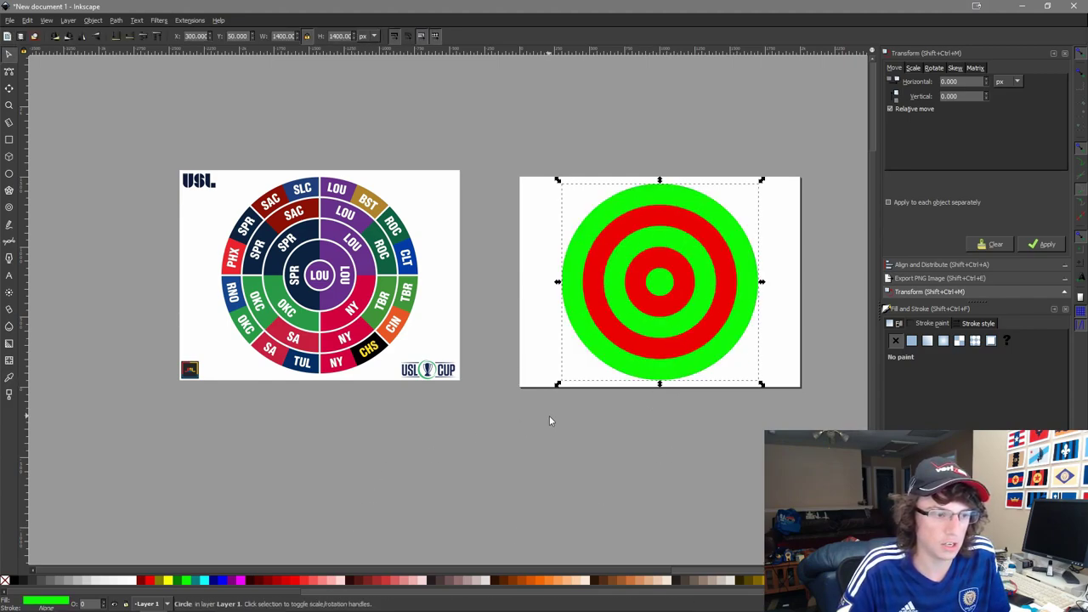
# Move the reference image slightly closer to the page and deselect it.
pyautogui.click(649, 433)
pyautogui.moveTo(667, 427); pyautogui.dragTo(694, 388)
pyautogui.moveTo(369, 282); pyautogui.dragTo(382, 285)
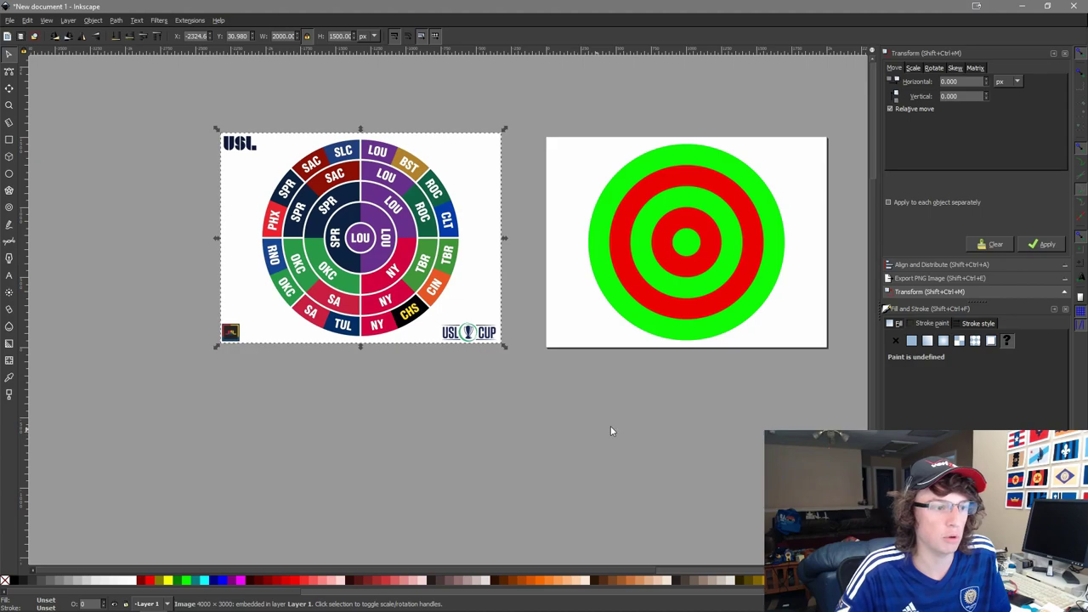
pyautogui.click(720, 425)
pyautogui.moveTo(720, 425); pyautogui.dragTo(675, 408)
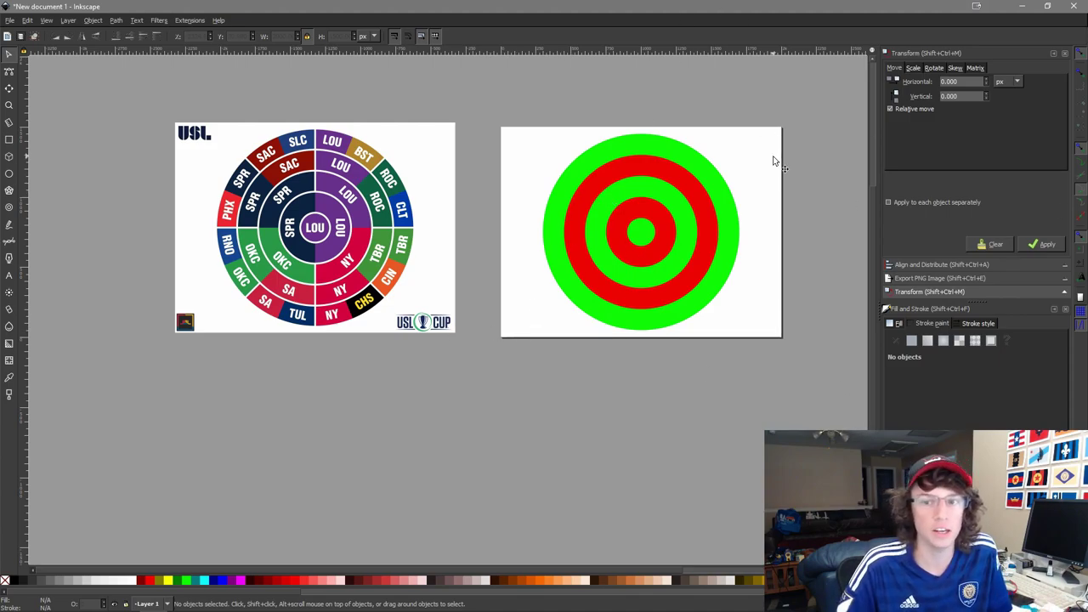
# Examine the rings and the white dividing lines in the reference bracket graphic and compare them with the drawn circles.
pyautogui.moveTo(664, 248); pyautogui.dragTo(636, 325)
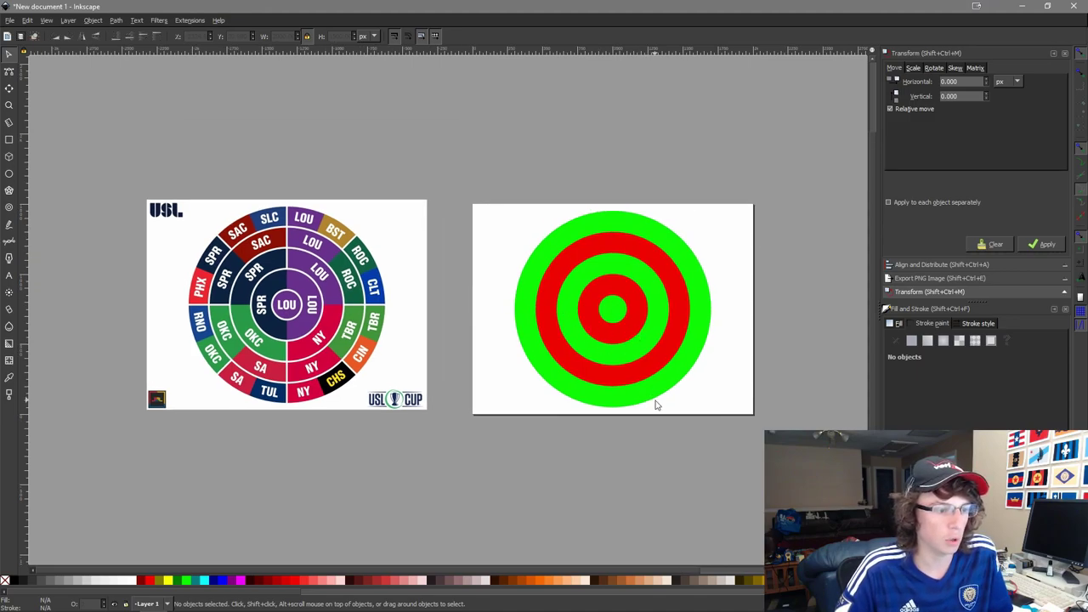
pyautogui.scroll(-1, 655, 374)
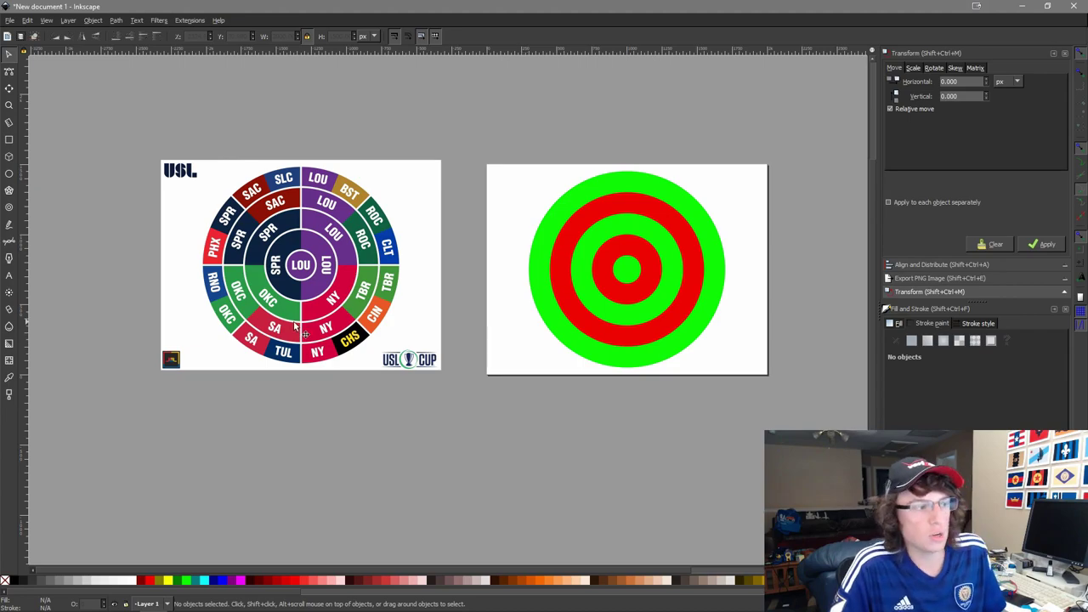
pyautogui.keyDown('ctrl'); pyautogui.scroll(3, 293, 323); pyautogui.keyUp('ctrl')
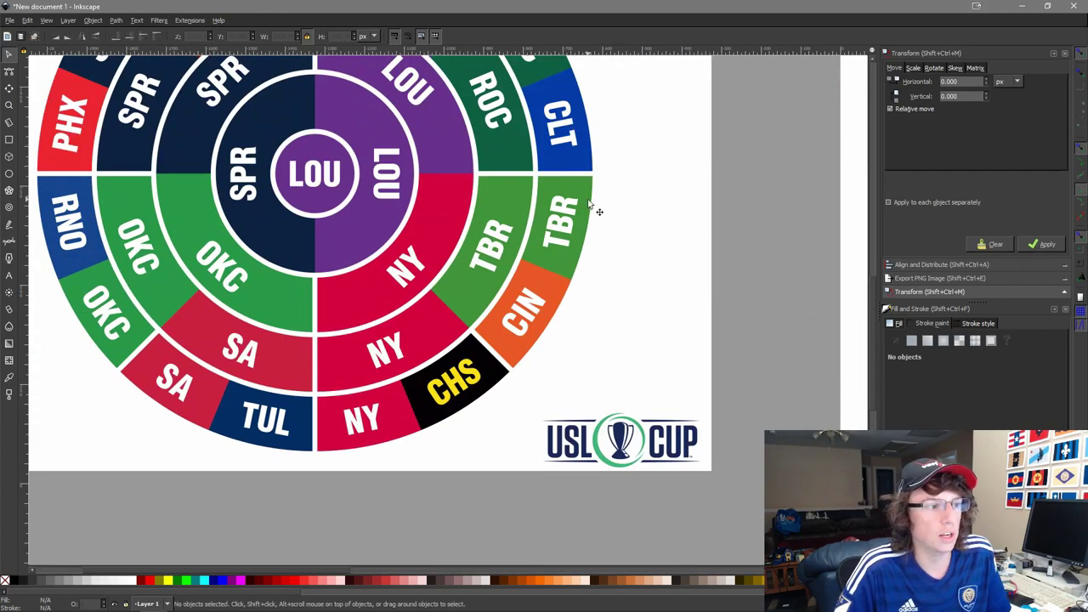
pyautogui.moveTo(555, 172); pyautogui.dragTo(658, 405)
pyautogui.moveTo(652, 465); pyautogui.dragTo(712, 357)
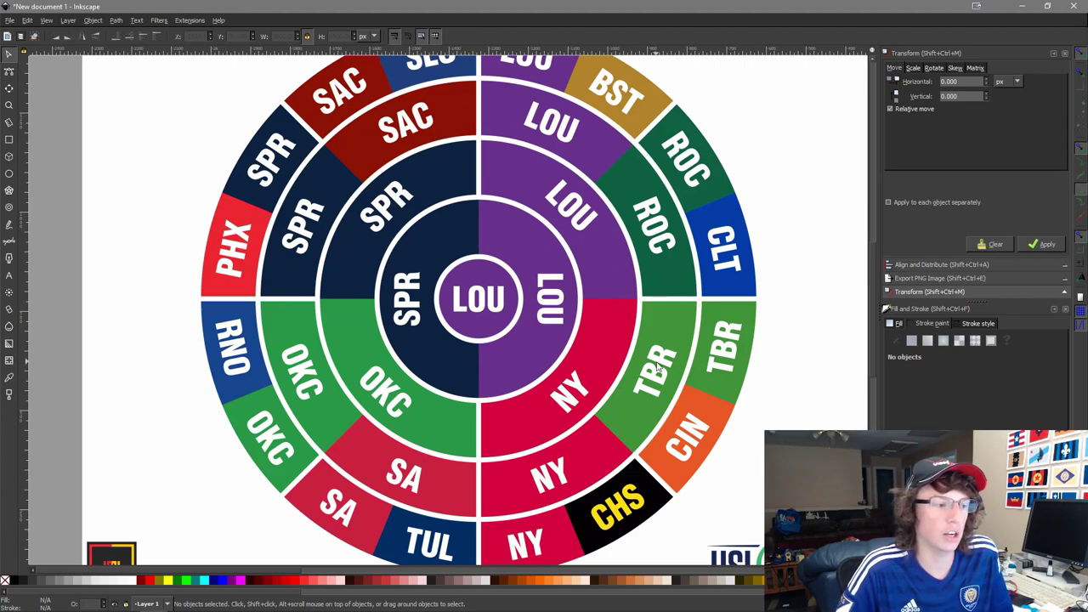
pyautogui.keyDown('ctrl'); pyautogui.scroll(-3, 644, 478); pyautogui.keyUp('ctrl')
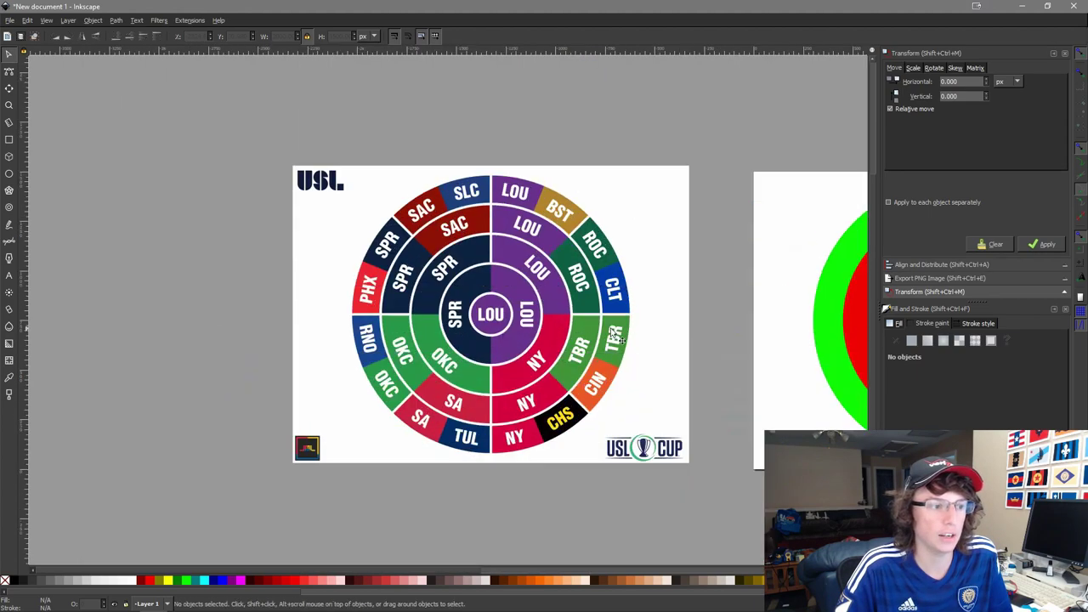
pyautogui.keyDown('ctrl'); pyautogui.scroll(-2, 636, 366); pyautogui.keyUp('ctrl')
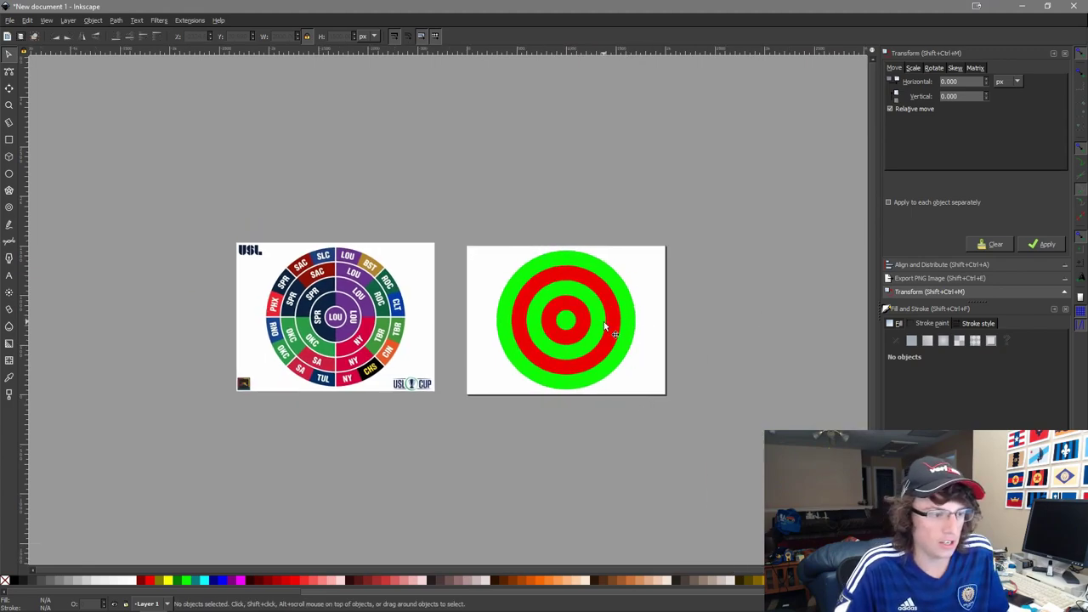
pyautogui.keyDown('ctrl'); pyautogui.scroll(2, 604, 321); pyautogui.keyUp('ctrl')
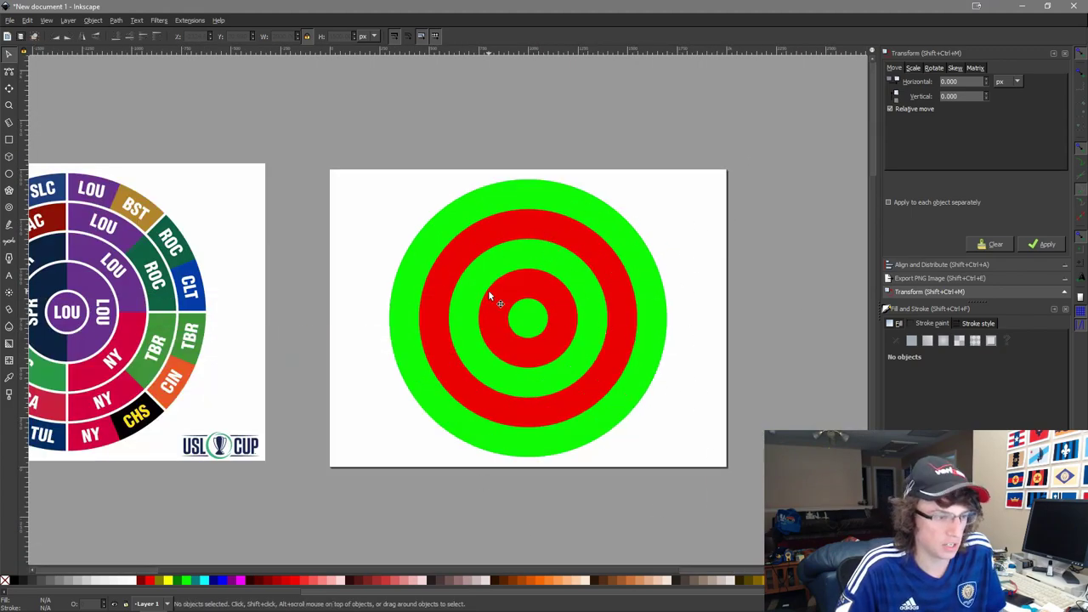
# Duplicate all the concentric circles together and place the copy beside the page, on the side away from the reference image.
pyautogui.moveTo(690, 490); pyautogui.dragTo(365, 119)
pyautogui.keyDown('ctrl'); pyautogui.scroll(-3, 563, 436); pyautogui.keyUp('ctrl')
pyautogui.keyDown('ctrl'); pyautogui.scroll(2, 560, 431); pyautogui.keyUp('ctrl')
pyautogui.hotkey('ctrl', 'd')
pyautogui.moveTo(544, 360); pyautogui.dragTo(806, 364)
pyautogui.moveTo(792, 375); pyautogui.dragTo(617, 311)
pyautogui.click(801, 344)
pyautogui.keyDown('ctrl'); pyautogui.scroll(1, 745, 349); pyautogui.keyUp('ctrl')
# Duplicate the copied set's outer 1400 px circle, set the duplicate's diameter to 1425 px and send it to the back.
pyautogui.click(672, 312)
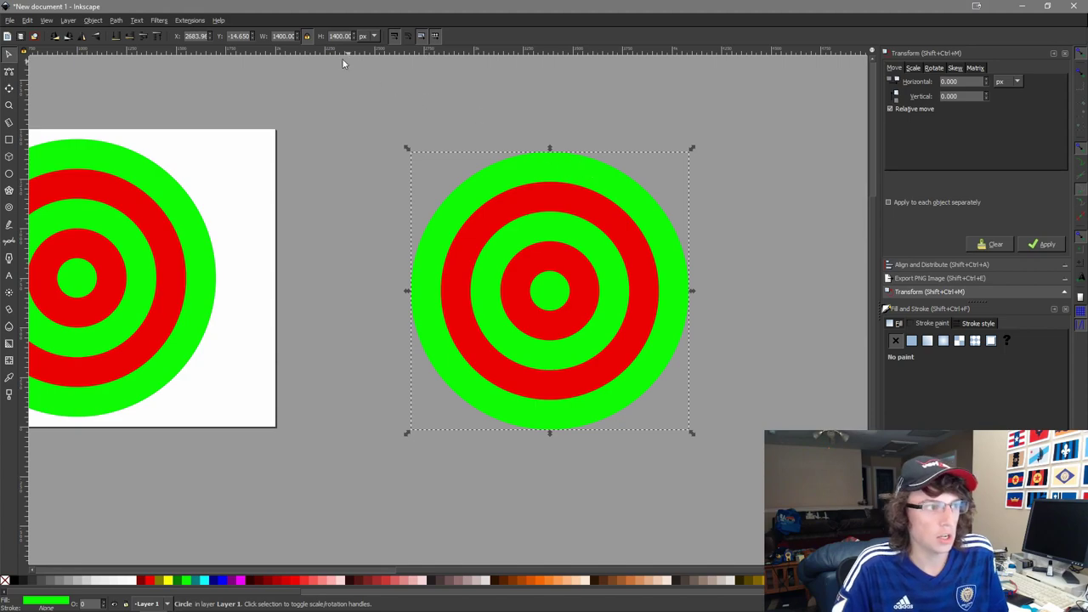
pyautogui.press('Home')
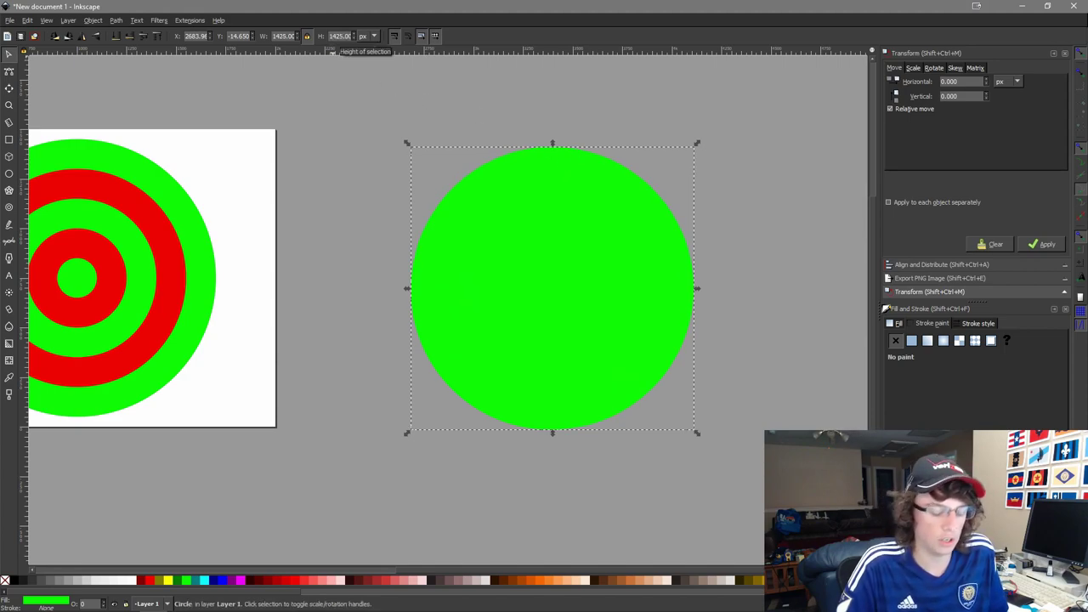
pyautogui.press('End')
pyautogui.click(370, 75)
pyautogui.hotkey('ctrl', 'z')
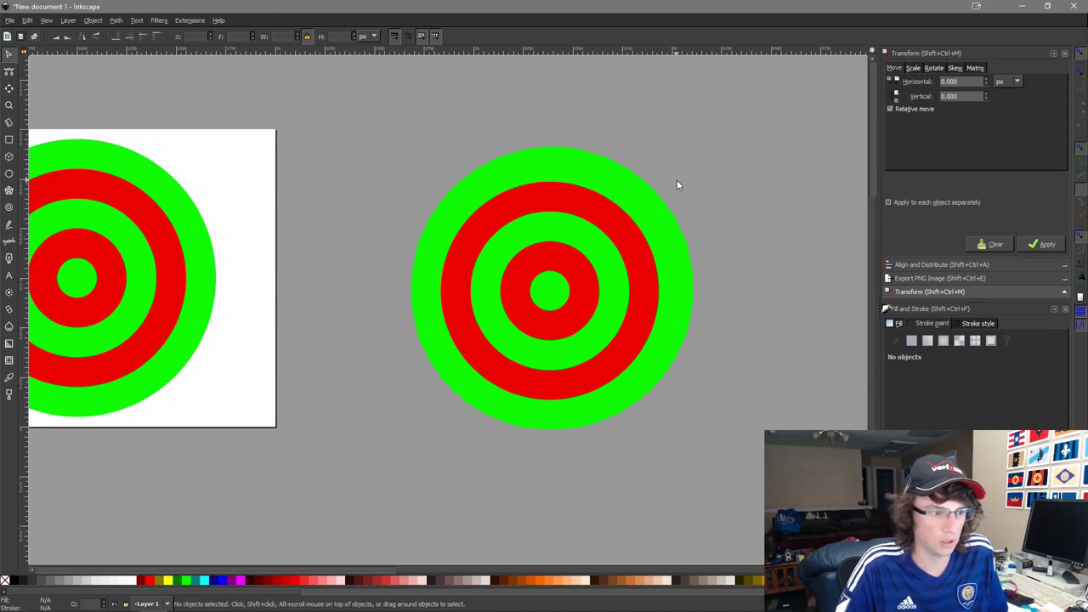
# Center the 1425 px circle on the small middle circle and color it blue behind the rings.
pyautogui.click(678, 220)
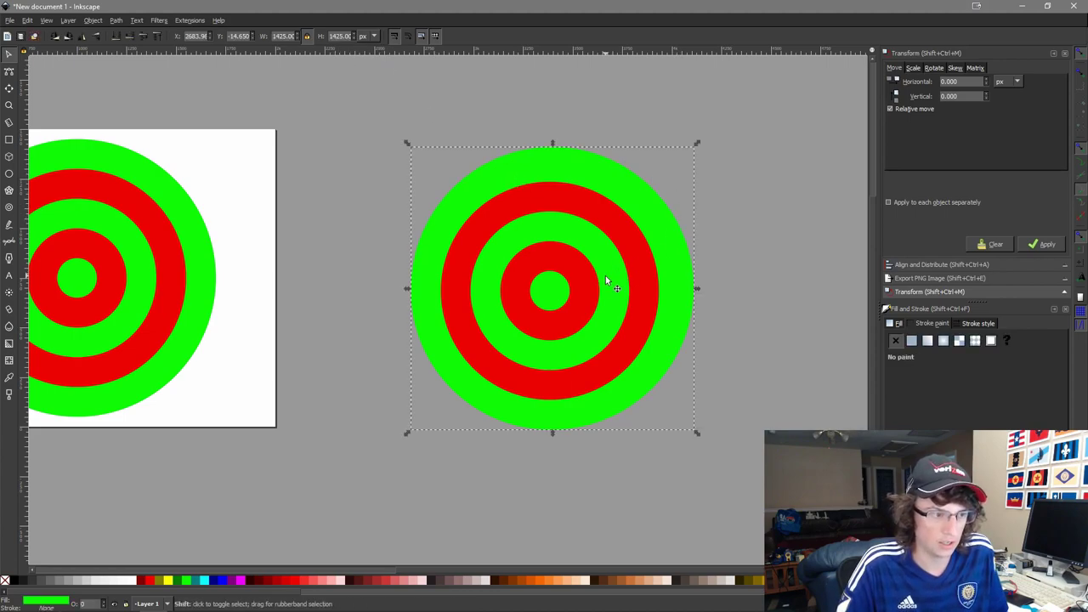
pyautogui.keyDown('shift'); pyautogui.click(550, 291); pyautogui.keyUp('shift')
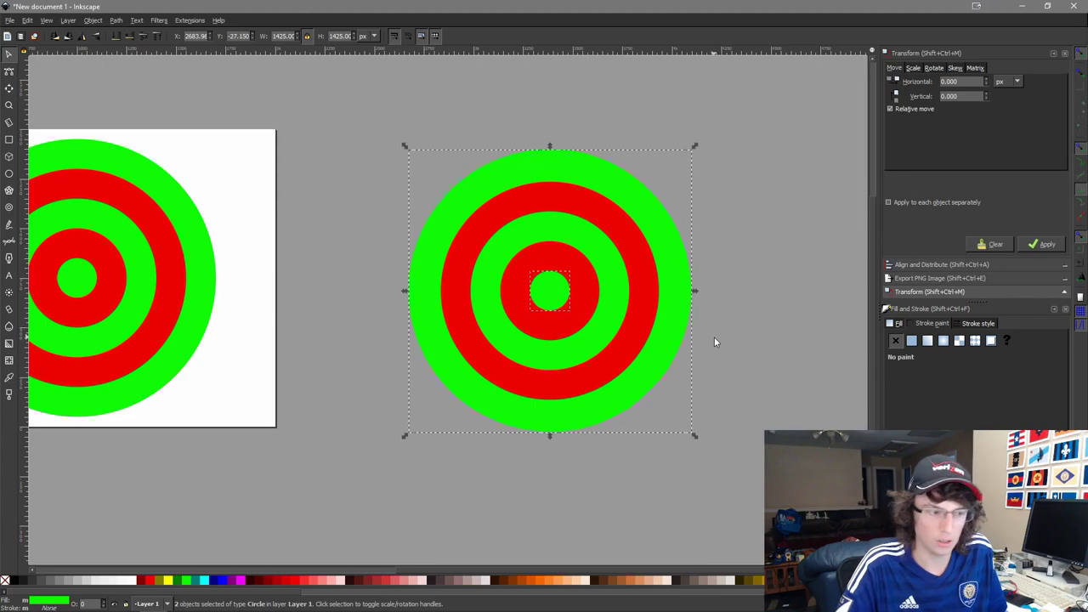
pyautogui.click(724, 342)
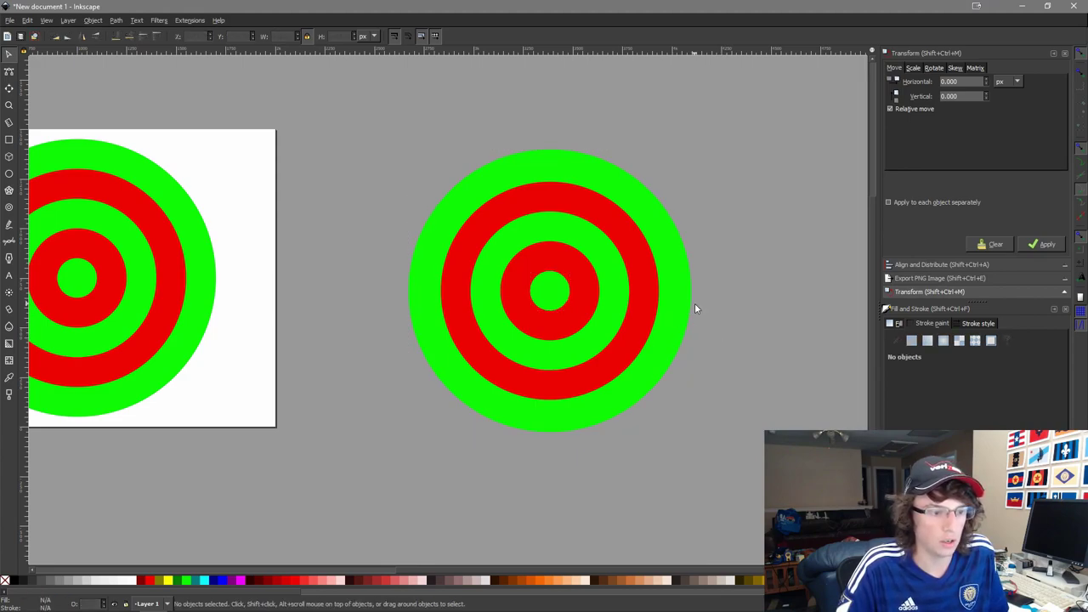
pyautogui.click(691, 305)
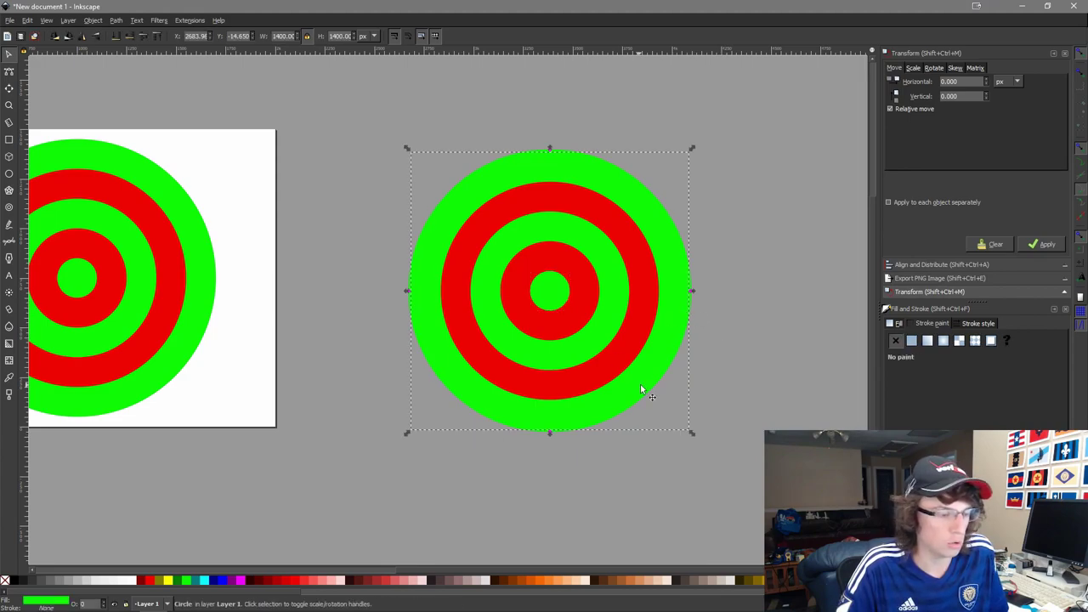
pyautogui.scroll(5, 705, 360)
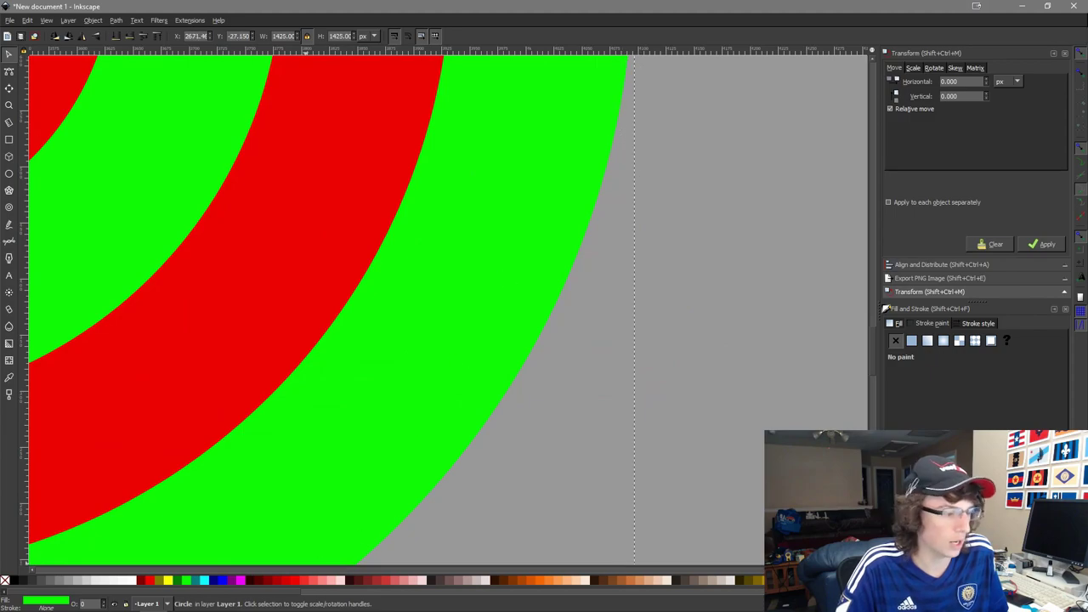
pyautogui.scroll(-4, 289, 472)
pyautogui.moveTo(433, 383); pyautogui.dragTo(741, 321)
# Duplicate the copied set's 1100 px red circle on top of the stack and set the duplicate's diameter to 1125 px.
pyautogui.click(622, 300)
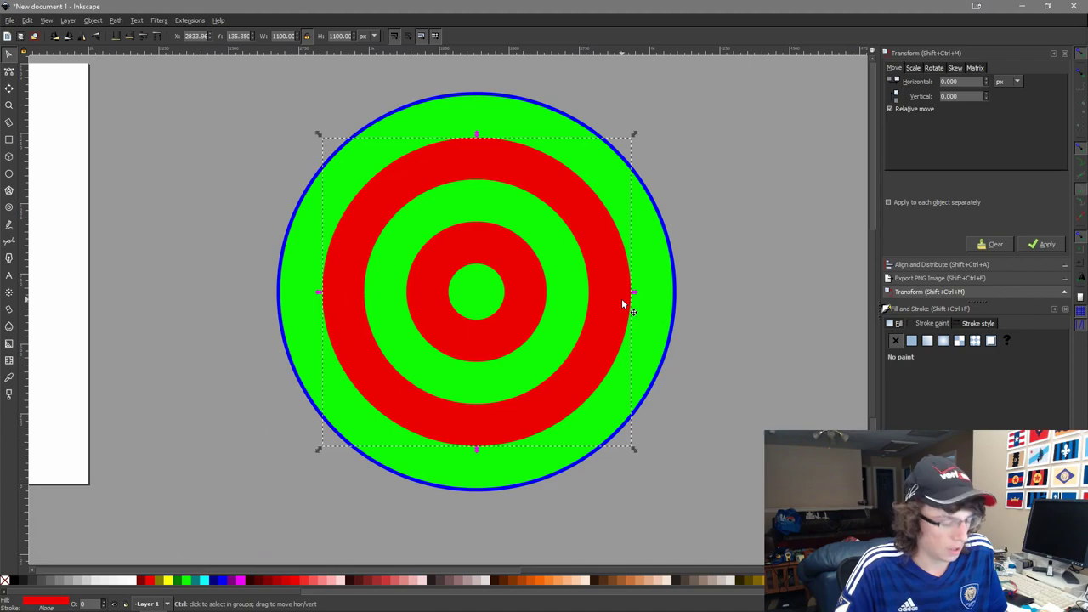
pyautogui.hotkey('ctrl', 'd')
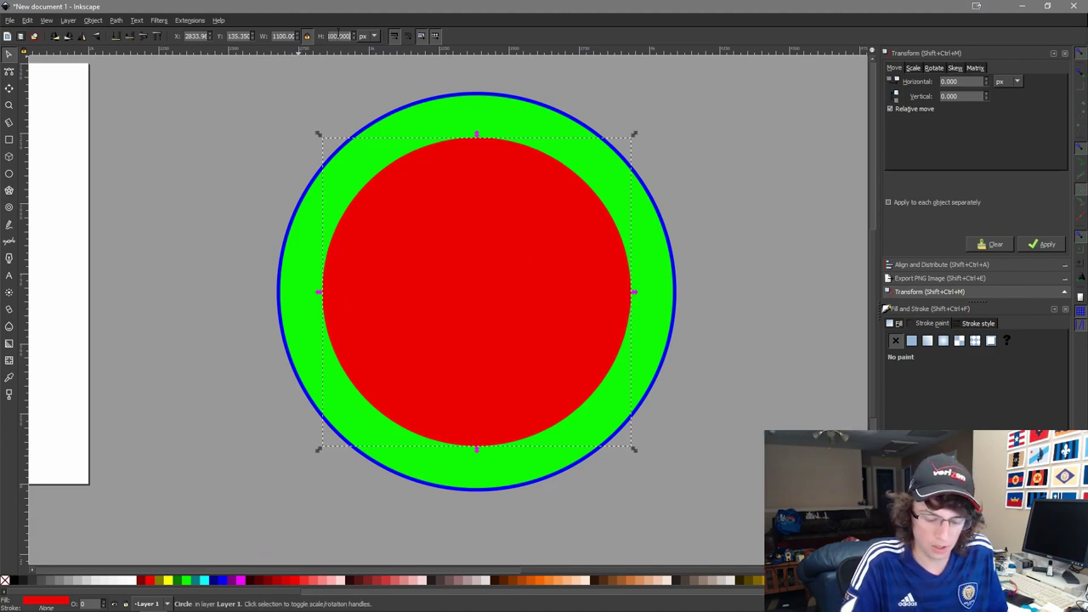
pyautogui.write('5')
pyautogui.press('Return')
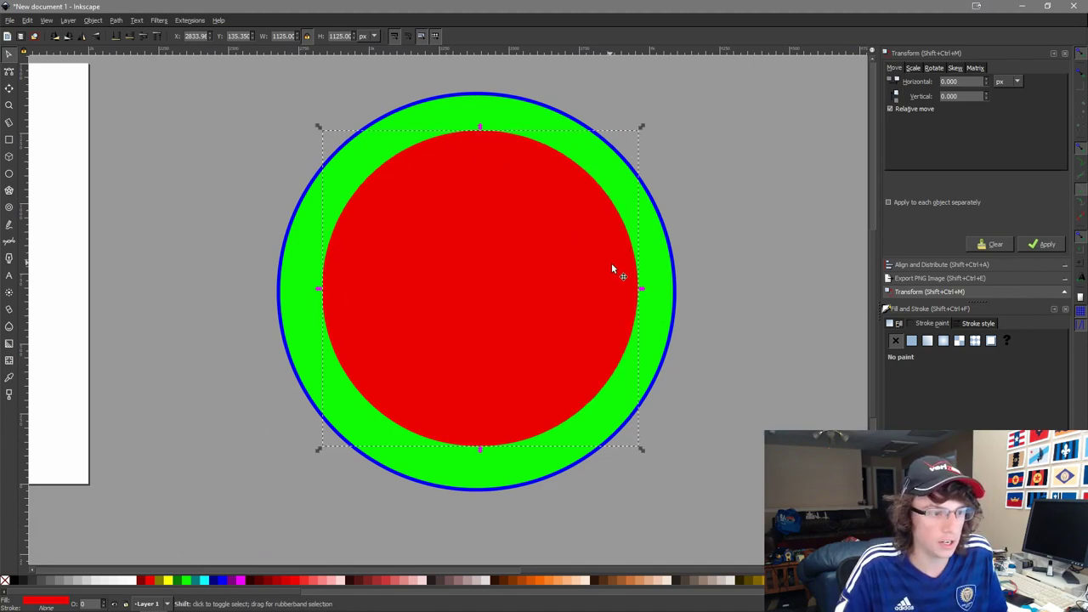
# Center the 1125 px circle on the rings, lower it behind the 1100 px circle and color it blue.
pyautogui.keyDown('shift'); pyautogui.click(656, 282); pyautogui.keyUp('shift')
pyautogui.hotkey('ctrl', 'alt', 'h')
pyautogui.hotkey('ctrl', 'alt', 't')
pyautogui.press('Escape')
pyautogui.click(642, 296)
pyautogui.click(567, 315)
pyautogui.press('pagedown')
pyautogui.press('pagedown')
pyautogui.press('pagedown')
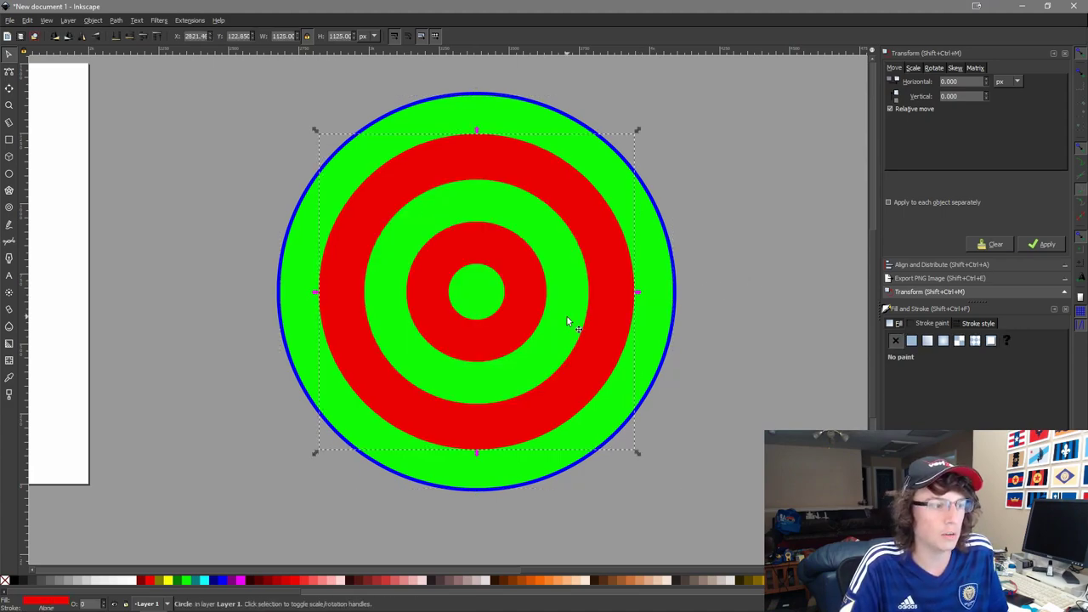
pyautogui.keyDown('shift'); pyautogui.click(220, 582); pyautogui.keyUp('shift')
pyautogui.click(689, 320)
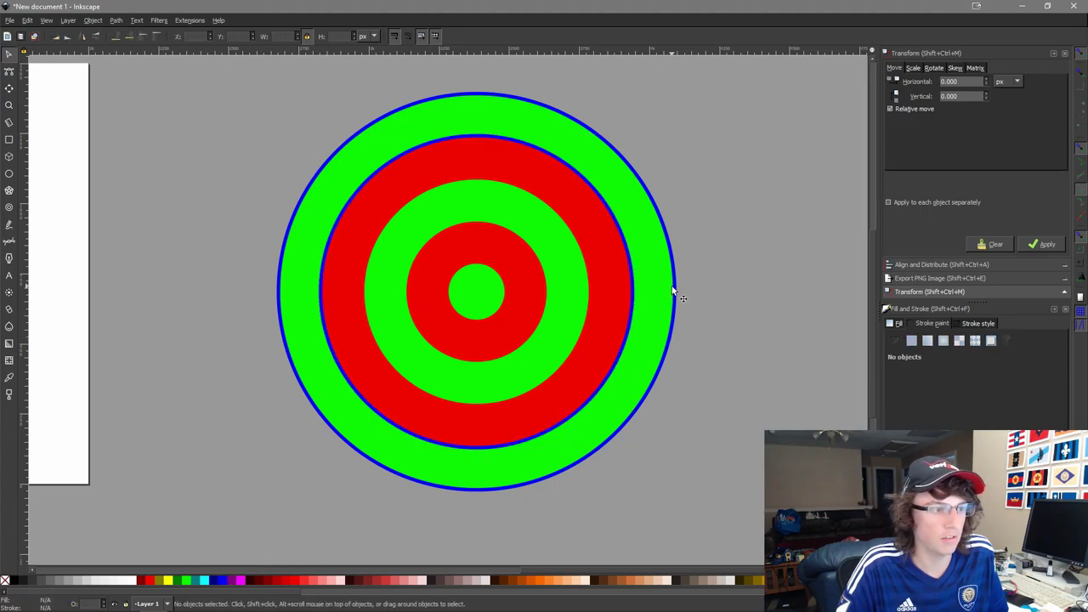
# Duplicate the copied set's 800 px green circle on top of the stack and set the duplicate's diameter to 825 px.
pyautogui.keyDown('ctrl'); pyautogui.scroll(4, 668, 287); pyautogui.keyUp('ctrl')
pyautogui.keyDown('ctrl'); pyautogui.scroll(-2, 561, 299); pyautogui.keyUp('ctrl')
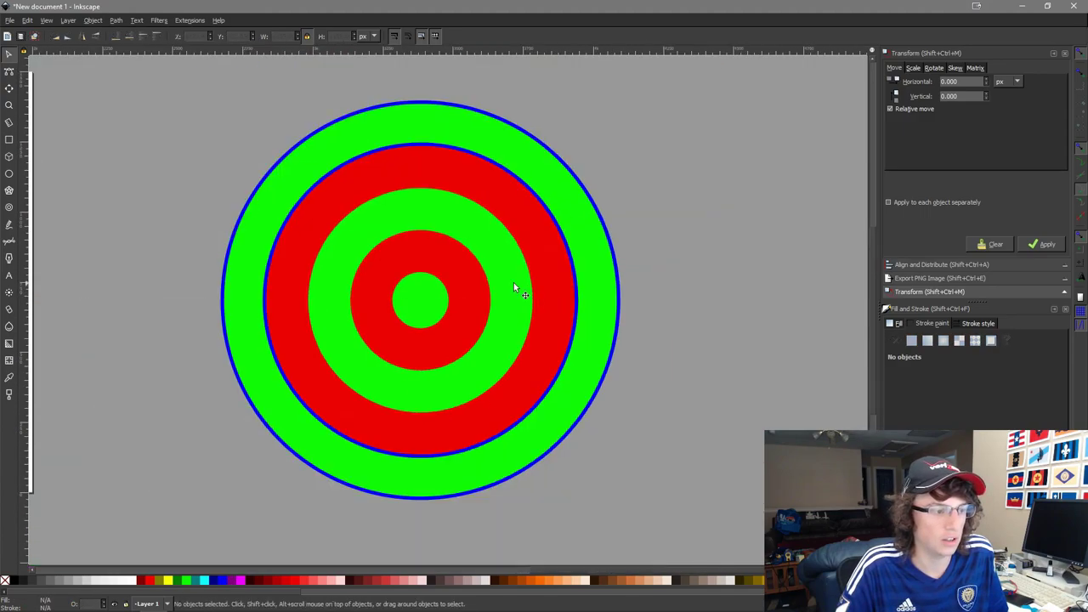
pyautogui.click(496, 270)
pyautogui.press('Home')
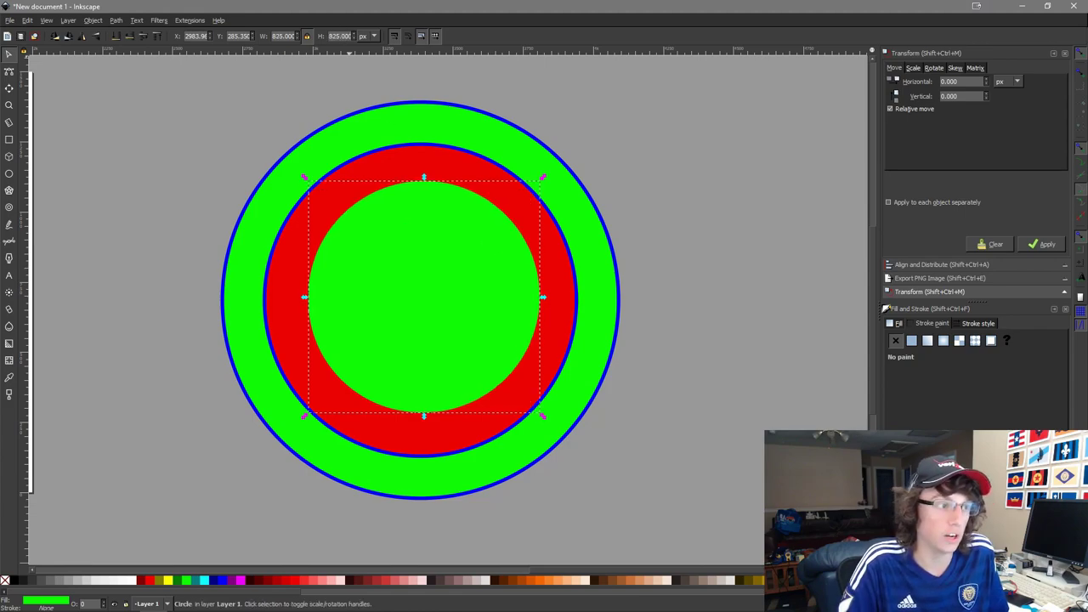
# Center the 825 px circle on the rings, place it just behind the 800 px circle and color it blue.
pyautogui.click(559, 255)
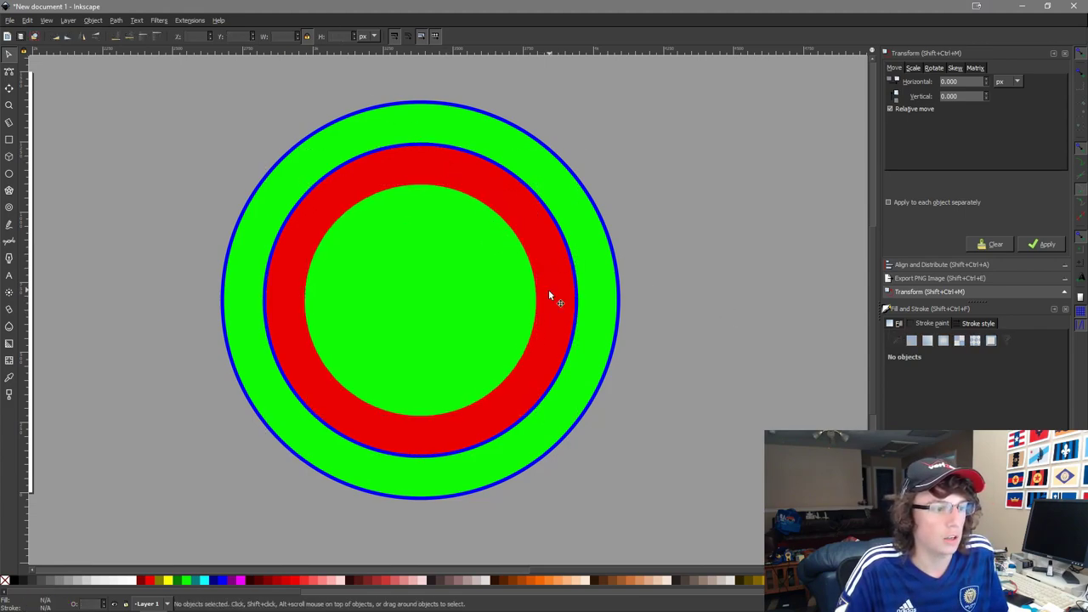
pyautogui.click(493, 303)
pyautogui.press('End')
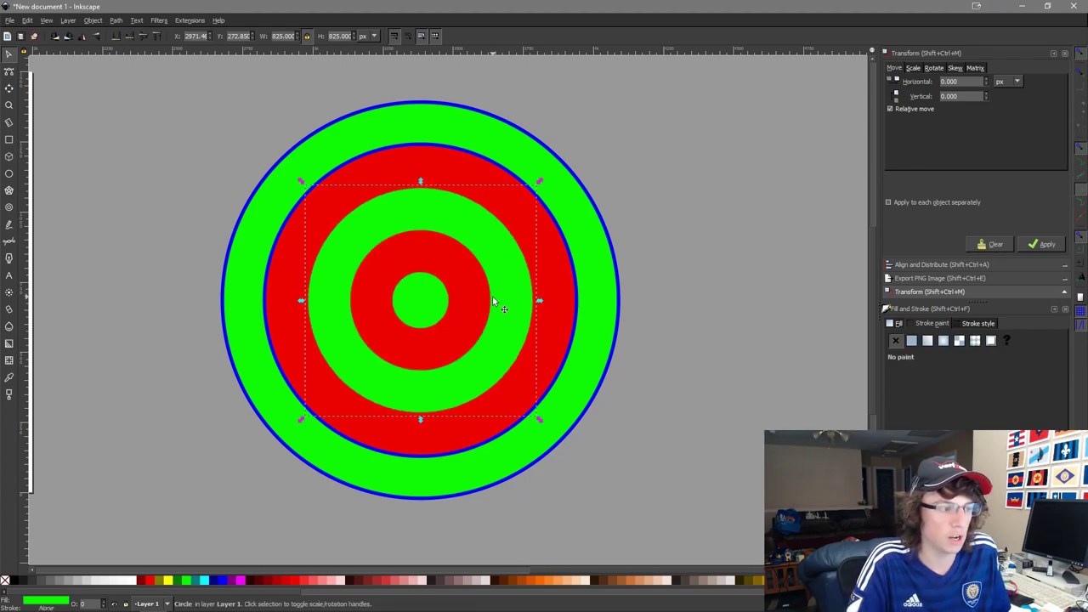
pyautogui.press('pageup')
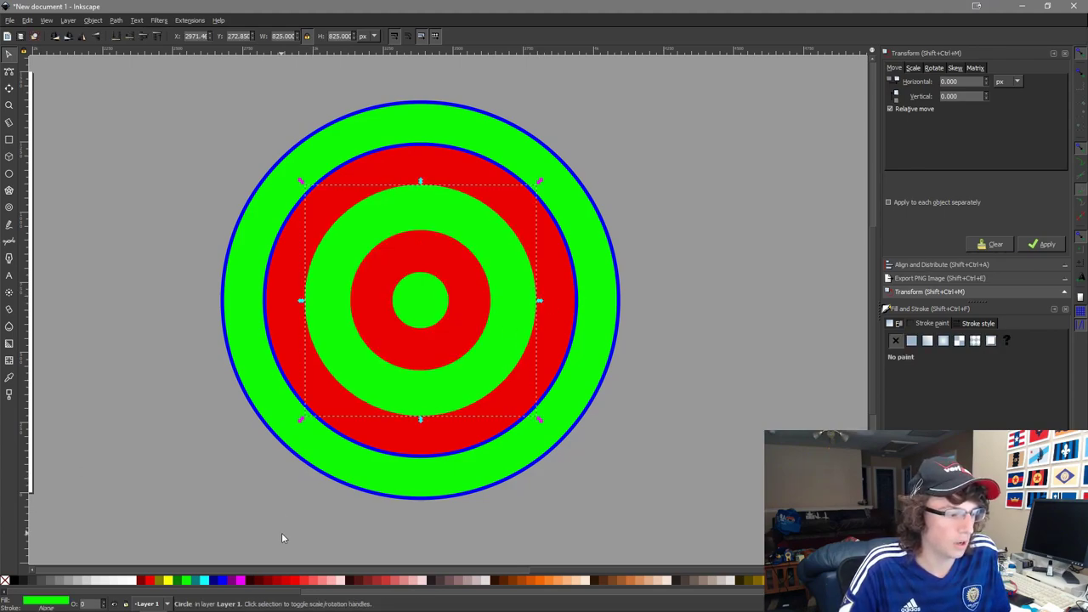
pyautogui.click(149, 581)
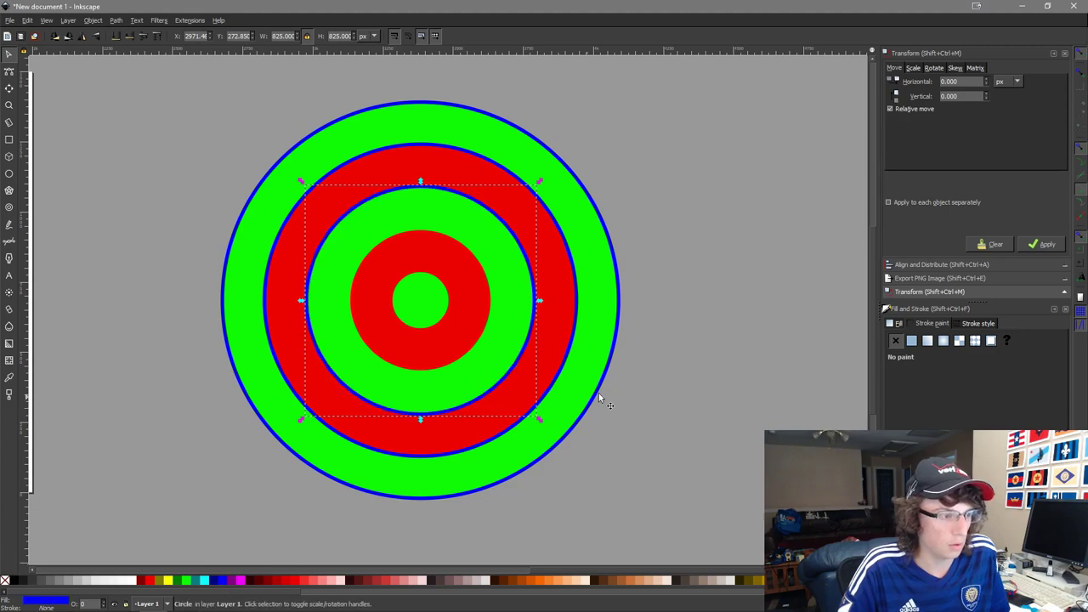
pyautogui.click(615, 387)
# Duplicate the copied set's 500 px red circle, set the duplicate's diameter to 525 px and color it blue like the other borders.
pyautogui.click(422, 345)
pyautogui.press('pageup')
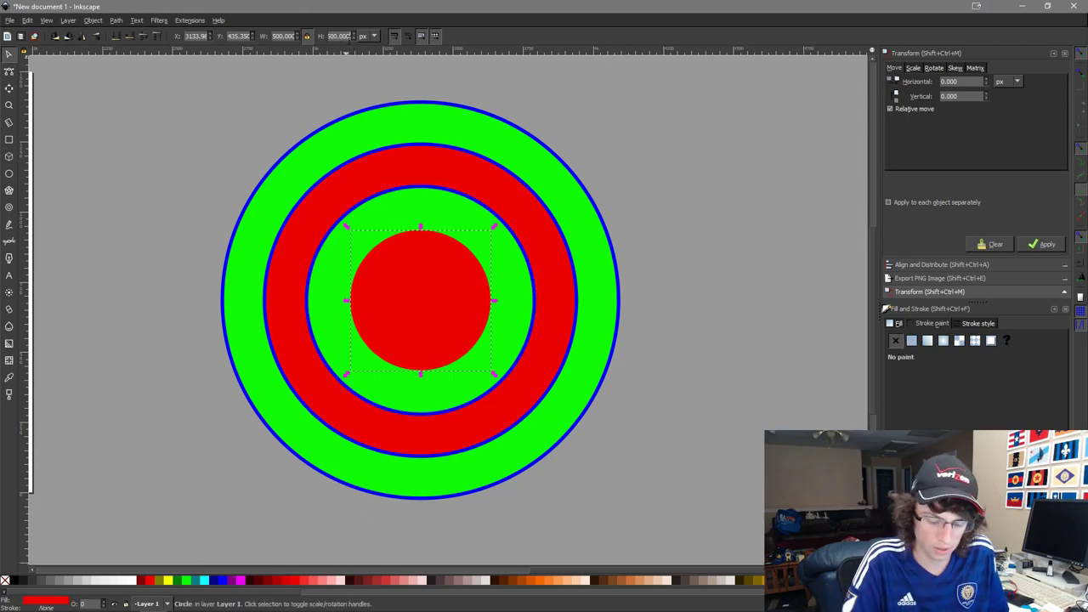
pyautogui.moveTo(495, 228); pyautogui.dragTo(502, 220)
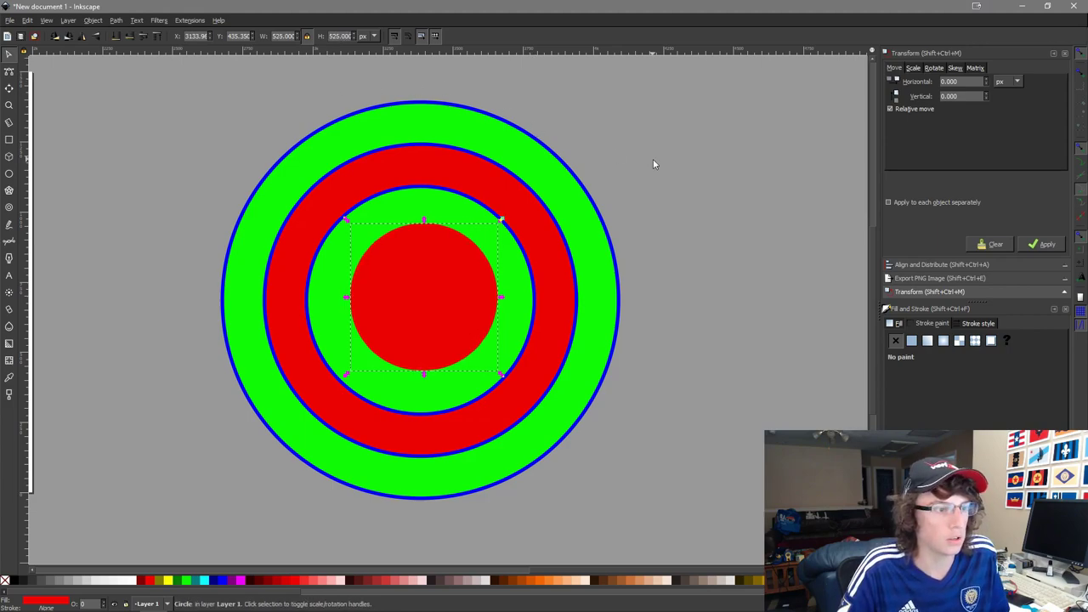
pyautogui.press('d')
pyautogui.click(585, 189)
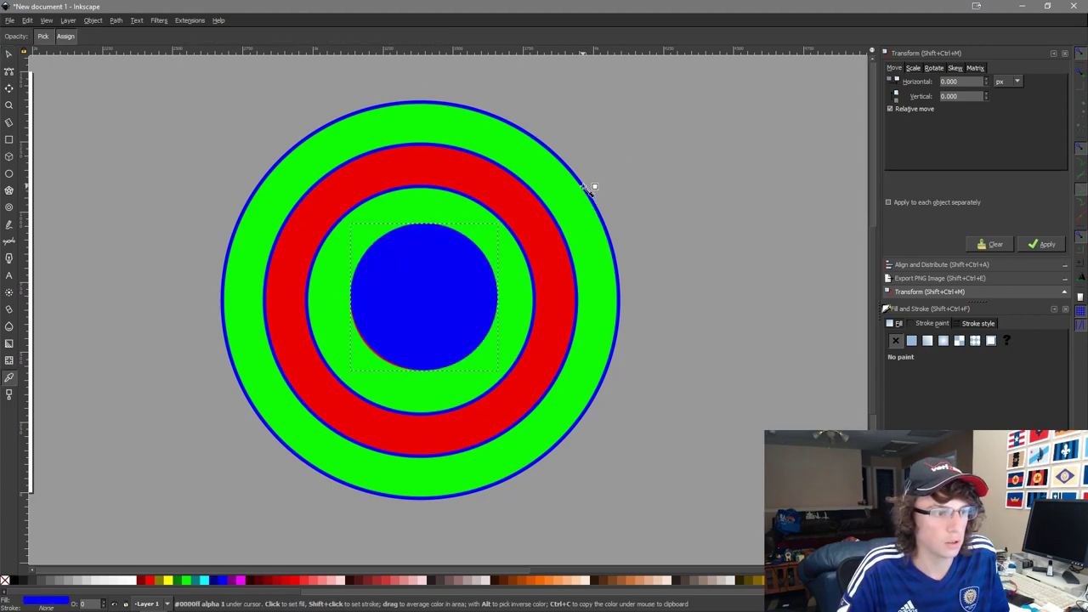
# Place the blue 525 px circle just behind the 500 px red circle and center it on the rings.
pyautogui.press('s')
pyautogui.hotkey('ctrl', 'z')
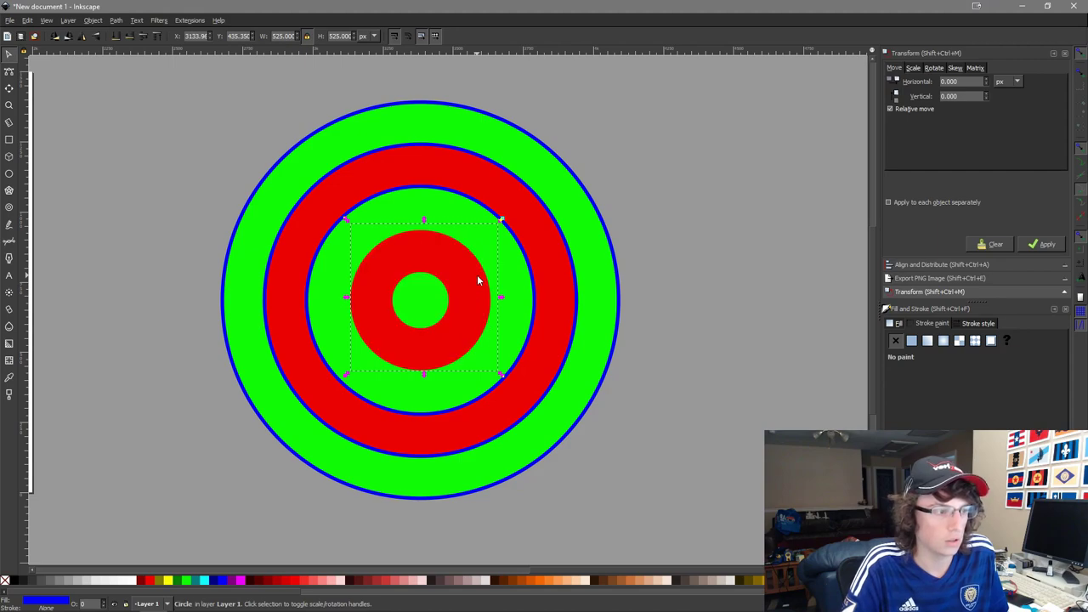
pyautogui.press('pageup')
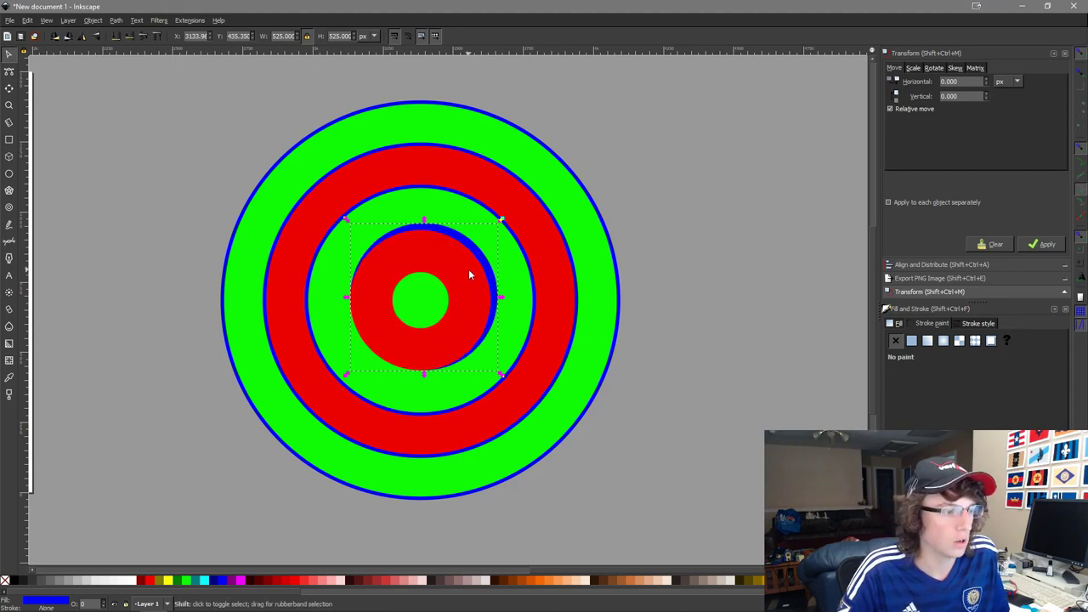
pyautogui.keyDown('shift'); pyautogui.click(469, 271); pyautogui.keyUp('shift')
pyautogui.hotkey('ctrl', 'z')
# Duplicate the copied set's 200 px green center circle, set the duplicate's diameter to 225 px and color it blue.
pyautogui.scroll(2, 505, 320)
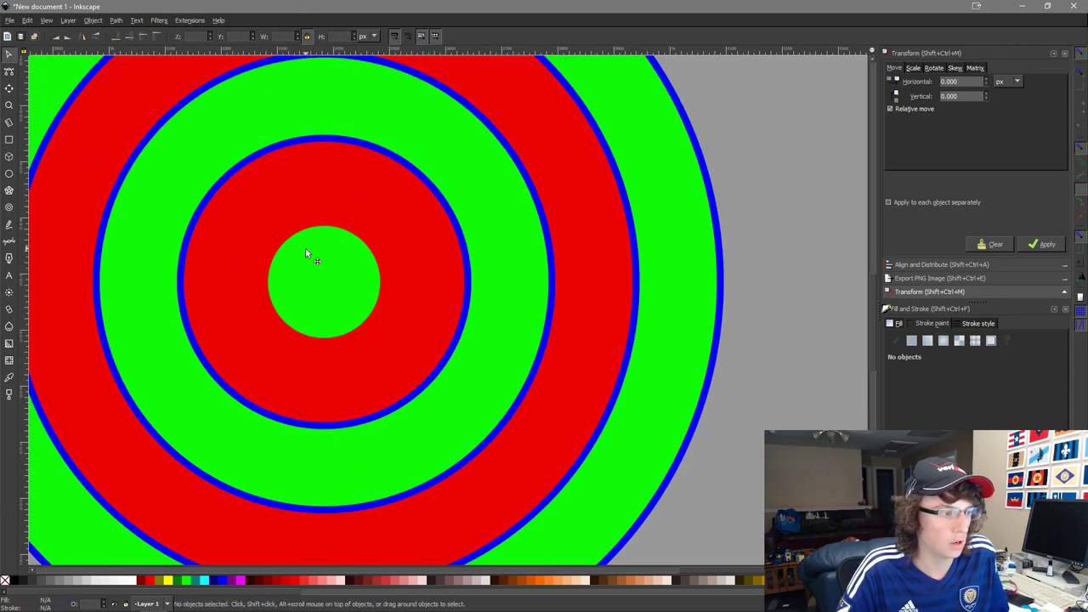
pyautogui.click(332, 253)
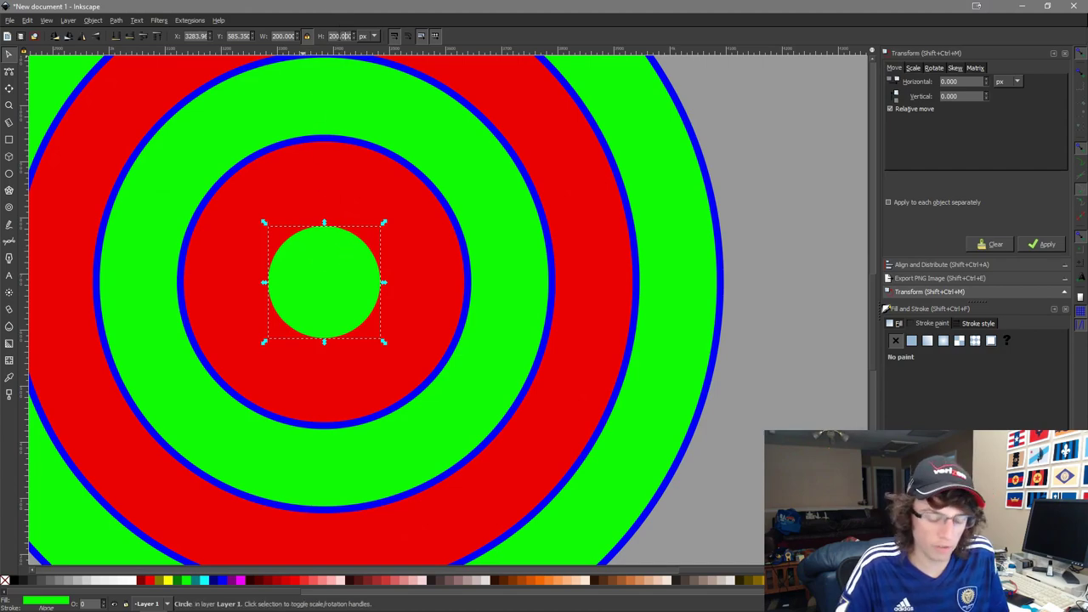
pyautogui.press('Return')
pyautogui.press('d')
pyautogui.click(468, 269)
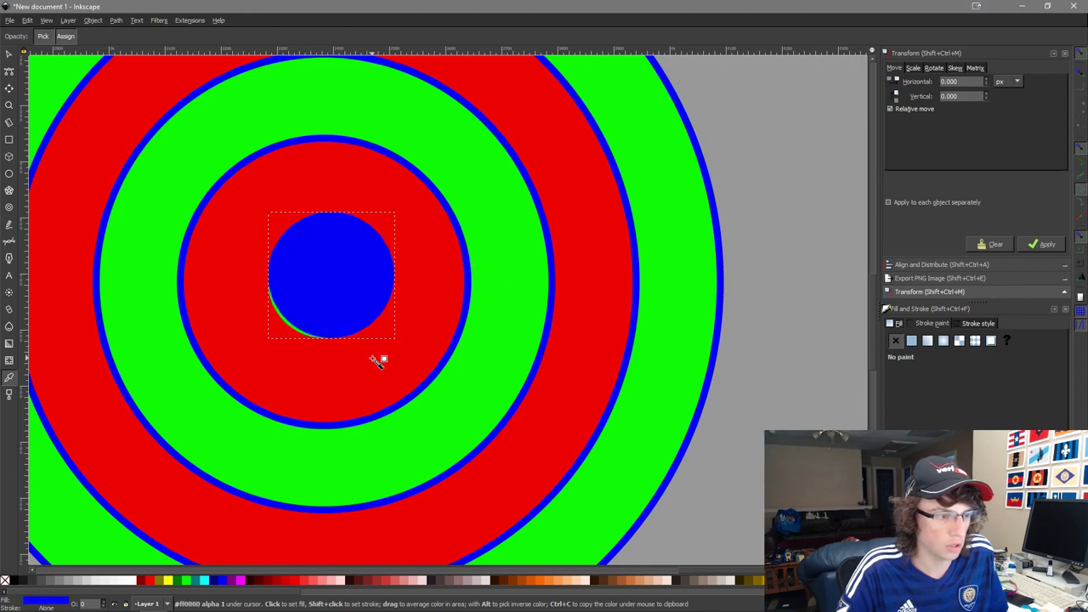
# Center the blue 225 px circle on the rings and lower it just behind the 200 px green circle.
pyautogui.press('s')
pyautogui.keyDown('shift'); pyautogui.click(445, 315); pyautogui.keyUp('shift')
pyautogui.hotkey('ctrl', 'alt', 'h')
pyautogui.hotkey('ctrl', 'alt', 't')
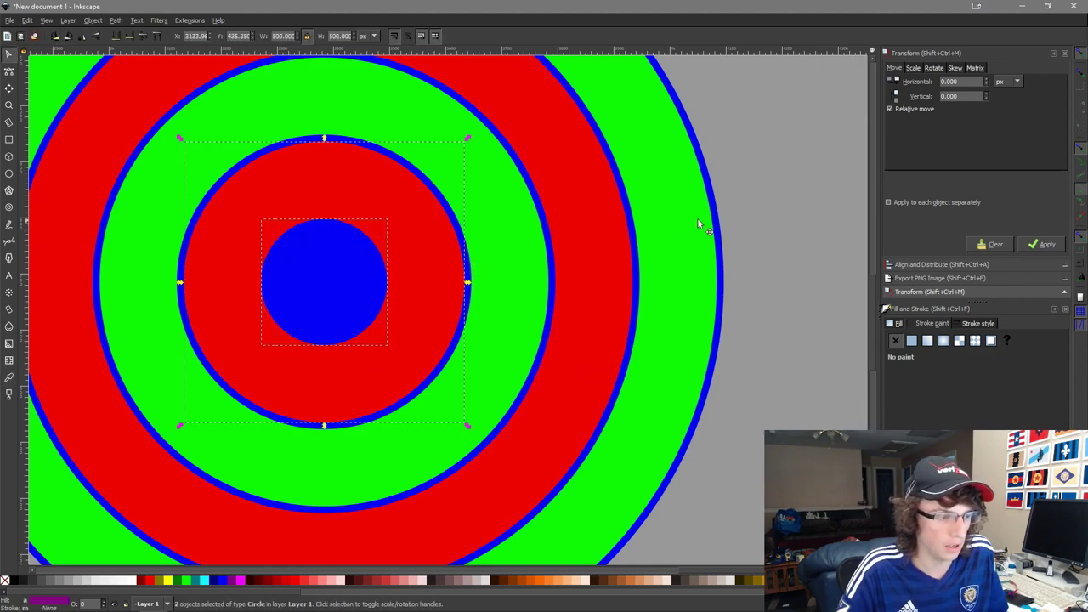
pyautogui.click(742, 215)
pyautogui.click(371, 261)
pyautogui.press('pagedown')
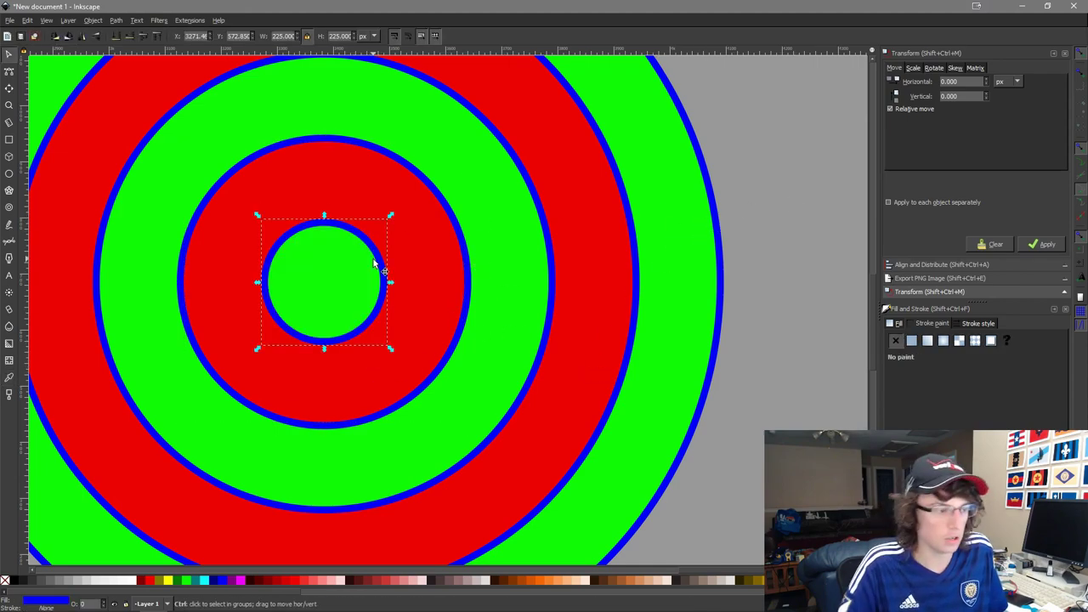
# Compare the blue-bordered circle set with the original rings on the page and the reference image.
pyautogui.scroll(-3, 390, 257)
pyautogui.moveTo(466, 307); pyautogui.dragTo(673, 371)
pyautogui.click(795, 292)
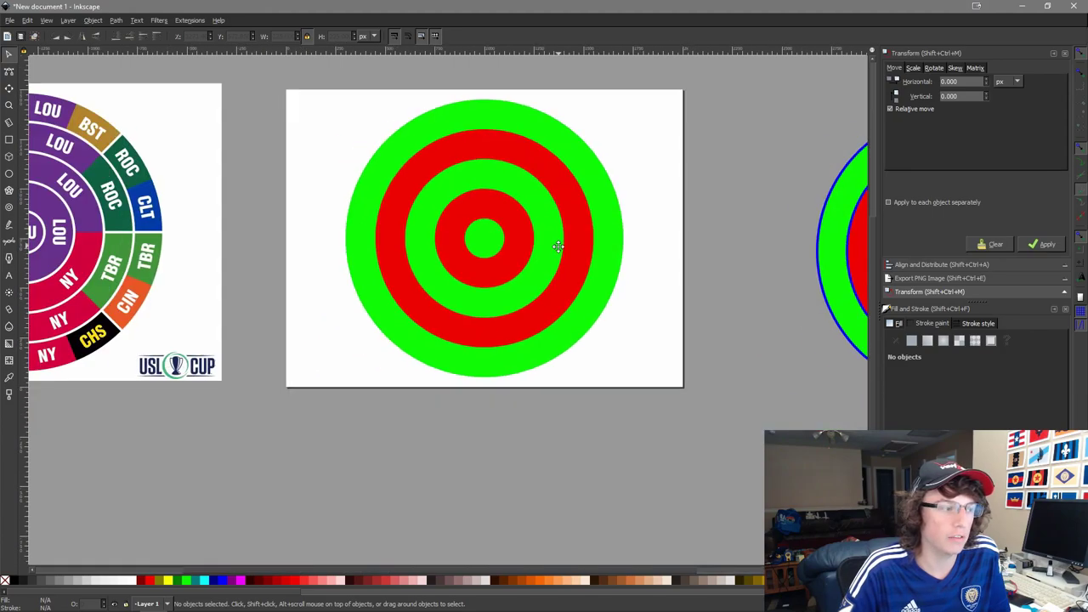
pyautogui.moveTo(559, 246); pyautogui.dragTo(578, 192)
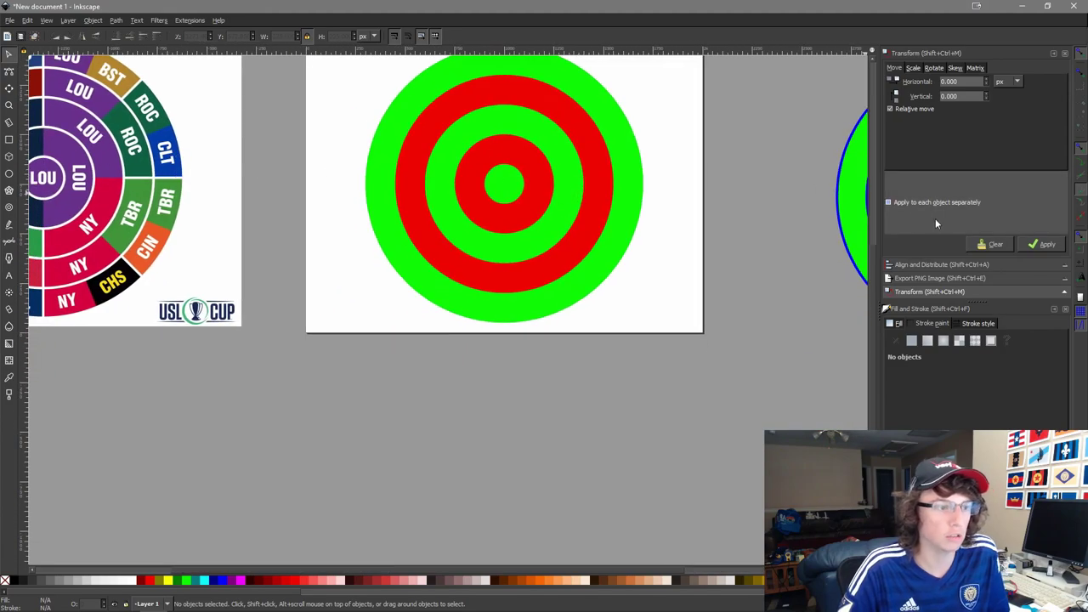
pyautogui.moveTo(745, 287); pyautogui.dragTo(175, 343)
pyautogui.moveTo(244, 287); pyautogui.dragTo(341, 311)
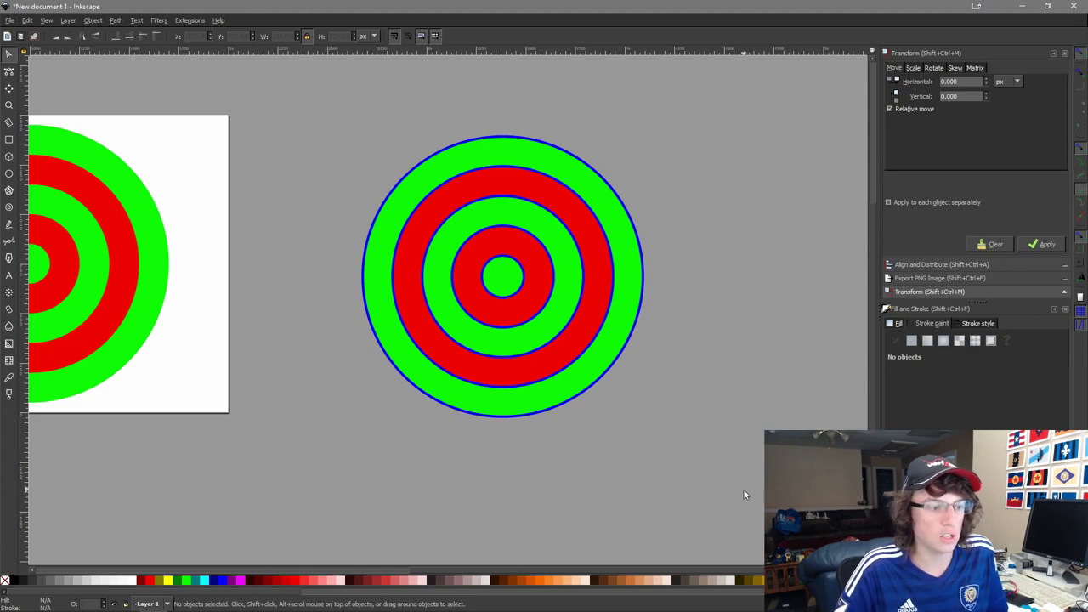
pyautogui.moveTo(745, 493); pyautogui.dragTo(291, 49)
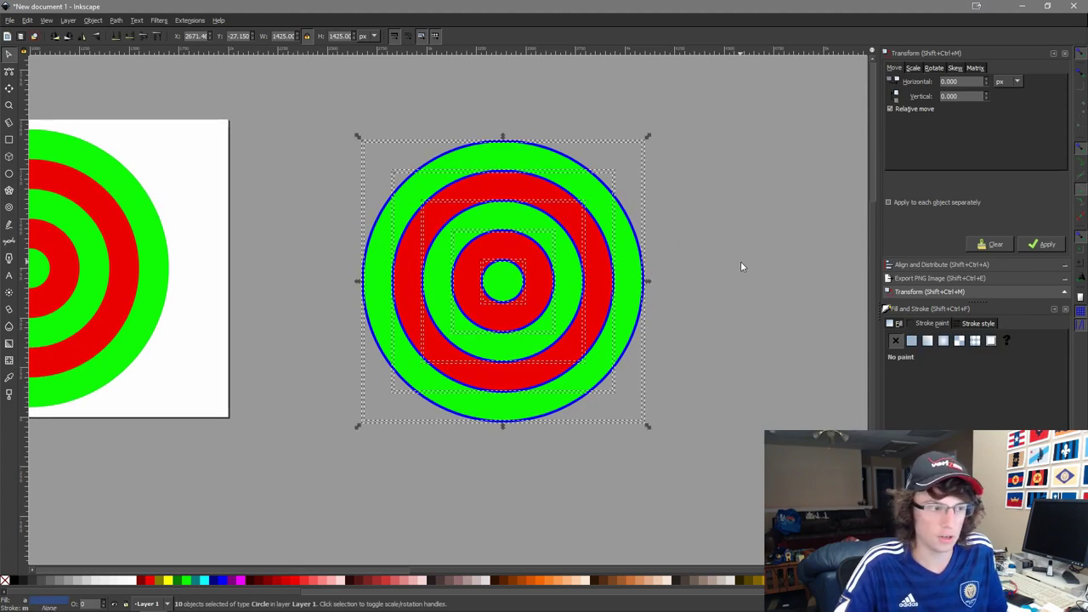
pyautogui.press('Escape')
# Cut the 200 px green circle out of the blue 225 px circle with a Difference operation.
pyautogui.scroll(5, 457, 243)
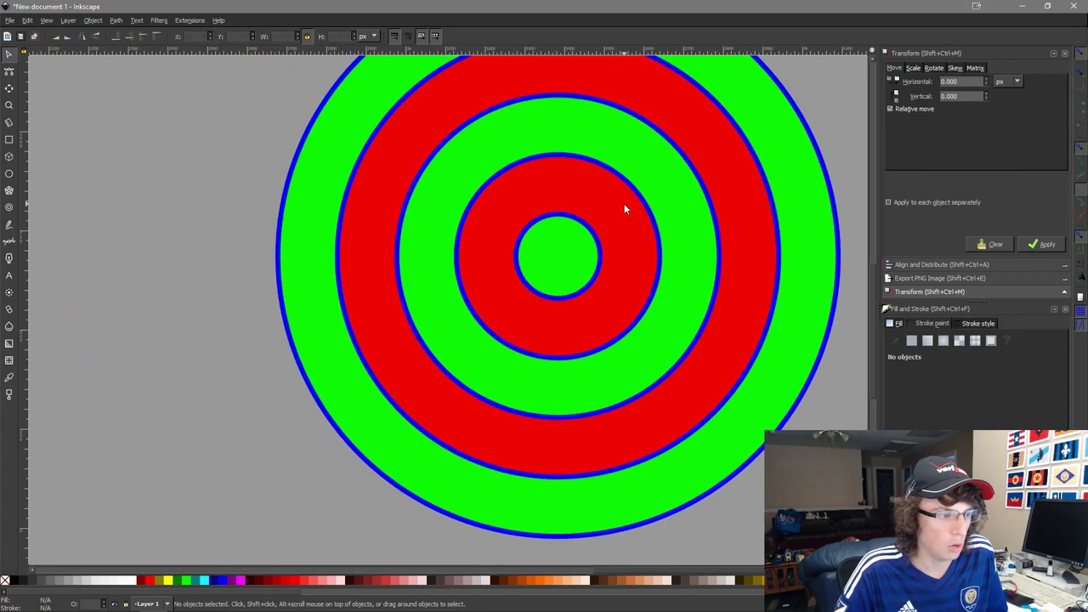
pyautogui.click(518, 224)
pyautogui.keyDown('shift'); pyautogui.click(505, 290); pyautogui.keyUp('shift')
pyautogui.click(116, 20)
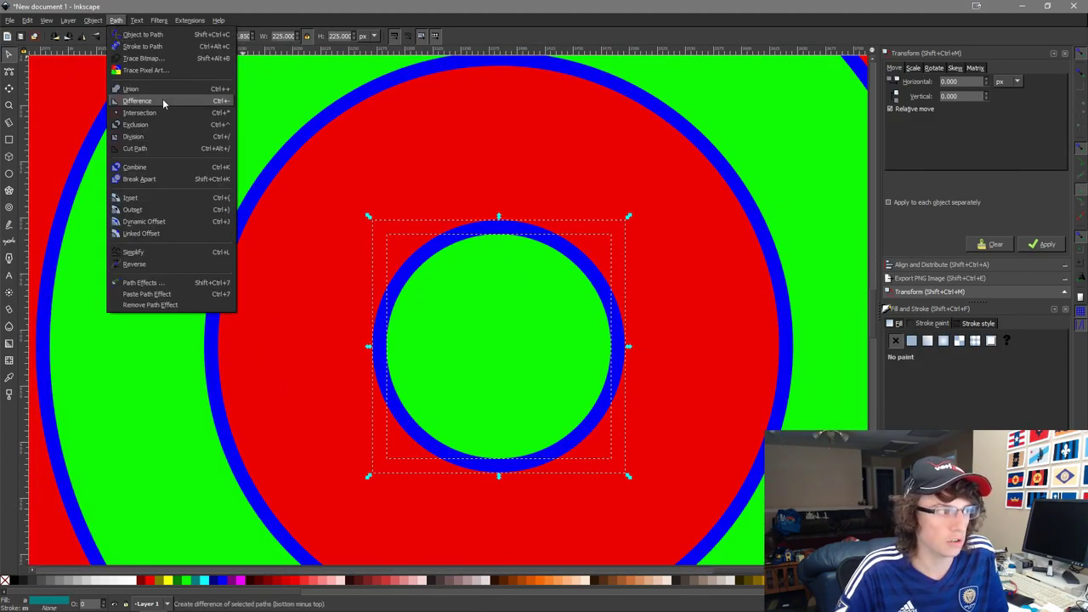
pyautogui.click(162, 99)
# Subtract the 500 px red circle from the blue 525 px circle with Difference, leaving a thin ring.
pyautogui.scroll(-2, 407, 167)
pyautogui.click(459, 116)
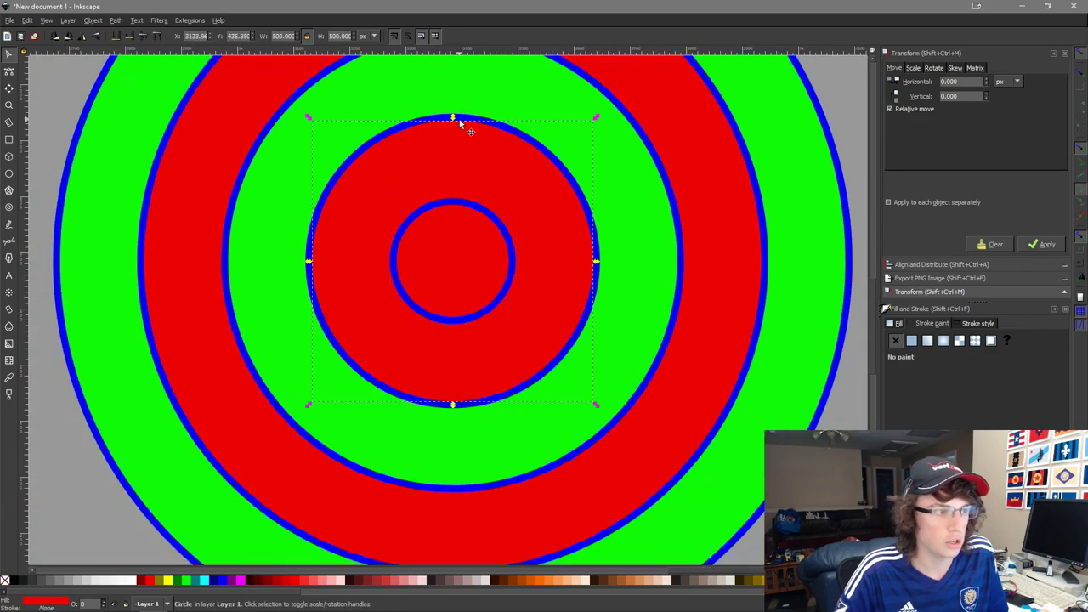
pyautogui.keyDown('shift'); pyautogui.click(460, 118); pyautogui.keyUp('shift')
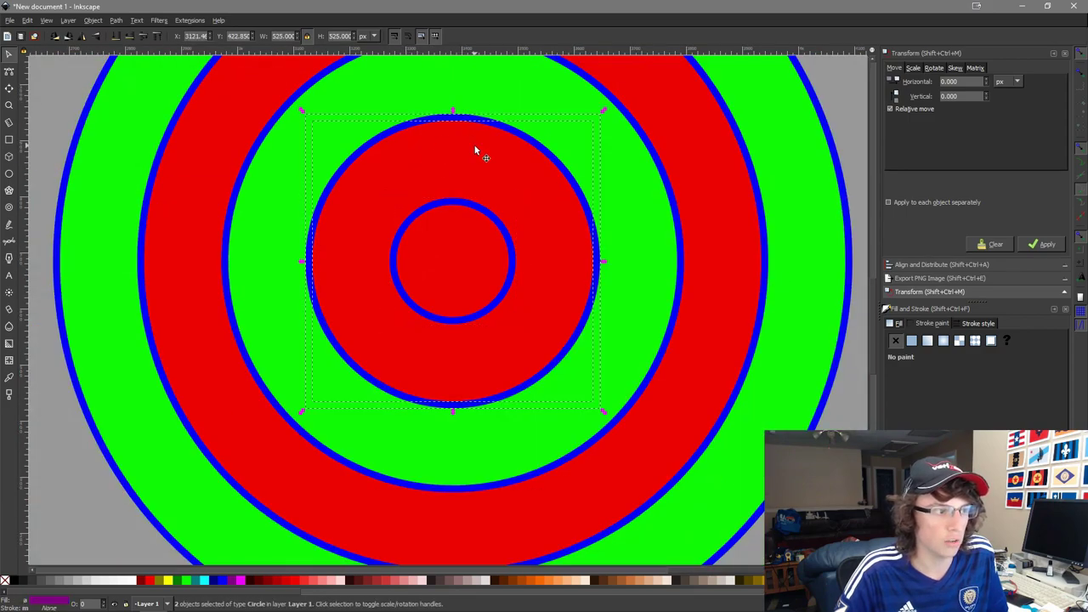
pyautogui.click(137, 20)
pyautogui.moveTo(115, 19)
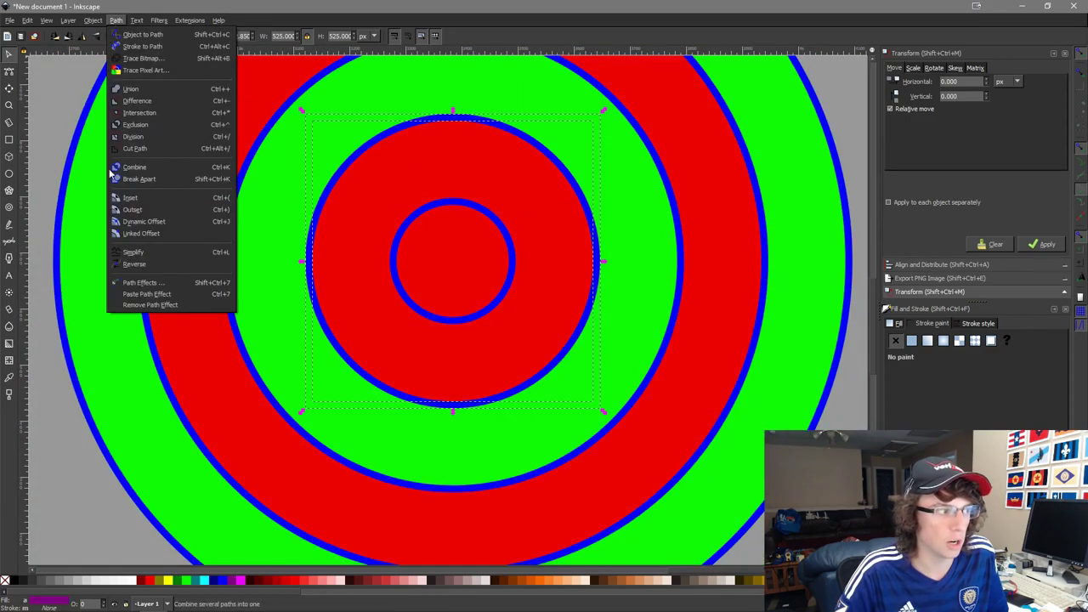
pyautogui.click(139, 112)
# Subtract the 800 px green circle from the blue 825 px circle with Difference.
pyautogui.scroll(4, 549, 279)
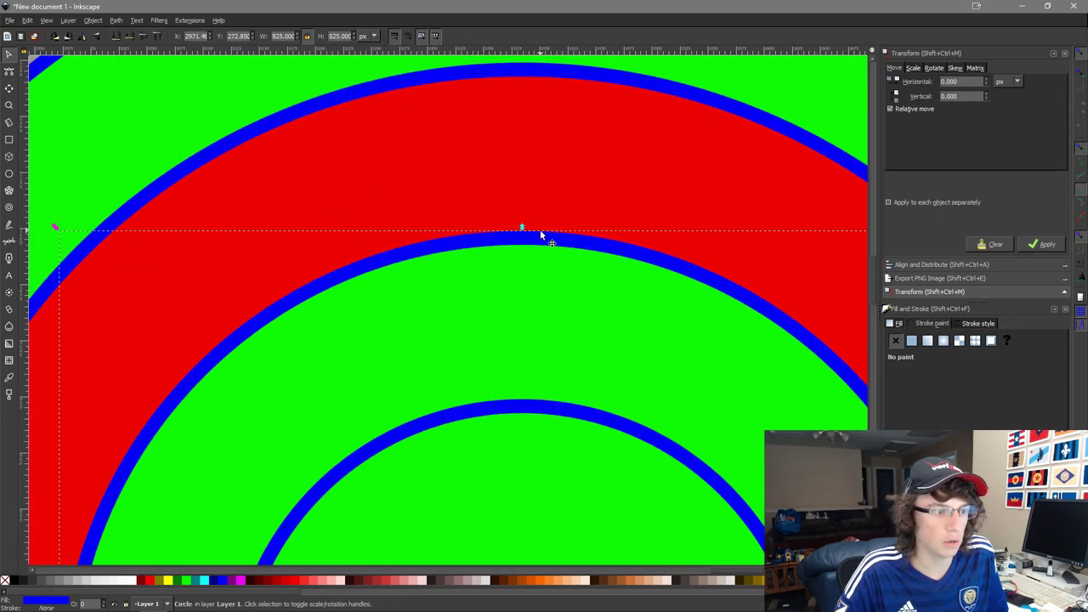
pyautogui.keyDown('shift'); pyautogui.click(540, 238); pyautogui.keyUp('shift')
pyautogui.click(113, 19)
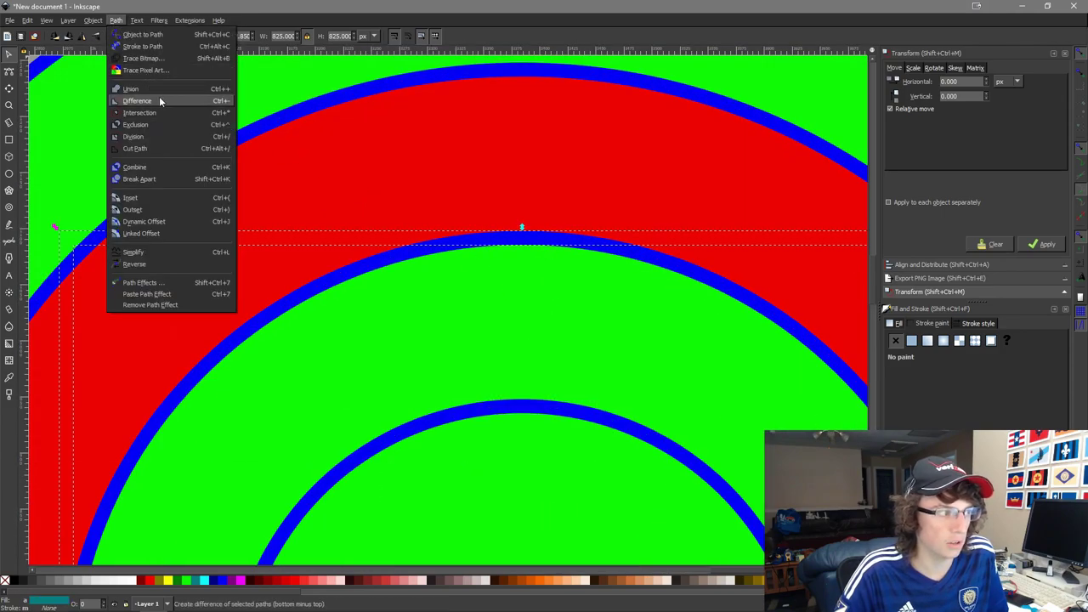
pyautogui.click(159, 96)
# Subtract the 1100 px red circle from the blue 1125 px circle with Difference.
pyautogui.scroll(-3, 502, 139)
pyautogui.hotkey('ctrl', 'z')
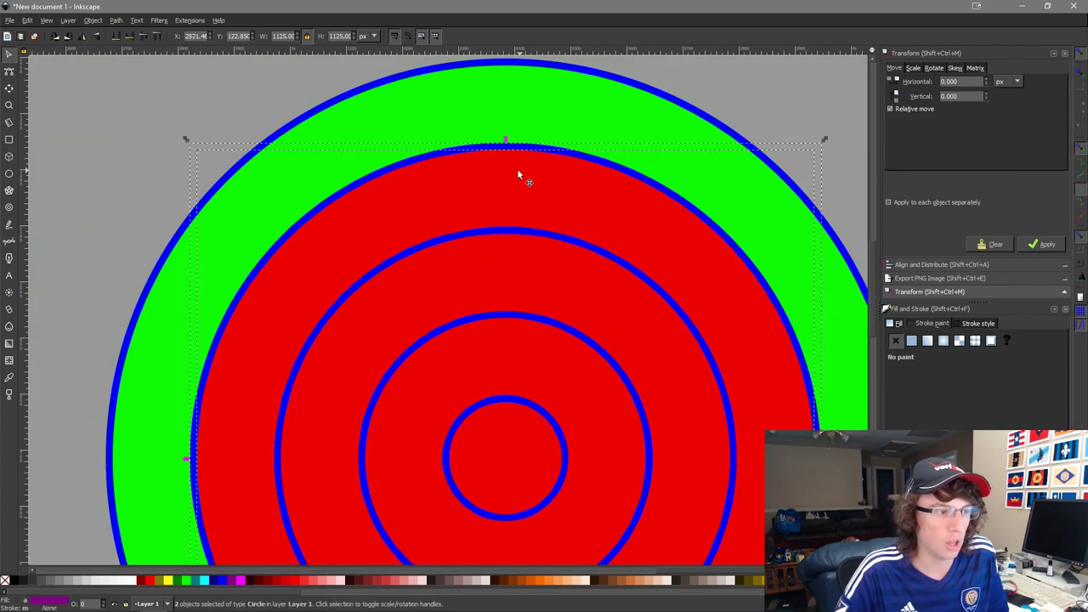
pyautogui.click(115, 20)
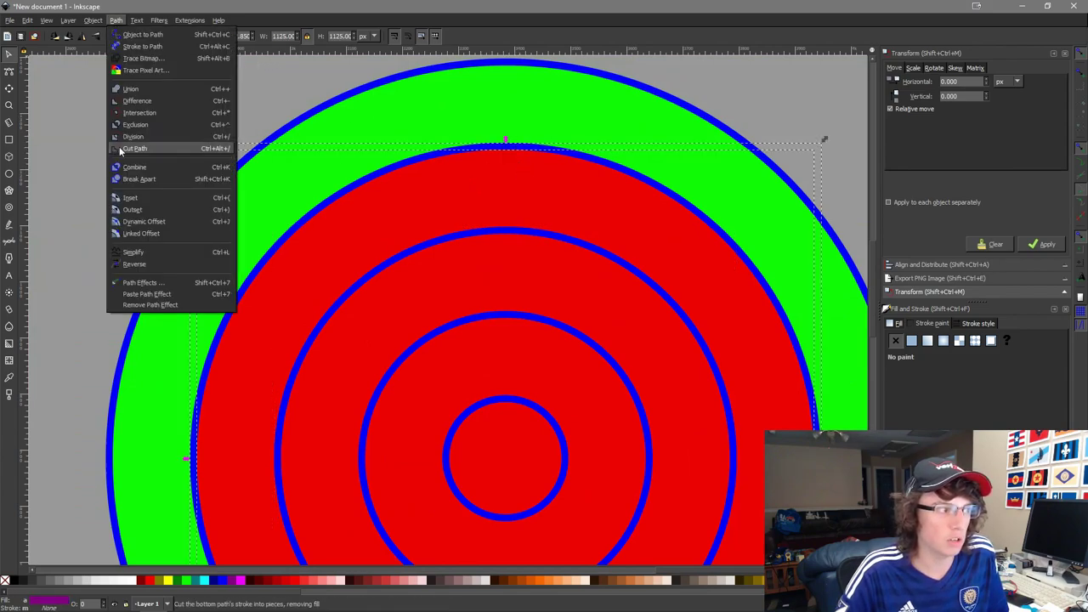
pyautogui.click(154, 113)
# Subtract the outermost green circle from the blue 1425 px circle with Difference.
pyautogui.scroll(3, 513, 102)
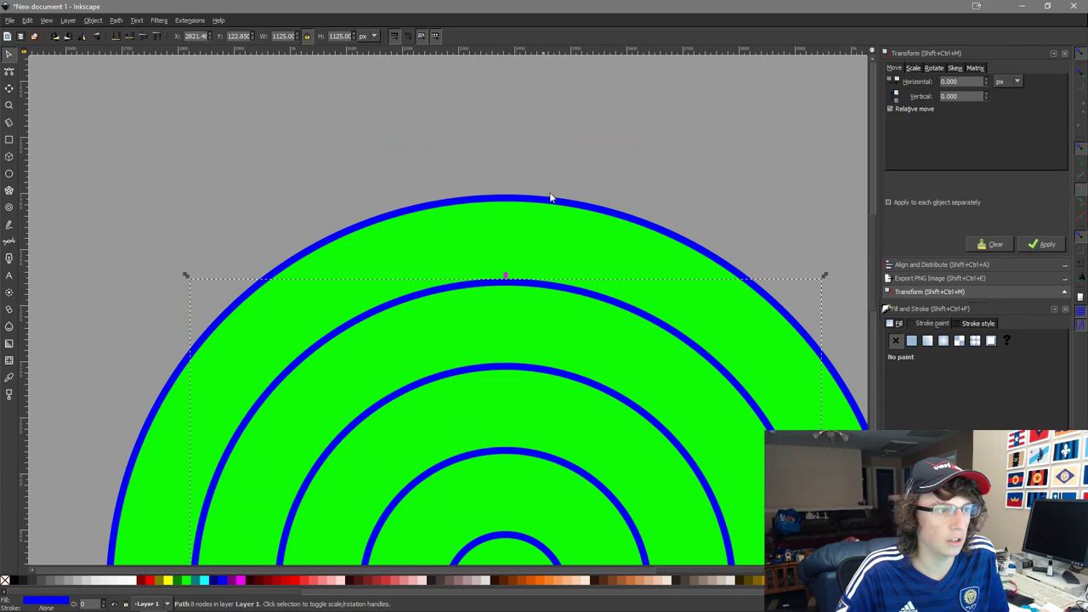
pyautogui.hotkey('ctrl', 'z')
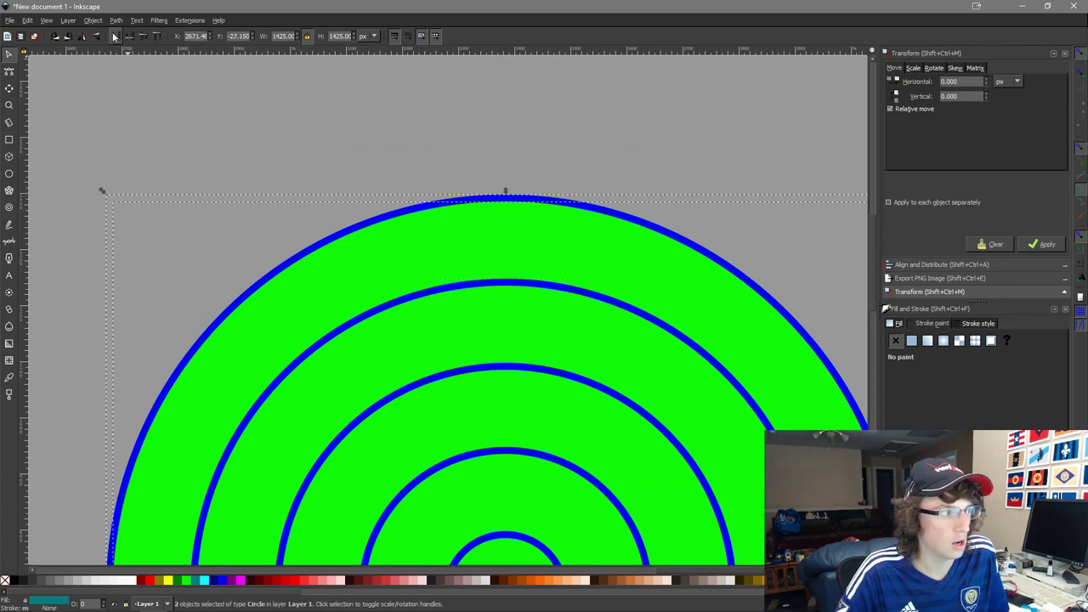
pyautogui.click(115, 20)
pyautogui.click(149, 100)
# Select all five thin blue rings and merge them into a single path with Union.
pyautogui.scroll(-3, 452, 301)
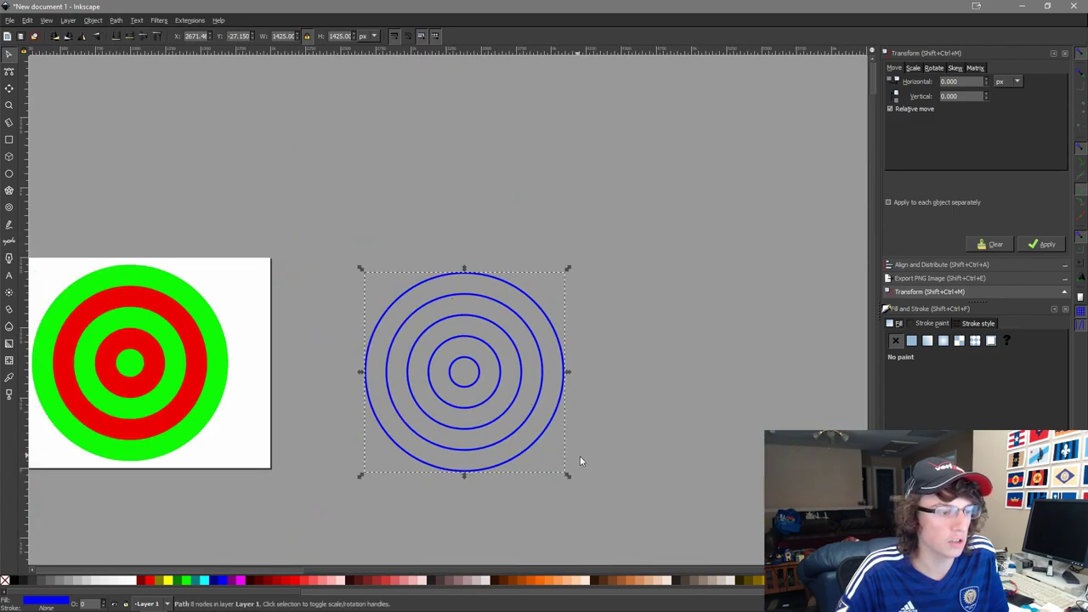
pyautogui.moveTo(597, 460); pyautogui.dragTo(646, 407)
pyautogui.click(648, 408)
pyautogui.moveTo(730, 494); pyautogui.dragTo(326, 140)
pyautogui.click(116, 19)
pyautogui.click(174, 95)
# Recolor the merged rings white by sampling the page background.
pyautogui.moveTo(585, 457); pyautogui.dragTo(655, 459)
pyautogui.press('d')
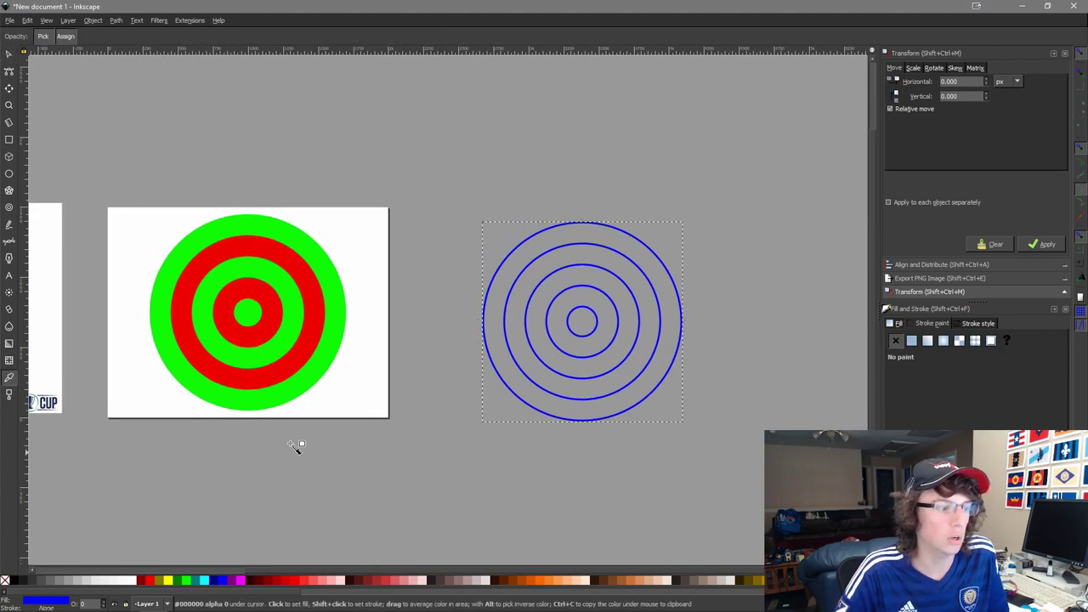
pyautogui.click(330, 402)
pyautogui.press('s')
pyautogui.click(432, 554)
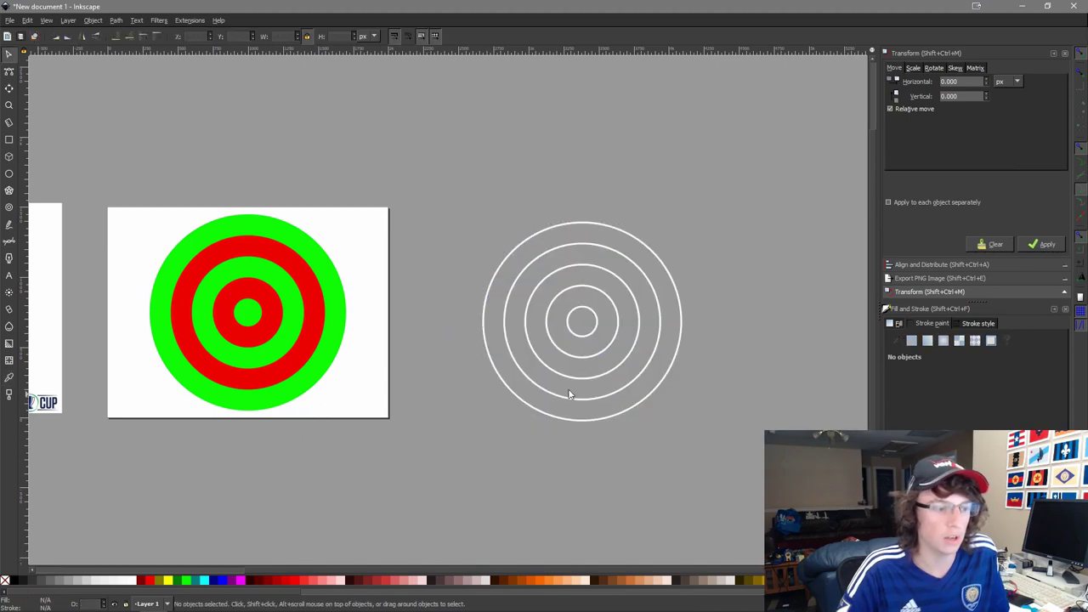
# Center the merged white rings horizontally and vertically on the USL Cup reference image.
pyautogui.keyDown('ctrl'); pyautogui.scroll(3, 628, 391); pyautogui.keyUp('ctrl')
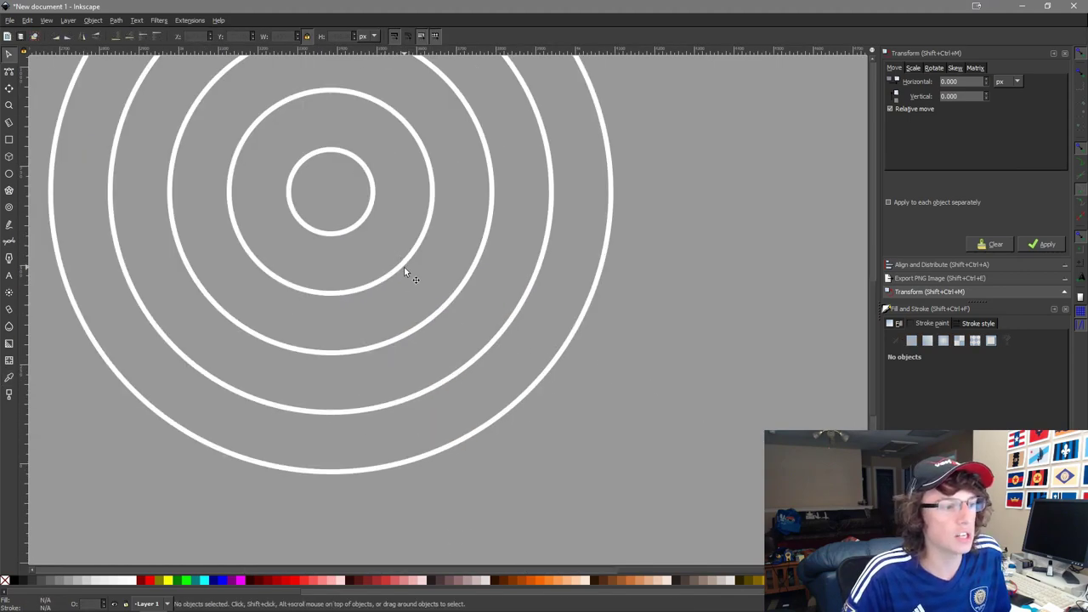
pyautogui.click(404, 269)
pyautogui.keyDown('ctrl'); pyautogui.scroll(-3, 404, 269); pyautogui.keyUp('ctrl')
pyautogui.hscroll(-10, 273, 357)
pyautogui.keyDown('shift'); pyautogui.click(313, 266); pyautogui.keyUp('shift')
pyautogui.hotkey('ctrl', 'alt', 'h')
pyautogui.hotkey('ctrl', 'alt', 't')
pyautogui.click(642, 489)
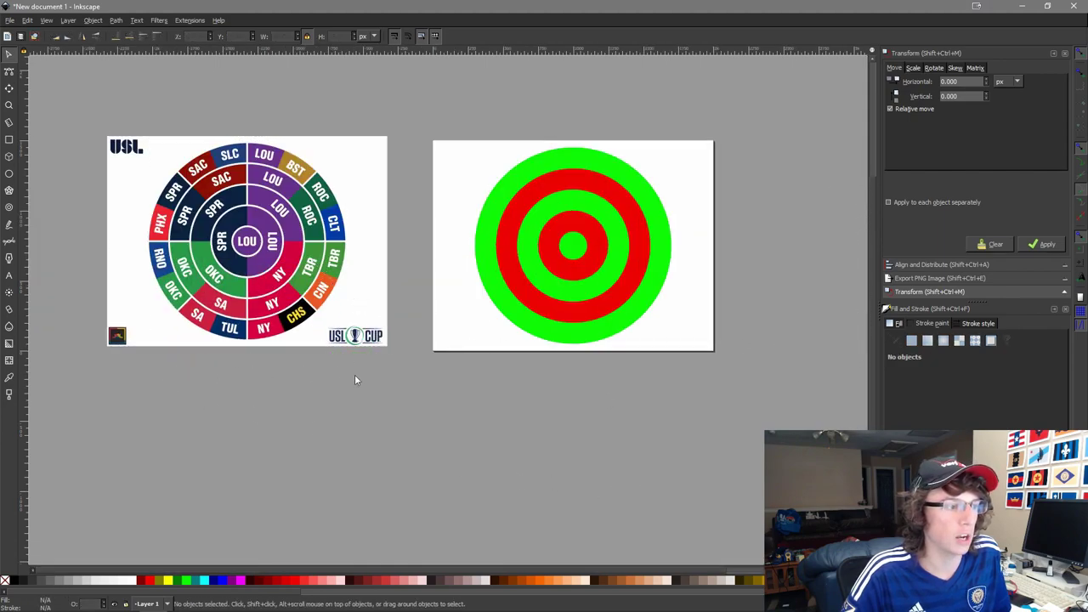
# Color the merged rings over the reference image yellow and check their fit against the bracket's ring borders.
pyautogui.moveTo(393, 403); pyautogui.dragTo(121, 109)
pyautogui.click(247, 457)
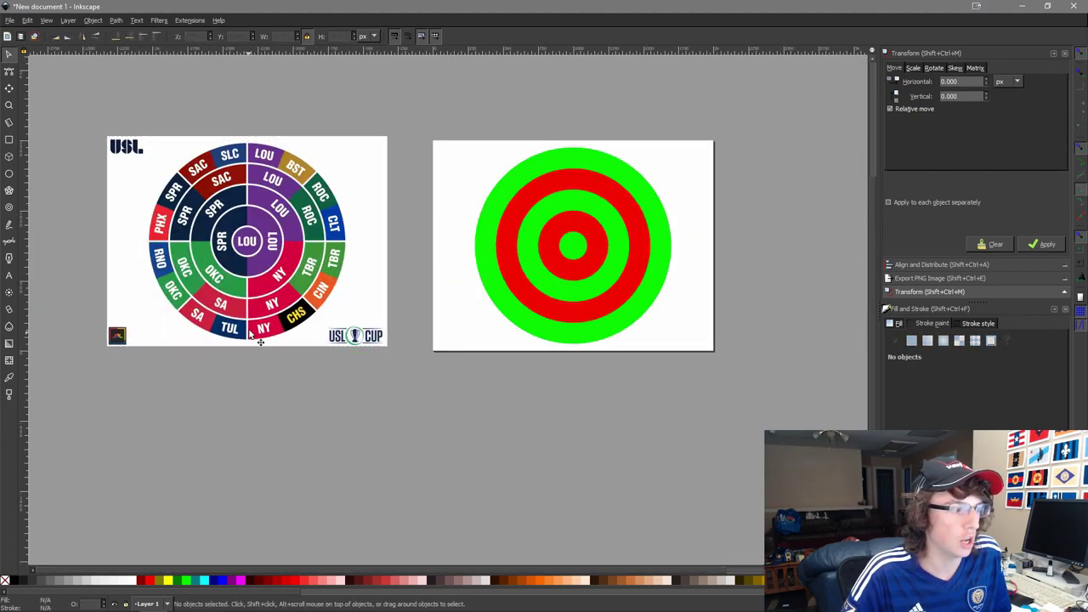
pyautogui.moveTo(394, 415); pyautogui.dragTo(143, 89)
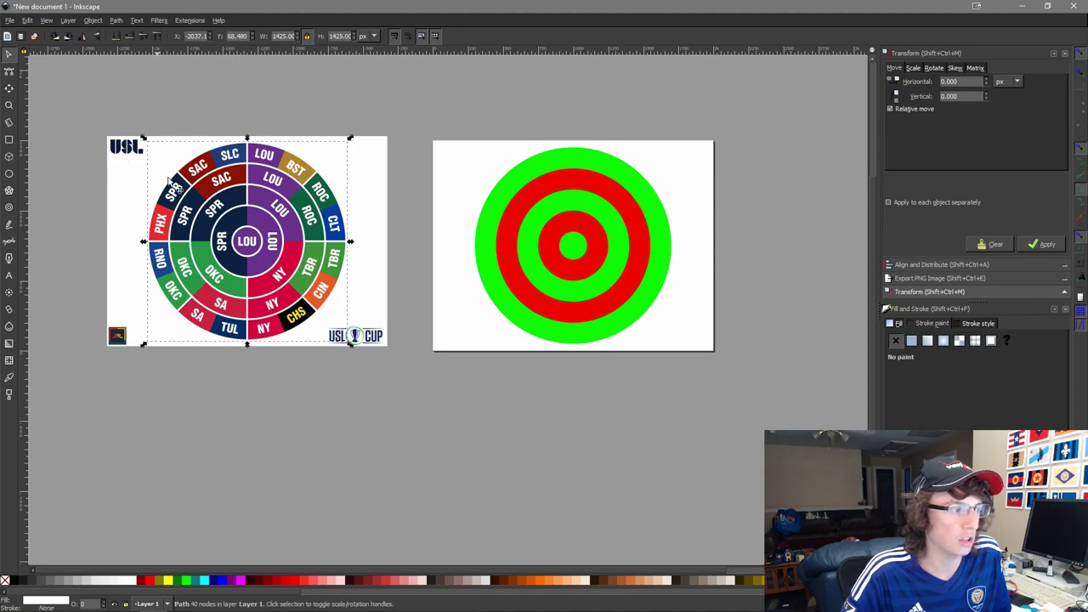
pyautogui.click(169, 581)
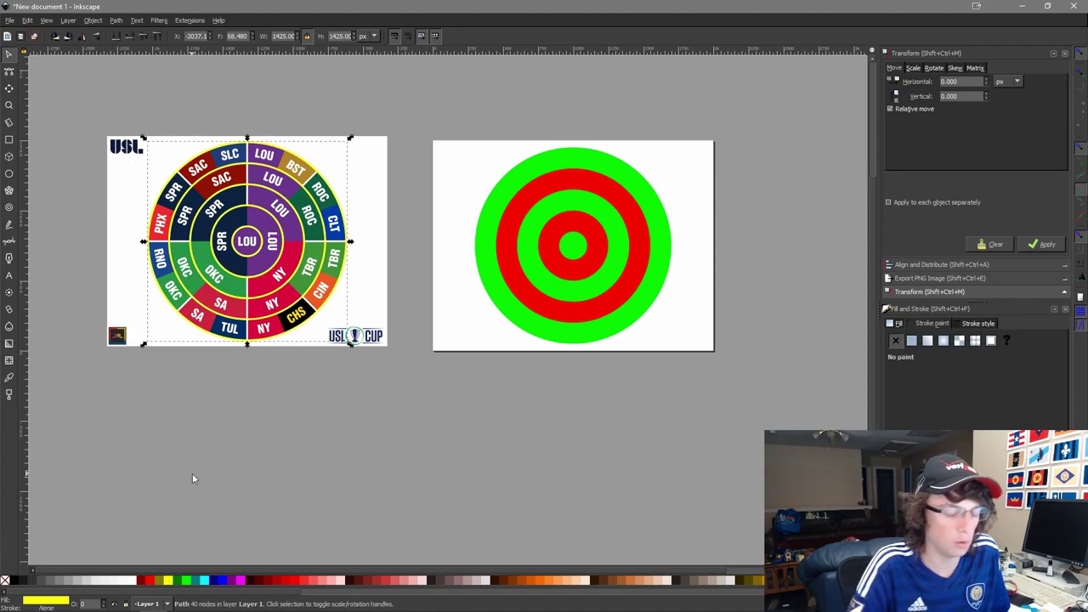
pyautogui.click(322, 469)
pyautogui.scroll(4, 247, 300)
pyautogui.scroll(4, 294, 173)
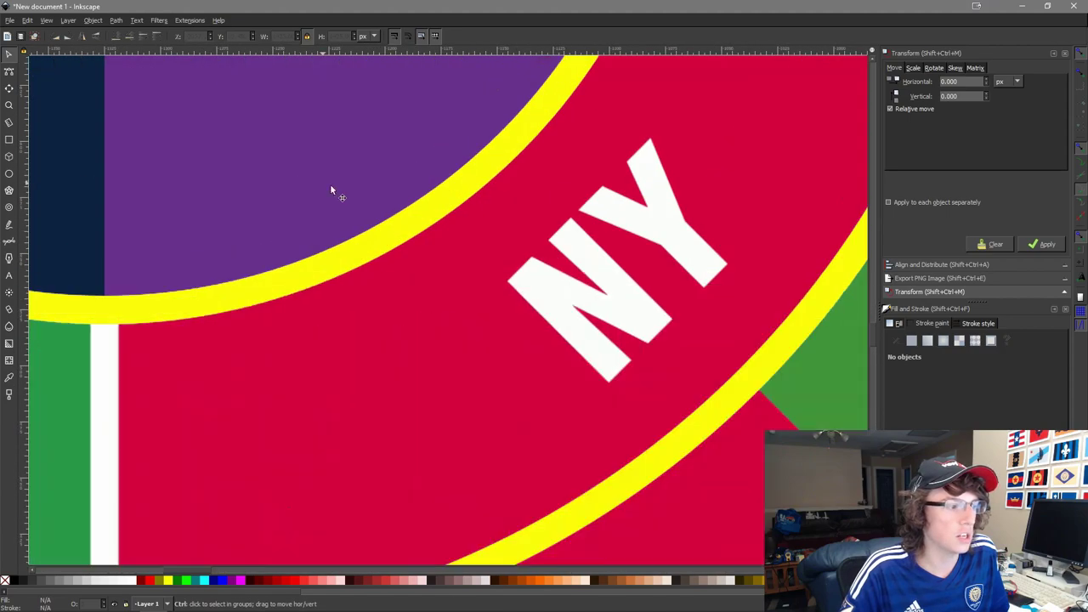
pyautogui.moveTo(547, 158); pyautogui.dragTo(551, 609)
pyautogui.moveTo(450, 192); pyautogui.dragTo(632, 508)
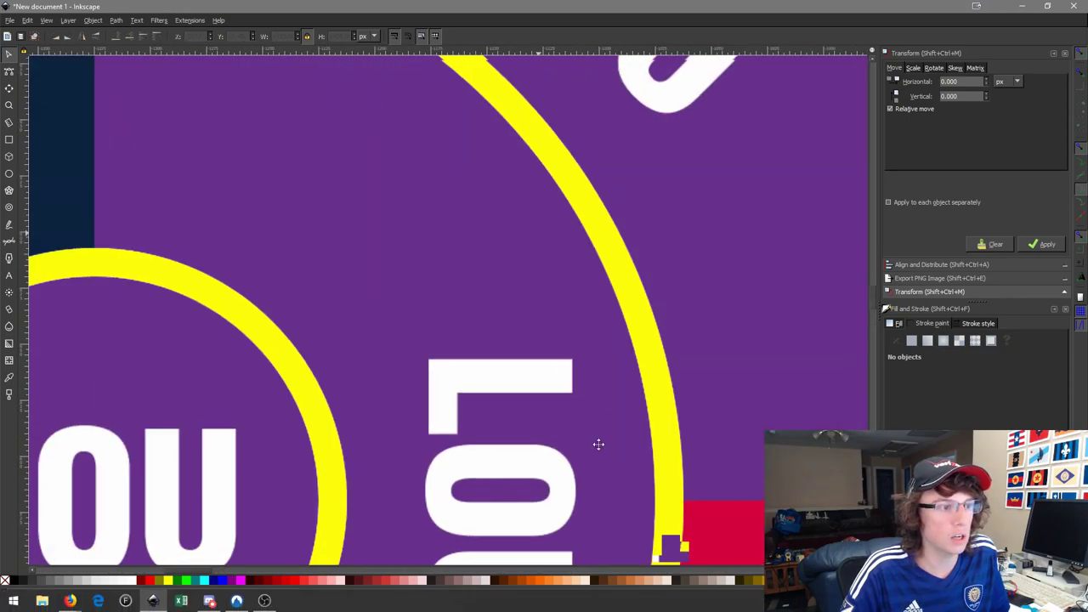
# Move the merged yellow rings off the reference image onto the empty canvas beyond the page with the green and red circles.
pyautogui.moveTo(485, 283); pyautogui.dragTo(636, 449)
pyautogui.moveTo(506, 205); pyautogui.dragTo(553, 436)
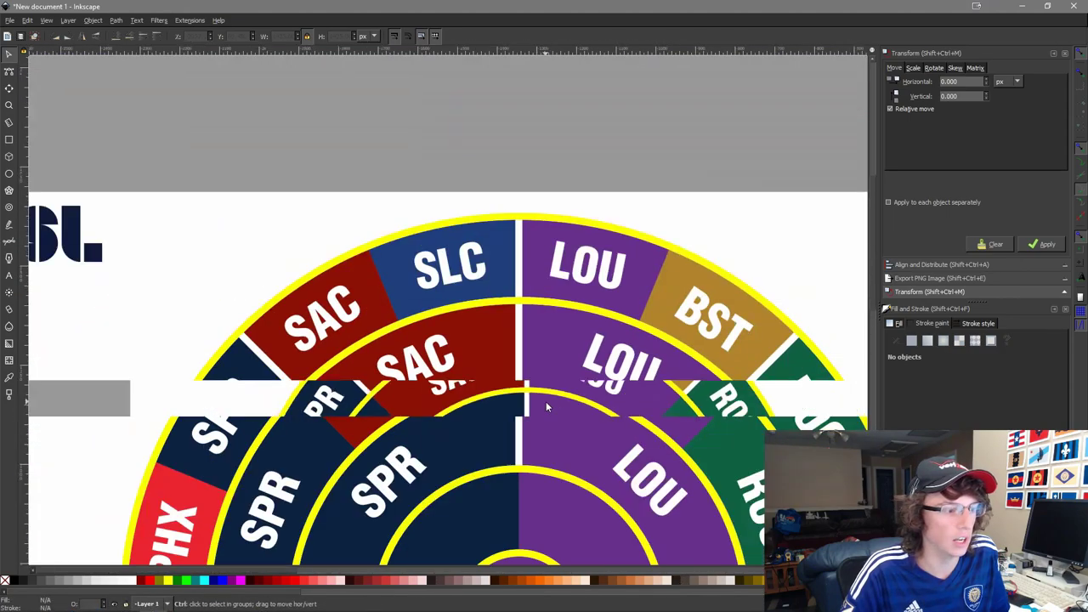
pyautogui.scroll(-4, 546, 406)
pyautogui.click(541, 230)
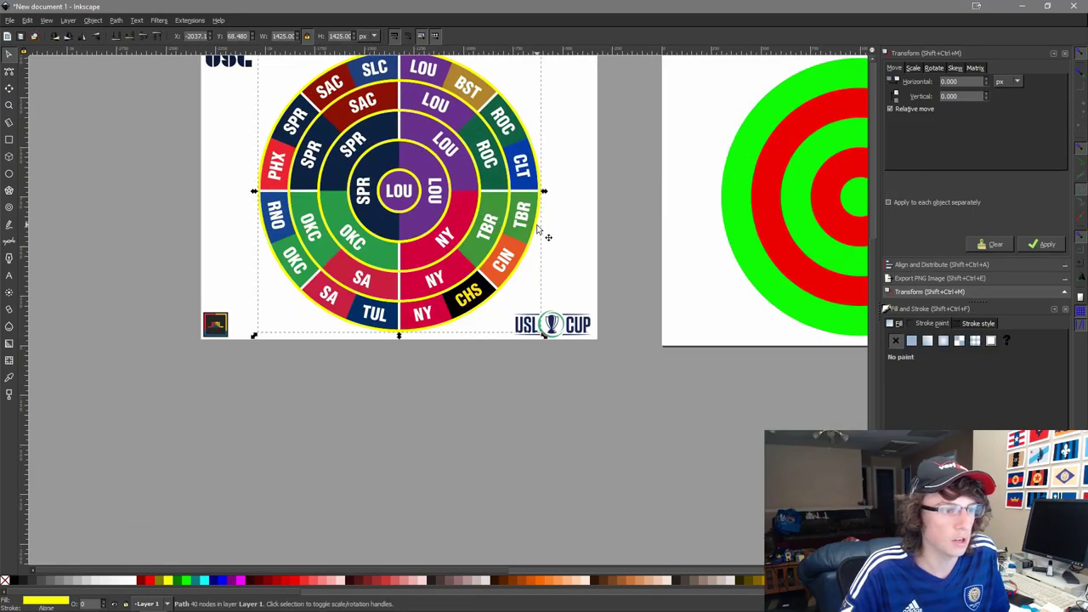
pyautogui.moveTo(412, 213); pyautogui.dragTo(653, 307)
pyautogui.click(542, 315)
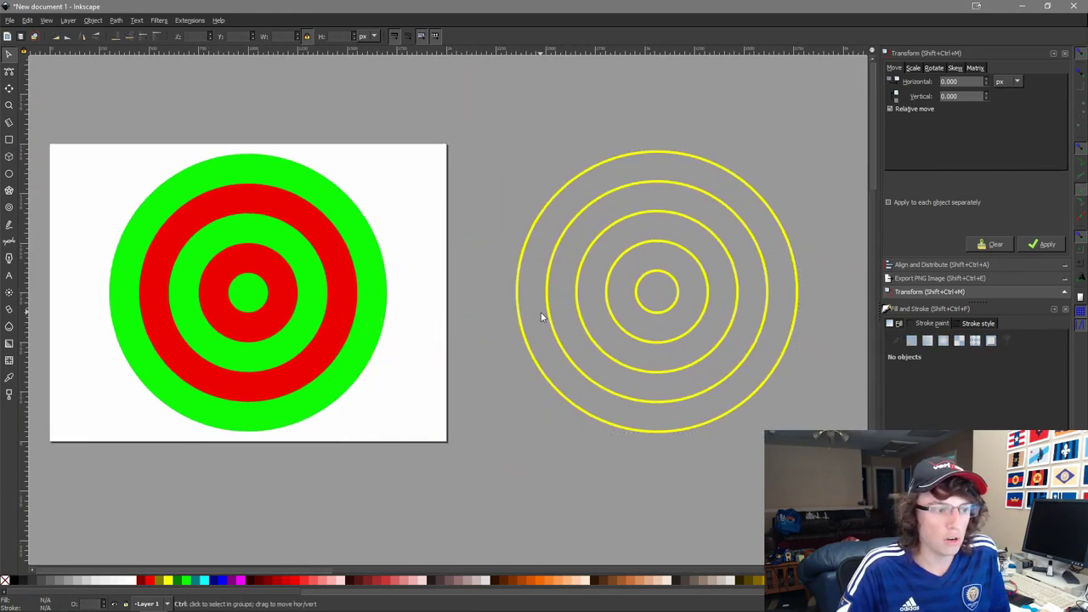
# Examine the sizes of the green and red circles and the spacing between the yellow rings.
pyautogui.scroll(3, 542, 313)
pyautogui.hscroll(-5, 509, 296)
pyautogui.click(445, 255)
pyautogui.click(243, 251)
pyautogui.click(225, 251)
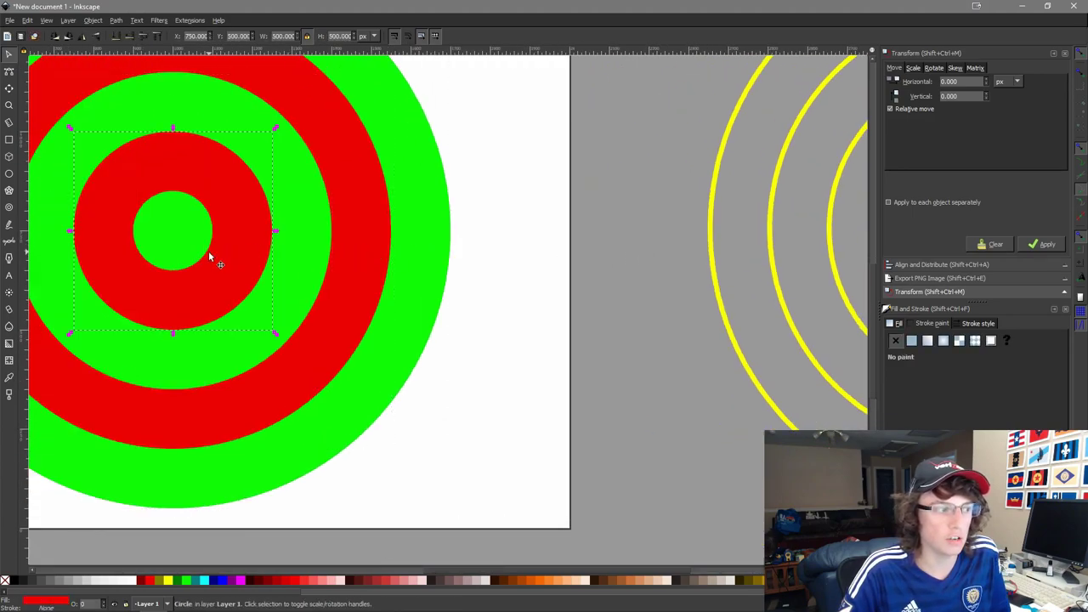
pyautogui.moveTo(209, 253); pyautogui.dragTo(531, 227)
pyautogui.click(214, 203)
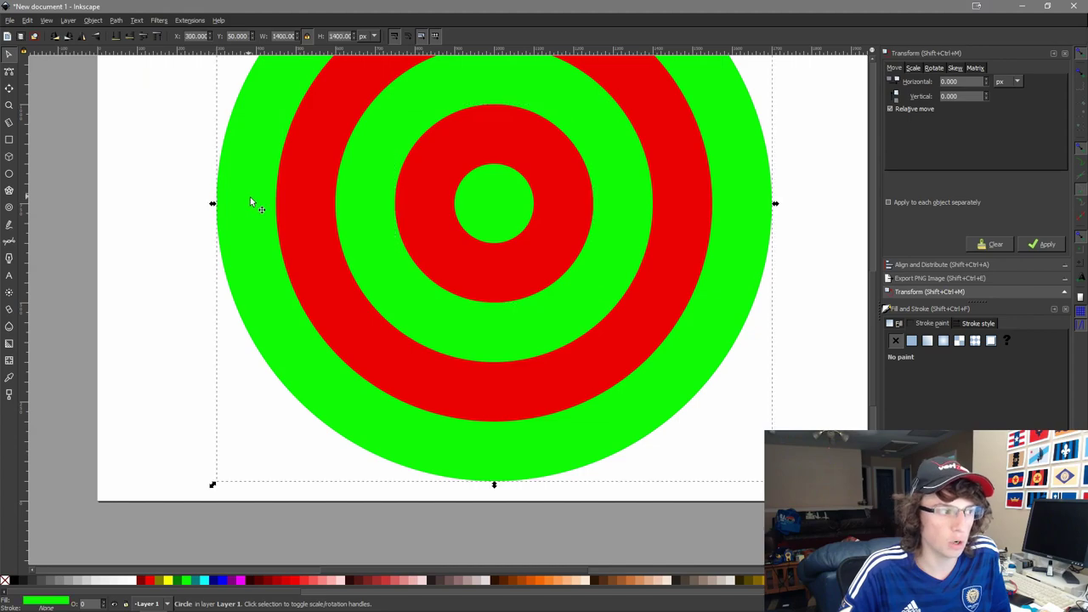
pyautogui.keyDown('ctrl'); pyautogui.scroll(-1, 204, 204); pyautogui.keyUp('ctrl')
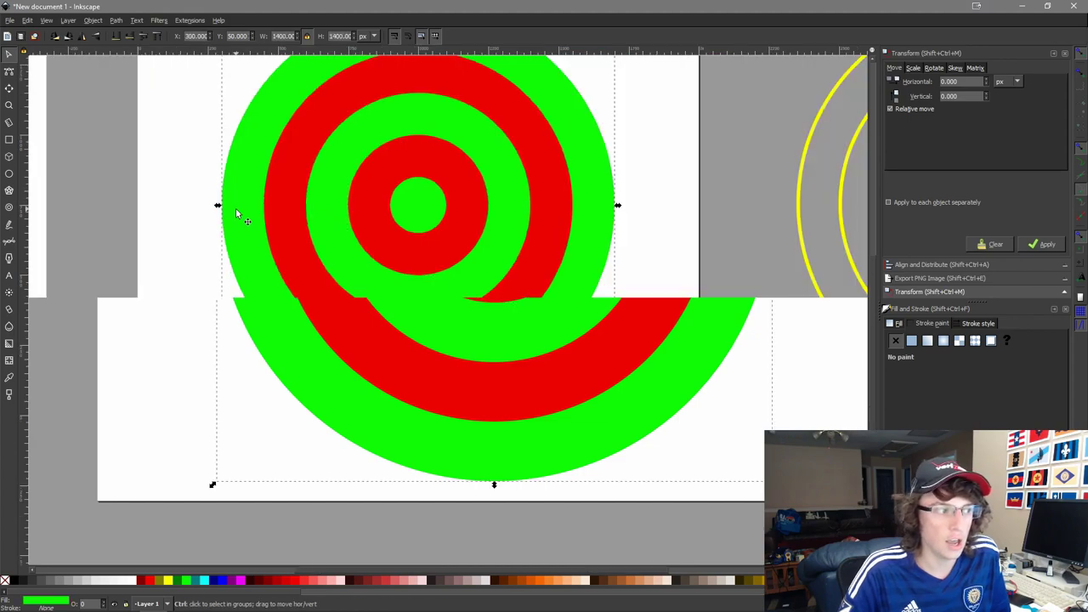
pyautogui.hotkey('alt', 'Tab')
pyautogui.write('150-22.5')
pyautogui.click(723, 194)
pyautogui.moveTo(724, 193); pyautogui.dragTo(311, 298)
pyautogui.keyDown('ctrl'); pyautogui.scroll(4, 393, 311); pyautogui.keyUp('ctrl')
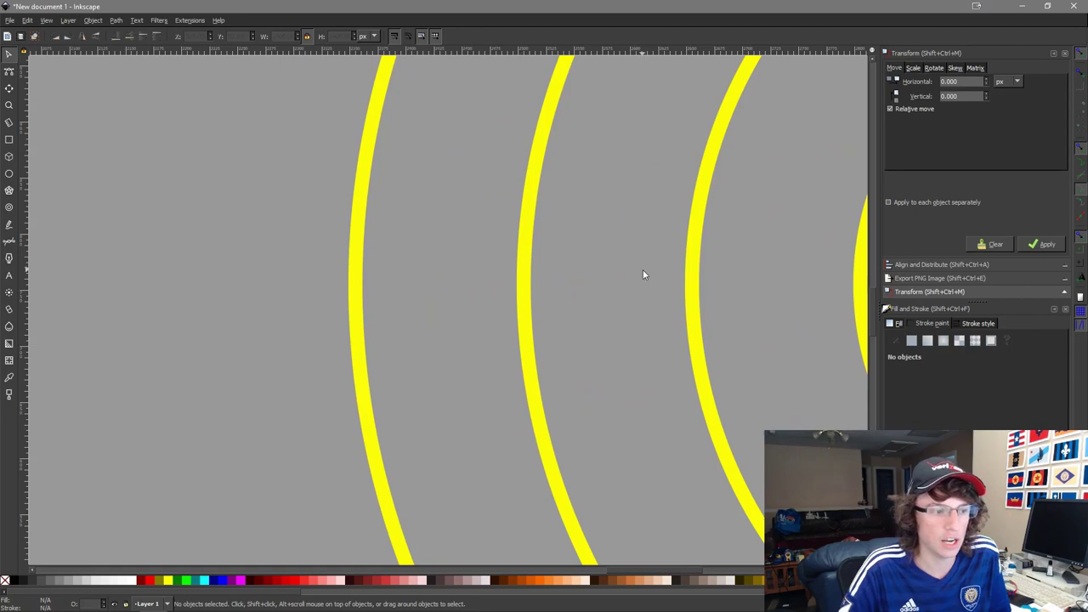
pyautogui.scroll(-5, 595, 270)
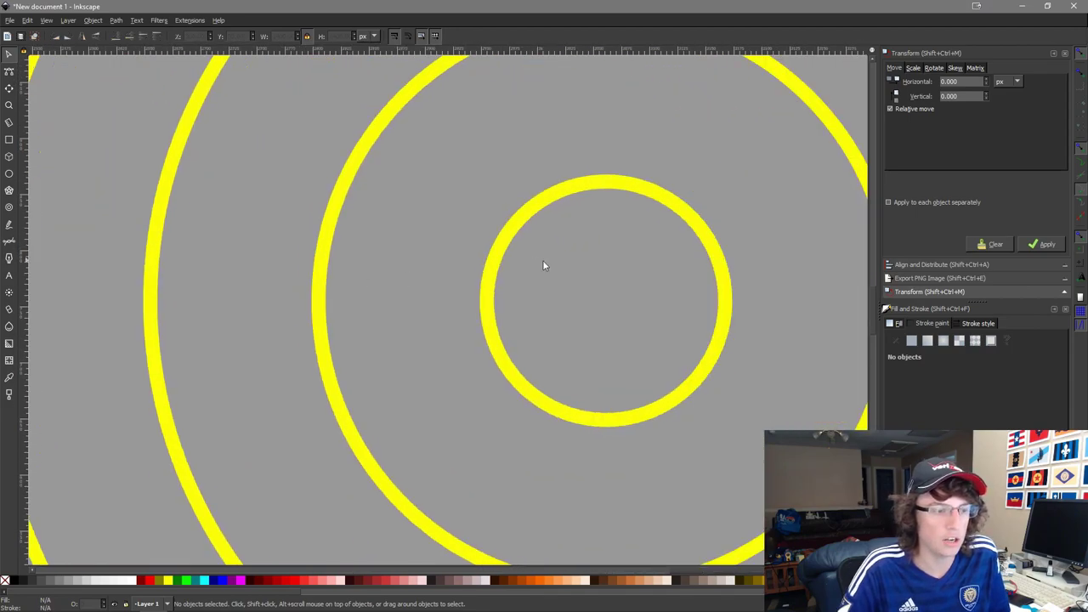
pyautogui.scroll(-7, 607, 282)
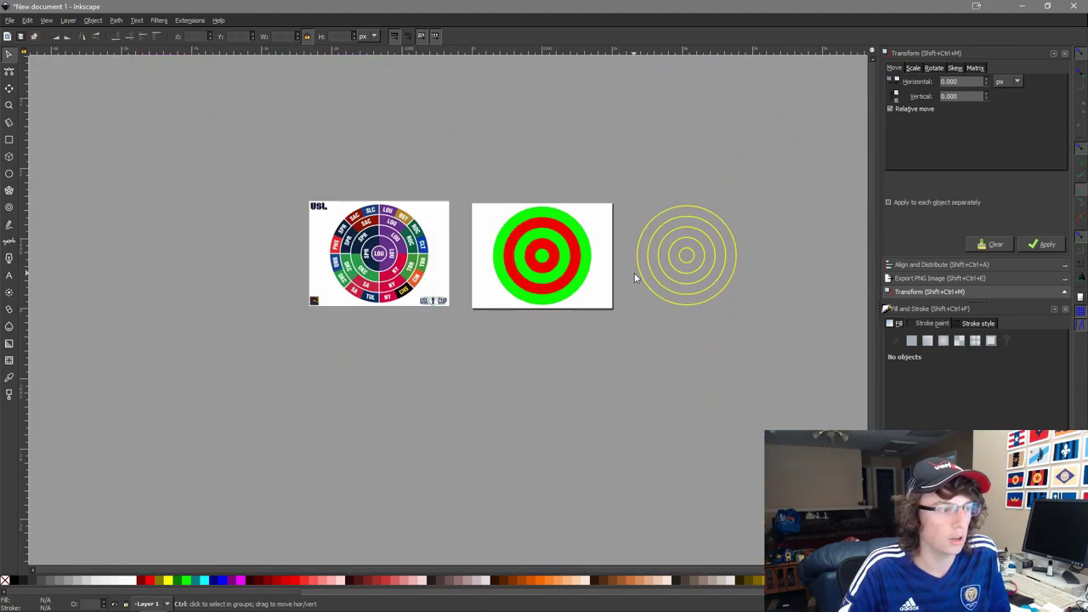
# Draw a yellow rectangle about 334 by 89 px on the empty canvas above the rings.
pyautogui.moveTo(704, 236); pyautogui.dragTo(610, 257)
pyautogui.click(9, 140)
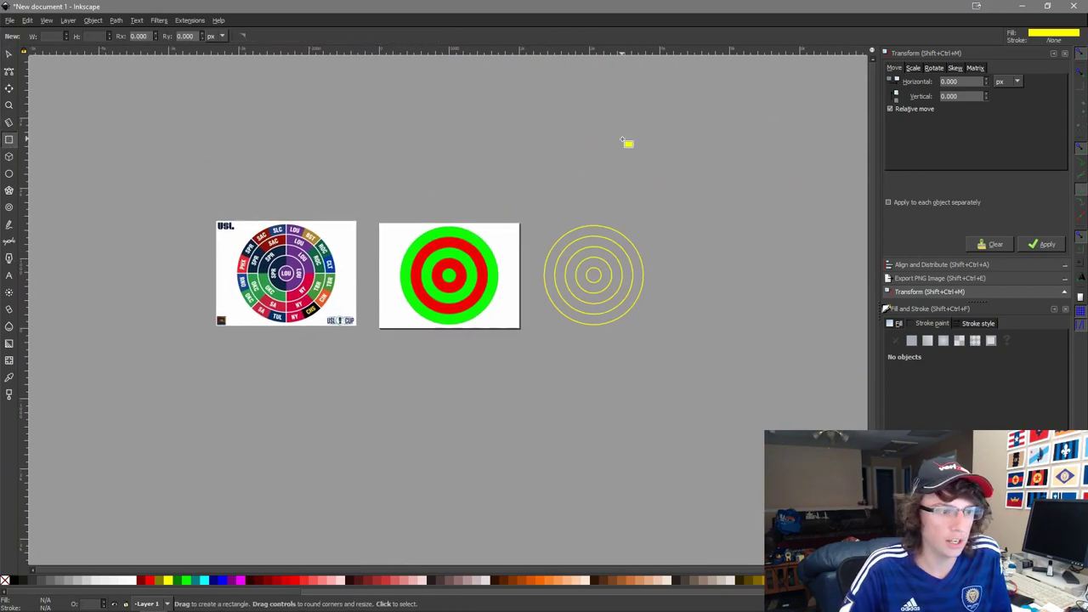
pyautogui.scroll(2, 618, 202)
pyautogui.scroll(1, 585, 257)
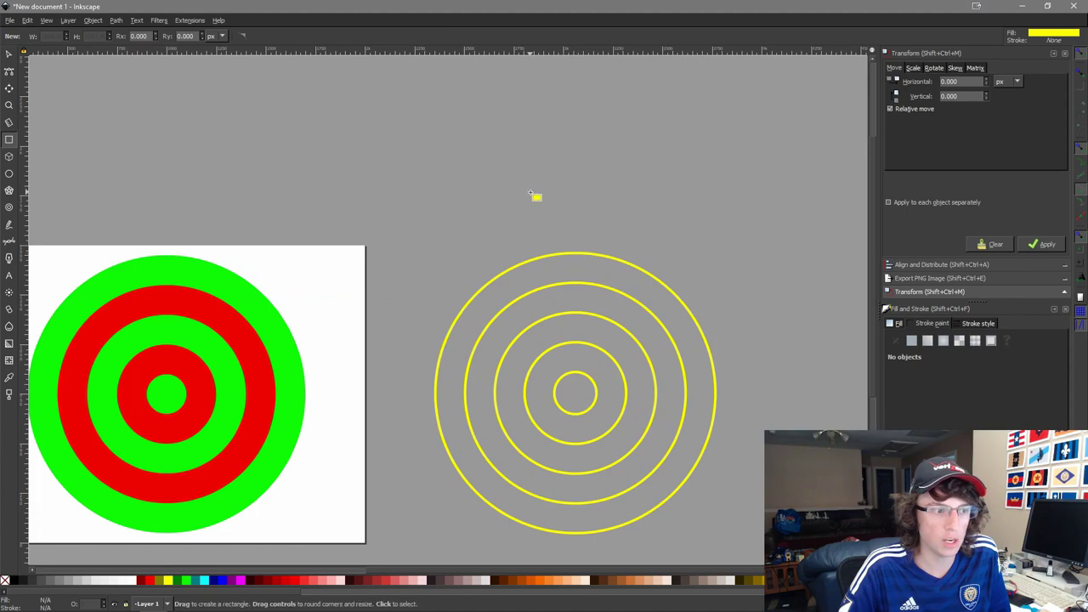
pyautogui.moveTo(530, 193); pyautogui.dragTo(598, 210)
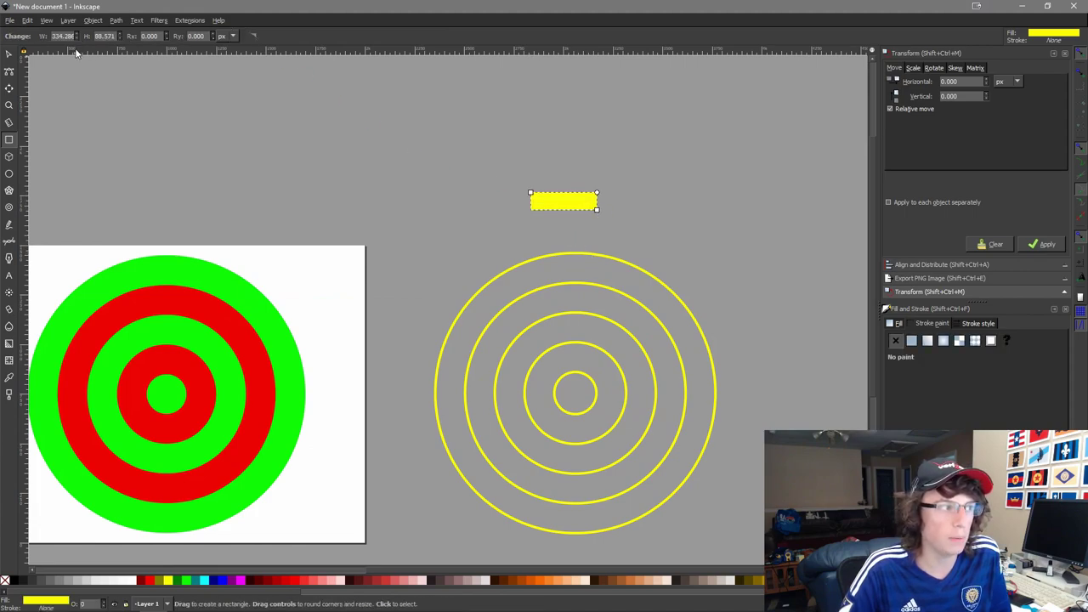
# Turn the yellow rectangle upright and set its width to 12.5 px.
pyautogui.click(8, 54)
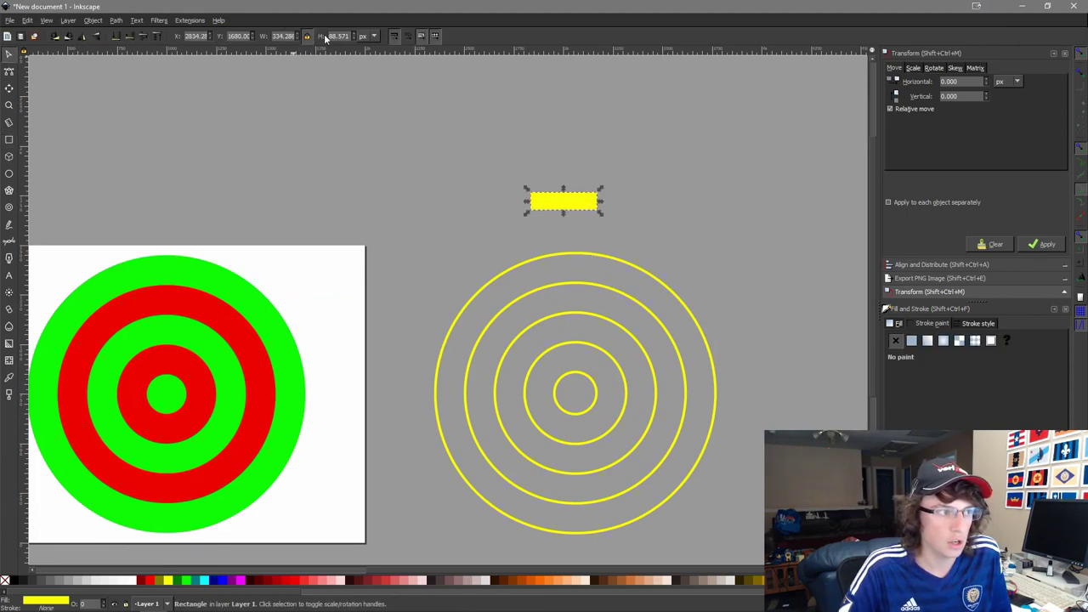
pyautogui.click(70, 38)
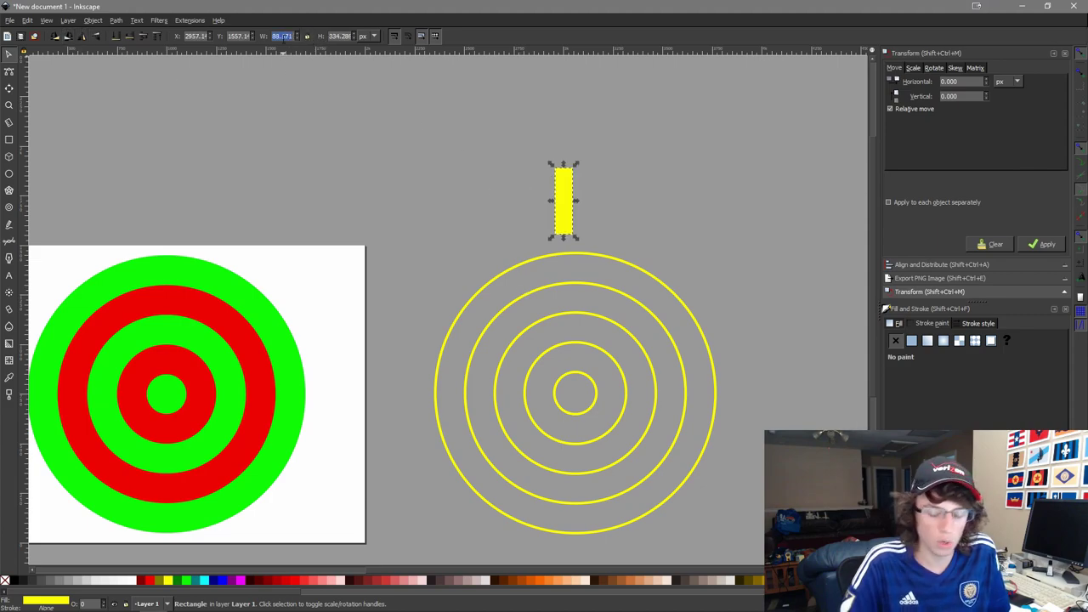
pyautogui.write('12.5')
pyautogui.press('Return')
# Reselect the thin yellow bar and set its height to 450 px.
pyautogui.press('Tab')
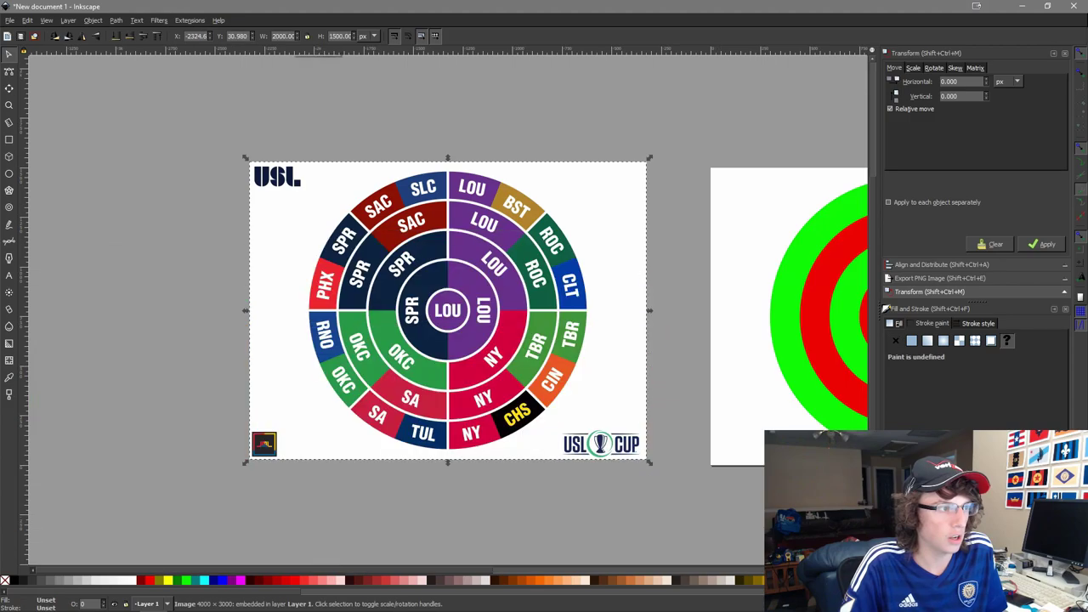
pyautogui.moveTo(707, 244); pyautogui.dragTo(357, 216)
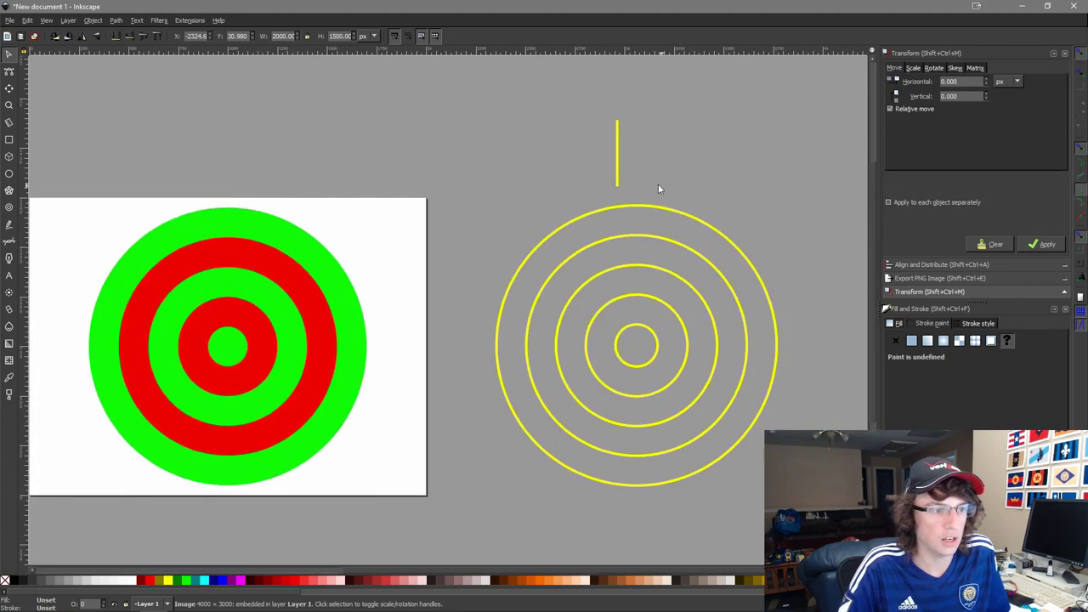
pyautogui.click(625, 177)
pyautogui.click(619, 170)
pyautogui.scroll(-3, 496, 231)
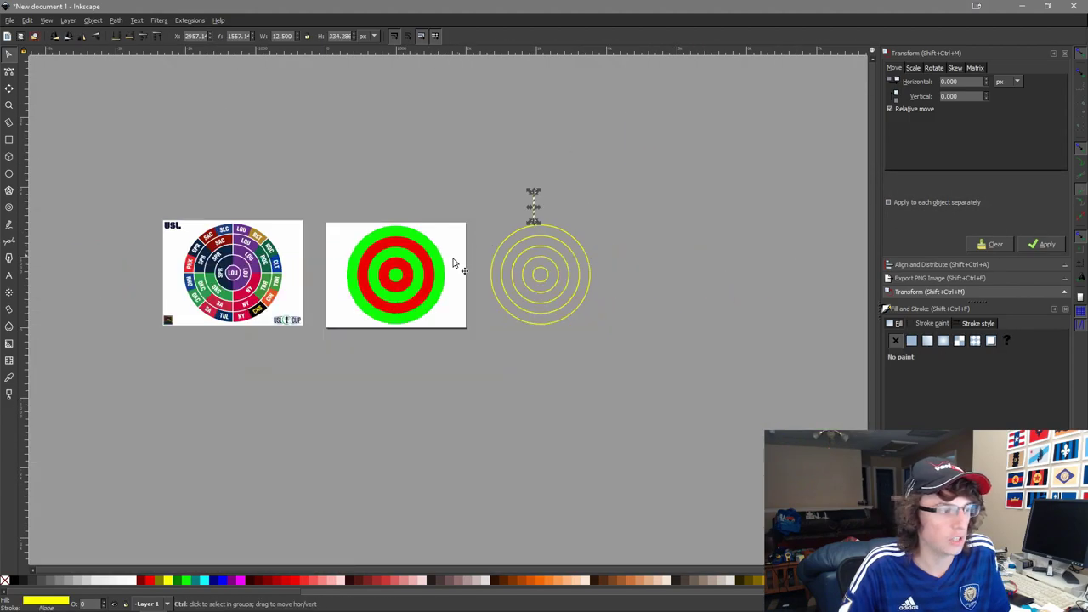
pyautogui.scroll(6, 241, 233)
pyautogui.scroll(-2, 234, 233)
pyautogui.moveTo(625, 242); pyautogui.dragTo(456, 282)
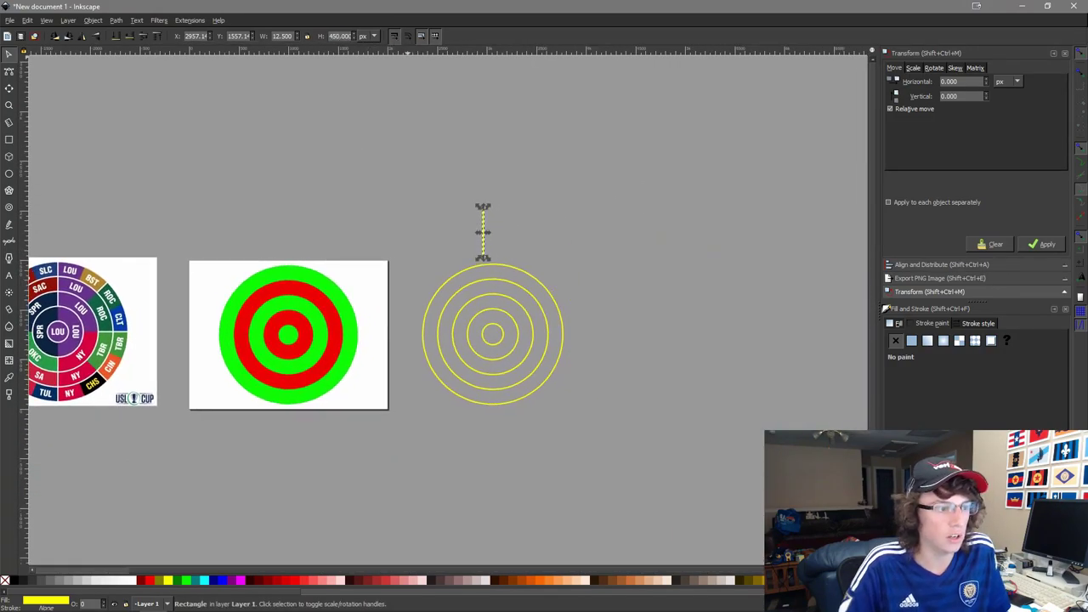
# Color the bar blue and align it with the rings' top edge, centered horizontally on them.
pyautogui.scroll(3, 514, 316)
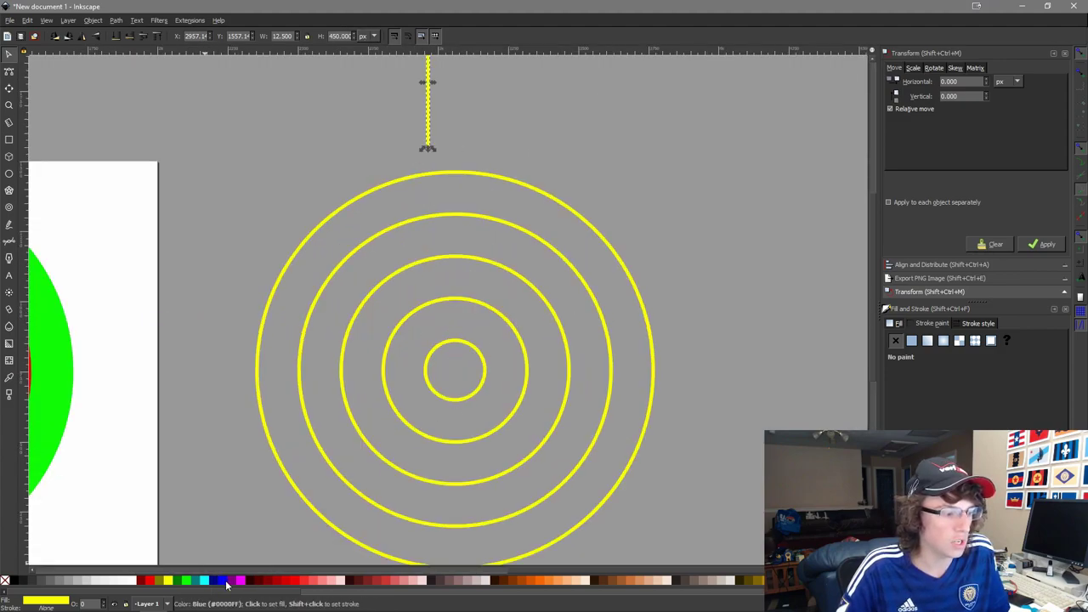
pyautogui.click(225, 584)
pyautogui.keyDown('shift'); pyautogui.click(540, 196); pyautogui.keyUp('shift')
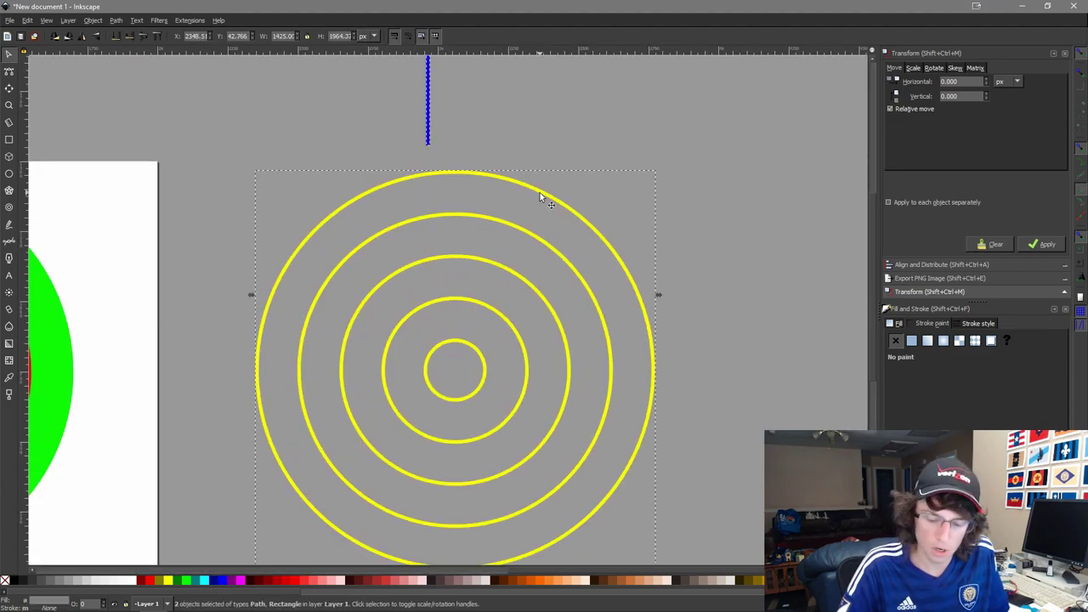
pyautogui.hotkey('ctrl', 'alt', 't')
pyautogui.press('ctrl+alt+KP_8')
pyautogui.press('Escape')
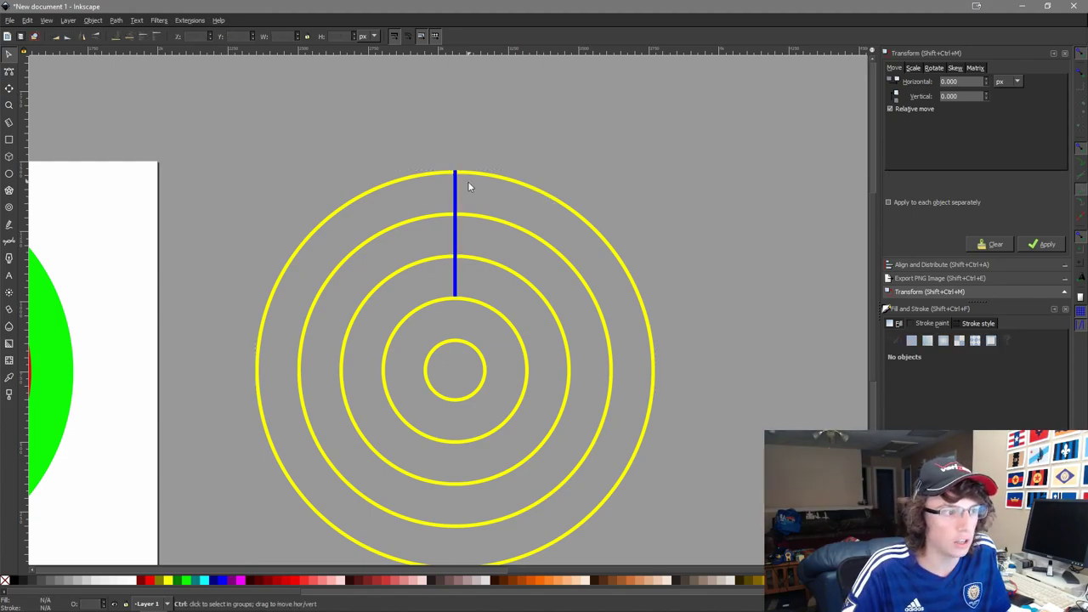
# Nudge the blue bar down until its lower end overlaps the border of the second-smallest ring.
pyautogui.scroll(4, 460, 188)
pyautogui.scroll(8, 418, 188)
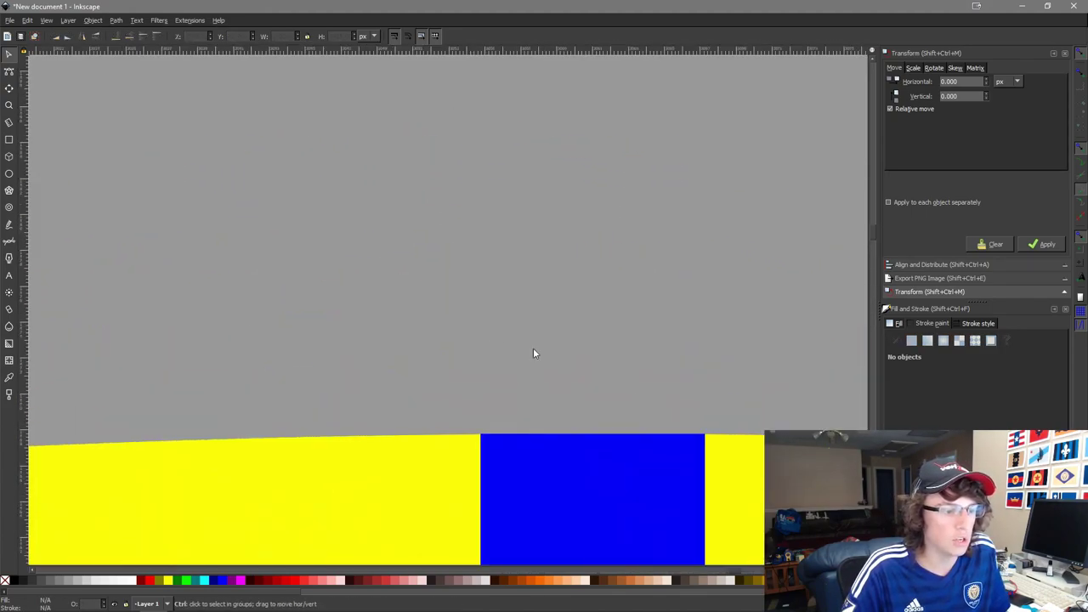
pyautogui.scroll(1, 585, 448)
pyautogui.scroll(-8, 586, 448)
pyautogui.moveTo(585, 448); pyautogui.dragTo(653, 22)
pyautogui.scroll(-6, 670, 469)
pyautogui.scroll(8, 653, 501)
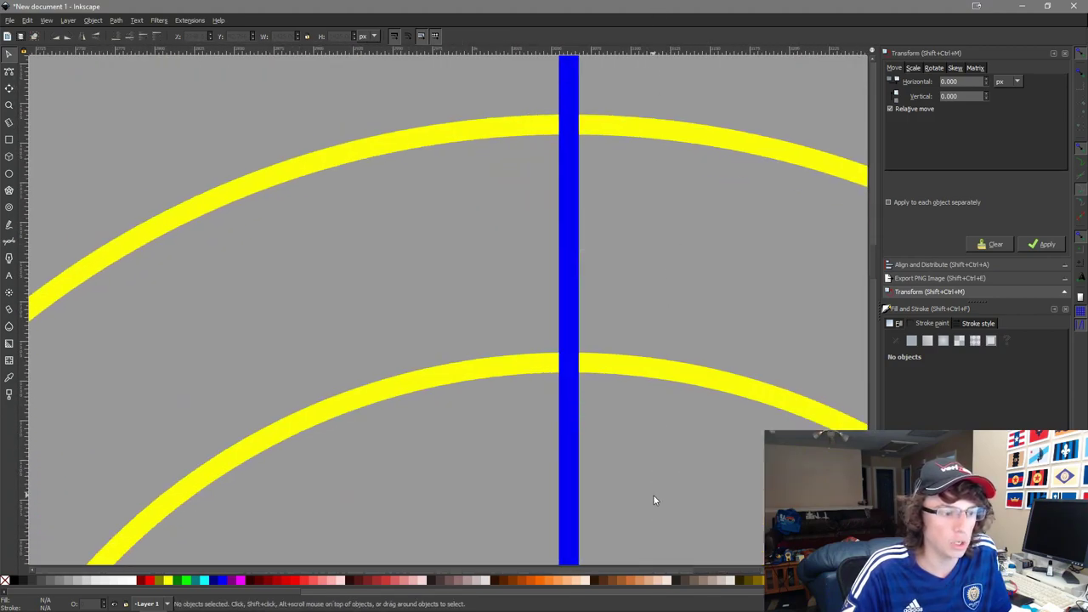
pyautogui.scroll(4, 450, 224)
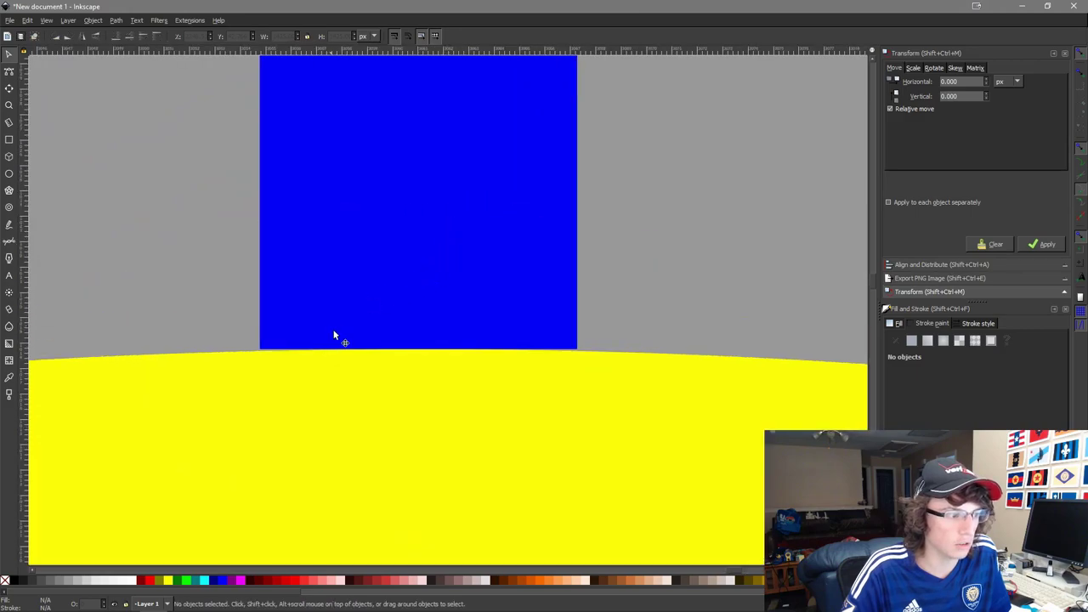
pyautogui.click(415, 328)
pyautogui.press('Down')
pyautogui.press('Down')
pyautogui.press('Down')
pyautogui.press('Down')
pyautogui.press('Down')
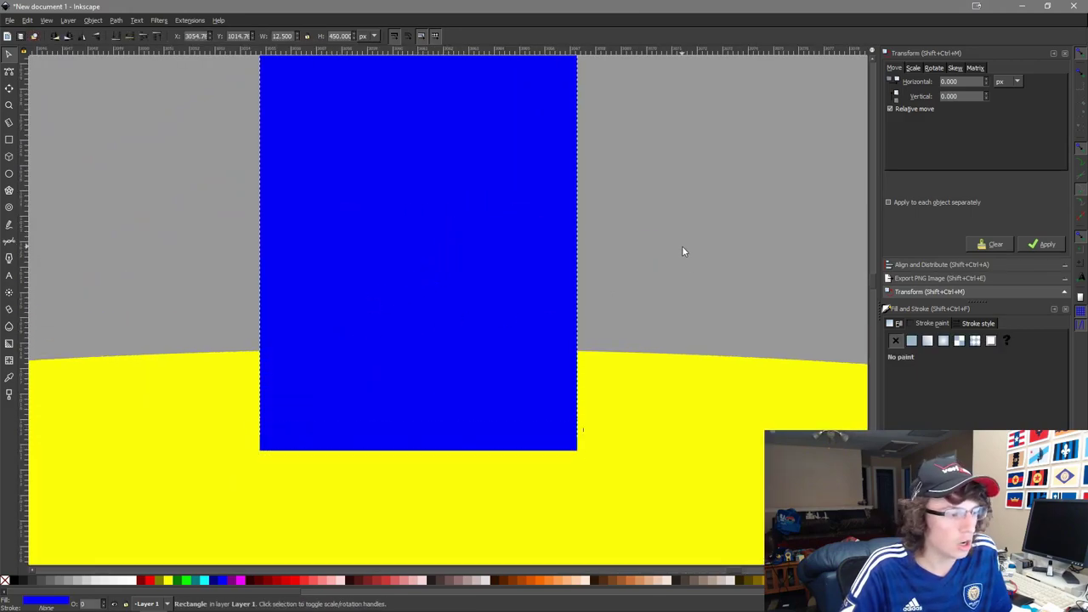
pyautogui.scroll(-5, 682, 246)
pyautogui.scroll(2, 688, 536)
pyautogui.scroll(-4, 712, 476)
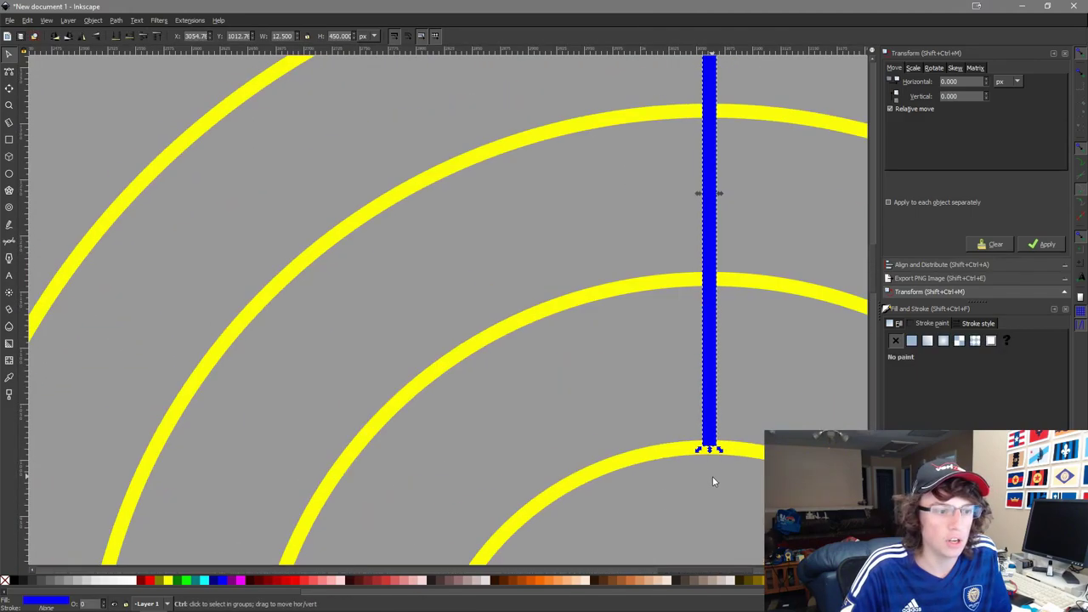
pyautogui.scroll(-3, 559, 376)
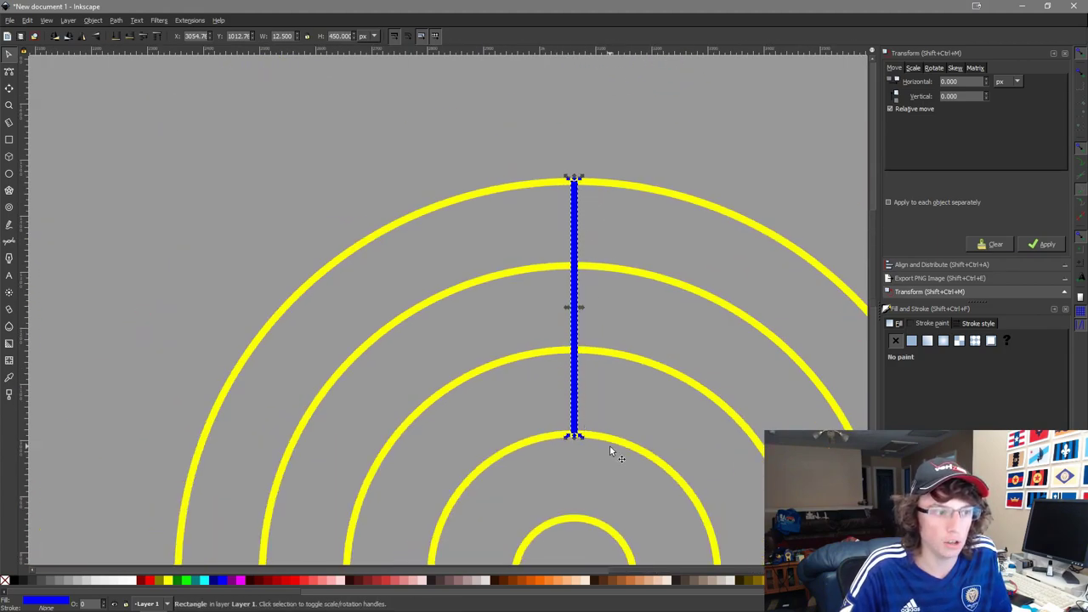
# Duplicate the blue bar and align the copy with the bottom edge of the rings, keeping it horizontally centered.
pyautogui.moveTo(610, 445); pyautogui.dragTo(554, 421)
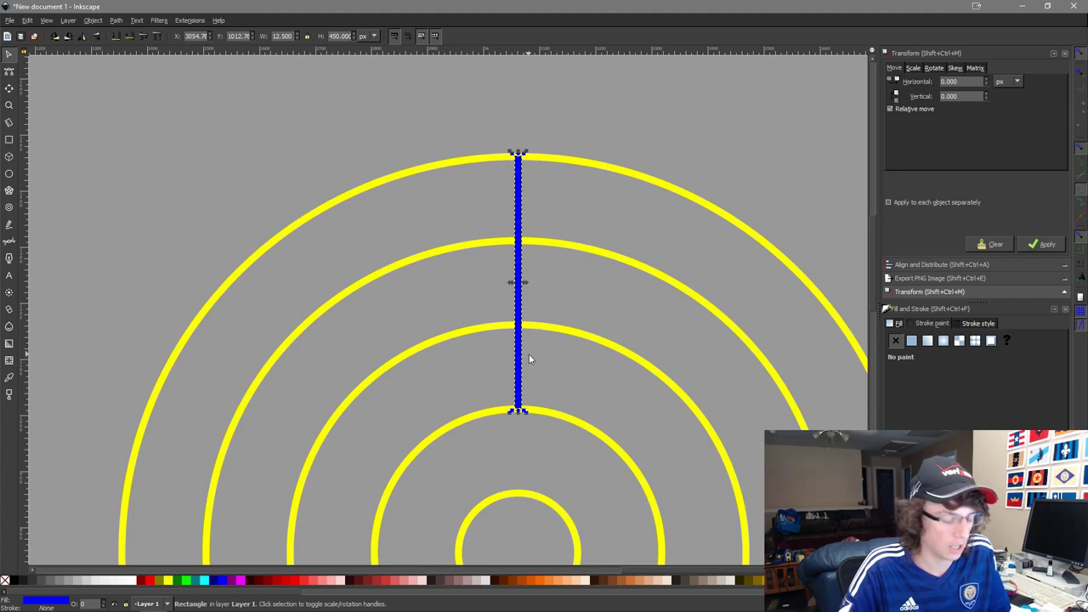
pyautogui.scroll(-2, 562, 400)
pyautogui.moveTo(647, 410); pyautogui.dragTo(633, 230)
pyautogui.scroll(4, 515, 211)
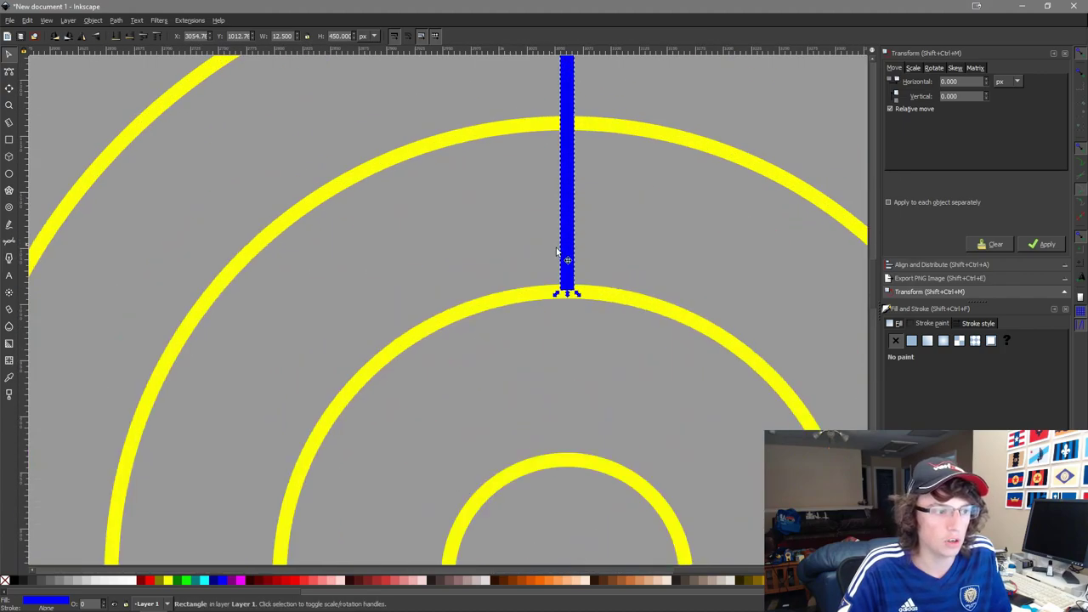
pyautogui.scroll(-3, 735, 372)
pyautogui.moveTo(735, 373); pyautogui.dragTo(538, 121)
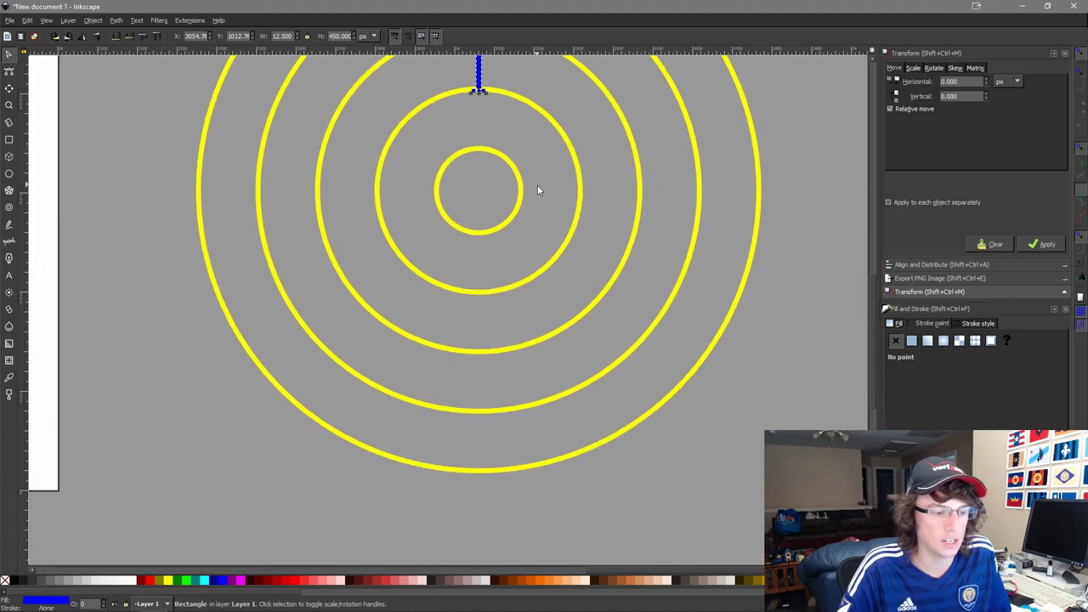
pyautogui.keyDown('shift'); pyautogui.click(500, 408); pyautogui.keyUp('shift')
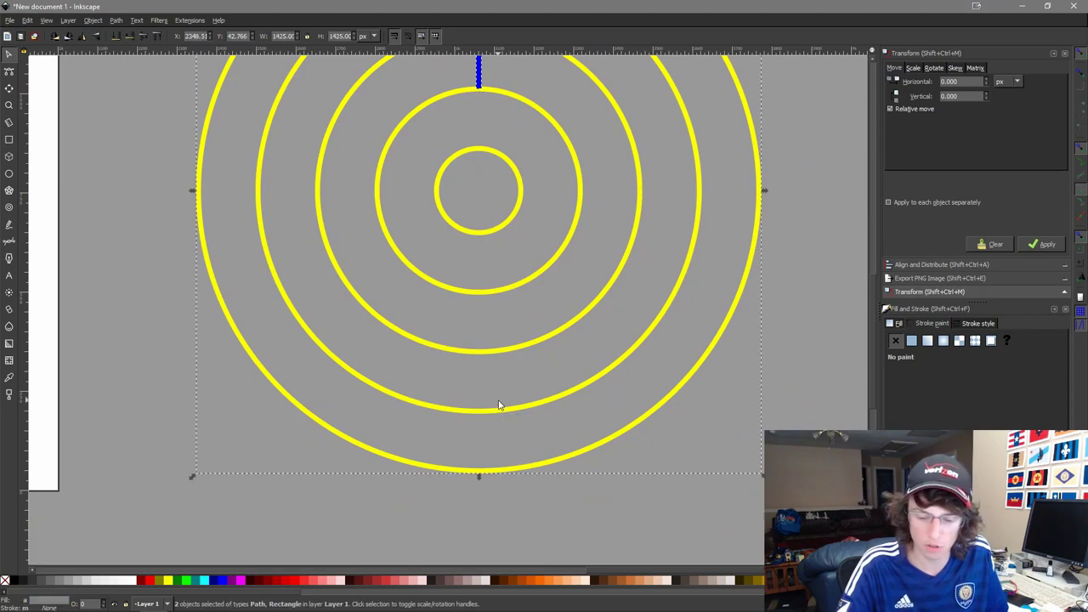
pyautogui.hotkey('ctrl', 'd')
pyautogui.press('v')
# Nudge the lower blue bar up until its upper end overlaps the border of the second-smallest ring.
pyautogui.scroll(3, 408, 310)
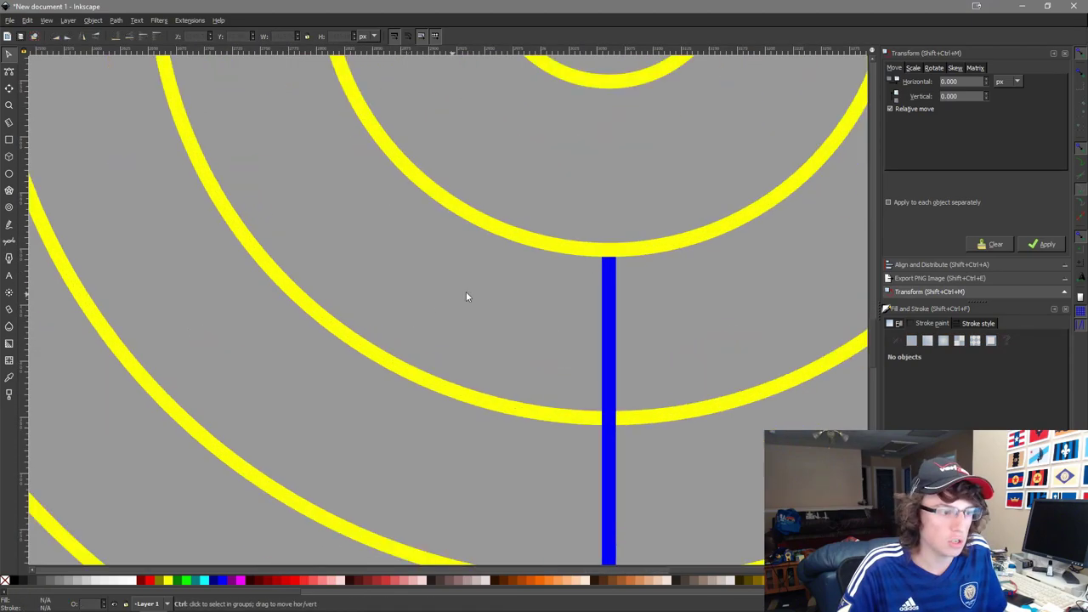
pyautogui.click(614, 287)
pyautogui.press('Up')
pyautogui.press('Up')
pyautogui.press('Up')
pyautogui.press('Up')
pyautogui.press('Up')
pyautogui.press('Up')
pyautogui.press('Up')
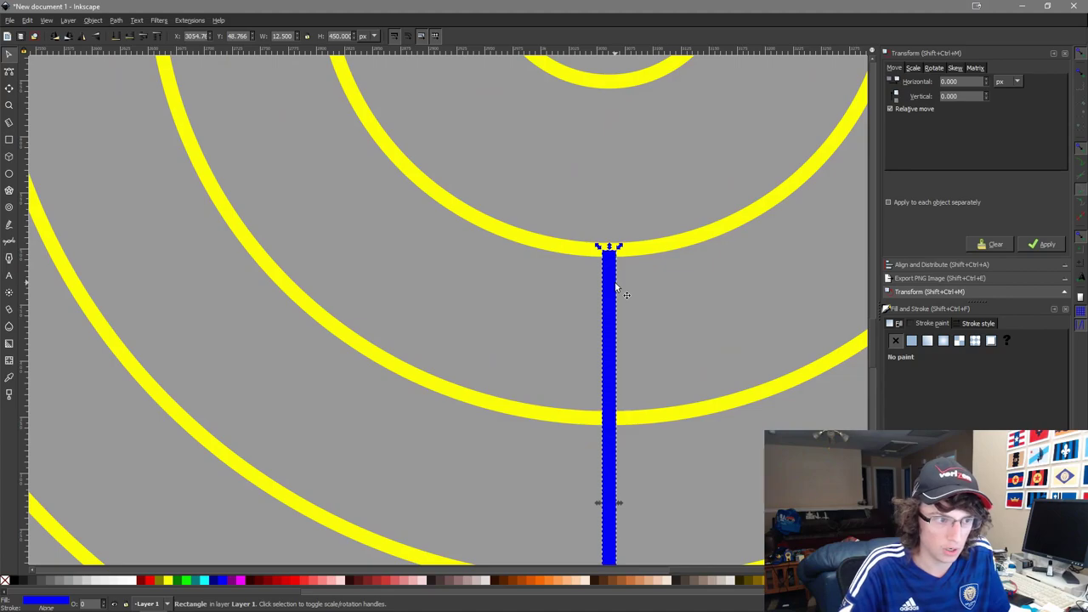
# Make a horizontal copy of the lower blue bar and set its width to 300 px.
pyautogui.scroll(-5, 624, 284)
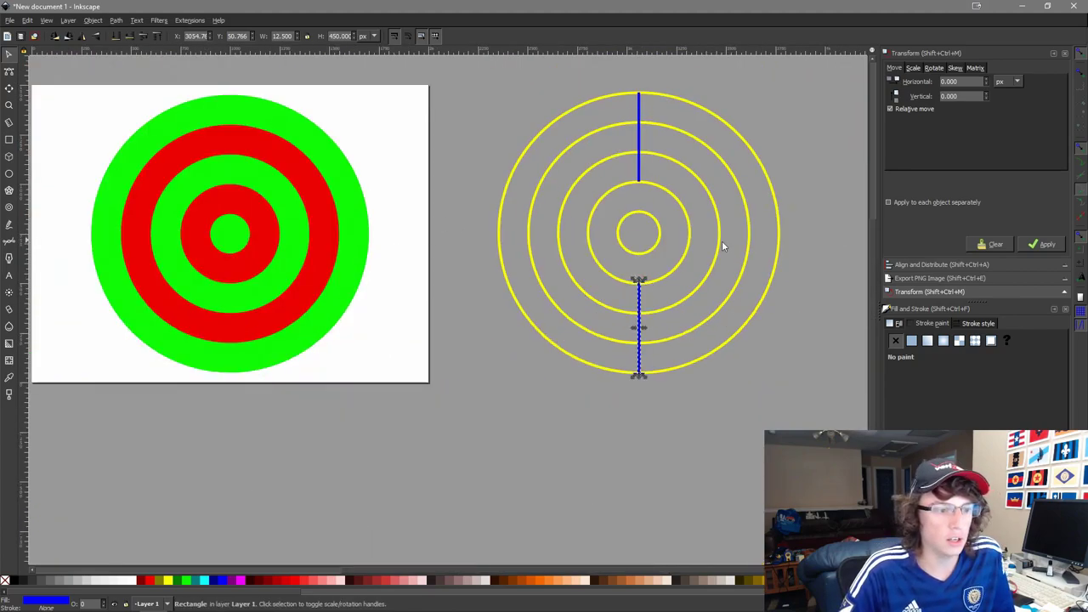
pyautogui.click(68, 36)
pyautogui.write('300')
pyautogui.press('Return')
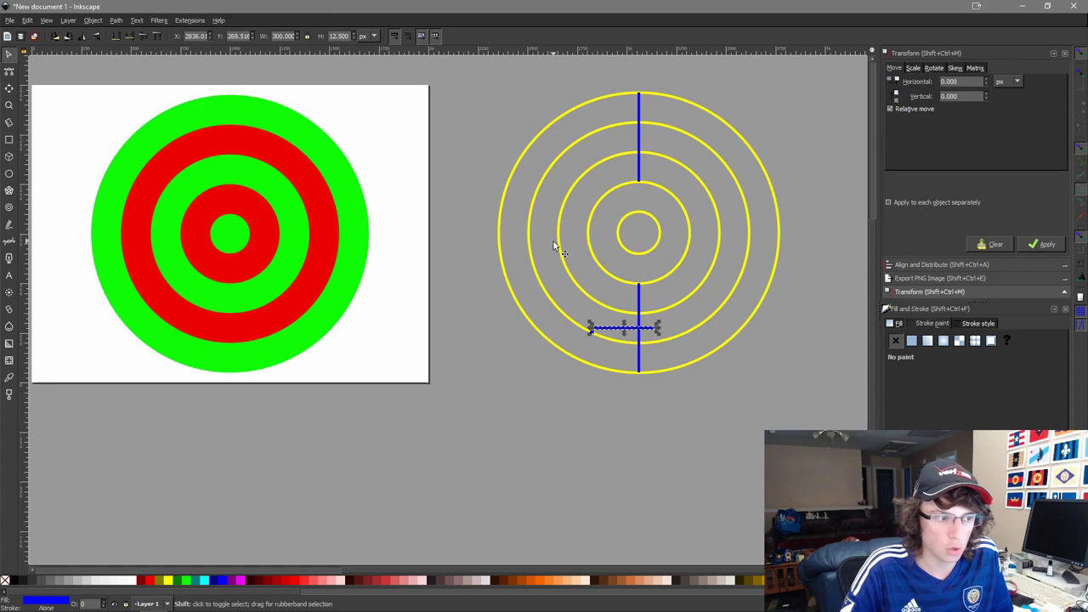
# Align the horizontal bar with the rings' left edge, vertically centered, and nudge it right until its inner end overlaps the third-largest ring.
pyautogui.keyDown('shift'); pyautogui.click(554, 245); pyautogui.keyUp('shift')
pyautogui.press('ctrl+alt+KP_4')
pyautogui.hotkey('ctrl', 'alt', 't')
pyautogui.click(542, 157)
pyautogui.scroll(4, 544, 231)
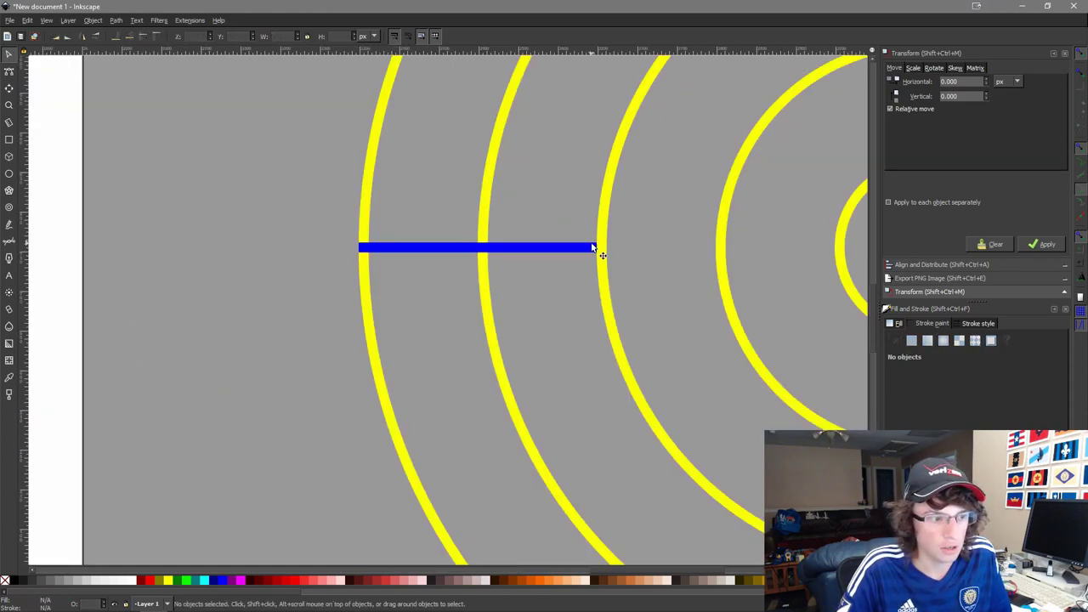
pyautogui.click(593, 248)
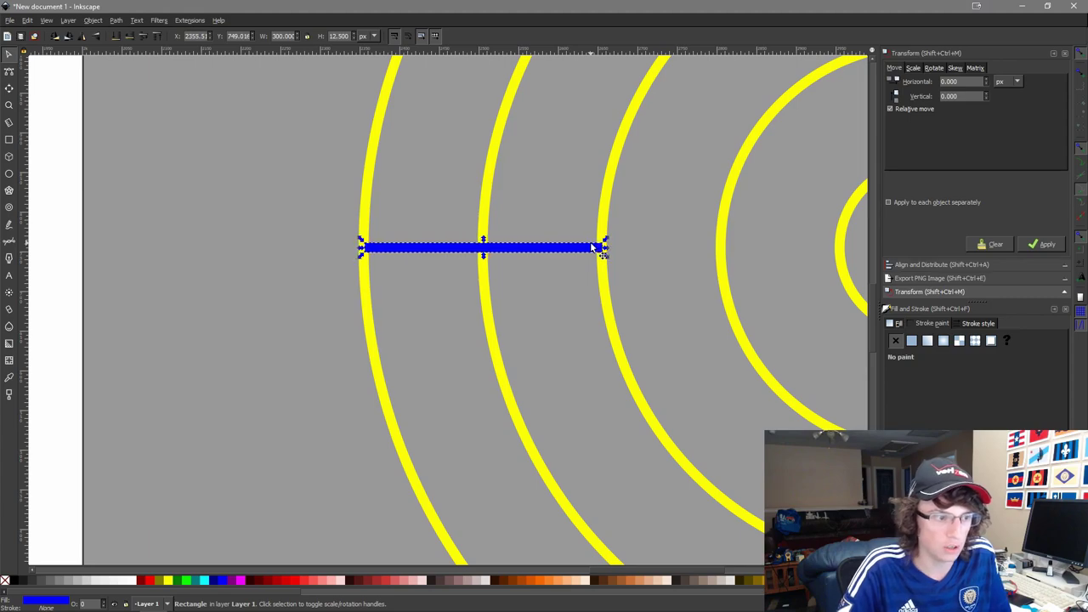
# Place a duplicate of the horizontal bar at the rings' right edge and nudge it left until it overlaps the third-largest ring.
pyautogui.scroll(-3, 694, 249)
pyautogui.moveTo(695, 250); pyautogui.dragTo(574, 287)
pyautogui.keyDown('shift'); pyautogui.click(732, 270); pyautogui.keyUp('shift')
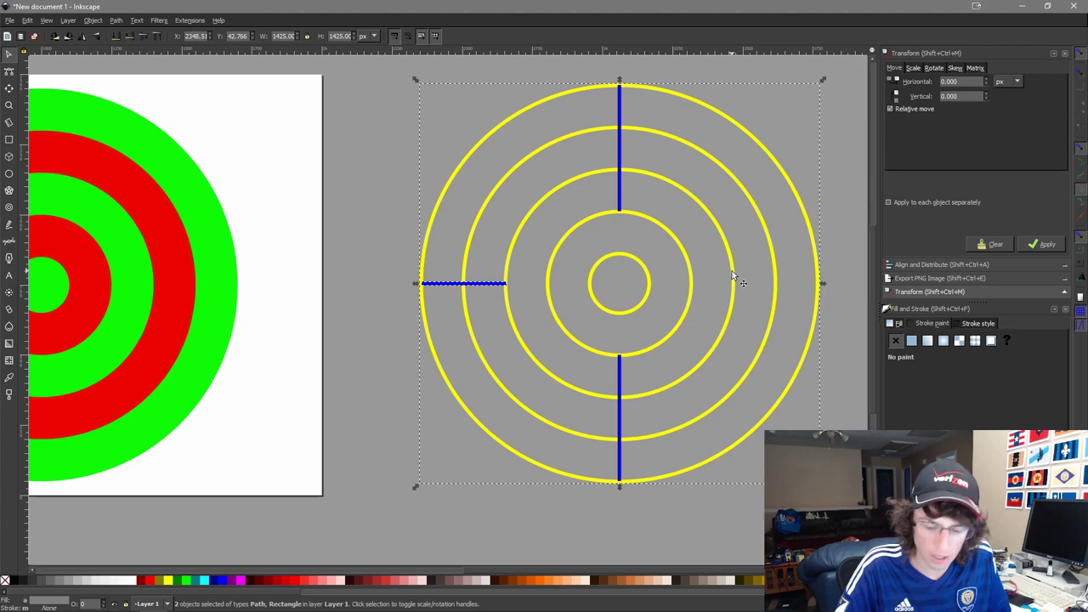
pyautogui.hotkey('ctrl', 'd')
pyautogui.press('h')
pyautogui.scroll(3, 820, 288)
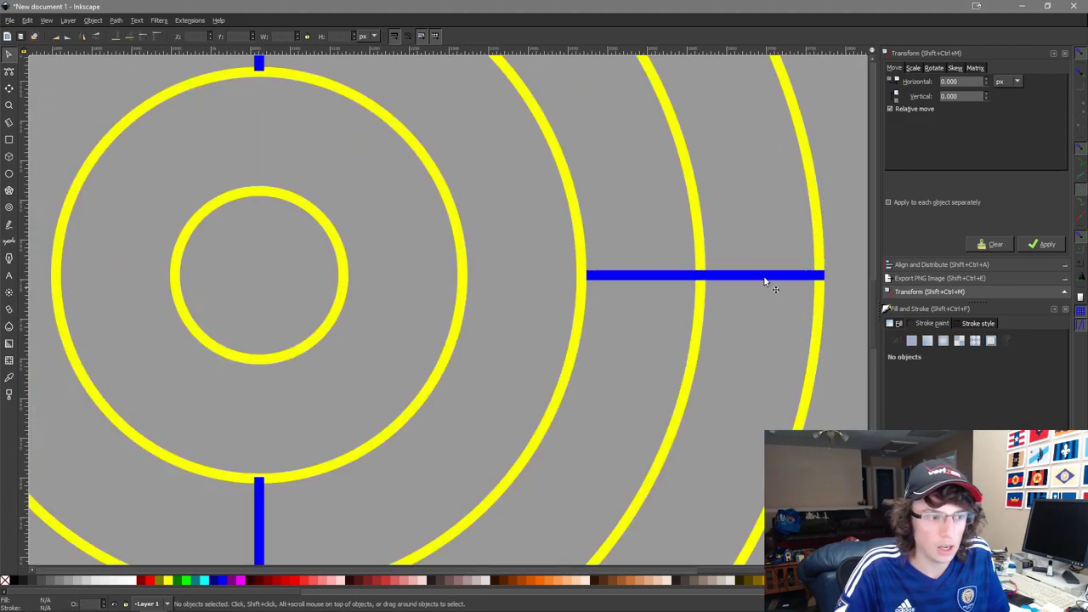
pyautogui.click(767, 278)
pyautogui.press('Left')
pyautogui.press('Left')
pyautogui.press('Left')
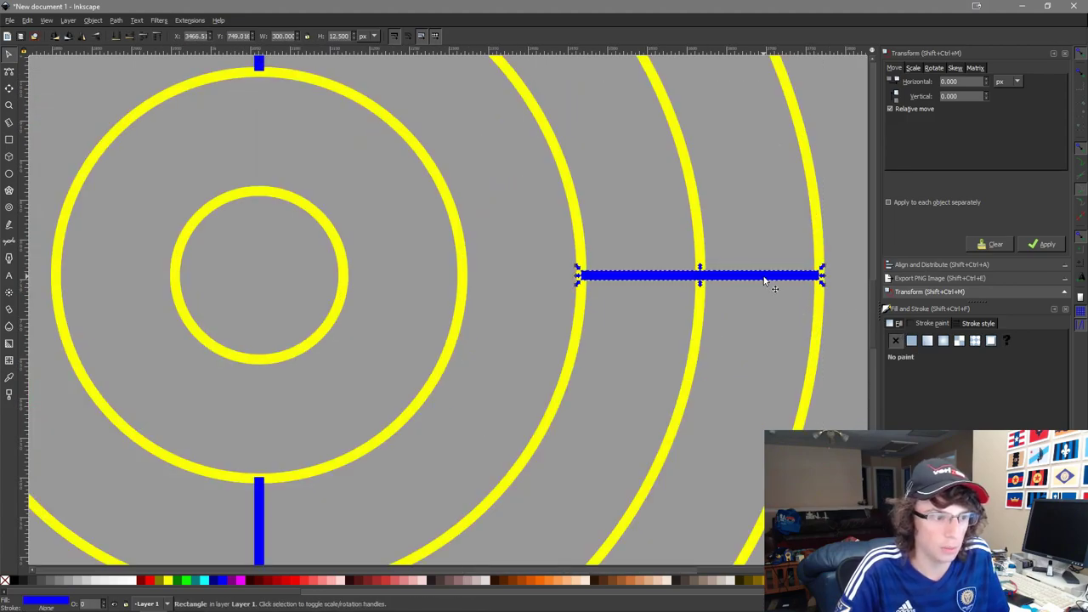
# Merge the rings and the four blue bars into a single path with Union.
pyautogui.scroll(-5, 766, 281)
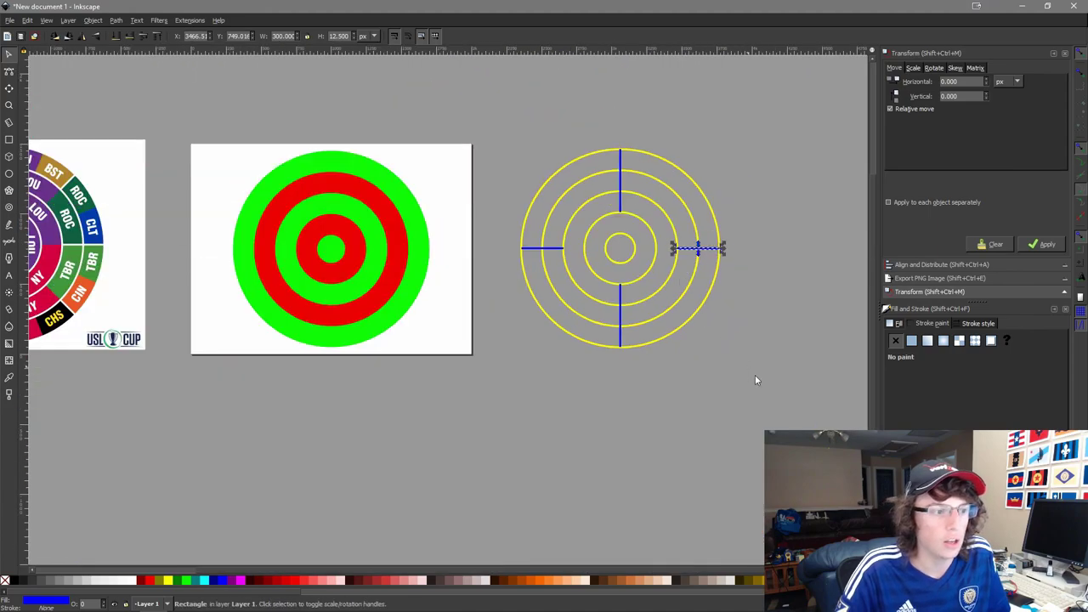
pyautogui.moveTo(805, 437); pyautogui.dragTo(509, 104)
pyautogui.click(118, 19)
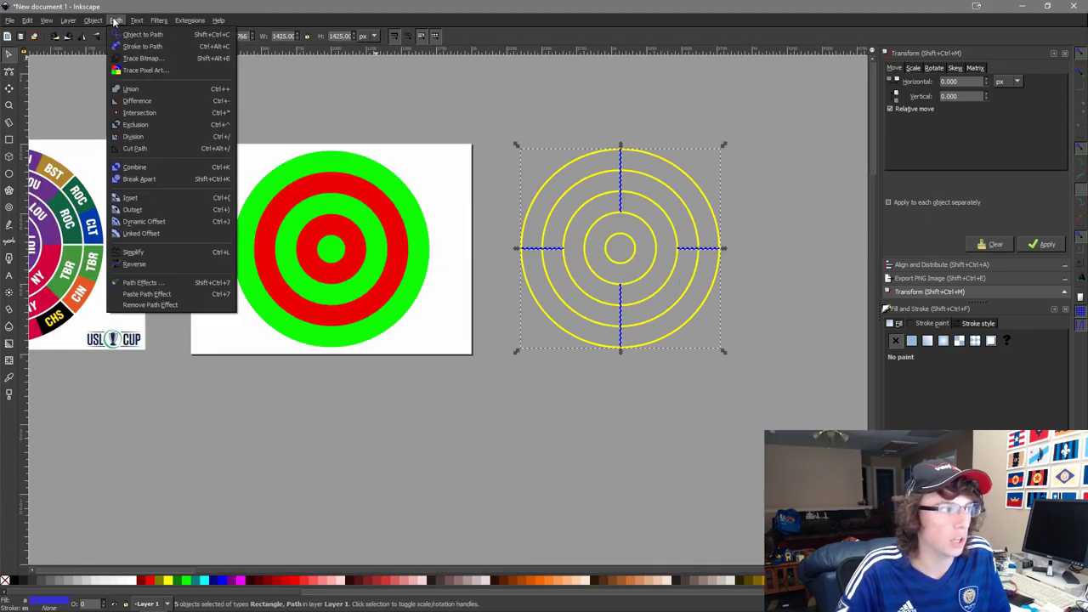
pyautogui.click(160, 89)
pyautogui.click(714, 375)
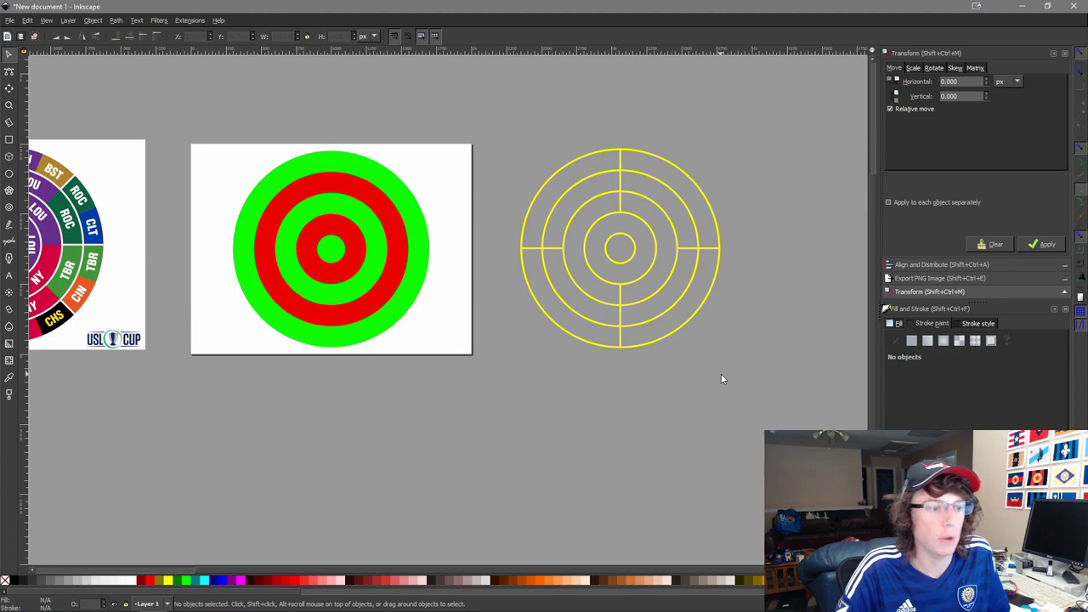
# Draw a new blue rectangle above the rings and set its size to 12.5 px wide by 150 px high.
pyautogui.moveTo(469, 397); pyautogui.dragTo(658, 342)
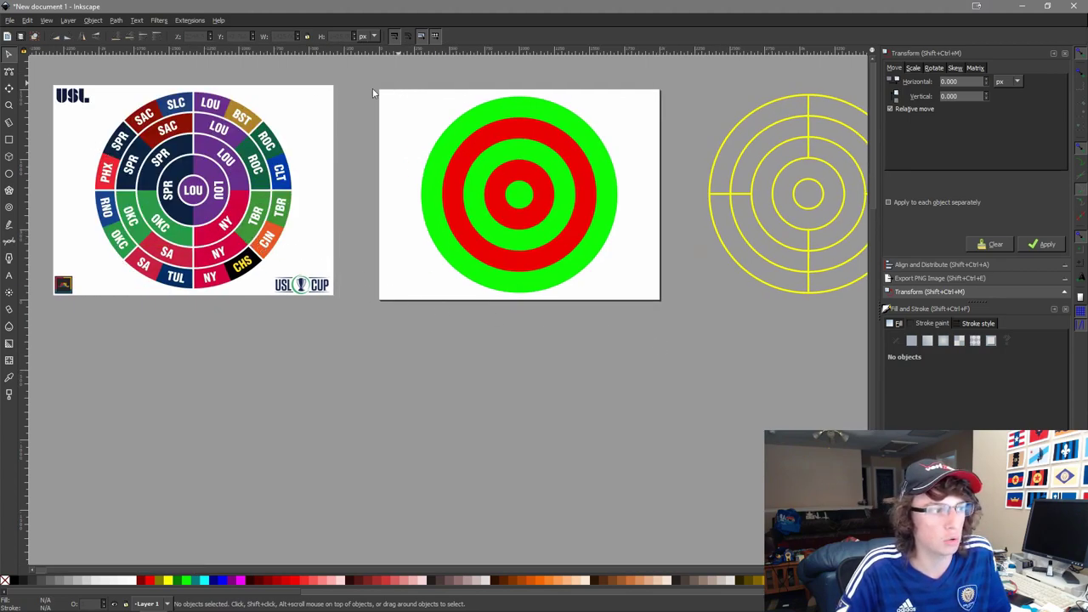
pyautogui.hscroll(4, 527, 328)
pyautogui.scroll(2, 527, 327)
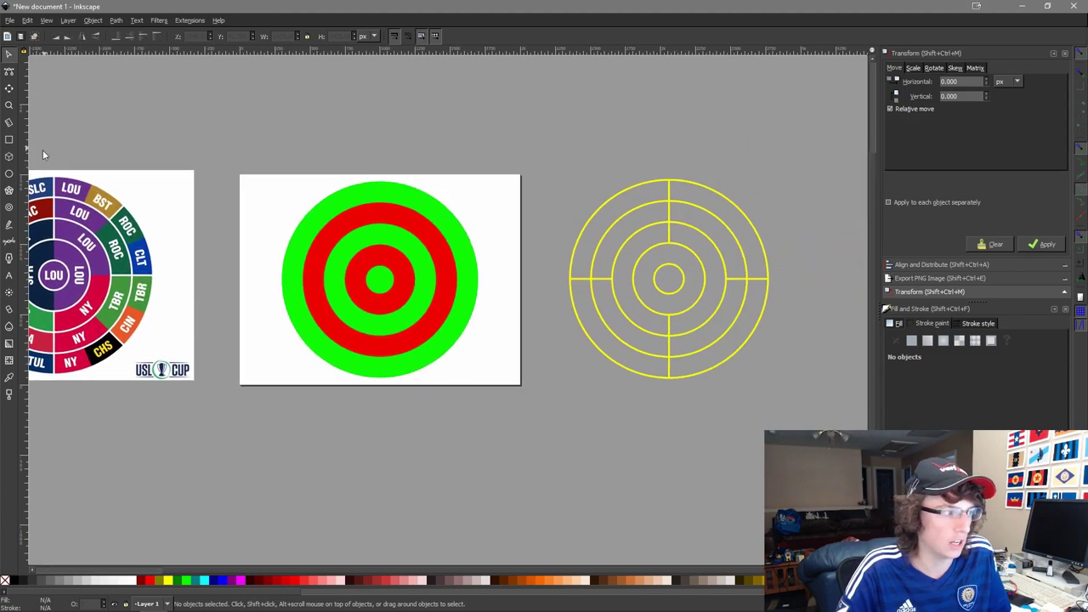
pyautogui.click(9, 140)
pyautogui.moveTo(553, 111); pyautogui.dragTo(572, 165)
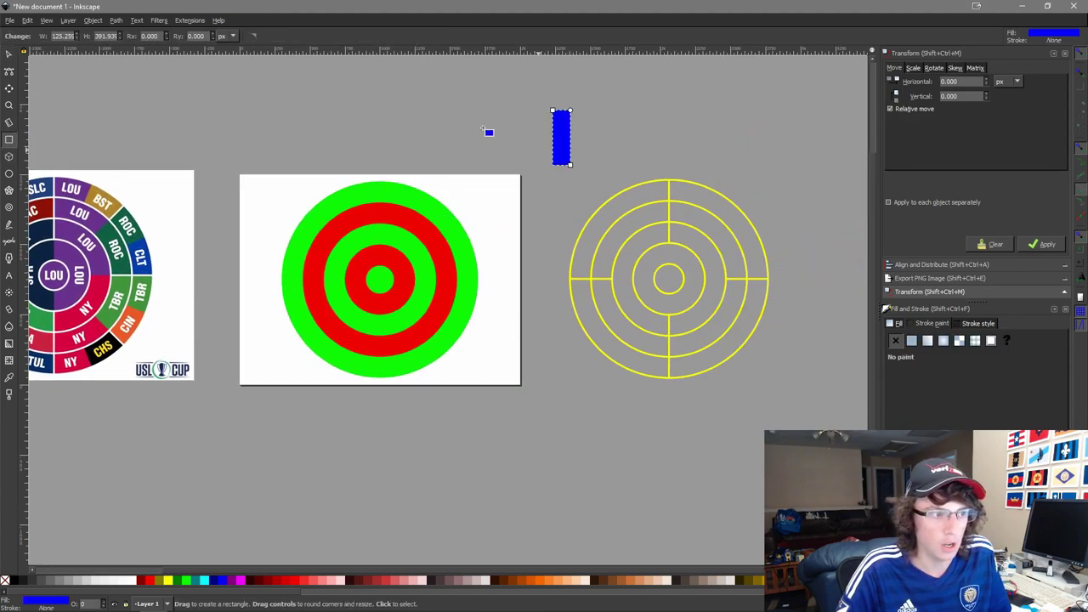
pyautogui.click(8, 54)
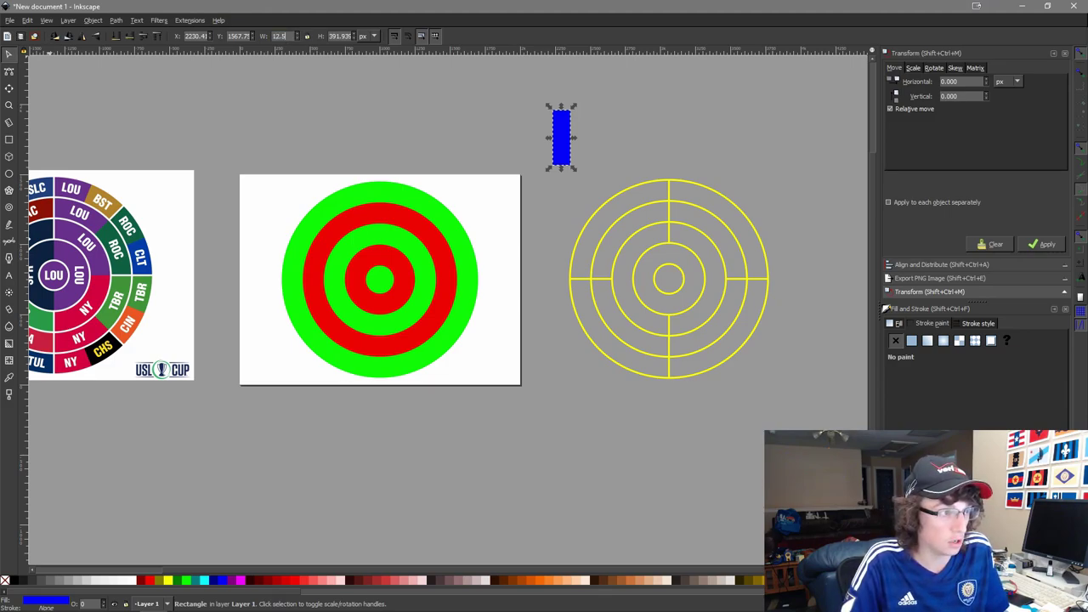
pyautogui.press('Tab')
pyautogui.write('150')
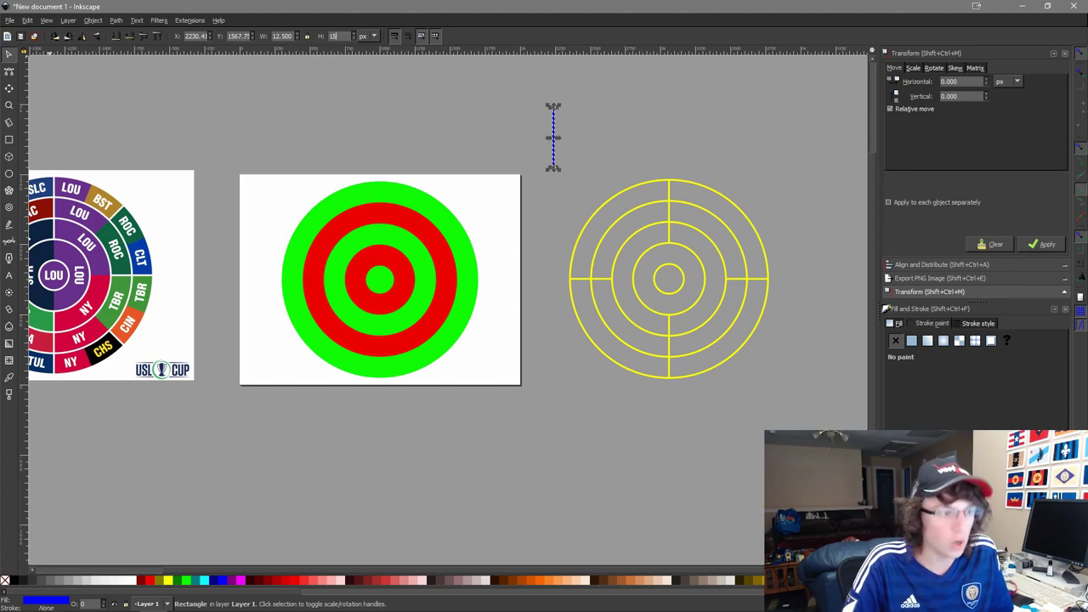
pyautogui.press('Return')
pyautogui.click(660, 228)
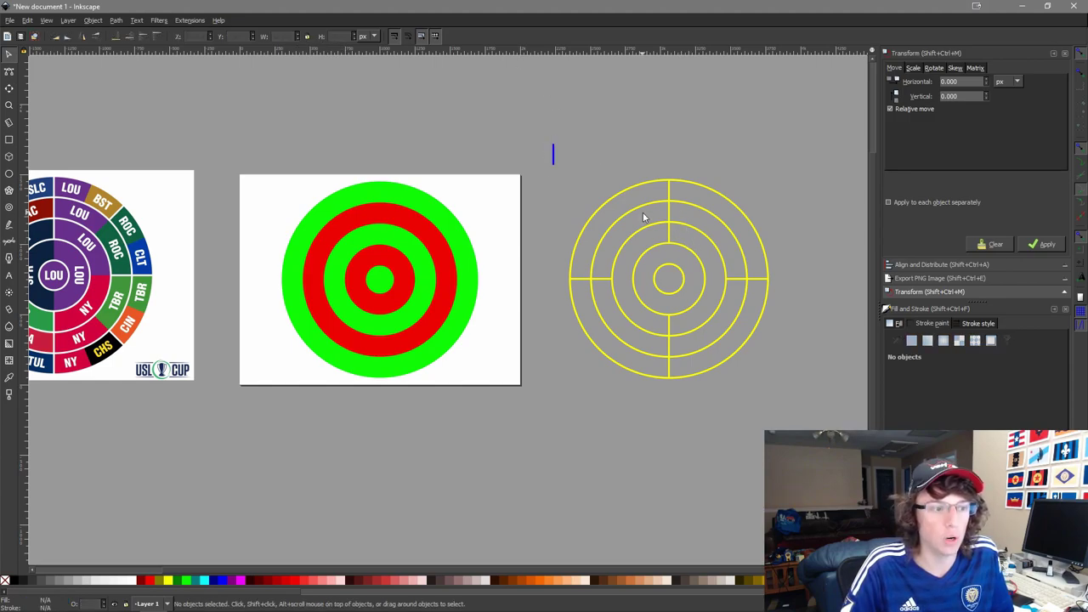
# Rotate the merged ring path 45 degrees counterclockwise so its divider bars run diagonally.
pyautogui.click(664, 231)
pyautogui.press('n')
pyautogui.press('s')
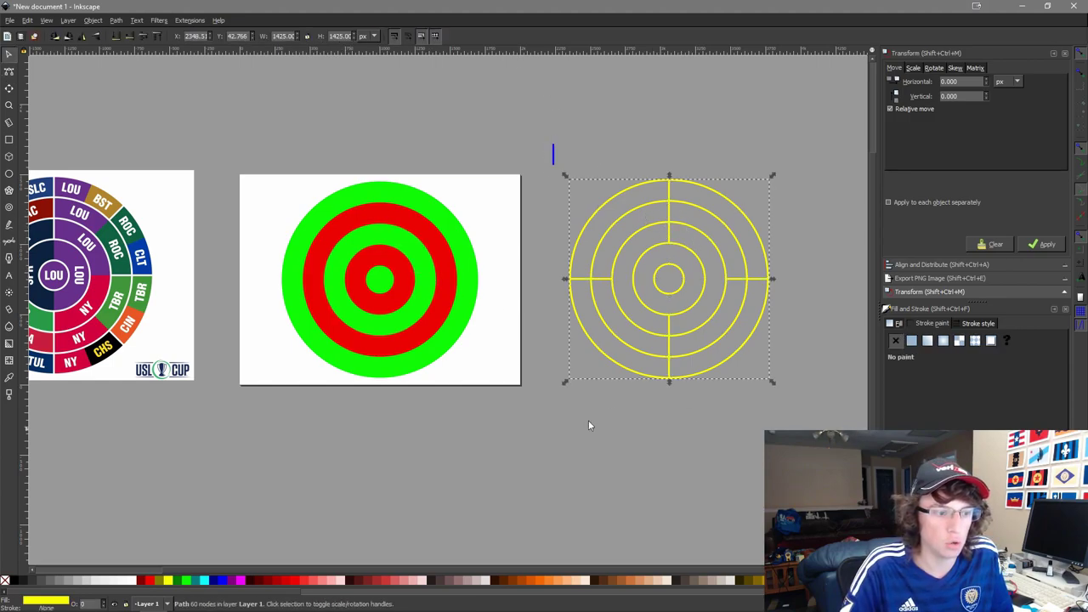
pyautogui.click(666, 356)
pyautogui.moveTo(567, 381); pyautogui.dragTo(659, 406)
pyautogui.click(716, 415)
# Align the short blue bar with the bottom edge of the ring path, horizontally centered.
pyautogui.moveTo(543, 178); pyautogui.dragTo(461, 160)
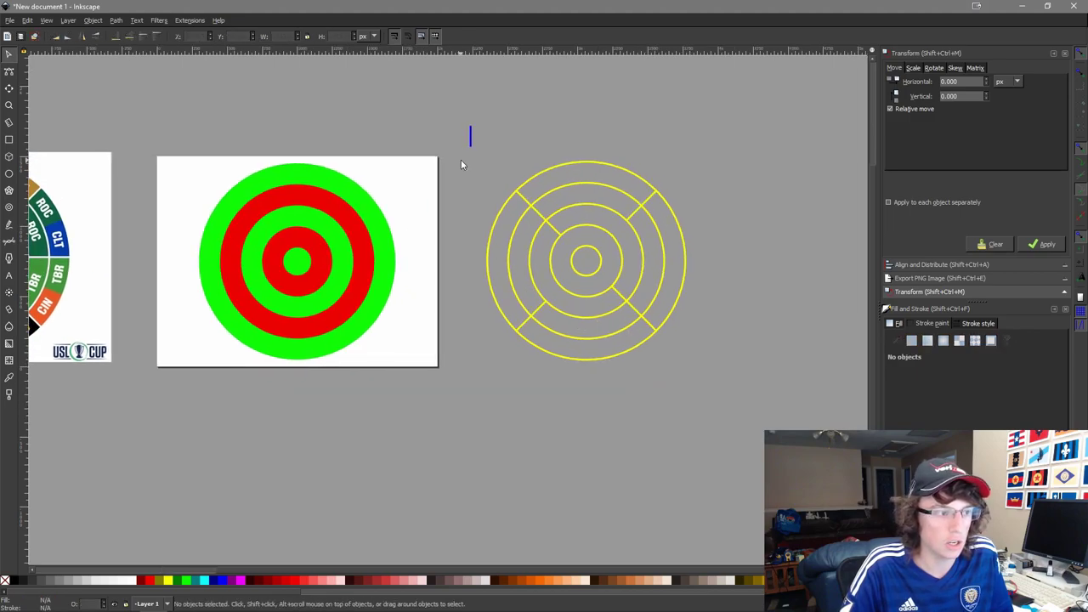
pyautogui.moveTo(451, 108); pyautogui.dragTo(521, 185)
pyautogui.keyDown('shift'); pyautogui.click(633, 325); pyautogui.keyUp('shift')
pyautogui.hotkey('ctrl', 'alt', 't')
pyautogui.press('ctrl+alt+KP_2')
pyautogui.click(678, 463)
pyautogui.scroll(3, 641, 409)
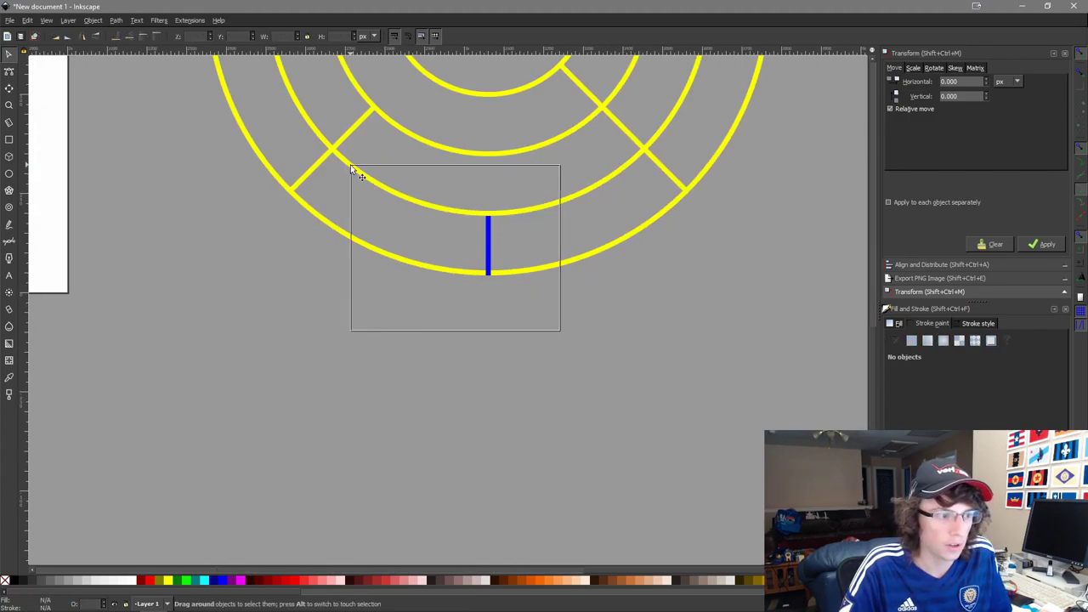
# Nudge the short bottom bar up until its upper end overlaps the border of the second-largest ring.
pyautogui.click(488, 249)
pyautogui.press('Up')
pyautogui.press('Up')
pyautogui.press('Up')
pyautogui.press('Up')
pyautogui.press('Up')
pyautogui.press('Up')
pyautogui.press('Up')
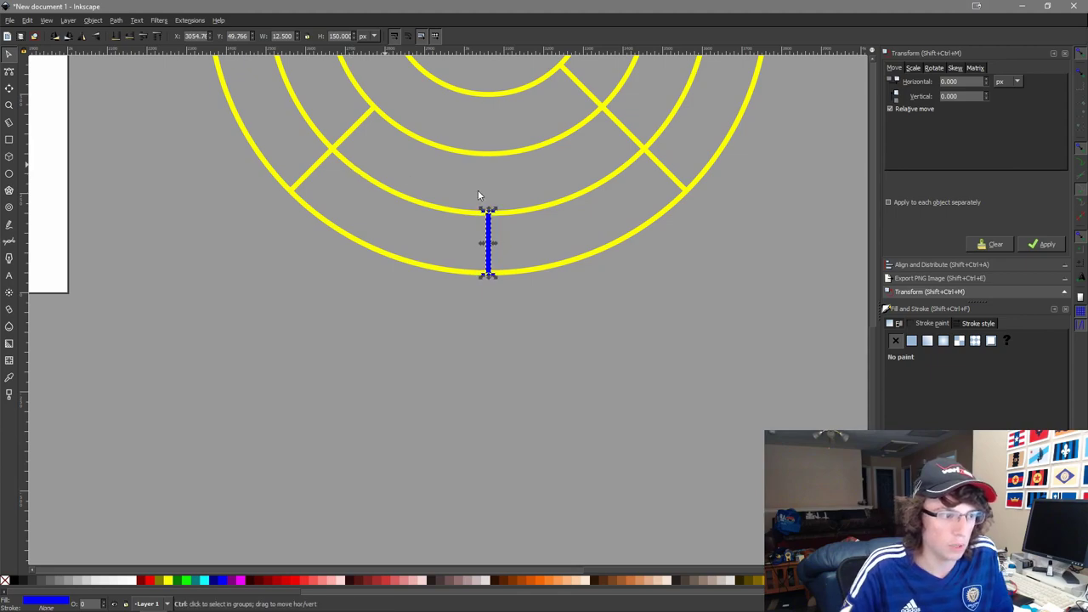
# Duplicate the short bottom bar and align the copy with the top edge of the ring path.
pyautogui.scroll(-2, 502, 201)
pyautogui.click(539, 153)
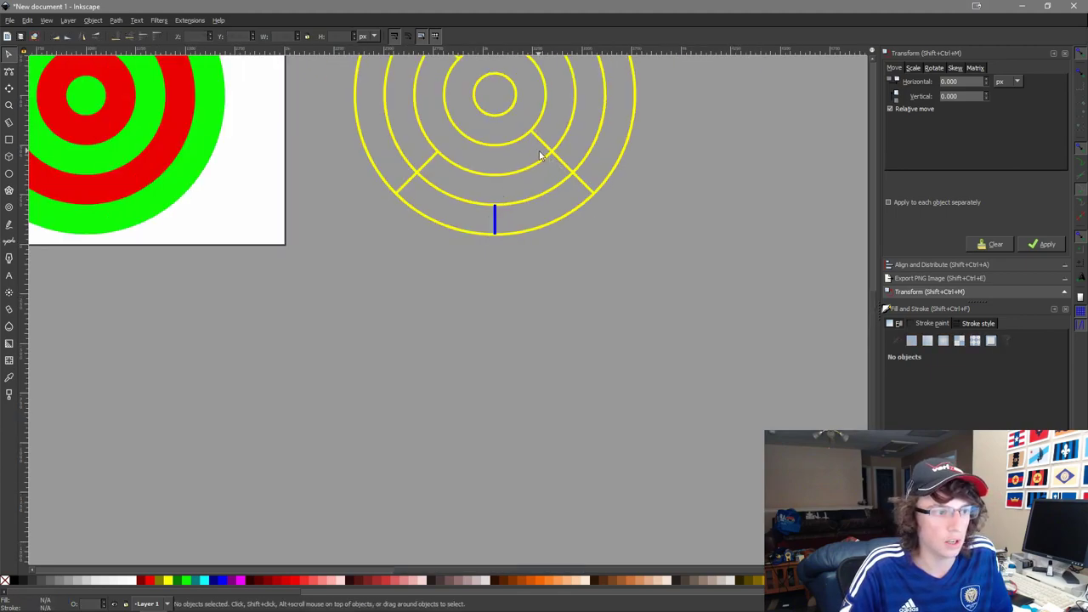
pyautogui.click(494, 228)
pyautogui.keyDown('shift'); pyautogui.click(516, 141); pyautogui.keyUp('shift')
pyautogui.scroll(8, 376, 162)
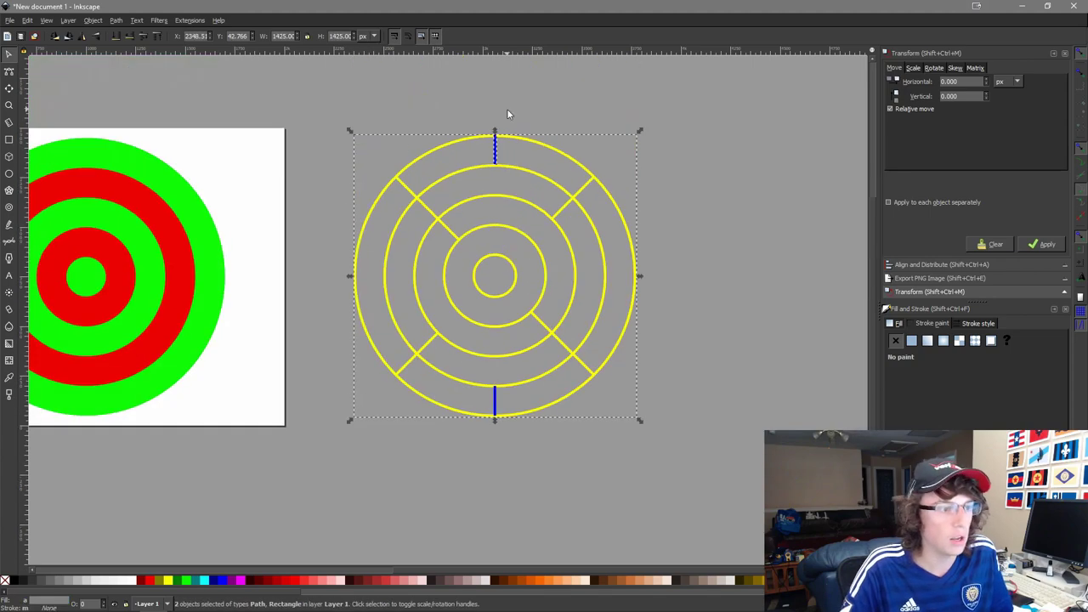
pyautogui.click(476, 110)
# Nudge the short top bar down until its lower end overlaps the border of the second-largest ring.
pyautogui.moveTo(468, 112); pyautogui.dragTo(535, 221)
pyautogui.press('Down')
pyautogui.press('Down')
pyautogui.press('Down')
pyautogui.press('Down')
pyautogui.press('Down')
pyautogui.press('Down')
pyautogui.press('Down')
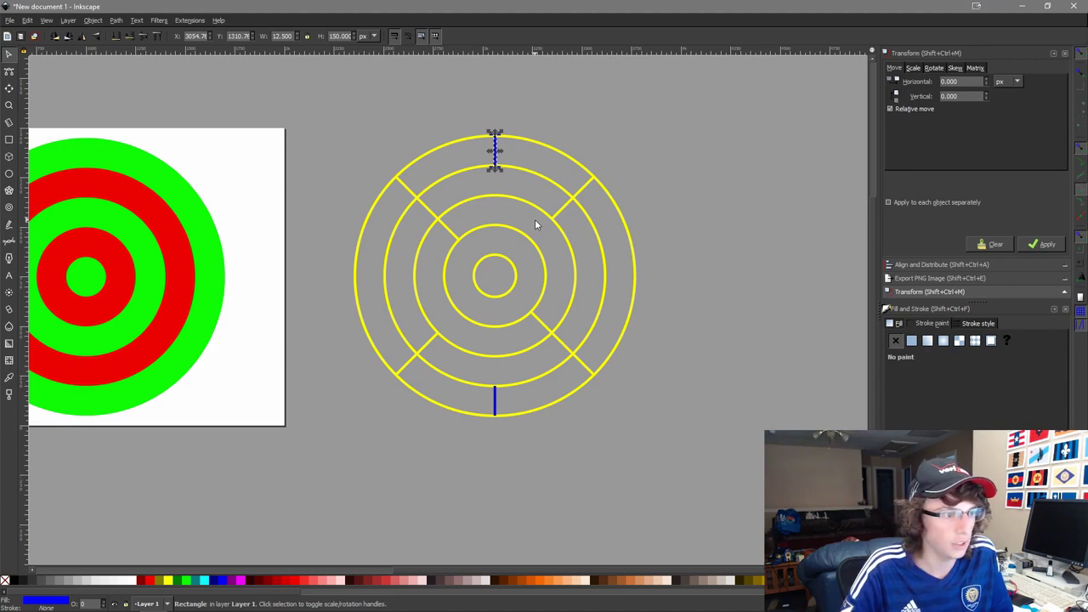
pyautogui.click(577, 209)
# Make a horizontal copy of the short bottom bar and align it with the rings' left edge, vertically centered.
pyautogui.moveTo(560, 498); pyautogui.dragTo(479, 359)
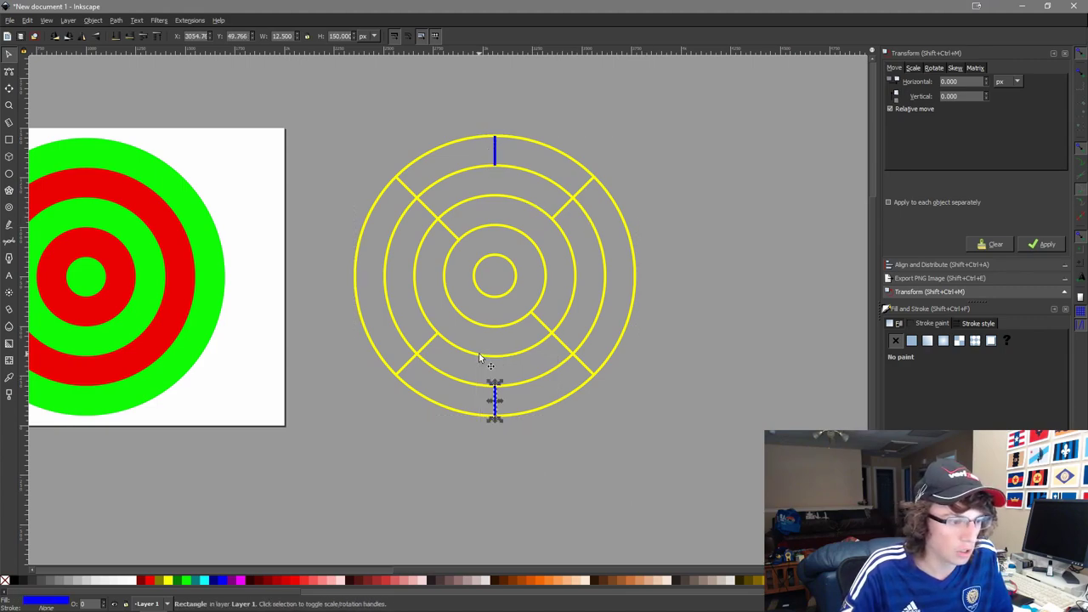
pyautogui.click(69, 37)
pyautogui.keyDown('shift'); pyautogui.click(359, 295); pyautogui.keyUp('shift')
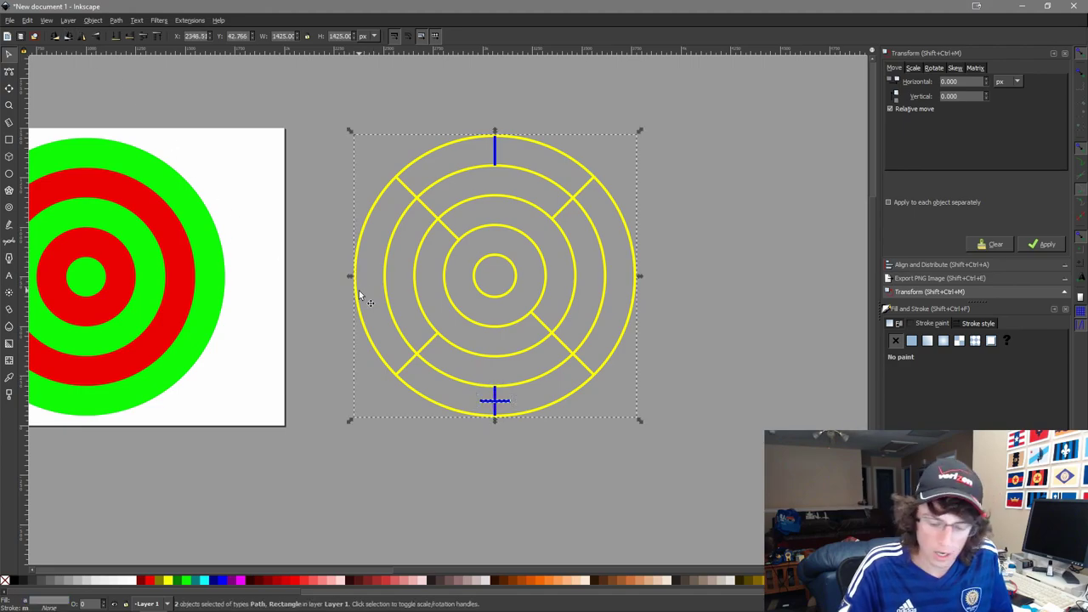
pyautogui.press('ctrl+alt+KP_4')
pyautogui.hotkey('ctrl', 'alt', 't')
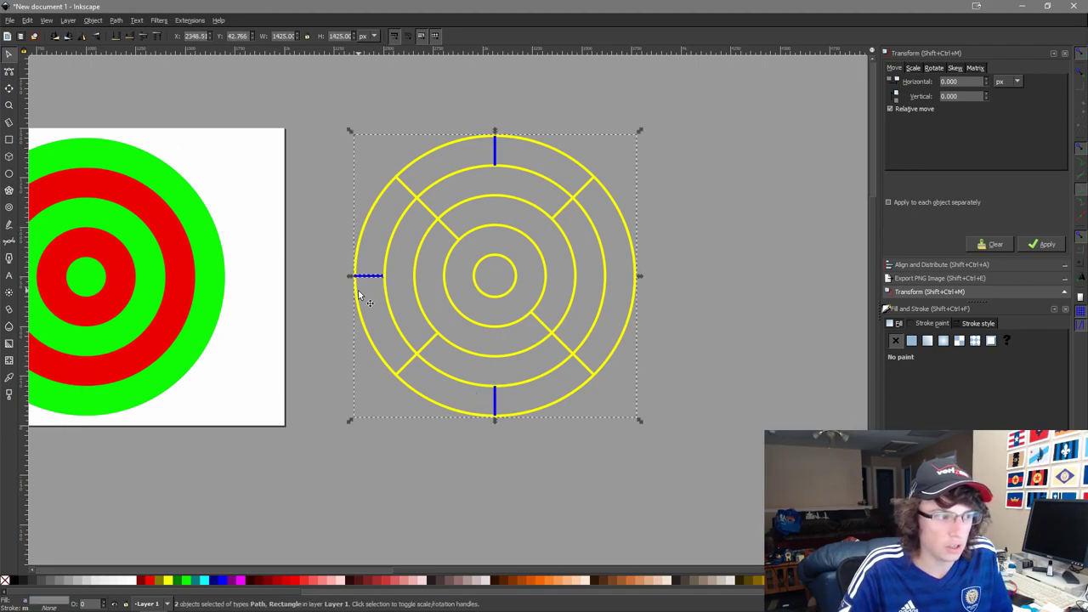
# Nudge the short left bar right until its inner end overlaps the border of the second-largest ring.
pyautogui.scroll(3, 394, 286)
pyautogui.click(327, 265)
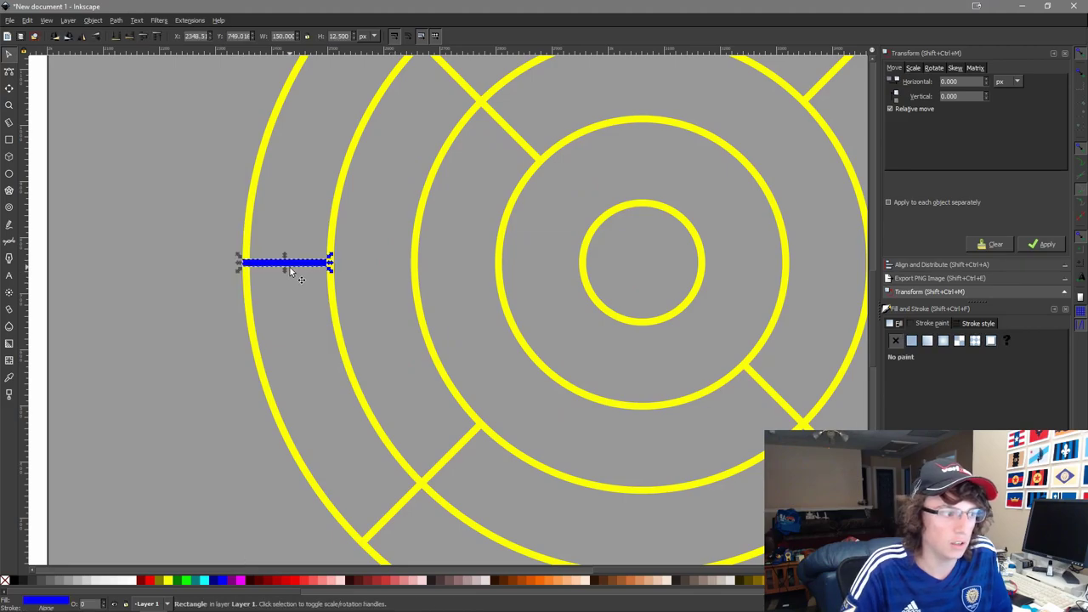
pyautogui.scroll(-3, 505, 428)
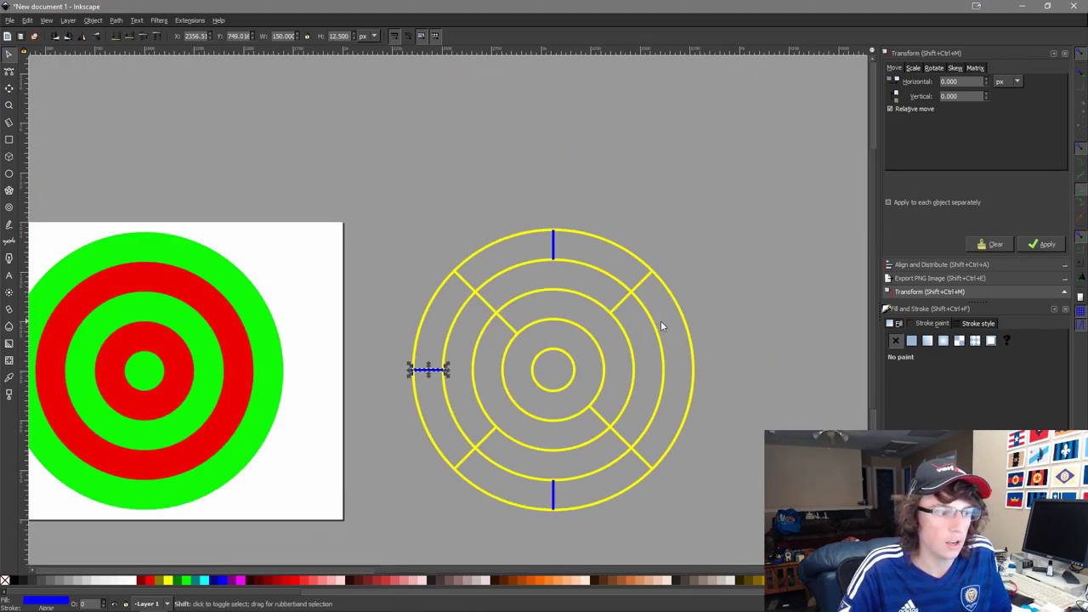
# Duplicate the short left bar and place the copy at the right edge of the ring path.
pyautogui.keyDown('shift'); pyautogui.click(691, 363); pyautogui.keyUp('shift')
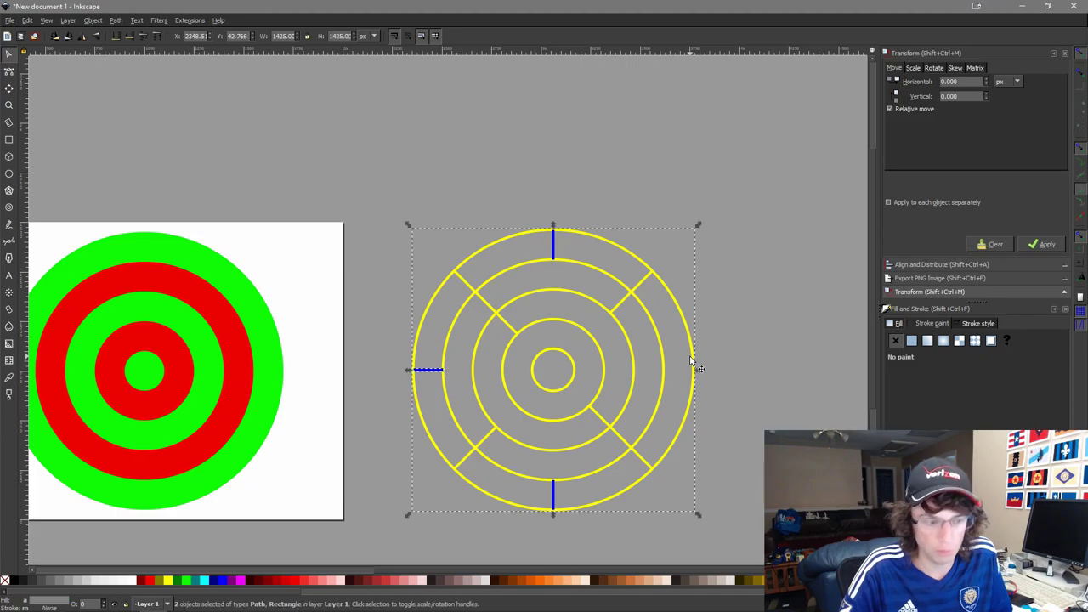
pyautogui.click(728, 257)
pyautogui.scroll(5, 658, 526)
pyautogui.scroll(6, 813, 209)
pyautogui.scroll(-2, 810, 208)
pyautogui.scroll(3, 814, 211)
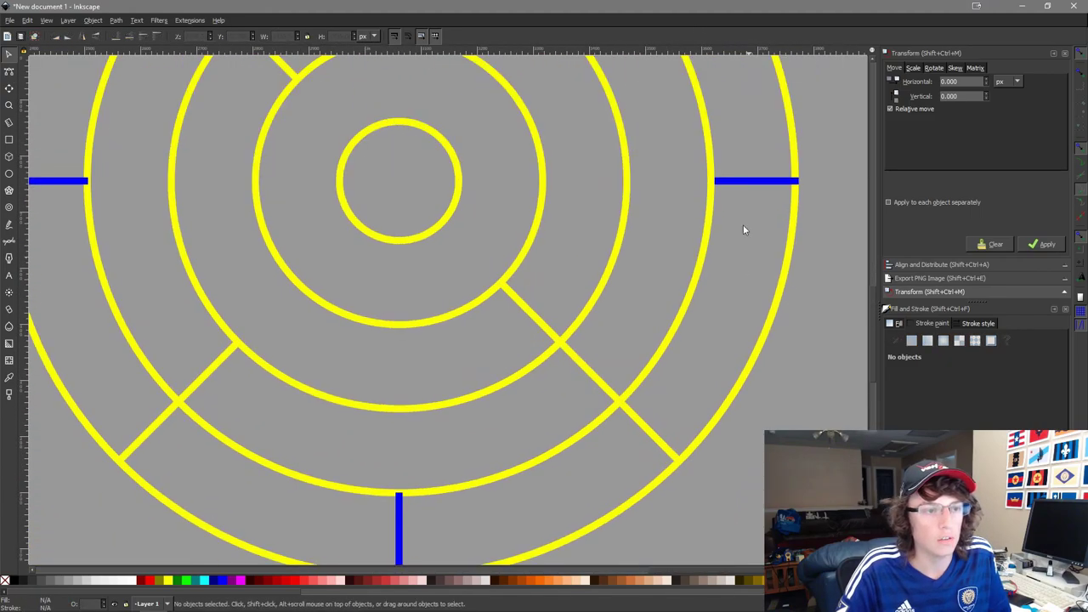
# Nudge the short right bar left until its inner end overlaps the border of the second-largest ring.
pyautogui.click(748, 181)
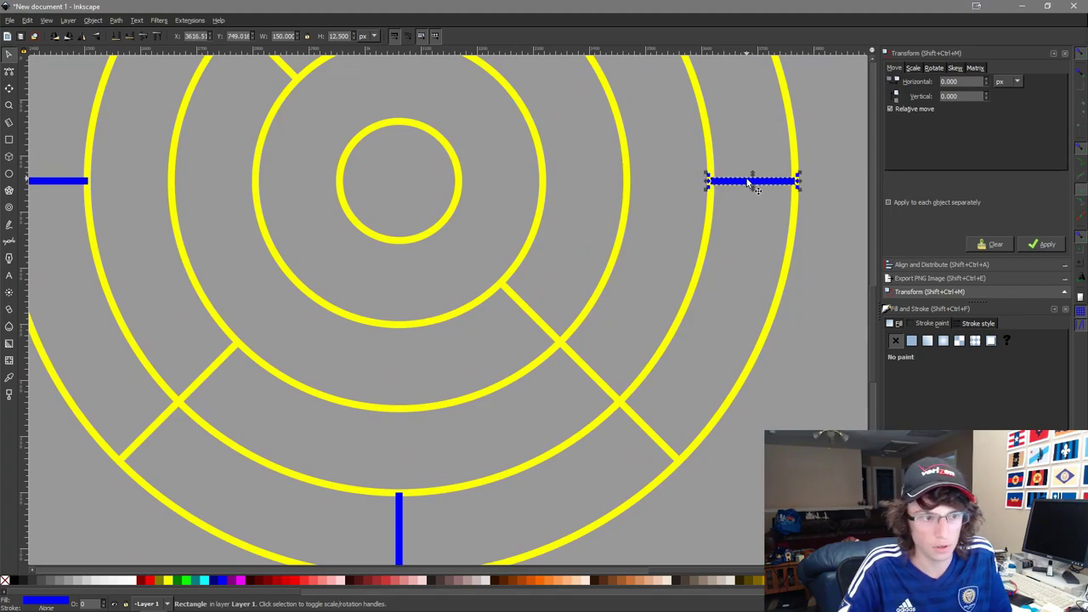
pyautogui.scroll(-3, 587, 165)
pyautogui.scroll(1, 599, 259)
pyautogui.scroll(-2, 606, 356)
# Merge the four short blue bars with the ring path using Union.
pyautogui.moveTo(783, 451); pyautogui.dragTo(456, 136)
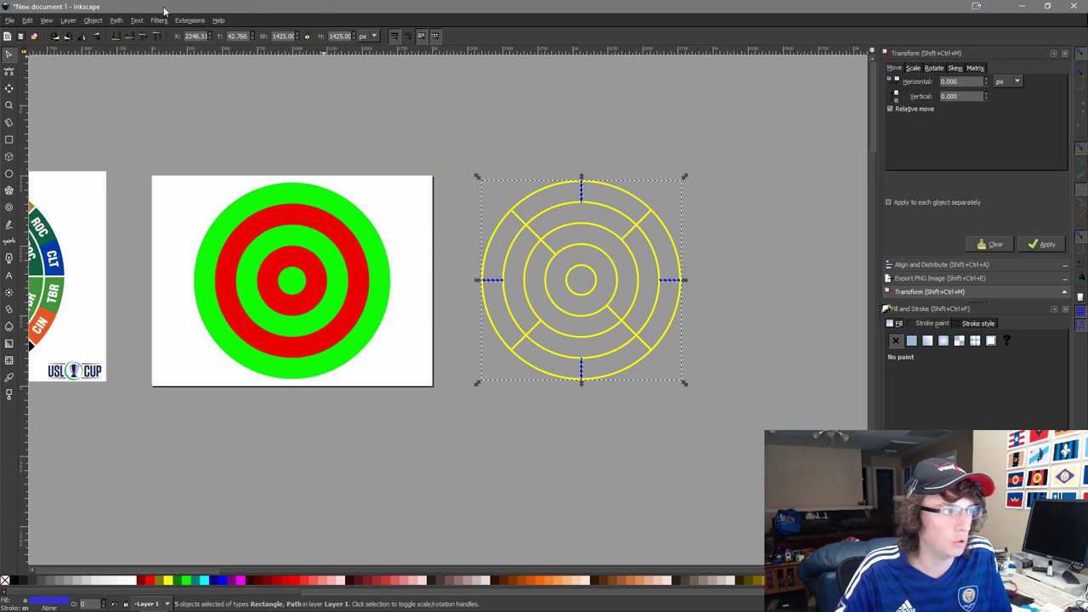
pyautogui.click(117, 21)
pyautogui.click(147, 84)
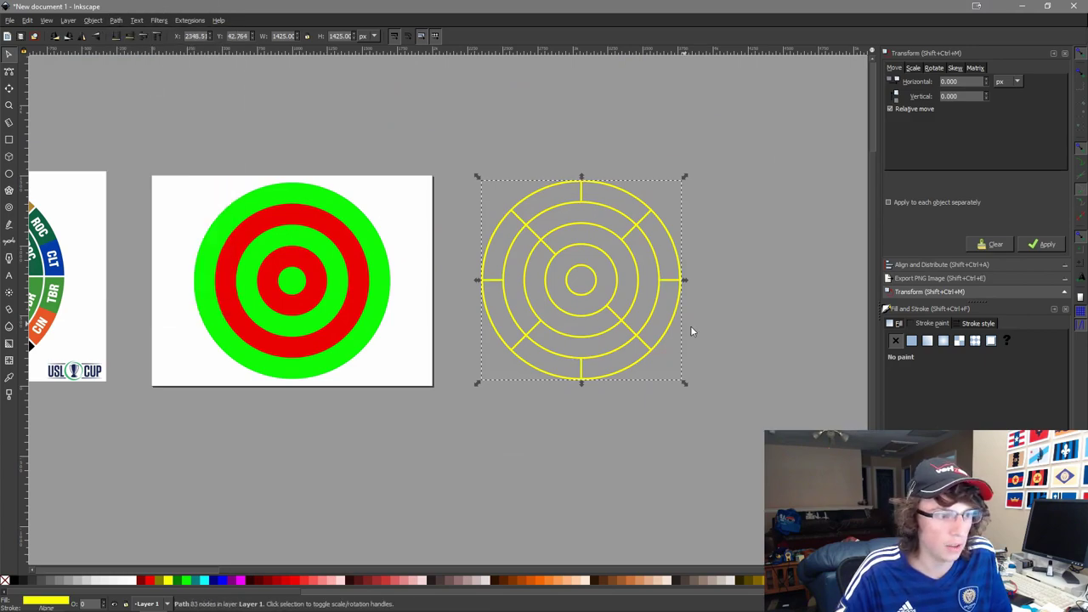
pyautogui.click(695, 272)
pyautogui.scroll(-1, 696, 278)
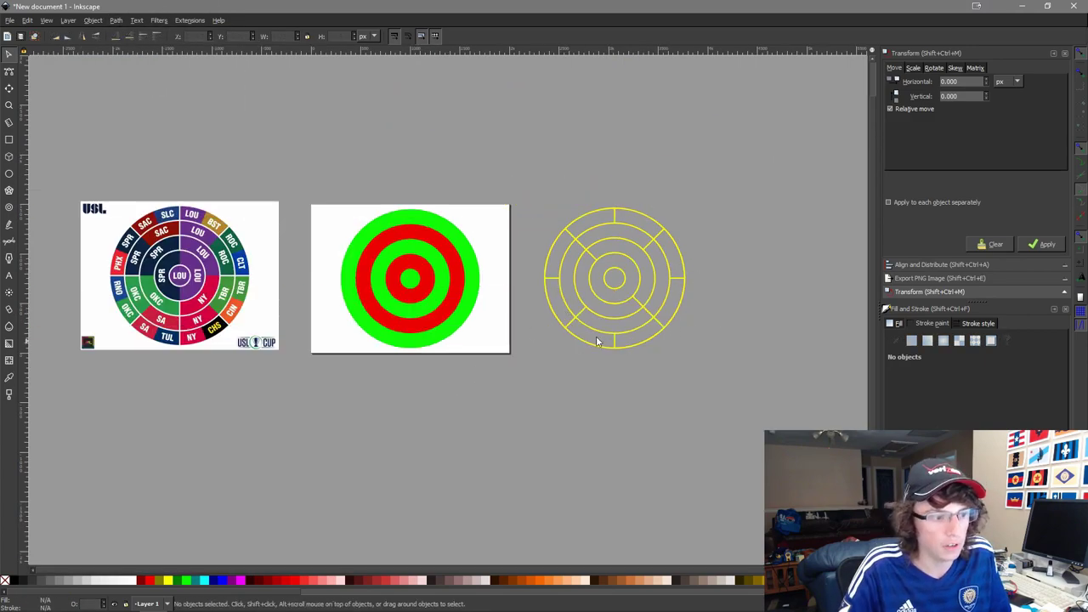
# Rotate the merged divider path 45 degrees clockwise and fill it with 80% Gray.
pyautogui.click(669, 317)
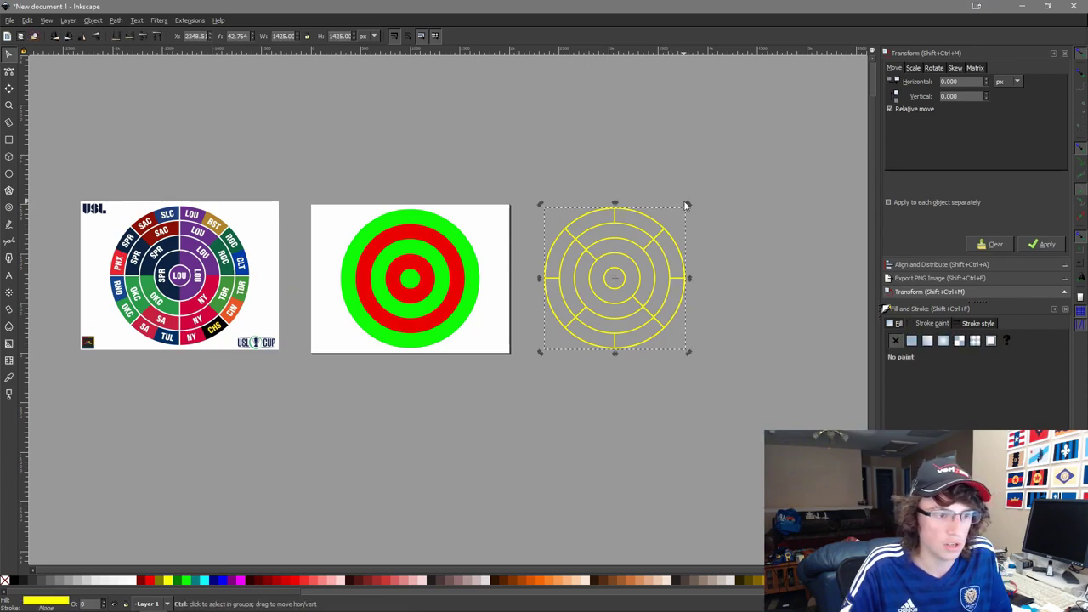
pyautogui.moveTo(690, 204); pyautogui.dragTo(720, 275)
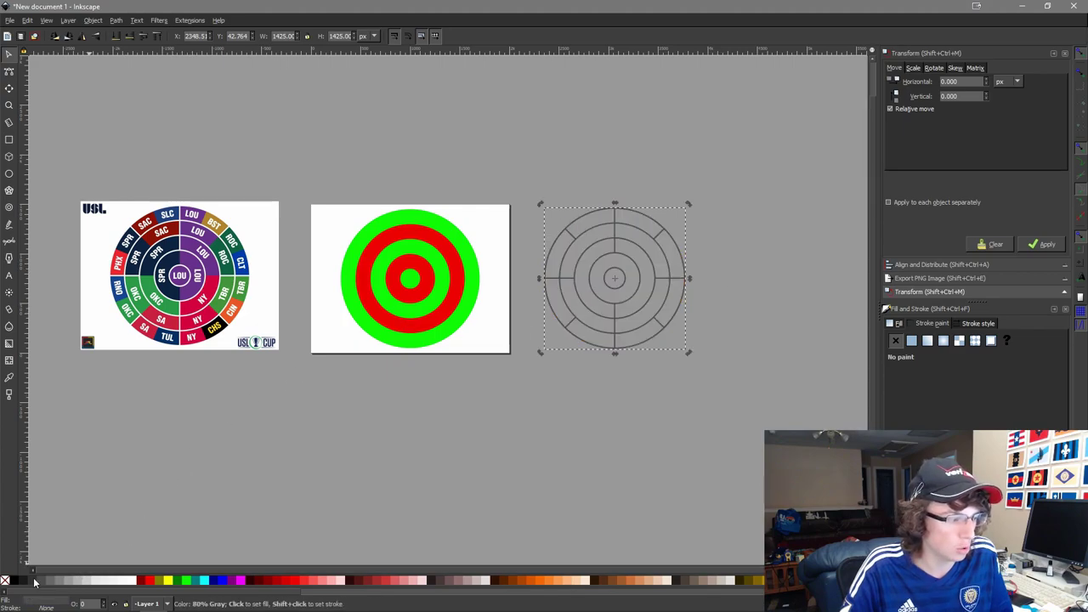
# Center the gray divider path over the reference image and zoom in to compare its lines with the bracket.
pyautogui.keyDown('shift'); pyautogui.click(160, 320); pyautogui.keyUp('shift')
pyautogui.hotkey('ctrl', 'alt', 'h')
pyautogui.hotkey('ctrl', 'alt', 't')
pyautogui.click(189, 371)
pyautogui.scroll(5, 154, 276)
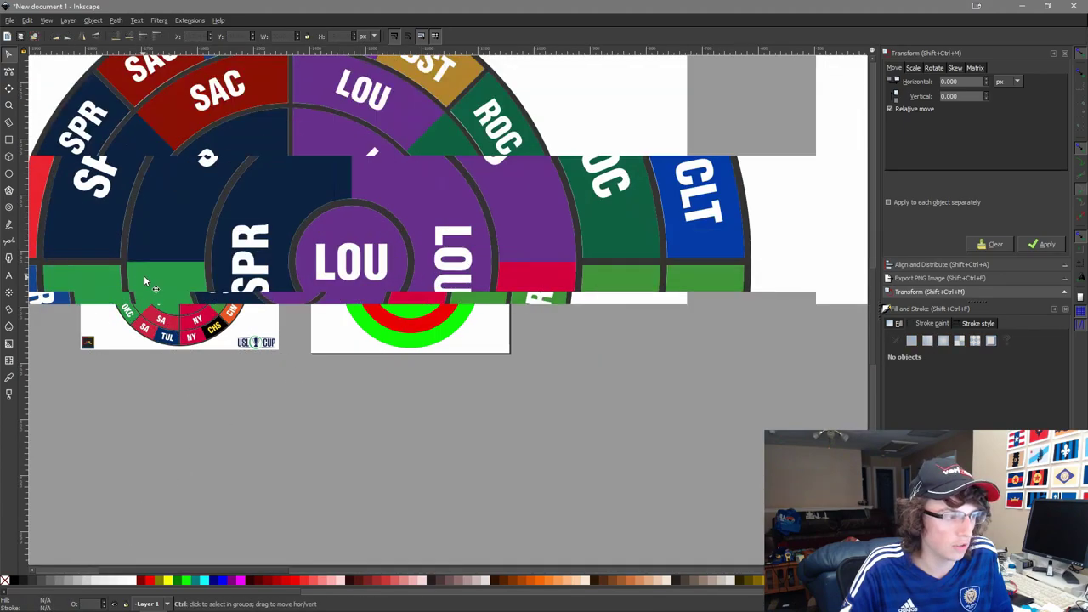
# Examine how the gray divider lines match the rings and section boundaries of the reference bracket.
pyautogui.moveTo(387, 232); pyautogui.dragTo(388, 368)
pyautogui.moveTo(486, 156); pyautogui.dragTo(654, 269)
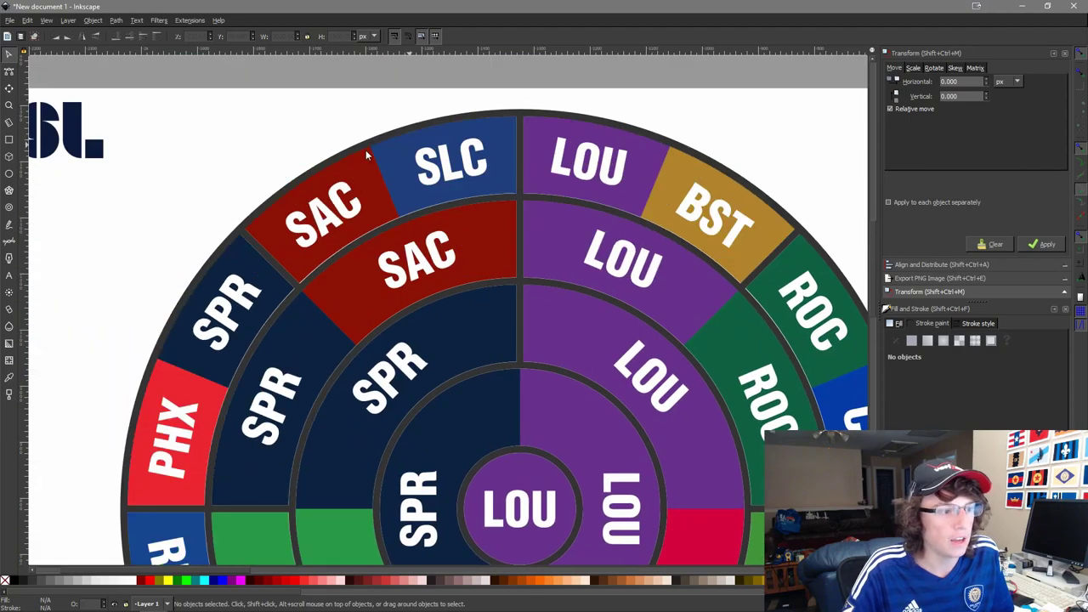
pyautogui.scroll(-5, 332, 162)
pyautogui.hscroll(2, 332, 162)
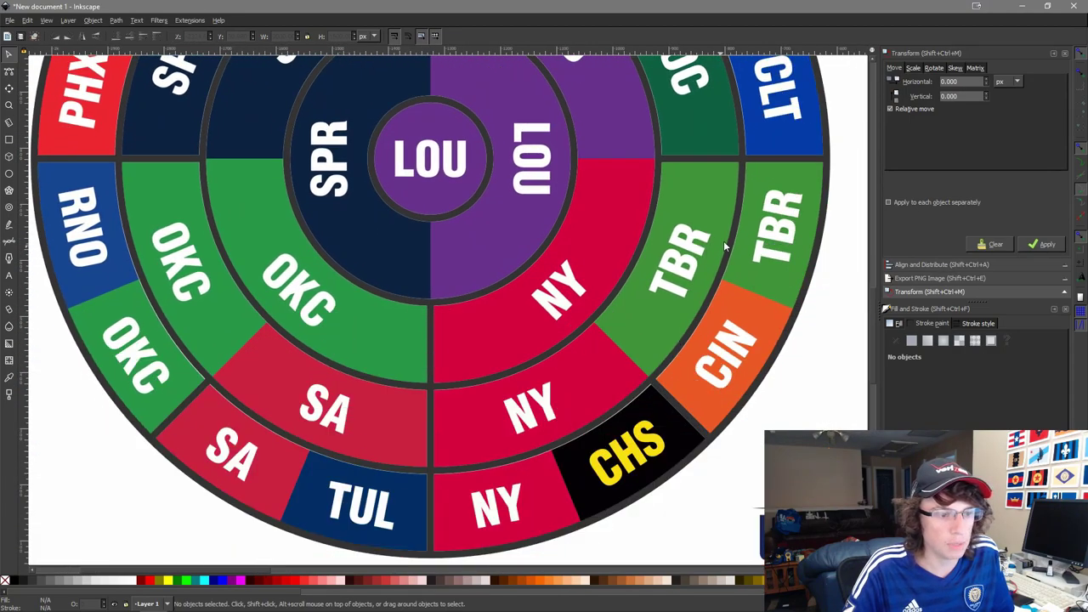
pyautogui.moveTo(726, 242); pyautogui.dragTo(692, 355)
pyautogui.keyDown('ctrl'); pyautogui.scroll(-4, 476, 442); pyautogui.keyUp('ctrl')
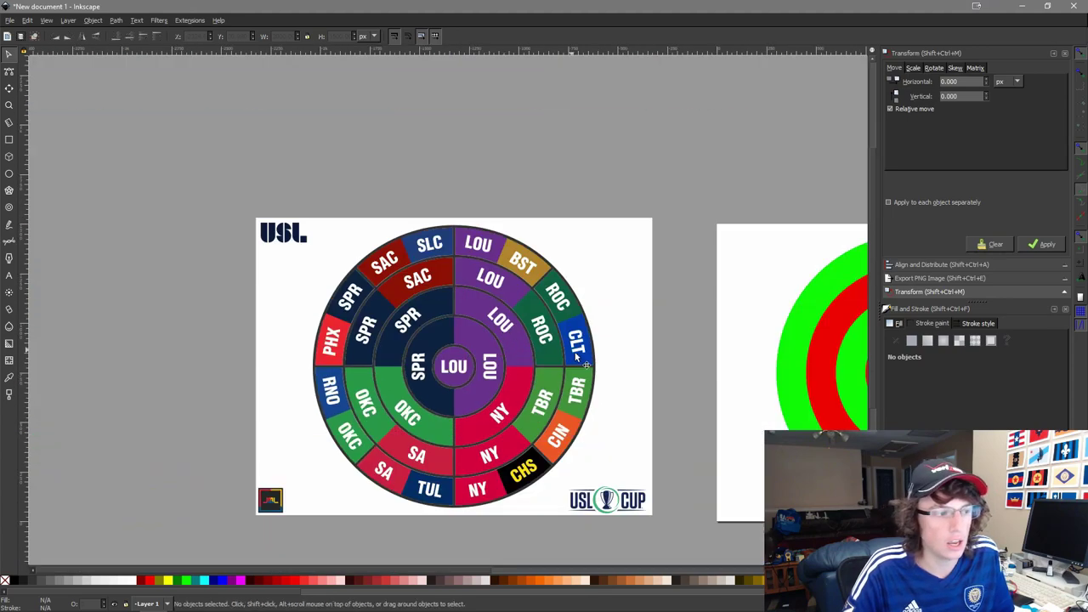
pyautogui.hscroll(2, 508, 346)
# Move the gray divider path off the reference image to the empty canvas beyond the right side of the page.
pyautogui.click(500, 359)
pyautogui.keyDown('ctrl'); pyautogui.scroll(-2, 573, 361); pyautogui.keyUp('ctrl')
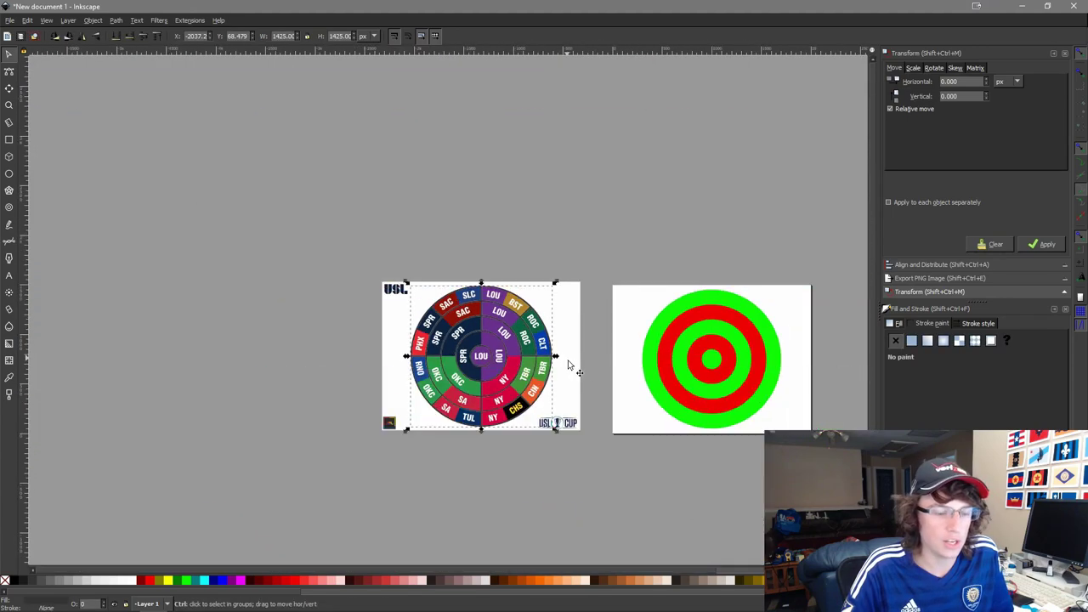
pyautogui.hscroll(3, 570, 305)
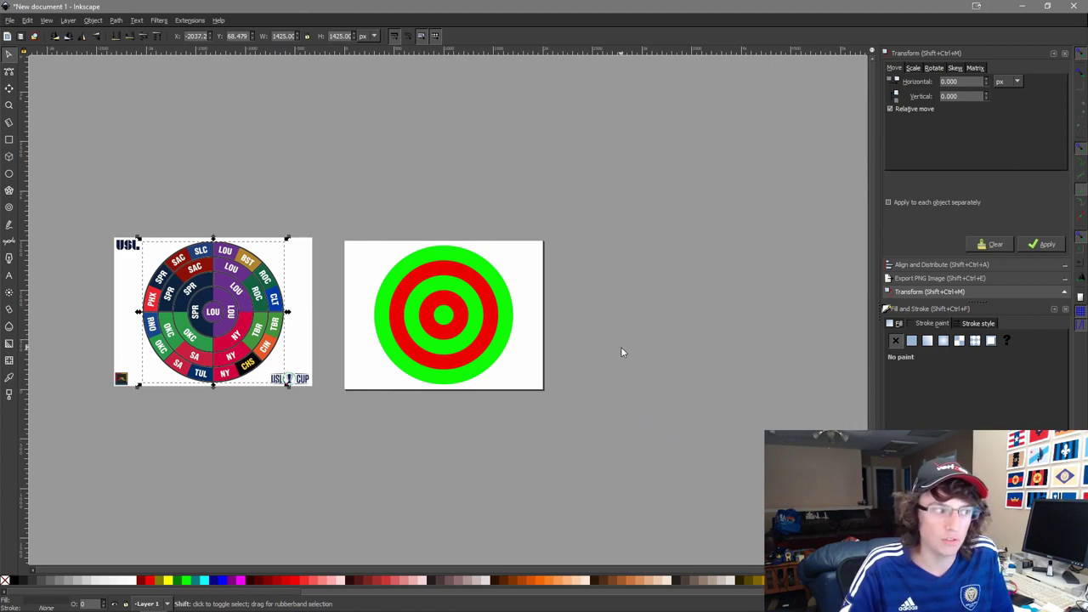
pyautogui.click(449, 324)
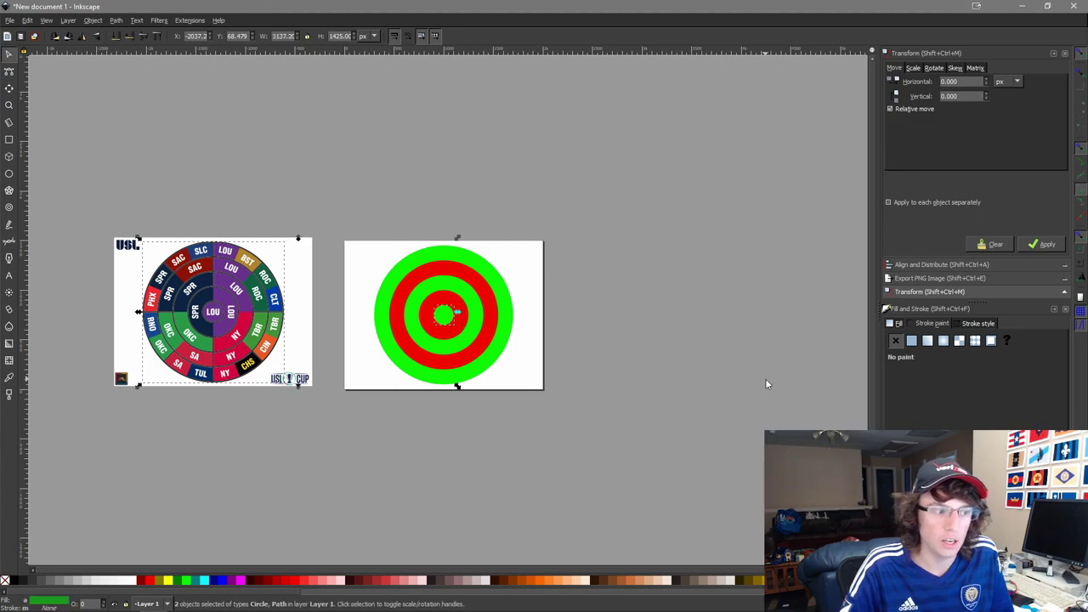
pyautogui.click(227, 300)
pyautogui.keyDown('ctrl'); pyautogui.scroll(4, 236, 297); pyautogui.keyUp('ctrl')
pyautogui.keyDown('ctrl'); pyautogui.scroll(-3, 333, 325); pyautogui.keyUp('ctrl')
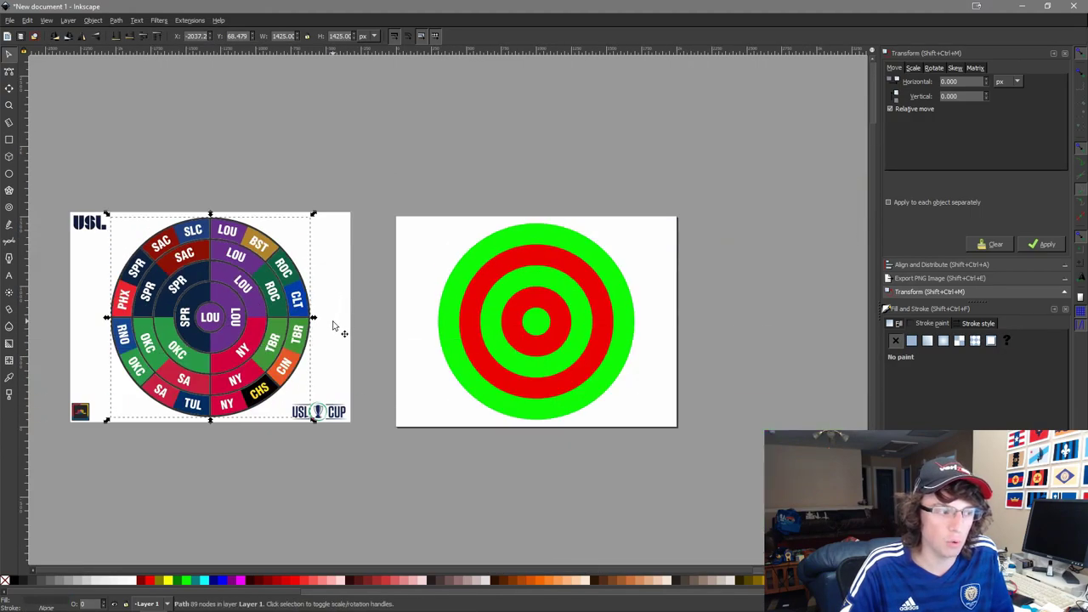
pyautogui.moveTo(307, 325); pyautogui.dragTo(887, 330)
pyautogui.moveTo(661, 343)
pyautogui.mouseDown()
pyautogui.moveTo(868, 318)
pyautogui.moveTo(668, 328)
pyautogui.mouseUp()
pyautogui.scroll(-2, 826, 330)
pyautogui.keyDown('ctrl'); pyautogui.scroll(2, 612, 323); pyautogui.keyUp('ctrl')
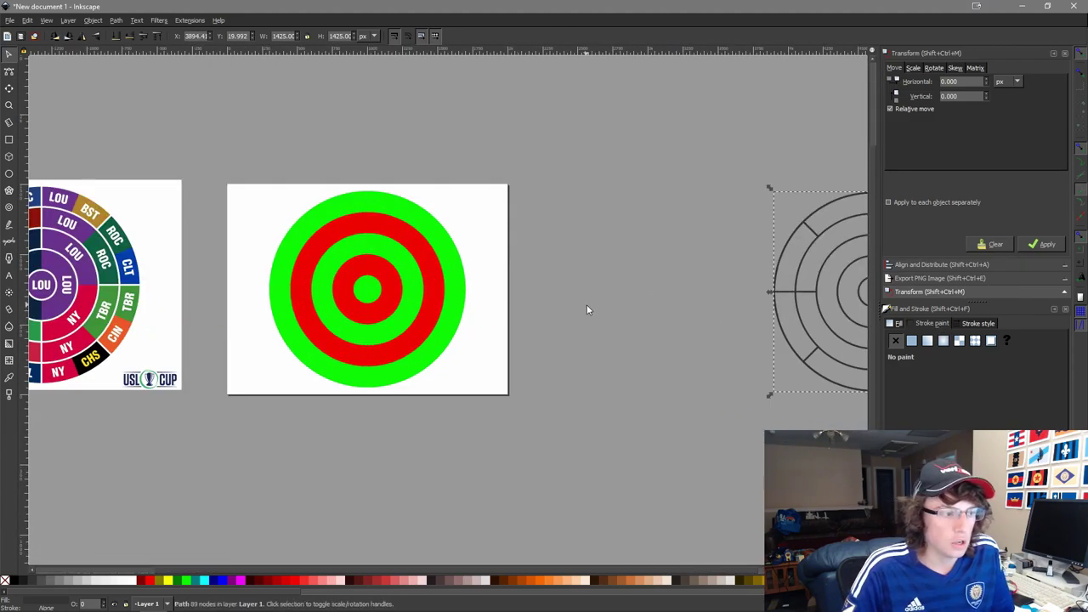
pyautogui.click(586, 297)
pyautogui.keyDown('ctrl'); pyautogui.scroll(-1, 587, 295); pyautogui.keyUp('ctrl')
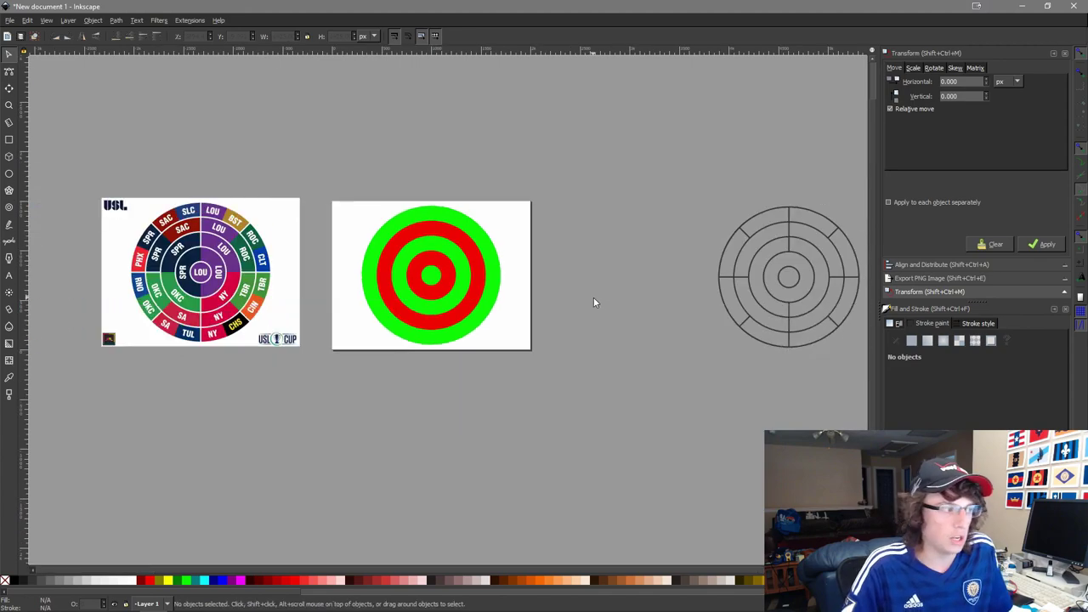
pyautogui.click(801, 272)
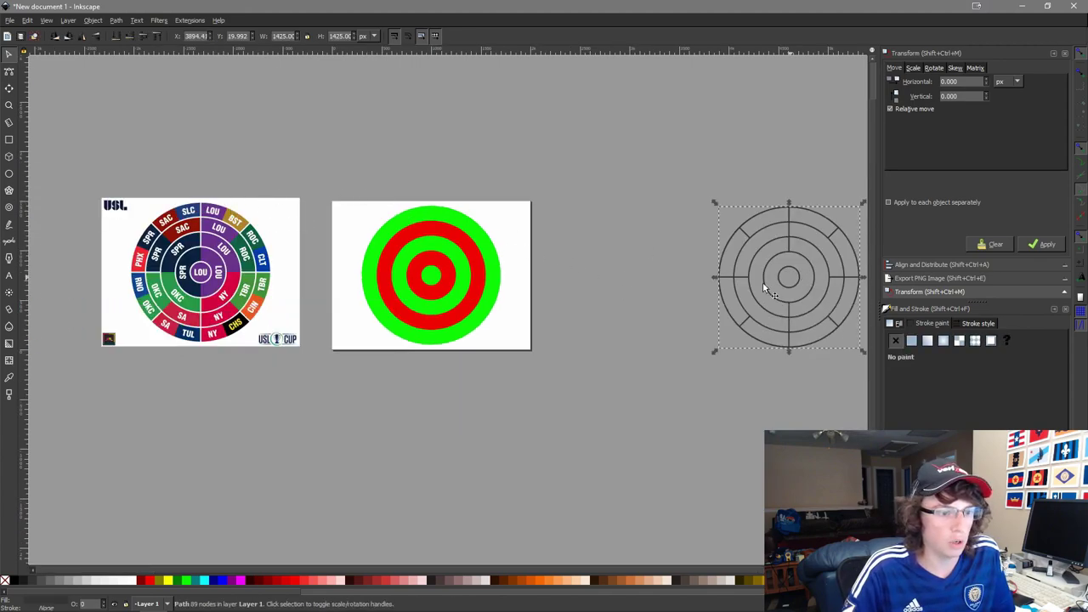
pyautogui.moveTo(609, 276); pyautogui.dragTo(691, 294)
pyautogui.scroll(2, 281, 235)
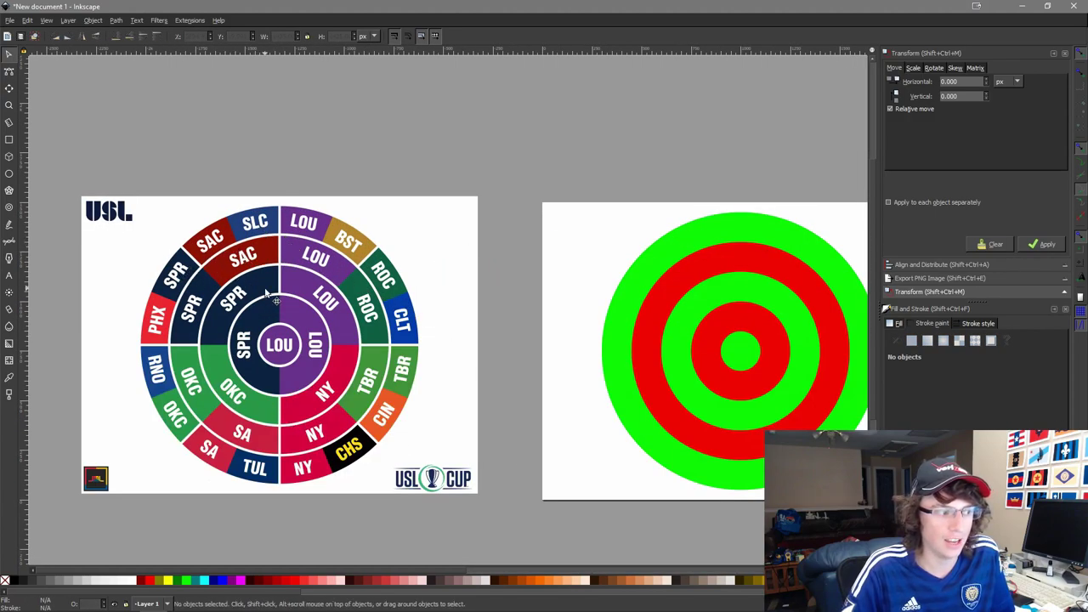
# Calculate 360 divided by 16, 8, 4 and 2 in the launcher's calculator for the section angles of each ring.
pyautogui.keyDown('ctrl'); pyautogui.scroll(-2, 417, 366); pyautogui.keyUp('ctrl')
pyautogui.moveTo(617, 341); pyautogui.dragTo(545, 305)
pyautogui.hotkey('alt', 'space')
pyautogui.write('360/16')
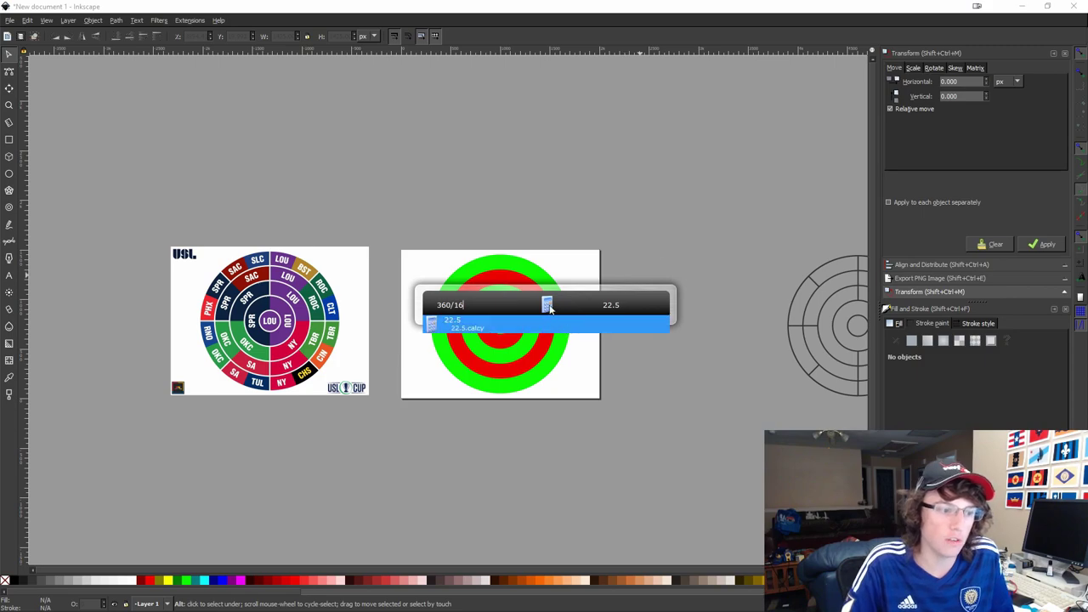
pyautogui.press('BackSpace')
pyautogui.press('BackSpace')
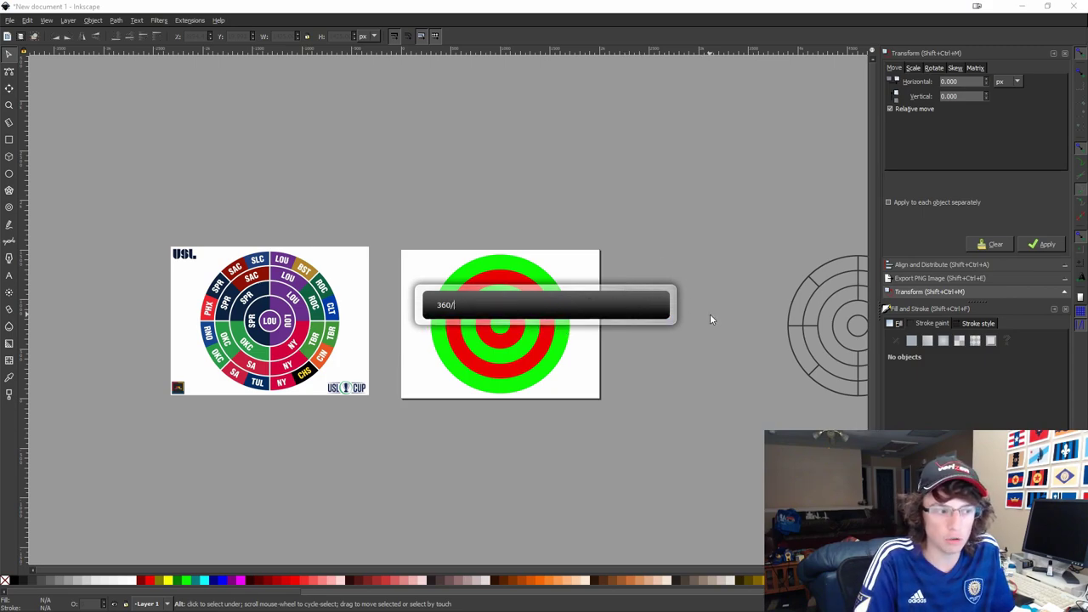
pyautogui.write('8')
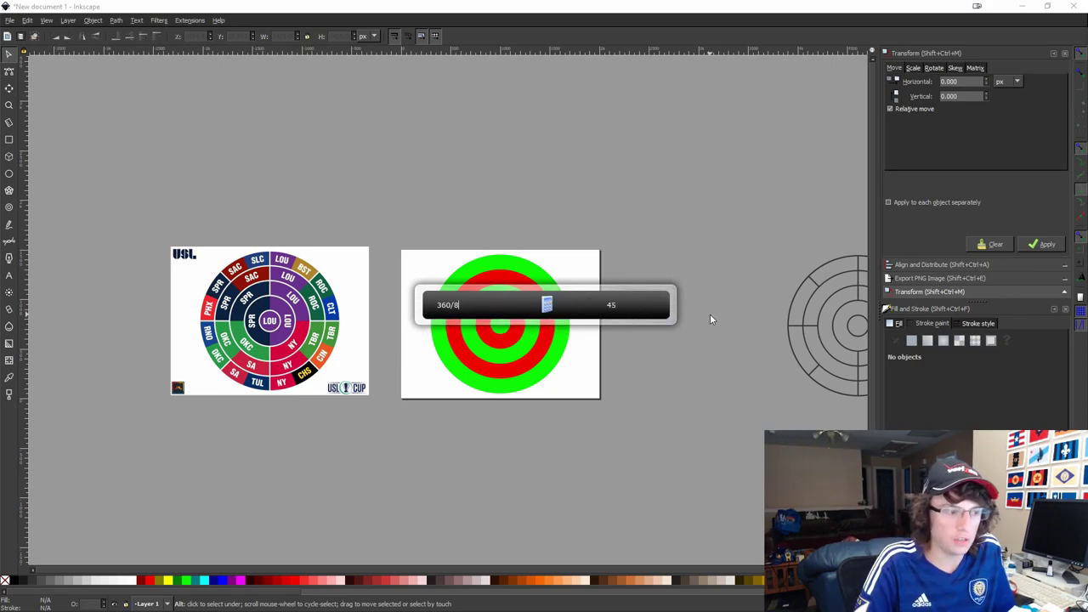
pyautogui.press('BackSpace')
pyautogui.write('4')
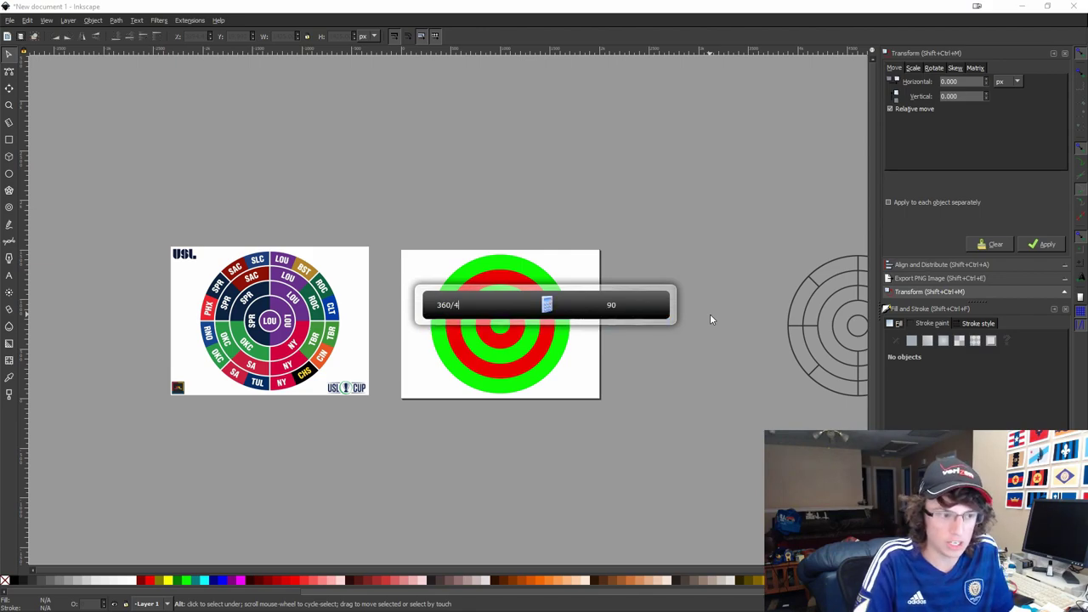
pyautogui.press('BackSpace')
pyautogui.write('2')
pyautogui.click(711, 316)
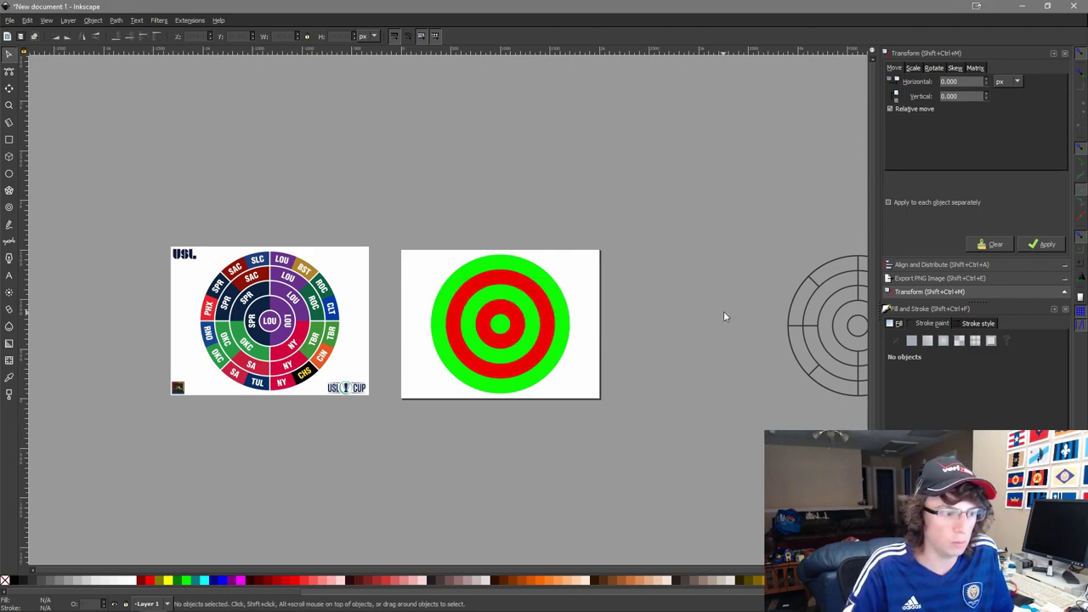
# Examine the outer-ring team sections of the reference bracket and compare them with the green and red rings.
pyautogui.moveTo(682, 311); pyautogui.dragTo(712, 275)
pyautogui.moveTo(639, 281); pyautogui.dragTo(568, 275)
pyautogui.scroll(3, 401, 228)
pyautogui.moveTo(308, 232); pyautogui.dragTo(645, 210)
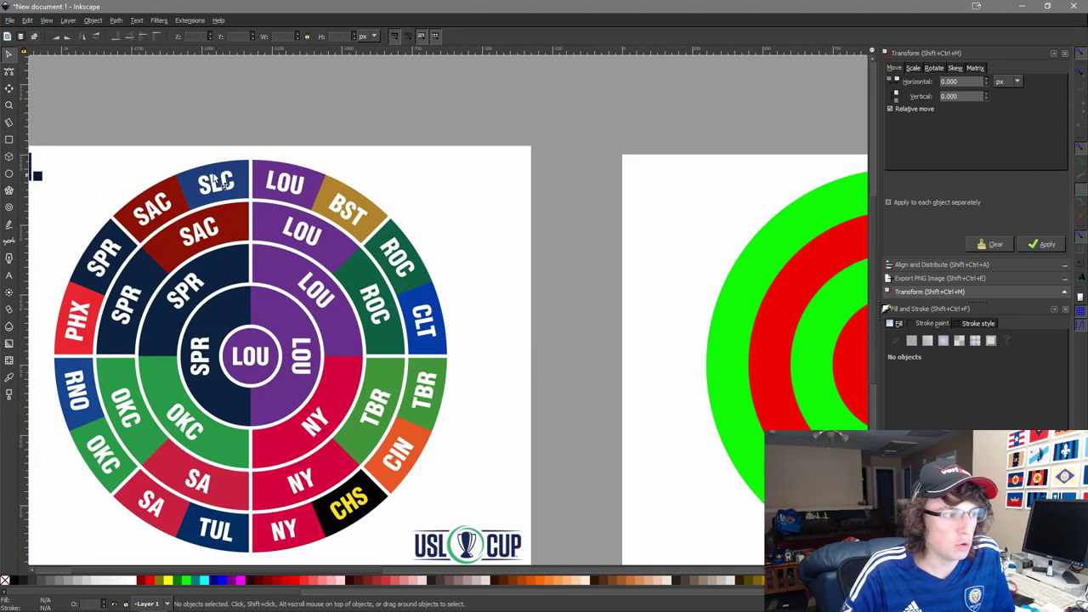
pyautogui.hscroll(5, 376, 292)
pyautogui.scroll(-2, 503, 291)
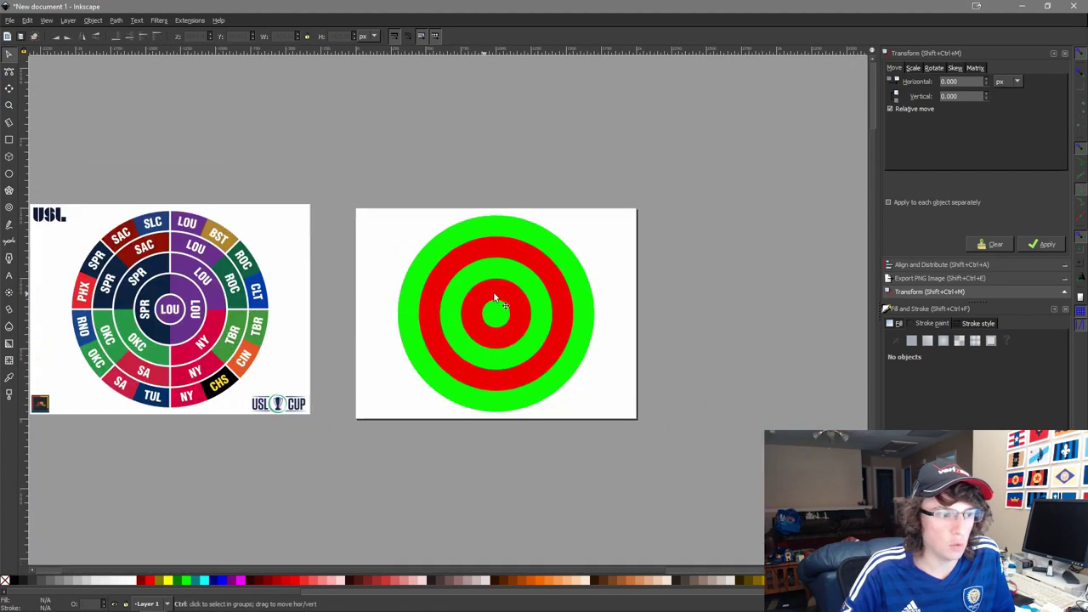
pyautogui.hscroll(3, 574, 267)
pyautogui.scroll(-1, 600, 268)
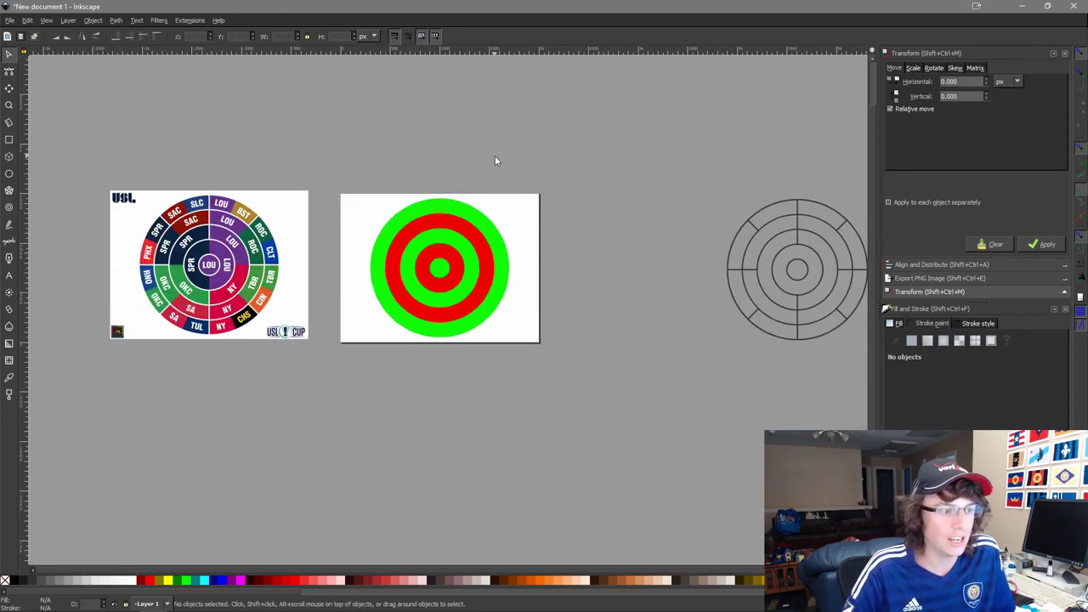
pyautogui.scroll(3, 239, 210)
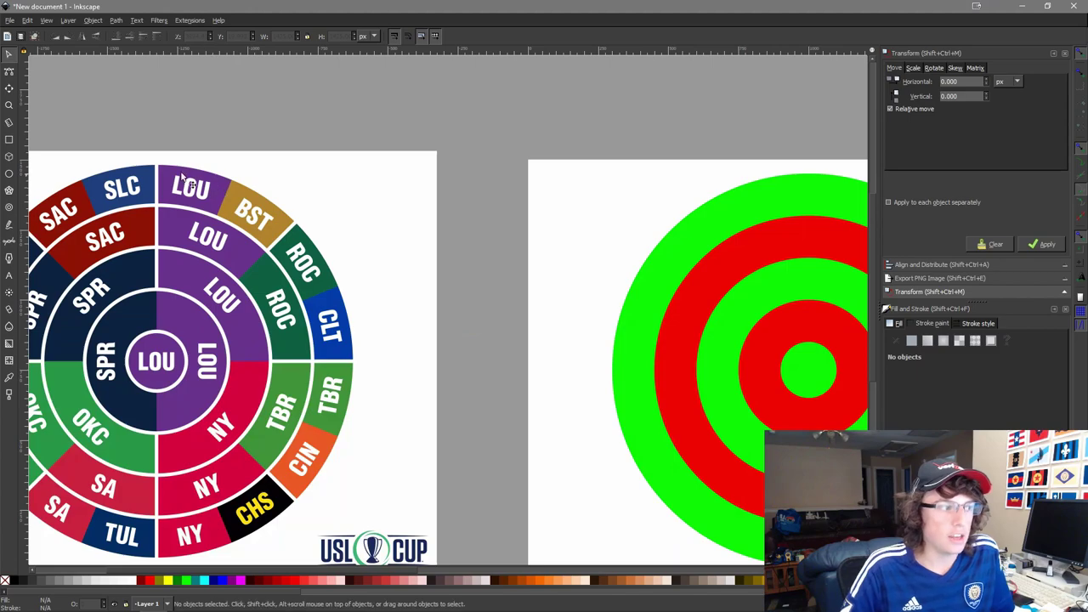
pyautogui.scroll(1, 357, 381)
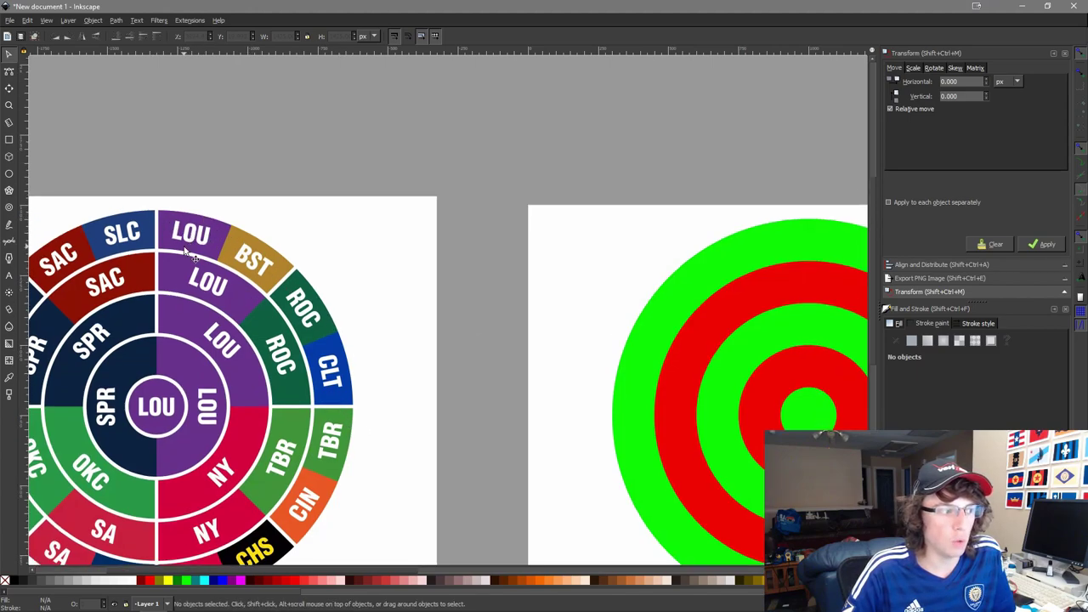
pyautogui.scroll(-4, 454, 344)
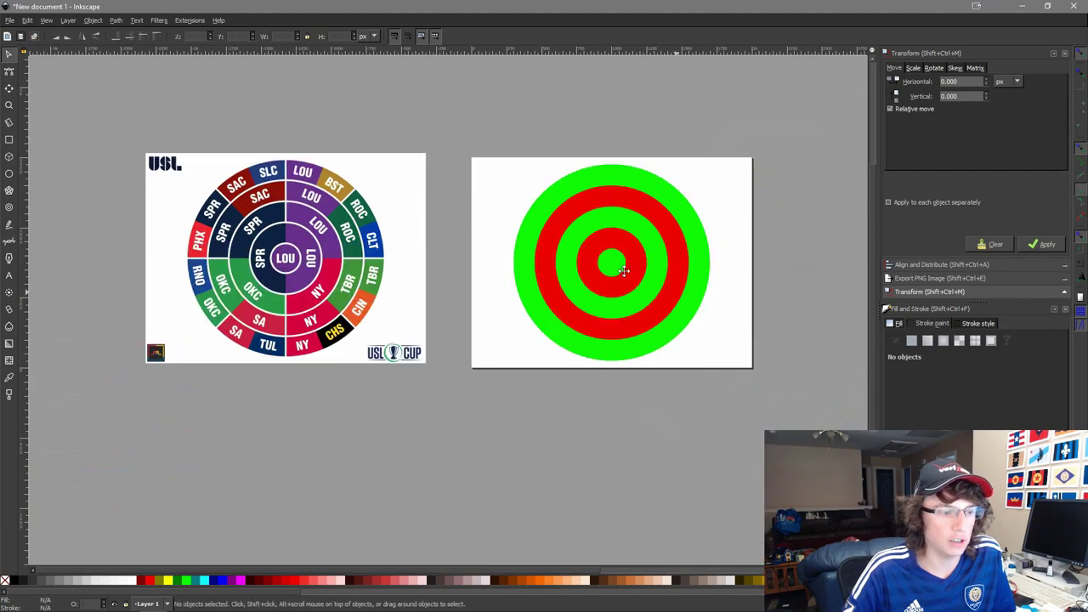
# Draw a circle between the page and the divider path and set its width and height to 1400 px.
pyautogui.scroll(1, 149, 160)
pyautogui.click(10, 174)
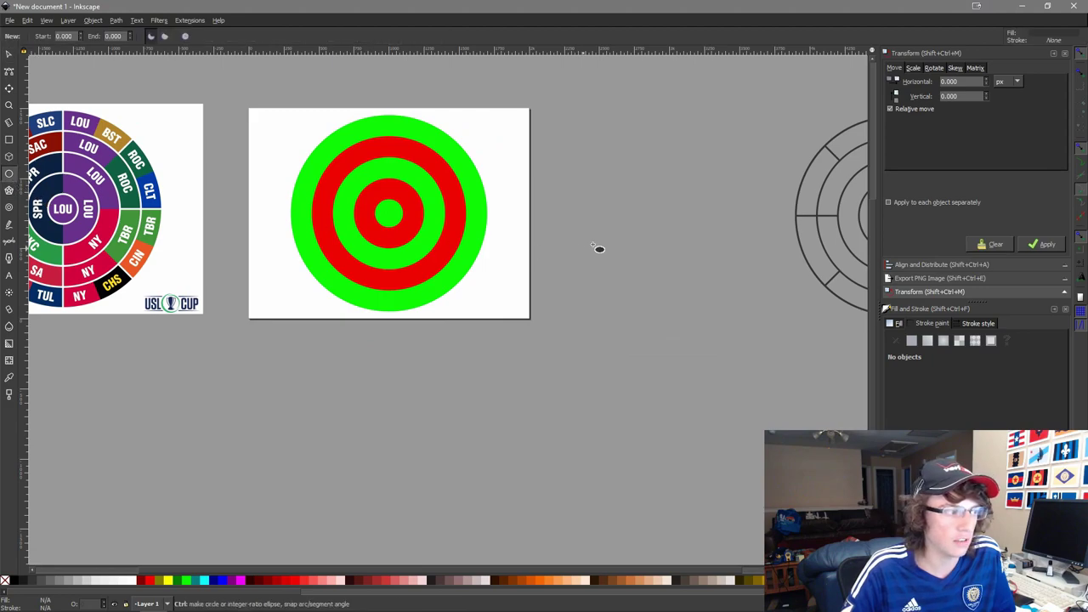
pyautogui.moveTo(565, 131); pyautogui.dragTo(758, 324)
pyautogui.press('s')
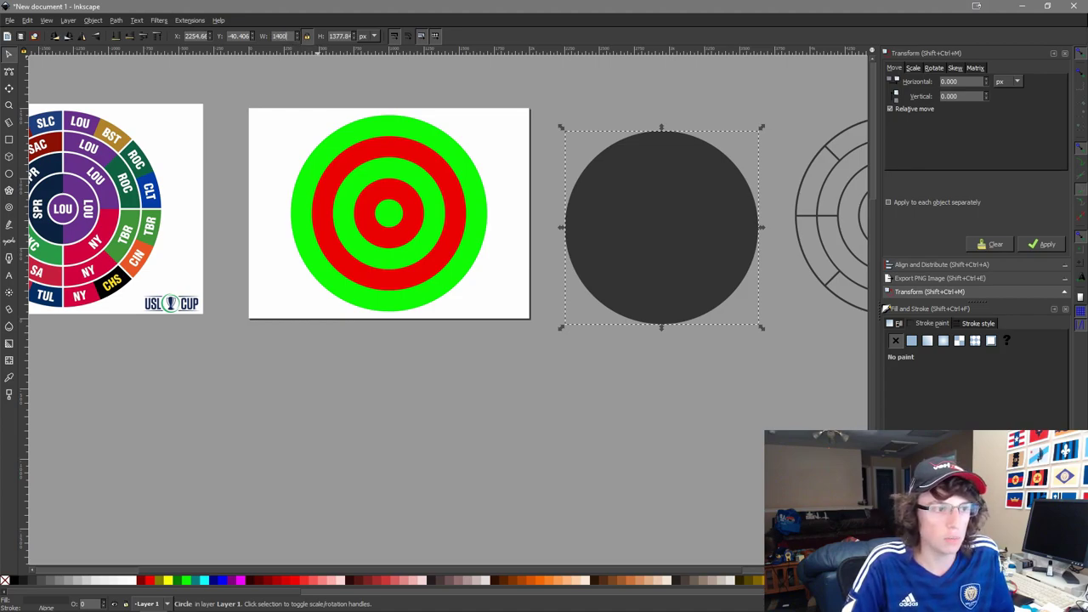
pyautogui.press('Return')
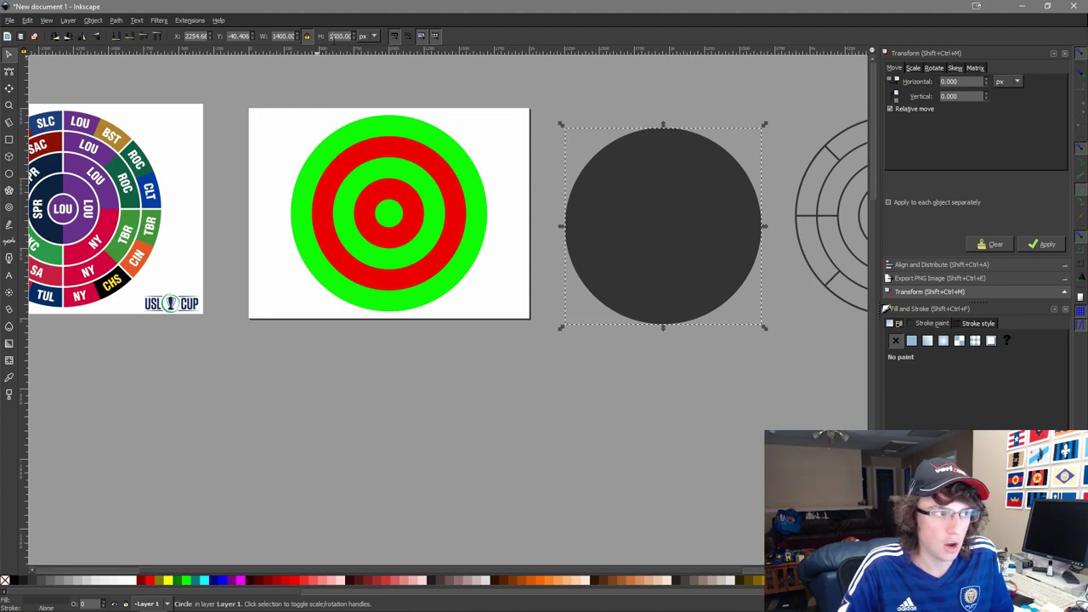
# Resize a duplicate of the dark circle to 1125 px, fill it white, and center it on the original.
pyautogui.write('1125')
pyautogui.press('Return')
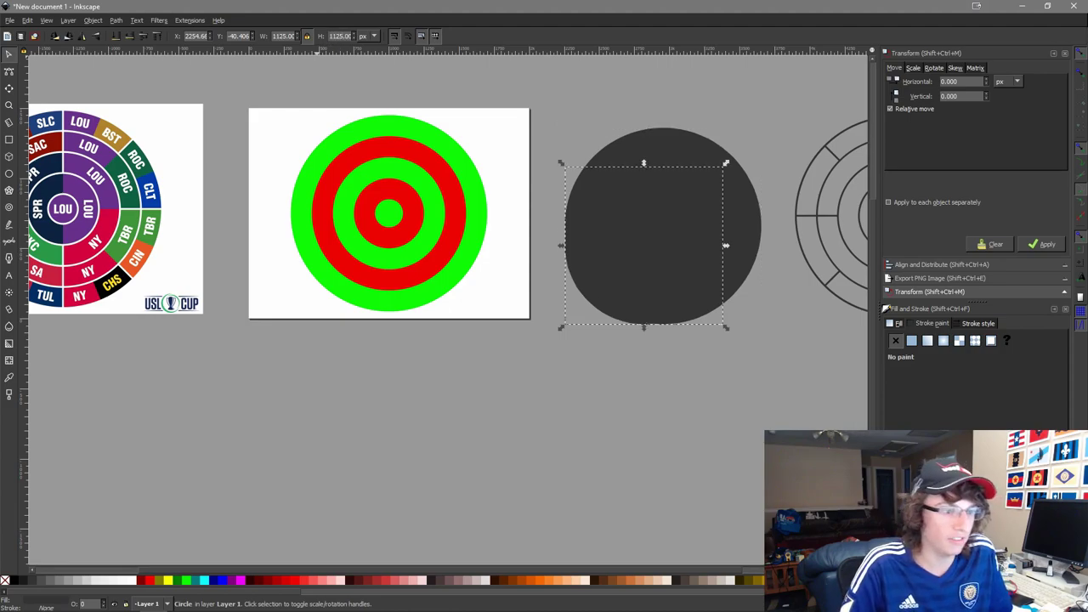
pyautogui.click(133, 580)
pyautogui.keyDown('shift'); pyautogui.click(709, 170); pyautogui.keyUp('shift')
pyautogui.hotkey('ctrl', 'alt', 'h')
pyautogui.hotkey('ctrl', 'alt', 't')
pyautogui.click(840, 113)
# Turn the large dark circle into a segment starting at 270 degrees and ending at 270+22.5 degrees.
pyautogui.moveTo(840, 113); pyautogui.dragTo(543, 252)
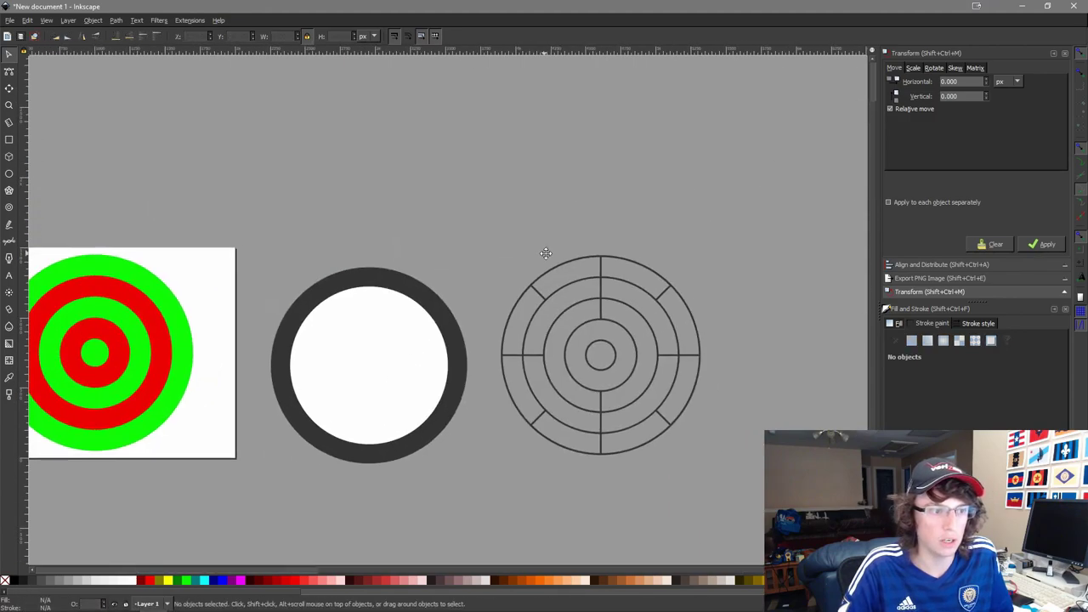
pyautogui.moveTo(457, 341); pyautogui.dragTo(534, 297)
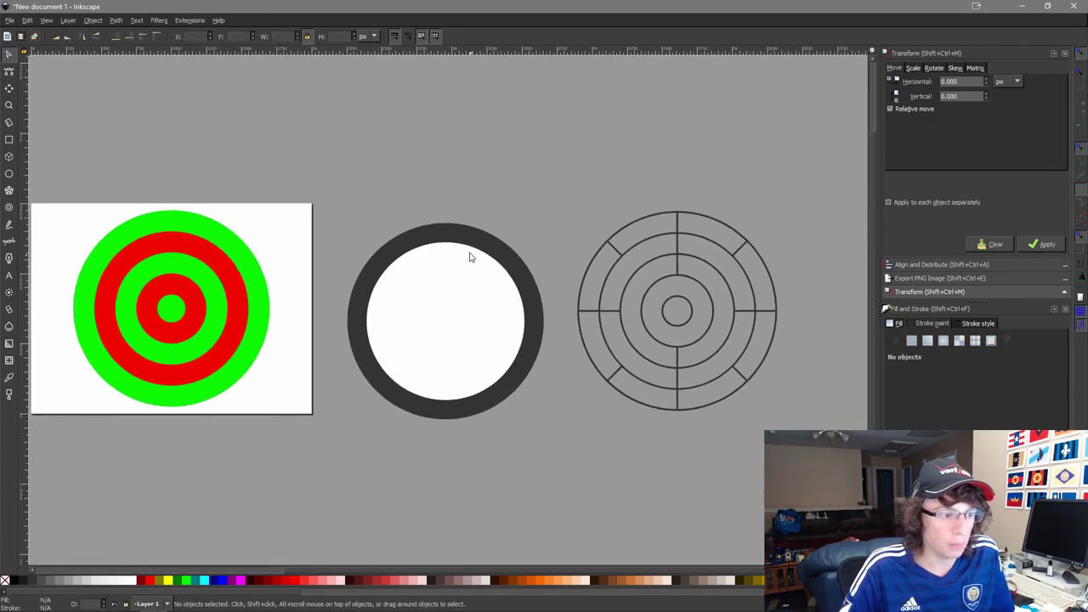
pyautogui.click(461, 227)
pyautogui.keyDown('shift'); pyautogui.click(428, 301); pyautogui.keyUp('shift')
pyautogui.click(449, 248)
pyautogui.click(9, 173)
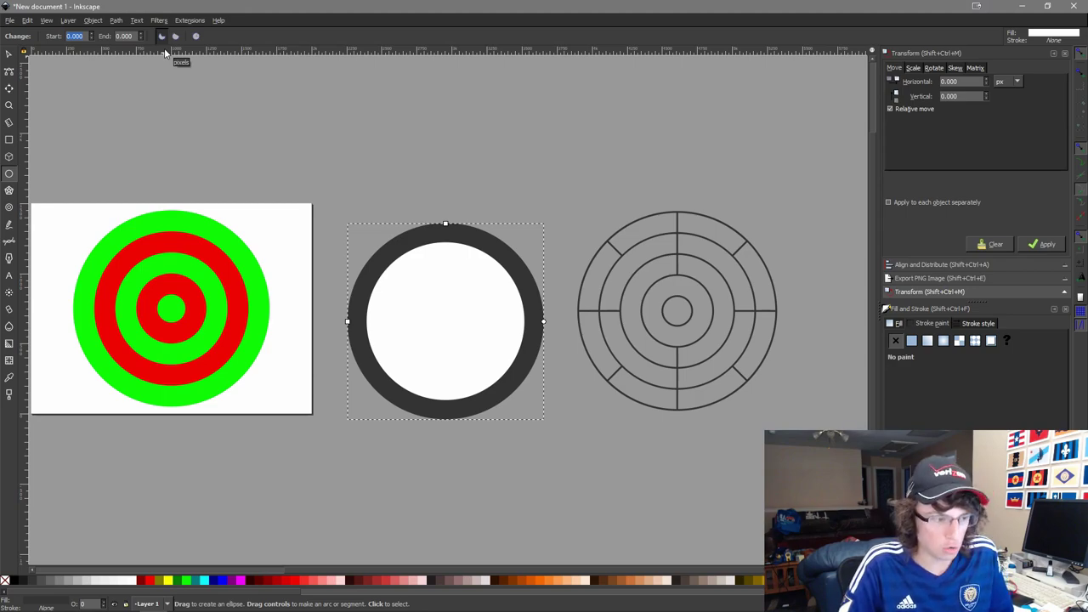
pyautogui.write('270')
pyautogui.press('Tab')
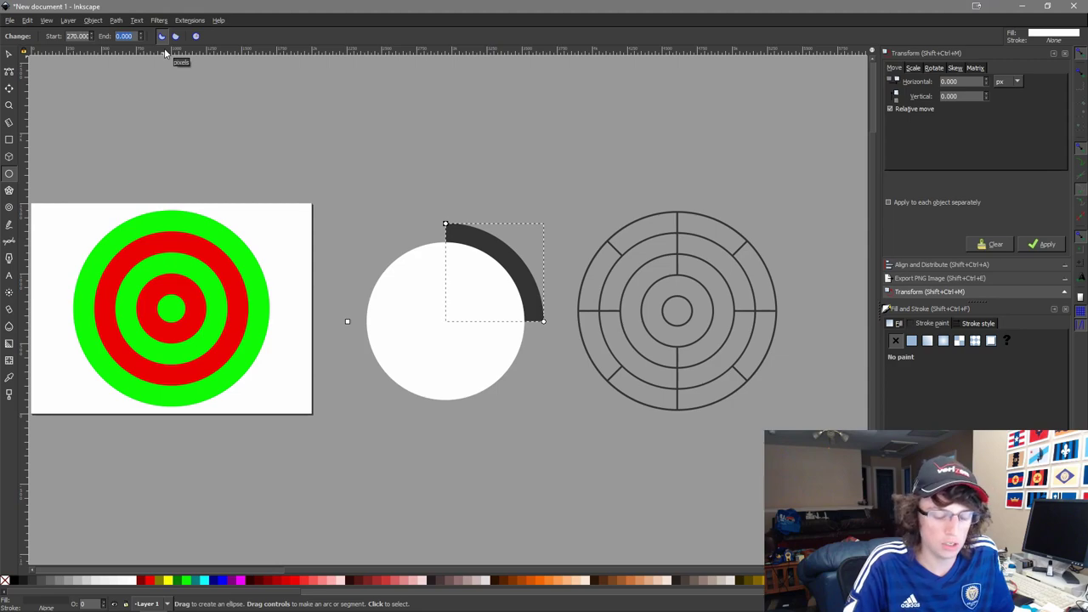
pyautogui.write('270+2')
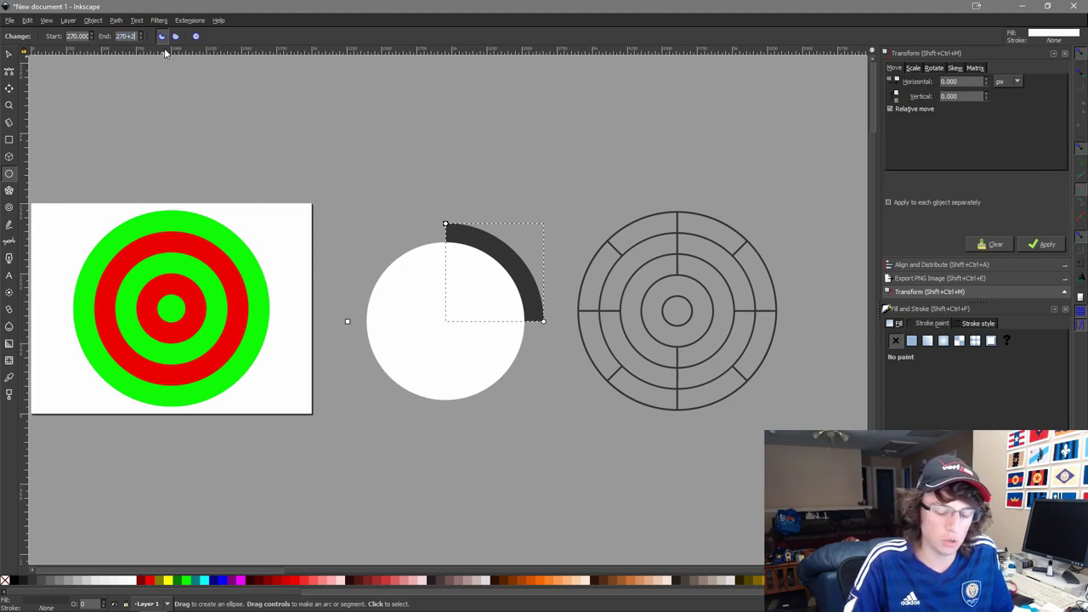
pyautogui.write('2.5')
pyautogui.press('Return')
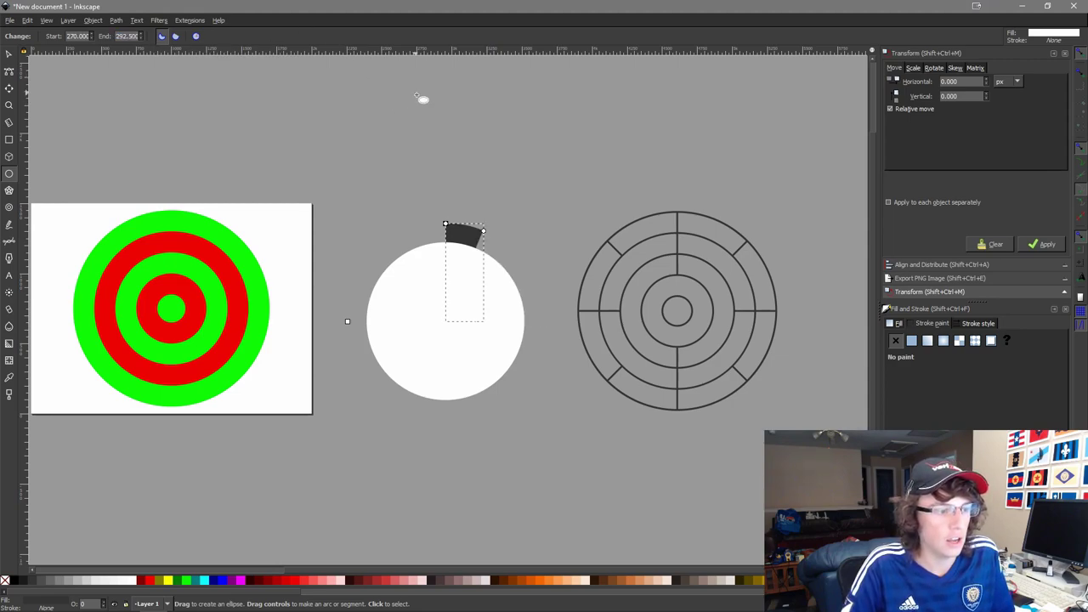
pyautogui.click(421, 99)
# Turn the white circle into a matching segment starting at 270 degrees and ending at 270+22.5 degrees.
pyautogui.press('s')
pyautogui.click(491, 353)
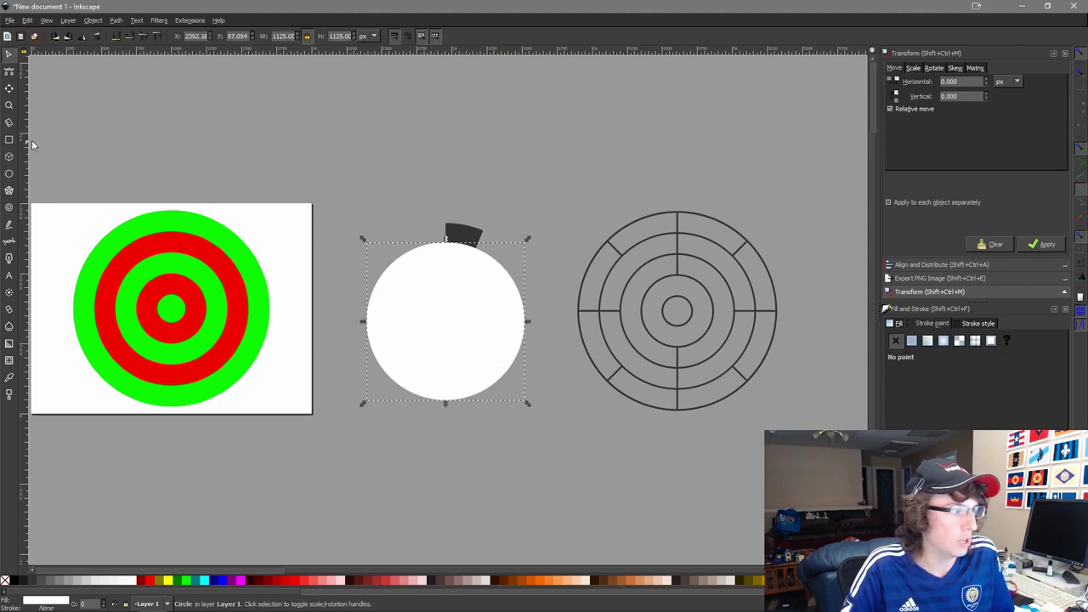
pyautogui.click(8, 174)
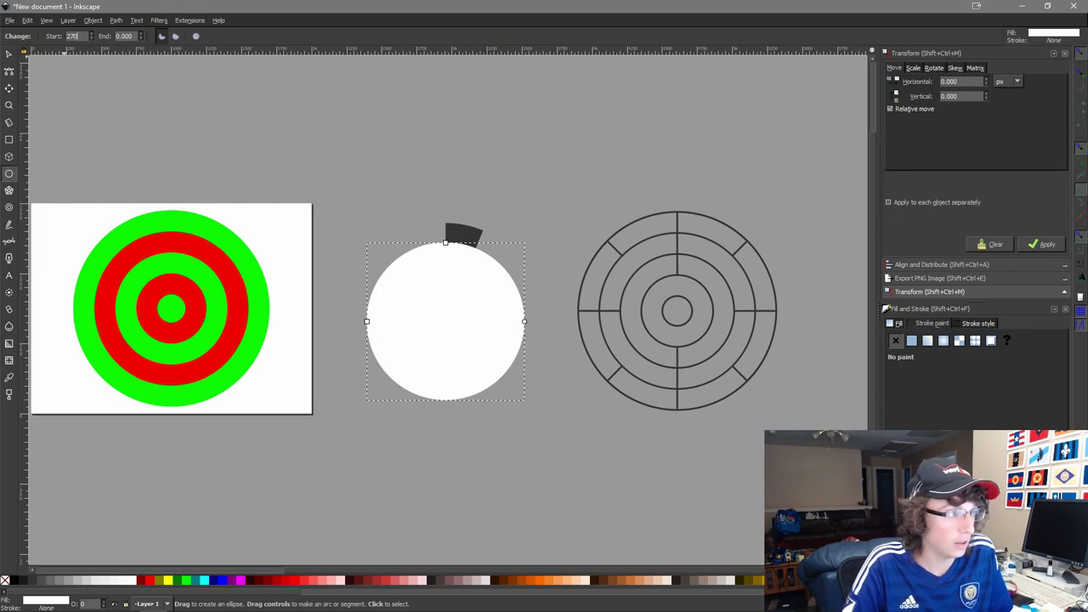
pyautogui.press('Tab')
pyautogui.write('270+22.5')
pyautogui.press('Return')
pyautogui.press('s')
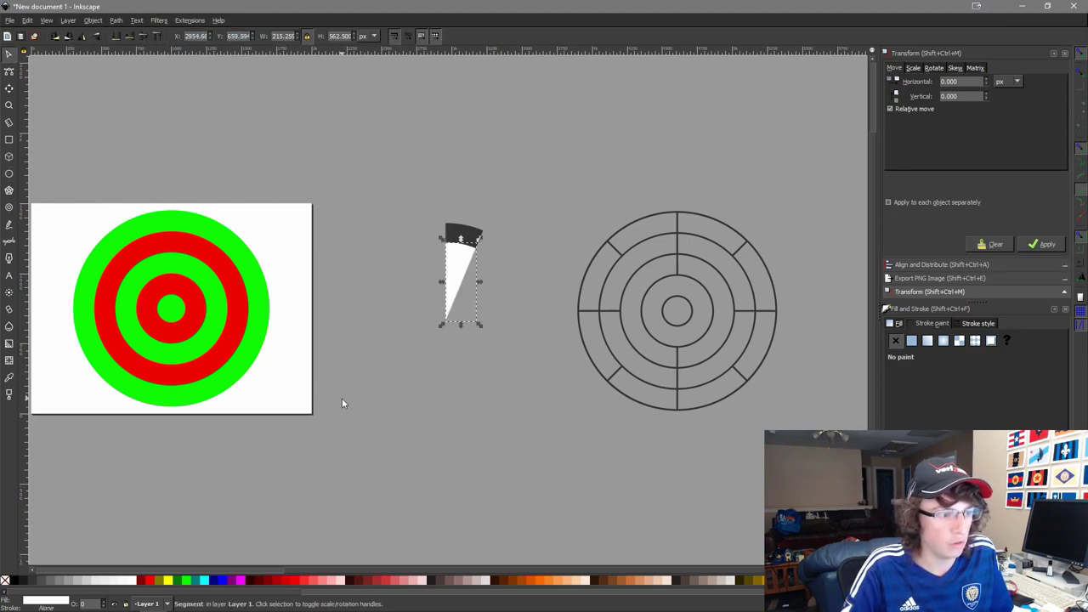
pyautogui.click(341, 404)
pyautogui.keyDown('ctrl'); pyautogui.scroll(2, 629, 299); pyautogui.keyUp('ctrl')
pyautogui.moveTo(189, 220); pyautogui.dragTo(507, 257)
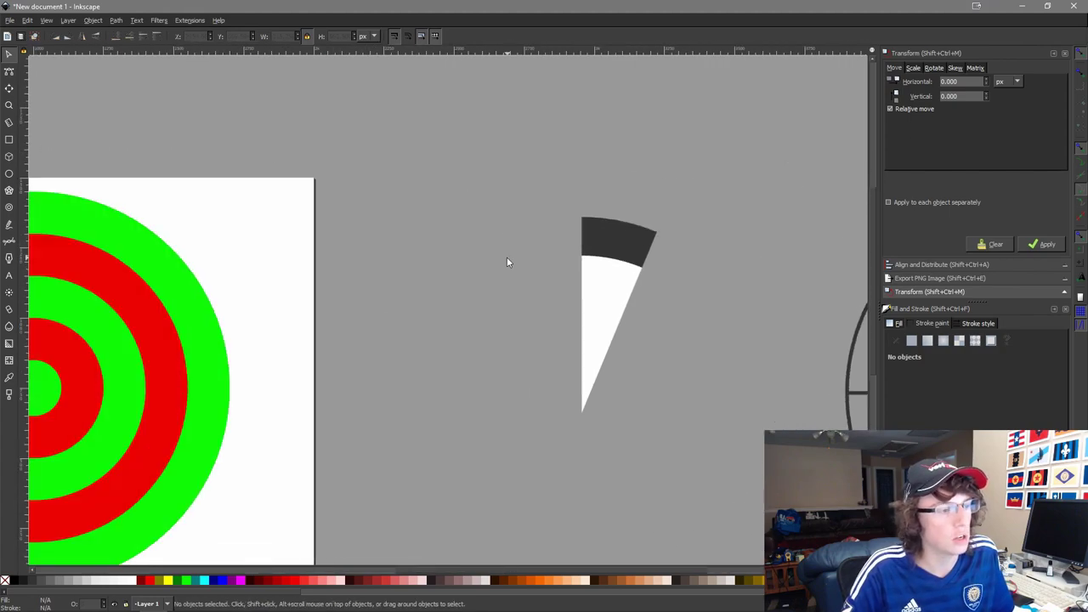
pyautogui.keyDown('ctrl'); pyautogui.scroll(-2, 506, 256); pyautogui.keyUp('ctrl')
pyautogui.moveTo(602, 293); pyautogui.dragTo(531, 271)
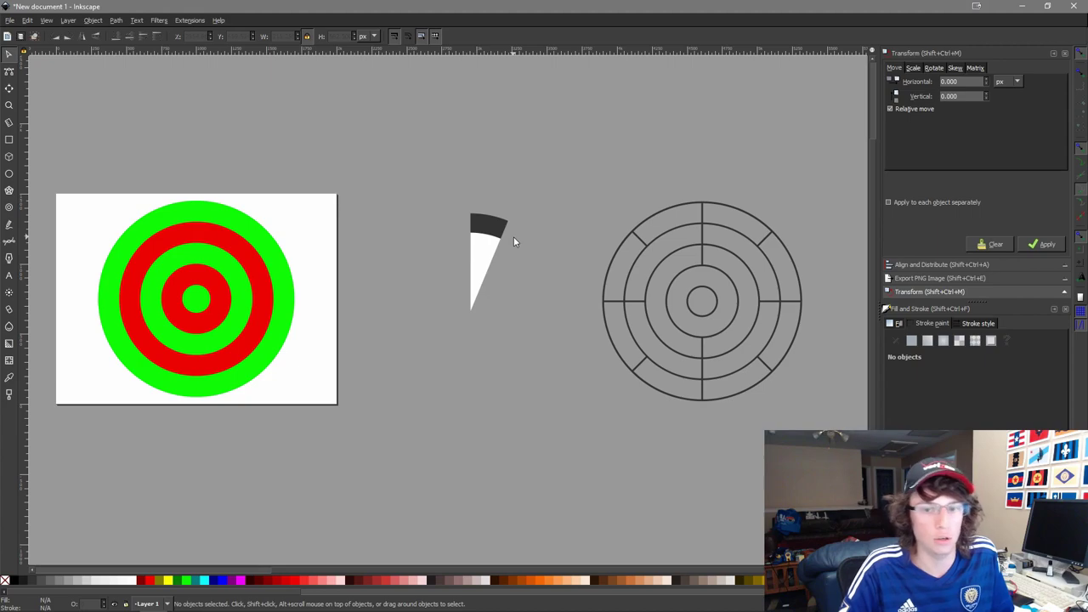
pyautogui.keyDown('ctrl'); pyautogui.scroll(1, 391, 182); pyautogui.keyUp('ctrl')
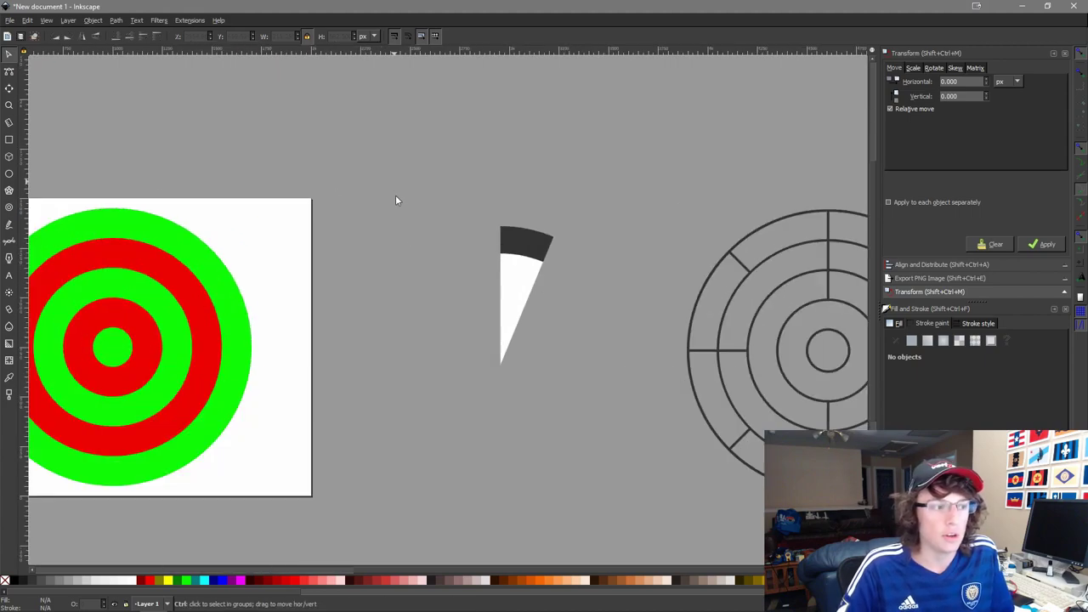
pyautogui.moveTo(588, 261); pyautogui.dragTo(500, 247)
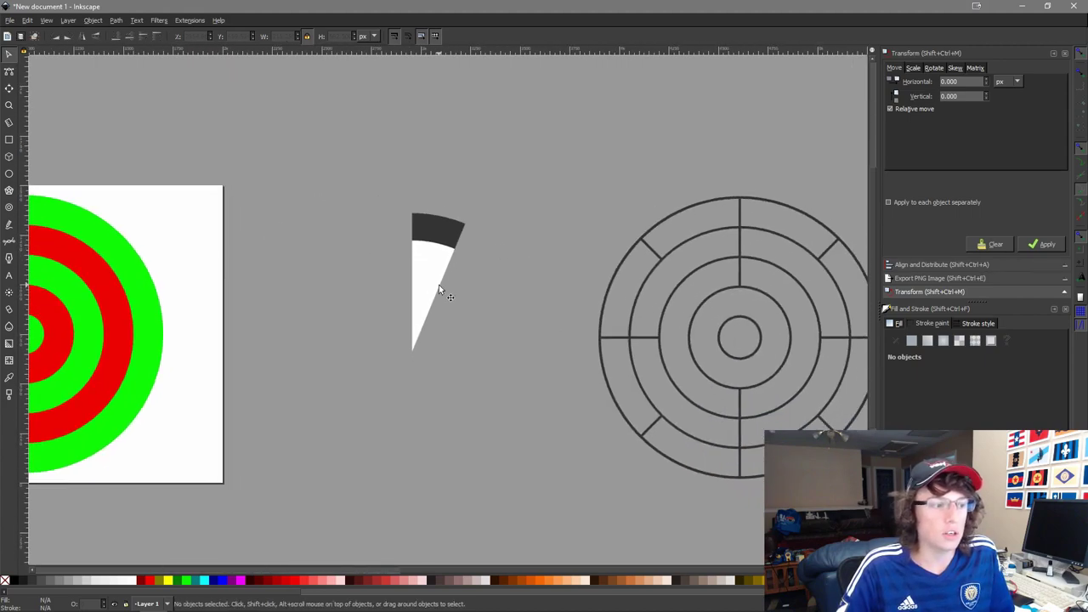
# Draw a circle about 197 px wide beside the tip of the white segment and make it a whole ellipse.
pyautogui.click(9, 173)
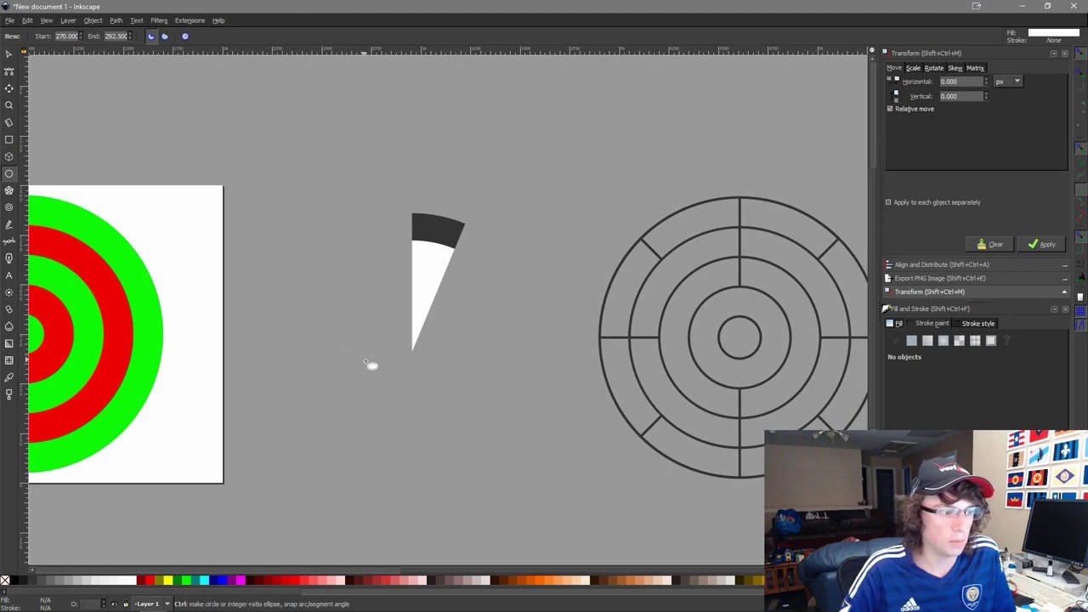
pyautogui.moveTo(347, 350); pyautogui.dragTo(383, 400)
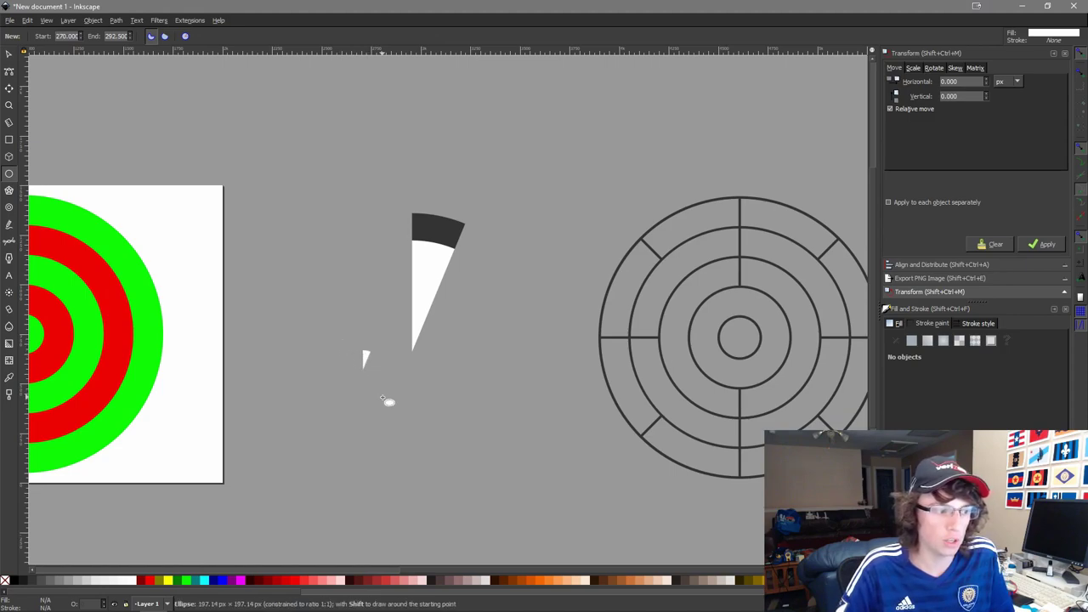
pyautogui.click(184, 36)
pyautogui.click(9, 54)
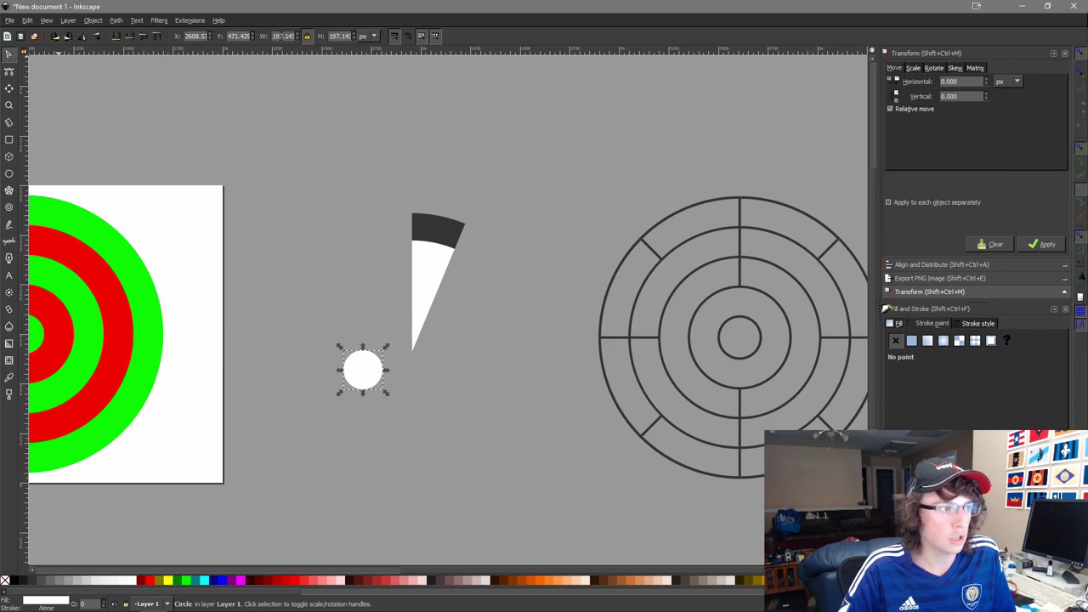
# Set the small circle's width and height to 100 px and fill it magenta.
pyautogui.moveTo(271, 35); pyautogui.dragTo(356, 36)
pyautogui.write('100')
pyautogui.press('Return')
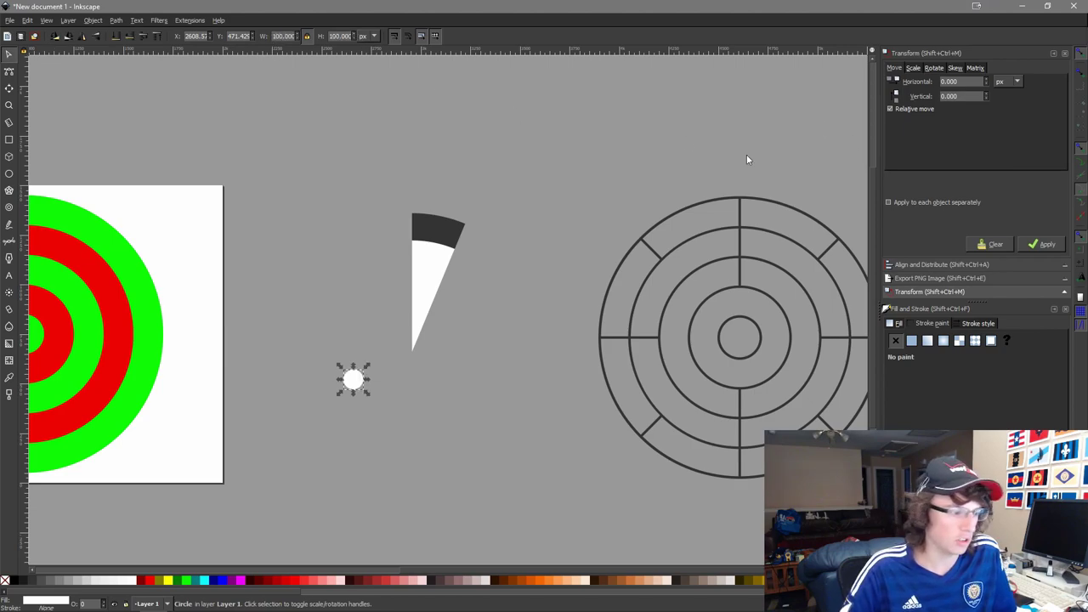
pyautogui.click(242, 580)
pyautogui.click(390, 478)
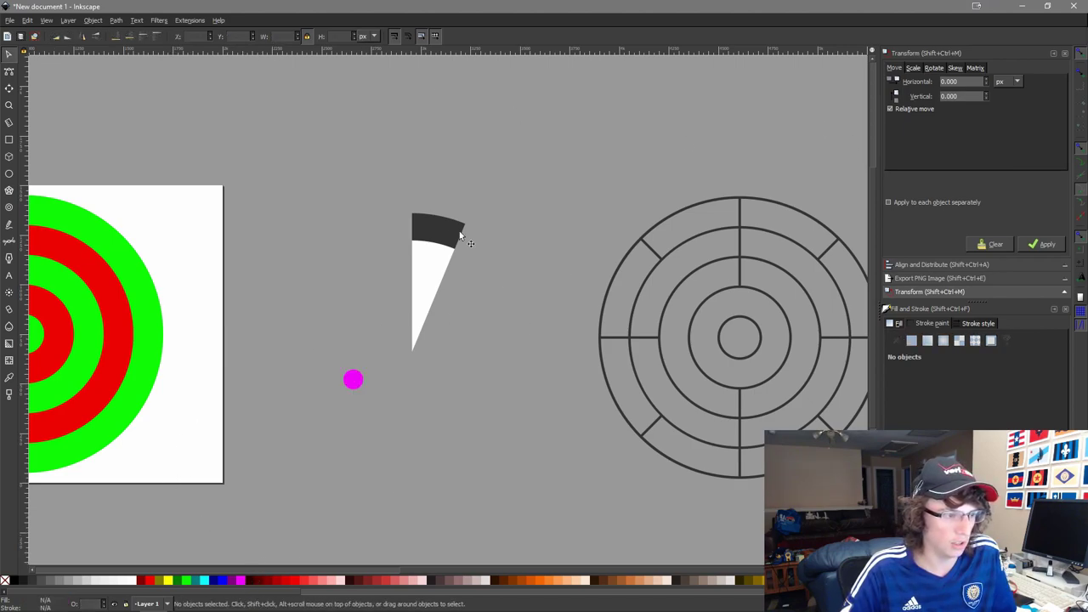
# Turn a duplicate of the dark segment into a whole circle with a flat-color stroke and no fill.
pyautogui.click(443, 225)
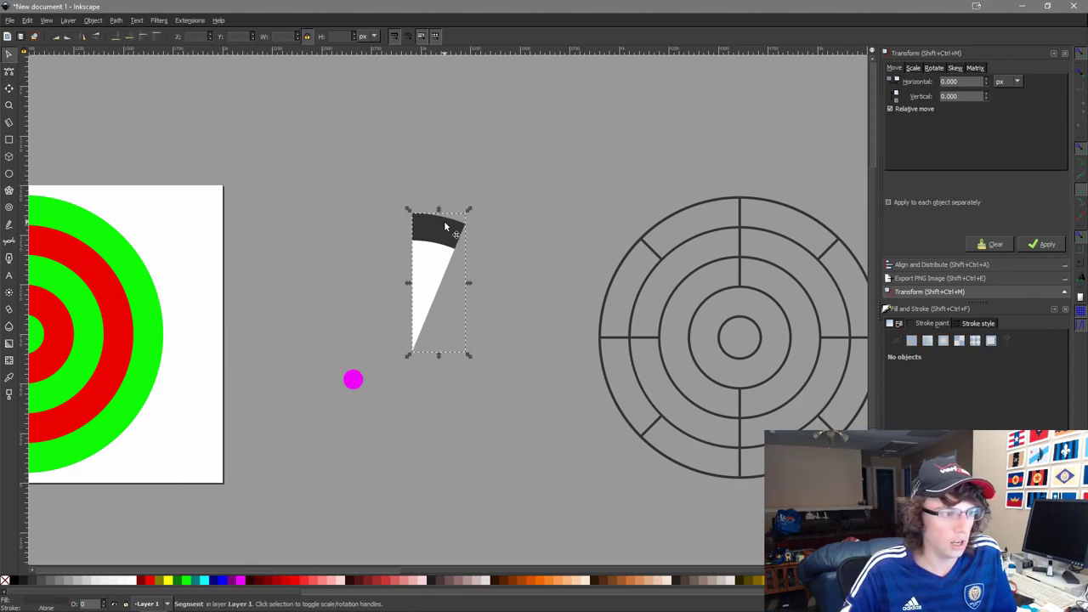
pyautogui.click(13, 175)
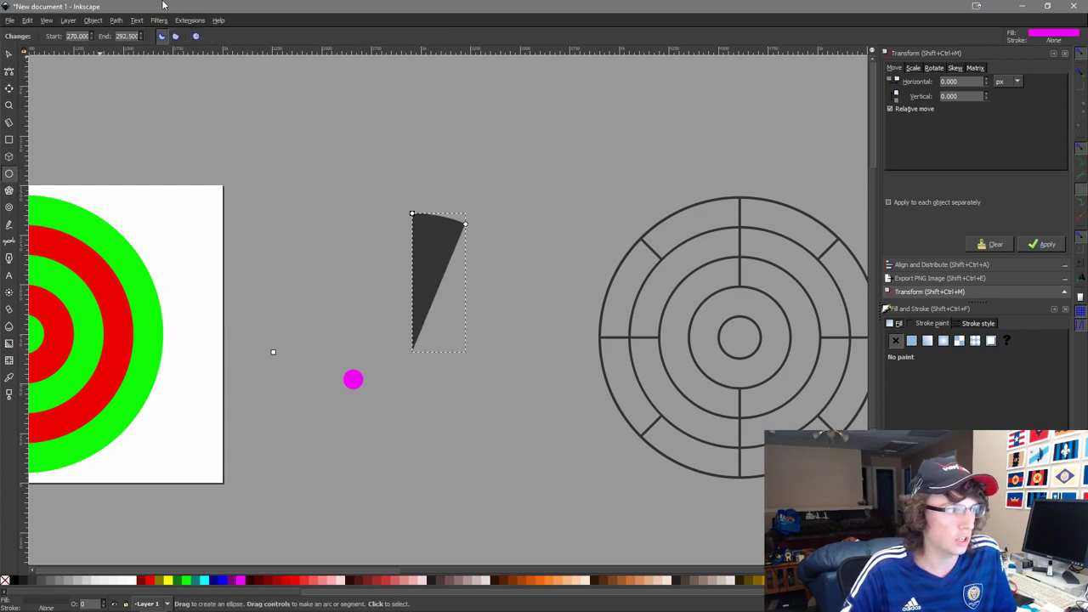
pyautogui.click(197, 36)
pyautogui.press('s')
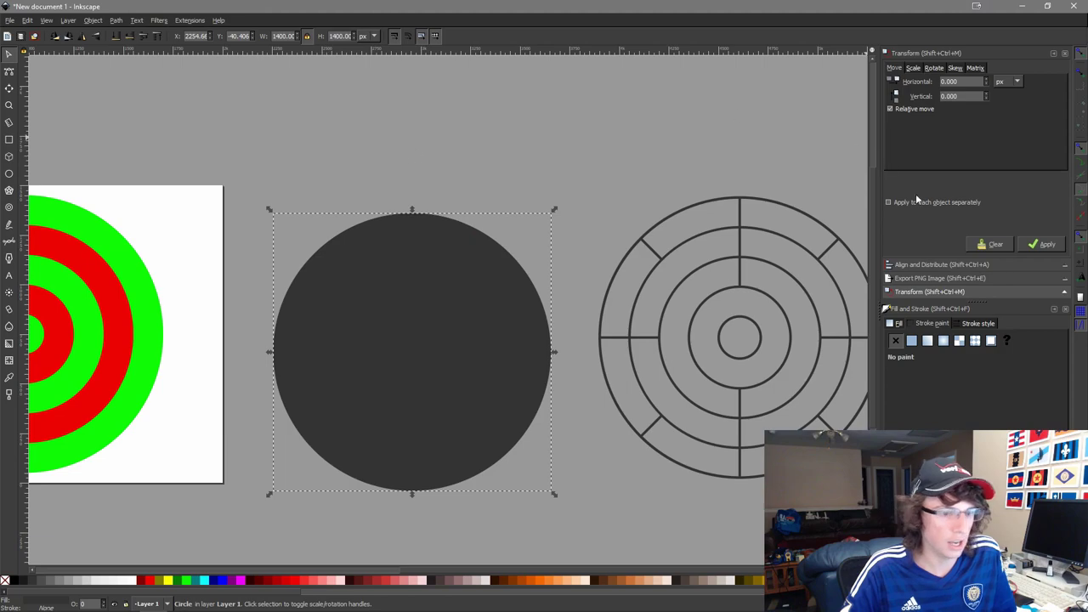
pyautogui.click(911, 340)
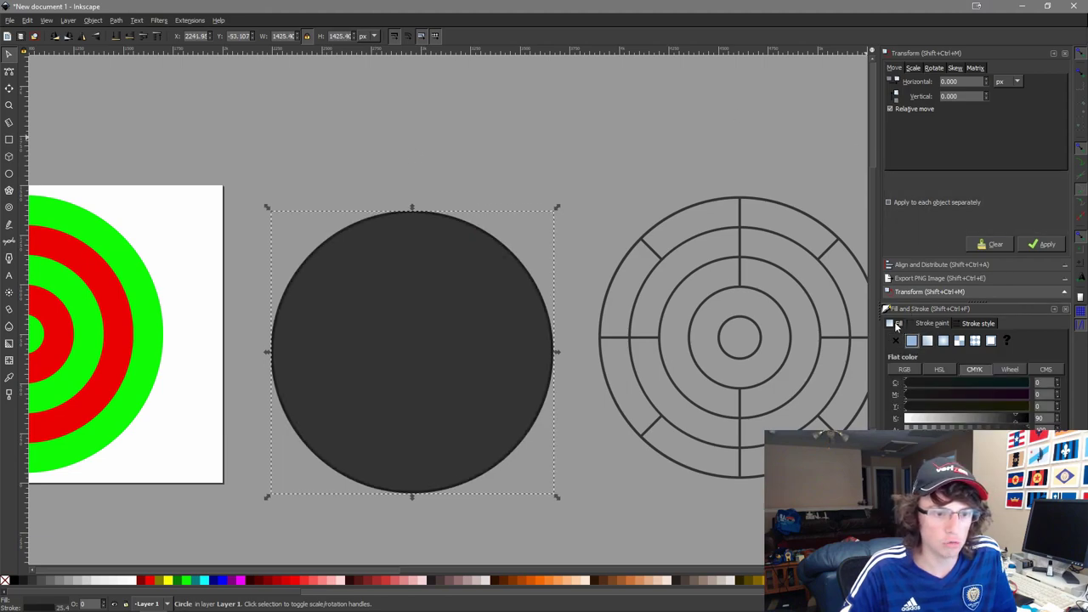
pyautogui.click(898, 323)
pyautogui.click(896, 340)
pyautogui.click(536, 222)
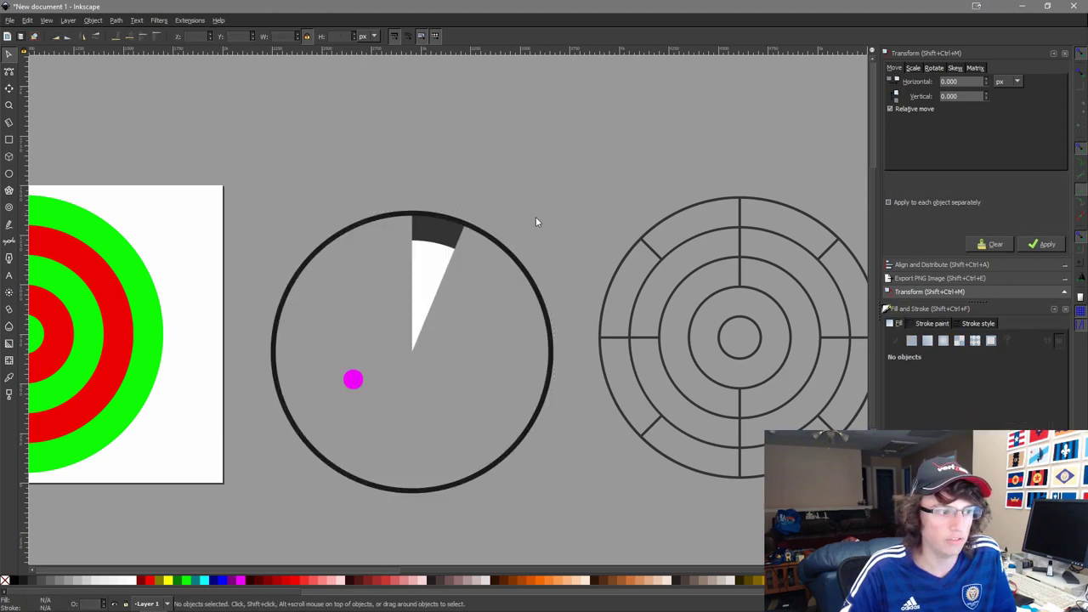
# Center the magenta circle horizontally and vertically on the large outlined circle.
pyautogui.click(505, 250)
pyautogui.click(351, 379)
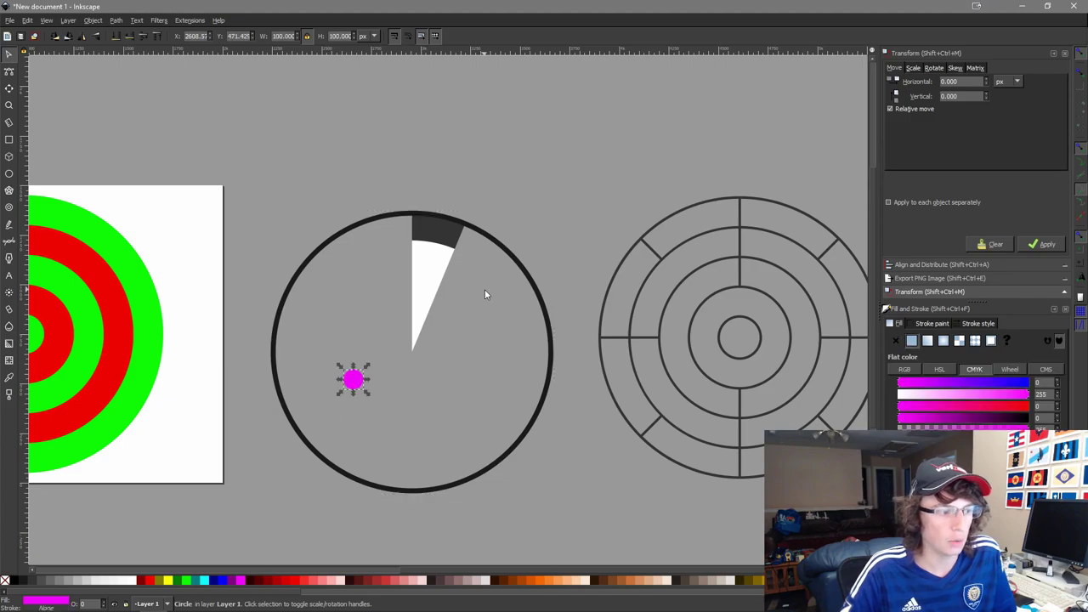
pyautogui.keyDown('shift'); pyautogui.click(483, 234); pyautogui.keyUp('shift')
pyautogui.hotkey('ctrl', 'alt', 'h')
pyautogui.hotkey('ctrl', 'alt', 't')
pyautogui.click(554, 195)
pyautogui.click(501, 245)
pyautogui.click(500, 212)
pyautogui.scroll(2, 500, 212)
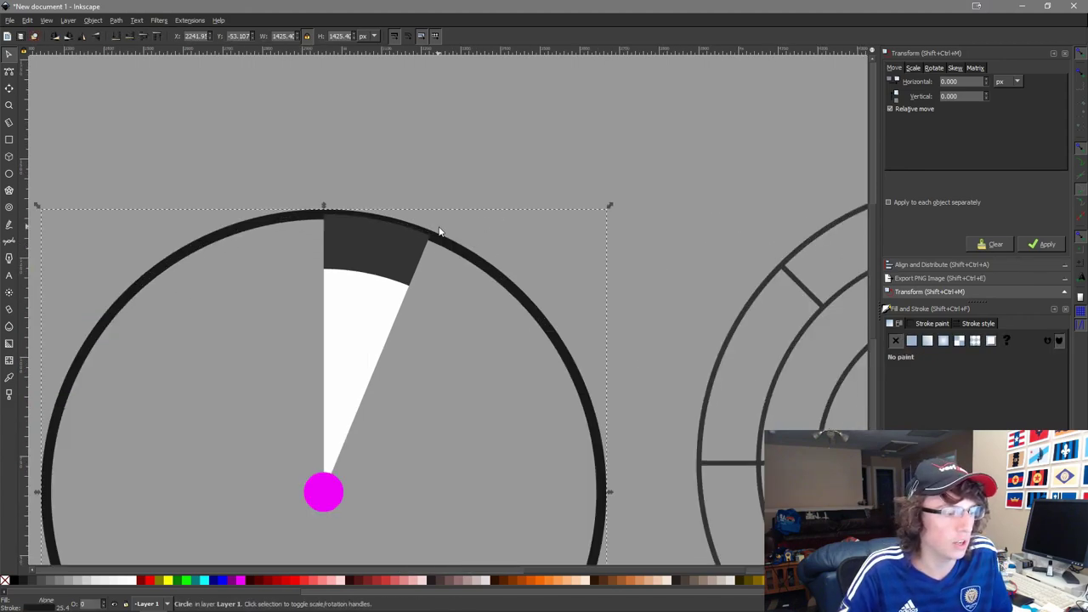
pyautogui.click(336, 502)
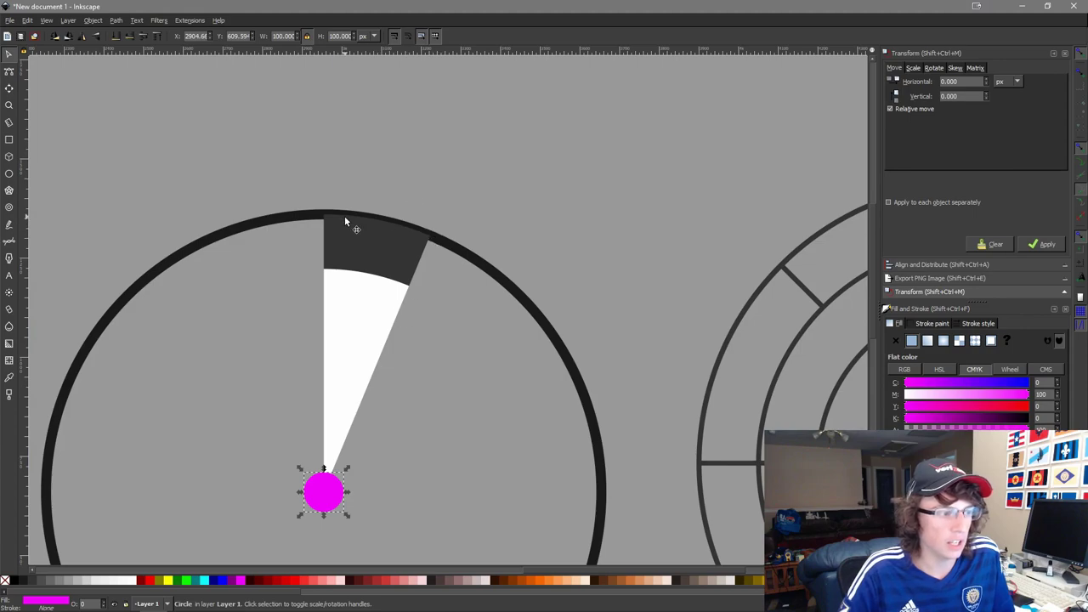
# Set the outlined circle's width and height to 1500 px and center it on the magenta circle.
pyautogui.scroll(-4, 345, 287)
pyautogui.click(529, 193)
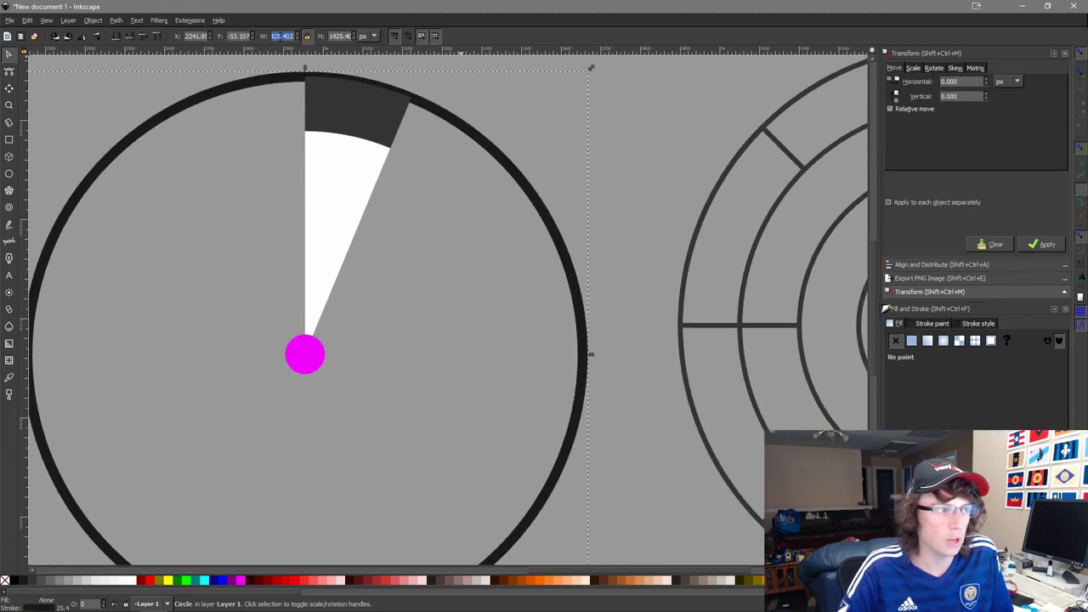
pyautogui.write('15')
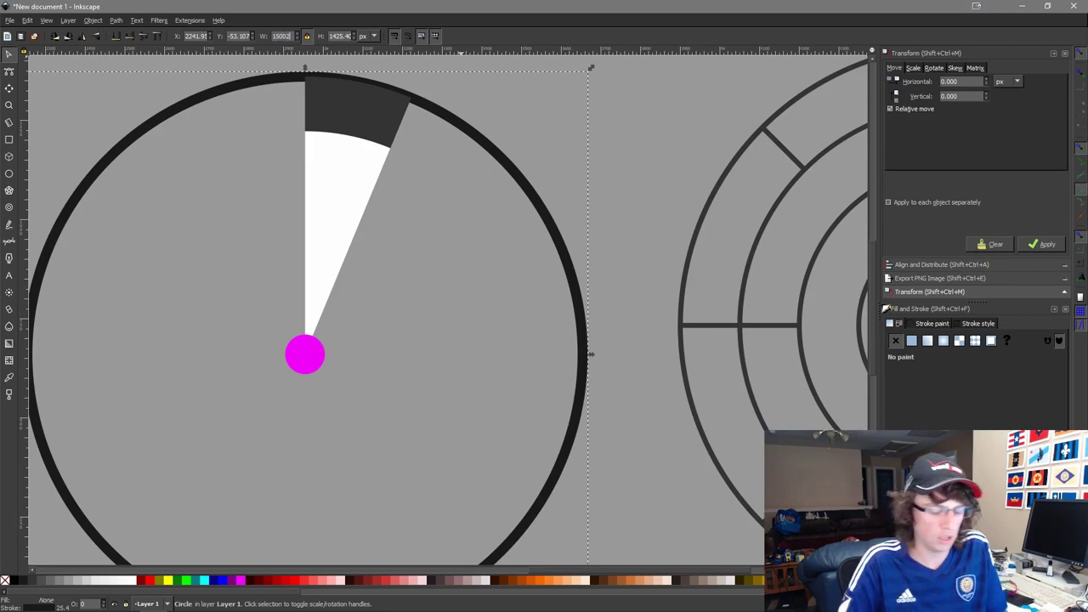
pyautogui.write('00')
pyautogui.press('Return')
pyautogui.keyDown('shift'); pyautogui.click(294, 371); pyautogui.keyUp('shift')
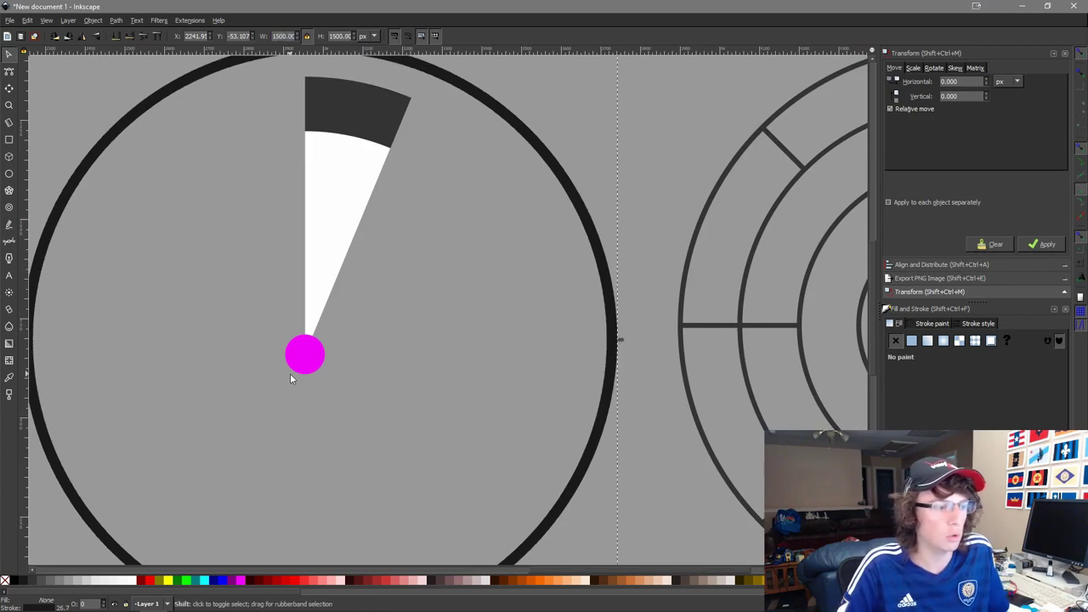
pyautogui.click(458, 336)
# Subtract the white segment from the dark segment with the Difference path operation.
pyautogui.moveTo(428, 273); pyautogui.dragTo(599, 294)
pyautogui.scroll(-2, 599, 294)
pyautogui.scroll(3, 599, 294)
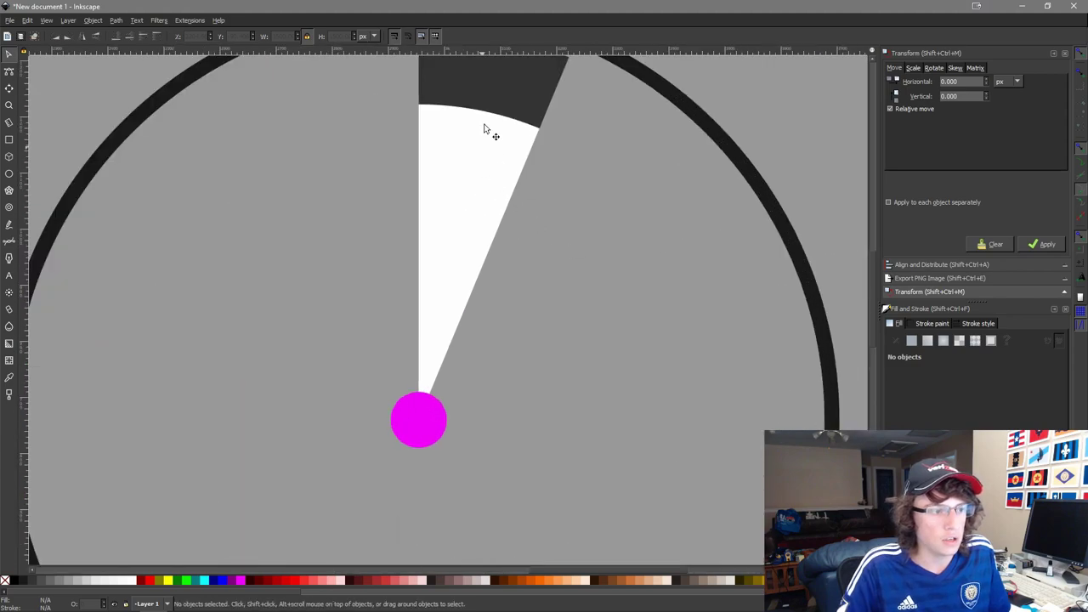
pyautogui.click(489, 98)
pyautogui.scroll(2, 502, 238)
pyautogui.keyDown('shift'); pyautogui.click(497, 278); pyautogui.keyUp('shift')
pyautogui.click(117, 20)
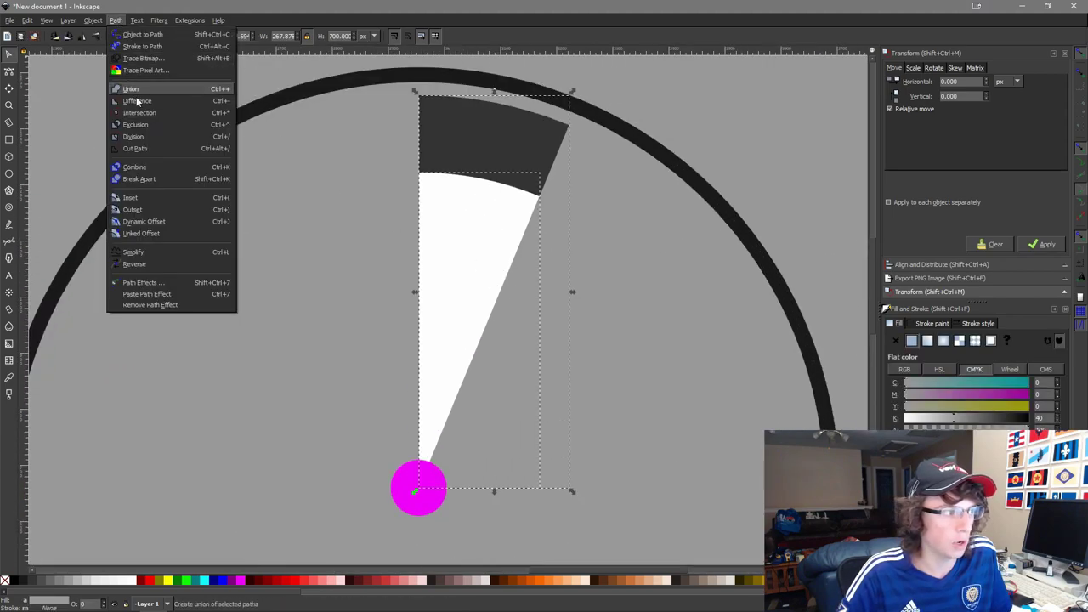
pyautogui.click(141, 105)
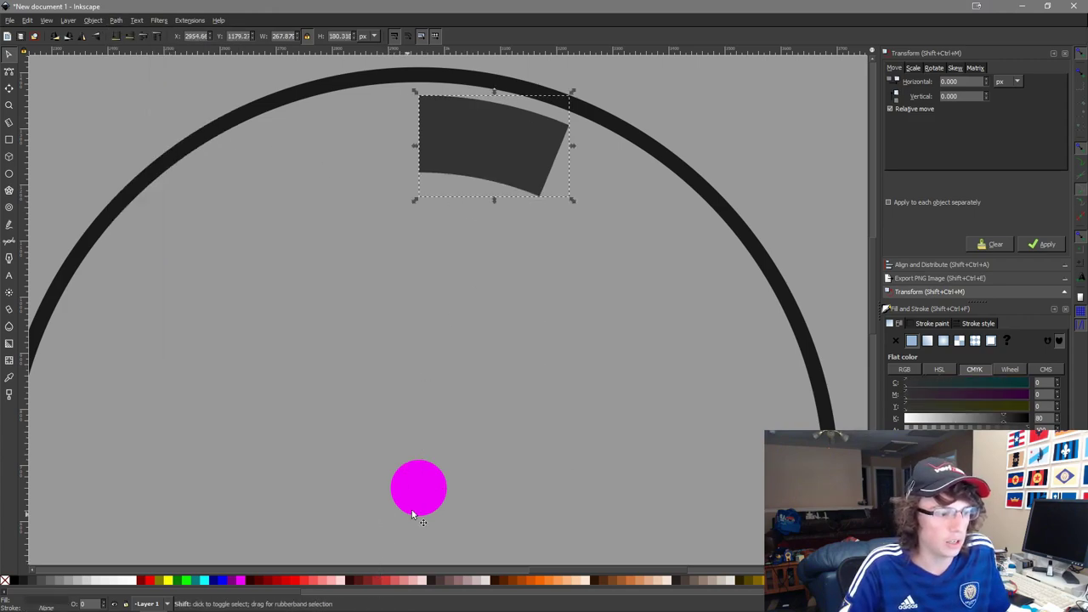
# Group the 1500 px outlined circle with the magenta center circle.
pyautogui.click(708, 215)
pyautogui.keyDown('shift'); pyautogui.click(424, 479); pyautogui.keyUp('shift')
pyautogui.hotkey('ctrl', 'g')
# Group a duplicate of the ring segment with the outlined circle and rotate the group 22.5 degrees counterclockwise.
pyautogui.click(535, 163)
pyautogui.keyDown('shift'); pyautogui.click(588, 125); pyautogui.keyUp('shift')
pyautogui.hotkey('ctrl', 'g')
pyautogui.click(936, 68)
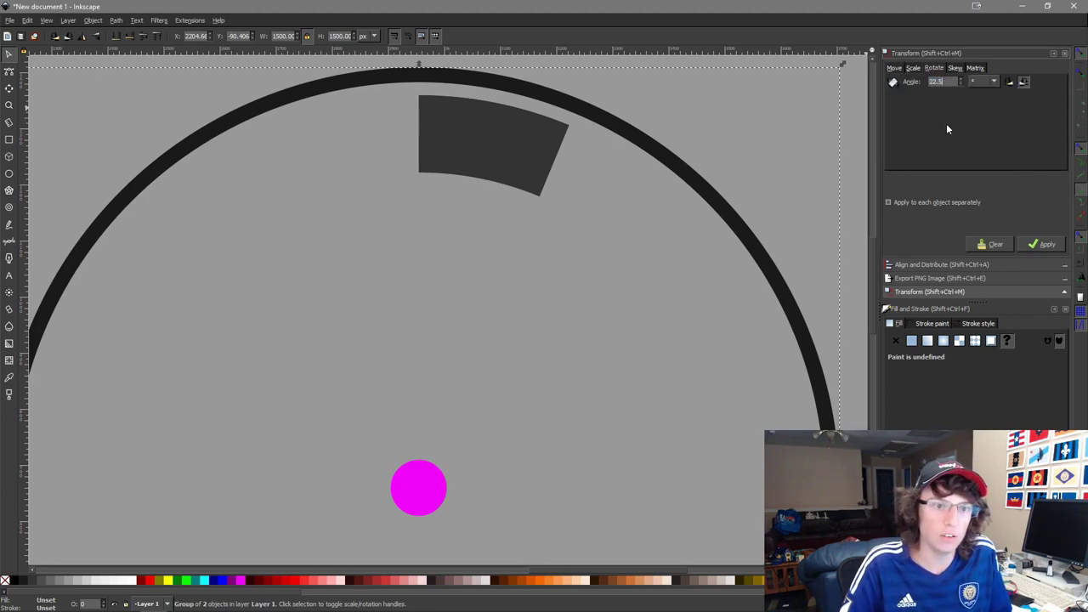
pyautogui.click(1010, 81)
pyautogui.click(1025, 242)
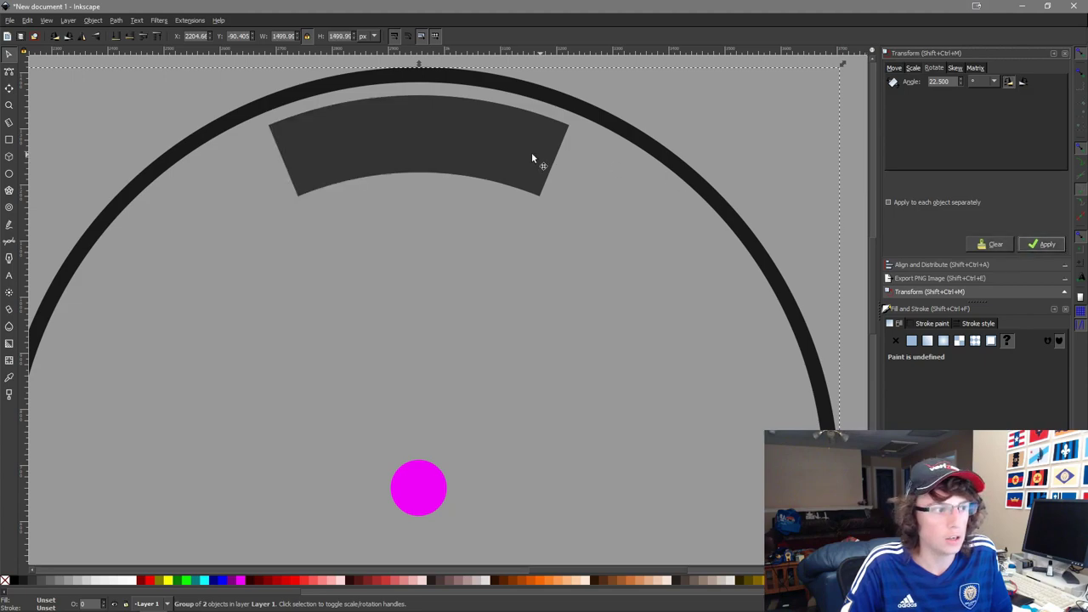
# Add three more ring segments by repeatedly grouping a duplicate of the original segment with the rotated group and rotating it 22.5 degrees counterclockwise.
pyautogui.click(524, 158)
pyautogui.keyDown('shift'); pyautogui.click(347, 161); pyautogui.keyUp('shift')
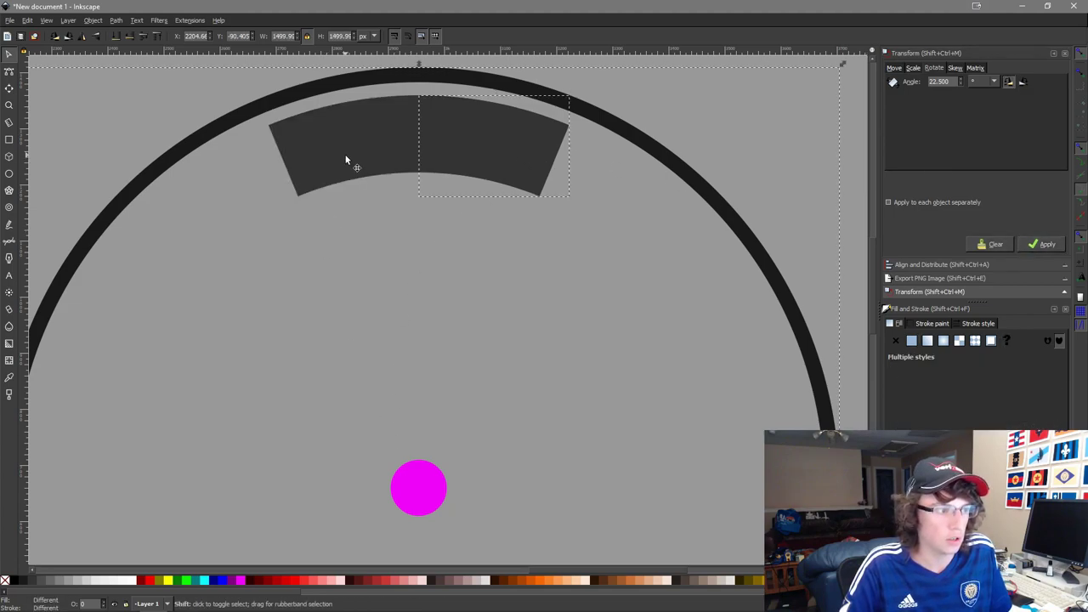
pyautogui.click(1042, 244)
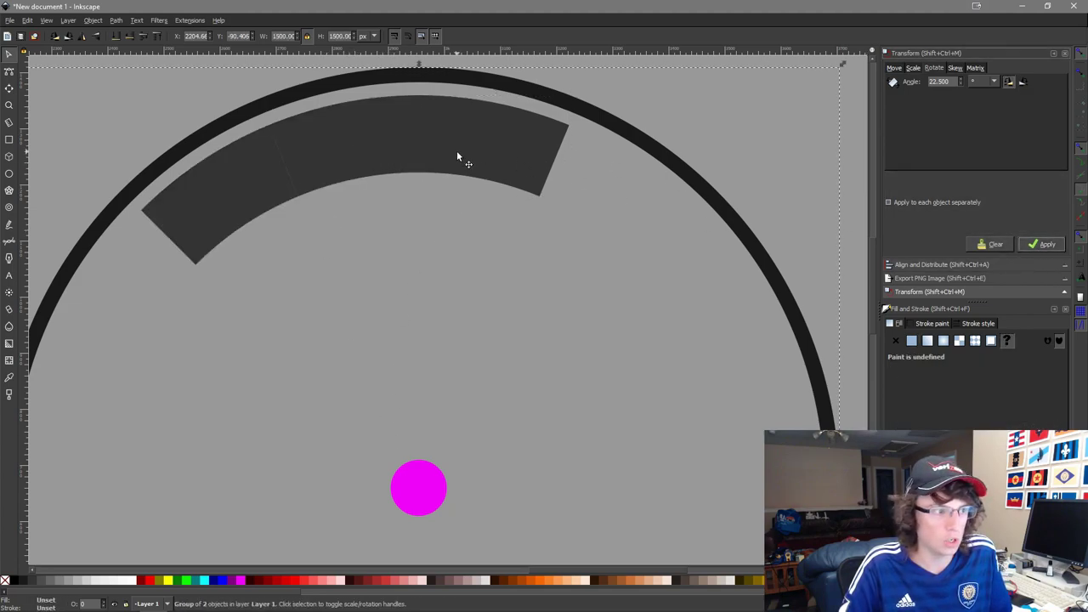
pyautogui.click(502, 166)
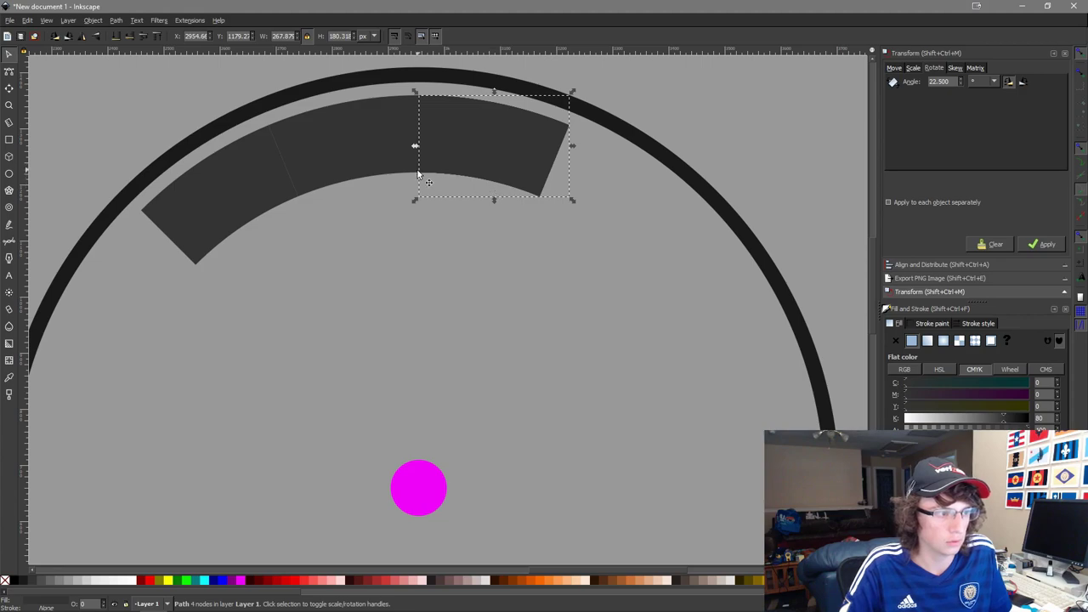
pyautogui.keyDown('shift'); pyautogui.click(377, 146); pyautogui.keyUp('shift')
pyautogui.keyDown('shift'); pyautogui.click(386, 138); pyautogui.keyUp('shift')
pyautogui.keyDown('shift'); pyautogui.click(570, 205); pyautogui.keyUp('shift')
pyautogui.hotkey('ctrl', 'g')
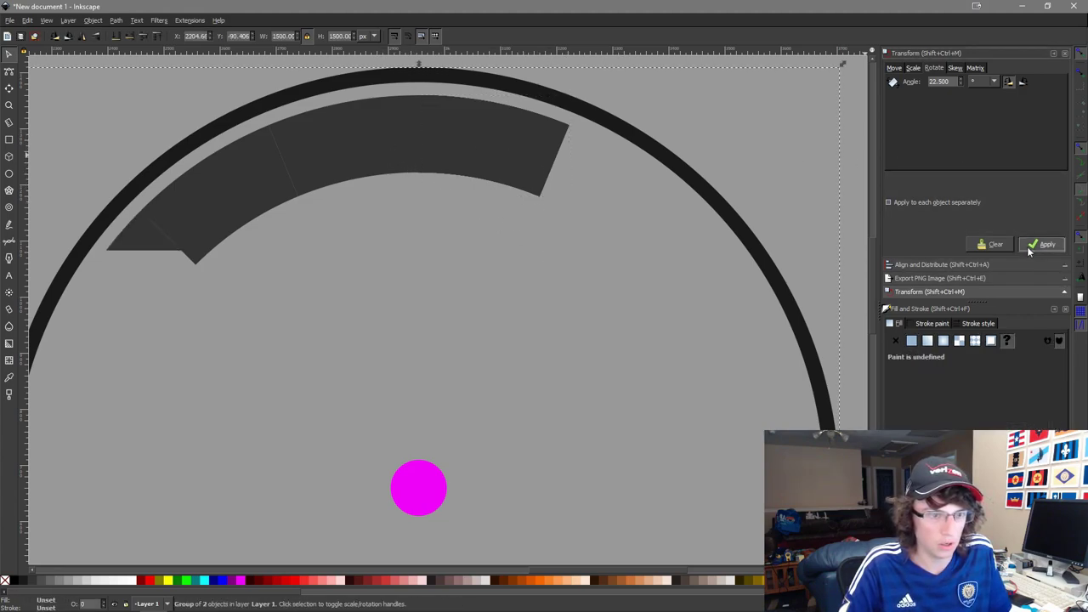
pyautogui.click(496, 136)
pyautogui.keyDown('shift'); pyautogui.click(387, 132); pyautogui.keyUp('shift')
pyautogui.hotkey('ctrl', 'g')
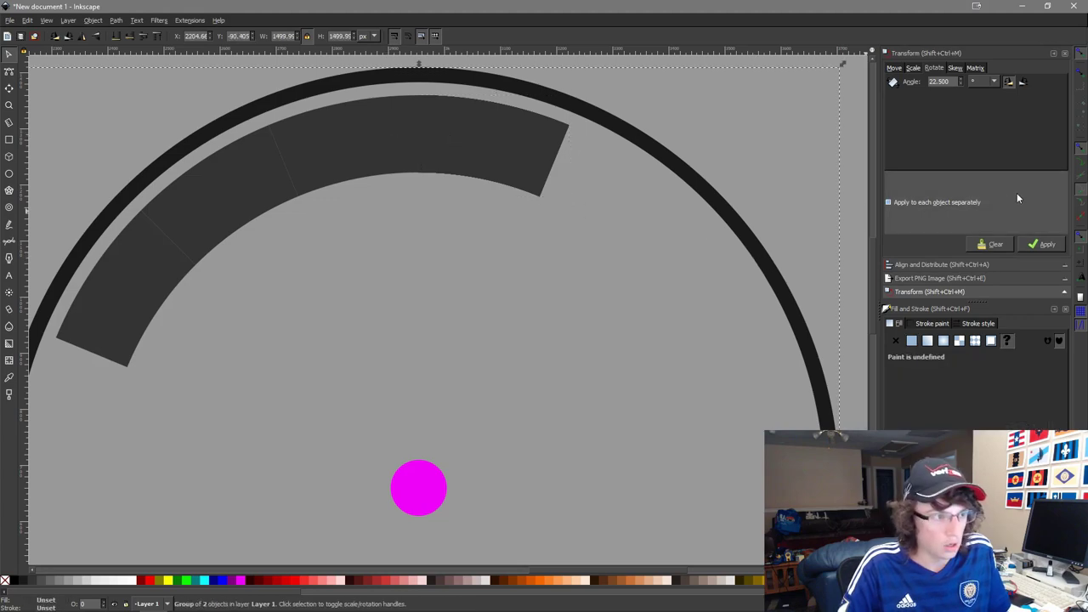
pyautogui.click(1043, 244)
# Extend the ring from the nine o'clock position by three more segments, grouping each duplicate with the rotated group and rotating 22.5 degrees counterclockwise.
pyautogui.click(476, 147)
pyautogui.keyDown('shift'); pyautogui.click(303, 142); pyautogui.keyUp('shift')
pyautogui.hotkey('ctrl', 'g')
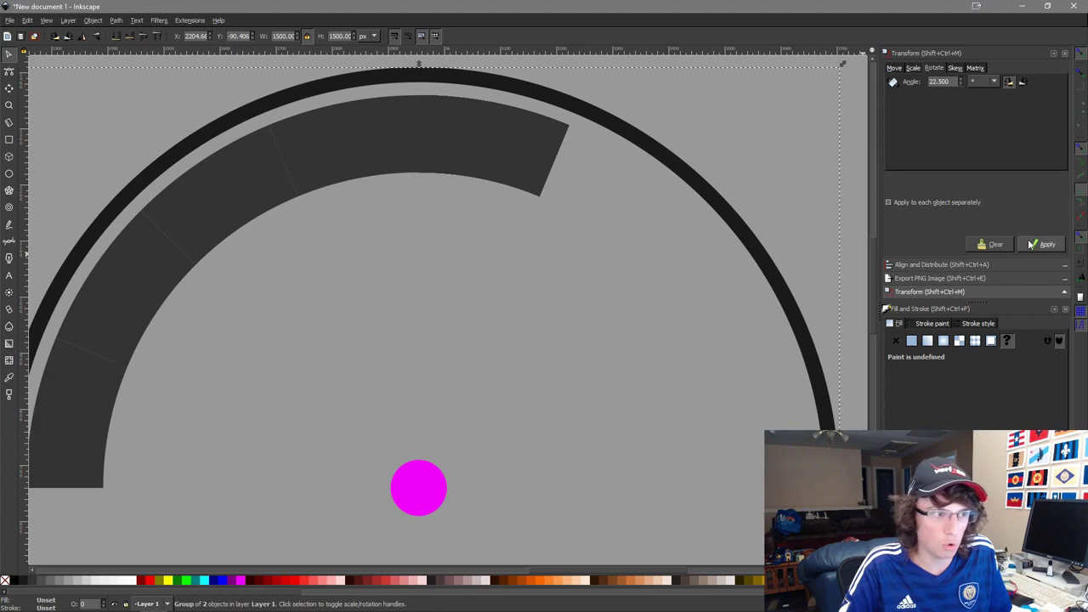
pyautogui.click(1030, 244)
pyautogui.click(449, 114)
pyautogui.keyDown('shift'); pyautogui.click(336, 127); pyautogui.keyUp('shift')
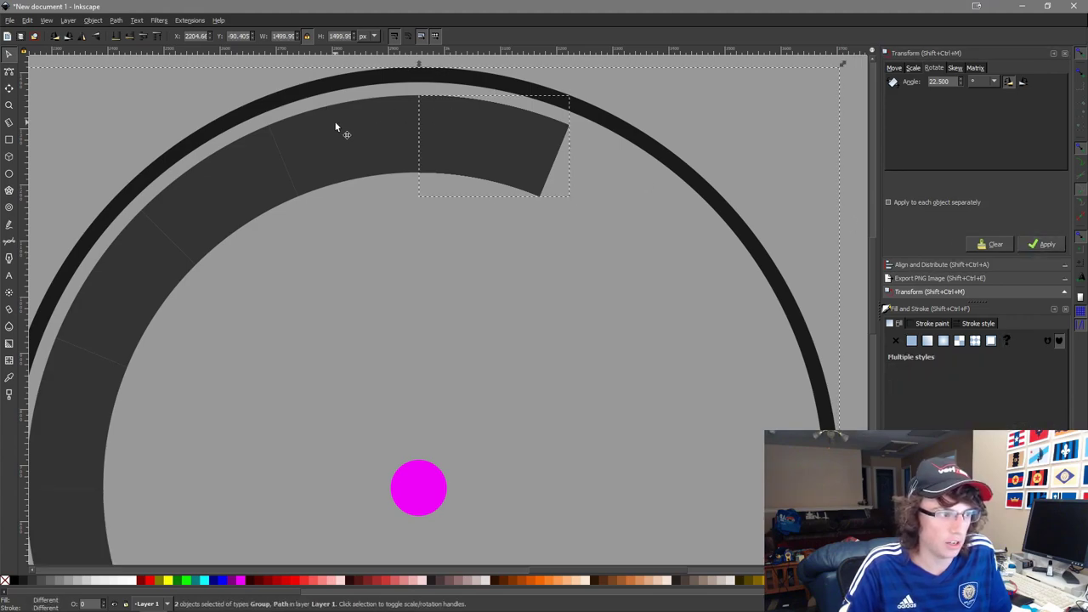
pyautogui.hotkey('ctrl', 'g')
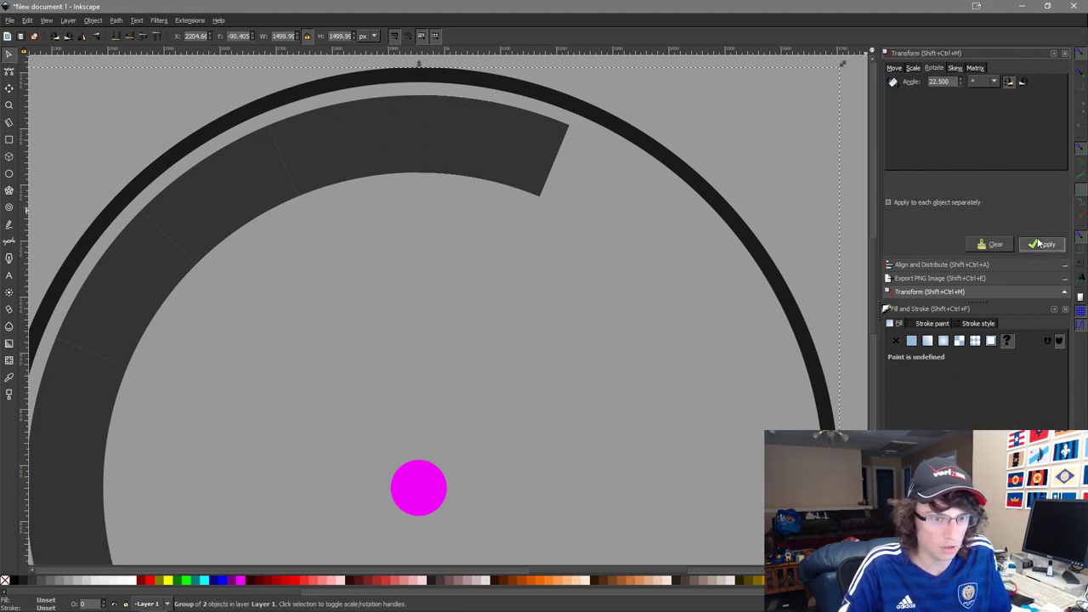
pyautogui.click(1039, 244)
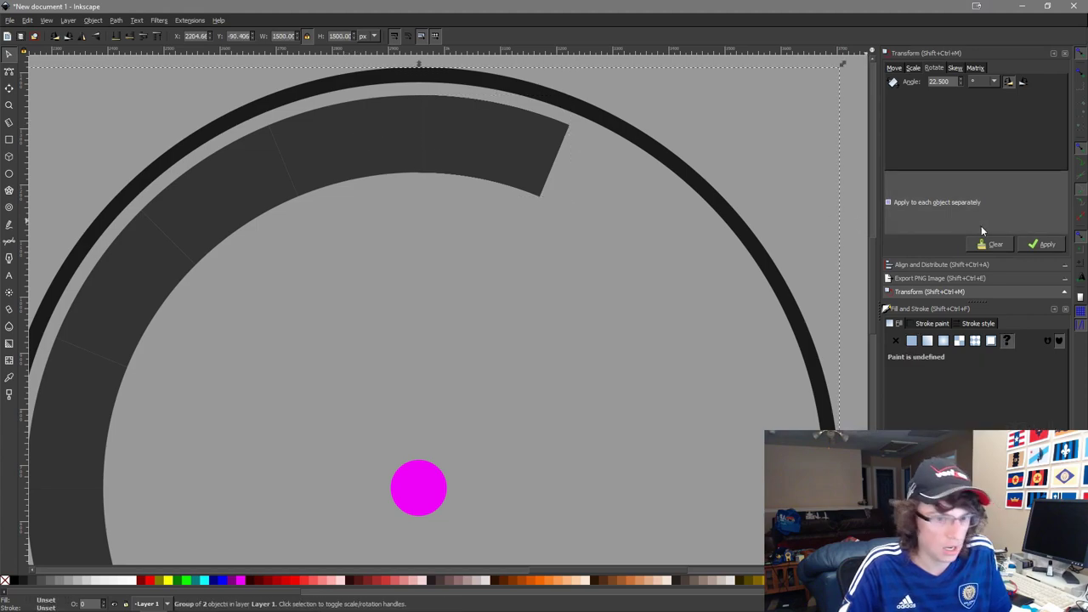
pyautogui.click(1046, 244)
# Carry the ring past the six o'clock position with two more grouped segment duplicates, each rotated 22.5 degrees counterclockwise.
pyautogui.click(462, 127)
pyautogui.keyDown('shift'); pyautogui.click(363, 130); pyautogui.keyUp('shift')
pyautogui.hotkey('ctrl', 'g')
pyautogui.keyDown('ctrl'); pyautogui.keyDown('shift'); pyautogui.click(330, 167); pyautogui.keyUp('shift'); pyautogui.keyUp('ctrl')
pyautogui.keyDown('shift'); pyautogui.click(330, 167); pyautogui.keyUp('shift')
pyautogui.hotkey('ctrl', 'g')
pyautogui.click(1041, 247)
pyautogui.click(1043, 244)
# Extend the ring to the three o'clock position with three more grouped segment duplicates, rotating the group 22.5 degrees counterclockwise each time.
pyautogui.keyDown('ctrl'); pyautogui.scroll(-2, 712, 262); pyautogui.keyUp('ctrl')
pyautogui.hotkey('ctrl', 'shift', 'g')
pyautogui.keyDown('shift'); pyautogui.click(529, 188); pyautogui.keyUp('shift')
pyautogui.hotkey('ctrl', 'd')
pyautogui.keyDown('shift'); pyautogui.click(522, 186); pyautogui.keyUp('shift')
pyautogui.hotkey('ctrl', 'g')
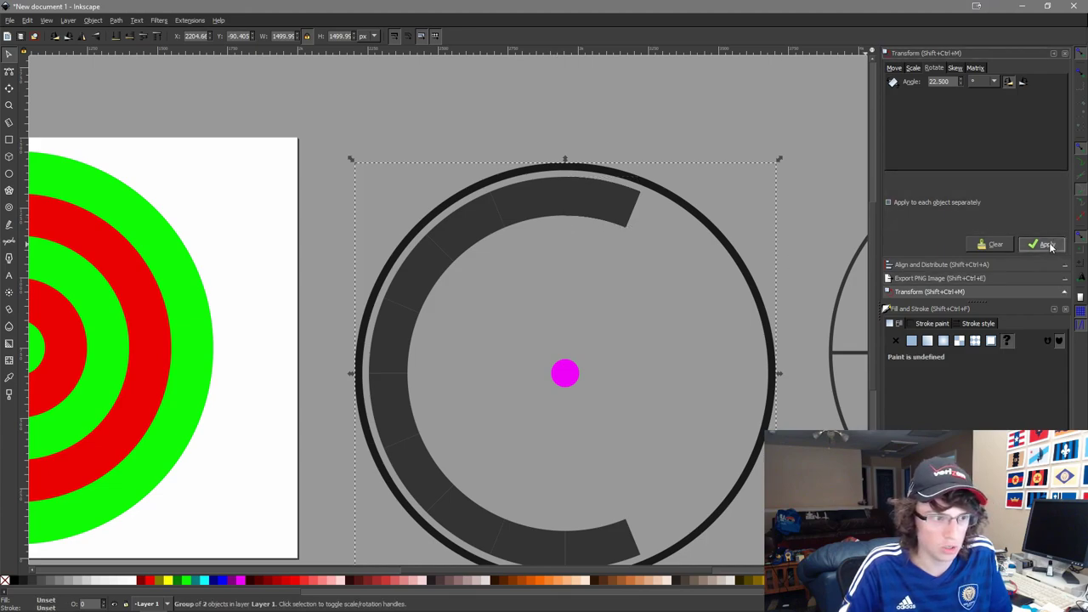
pyautogui.click(1043, 245)
pyautogui.click(631, 204)
pyautogui.click(525, 198)
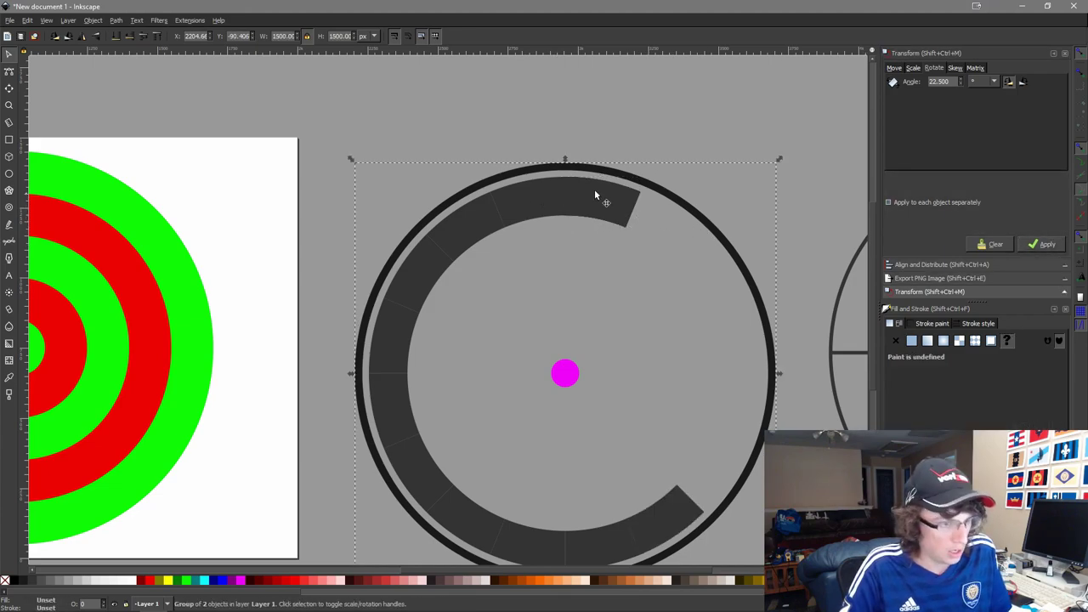
pyautogui.click(1042, 245)
pyautogui.keyDown('ctrl'); pyautogui.click(549, 204); pyautogui.keyUp('ctrl')
pyautogui.click(541, 204)
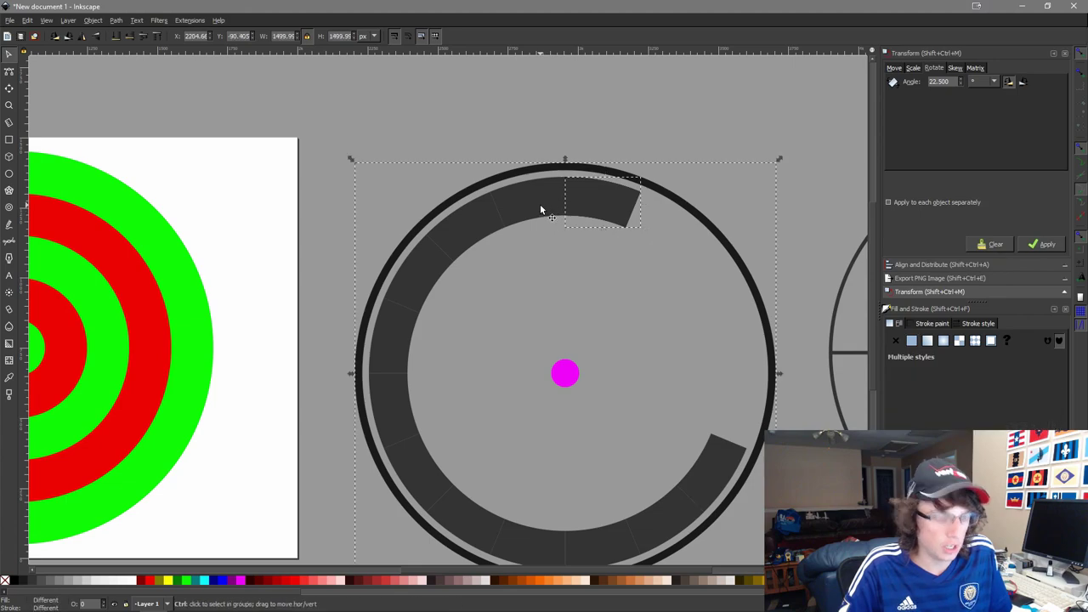
pyautogui.click(1042, 244)
# Close the ring from the three o'clock position with three more grouped segment duplicates, each rotated 22.5 degrees counterclockwise.
pyautogui.keyDown('ctrl'); pyautogui.click(608, 196); pyautogui.keyUp('ctrl')
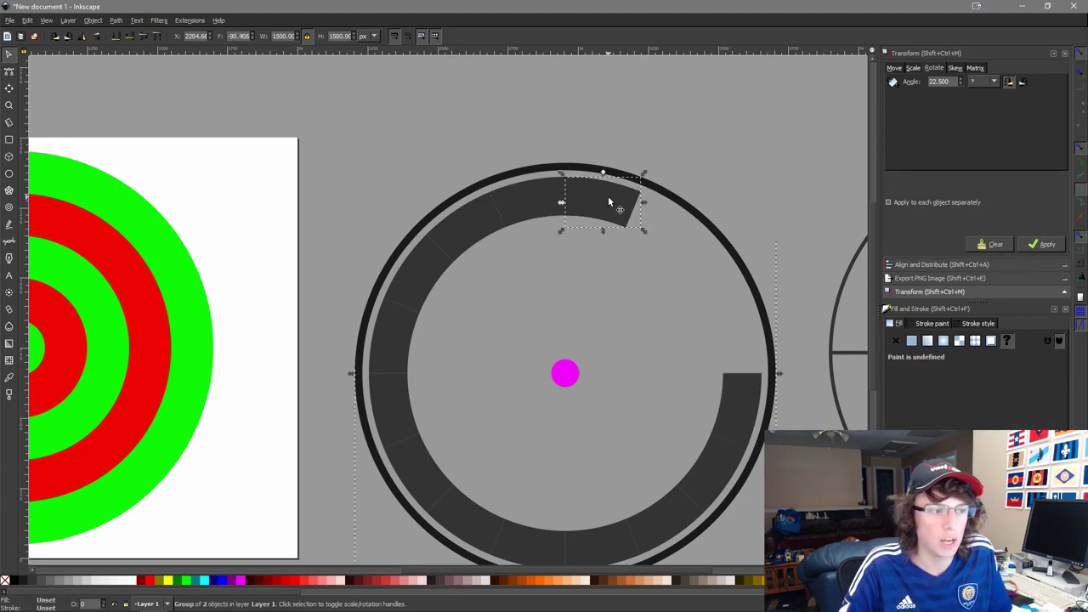
pyautogui.click(554, 197)
pyautogui.click(1042, 245)
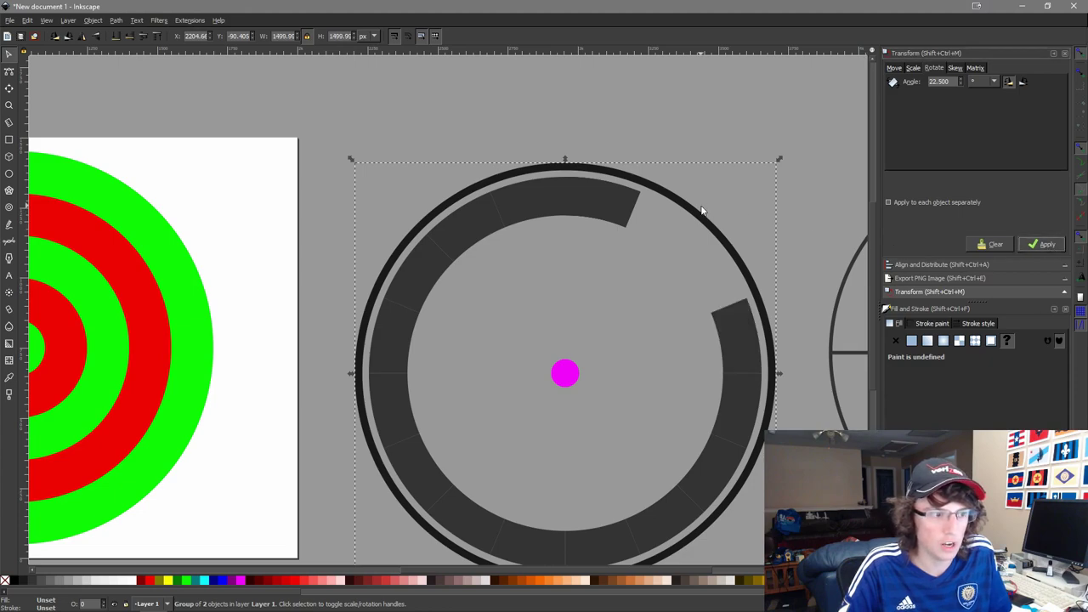
pyautogui.keyDown('ctrl'); pyautogui.click(627, 209); pyautogui.keyUp('ctrl')
pyautogui.click(537, 213)
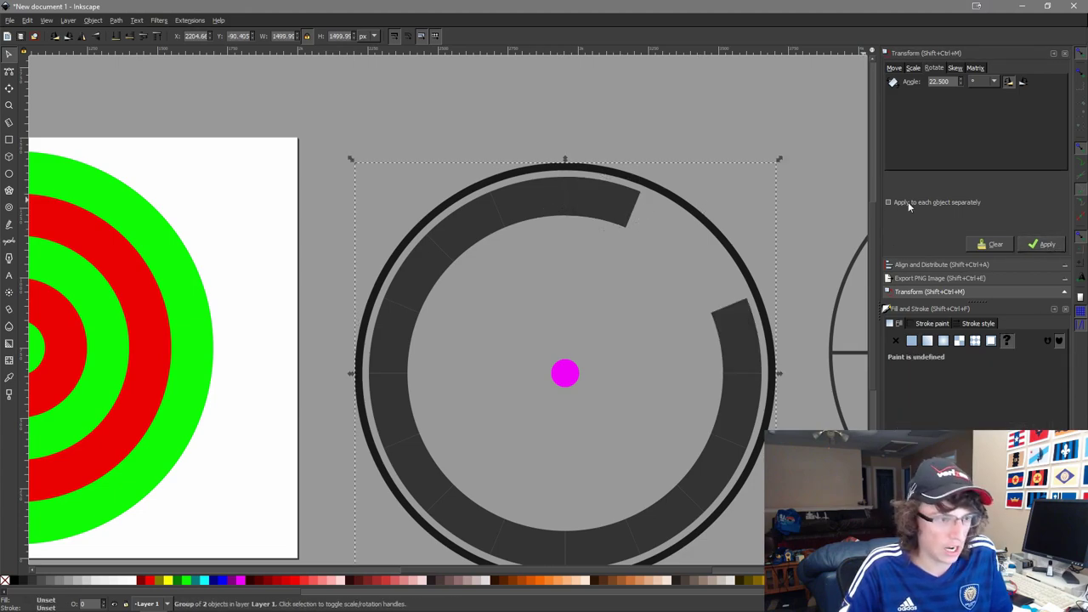
pyautogui.click(1042, 245)
pyautogui.keyDown('ctrl'); pyautogui.click(623, 201); pyautogui.keyUp('ctrl')
pyautogui.click(533, 204)
pyautogui.click(1035, 245)
# Ungroup the nested ring repeatedly until every segment is a separate object, and clear the selection.
pyautogui.keyDown('ctrl'); pyautogui.click(592, 200); pyautogui.keyUp('ctrl')
pyautogui.click(522, 194)
pyautogui.scroll(-2, 581, 208)
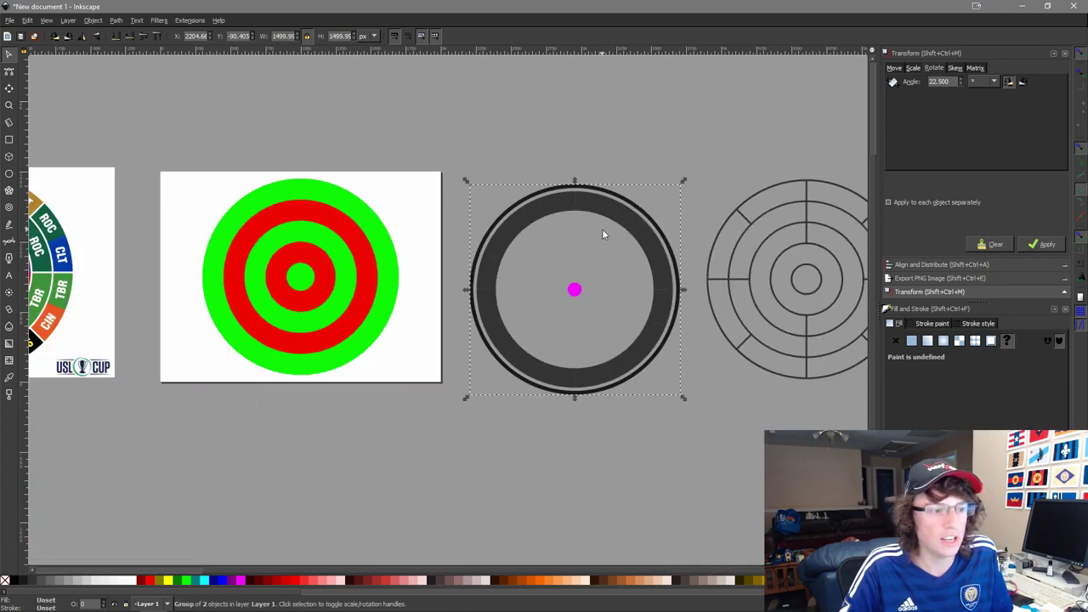
pyautogui.hotkey('ctrl', 'shift', 'g')
pyautogui.hotkey('ctrl', 'shift', 'g')
pyautogui.hotkey('ctrl', 'shift', 'g')
pyautogui.hotkey('ctrl', 'shift', 'g')
pyautogui.hotkey('ctrl', 'shift', 'g')
pyautogui.hotkey('ctrl', 'shift', 'g')
pyautogui.hotkey('ctrl', 'shift', 'g')
pyautogui.hotkey('ctrl', 'shift', 'g')
pyautogui.hotkey('ctrl', 'shift', 'g')
pyautogui.hotkey('ctrl', 'shift', 'g')
pyautogui.hotkey('ctrl', 'shift', 'g')
pyautogui.hotkey('ctrl', 'shift', 'g')
pyautogui.hotkey('ctrl', 'shift', 'g')
pyautogui.hotkey('ctrl', 'shift', 'g')
pyautogui.click(569, 168)
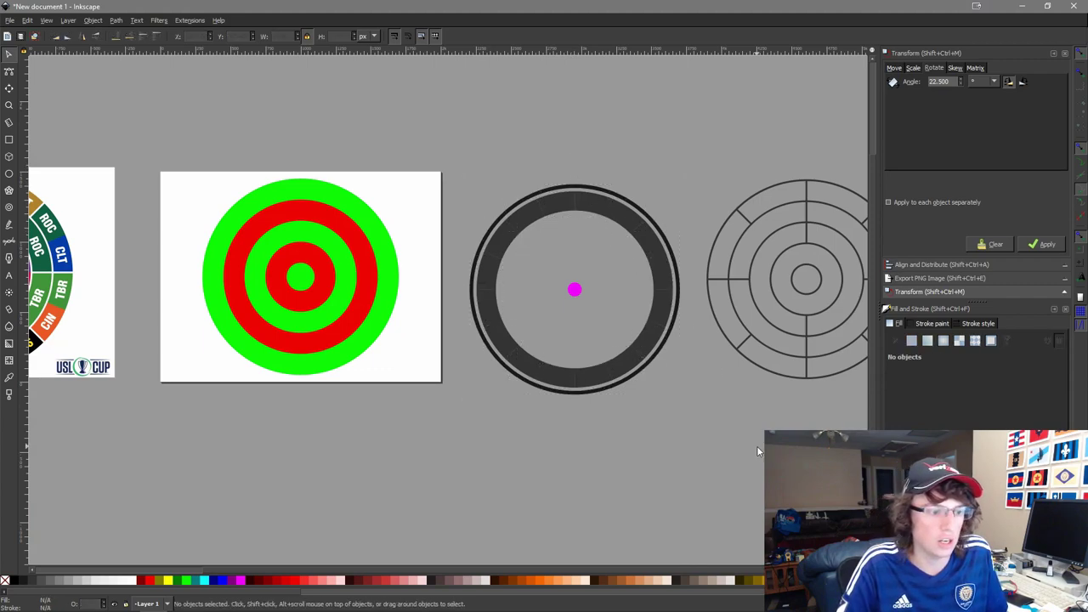
# Group all 16 ring segments together, leaving out the outlined circle and the magenta centre dot.
pyautogui.moveTo(731, 455); pyautogui.dragTo(433, 155)
pyautogui.scroll(3, 534, 158)
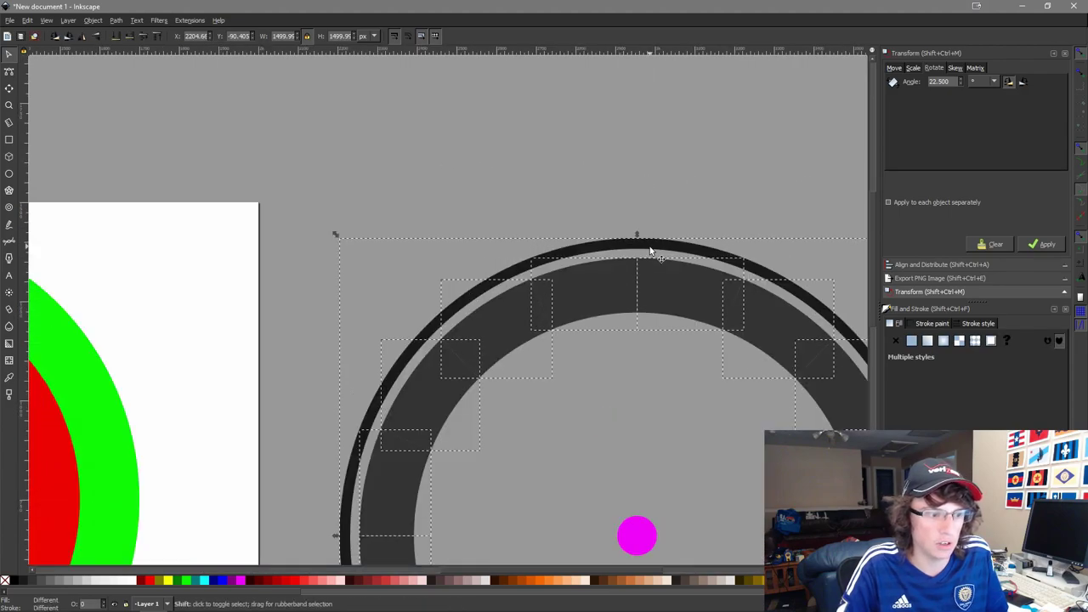
pyautogui.hotkey('ctrl', 'g')
pyautogui.scroll(-4, 640, 280)
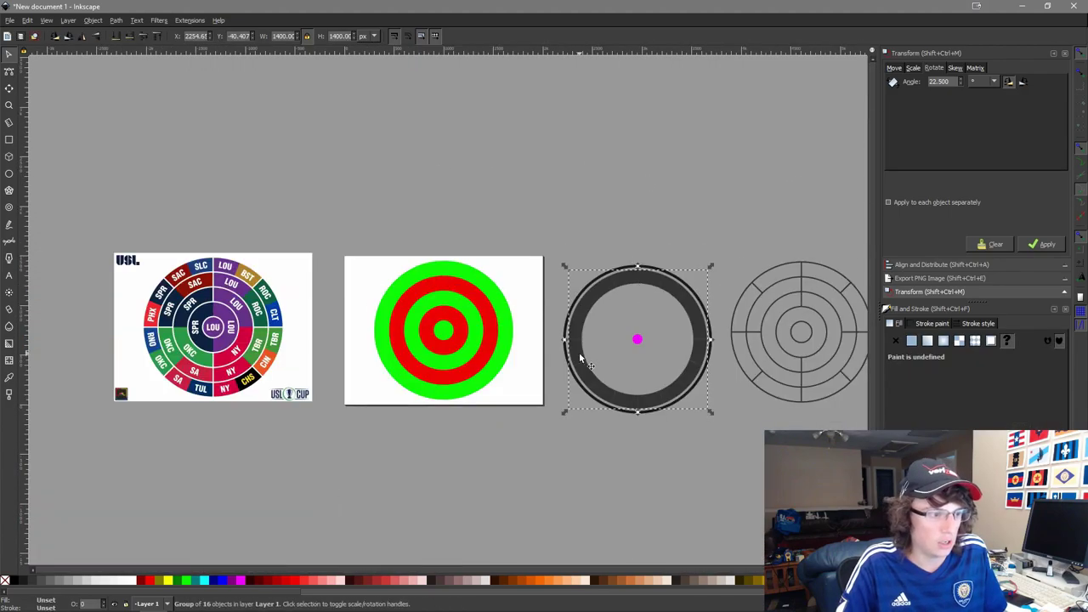
# Move the red and green circles above the page and place the grouped segment ring on the page.
pyautogui.moveTo(600, 365); pyautogui.dragTo(436, 159)
pyautogui.moveTo(511, 277); pyautogui.dragTo(508, 93)
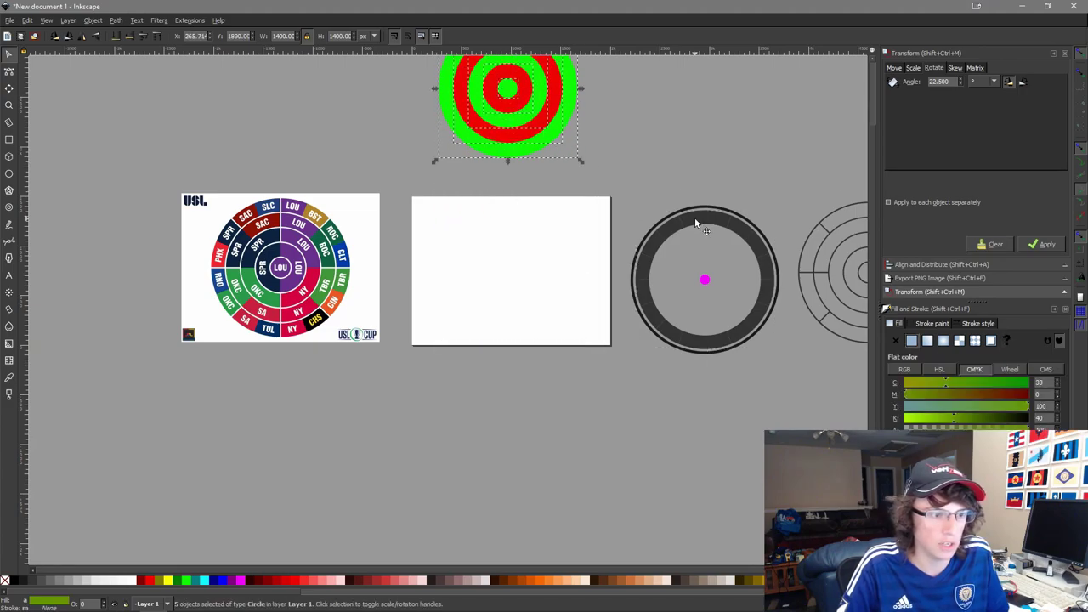
pyautogui.moveTo(696, 224); pyautogui.dragTo(500, 281)
# Recolour the dark bracket line pattern beside the outlined circle magenta.
pyautogui.click(845, 280)
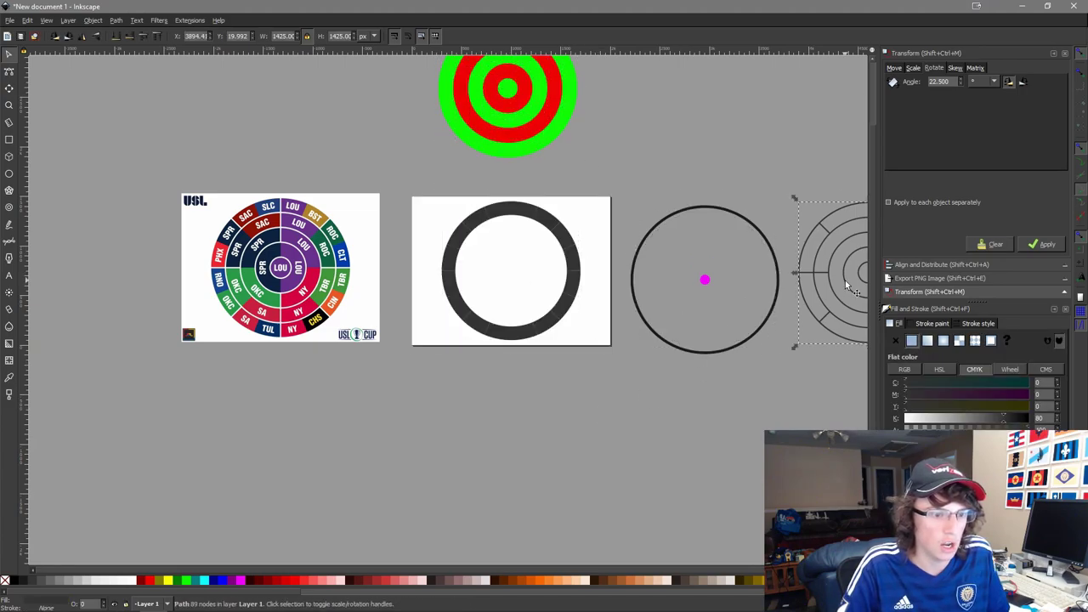
pyautogui.click(151, 582)
pyautogui.click(241, 582)
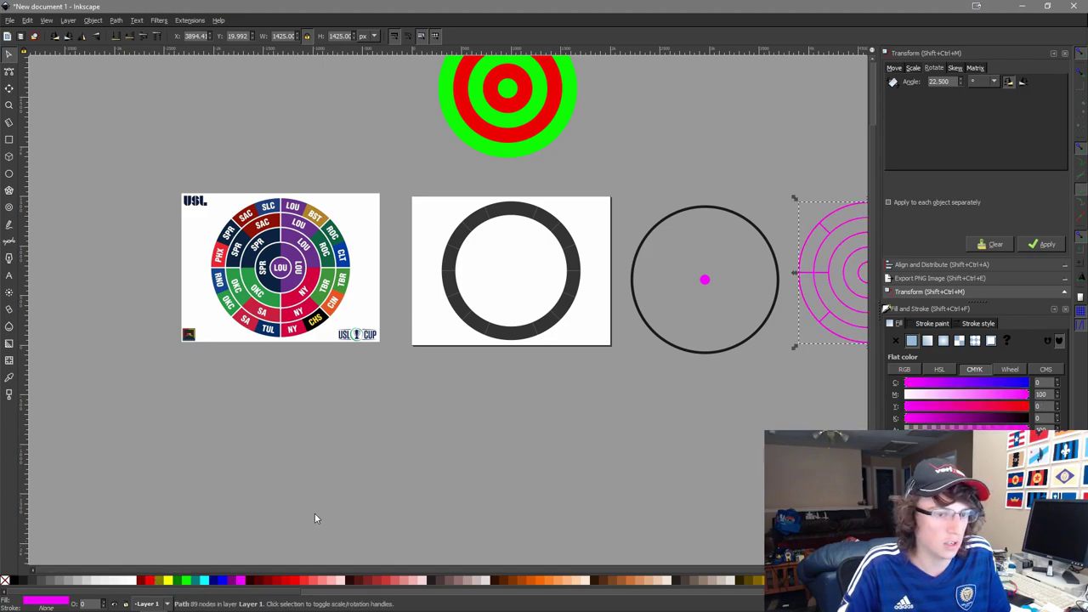
# Centre the magenta line pattern and the segment ring on the page, and raise the line pattern to the front.
pyautogui.keyDown('shift'); pyautogui.click(536, 280); pyautogui.keyUp('shift')
pyautogui.hotkey('ctrl', 'alt', 'h')
pyautogui.hotkey('ctrl', 'alt', 't')
pyautogui.click(657, 407)
pyautogui.scroll(2, 546, 170)
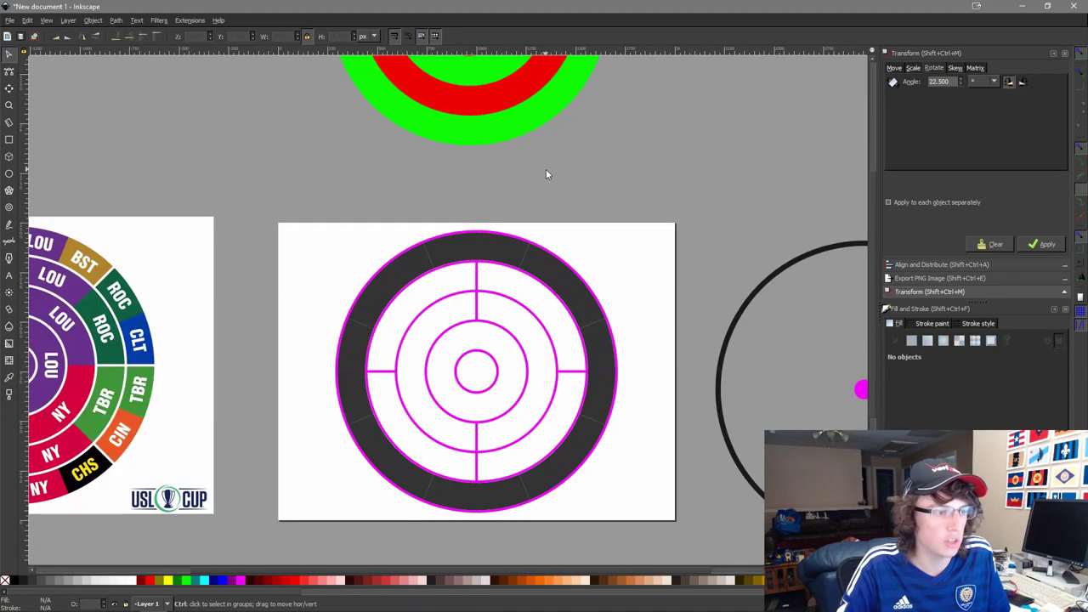
pyautogui.click(474, 340)
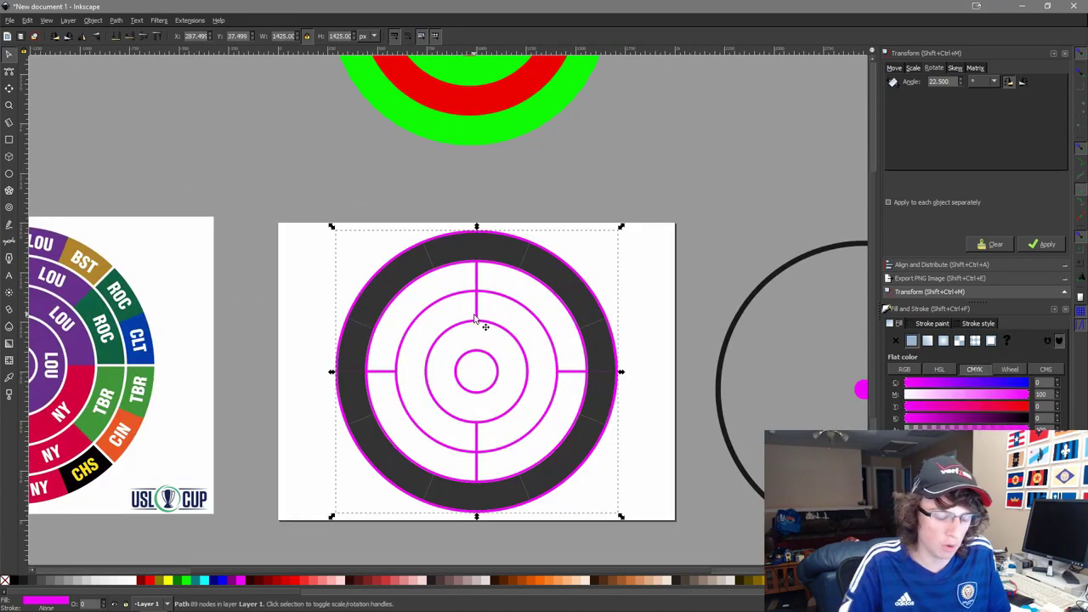
pyautogui.press('Home')
pyautogui.press('Escape')
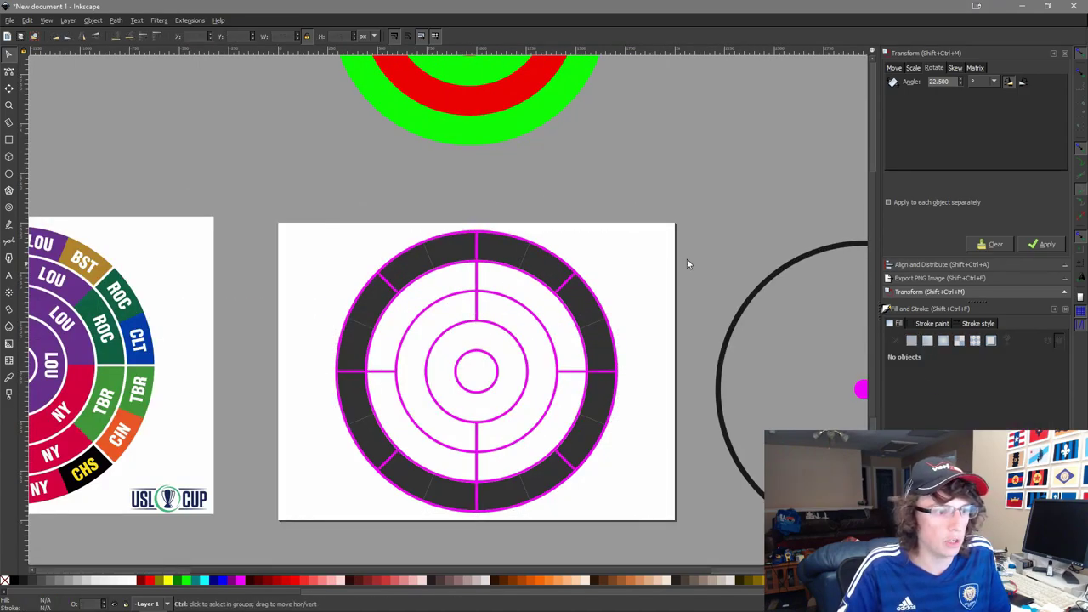
# Examine how the magenta lines fit the inner edge of the ring segments along the ring's upper-right part.
pyautogui.scroll(10, 365, 199)
pyautogui.scroll(4, 264, 242)
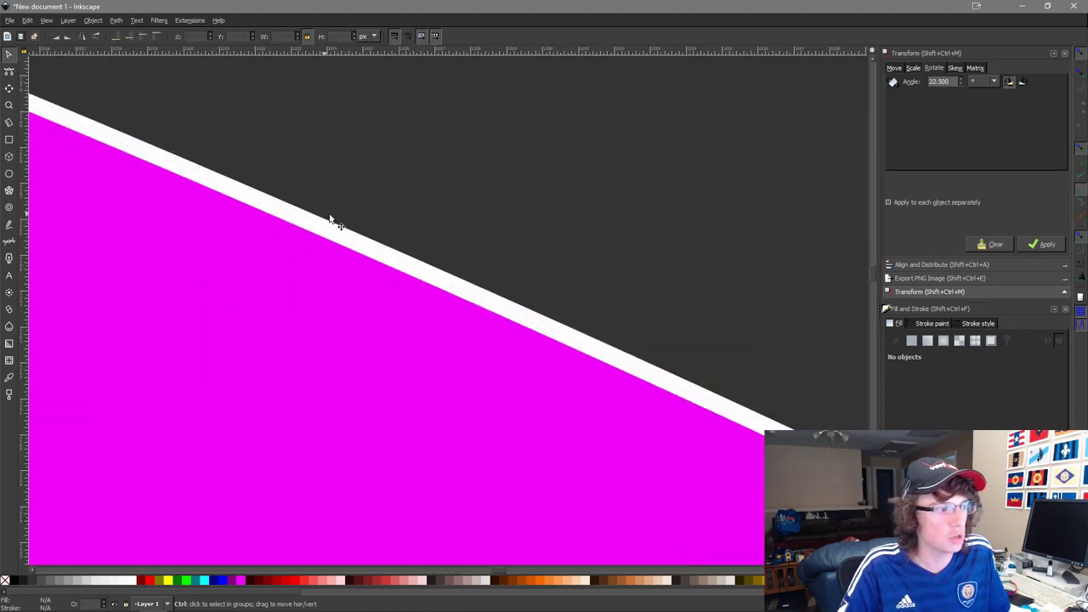
pyautogui.moveTo(720, 420); pyautogui.dragTo(491, 363)
pyautogui.scroll(-3, 582, 410)
pyautogui.scroll(-4, 582, 415)
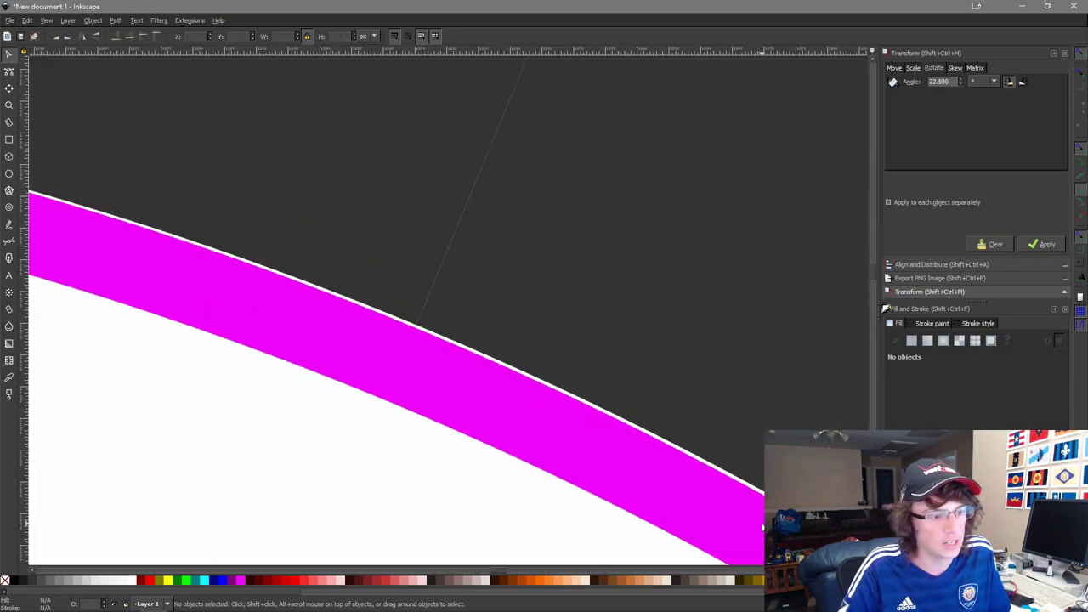
pyautogui.scroll(-3, 462, 359)
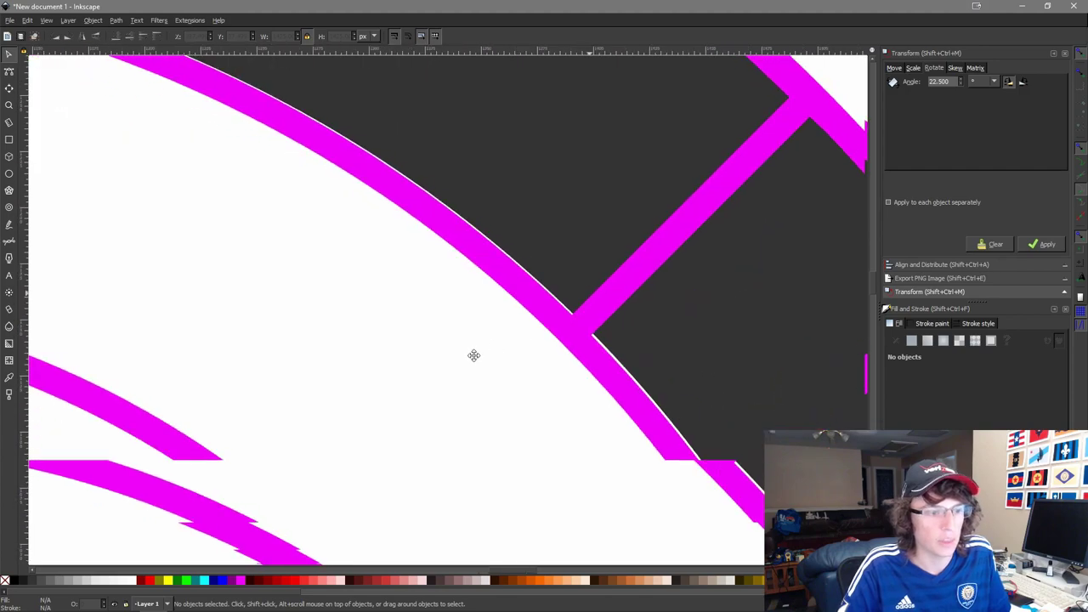
pyautogui.scroll(4, 443, 401)
pyautogui.scroll(3, 466, 263)
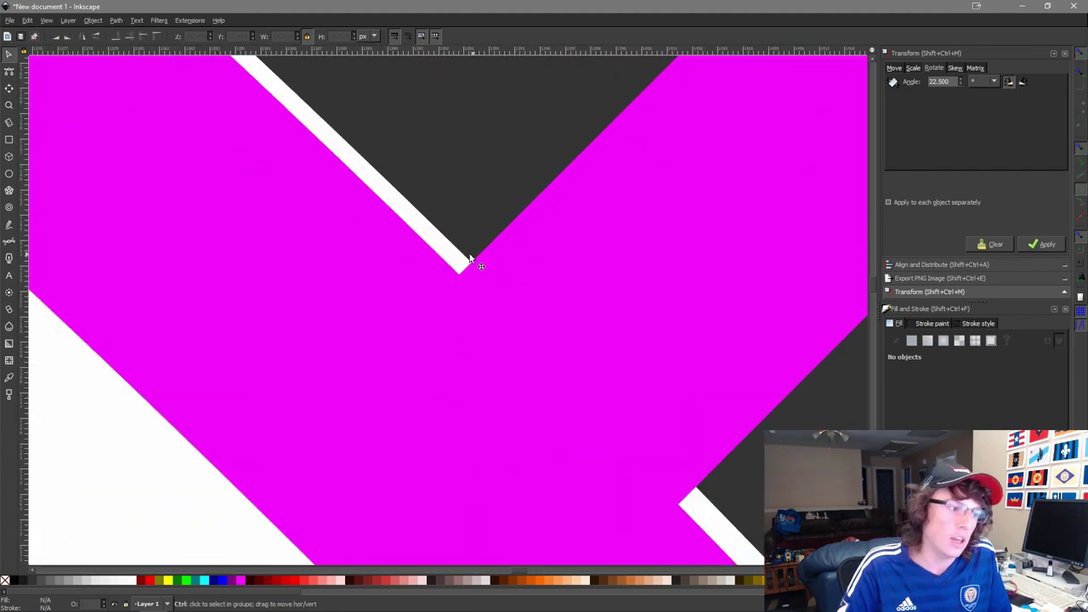
pyautogui.scroll(-6, 472, 267)
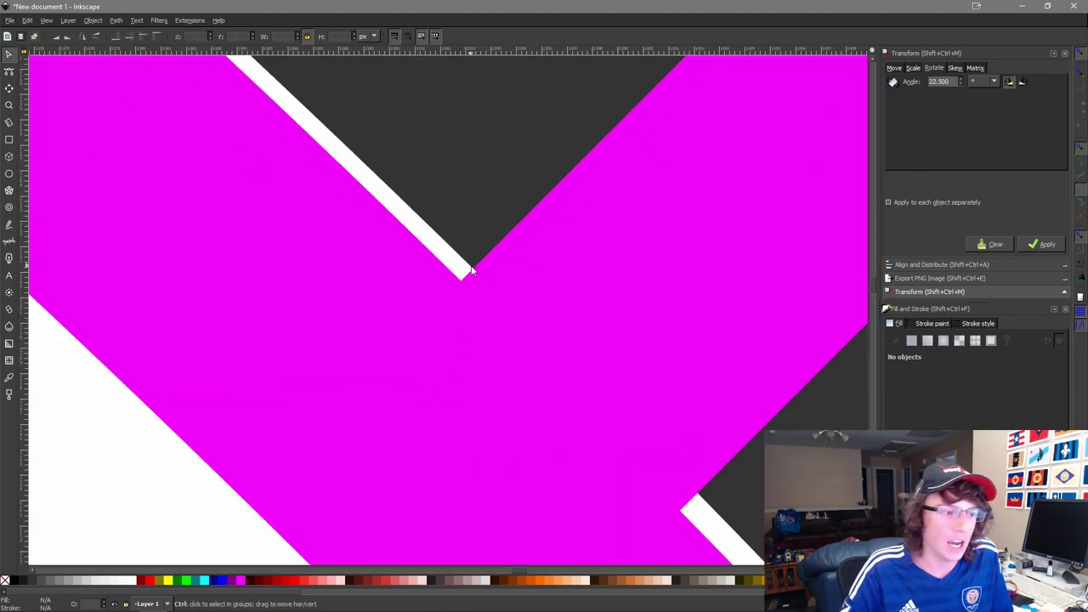
pyautogui.scroll(-2, 487, 321)
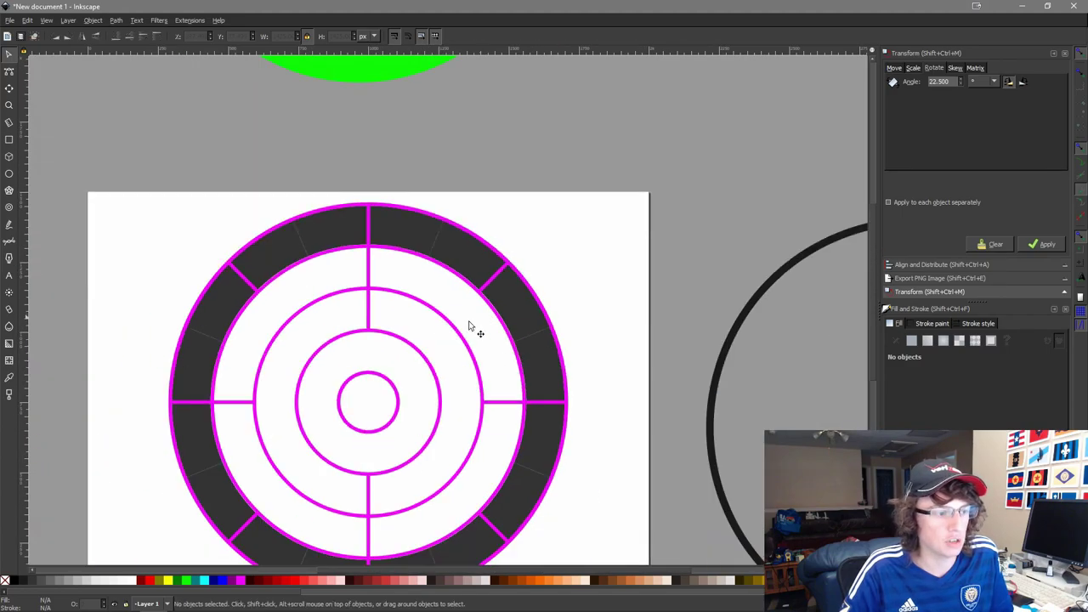
# Examine the edges between the magenta lines and the ring segments around the six o'clock divider.
pyautogui.scroll(-3, 413, 214)
pyautogui.scroll(3, 417, 463)
pyautogui.scroll(4, 418, 511)
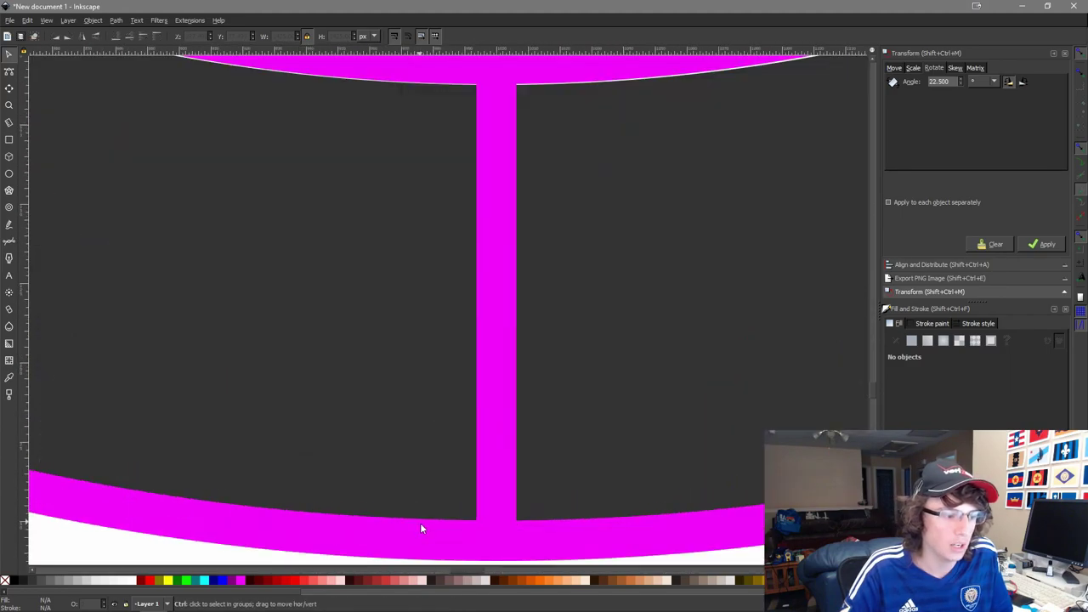
pyautogui.moveTo(416, 523); pyautogui.dragTo(723, 520)
pyautogui.scroll(-1, 569, 333)
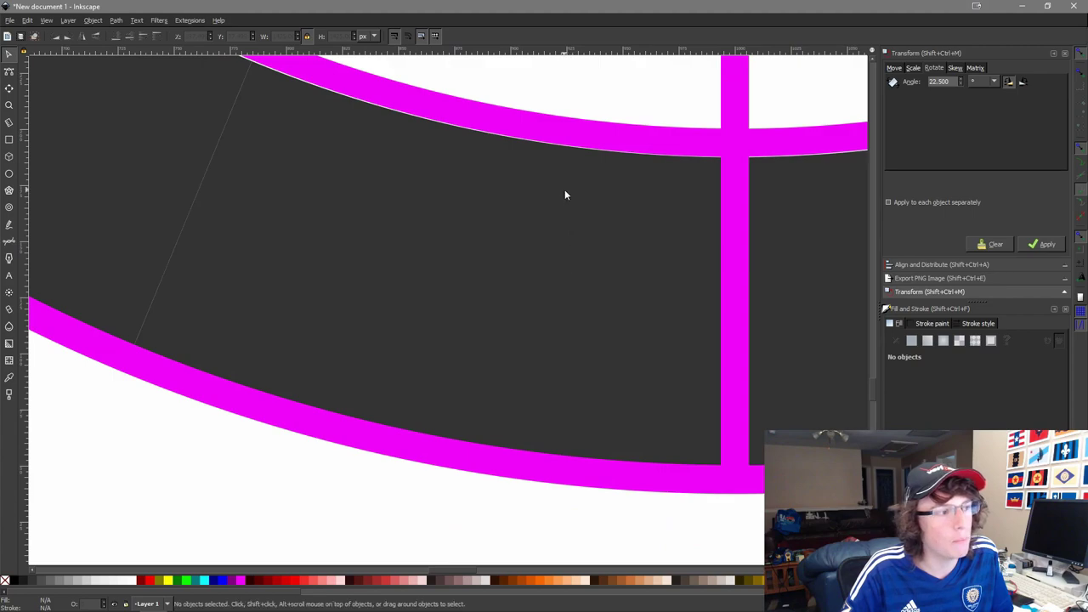
pyautogui.scroll(2, 664, 334)
pyautogui.scroll(2, 783, 306)
pyautogui.scroll(3, 814, 328)
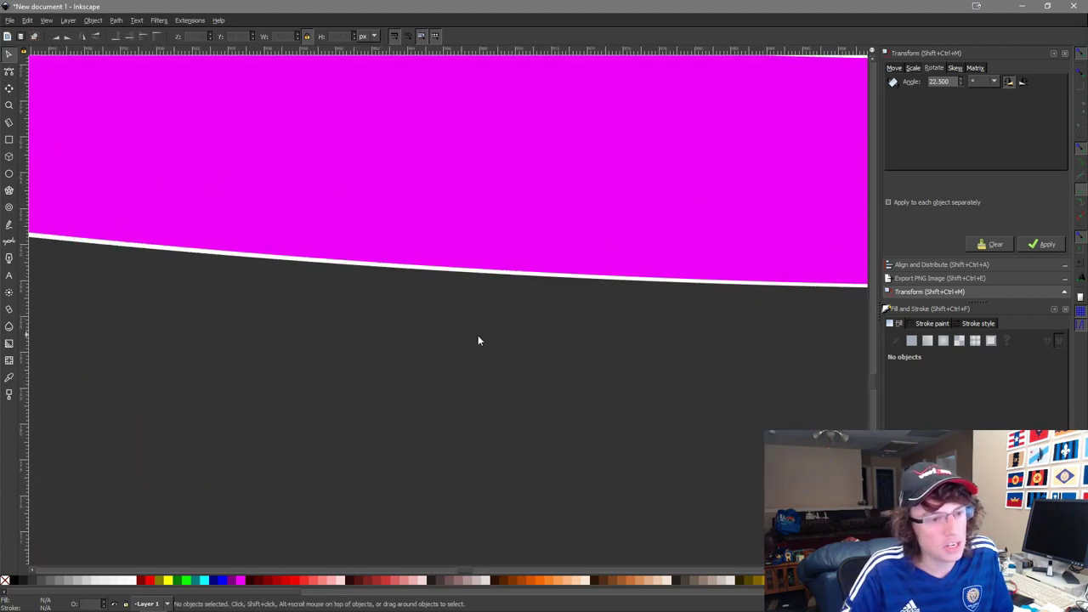
pyautogui.moveTo(289, 277); pyautogui.dragTo(668, 417)
pyautogui.moveTo(335, 320); pyautogui.dragTo(706, 251)
pyautogui.moveTo(379, 274); pyautogui.dragTo(602, 350)
pyautogui.scroll(-5, 432, 338)
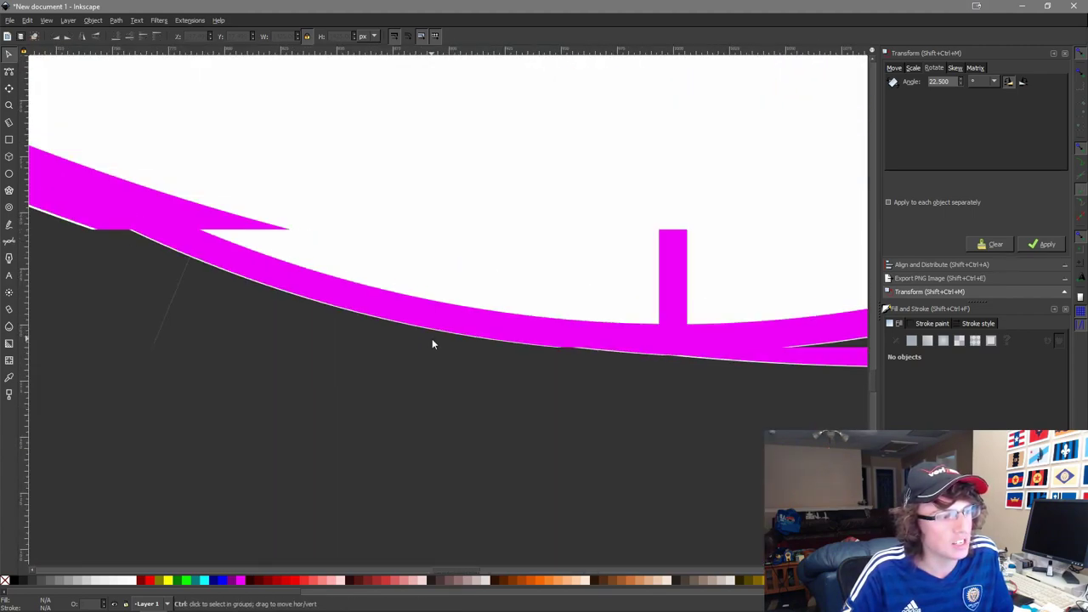
# Inspect the ring's inner edge against the magenta line beside the twelve o'clock divider.
pyautogui.scroll(2, 461, 221)
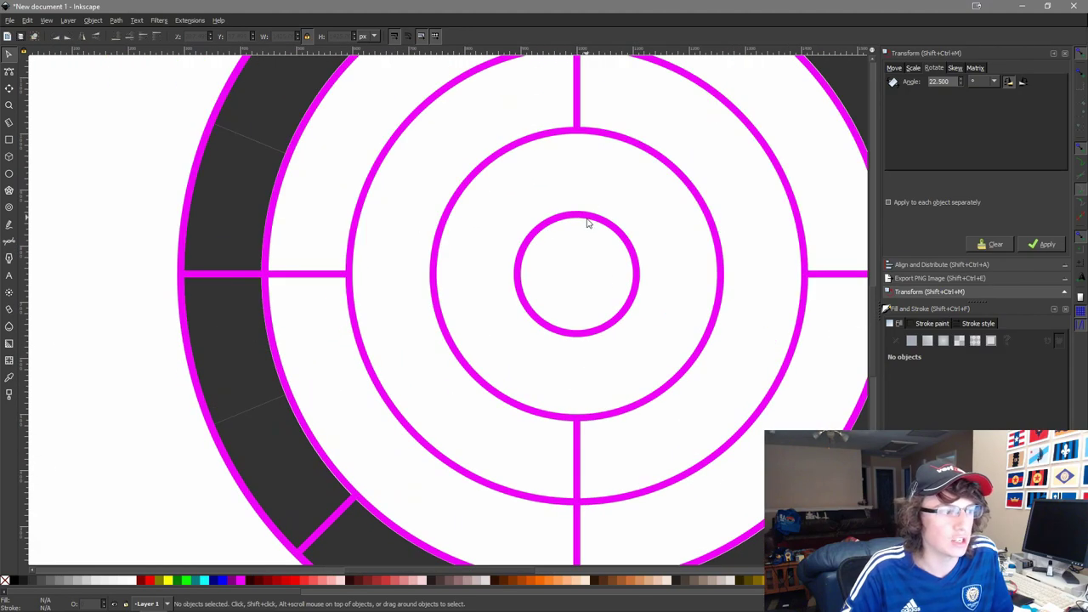
pyautogui.scroll(1, 592, 233)
pyautogui.scroll(3, 564, 170)
pyautogui.scroll(2, 596, 154)
pyautogui.scroll(5, 597, 157)
pyautogui.scroll(4, 629, 230)
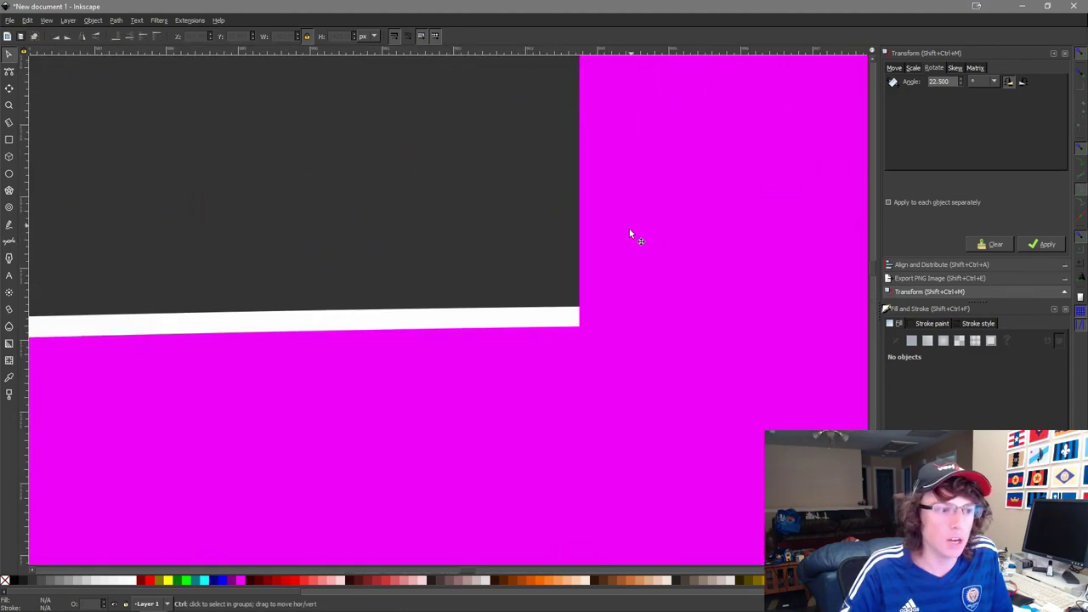
pyautogui.moveTo(253, 323); pyautogui.dragTo(707, 248)
pyautogui.moveTo(192, 323); pyautogui.dragTo(641, 308)
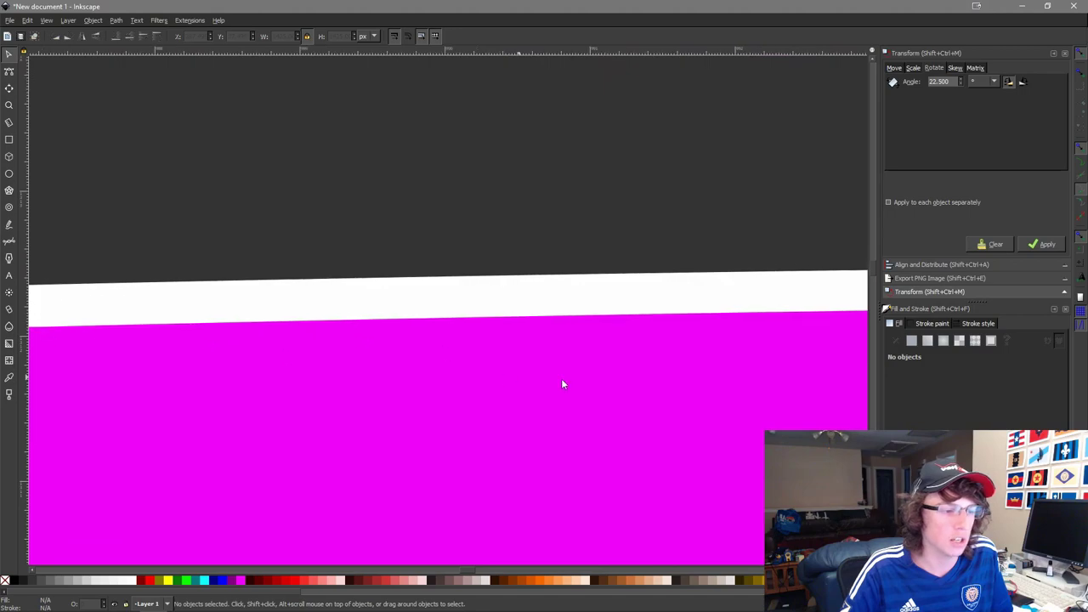
# Raise the segment ring to the front, above the magenta line pattern.
pyautogui.moveTo(605, 379); pyautogui.dragTo(246, 362)
pyautogui.click(500, 179)
pyautogui.press('Home')
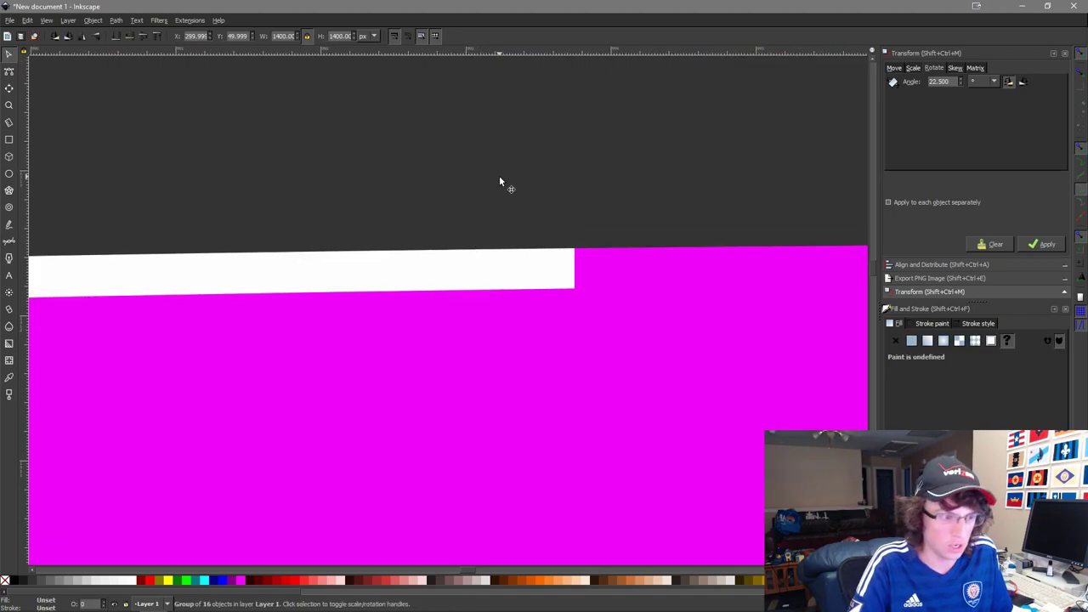
pyautogui.scroll(-4, 770, 253)
pyautogui.moveTo(735, 264); pyautogui.dragTo(643, 263)
pyautogui.scroll(2, 644, 268)
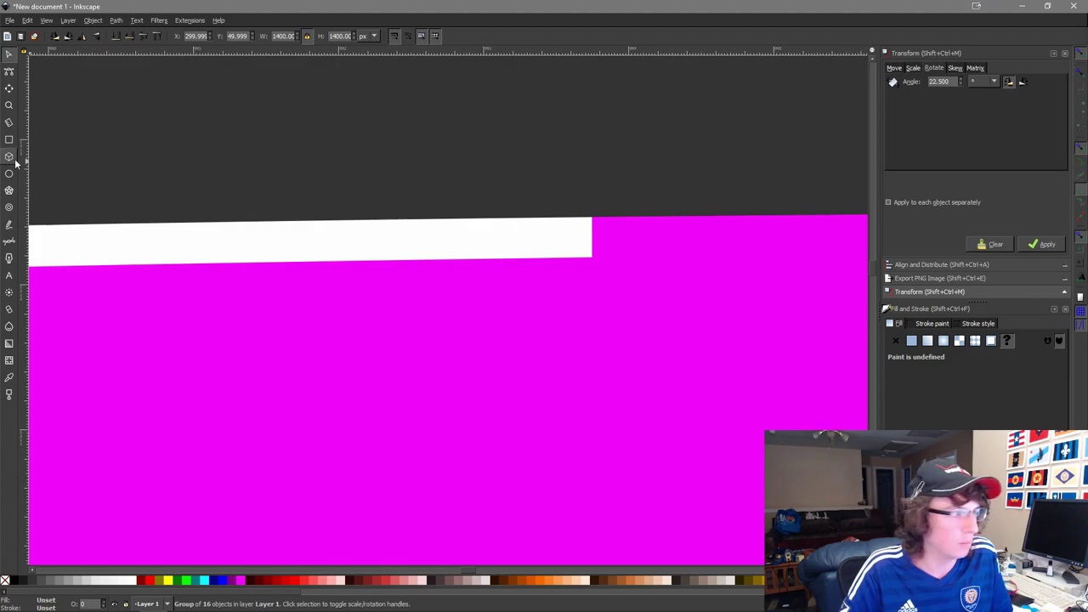
# Measure the gap between the magenta line and the ring's inner edge with a temporary Bezier segment.
pyautogui.click(10, 242)
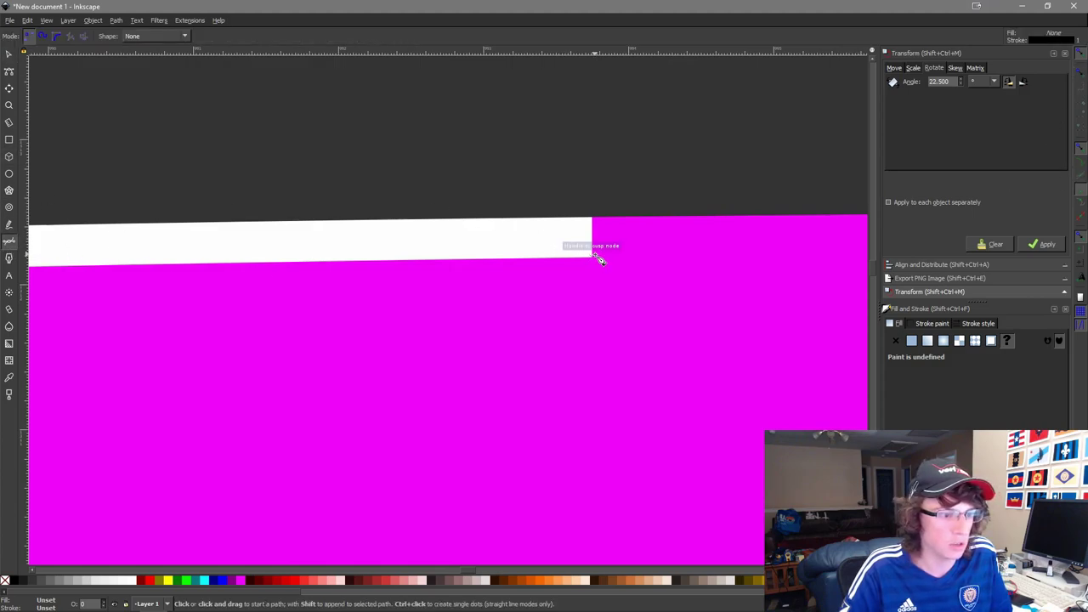
pyautogui.click(592, 255)
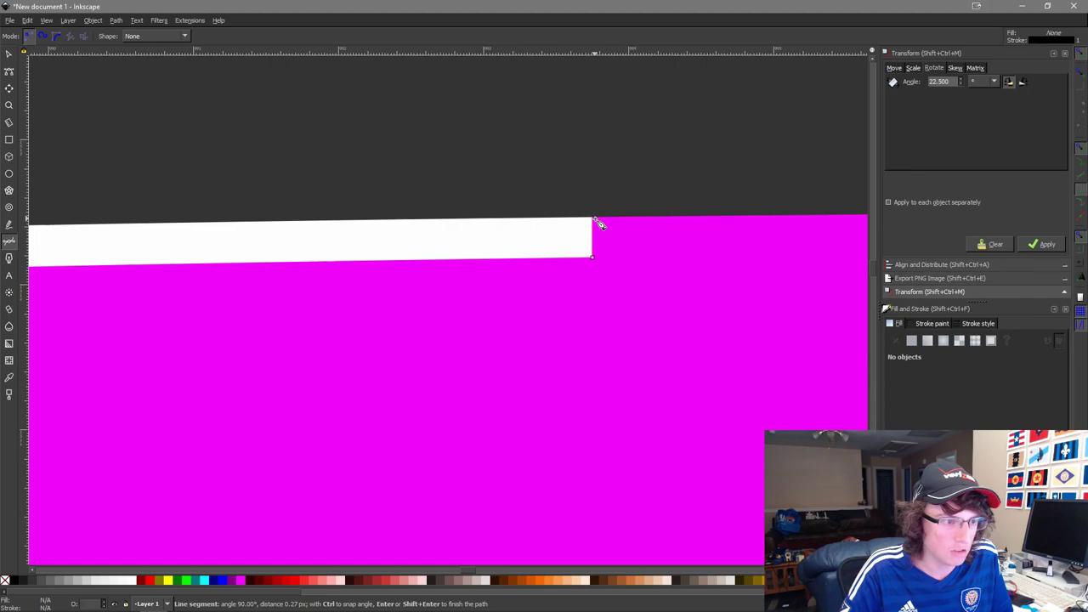
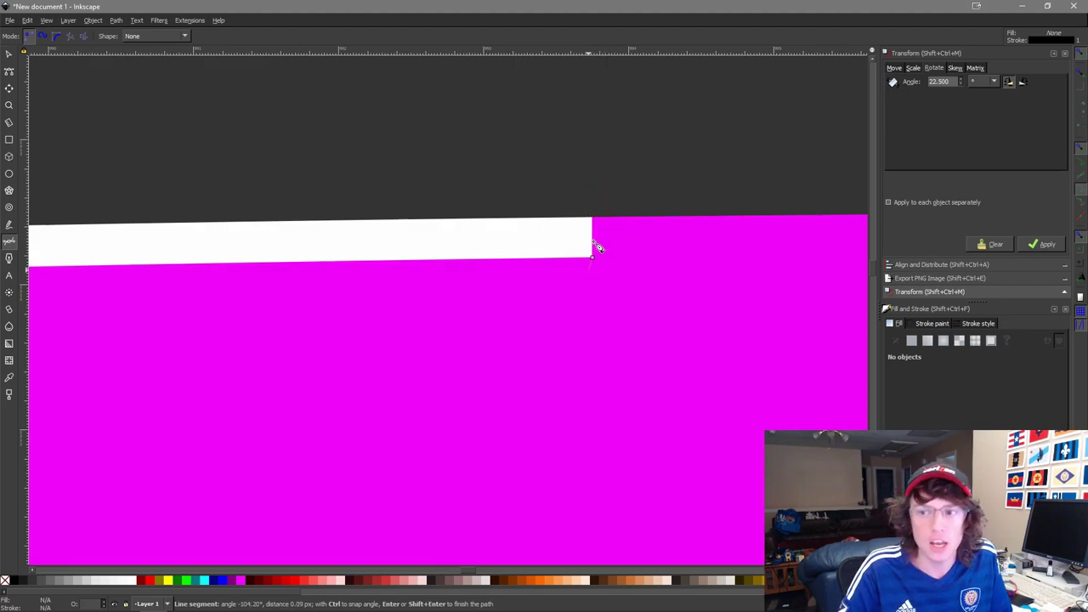
pyautogui.press('s')
pyautogui.scroll(-2, 720, 347)
pyautogui.scroll(-14, 747, 368)
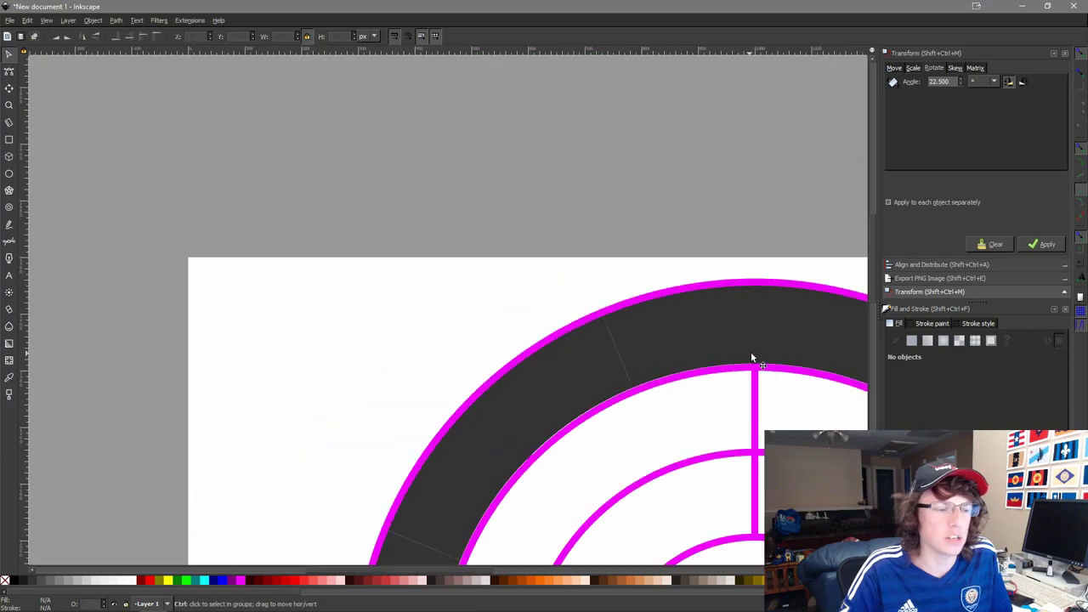
# Bring the magenta line pattern to the front, above the ring segments, and give it a flat-colour stroke.
pyautogui.moveTo(752, 358); pyautogui.dragTo(484, 201)
pyautogui.scroll(-2, 484, 201)
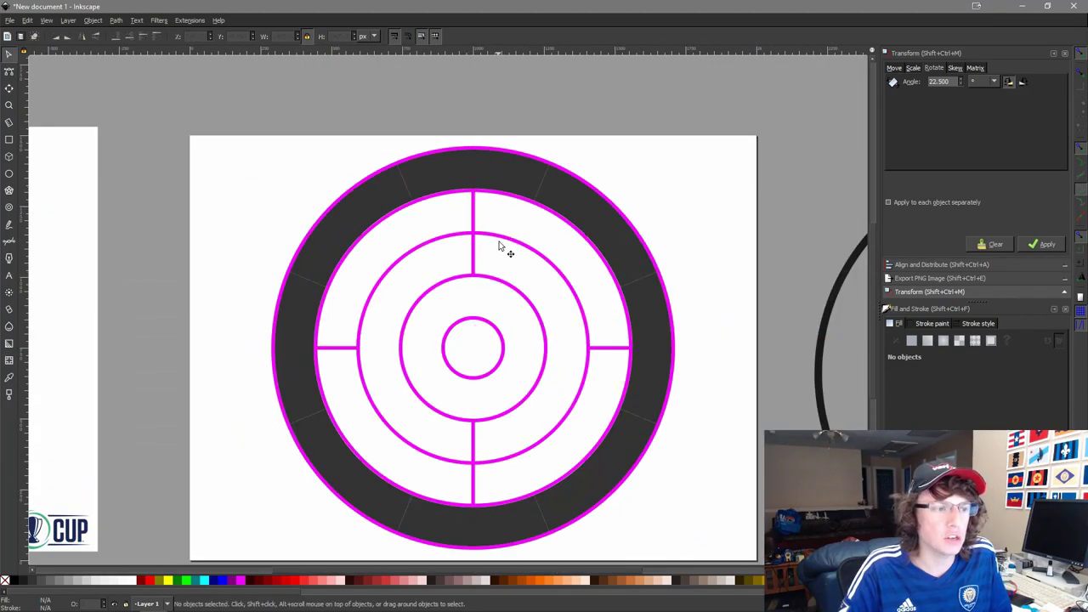
pyautogui.moveTo(488, 338); pyautogui.dragTo(459, 179)
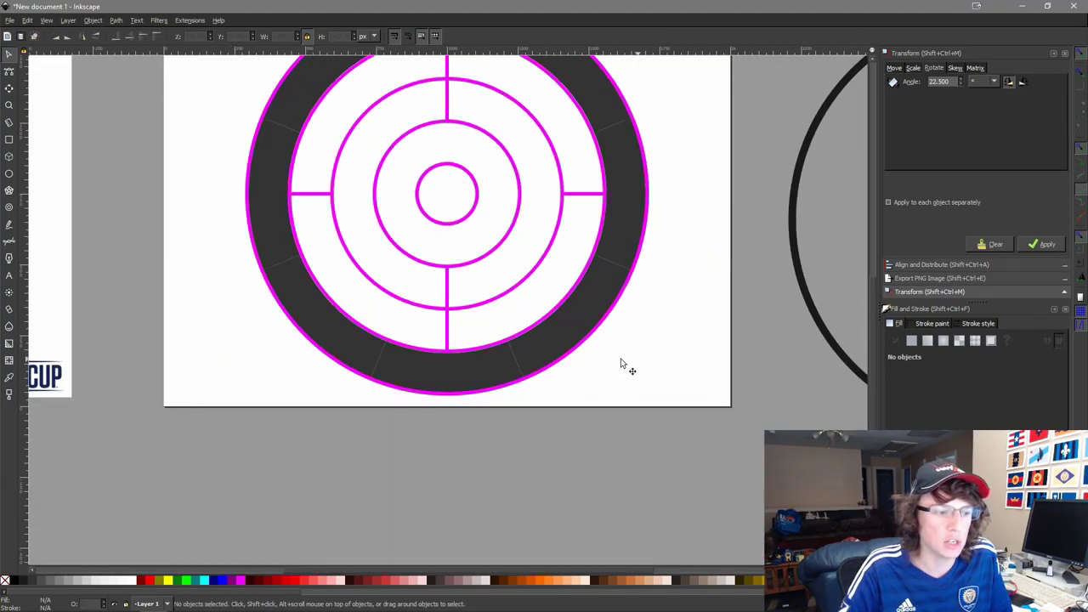
pyautogui.scroll(-2, 602, 359)
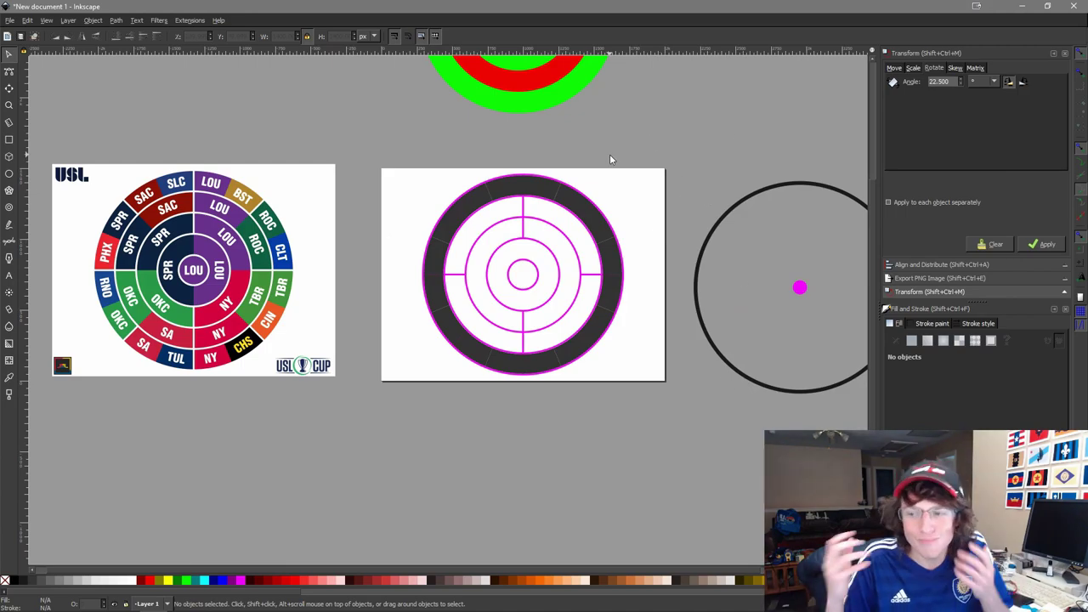
pyautogui.scroll(6, 516, 138)
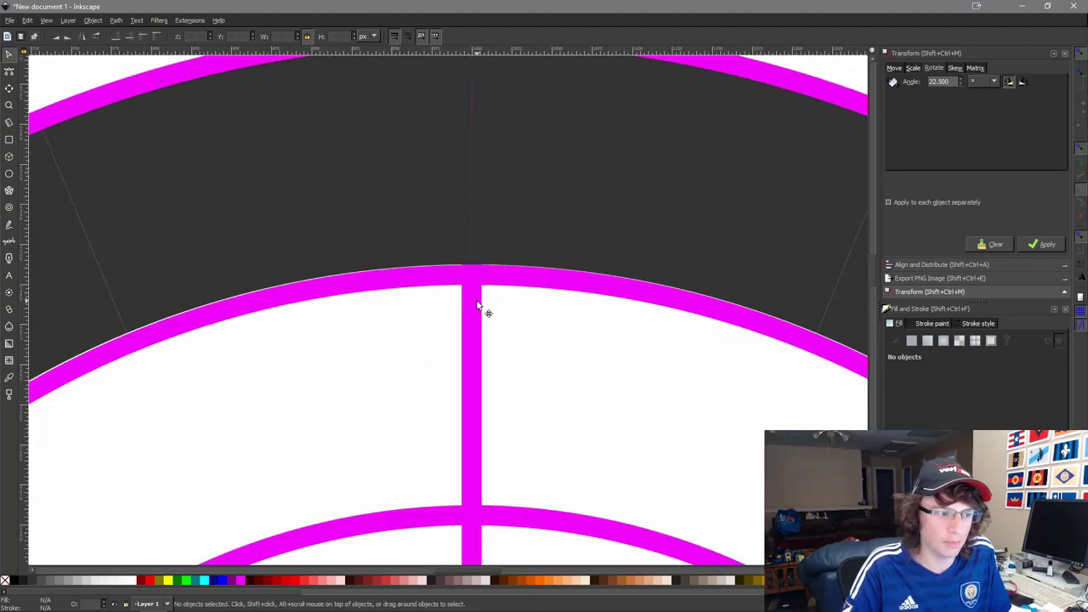
pyautogui.click(478, 306)
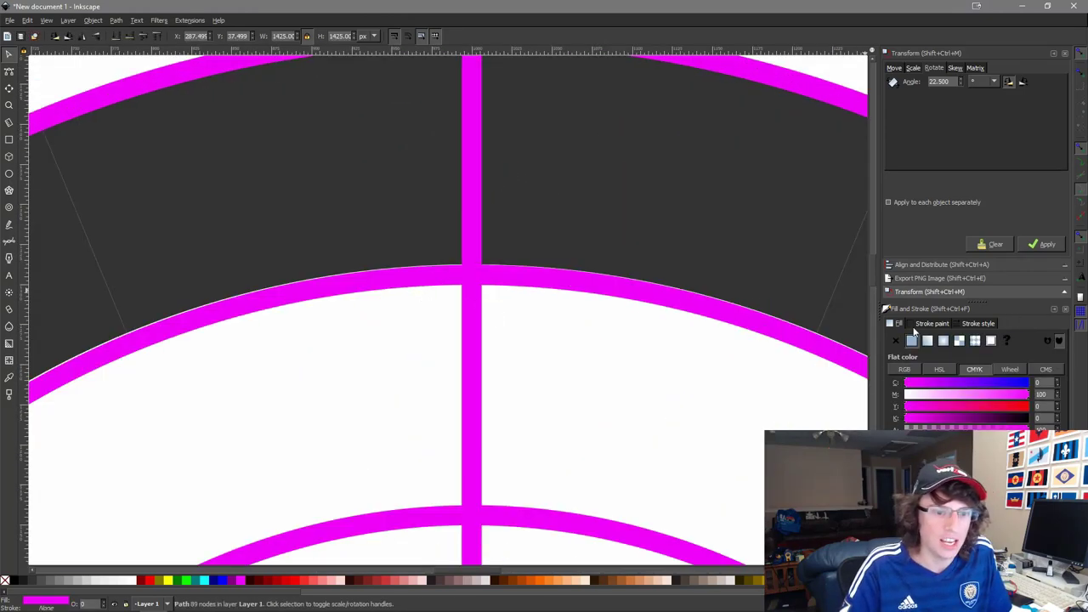
pyautogui.click(949, 323)
pyautogui.click(913, 340)
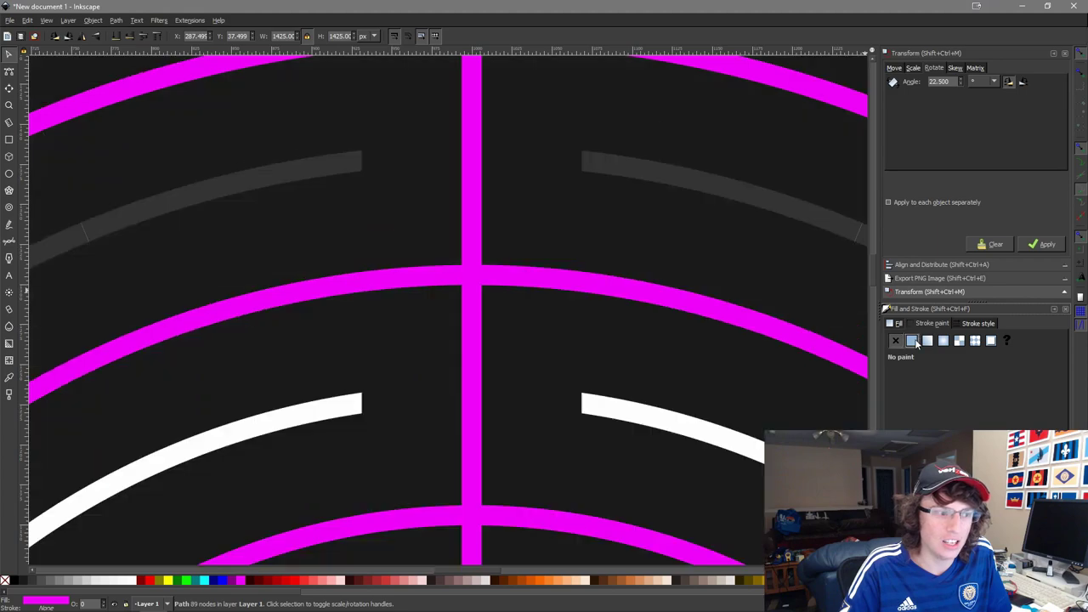
# Set the stroke width of the magenta line pattern to 0.5 px.
pyautogui.click(977, 323)
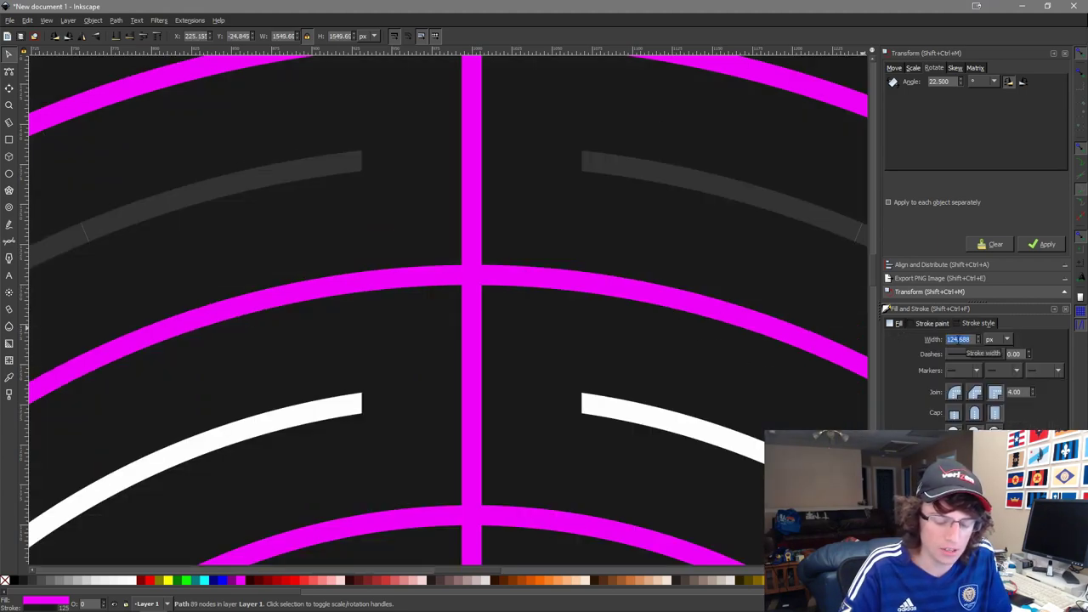
pyautogui.write('1')
pyautogui.press('Return')
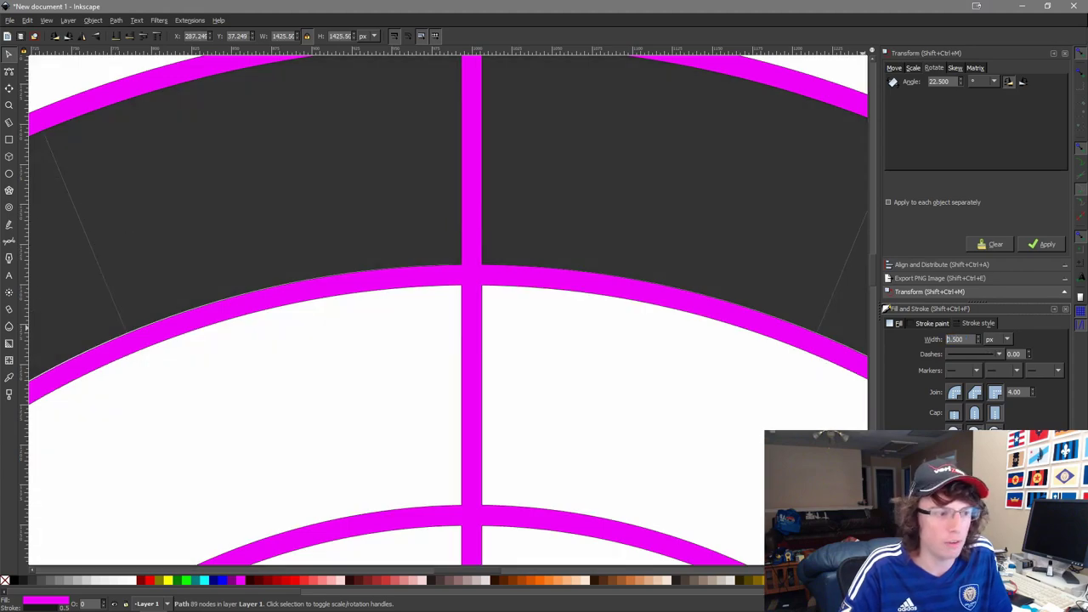
# Check the gap at the ring's inner edge and set the line pattern's stroke width to 1 px.
pyautogui.scroll(5, 533, 243)
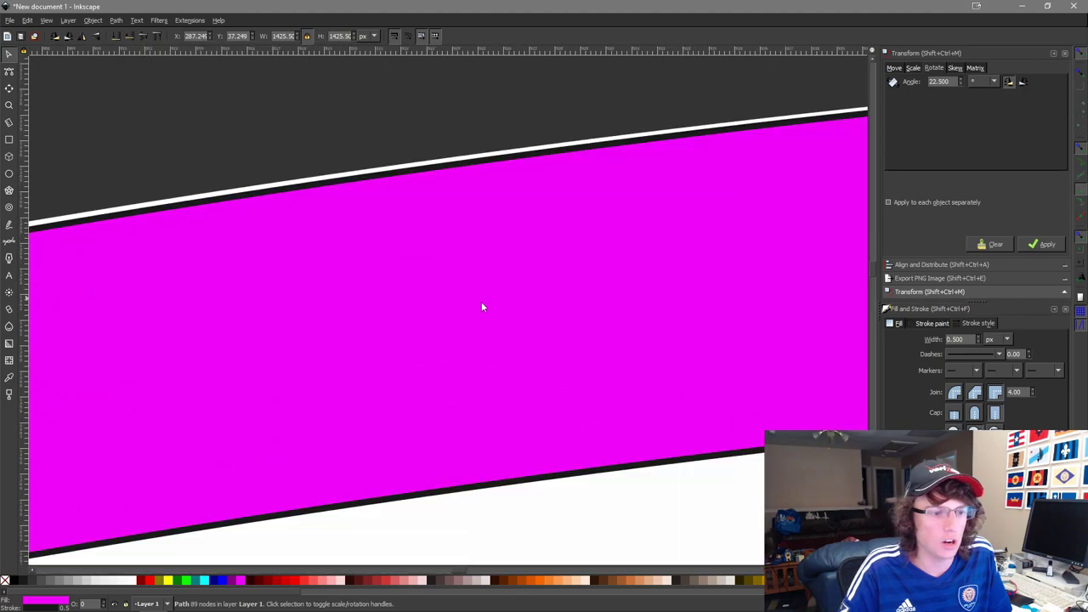
pyautogui.scroll(-2, 528, 309)
pyautogui.moveTo(738, 283); pyautogui.dragTo(290, 327)
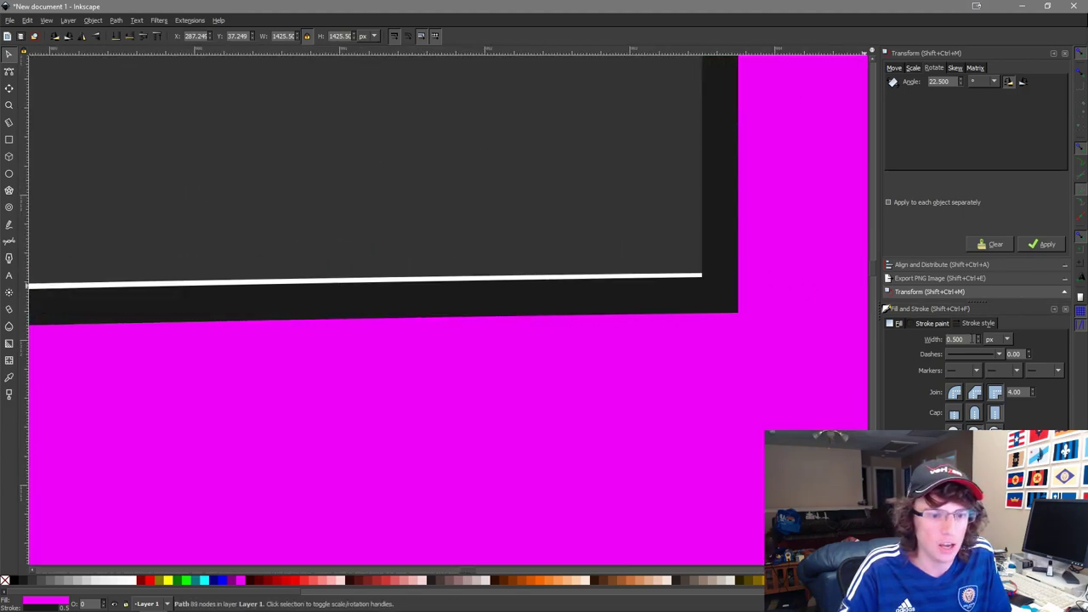
pyautogui.moveTo(974, 340); pyautogui.dragTo(926, 339)
pyautogui.write('1')
pyautogui.press('Return')
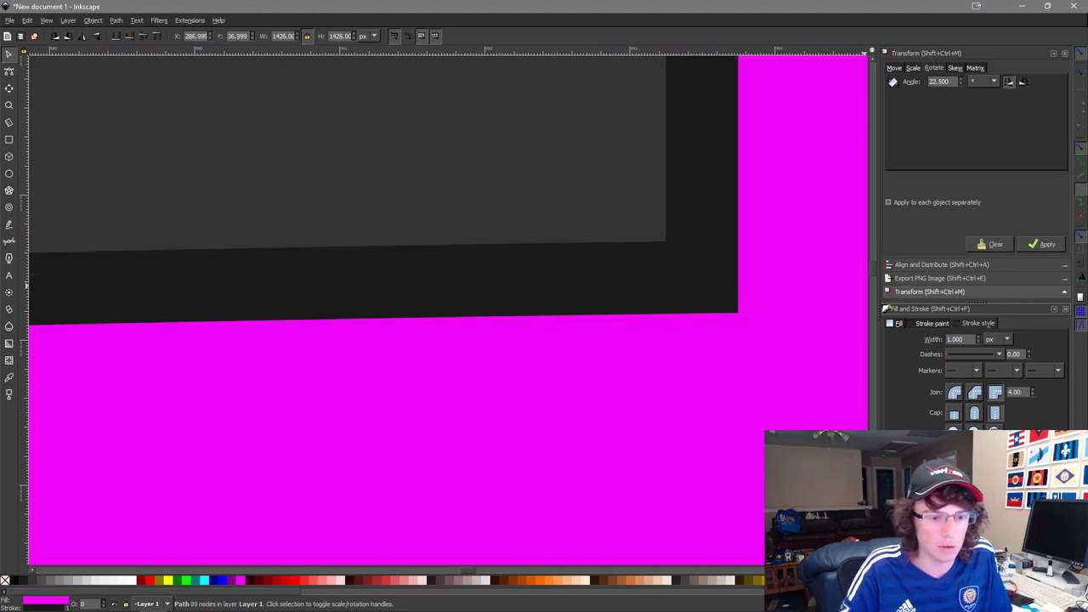
# Match the line pattern's stroke colour to its magenta fill by sampling the fill with the colour picker.
pyautogui.scroll(-5, 837, 375)
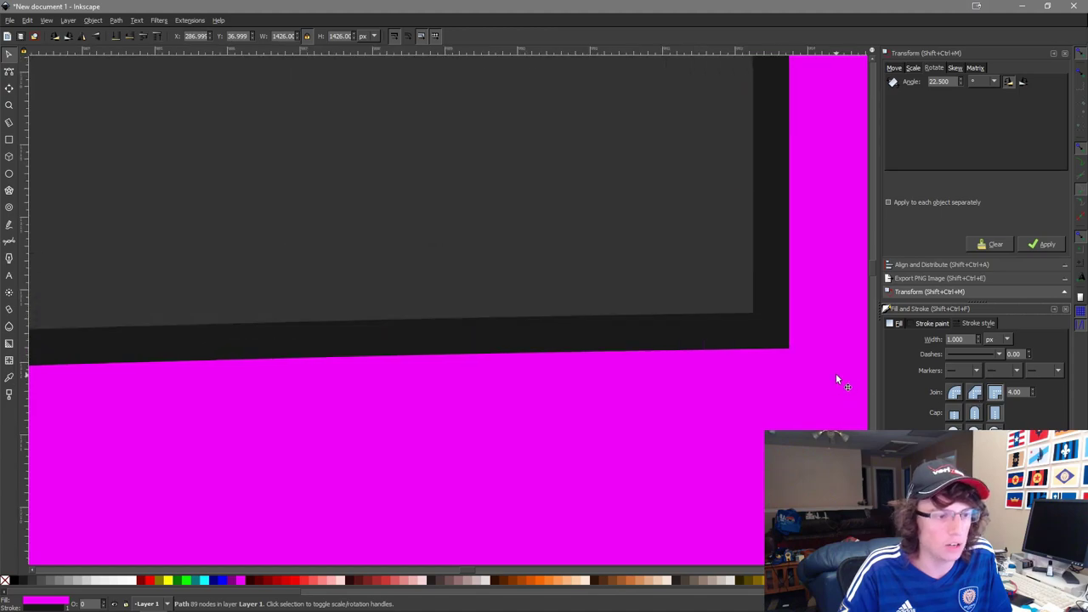
pyautogui.press('d')
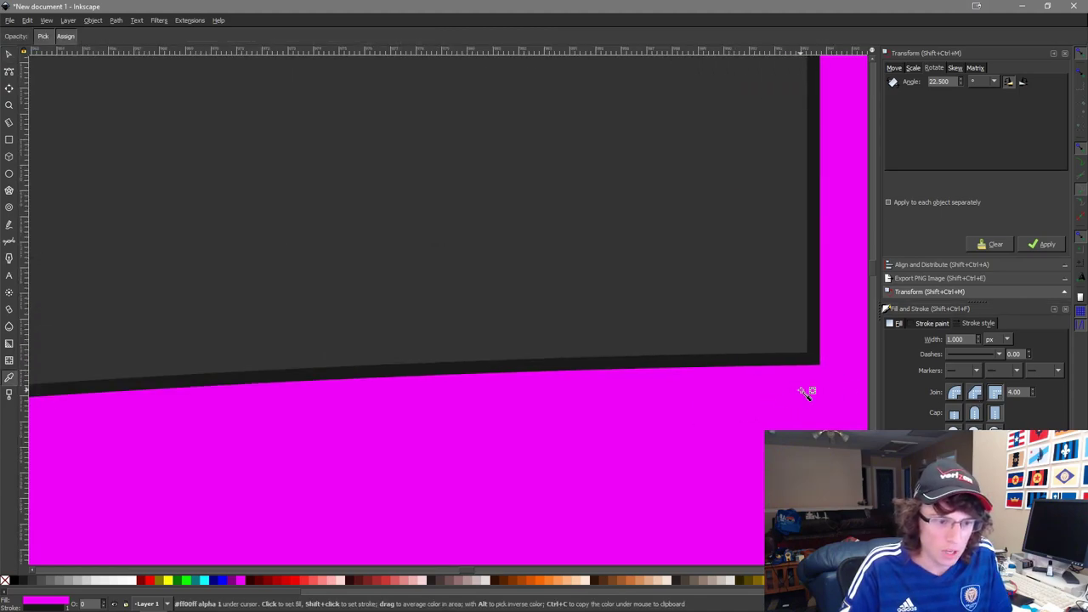
pyautogui.keyDown('shift'); pyautogui.click(805, 397); pyautogui.keyUp('shift')
pyautogui.press('s')
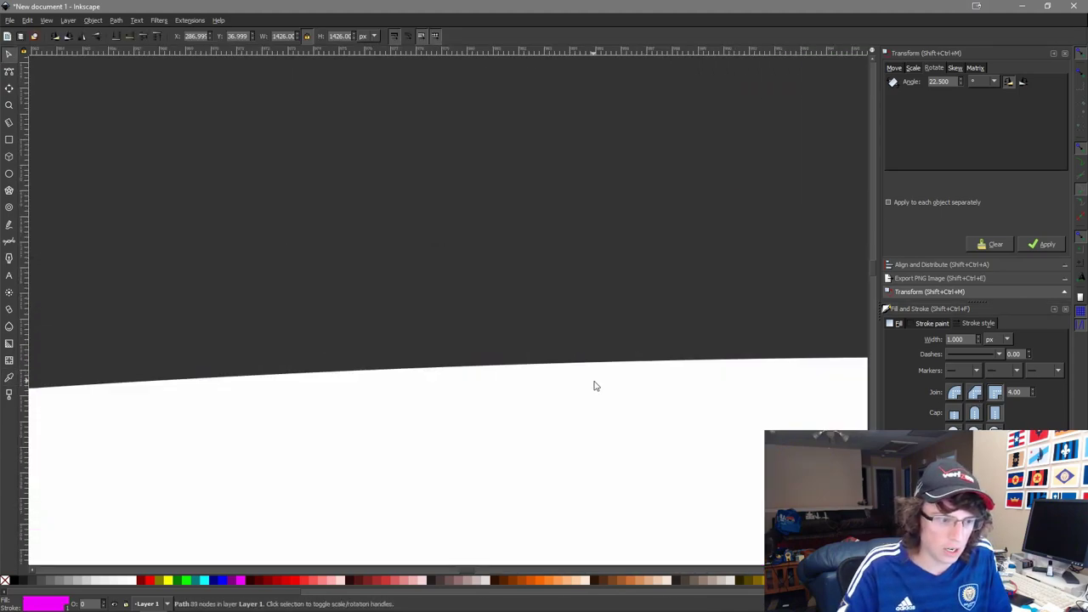
# Bring the thickened magenta line pattern above the ring segments and check it across the whole graphic.
pyautogui.press('pageup')
pyautogui.scroll(-8, 592, 406)
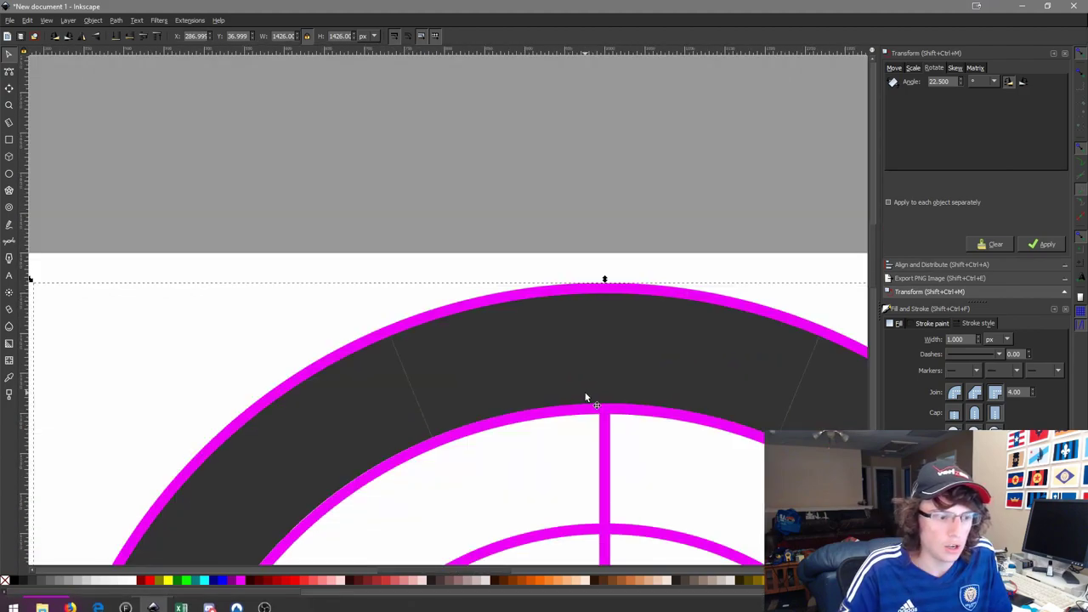
pyautogui.scroll(-5, 595, 217)
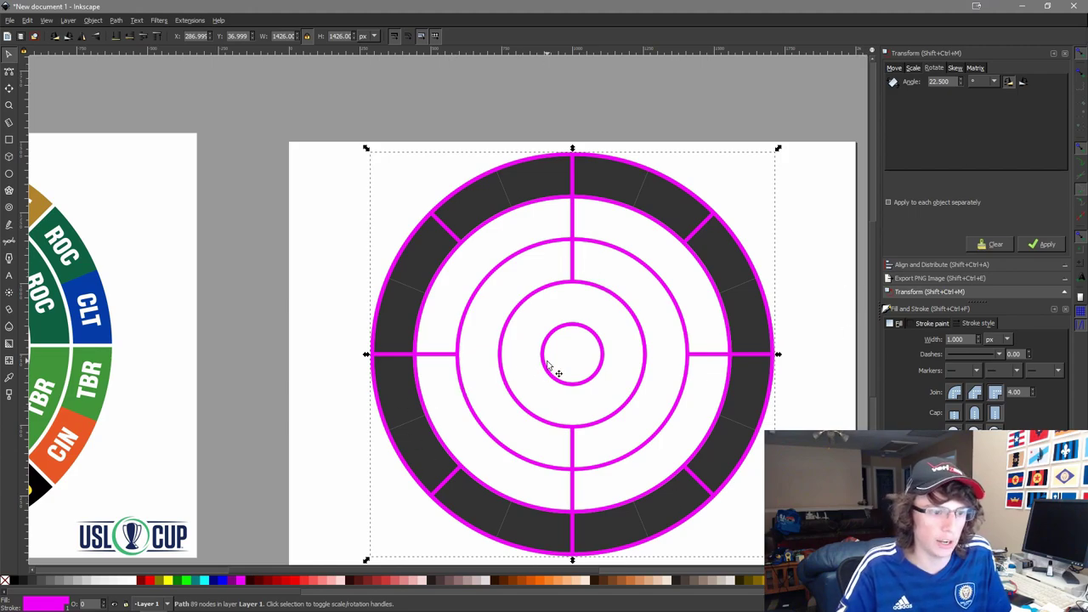
pyautogui.scroll(-3, 581, 374)
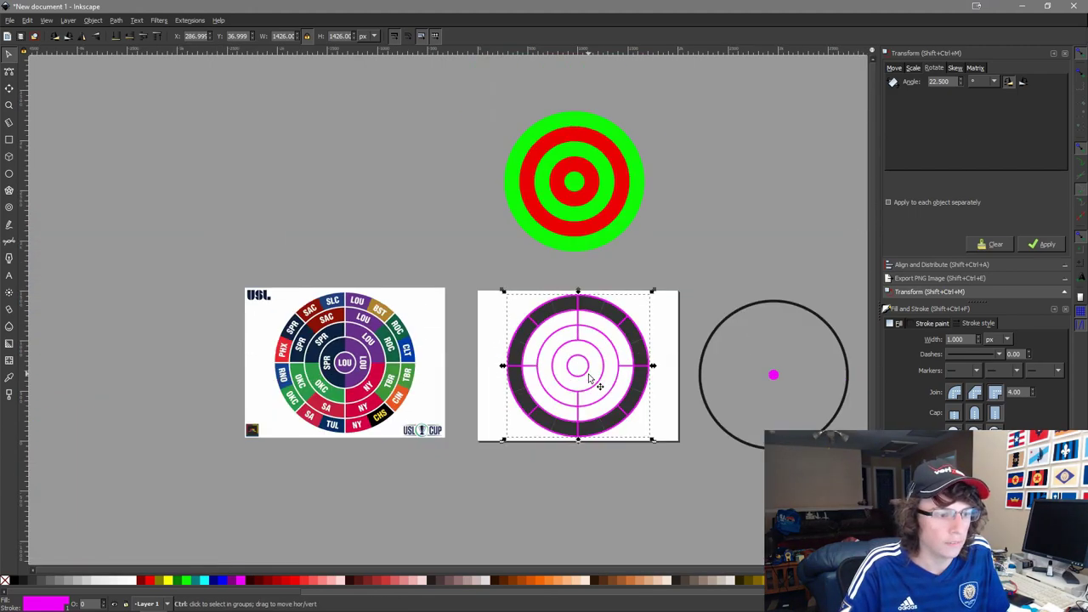
pyautogui.moveTo(540, 355); pyautogui.dragTo(426, 259)
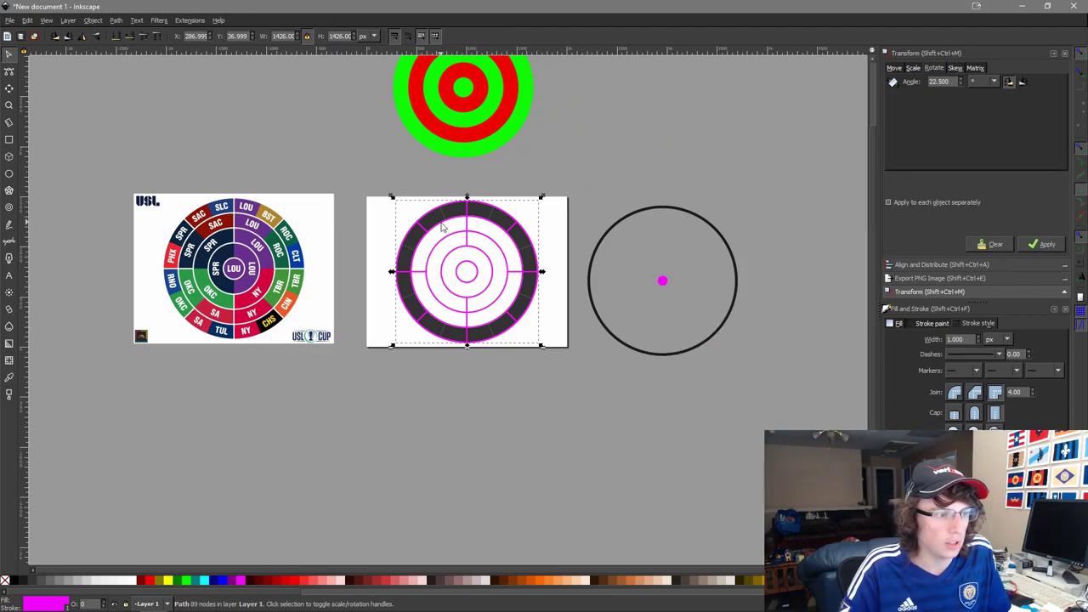
pyautogui.hscroll(-1, 650, 174)
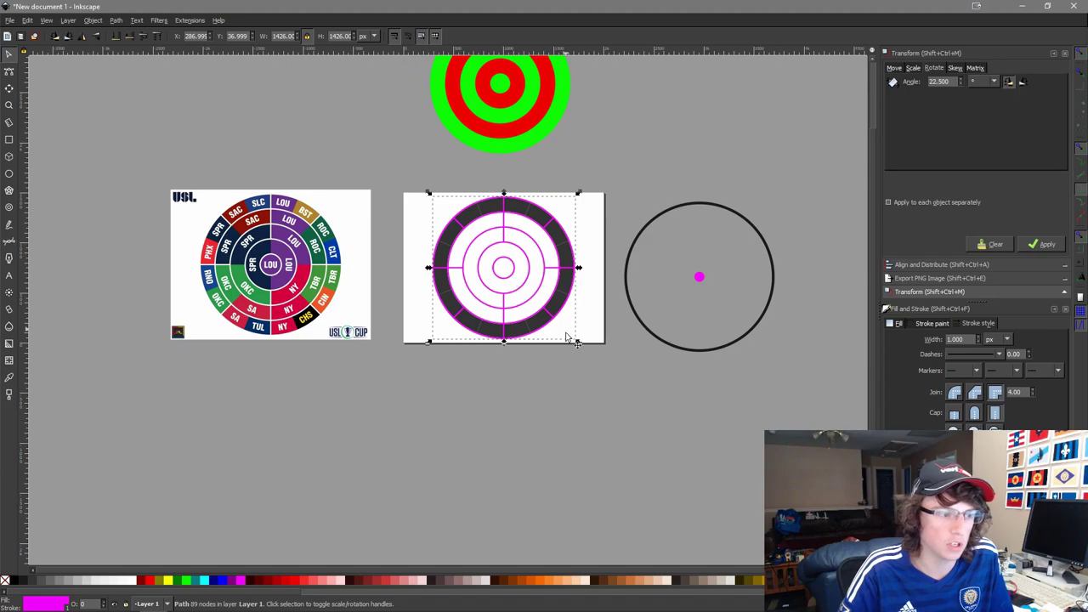
pyautogui.moveTo(564, 343); pyautogui.dragTo(508, 354)
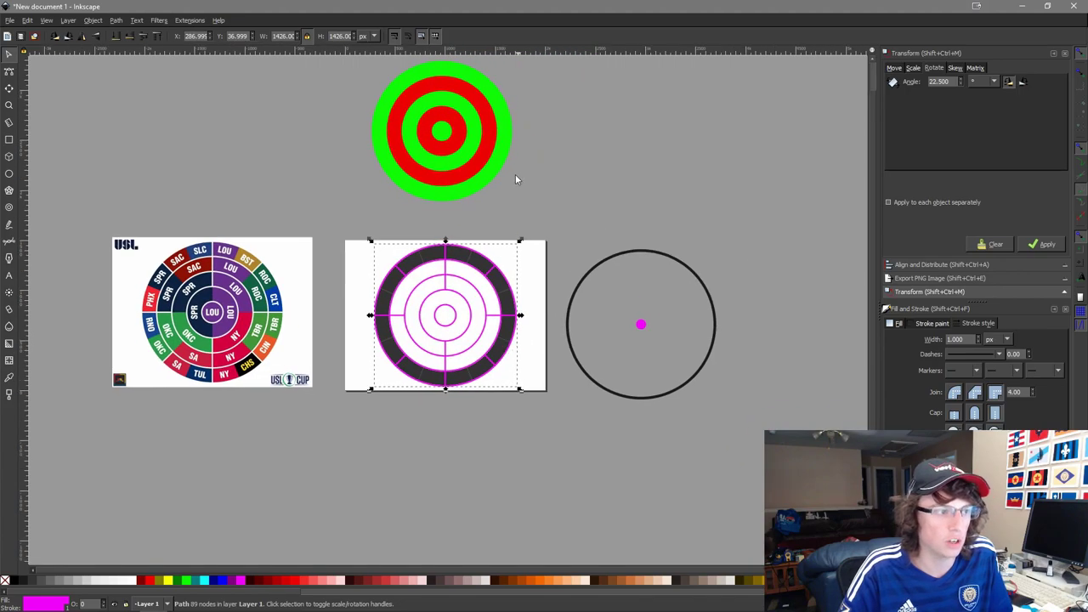
pyautogui.click(499, 108)
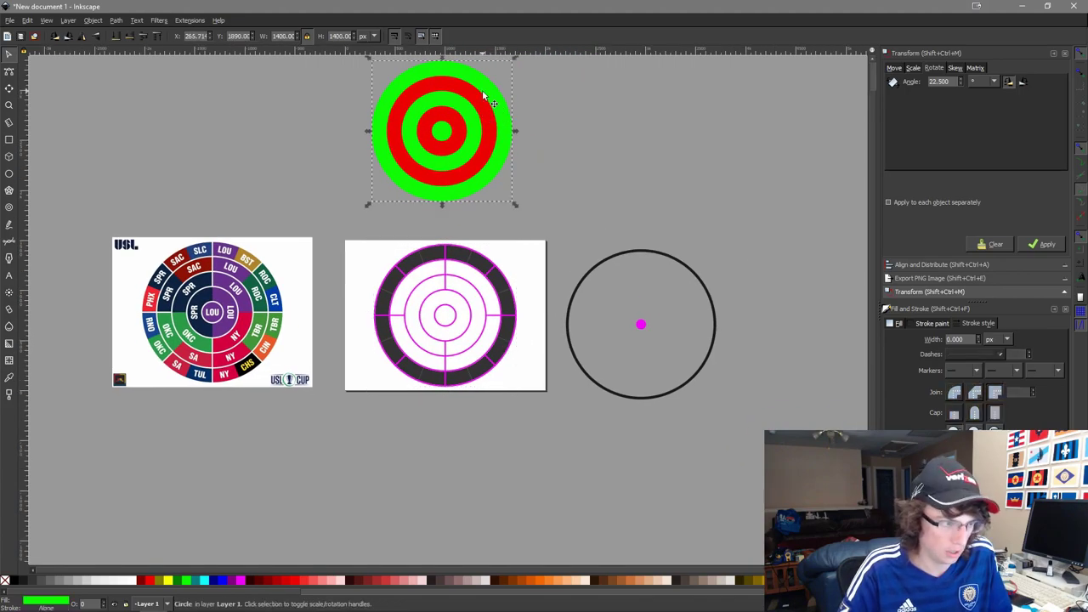
pyautogui.press('Delete')
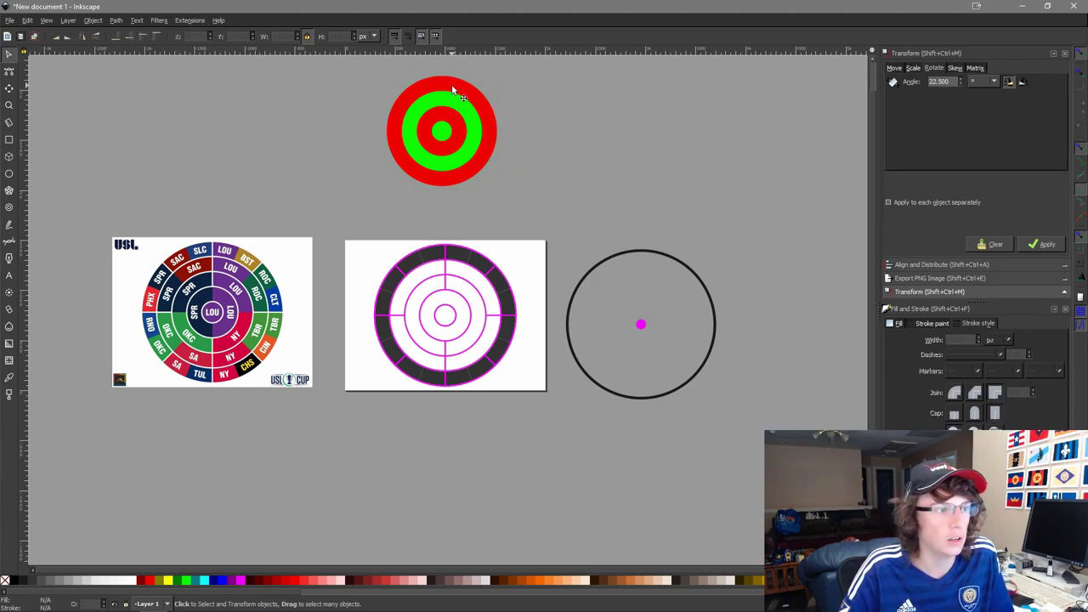
pyautogui.click(453, 89)
pyautogui.click(528, 110)
# Duplicate the bullseye's outer red circle and the green circle inside it, placing the copies beside the bullseye.
pyautogui.click(486, 111)
pyautogui.keyDown('shift'); pyautogui.click(463, 115); pyautogui.keyUp('shift')
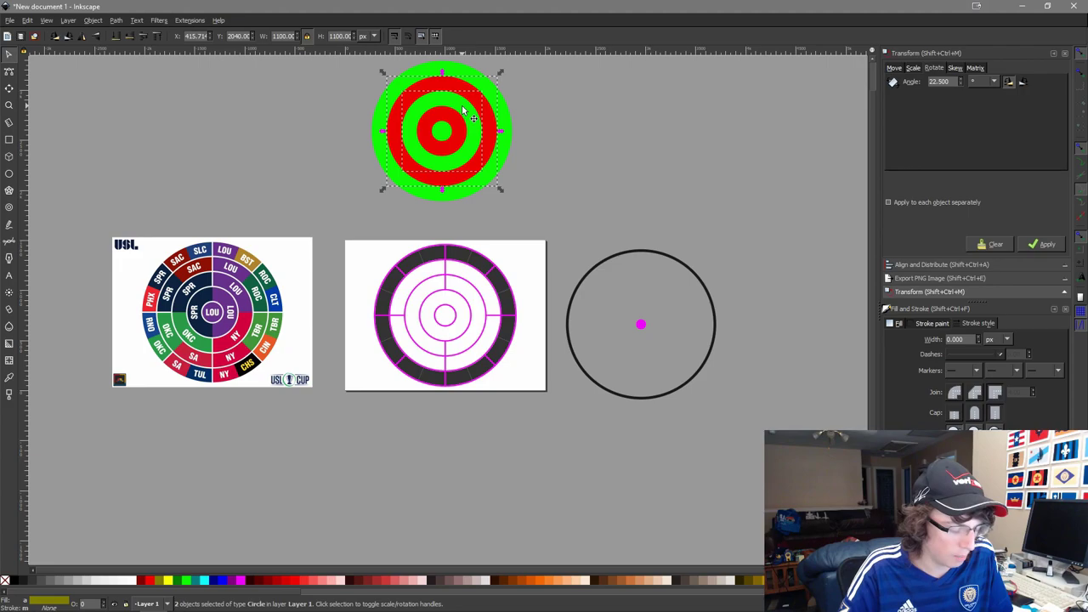
pyautogui.hotkey('ctrl', 'd')
pyautogui.moveTo(464, 111); pyautogui.dragTo(661, 133)
pyautogui.scroll(2, 662, 133)
pyautogui.scroll(2, 661, 133)
pyautogui.scroll(4, 680, 212)
pyautogui.moveTo(556, 490); pyautogui.dragTo(536, 226)
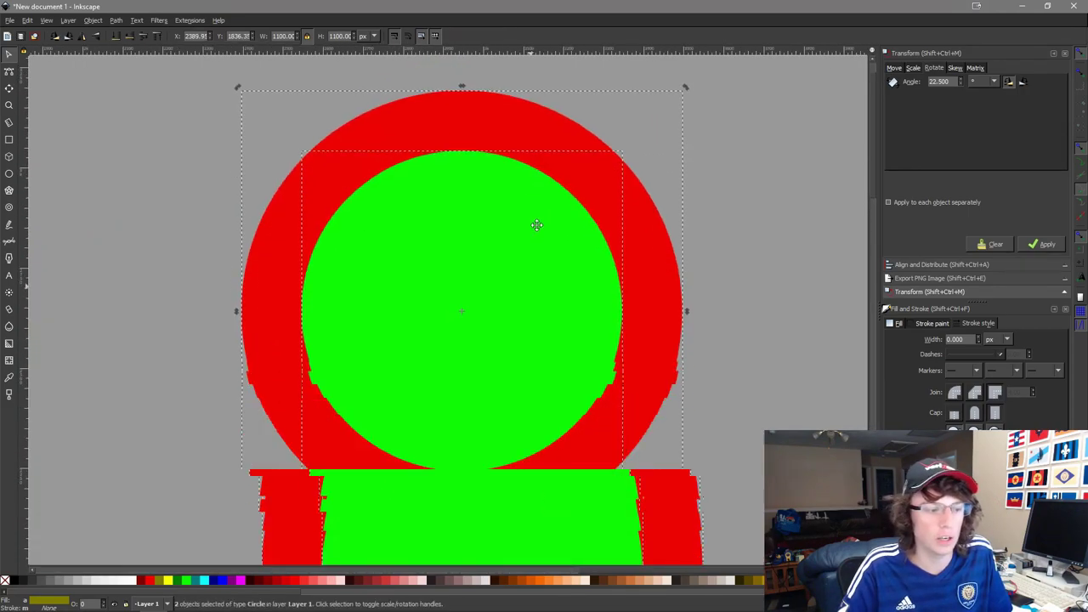
pyautogui.scroll(-3, 537, 226)
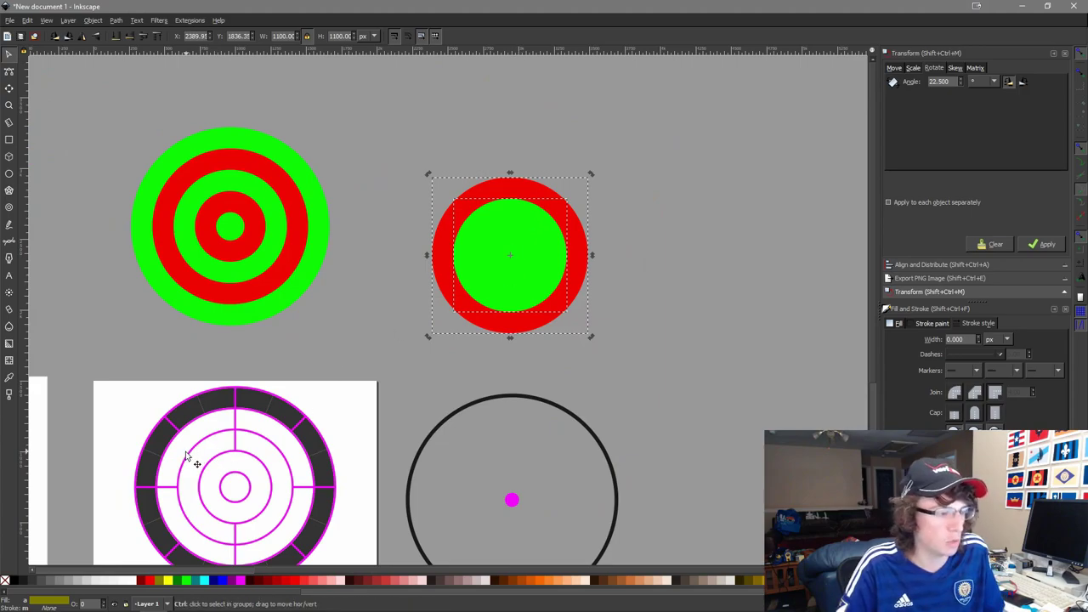
# Center the bullseye's outermost green circle on the dark segmented ring on the page.
pyautogui.scroll(5, 238, 369)
pyautogui.scroll(2, 238, 369)
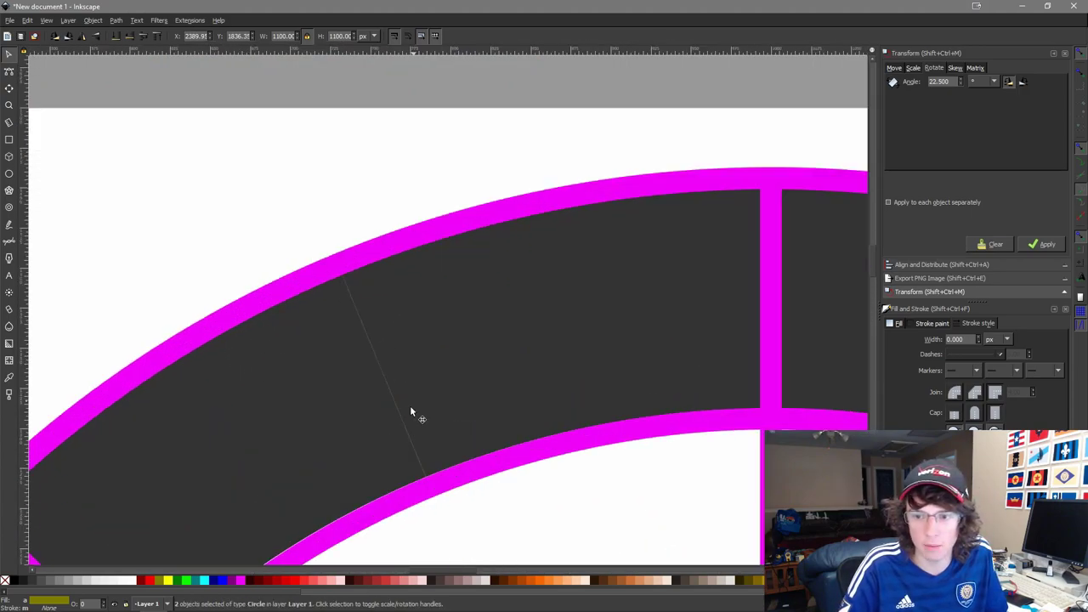
pyautogui.scroll(-6, 533, 357)
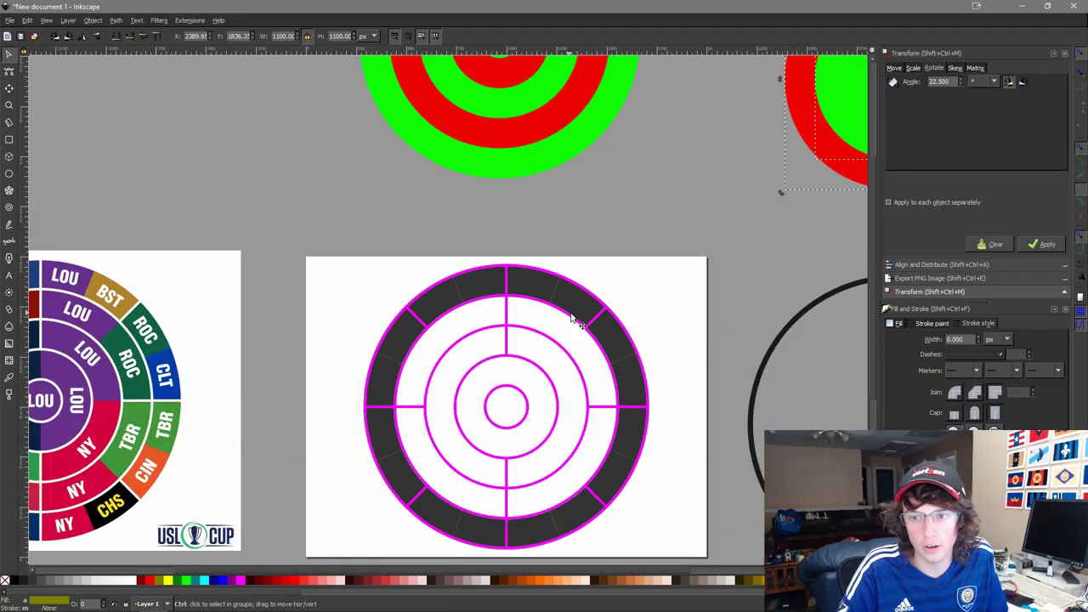
pyautogui.moveTo(562, 392); pyautogui.dragTo(352, 352)
pyautogui.moveTo(296, 316); pyautogui.dragTo(451, 347)
pyautogui.click(536, 119)
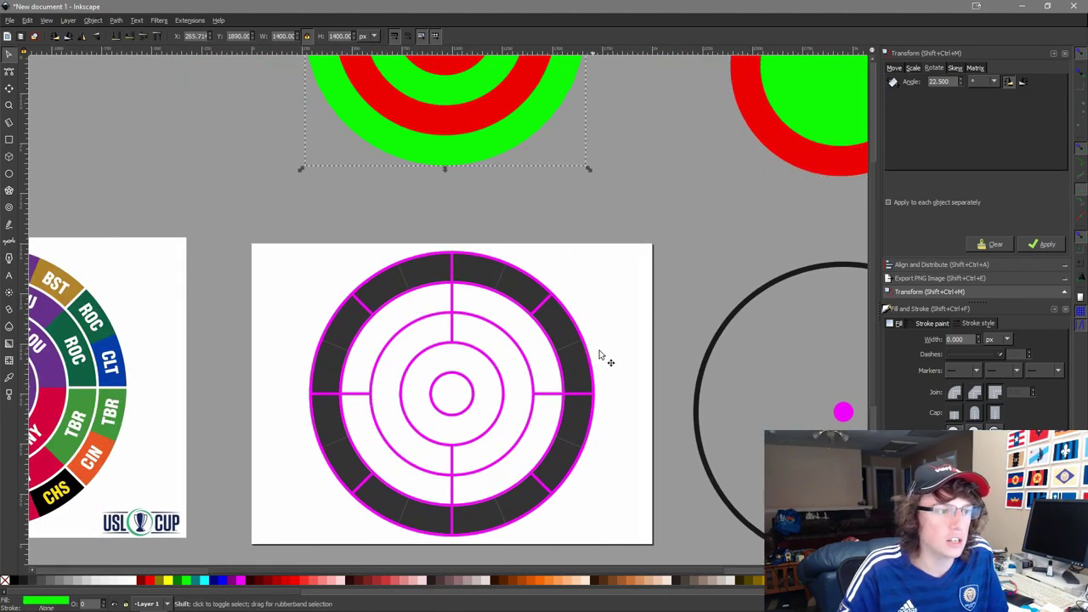
pyautogui.keyDown('shift'); pyautogui.click(580, 377); pyautogui.keyUp('shift')
pyautogui.hotkey('ctrl', 'alt', 'h')
pyautogui.hotkey('ctrl', 'alt', 't')
pyautogui.click(698, 282)
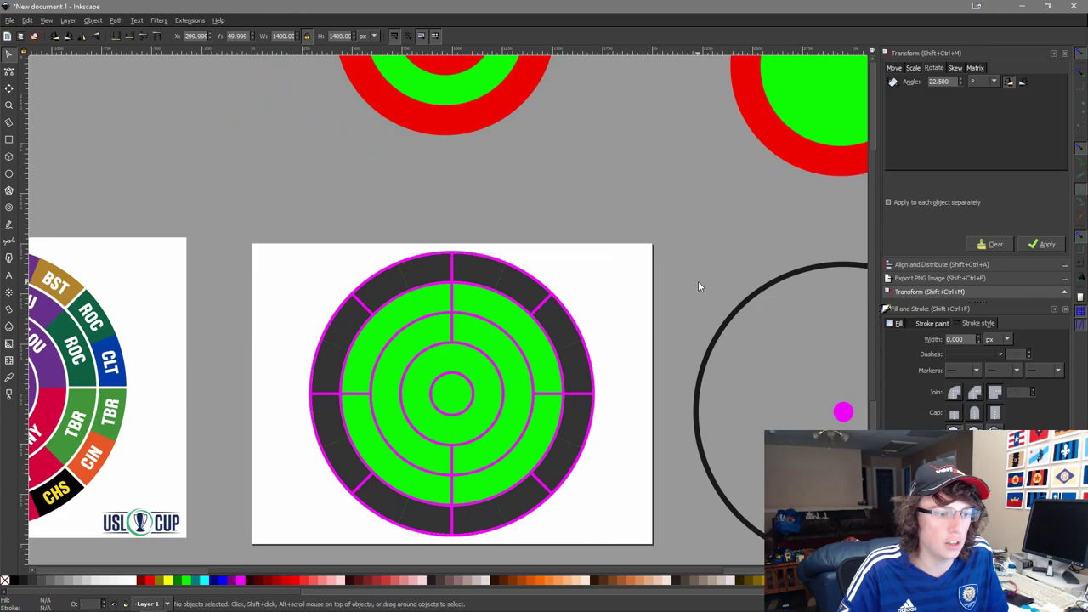
# Try dark and lighter gray fills on the circle behind the segmented ring.
pyautogui.click(543, 374)
pyautogui.hotkey('ctrl', 'z')
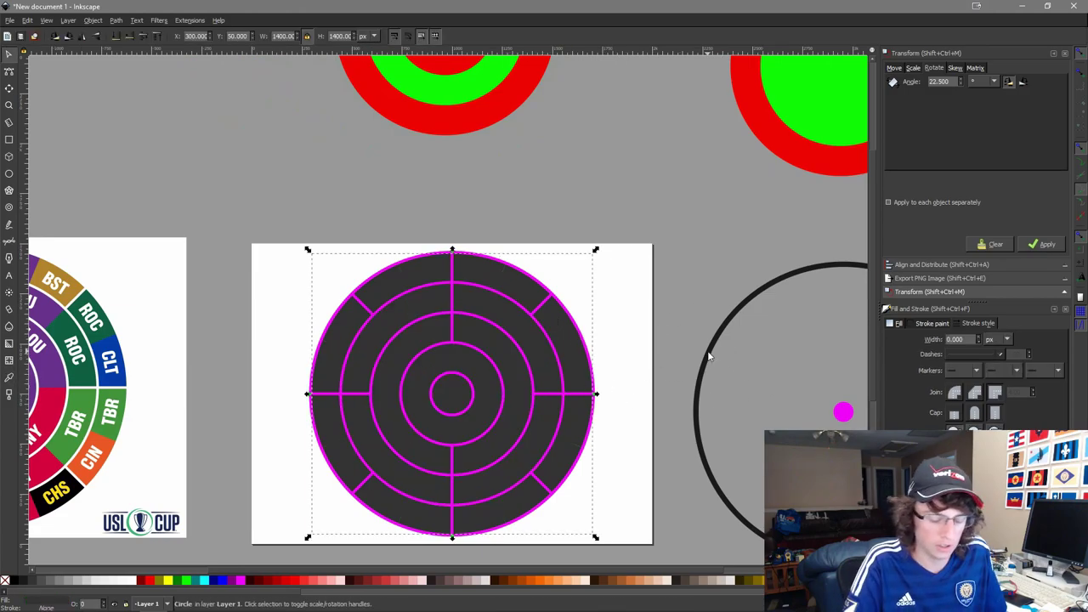
pyautogui.hotkey('ctrl', 'z')
pyautogui.hotkey('ctrl', 'shift', 'z')
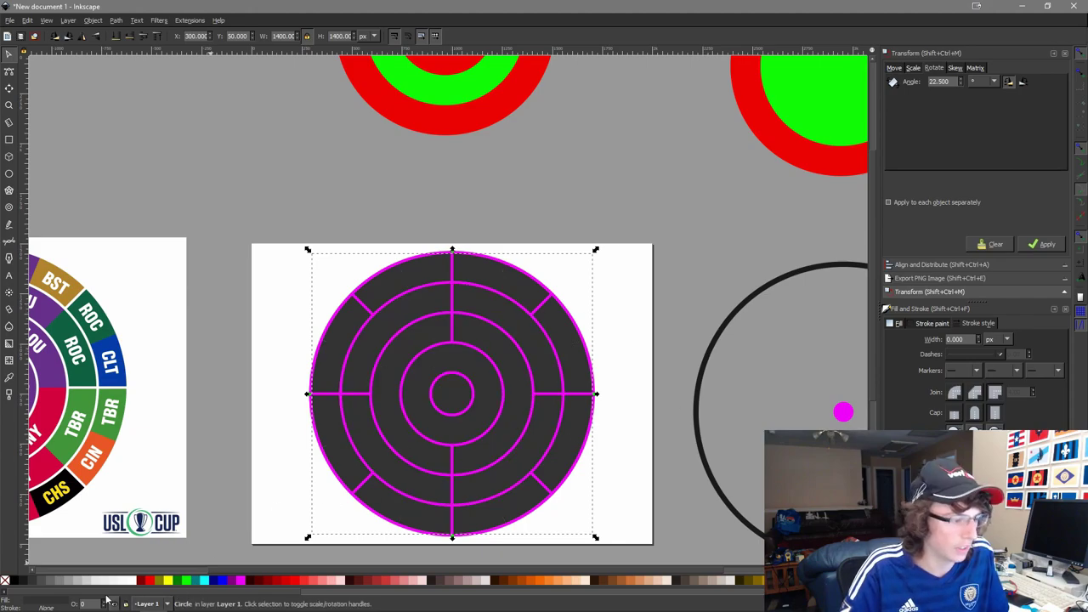
pyautogui.click(90, 581)
pyautogui.click(546, 180)
pyautogui.scroll(4, 376, 282)
pyautogui.scroll(-6, 474, 236)
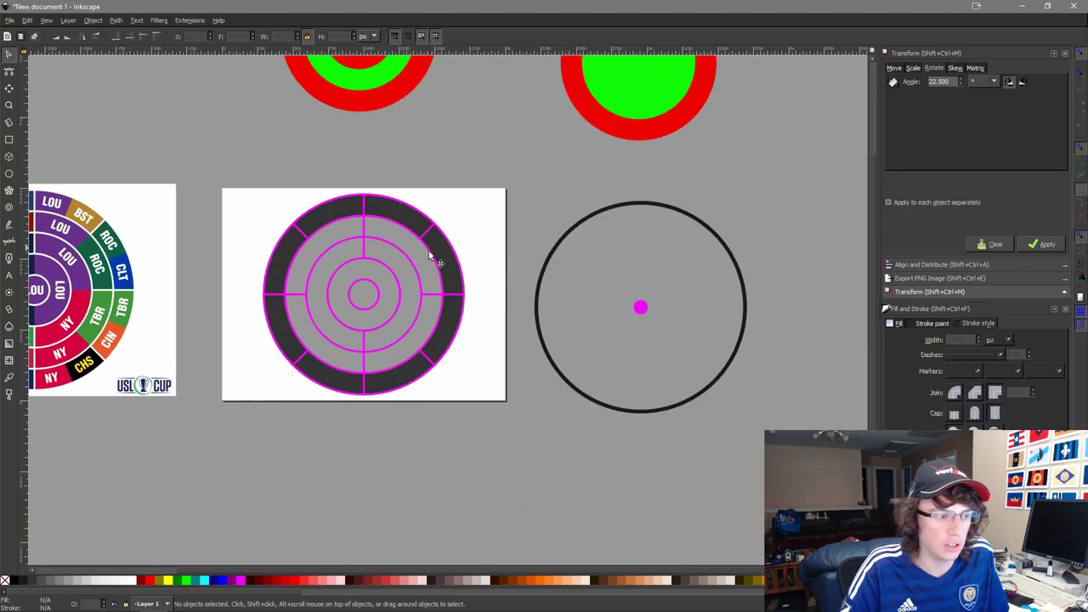
# Center the gray circle from the page back on the bullseye's red circle.
pyautogui.click(428, 255)
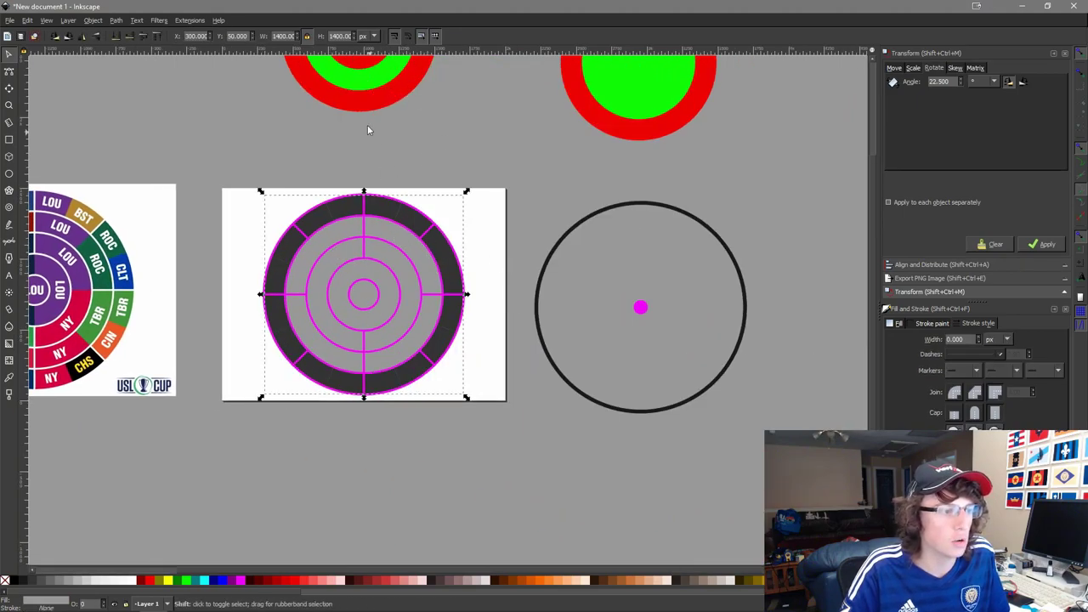
pyautogui.keyDown('shift'); pyautogui.click(370, 104); pyautogui.keyUp('shift')
pyautogui.hotkey('ctrl', 'alt', 'h')
pyautogui.hotkey('ctrl', 'alt', 't')
pyautogui.scroll(8, 483, 165)
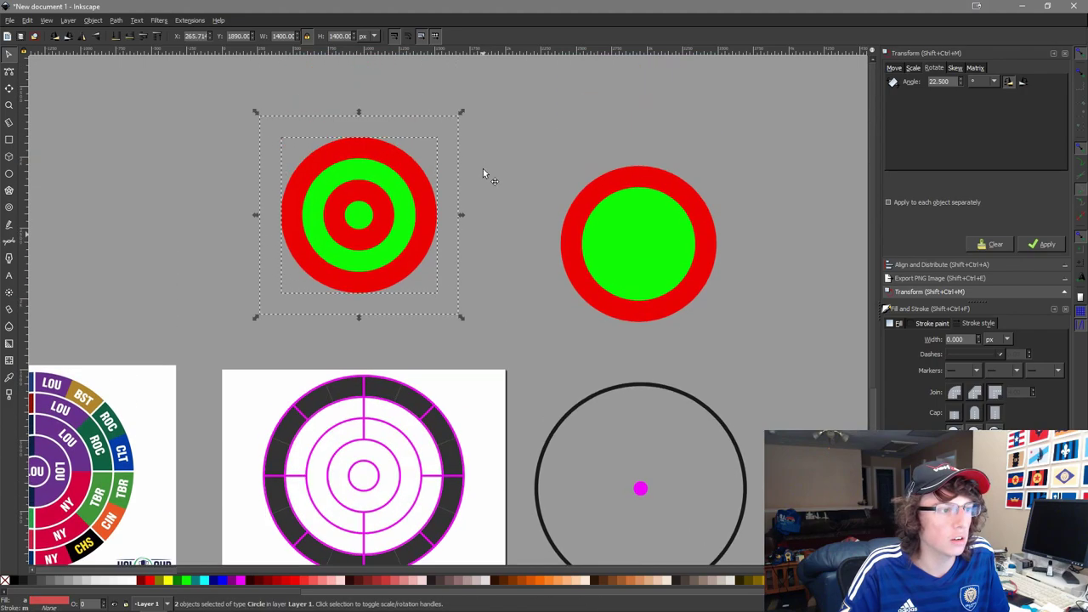
# Recolor the bullseye's outermost circle with the green sampled from its center circle.
pyautogui.click(496, 353)
pyautogui.moveTo(496, 353); pyautogui.dragTo(107, 70)
pyautogui.keyDown('shift'); pyautogui.click(422, 196); pyautogui.keyUp('shift')
pyautogui.keyDown('shift'); pyautogui.click(408, 210); pyautogui.keyUp('shift')
pyautogui.keyDown('shift'); pyautogui.click(386, 227); pyautogui.keyUp('shift')
pyautogui.keyDown('shift'); pyautogui.click(358, 218); pyautogui.keyUp('shift')
pyautogui.press('d')
pyautogui.click(358, 219)
pyautogui.press('s')
# Center the copied red and green circles horizontally and vertically on the black outlined circle with the magenta dot.
pyautogui.scroll(-3, 579, 419)
pyautogui.moveTo(707, 435); pyautogui.dragTo(527, 245)
pyautogui.scroll(3, 493, 183)
pyautogui.moveTo(450, 147); pyautogui.dragTo(842, 389)
pyautogui.moveTo(625, 318); pyautogui.dragTo(411, 71)
pyautogui.click(565, 150)
pyautogui.keyDown('shift'); pyautogui.click(545, 199); pyautogui.keyUp('shift')
pyautogui.keyDown('shift'); pyautogui.click(513, 437); pyautogui.keyUp('shift')
pyautogui.hotkey('ctrl', 'alt', 'h')
pyautogui.hotkey('ctrl', 'alt', 't')
pyautogui.click(652, 455)
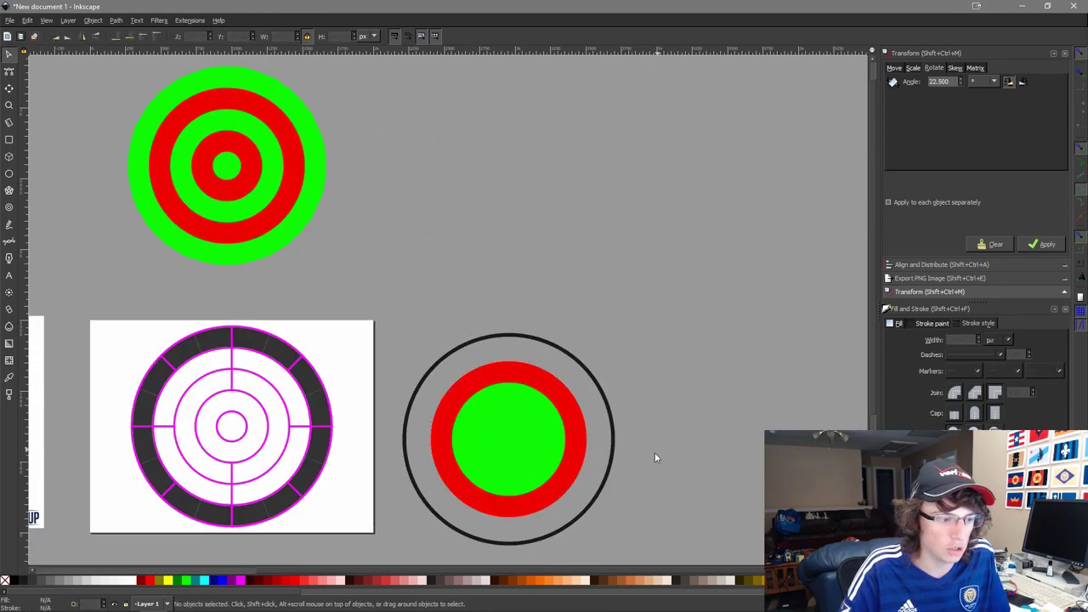
# Lower the copied red and green circles behind the magenta center dot, keeping green above red.
pyautogui.moveTo(651, 455); pyautogui.dragTo(603, 375)
pyautogui.click(467, 293)
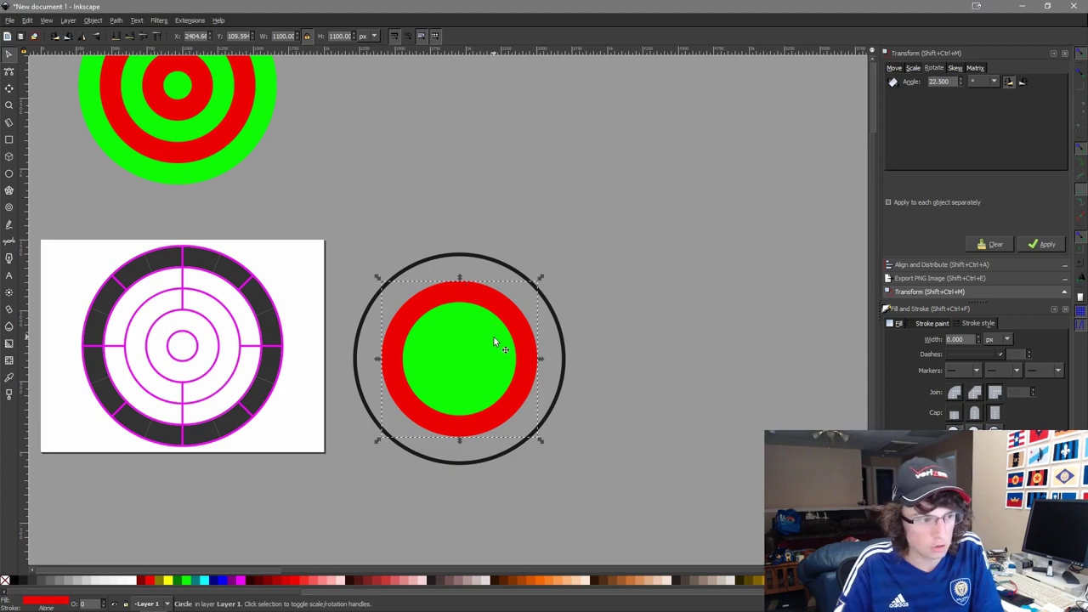
pyautogui.click(476, 383)
pyautogui.press('Delete')
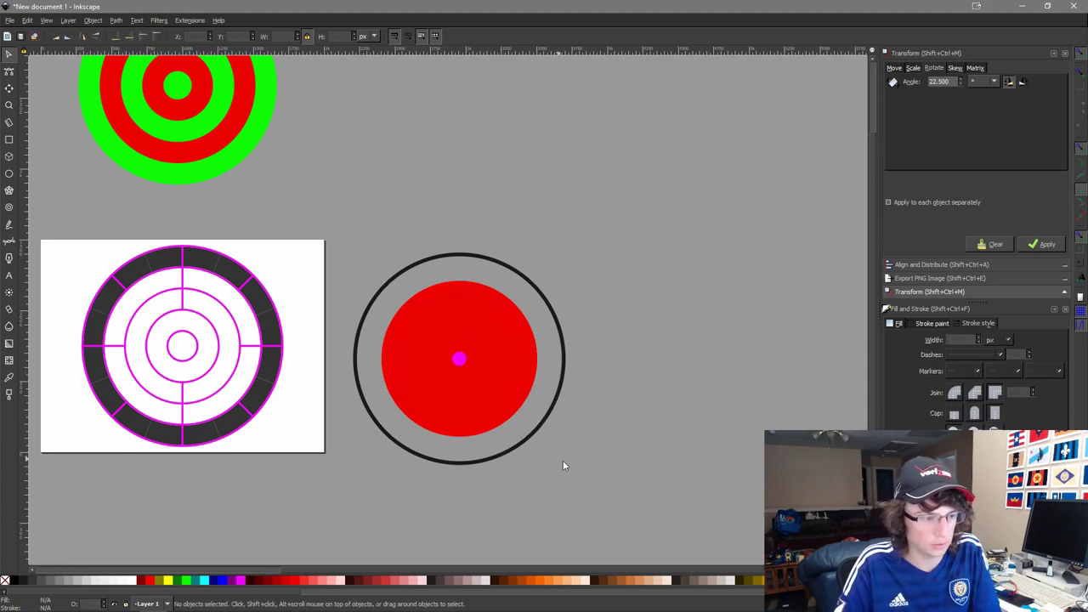
pyautogui.moveTo(570, 467); pyautogui.dragTo(369, 299)
pyautogui.hotkey('ctrl', 'z')
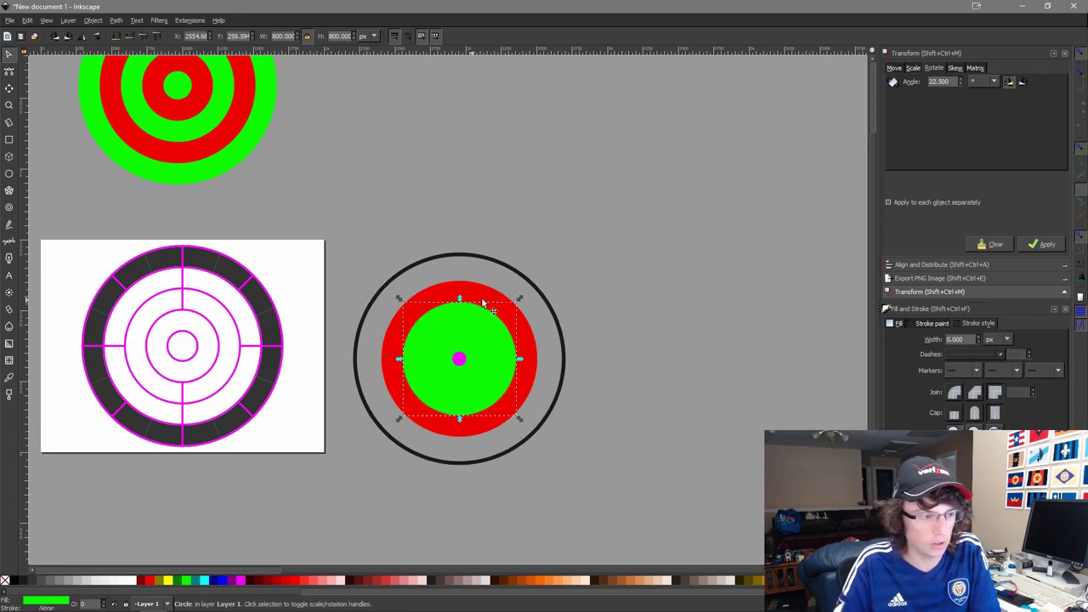
pyautogui.click(760, 346)
# Resize the copied green circle to 825 px and center it on the black circle group.
pyautogui.moveTo(553, 381); pyautogui.dragTo(626, 354)
pyautogui.click(536, 328)
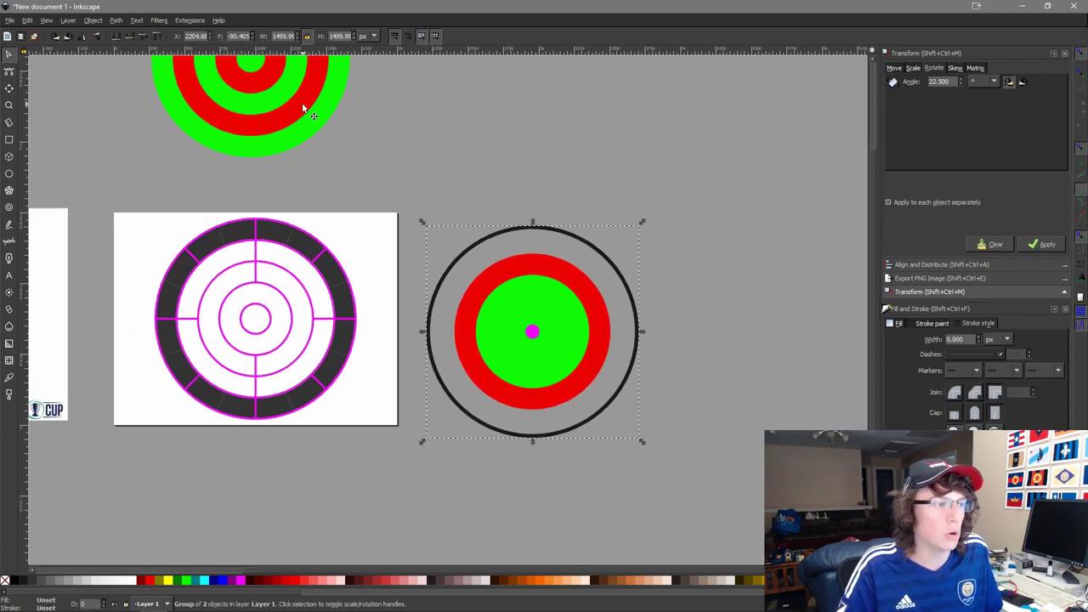
pyautogui.click(541, 307)
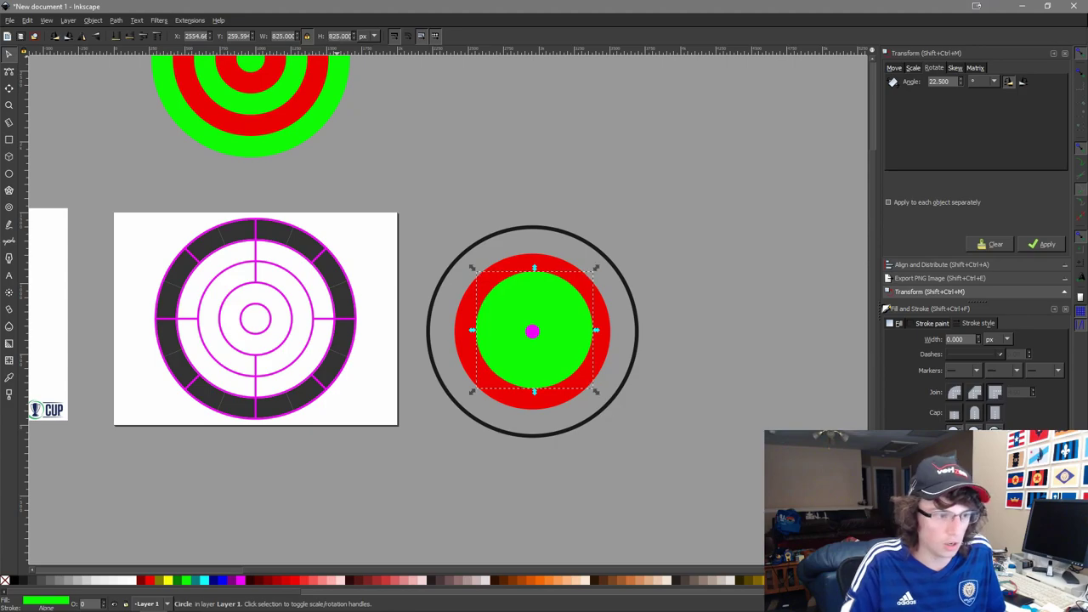
pyautogui.keyDown('alt'); pyautogui.keyDown('shift'); pyautogui.click(531, 335); pyautogui.keyUp('shift'); pyautogui.keyUp('alt')
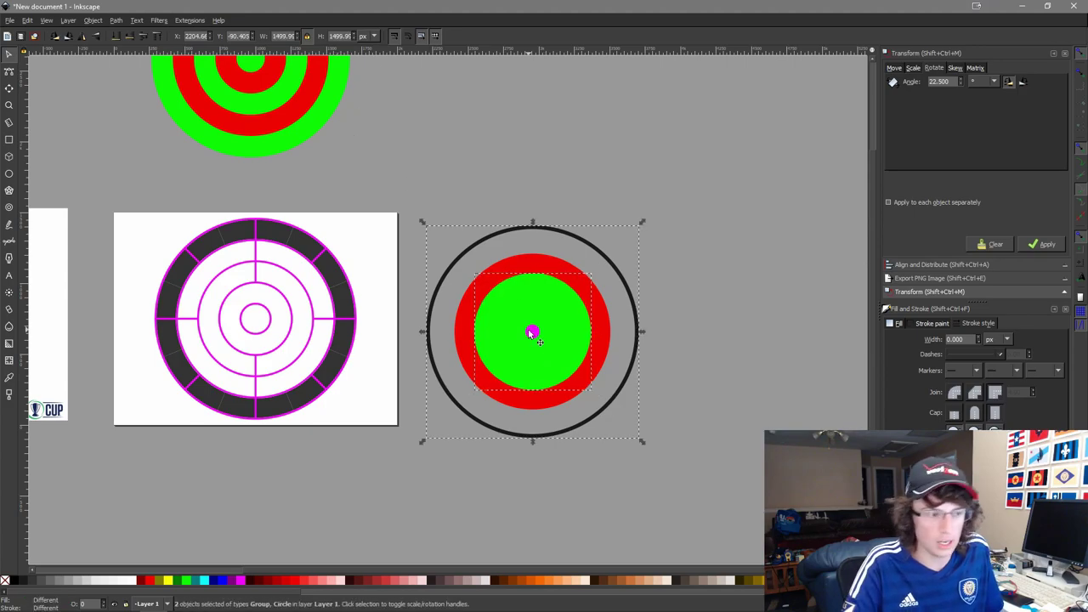
pyautogui.click(733, 344)
# Turn the copied red circle into a segment starting at 270° and ending at 315°.
pyautogui.scroll(2, 551, 306)
pyautogui.click(466, 249)
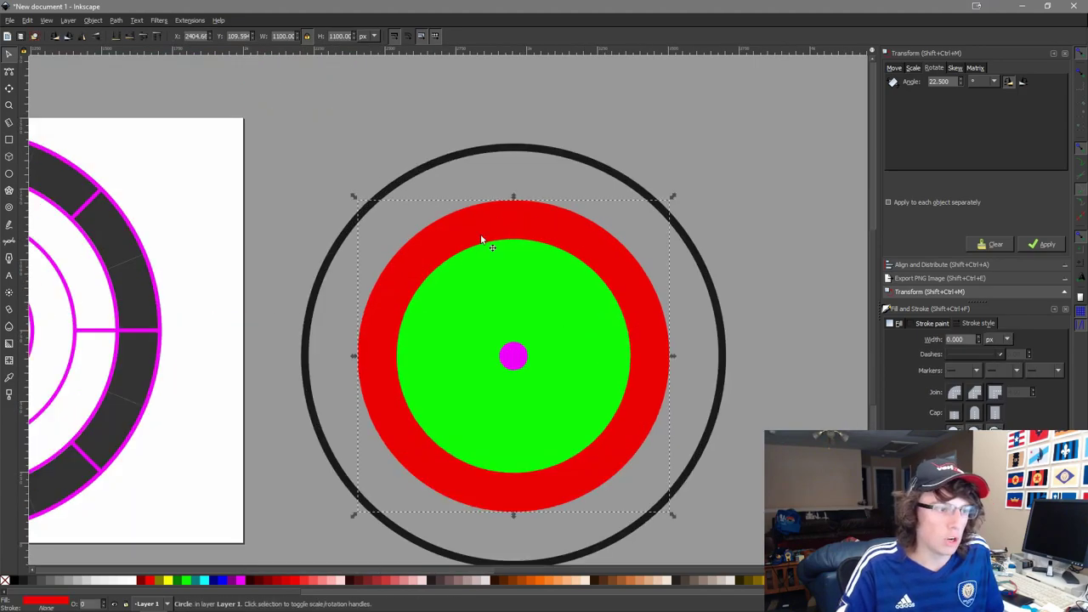
pyautogui.click(10, 173)
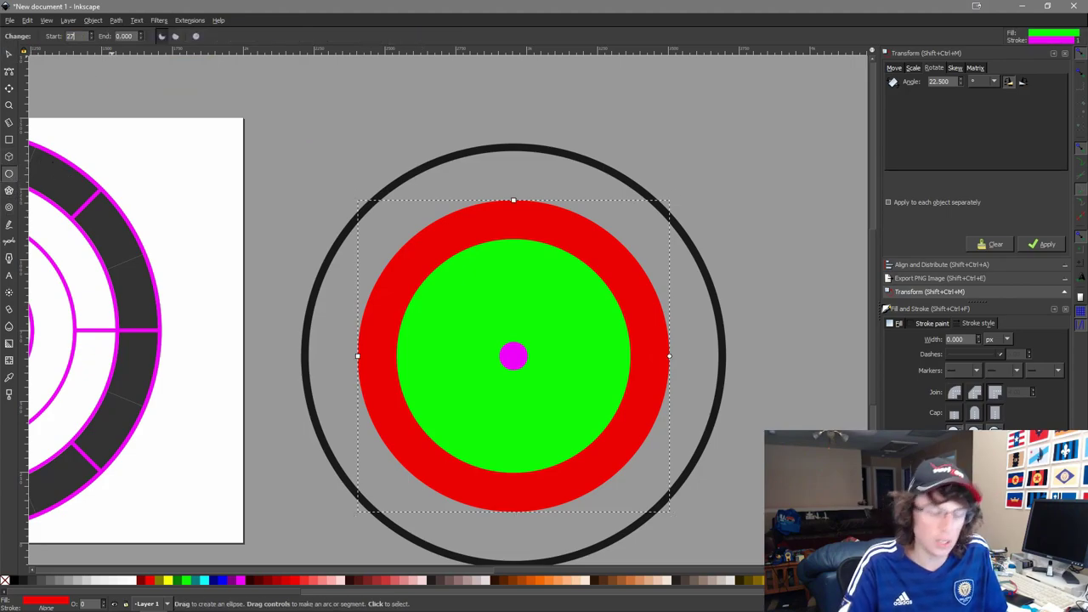
pyautogui.press('Tab')
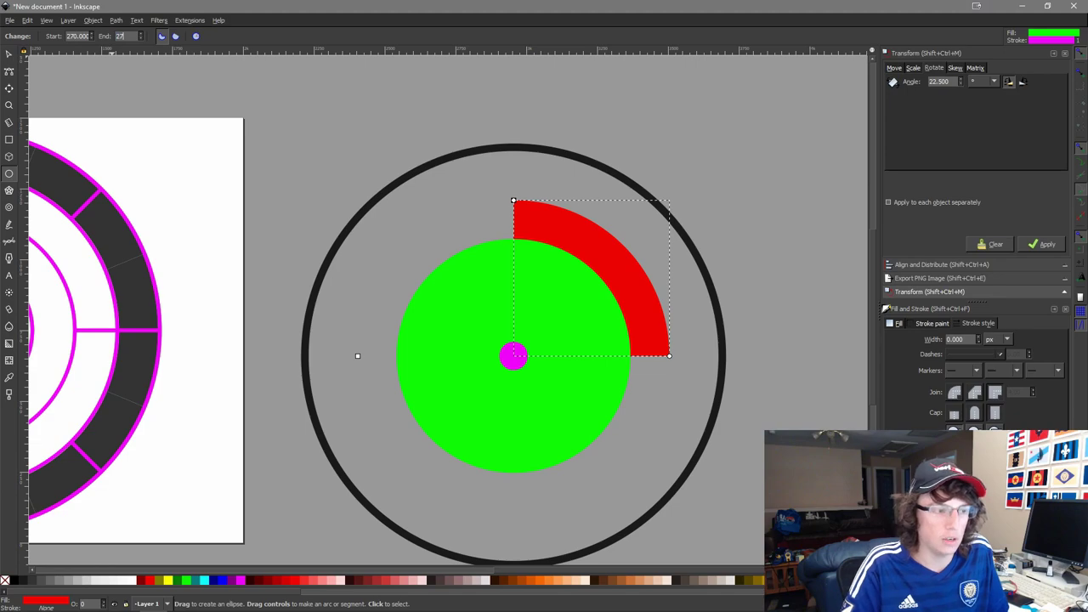
pyautogui.write('315')
pyautogui.press('Return')
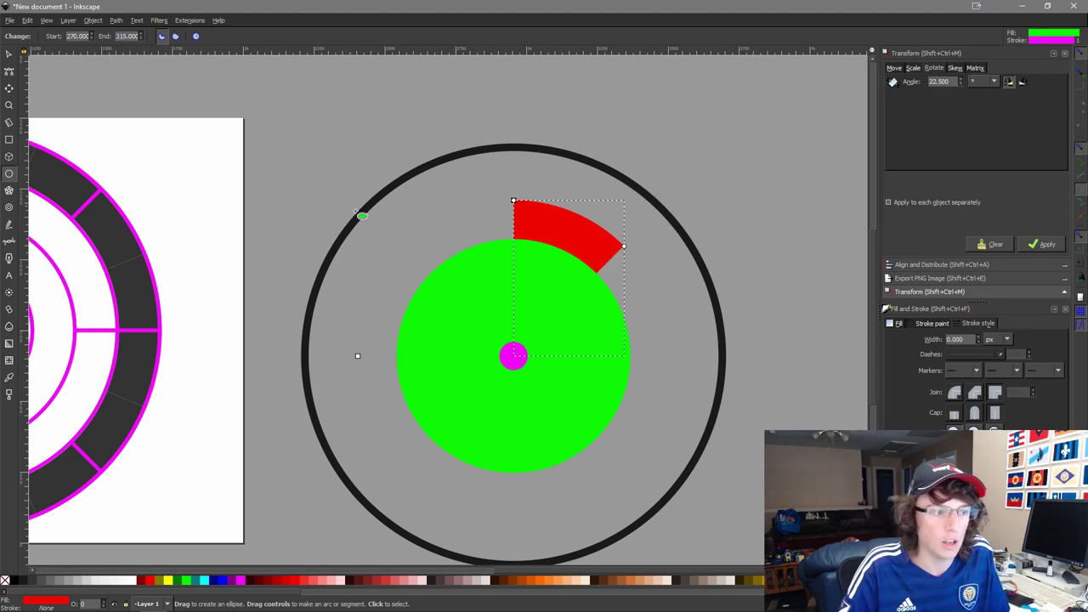
# Turn the copied green circle into a segment from 270° to 270+45°.
pyautogui.click(487, 308)
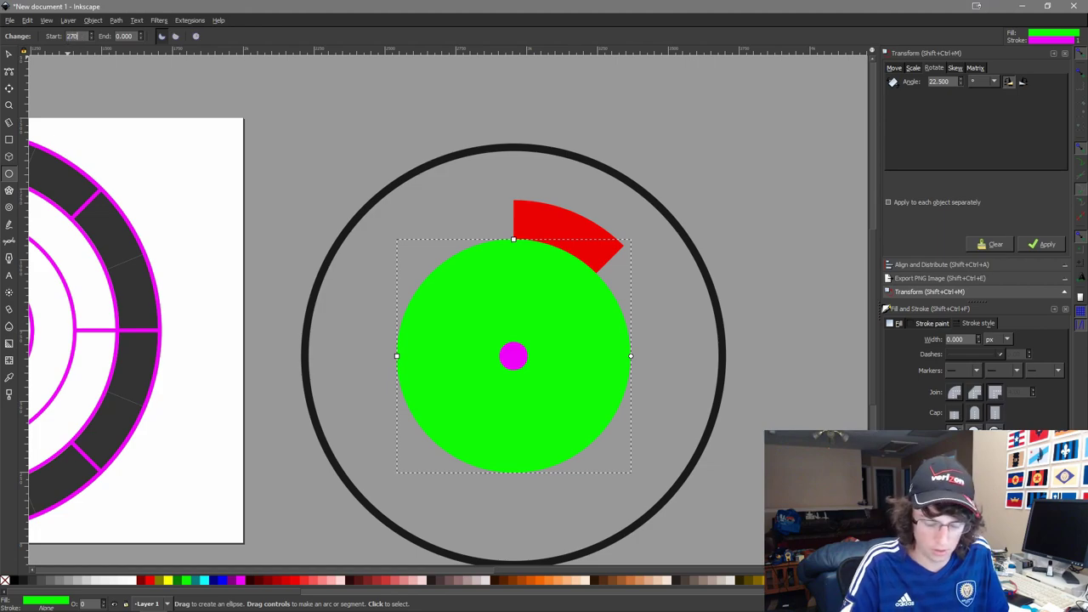
pyautogui.write('270')
pyautogui.press('Tab')
pyautogui.write('270+45')
pyautogui.press('Return')
pyautogui.press('s')
# Subtract the green segment from the red segment with a Difference operation.
pyautogui.scroll(2, 604, 373)
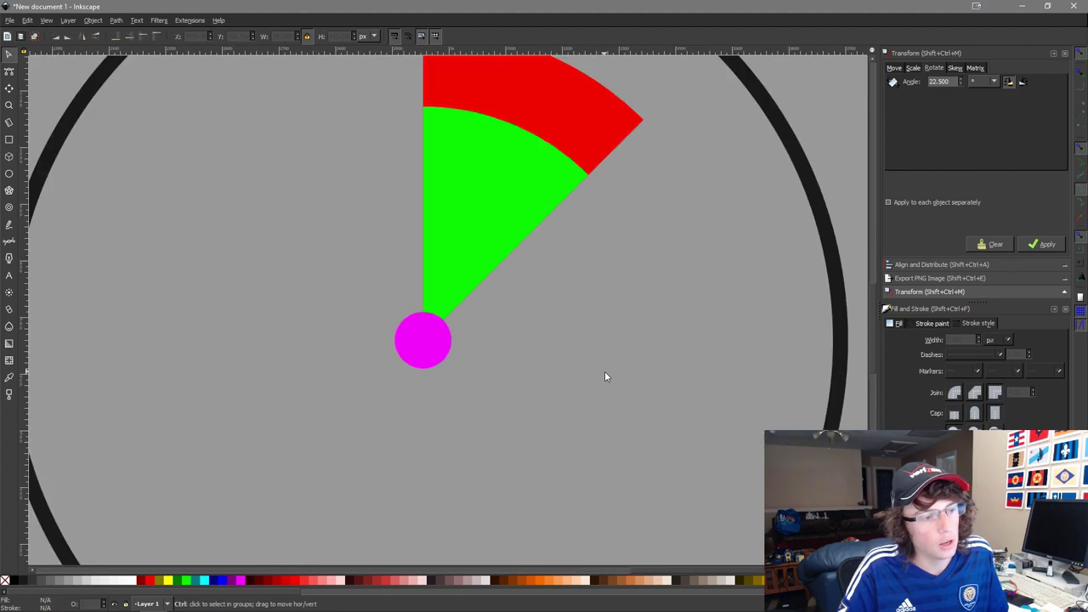
pyautogui.keyDown('shift'); pyautogui.click(555, 78); pyautogui.keyUp('shift')
pyautogui.click(118, 20)
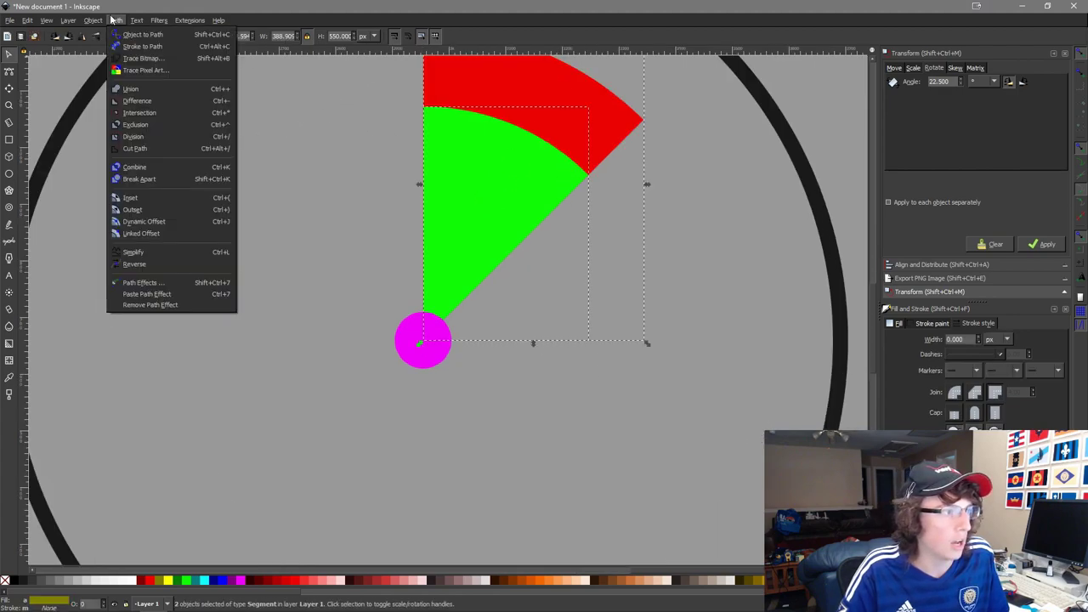
pyautogui.click(147, 107)
pyautogui.scroll(-4, 368, 263)
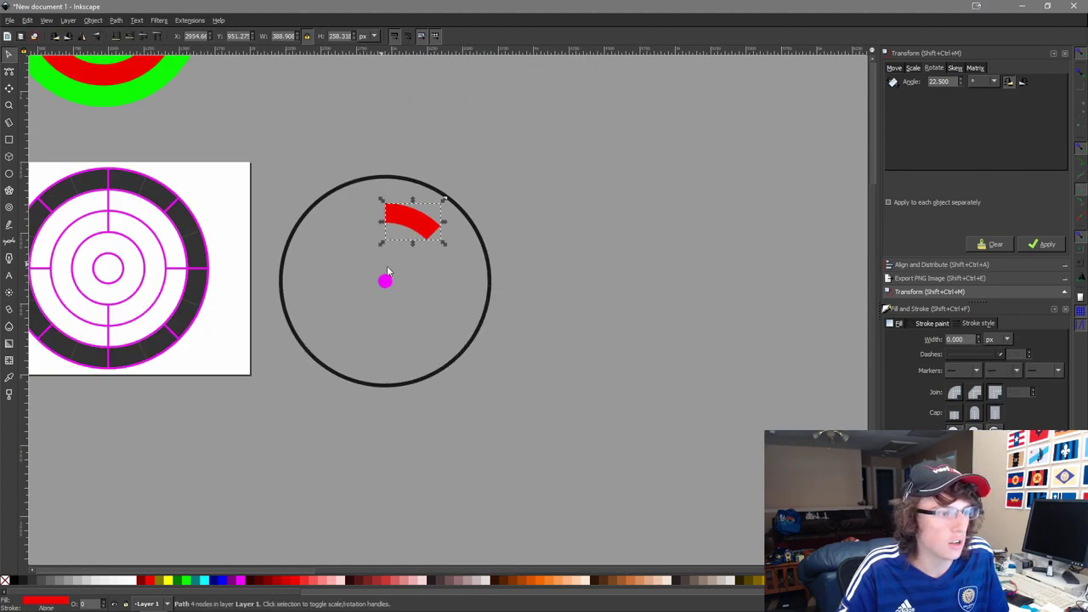
# Group a copy of the red arc segment with the black guide circle and rotate the group by 45°.
pyautogui.press('ctrl')
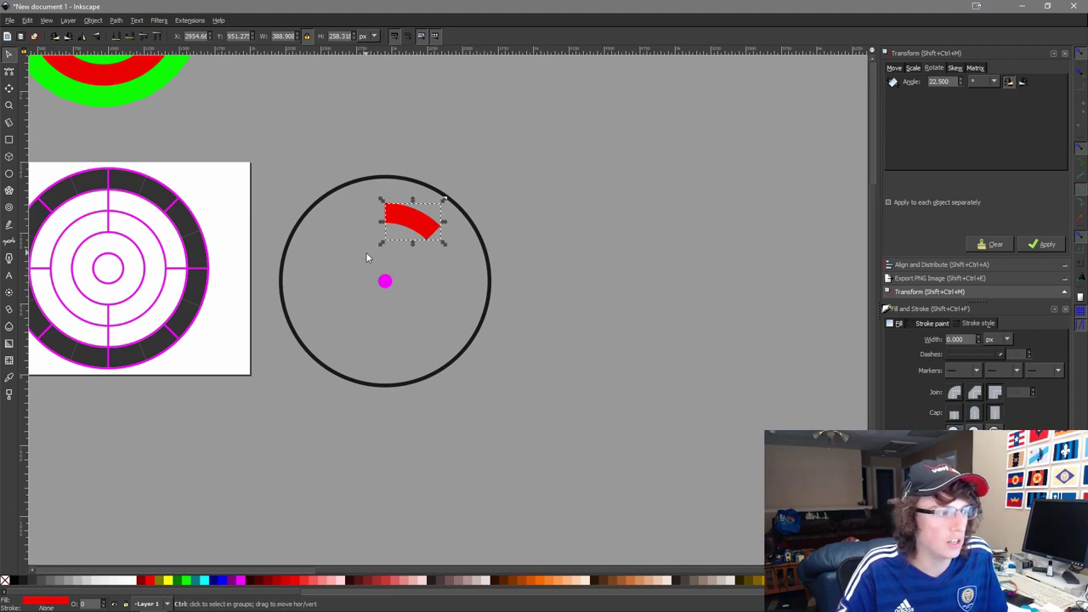
pyautogui.scroll(2, 506, 197)
pyautogui.scroll(1, 644, 313)
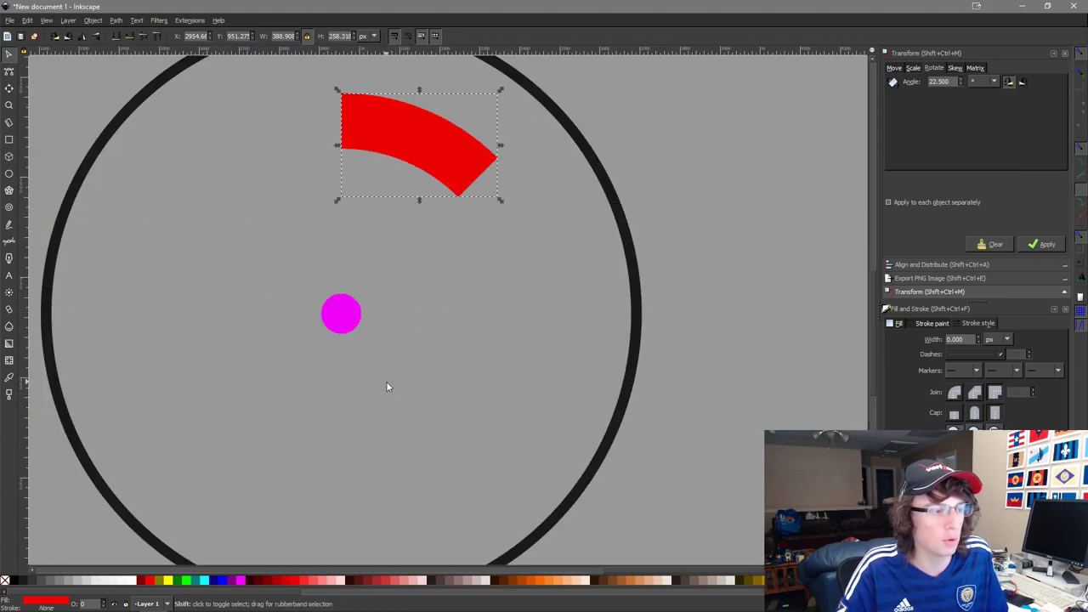
pyautogui.click(338, 328)
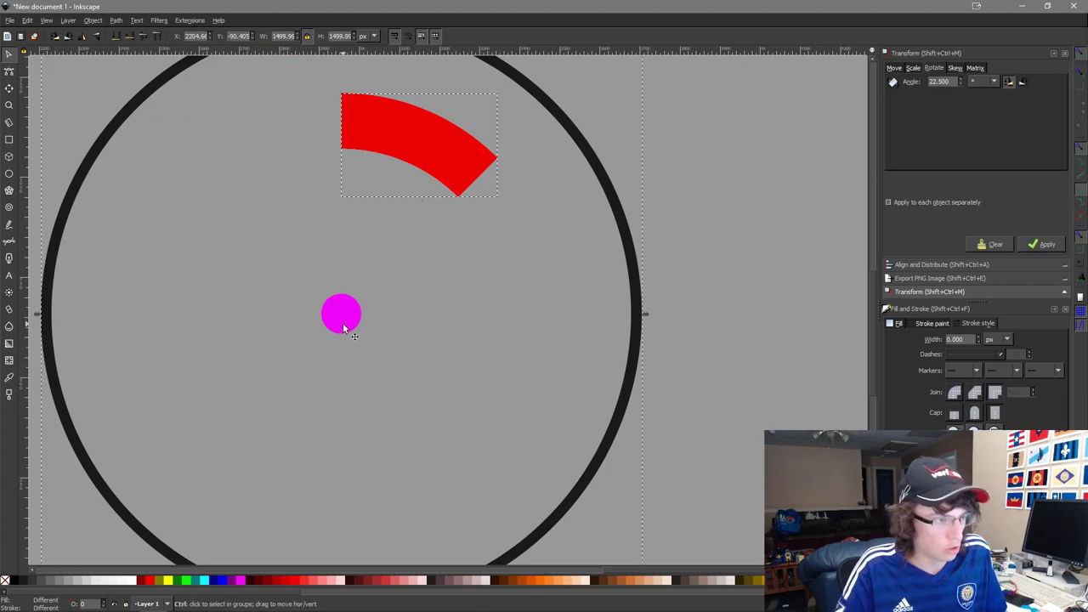
pyautogui.doubleClick(950, 82)
pyautogui.write('45')
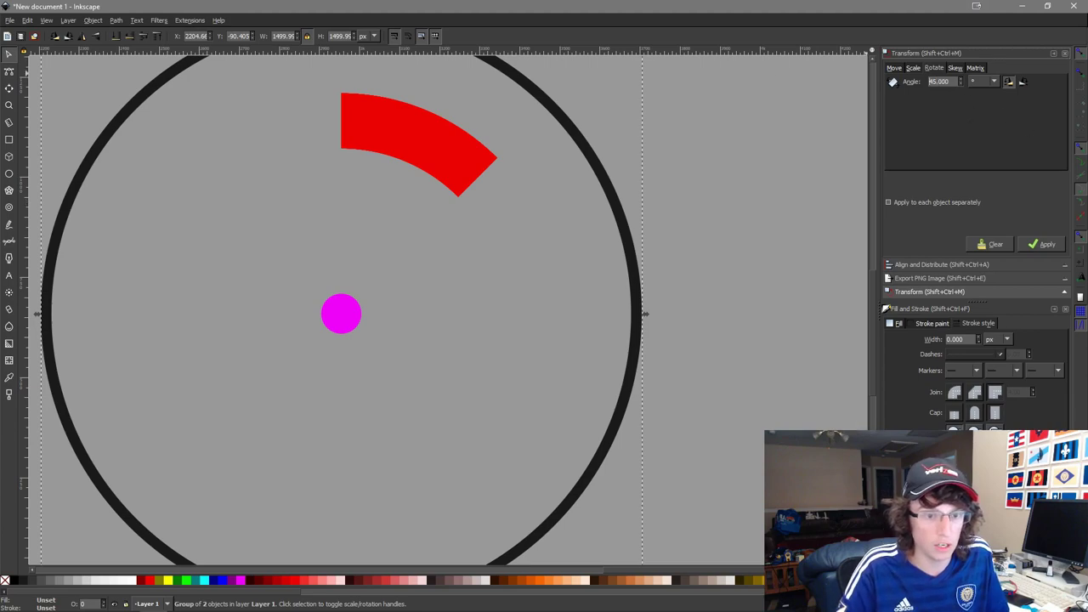
pyautogui.click(1042, 244)
# Extend the red arc with two more segment copies, grouping each with the guide circle and rotating by 45°.
pyautogui.click(433, 170)
pyautogui.keyDown('shift'); pyautogui.click(334, 328); pyautogui.keyUp('shift')
pyautogui.click(1043, 244)
pyautogui.click(464, 180)
pyautogui.keyDown('shift'); pyautogui.click(350, 316); pyautogui.keyUp('shift')
pyautogui.click(1042, 244)
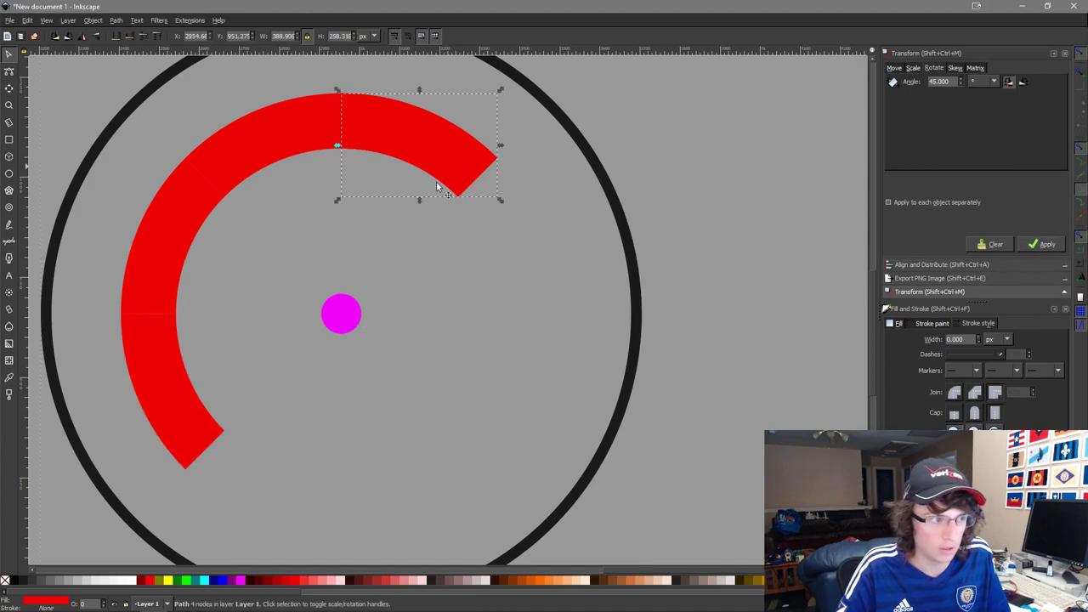
# Continue the red ring through its lower part with two further grouped segment copies, each rotated by 45°.
pyautogui.keyDown('shift'); pyautogui.click(336, 320); pyautogui.keyUp('shift')
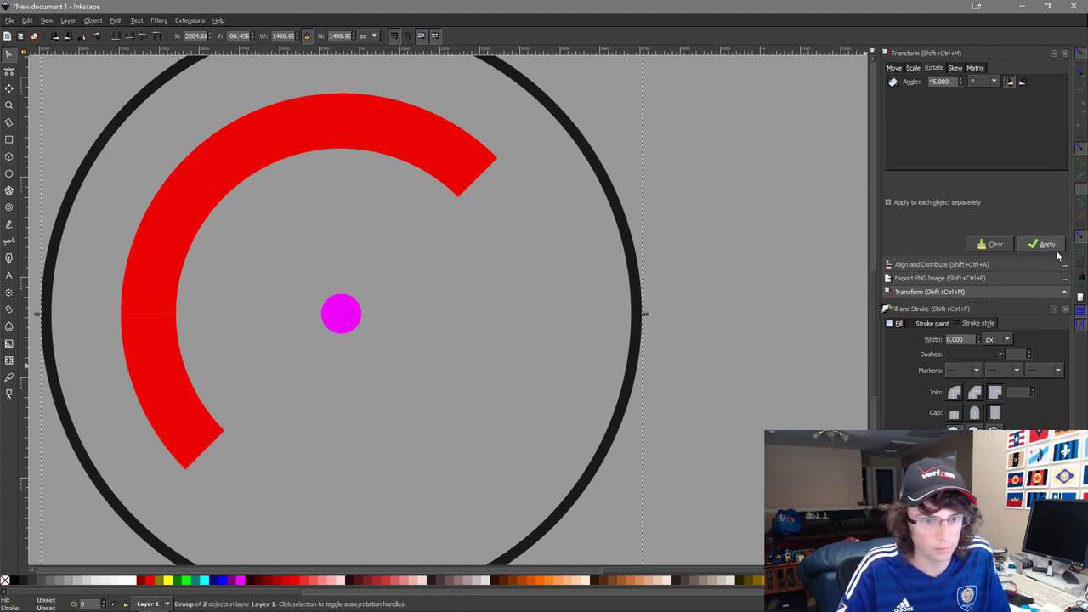
pyautogui.click(1043, 244)
pyautogui.click(618, 236)
pyautogui.click(467, 179)
pyautogui.keyDown('shift'); pyautogui.click(356, 313); pyautogui.keyUp('shift')
pyautogui.click(1043, 244)
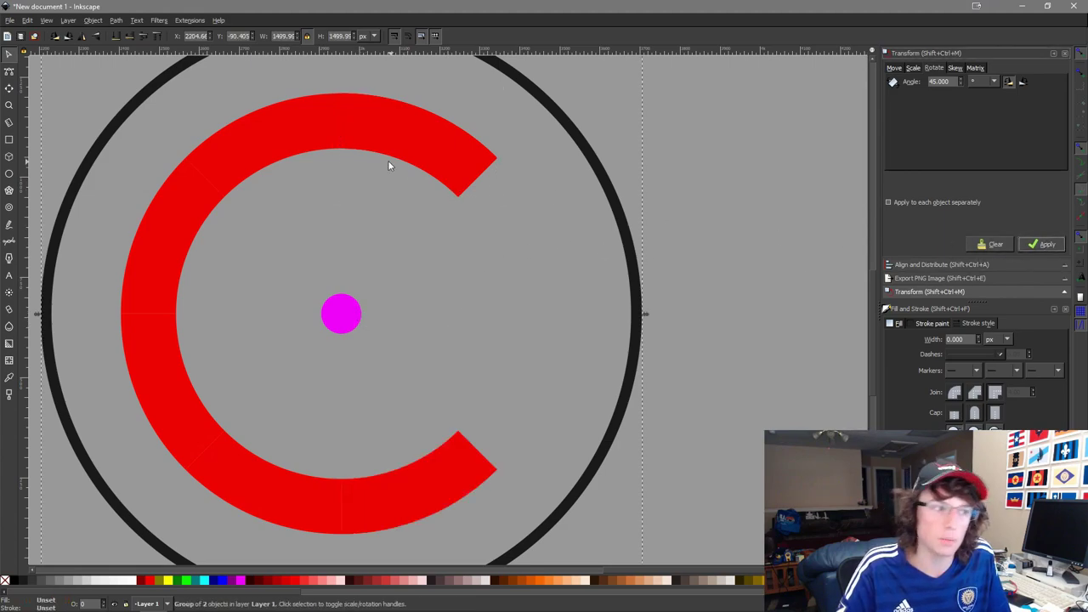
# Close the red ring by adding the last two segment copies in 45° rotations with the guide circle.
pyautogui.click(418, 161)
pyautogui.click(361, 317)
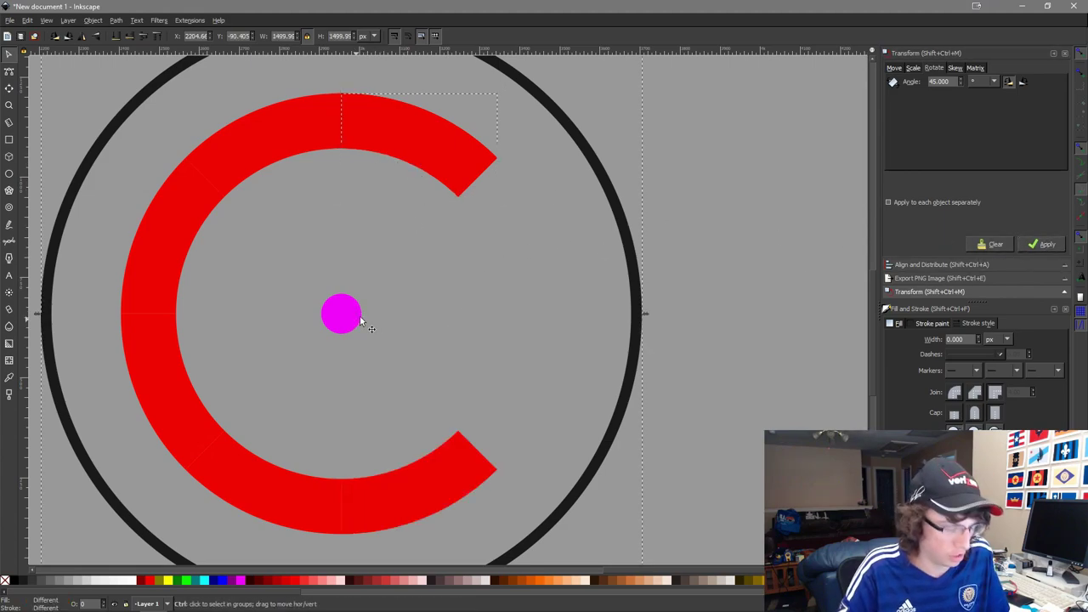
pyautogui.click(1046, 245)
pyautogui.click(399, 153)
pyautogui.keyDown('shift'); pyautogui.click(347, 304); pyautogui.keyUp('shift')
pyautogui.hotkey('ctrl', 'd')
pyautogui.hotkey('ctrl', 'g')
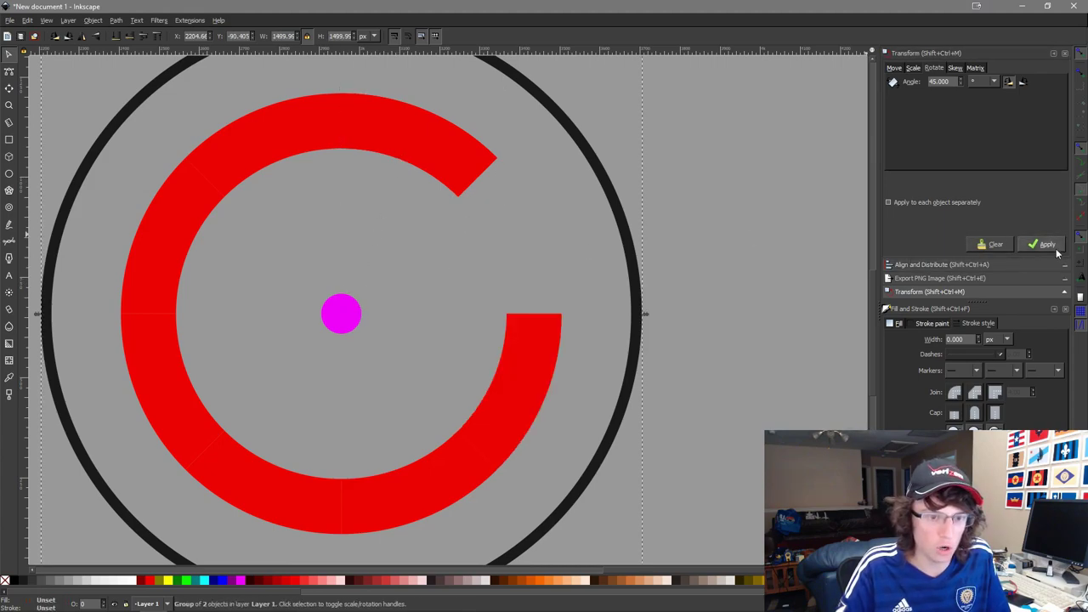
pyautogui.click(1044, 244)
# Ungroup the nested guide circle and segments, and group the red ring segments on their own.
pyautogui.click(451, 181)
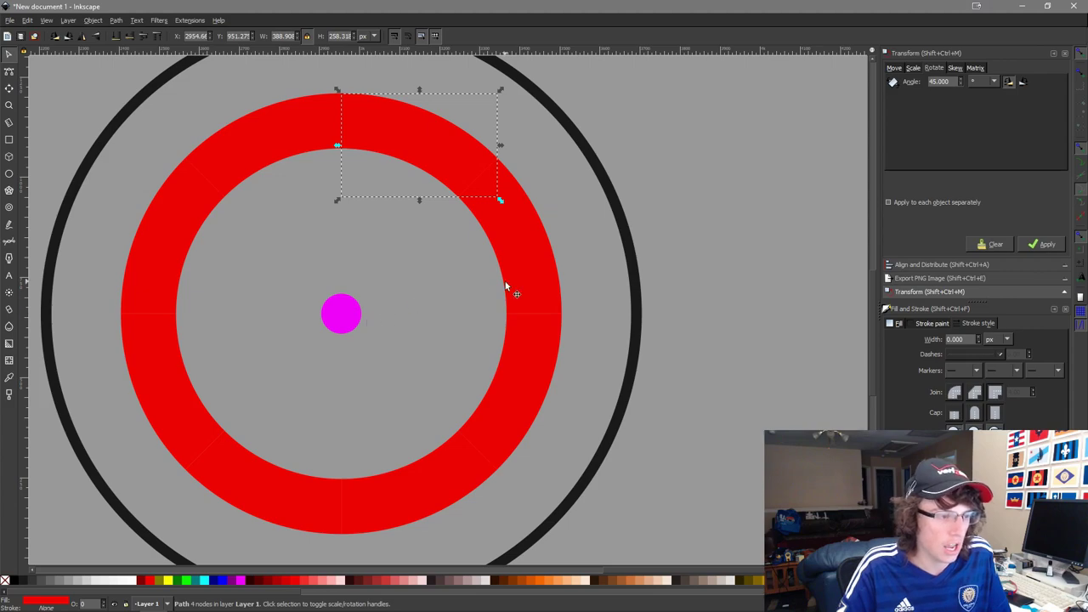
pyautogui.hotkey('ctrl', 'a')
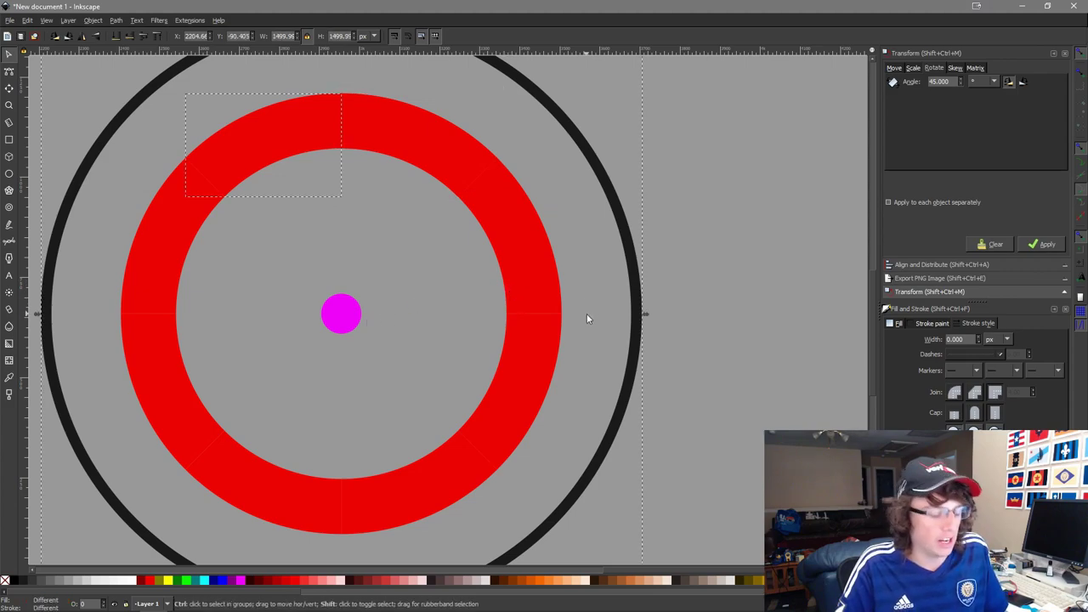
pyautogui.hotkey('ctrl', 'shift', 'g')
pyautogui.click(702, 325)
pyautogui.hscroll(2, 461, 189)
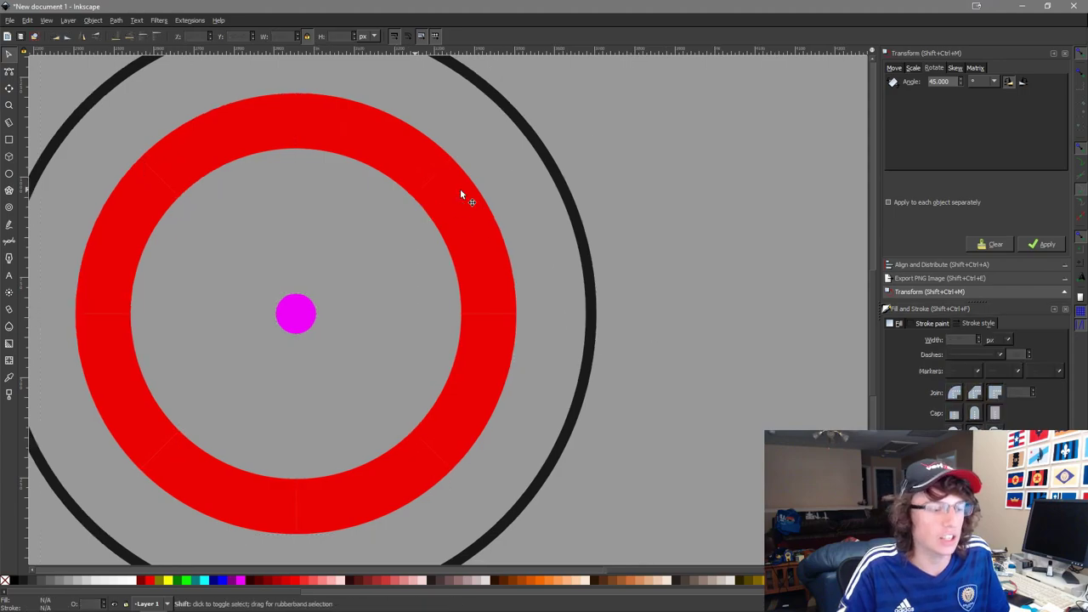
pyautogui.hscroll(1, 460, 195)
pyautogui.scroll(-2, 527, 249)
pyautogui.moveTo(602, 392); pyautogui.dragTo(238, 168)
pyautogui.hotkey('ctrl', 'g')
# Center the red ring on the white page rectangle and place it beneath the magenta grid lines.
pyautogui.scroll(-3, 400, 291)
pyautogui.moveTo(367, 371); pyautogui.dragTo(585, 373)
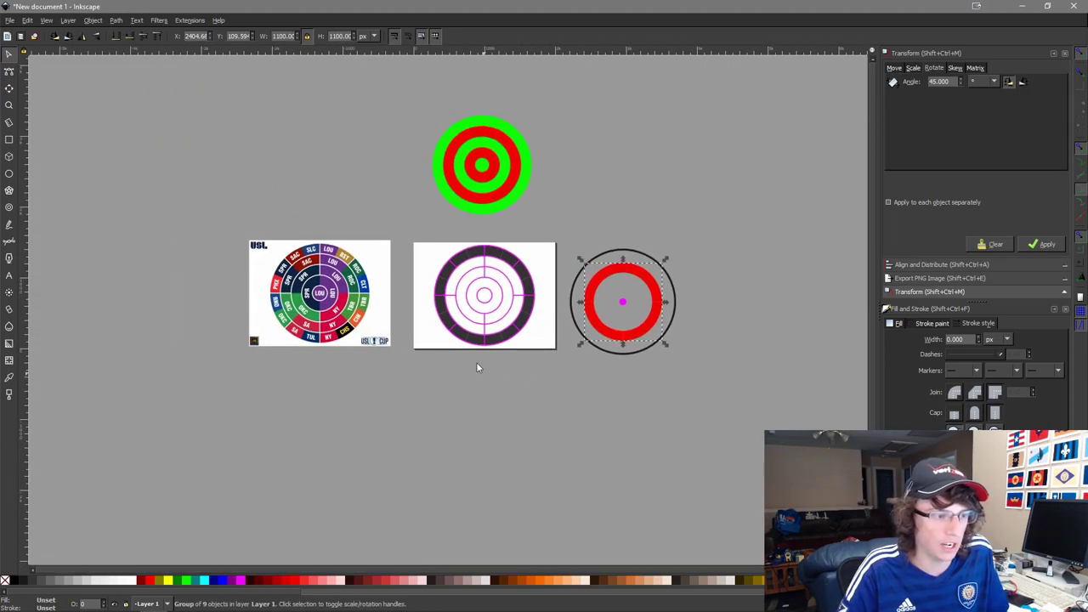
pyautogui.scroll(3, 471, 260)
pyautogui.keyDown('shift'); pyautogui.click(542, 279); pyautogui.keyUp('shift')
pyautogui.hotkey('ctrl', 'alt', 'h')
pyautogui.hotkey('ctrl', 'alt', 't')
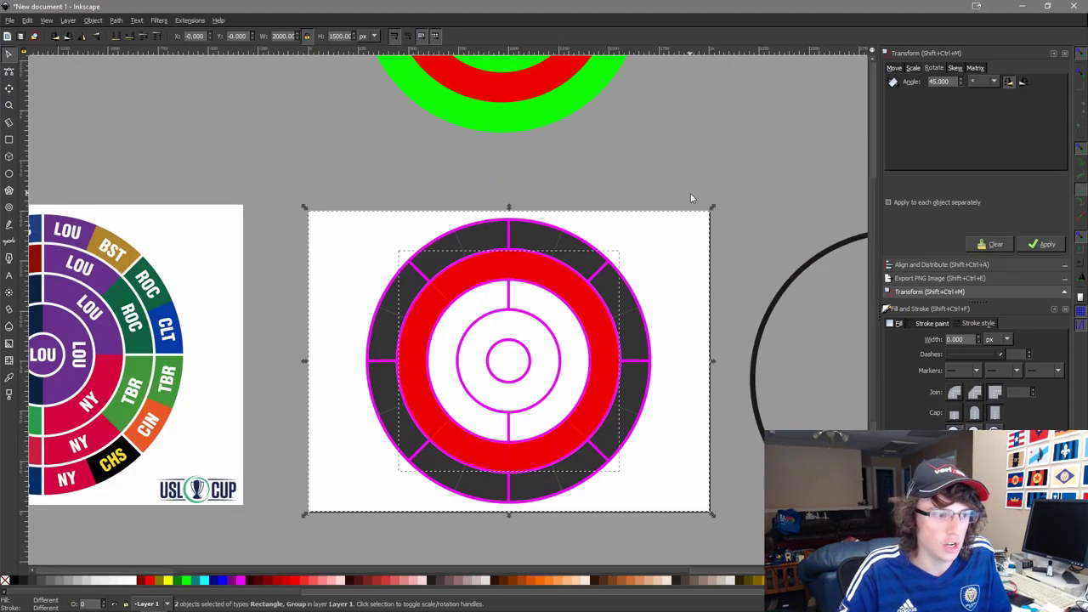
pyautogui.click(692, 195)
pyautogui.click(504, 277)
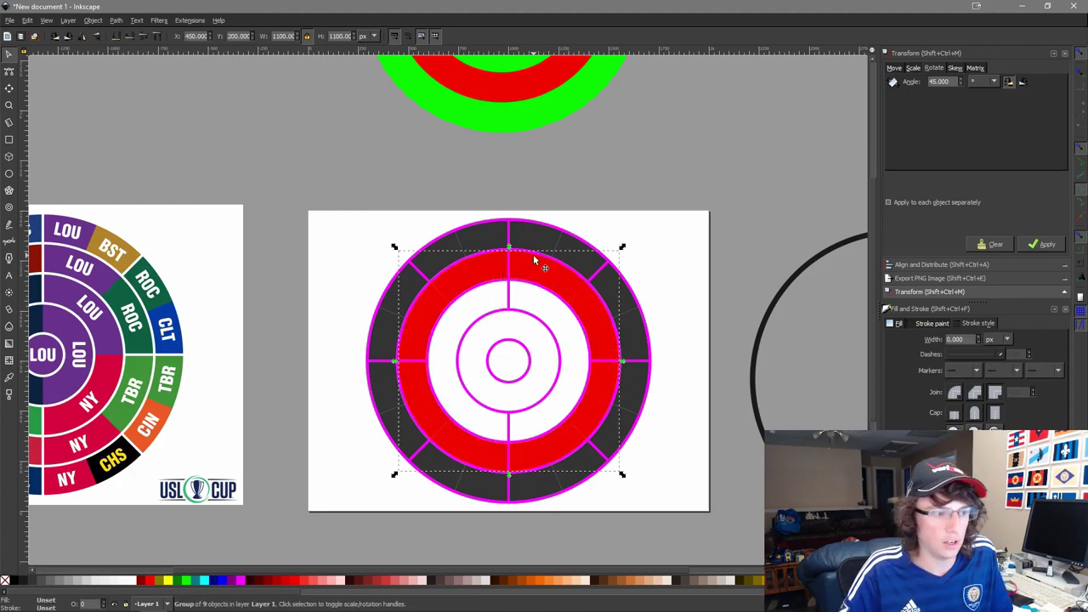
# Copy the 800 px green circle and 500 px red circle from the concentric set over to the black guide circle.
pyautogui.moveTo(701, 390); pyautogui.dragTo(520, 406)
pyautogui.scroll(-3, 520, 405)
pyautogui.scroll(3, 491, 268)
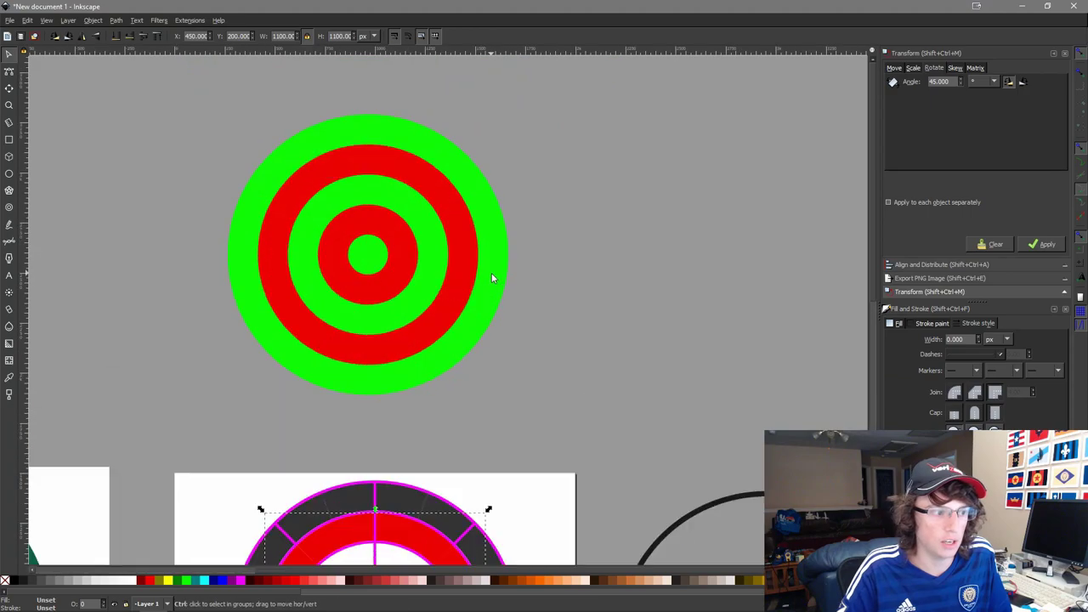
pyautogui.click(429, 307)
pyautogui.keyDown('shift'); pyautogui.click(392, 298); pyautogui.keyUp('shift')
pyautogui.moveTo(662, 430); pyautogui.dragTo(438, 260)
pyautogui.hotkey('ctrl', 'd')
pyautogui.hotkey('ctrl', 'c')
pyautogui.hotkey('ctrl', 'v')
pyautogui.press('Escape')
pyautogui.scroll(-3, 736, 483)
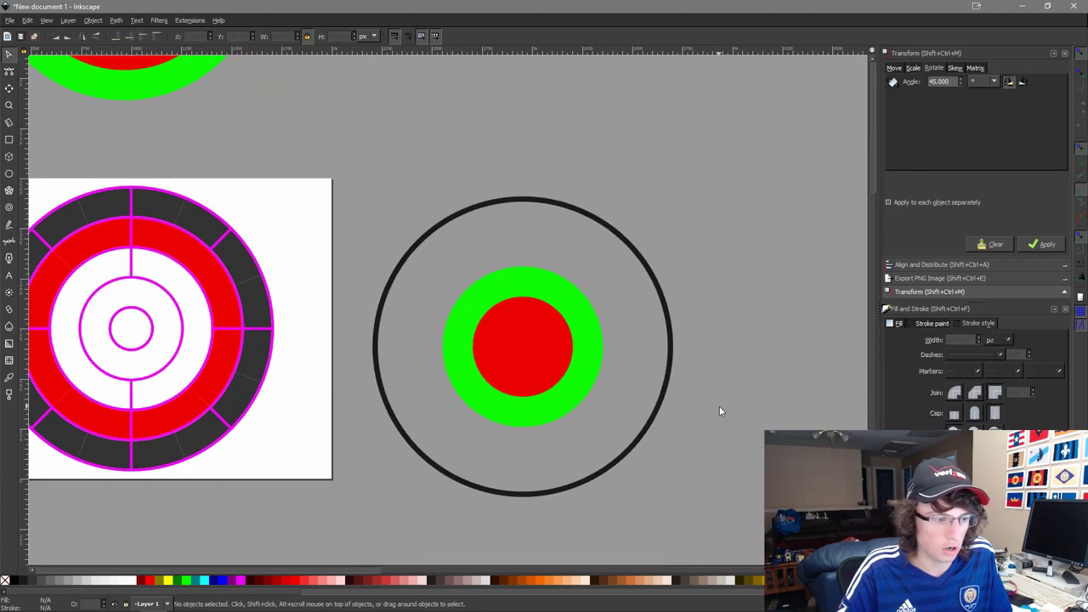
# Center the copied green and red circles on the black guide circle and bring the guide group to the front.
pyautogui.moveTo(720, 406); pyautogui.dragTo(483, 307)
pyautogui.keyDown('shift'); pyautogui.click(595, 222); pyautogui.keyUp('shift')
pyautogui.hotkey('ctrl', 'g')
pyautogui.press('Home')
pyautogui.scroll(3, 491, 384)
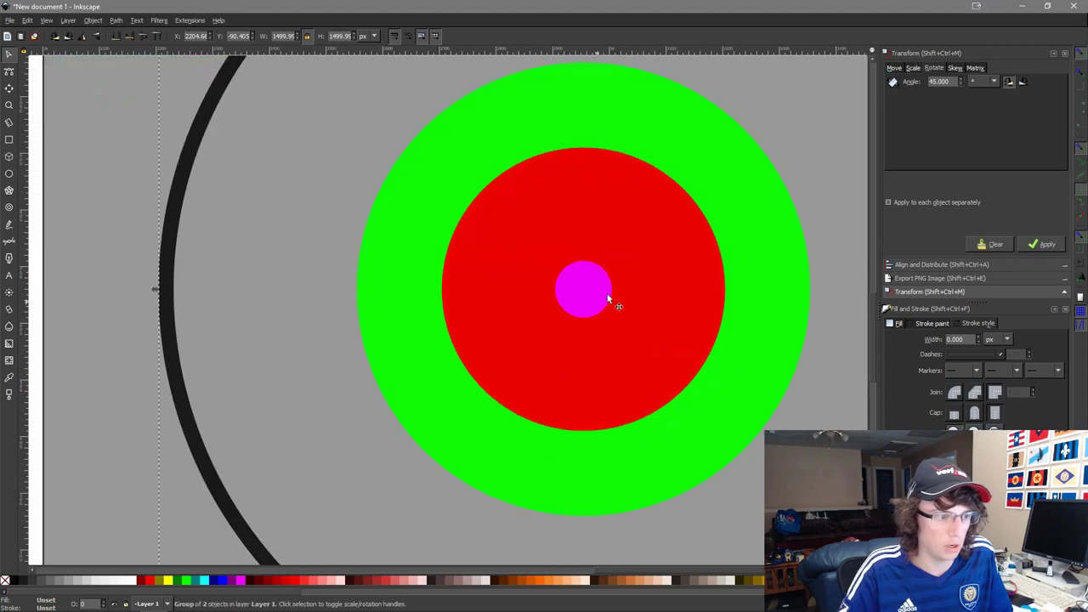
# Resize the copied red circle to 525 px and recenter it on the guide circle.
pyautogui.click(612, 290)
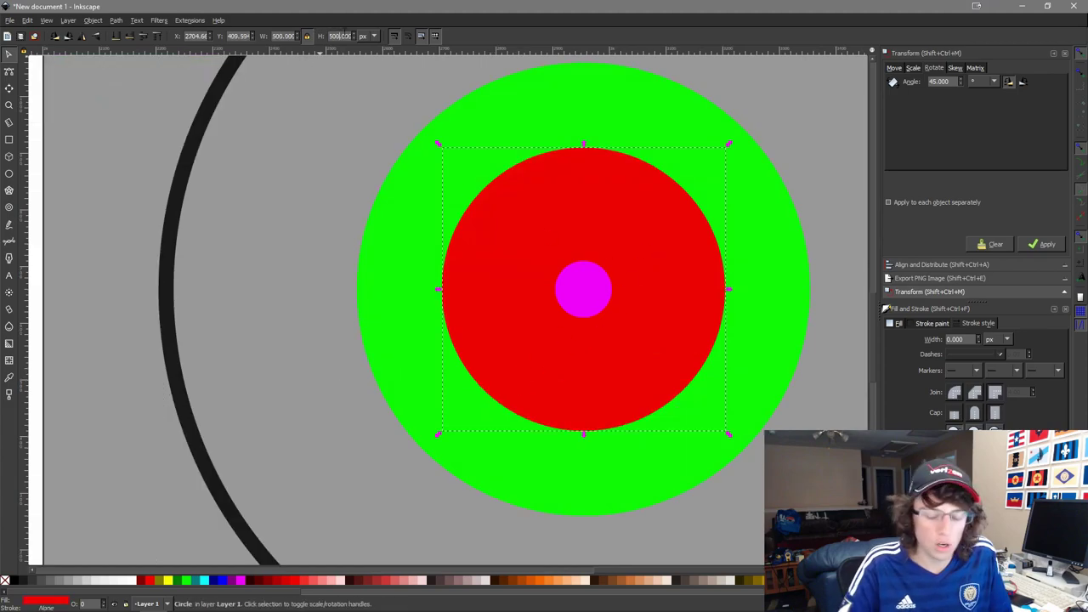
pyautogui.press('Return')
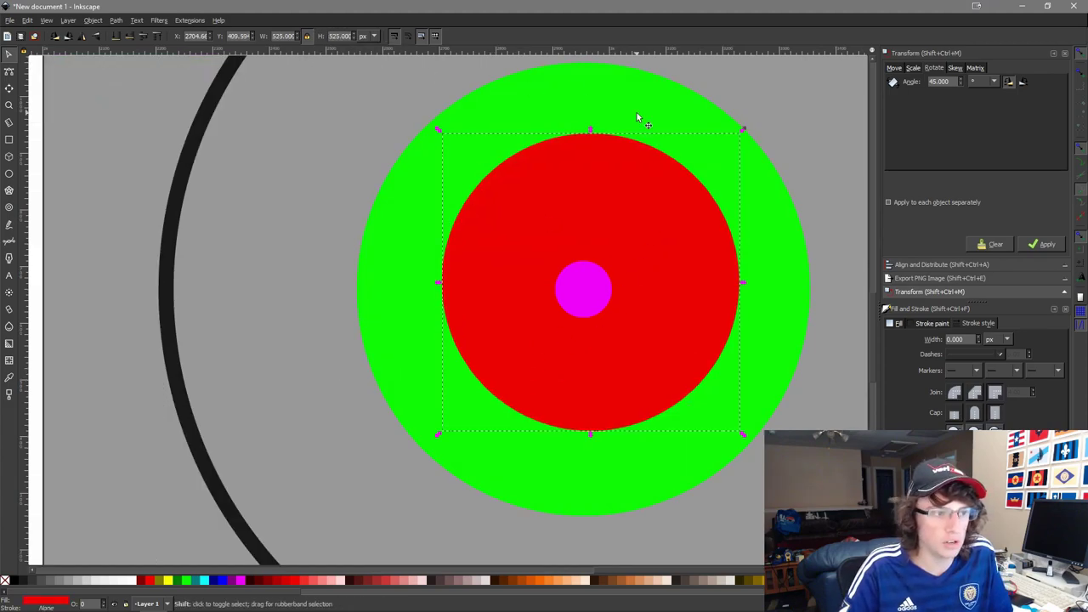
pyautogui.click(637, 112)
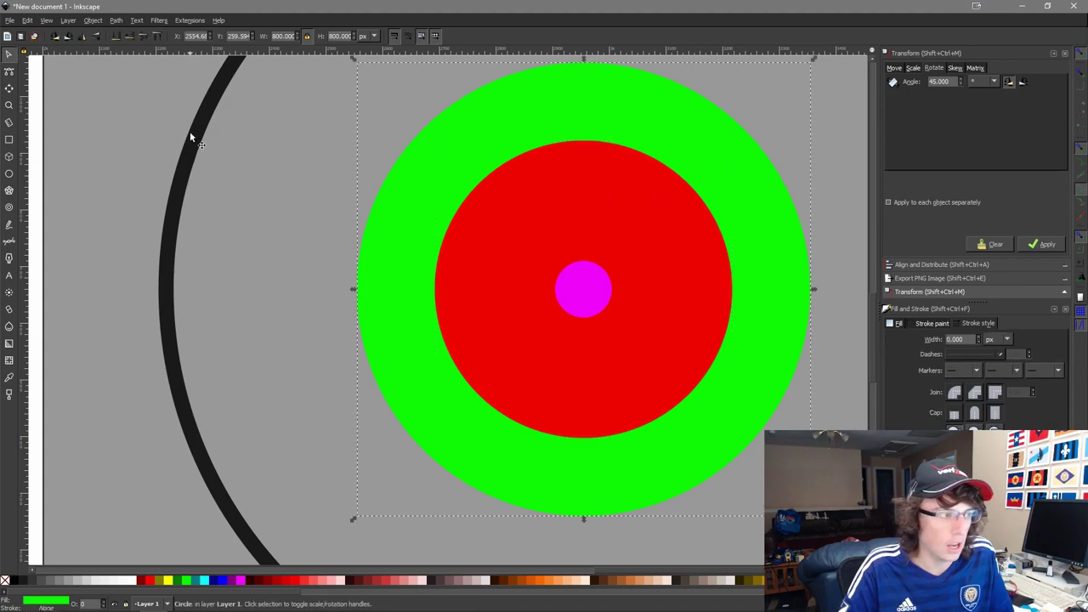
# Turn the green circle into a quarter segment starting at 270°.
pyautogui.click(9, 174)
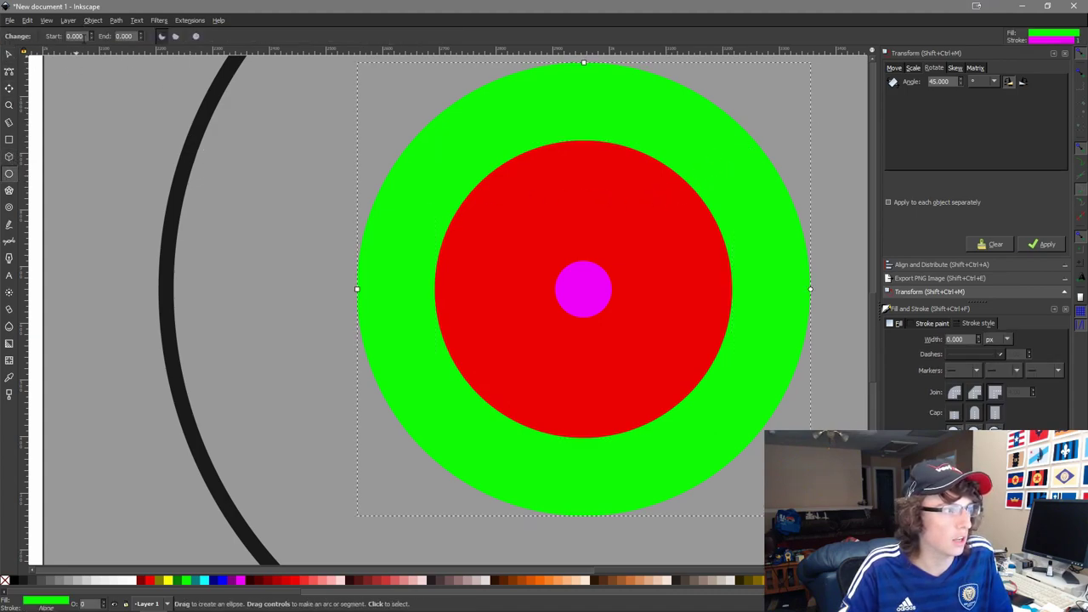
pyautogui.write('270')
pyautogui.press('Return')
# Turn the red circle into a matching quarter segment with its start angle at 270°.
pyautogui.click(565, 156)
pyautogui.press('s')
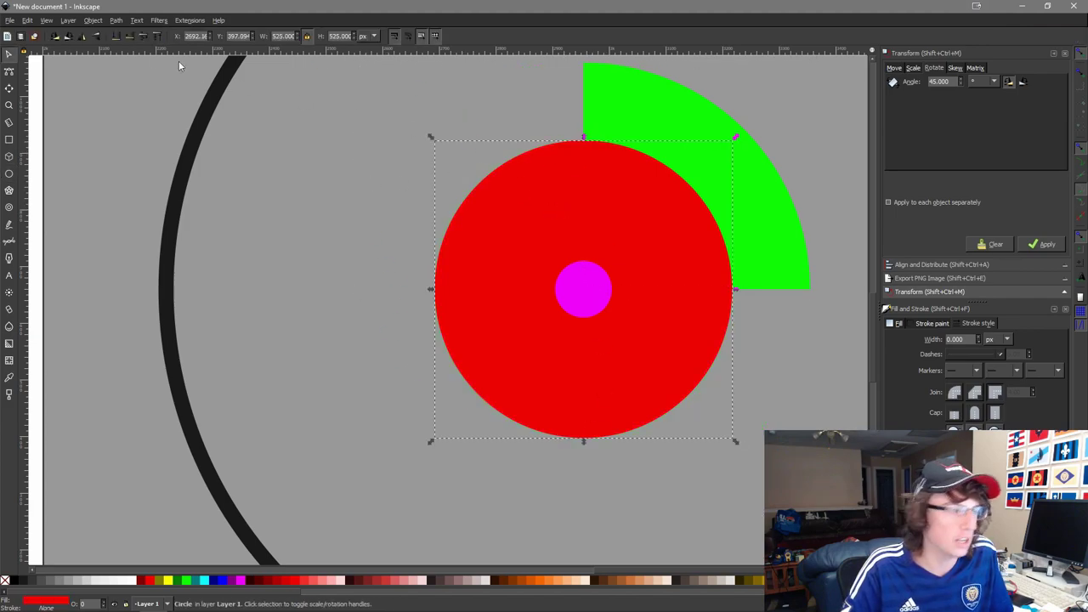
pyautogui.click(9, 174)
pyautogui.doubleClick(75, 36)
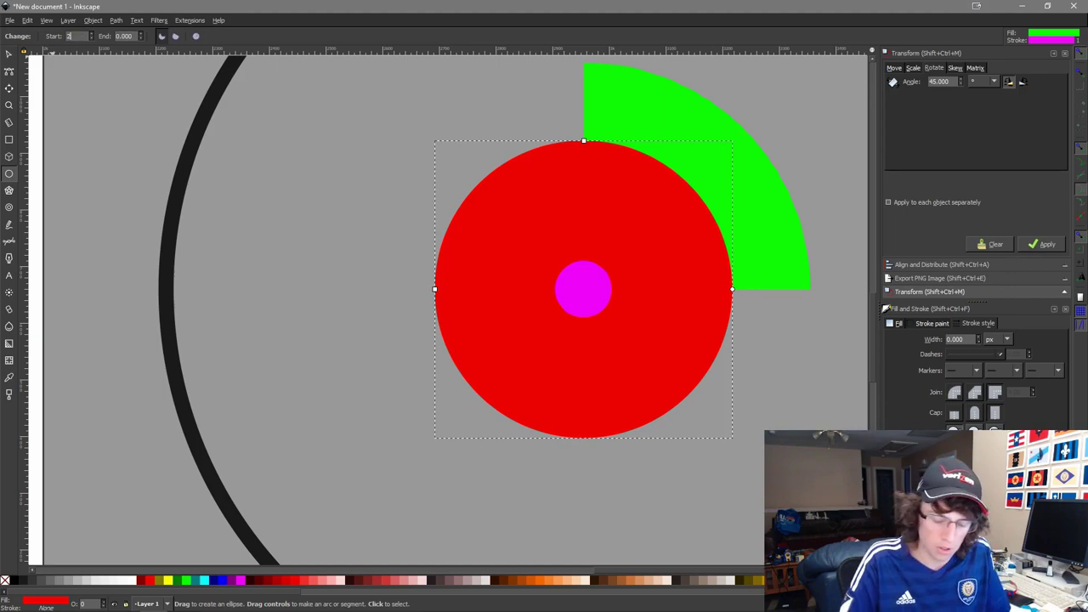
pyautogui.press('Return')
pyautogui.press('s')
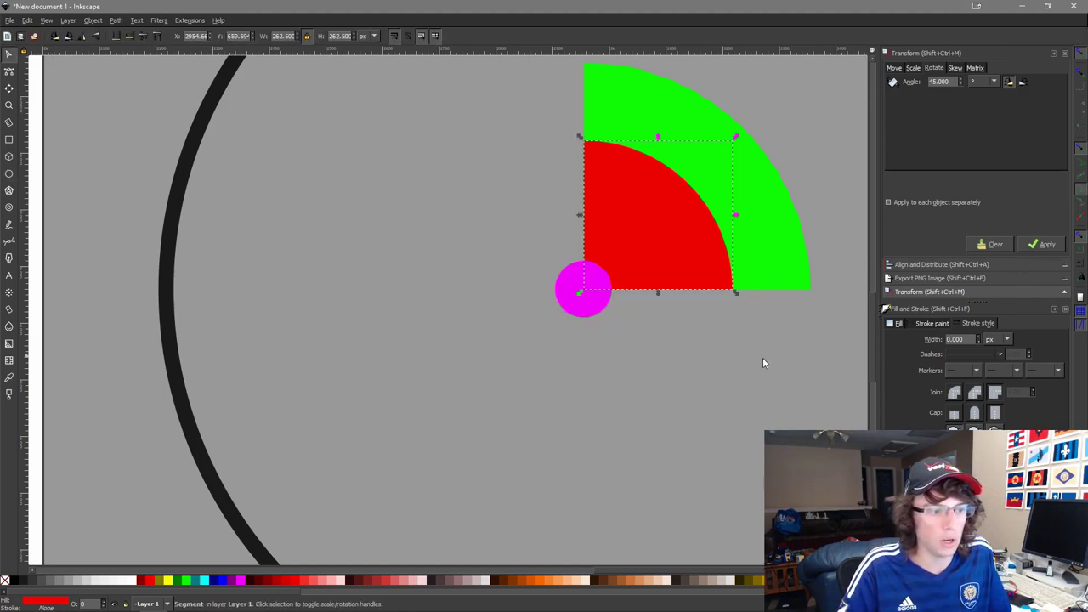
# Subtract the red quarter segment from the green one with a Difference operation.
pyautogui.click(746, 363)
pyautogui.moveTo(638, 333); pyautogui.dragTo(570, 335)
pyautogui.hscroll(3, 570, 334)
pyautogui.click(398, 136)
pyautogui.keyDown('shift'); pyautogui.click(364, 253); pyautogui.keyUp('shift')
pyautogui.click(136, 21)
pyautogui.moveTo(115, 20)
pyautogui.click(147, 108)
pyautogui.scroll(-4, 240, 178)
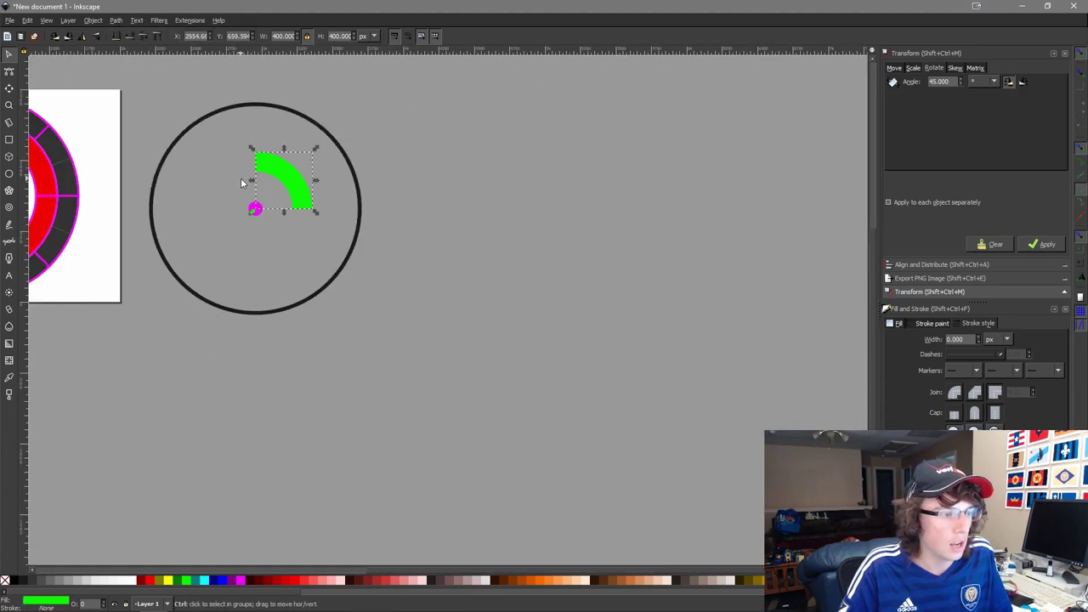
# Group a copy of the green quarter arc with the black guide circle and rotate the group by 90°.
pyautogui.hscroll(-5, 242, 177)
pyautogui.scroll(1, 241, 178)
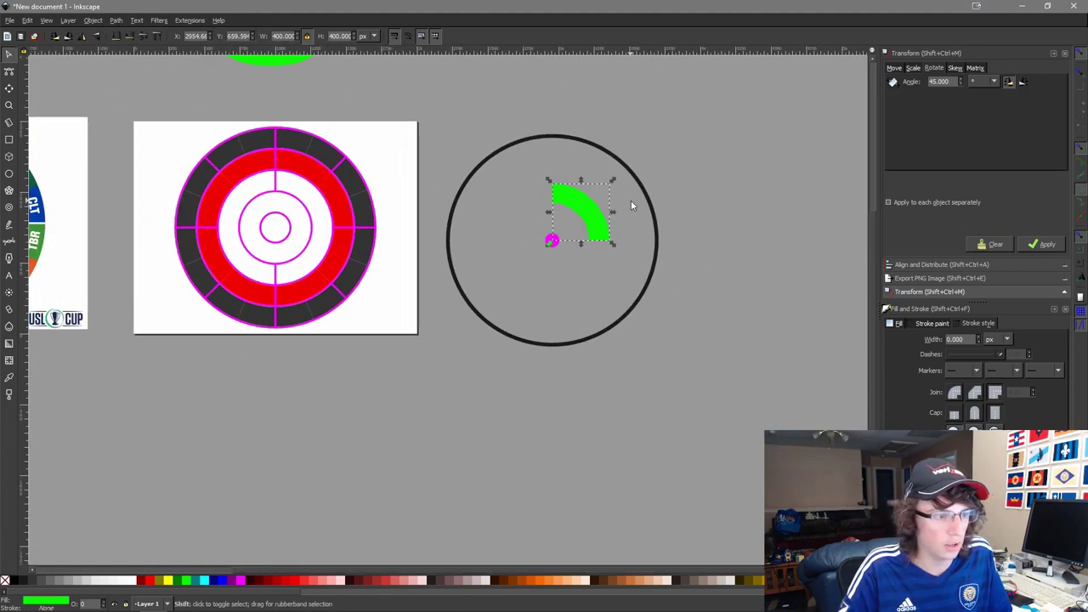
pyautogui.click(645, 182)
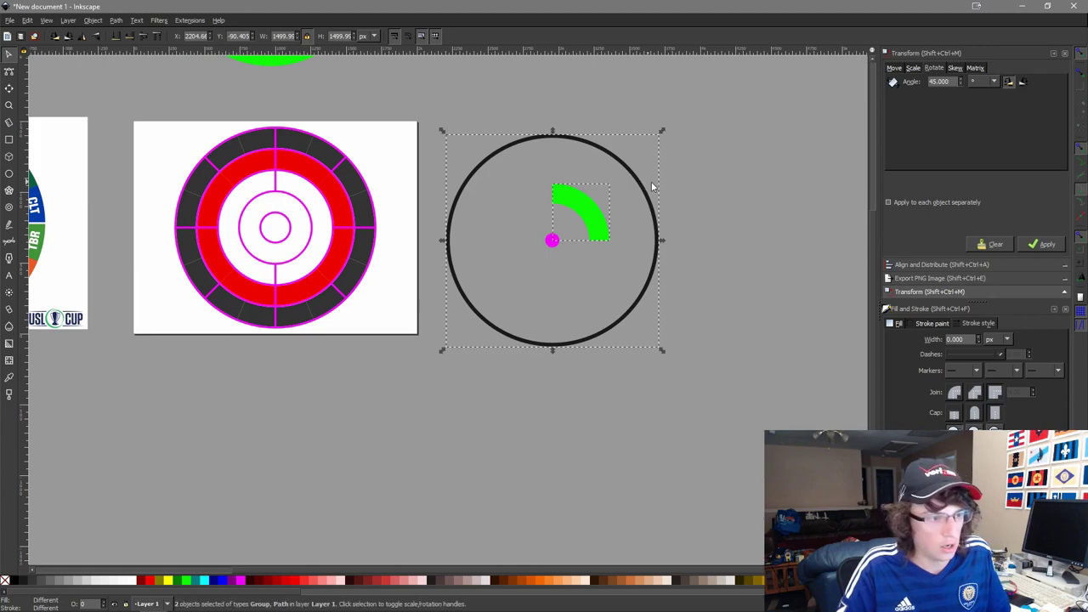
pyautogui.doubleClick(954, 82)
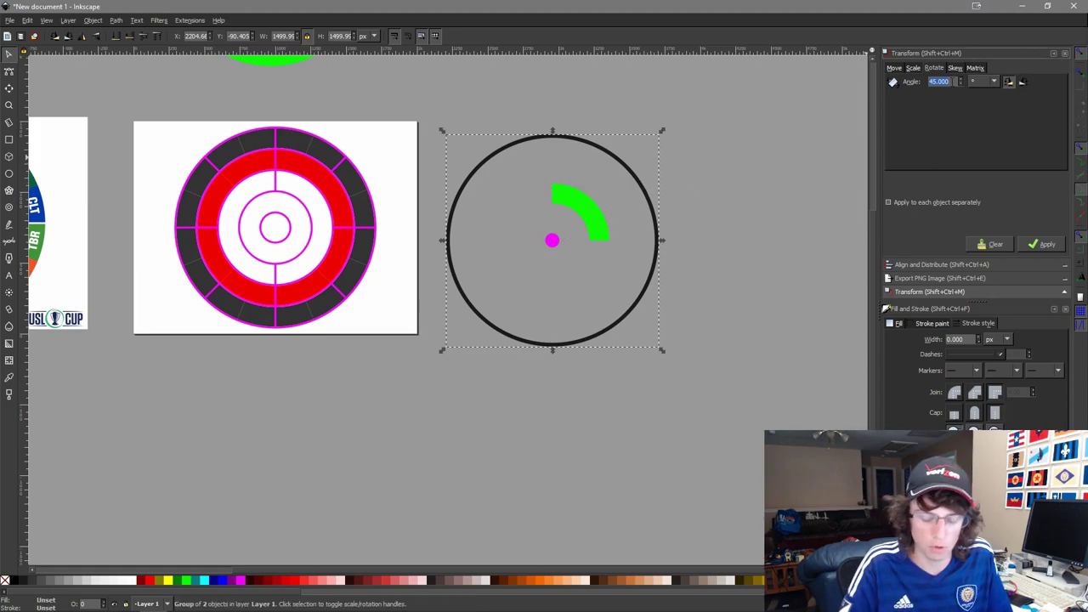
pyautogui.click(1043, 244)
# Complete the green ring with two more quarter-arc copies, grouping each with the guide circle and rotating by 90°.
pyautogui.click(598, 187)
pyautogui.click(524, 198)
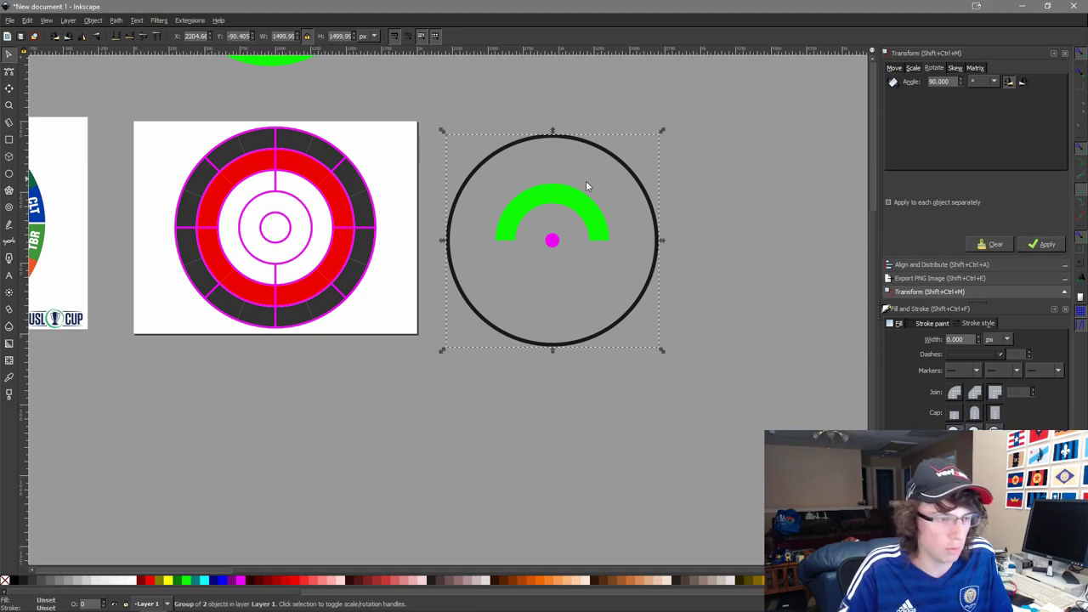
pyautogui.click(1046, 245)
pyautogui.keyDown('ctrl'); pyautogui.click(591, 212); pyautogui.keyUp('ctrl')
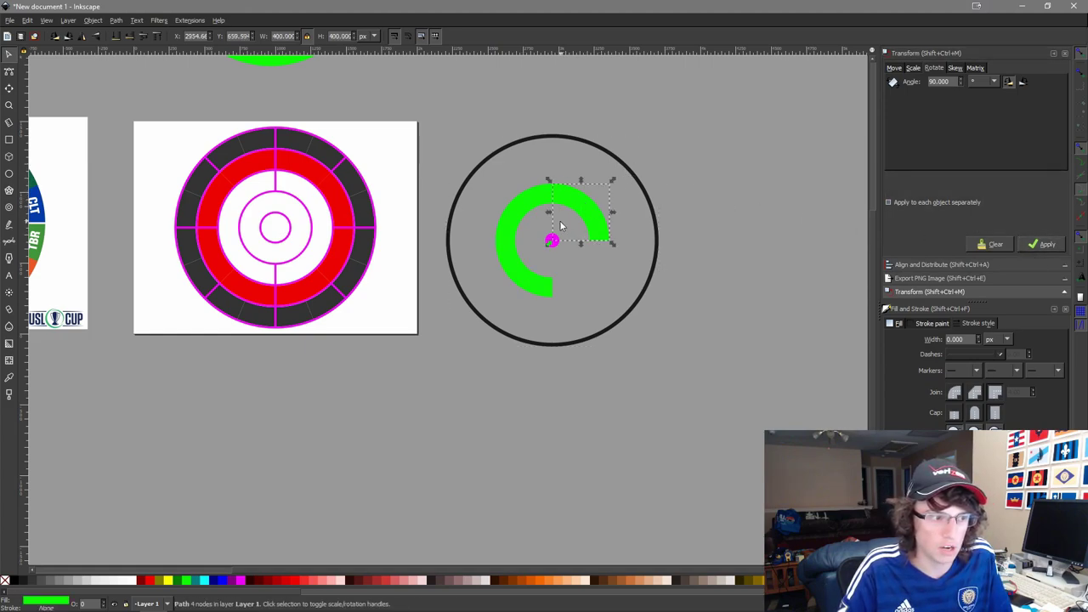
pyautogui.click(1046, 244)
# Ungroup the guide circle from the green arcs and group the four arcs into one ring.
pyautogui.keyDown('ctrl'); pyautogui.keyDown('shift'); pyautogui.click(601, 212); pyautogui.keyUp('shift'); pyautogui.keyUp('ctrl')
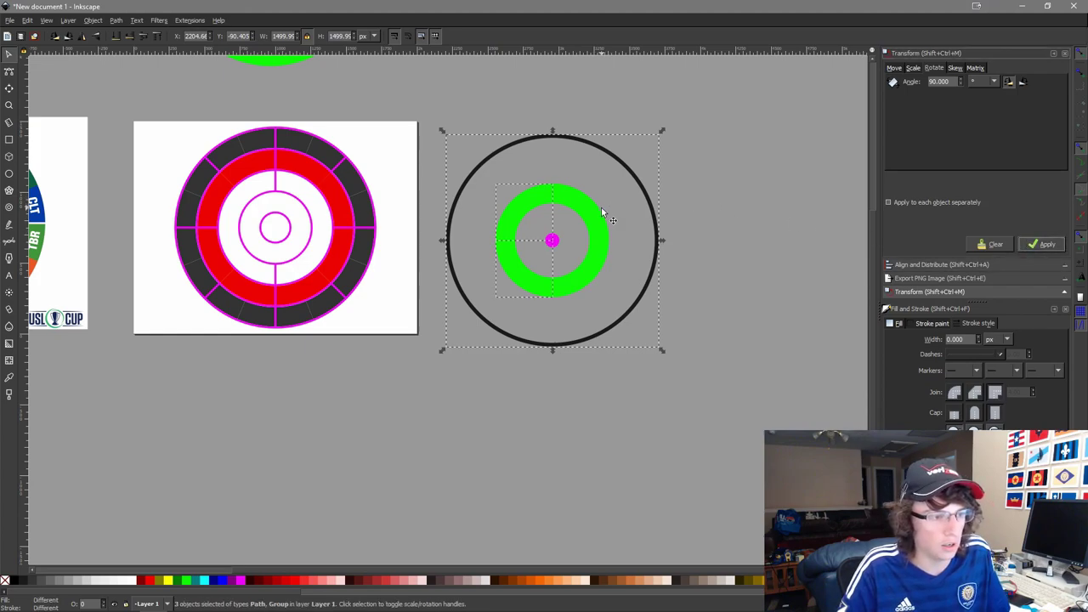
pyautogui.click(749, 284)
pyautogui.moveTo(704, 295); pyautogui.dragTo(463, 173)
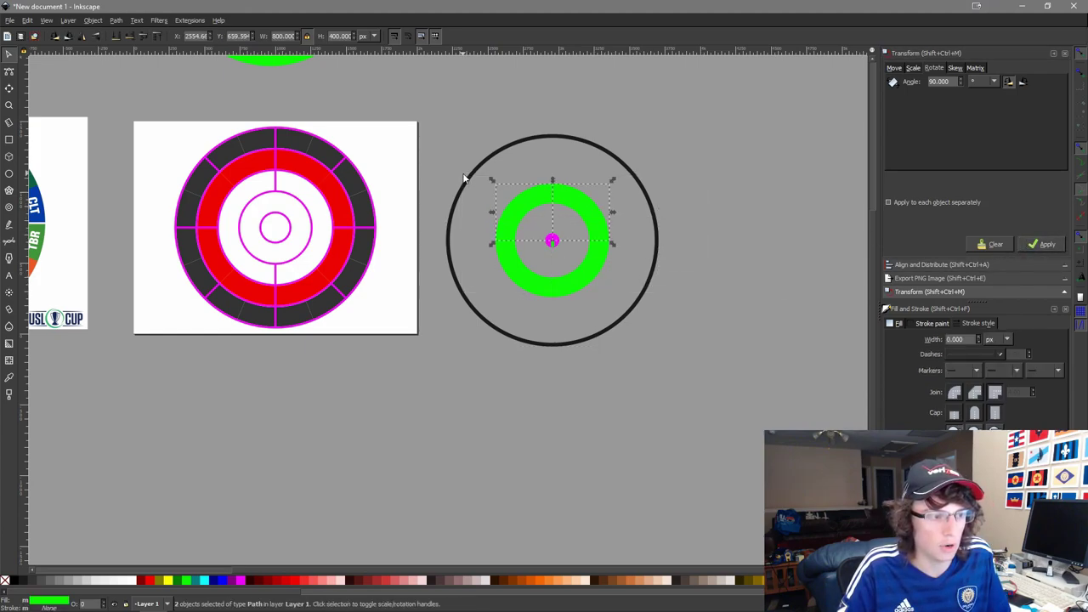
pyautogui.keyDown('shift'); pyautogui.click(528, 266); pyautogui.keyUp('shift')
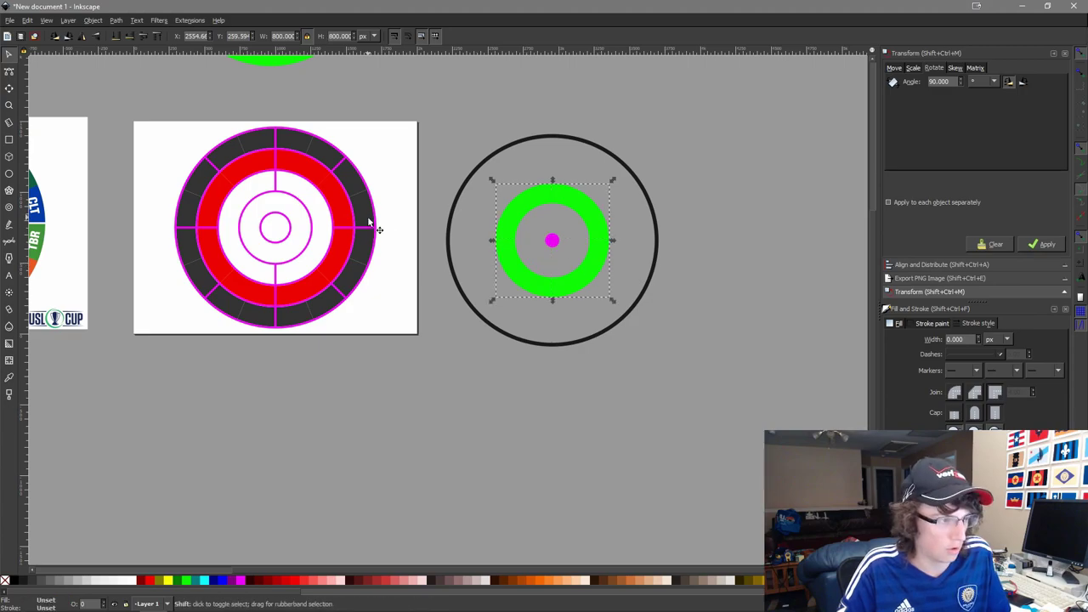
# Center the green ring on the white page rectangle inside the red ring.
pyautogui.keyDown('shift'); pyautogui.click(323, 217); pyautogui.keyUp('shift')
pyautogui.hotkey('ctrl', 'alt', 'h')
pyautogui.hotkey('ctrl', 'alt', 't')
pyautogui.click(519, 388)
pyautogui.moveTo(307, 267); pyautogui.dragTo(518, 291)
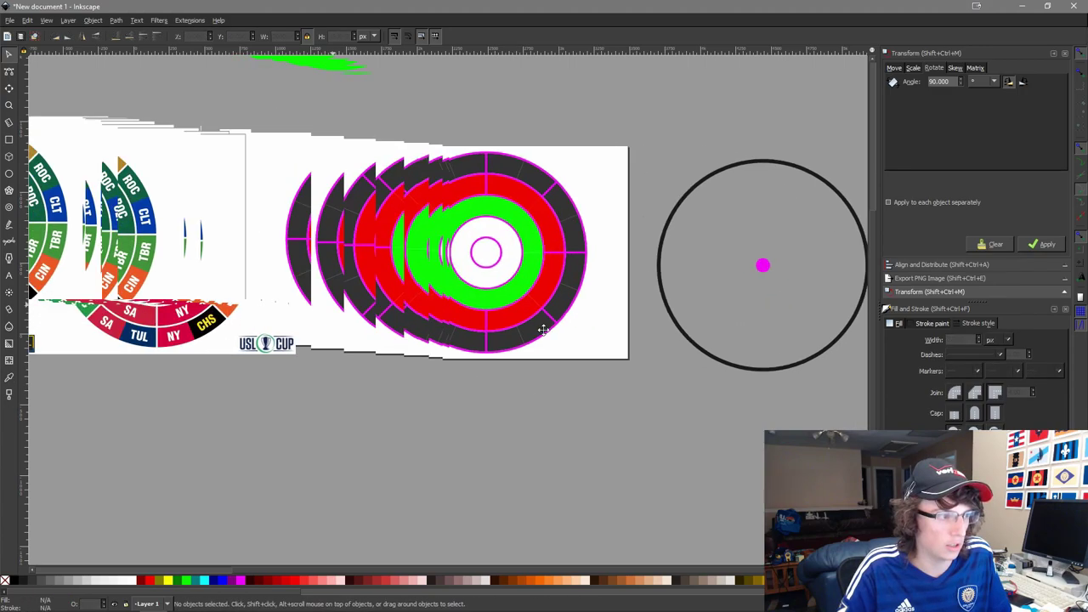
# Center the two innermost reference circles, the red one and the small green one, on the black guide circle.
pyautogui.scroll(2, 518, 292)
pyautogui.scroll(-3, 517, 289)
pyautogui.moveTo(643, 272); pyautogui.dragTo(591, 303)
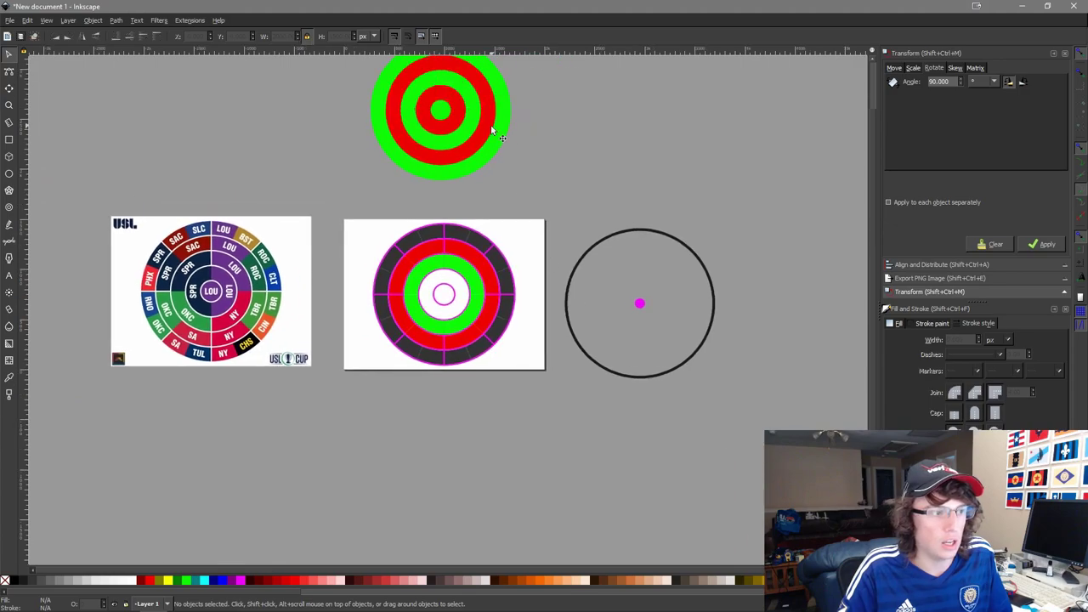
pyautogui.scroll(1, 472, 125)
pyautogui.click(453, 108)
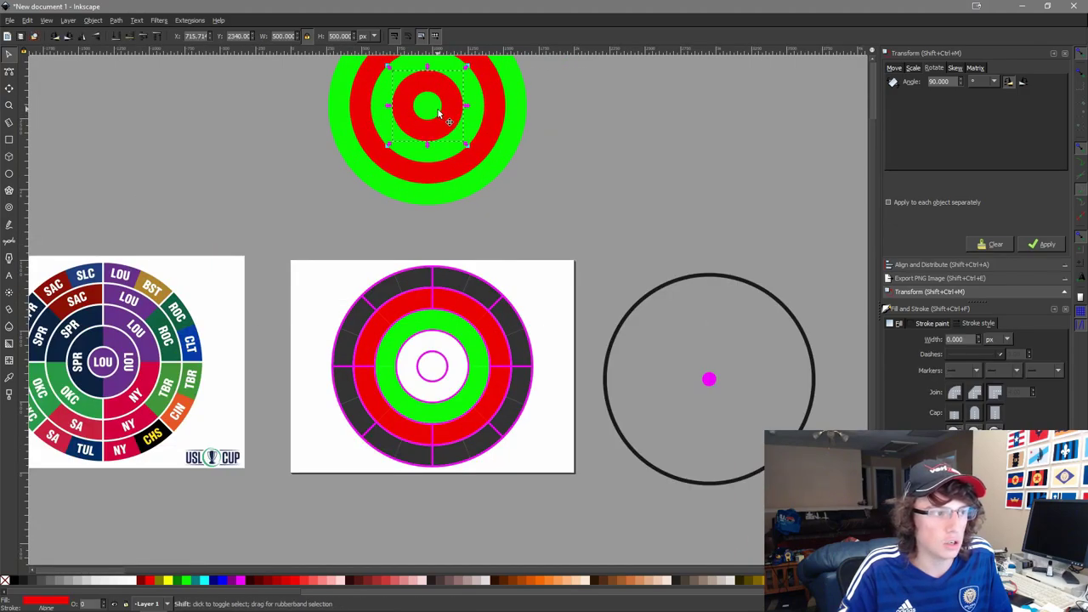
pyautogui.keyDown('shift'); pyautogui.click(437, 110); pyautogui.keyUp('shift')
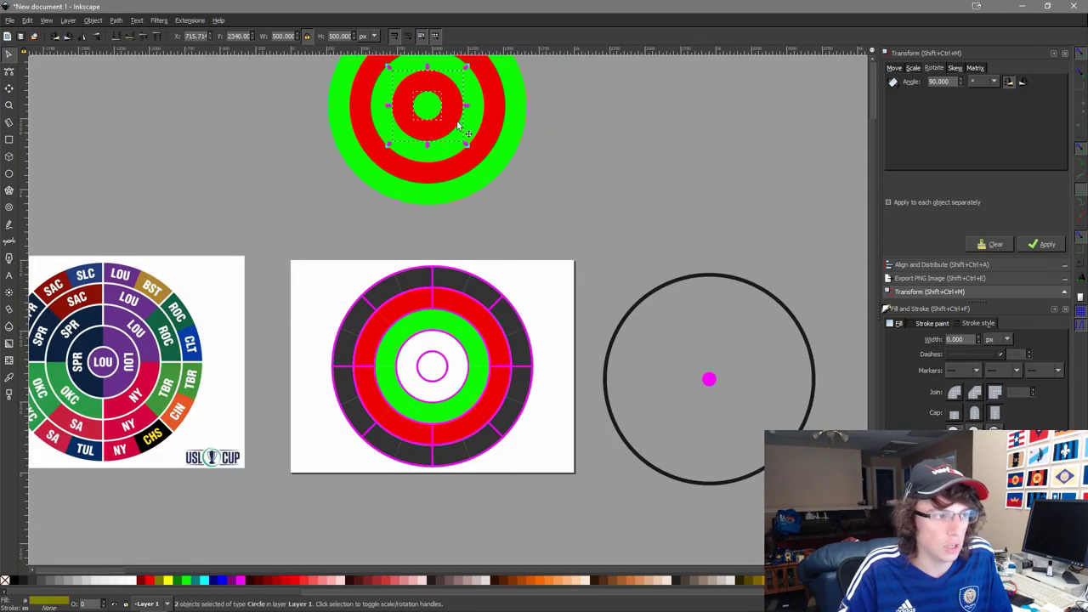
pyautogui.keyDown('shift'); pyautogui.click(706, 284); pyautogui.keyUp('shift')
pyautogui.hotkey('ctrl', 'alt', 'h')
pyautogui.hotkey('ctrl', 'alt', 't')
pyautogui.click(723, 249)
pyautogui.moveTo(741, 273); pyautogui.dragTo(411, 229)
pyautogui.scroll(2, 388, 290)
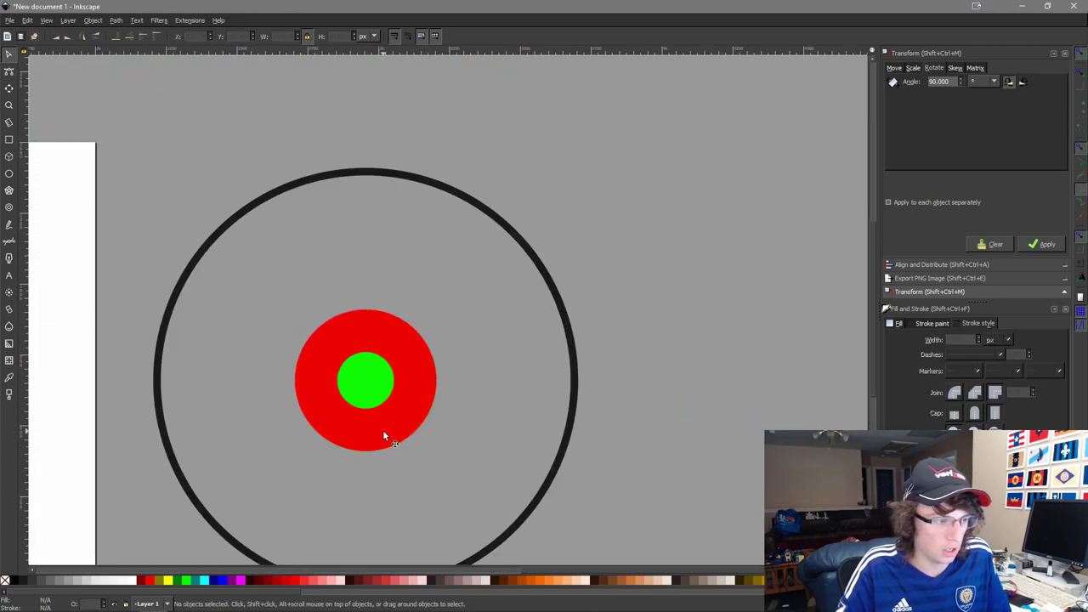
# Enlarge the small green circle slightly and keep it centered inside the red circle.
pyautogui.click(367, 391)
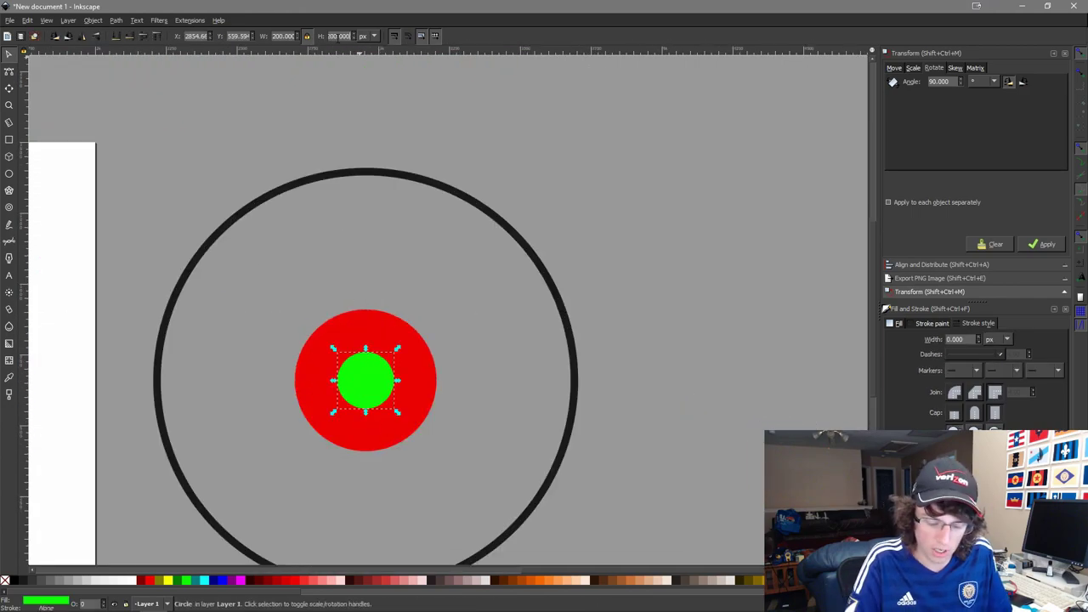
pyautogui.click(387, 316)
pyautogui.click(607, 293)
pyautogui.hscroll(-4, 608, 297)
pyautogui.scroll(-2, 587, 276)
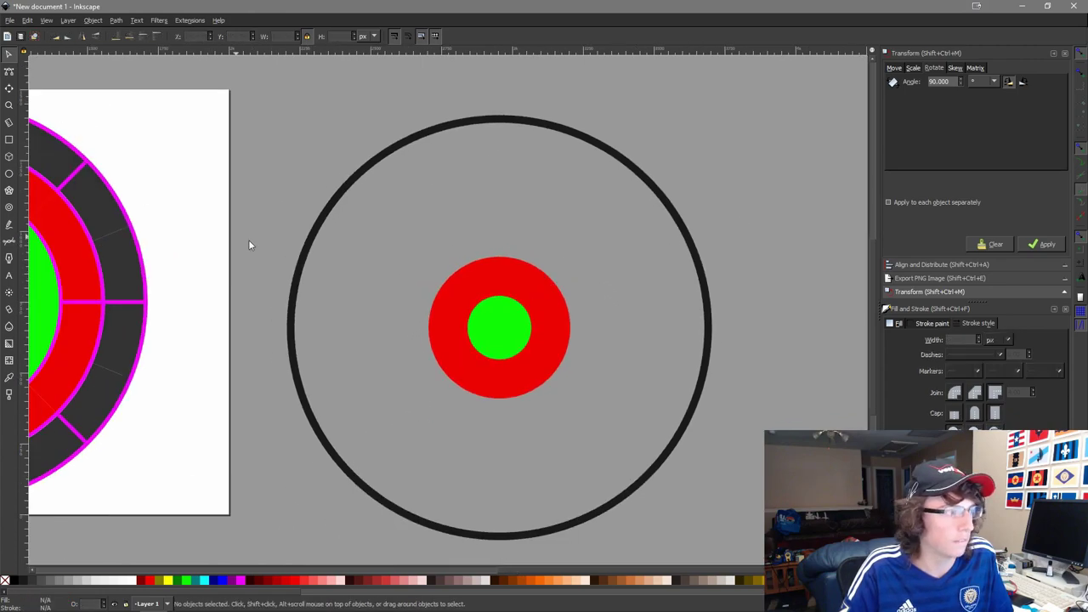
# Try to cut the red and green circles together into segments starting at 270° and ending at 90°.
pyautogui.click(477, 266)
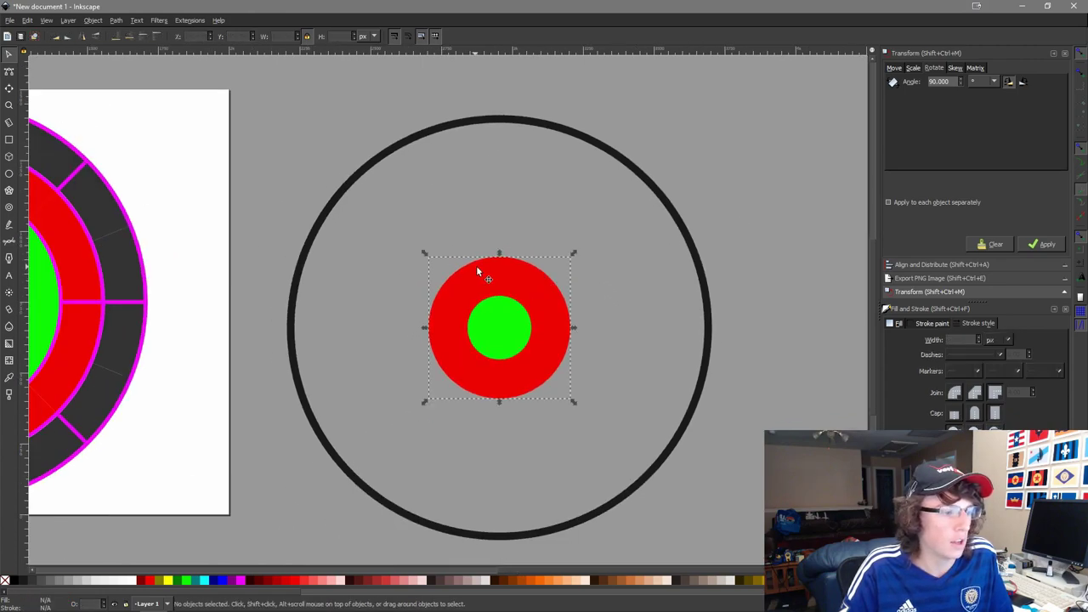
pyautogui.keyDown('shift'); pyautogui.click(476, 329); pyautogui.keyUp('shift')
pyautogui.click(8, 173)
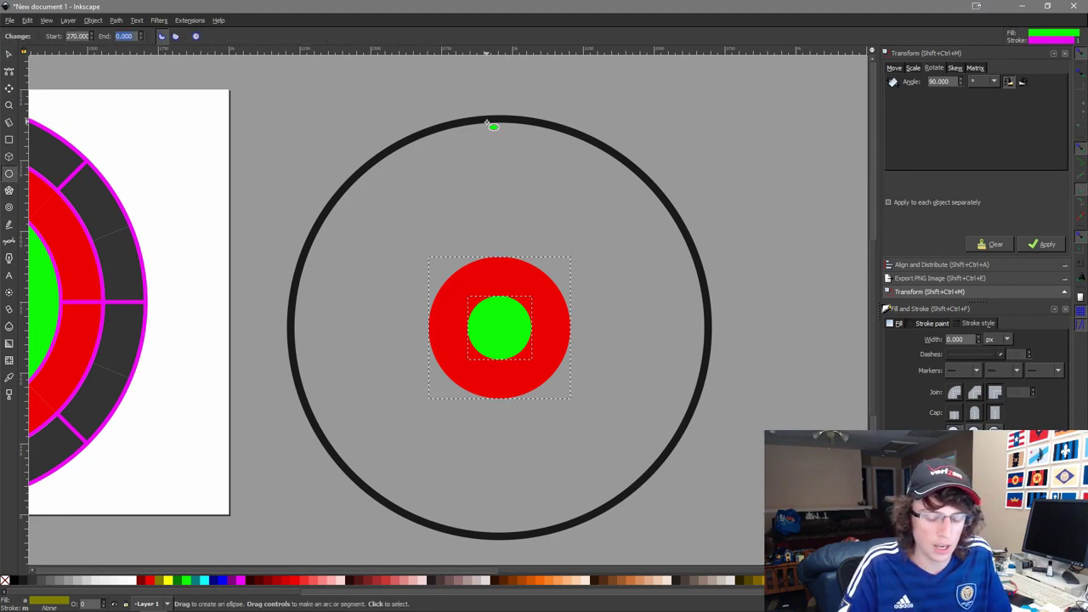
pyautogui.press('Return')
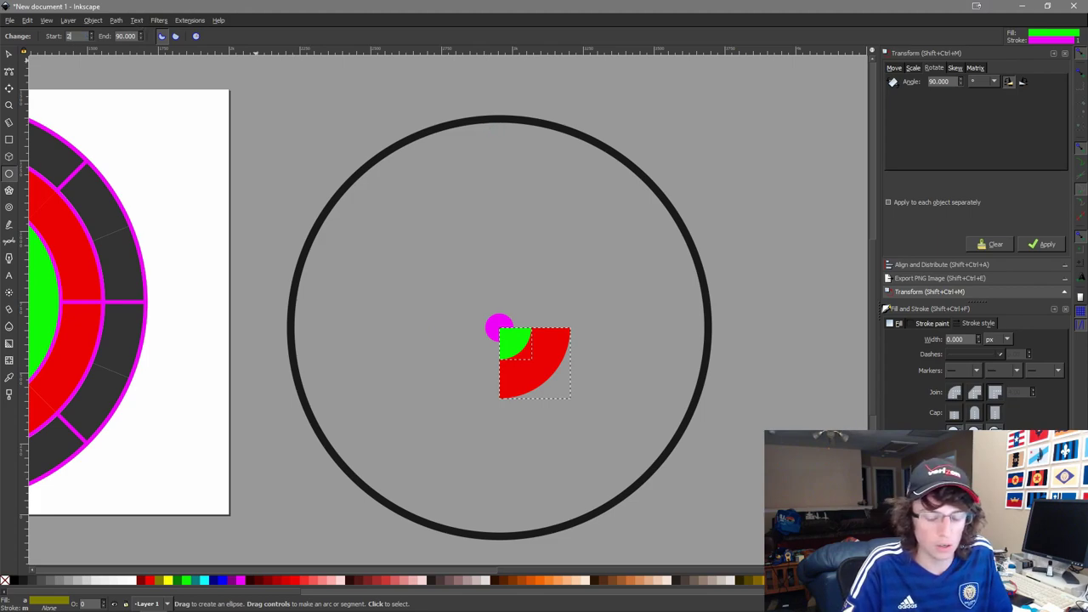
pyautogui.press('Escape')
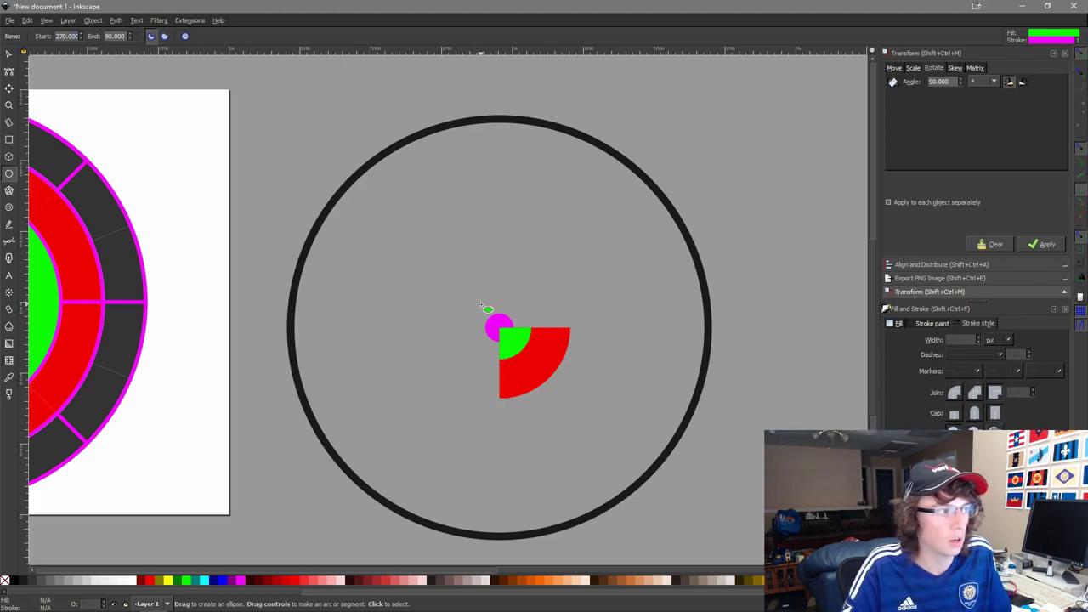
pyautogui.press('s')
pyautogui.hotkey('ctrl', 'z')
# Turn the red circle alone into a half-circle segment starting at 270° and ending at 90°.
pyautogui.click(498, 301)
pyautogui.click(474, 265)
pyautogui.click(9, 174)
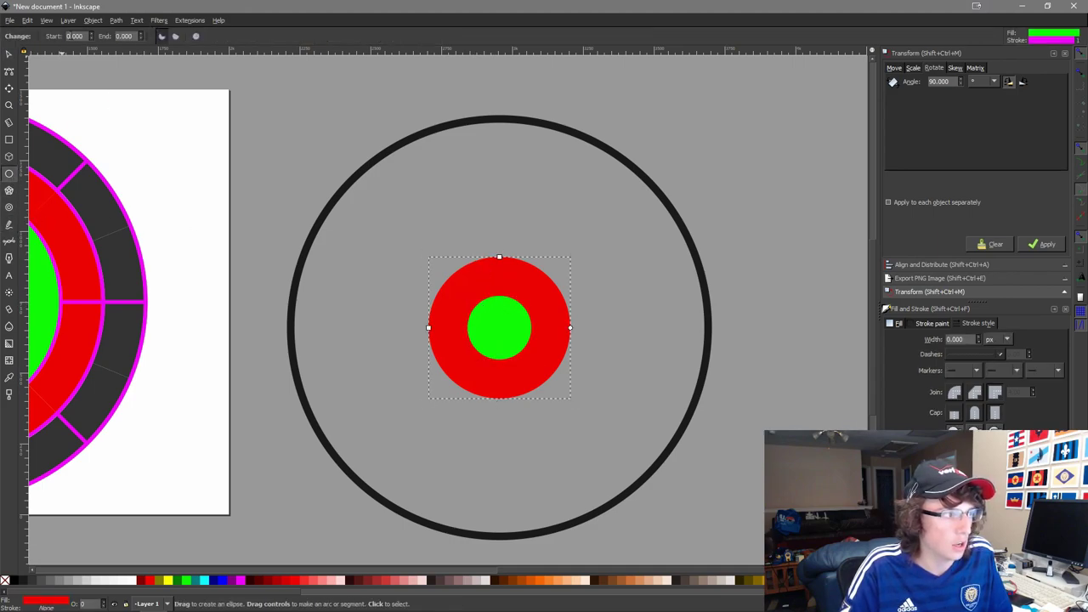
pyautogui.write('270')
pyautogui.press('Tab')
pyautogui.write('90')
pyautogui.press('Return')
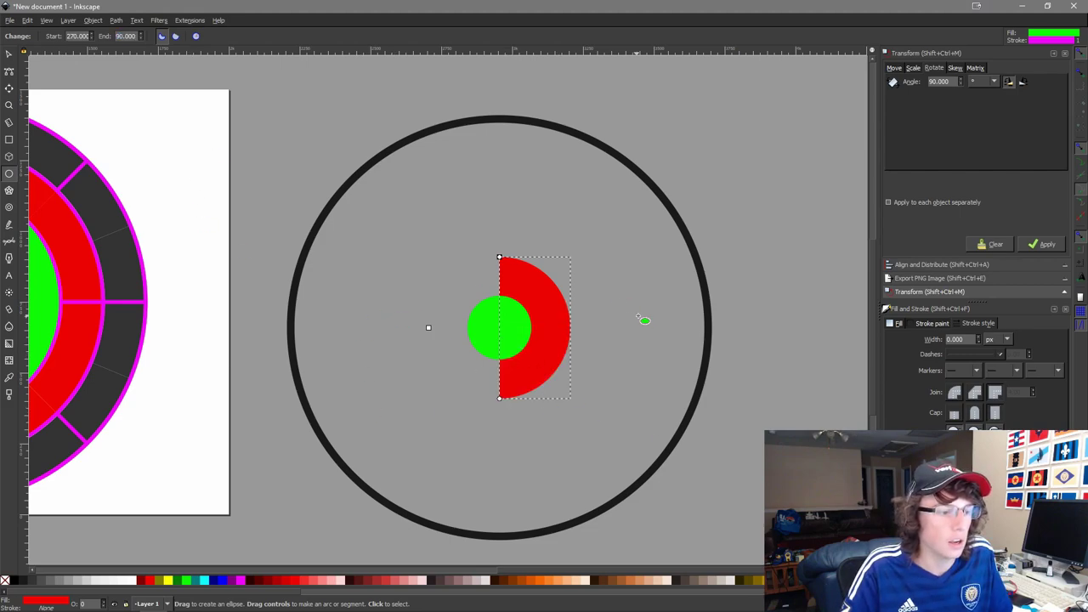
# Subtract the small green circle from the red half circle with Difference to form a half ring.
pyautogui.press('s')
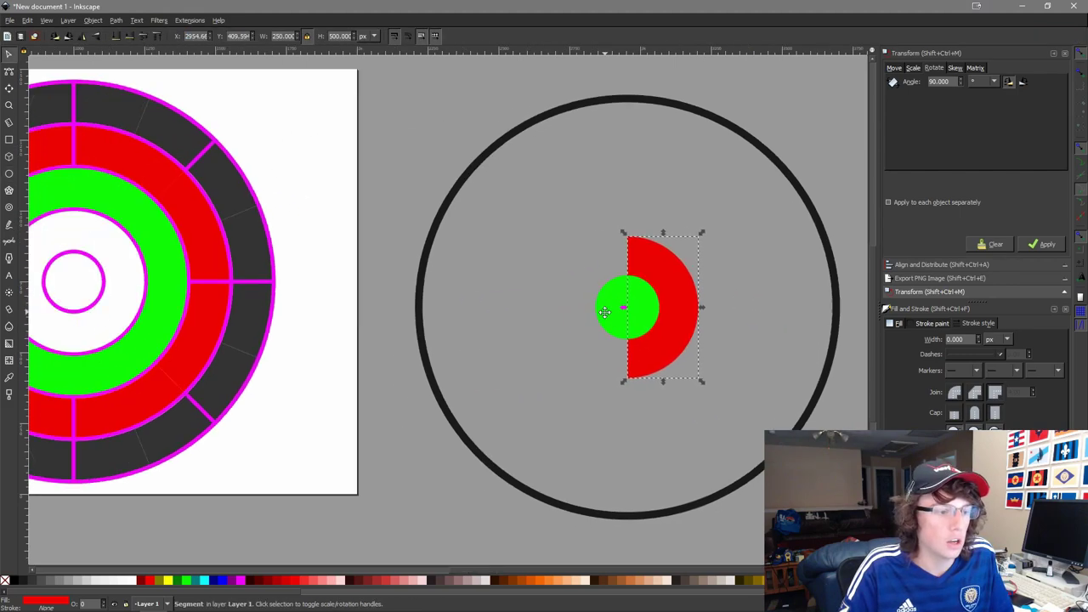
pyautogui.keyDown('shift'); pyautogui.click(650, 310); pyautogui.keyUp('shift')
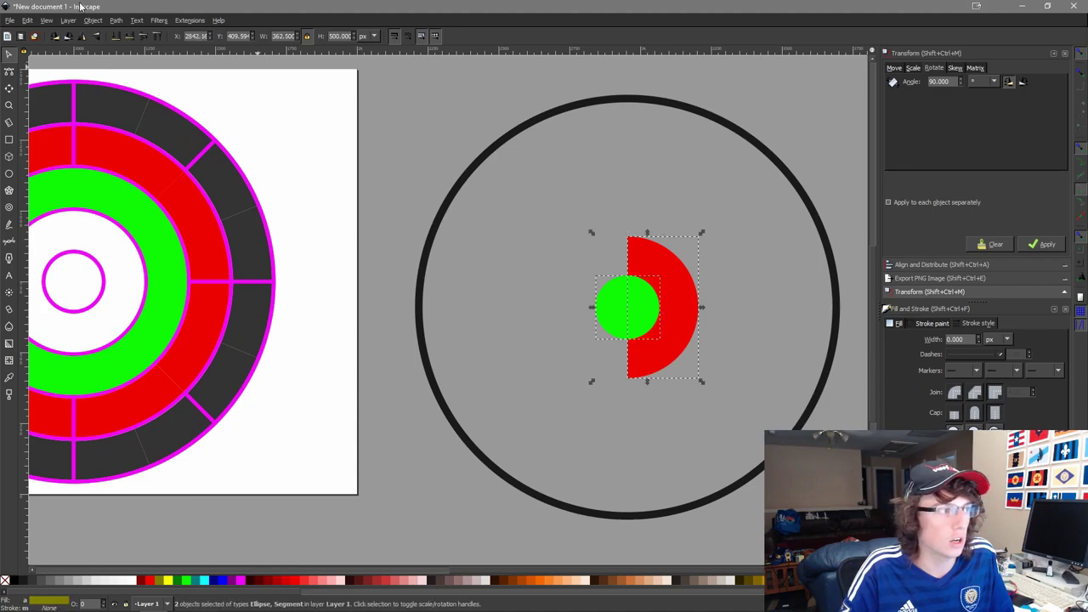
pyautogui.click(116, 19)
pyautogui.click(159, 100)
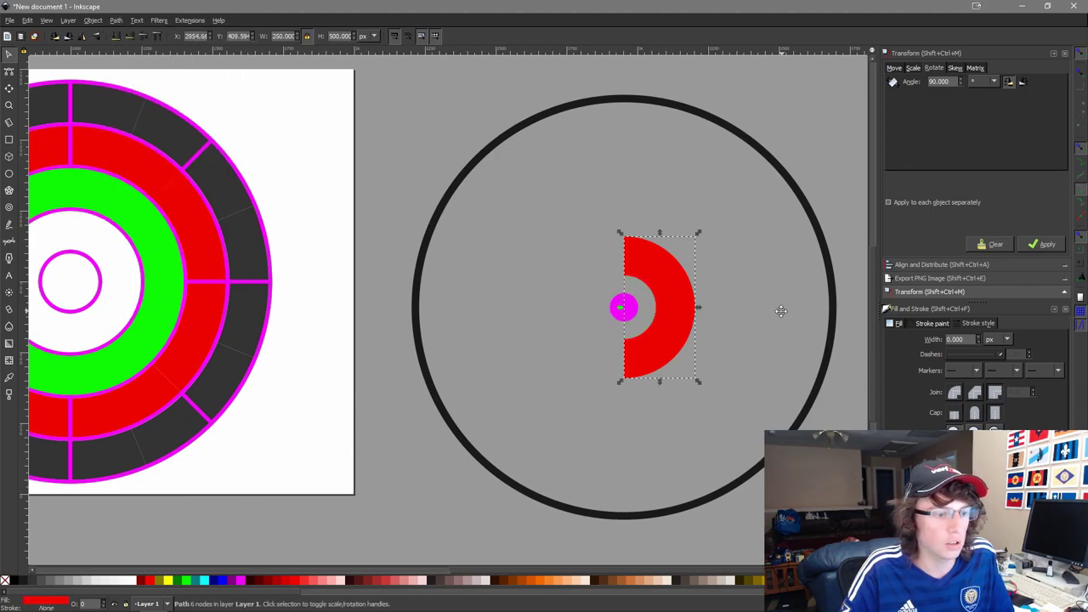
pyautogui.moveTo(776, 311); pyautogui.dragTo(719, 306)
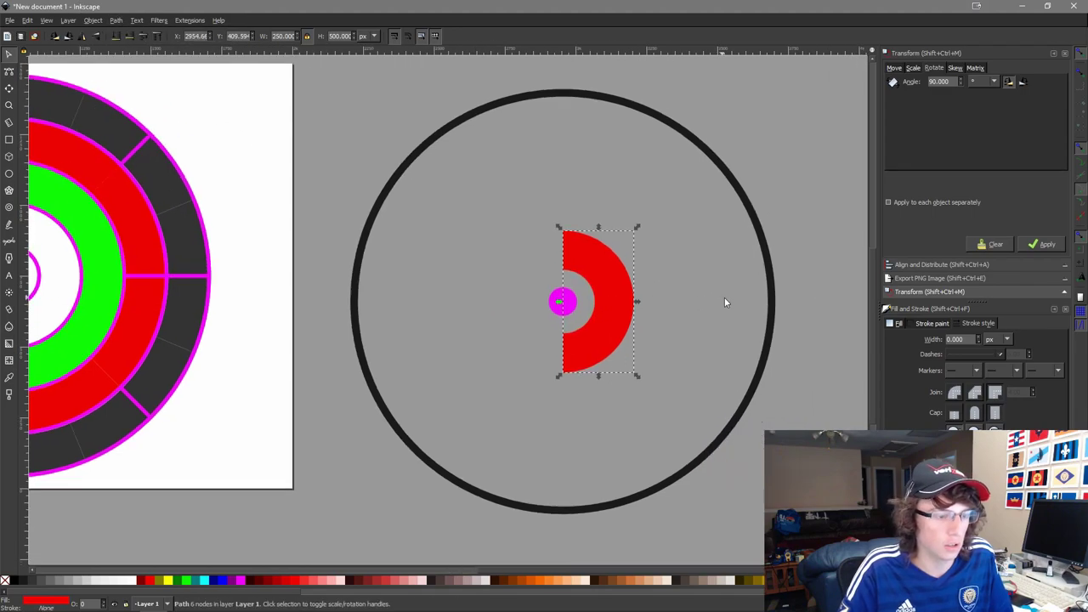
# Group a copy of the red half ring with the black guide circle and rotate the group by 180°.
pyautogui.click(743, 205)
pyautogui.doubleClick(938, 81)
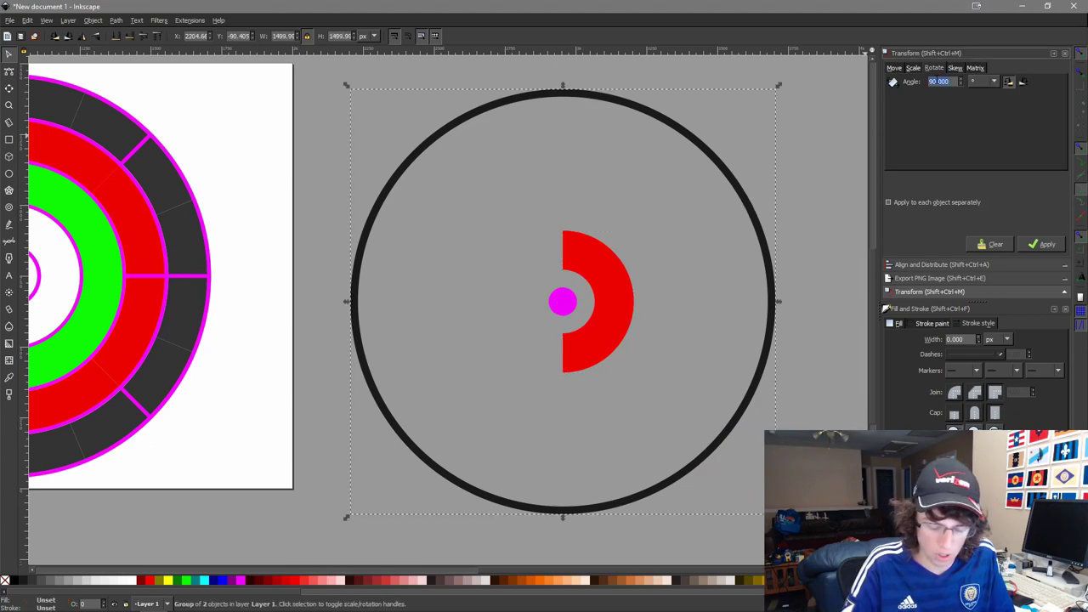
pyautogui.click(601, 308)
pyautogui.keyDown('shift'); pyautogui.click(562, 295); pyautogui.keyUp('shift')
pyautogui.hotkey('ctrl', 'g')
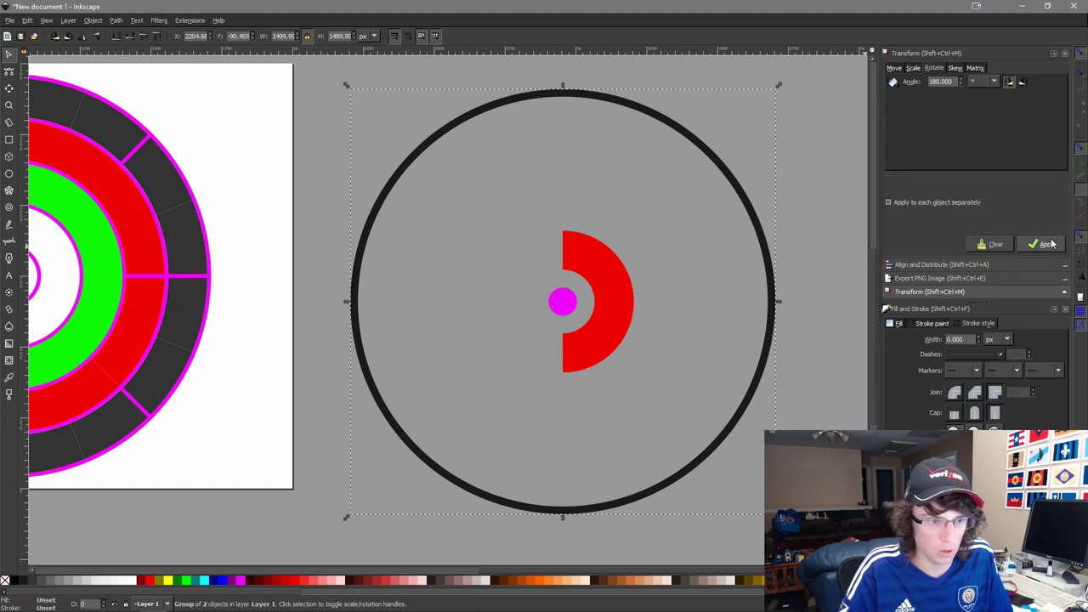
pyautogui.click(1045, 244)
pyautogui.click(623, 291)
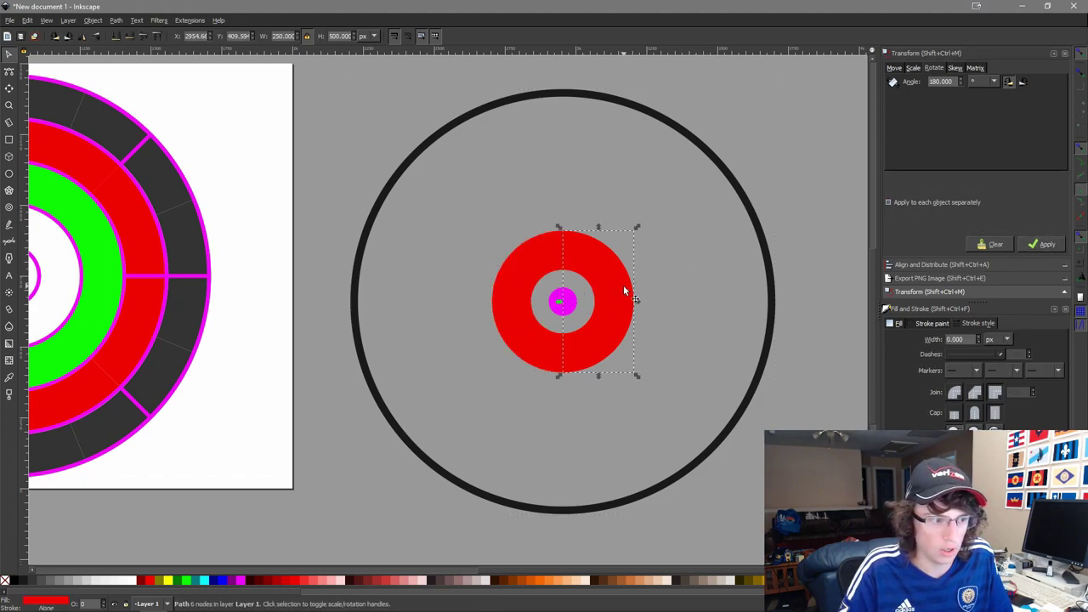
# Ungroup the guide circle from the red half ring and group the two halves into one ring.
pyautogui.click(632, 224)
pyautogui.click(572, 254)
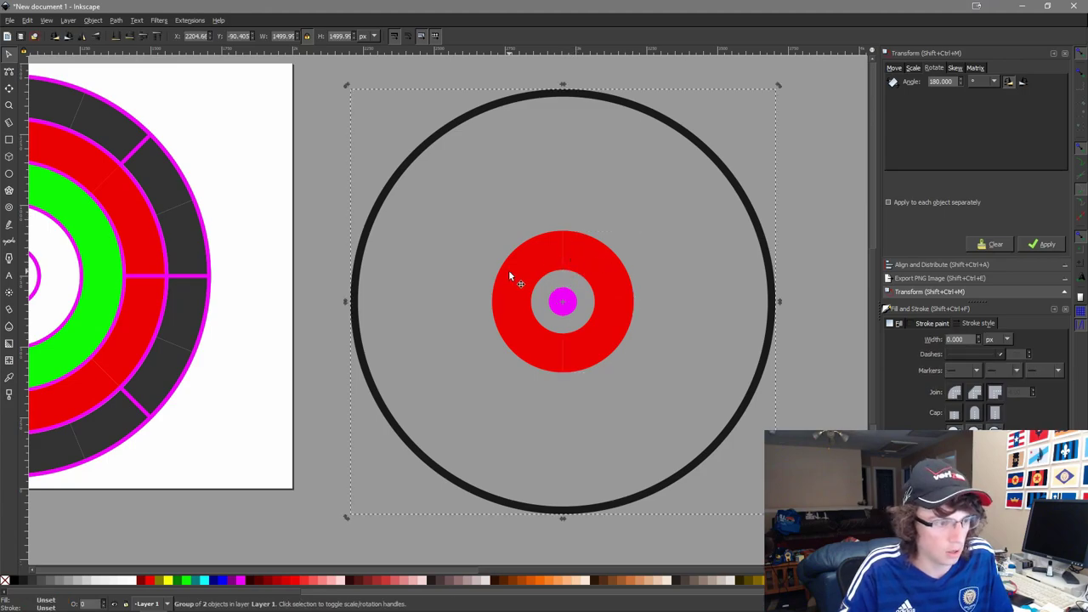
pyautogui.hotkey('ctrl', 'shift', 'g')
pyautogui.click(487, 245)
pyautogui.click(536, 254)
pyautogui.keyDown('shift'); pyautogui.click(591, 241); pyautogui.keyUp('shift')
pyautogui.hotkey('ctrl', 'g')
# Center the red inner ring on the white page rectangle and raise the magenta grid above all rings.
pyautogui.moveTo(495, 250); pyautogui.dragTo(840, 262)
pyautogui.keyDown('shift'); pyautogui.click(414, 274); pyautogui.keyUp('shift')
pyautogui.press('ctrl+alt+KP_5')
pyautogui.click(682, 412)
pyautogui.moveTo(445, 358); pyautogui.dragTo(549, 334)
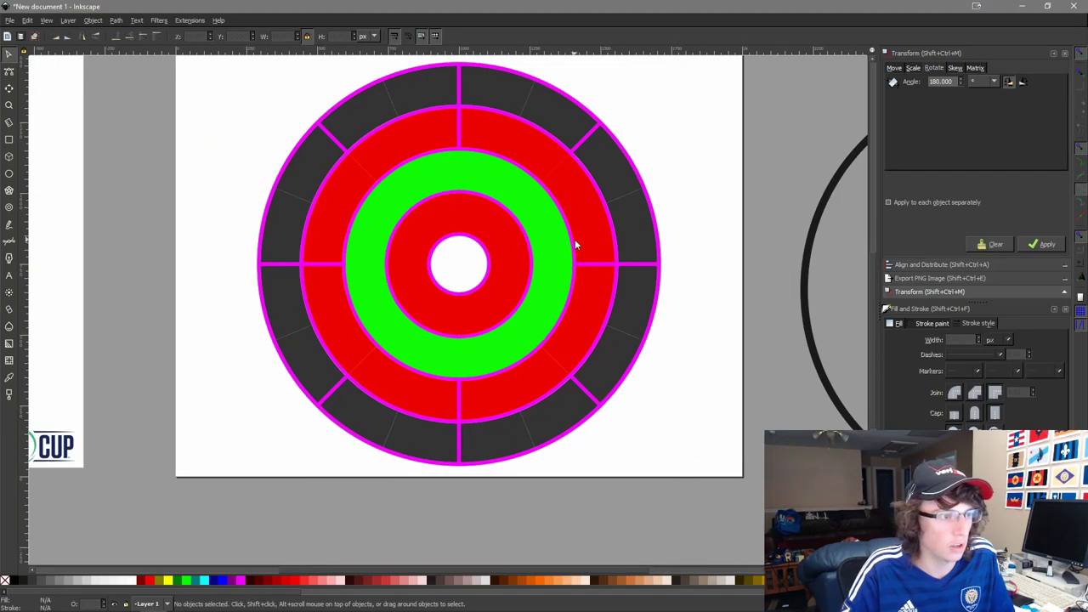
pyautogui.click(657, 270)
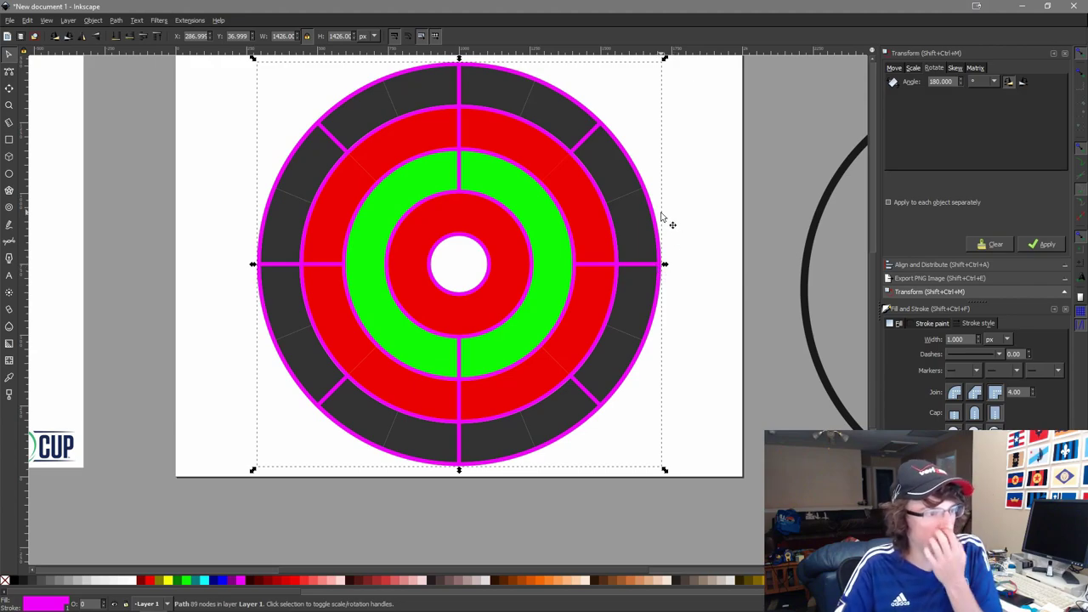
# Compare the assembled ring graphic with the segment layout of the USL Cup reference.
pyautogui.scroll(-3, 466, 261)
pyautogui.scroll(3, 249, 308)
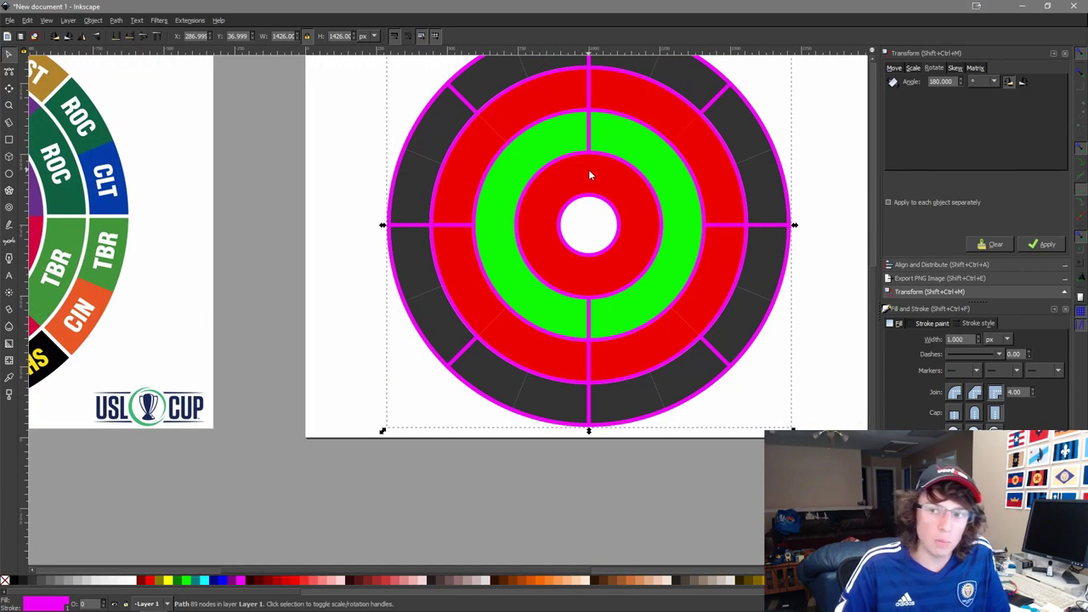
pyautogui.moveTo(344, 218); pyautogui.dragTo(772, 238)
pyautogui.moveTo(552, 182); pyautogui.dragTo(798, 277)
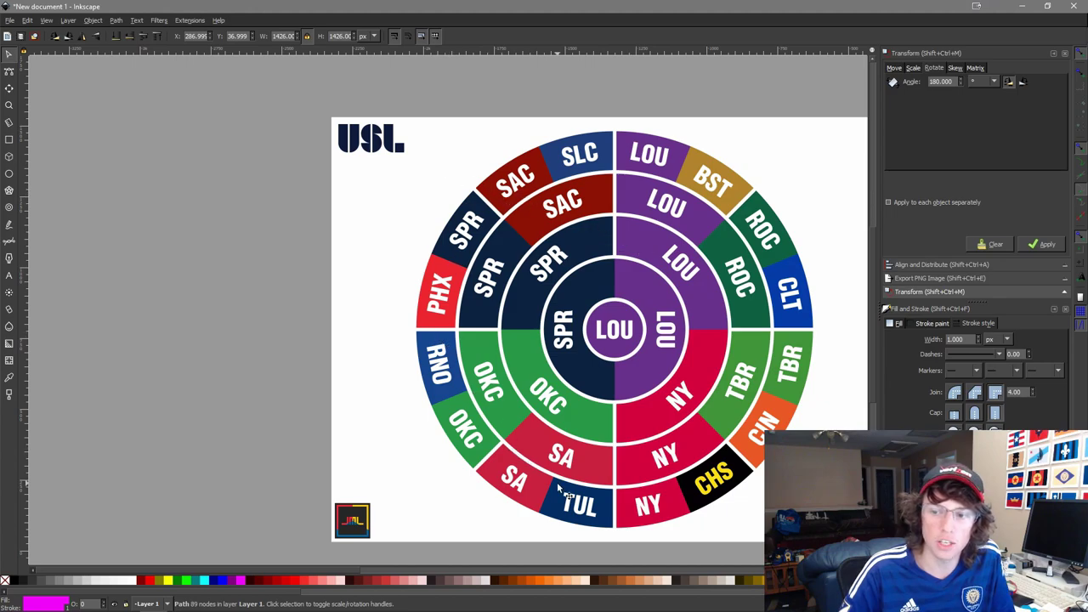
pyautogui.moveTo(640, 500); pyautogui.dragTo(490, 490)
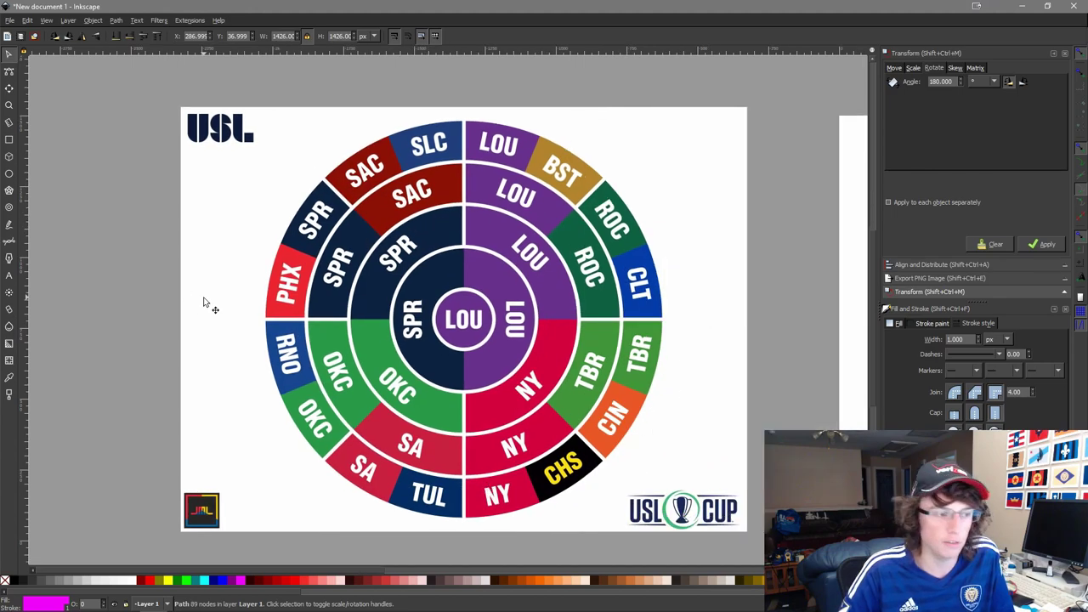
pyautogui.scroll(-1, 435, 344)
pyautogui.scroll(-1, 494, 334)
pyautogui.moveTo(691, 386); pyautogui.dragTo(409, 343)
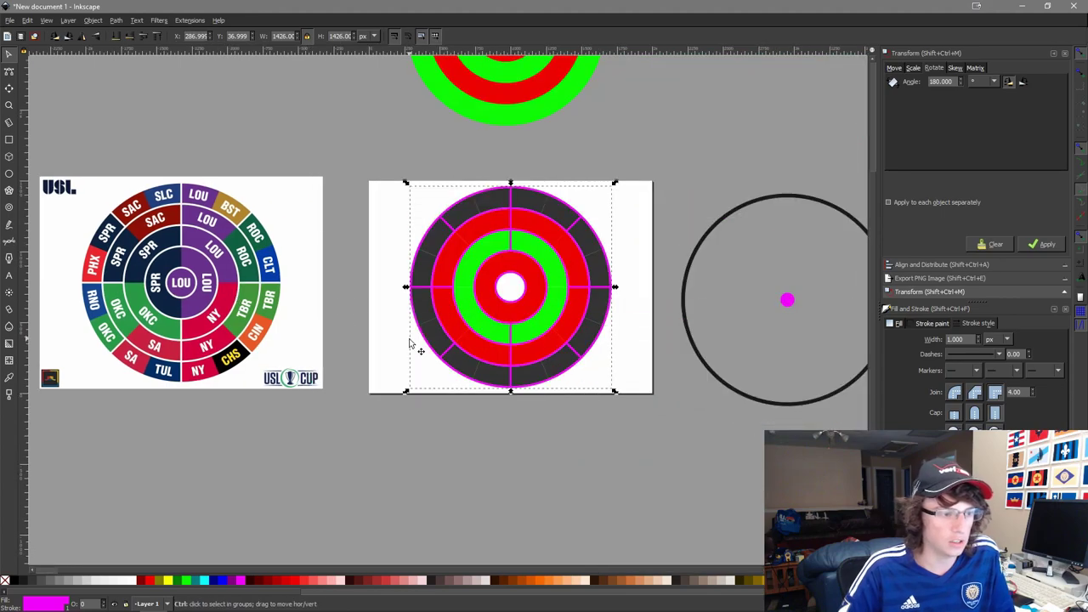
pyautogui.press('+')
pyautogui.click(646, 451)
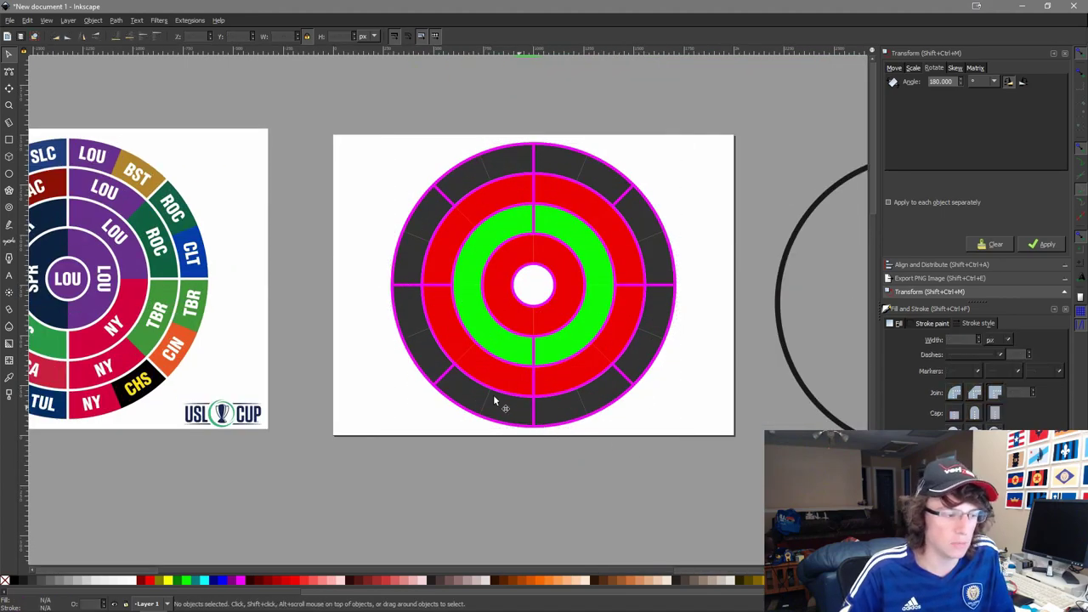
pyautogui.scroll(-4, 479, 390)
pyautogui.moveTo(648, 409); pyautogui.dragTo(545, 376)
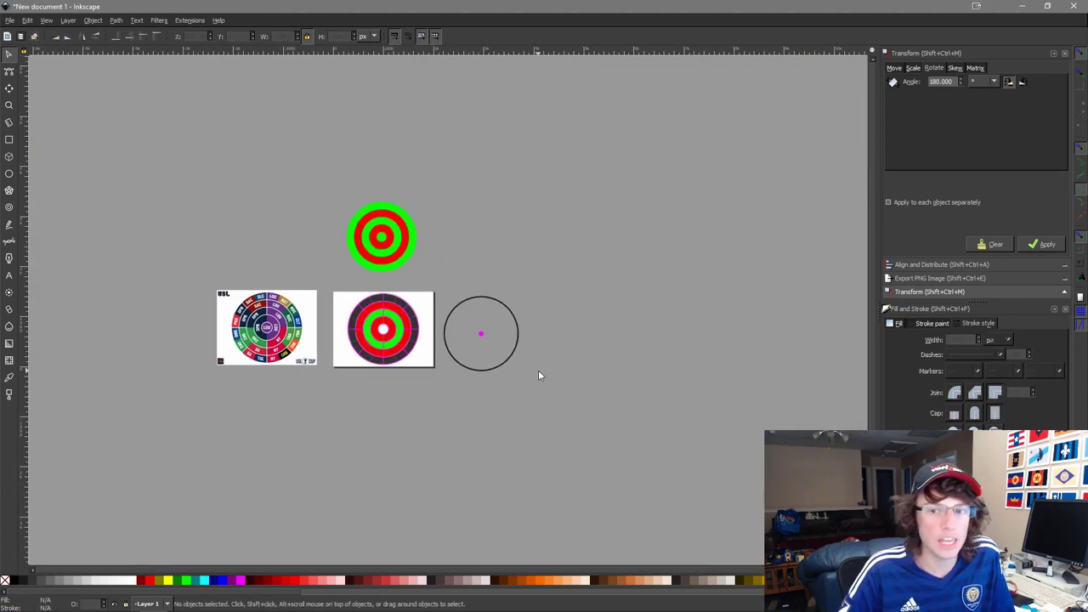
# Ungroup the dark outer ring and each of the inner rings into their separate segments.
pyautogui.scroll(4, 411, 339)
pyautogui.moveTo(411, 309); pyautogui.dragTo(613, 270)
pyautogui.scroll(2, 528, 253)
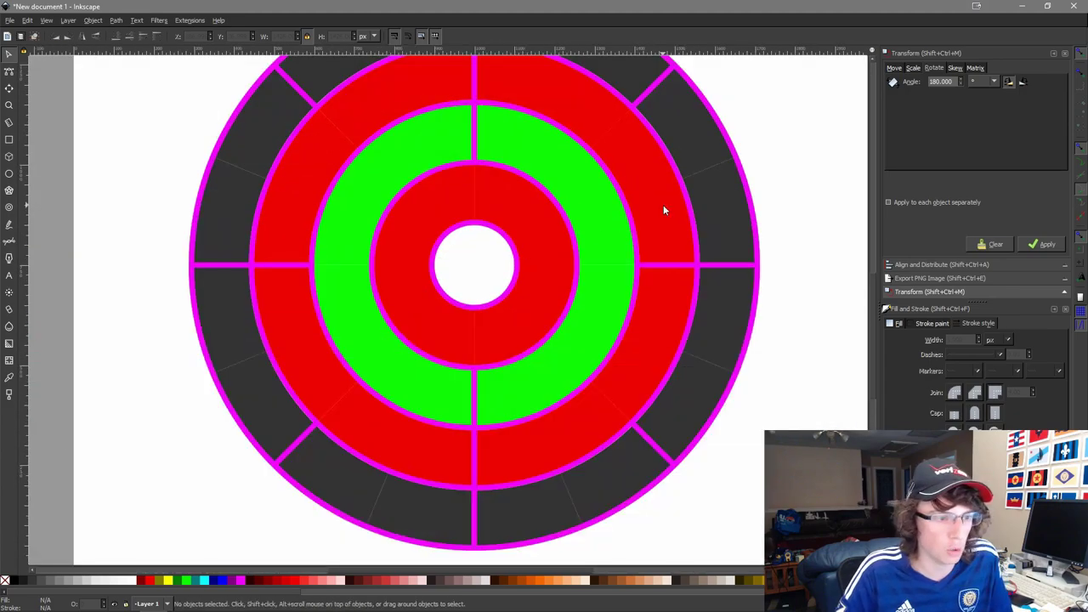
pyautogui.click(717, 214)
pyautogui.hotkey('ctrl', 'shift', 'g')
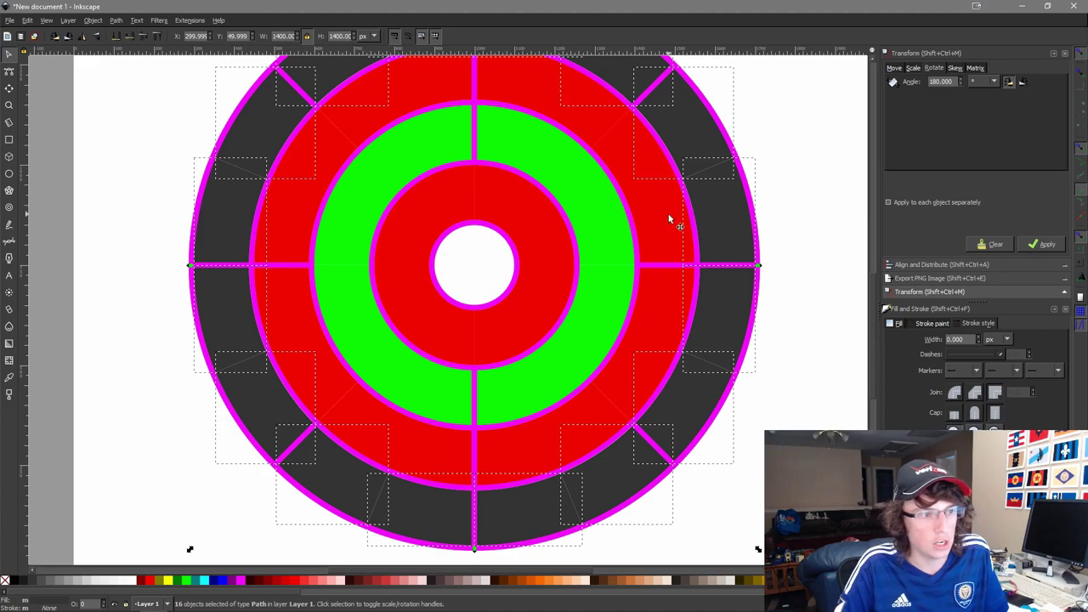
pyautogui.click(670, 223)
pyautogui.click(609, 236)
pyautogui.click(540, 239)
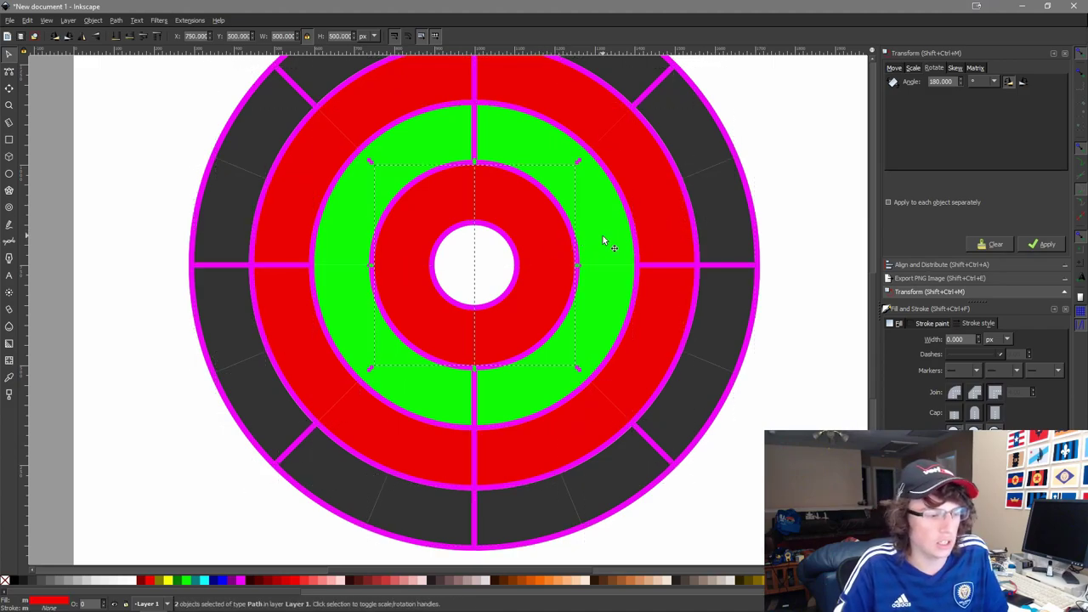
pyautogui.scroll(-4, 603, 237)
pyautogui.click(697, 136)
# Fill every other segment of the dark outer ring with 40% Gray.
pyautogui.scroll(2, 647, 143)
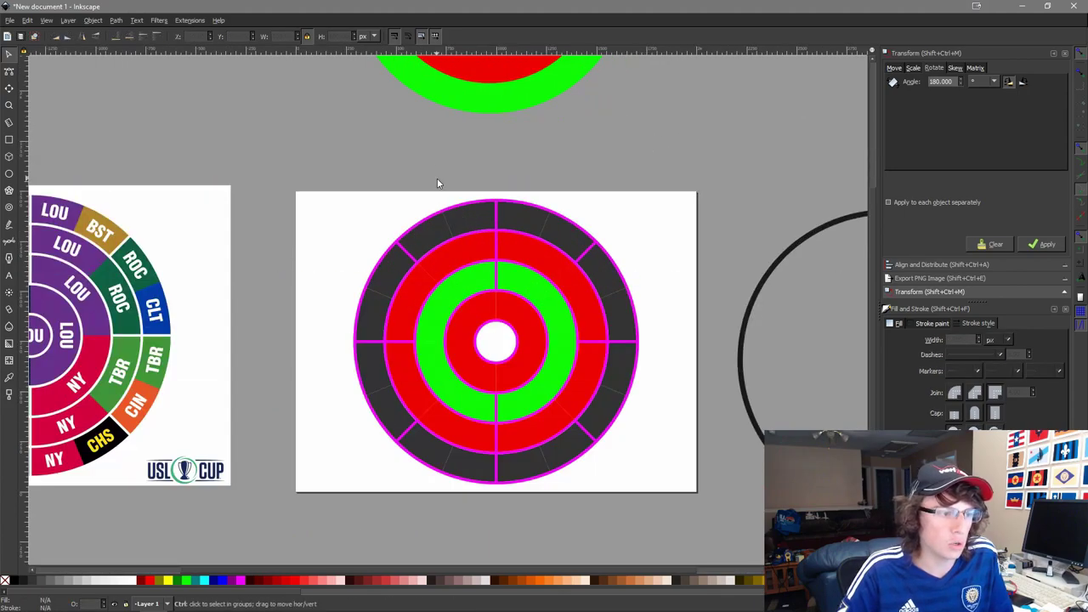
pyautogui.scroll(1, 437, 183)
pyautogui.click(486, 235)
pyautogui.keyDown('shift'); pyautogui.click(361, 327); pyautogui.keyUp('shift')
pyautogui.keyDown('shift'); pyautogui.click(361, 455); pyautogui.keyUp('shift')
pyautogui.keyDown('shift'); pyautogui.click(420, 546); pyautogui.keyUp('shift')
pyautogui.scroll(-5, 454, 371)
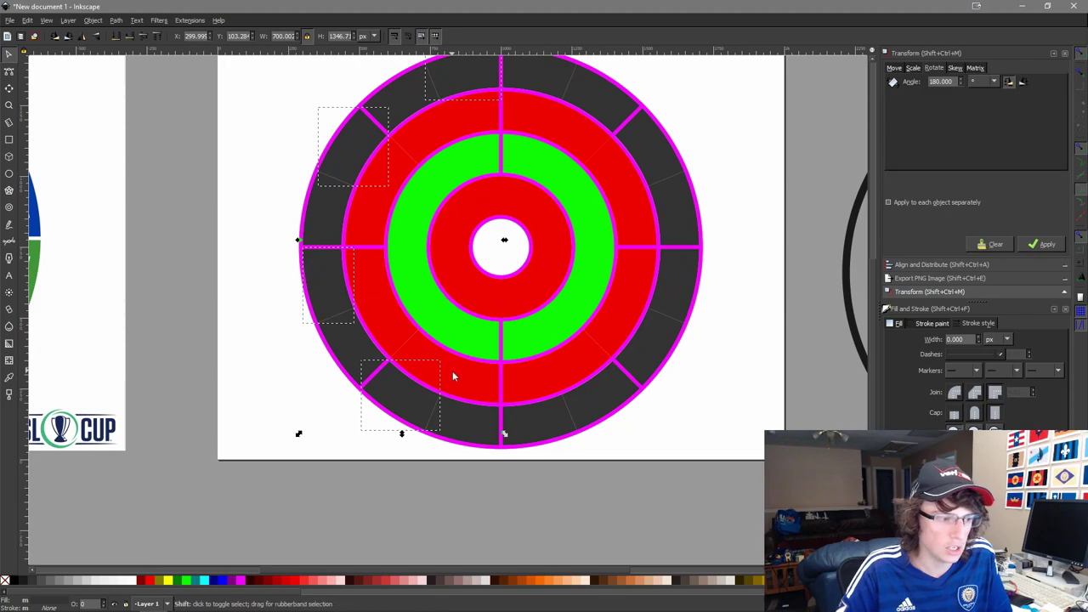
pyautogui.keyDown('shift'); pyautogui.click(531, 417); pyautogui.keyUp('shift')
pyautogui.keyDown('shift'); pyautogui.click(653, 319); pyautogui.keyUp('shift')
pyautogui.keyDown('shift'); pyautogui.click(665, 212); pyautogui.keyUp('shift')
pyautogui.keyDown('shift'); pyautogui.click(607, 97); pyautogui.keyUp('shift')
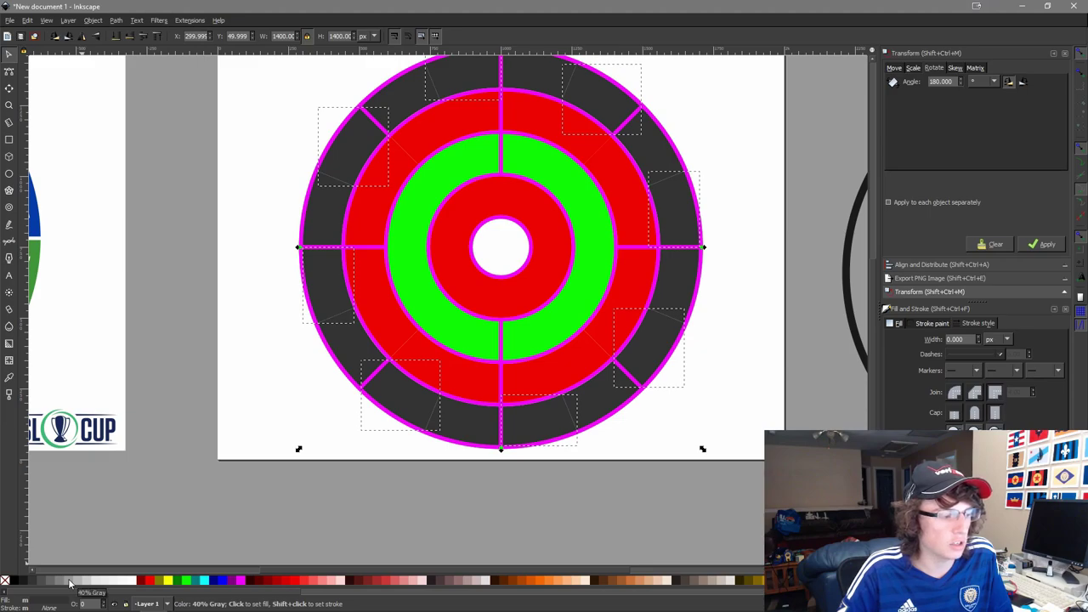
pyautogui.click(70, 583)
pyautogui.scroll(2, 423, 79)
pyautogui.click(385, 167)
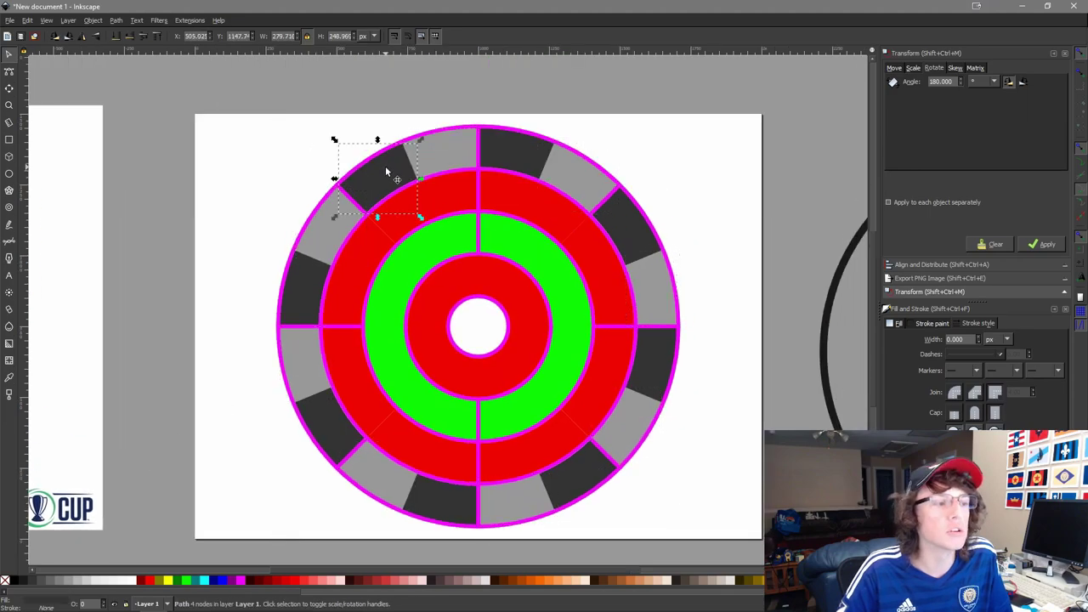
# Fill the remaining dark segments of the outer ring with 50% Gray.
pyautogui.keyDown('shift'); pyautogui.click(520, 149); pyautogui.keyUp('shift')
pyautogui.keyDown('shift'); pyautogui.click(624, 226); pyautogui.keyUp('shift')
pyautogui.keyDown('shift'); pyautogui.click(651, 361); pyautogui.keyUp('shift')
pyautogui.keyDown('shift'); pyautogui.click(589, 483); pyautogui.keyUp('shift')
pyautogui.keyDown('shift'); pyautogui.click(473, 509); pyautogui.keyUp('shift')
pyautogui.keyDown('shift'); pyautogui.click(341, 421); pyautogui.keyUp('shift')
pyautogui.keyDown('shift'); pyautogui.click(289, 290); pyautogui.keyUp('shift')
pyautogui.keyDown('shift'); pyautogui.click(284, 279); pyautogui.keyUp('shift')
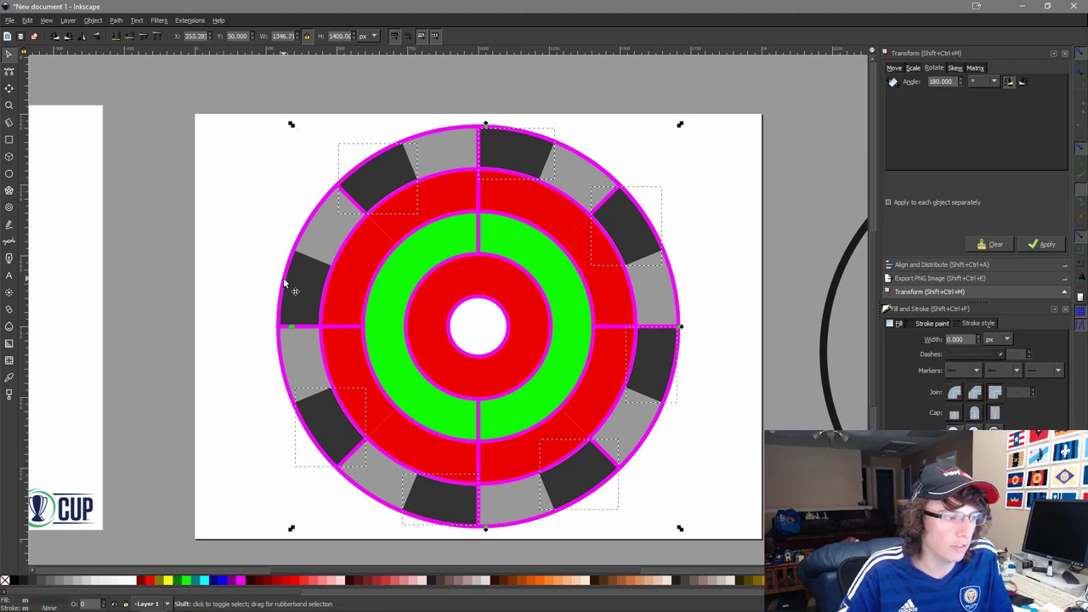
pyautogui.keyDown('shift'); pyautogui.click(299, 292); pyautogui.keyUp('shift')
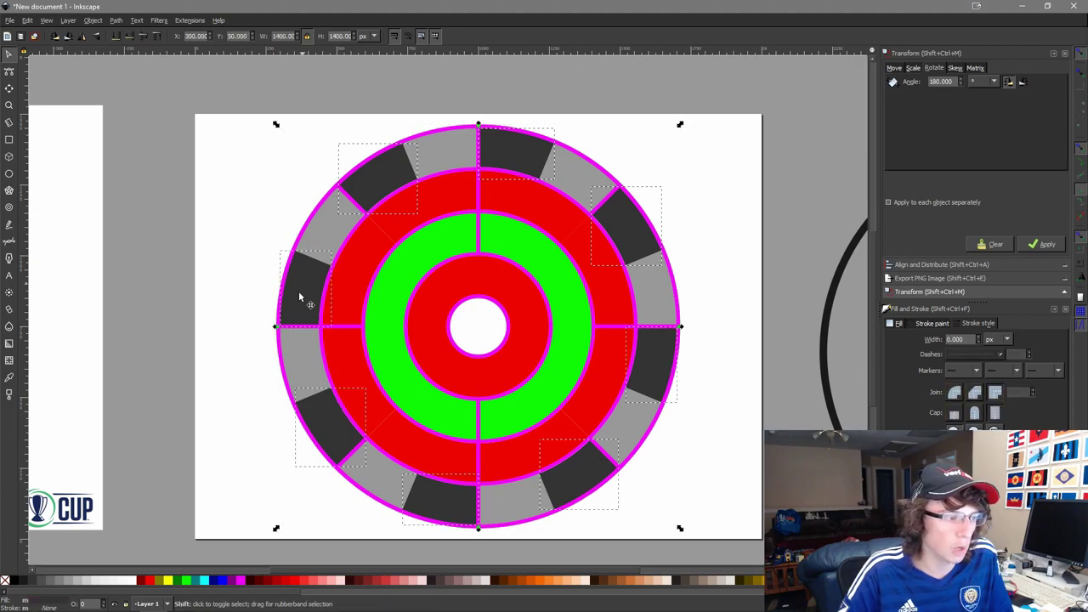
pyautogui.click(60, 583)
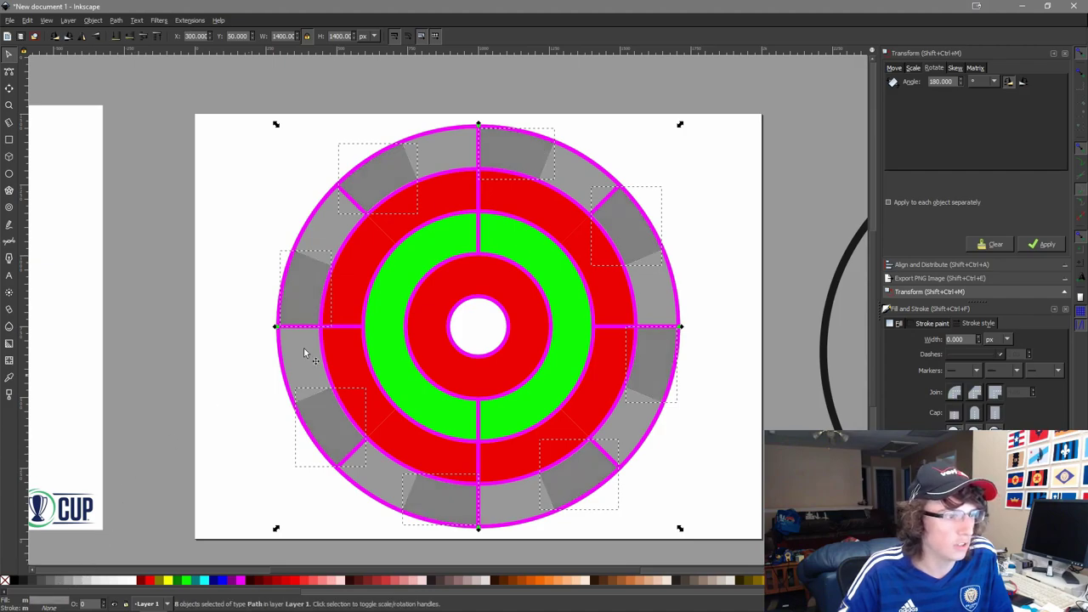
pyautogui.click(757, 142)
# Fill every other segment of the outer red ring with the lighter gray (#999999) sampled from the outermost ring.
pyautogui.click(403, 194)
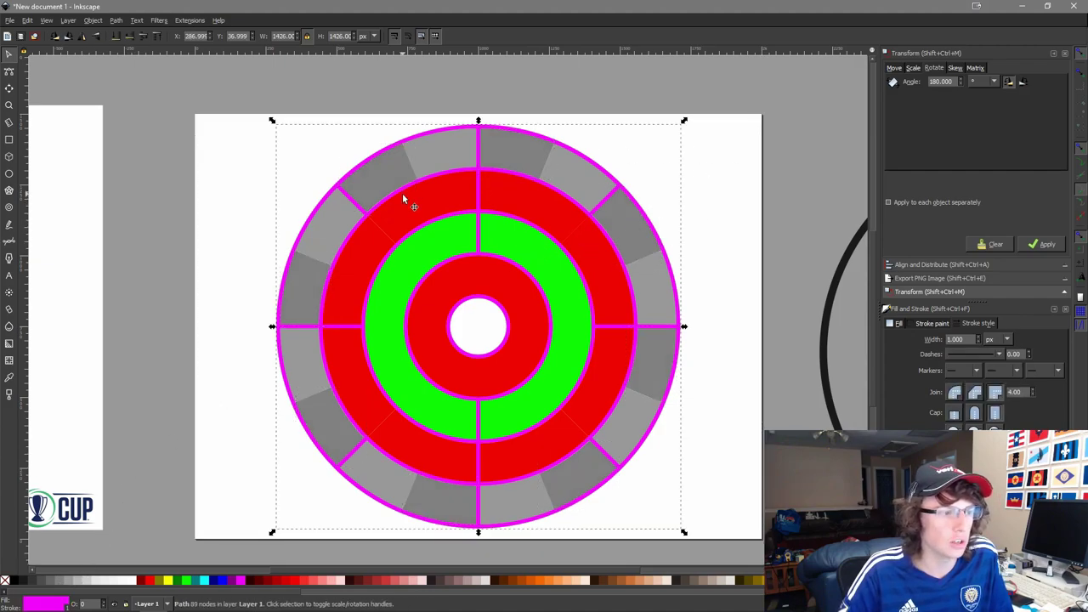
pyautogui.click(460, 191)
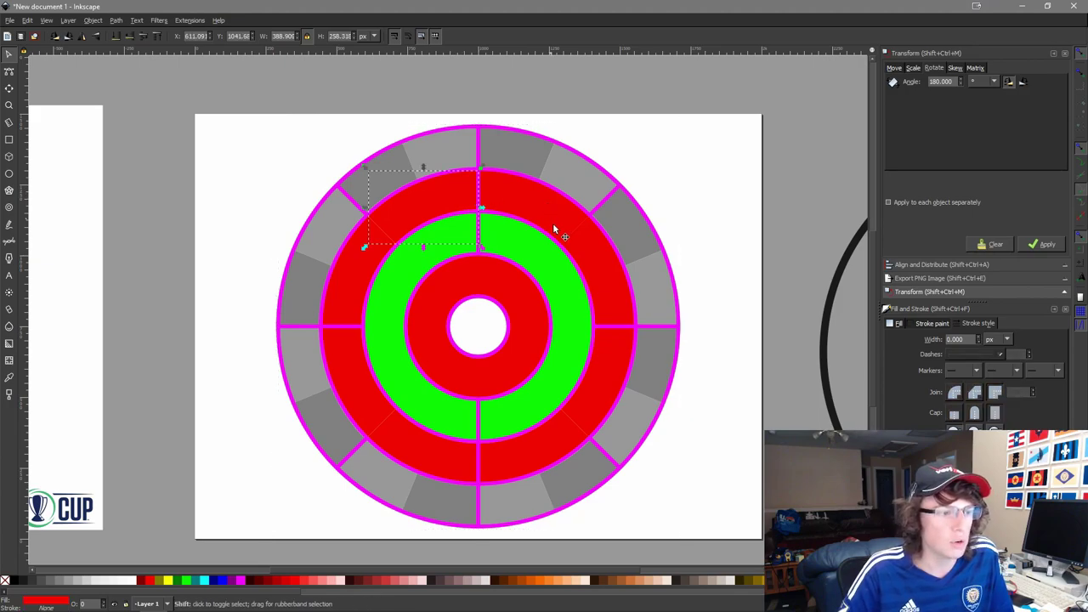
pyautogui.keyDown('shift'); pyautogui.click(591, 271); pyautogui.keyUp('shift')
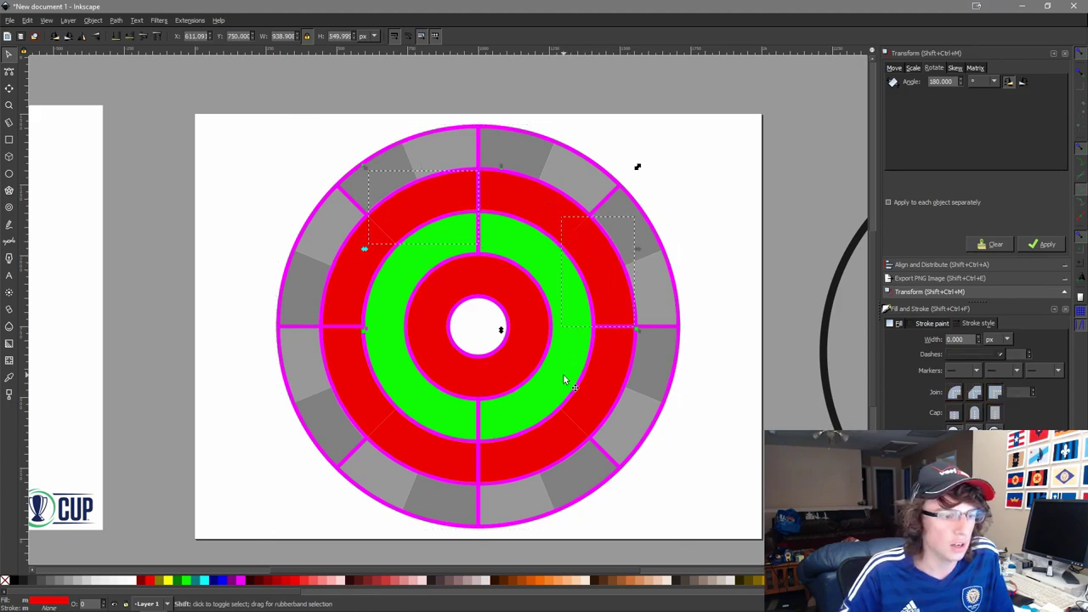
pyautogui.keyDown('shift'); pyautogui.click(522, 450); pyautogui.keyUp('shift')
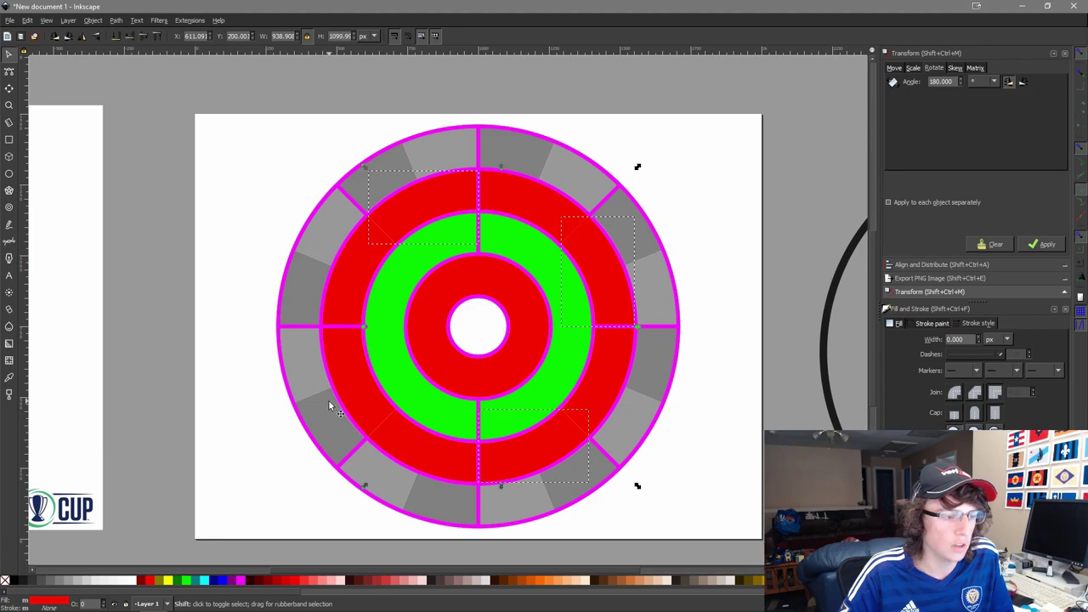
pyautogui.keyDown('shift'); pyautogui.click(374, 410); pyautogui.keyUp('shift')
pyautogui.press('d')
pyautogui.click(451, 147)
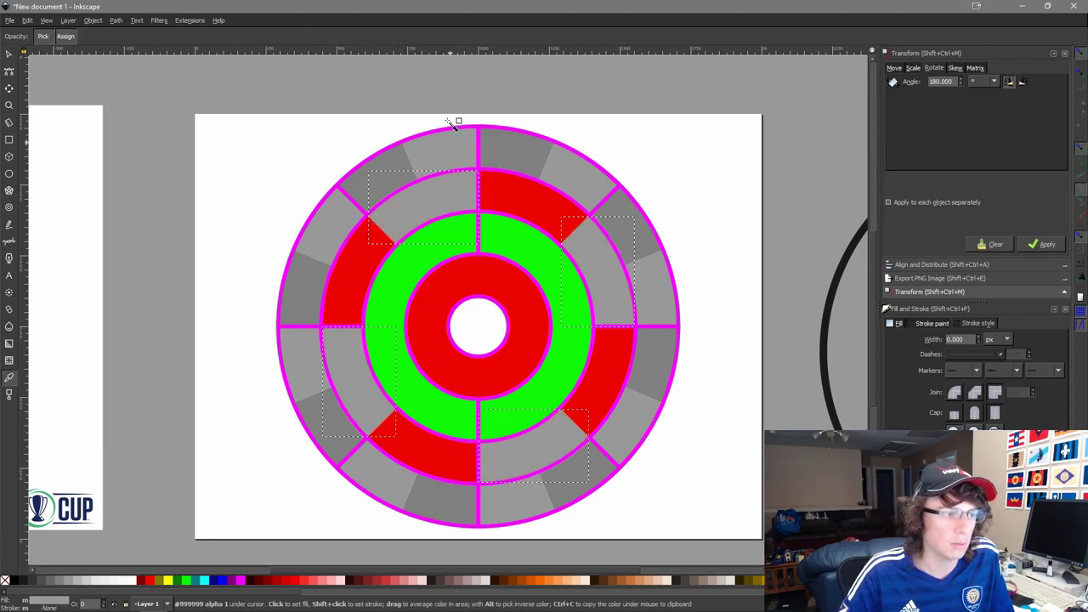
pyautogui.press('s')
# Fill the four remaining red segments of the second ring with the darker gray sampled from the outermost ring.
pyautogui.click(487, 183)
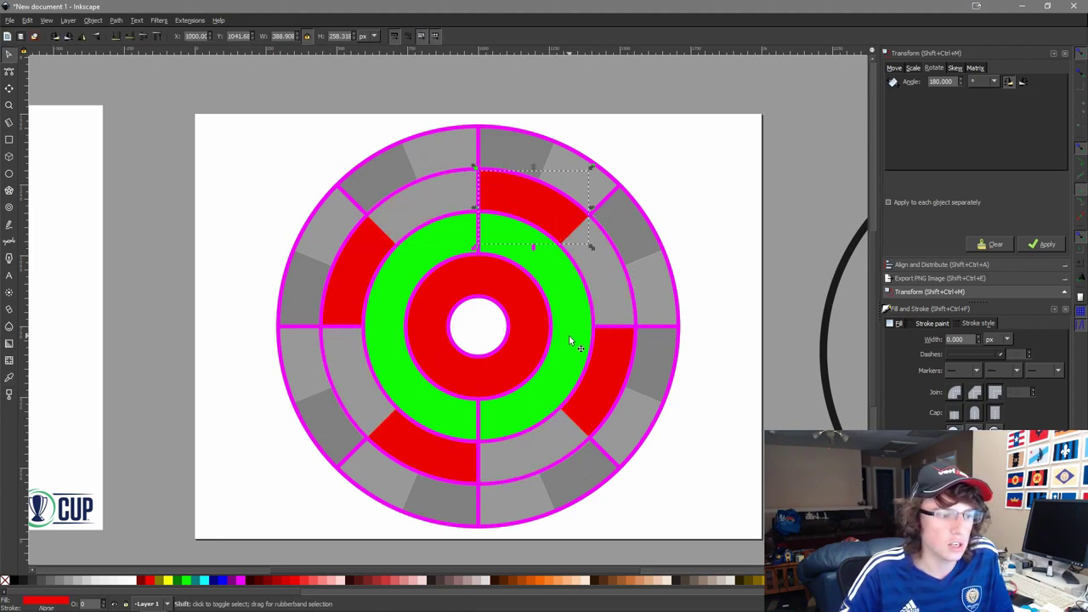
pyautogui.keyDown('shift'); pyautogui.click(589, 376); pyautogui.keyUp('shift')
pyautogui.keyDown('shift'); pyautogui.click(436, 439); pyautogui.keyUp('shift')
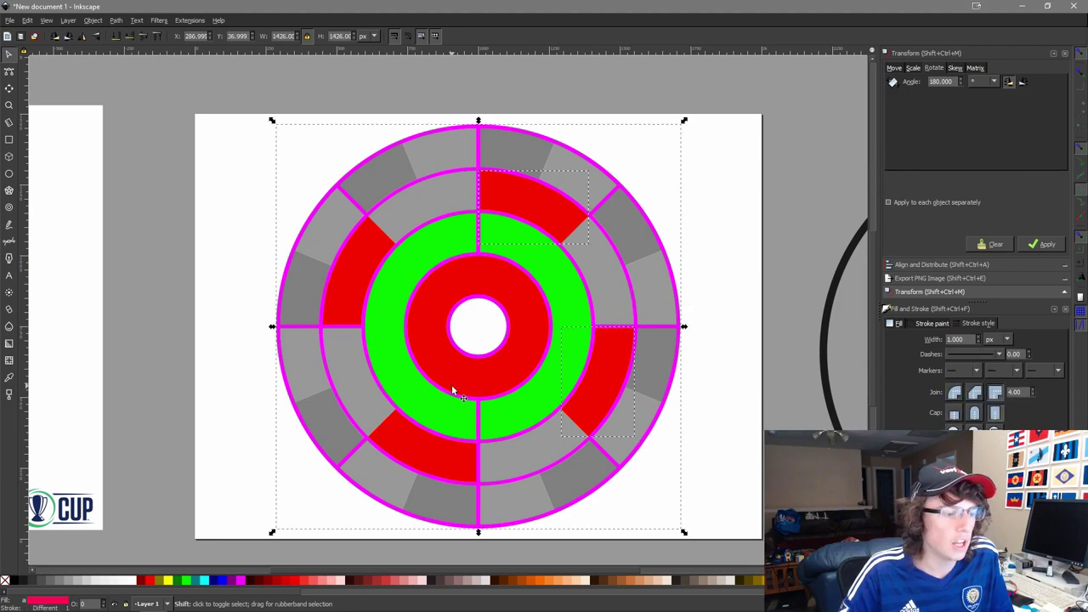
pyautogui.keyDown('shift'); pyautogui.click(476, 448); pyautogui.keyUp('shift')
pyautogui.keyDown('shift'); pyautogui.click(344, 257); pyautogui.keyUp('shift')
pyautogui.press('d')
pyautogui.click(377, 165)
pyautogui.press('s')
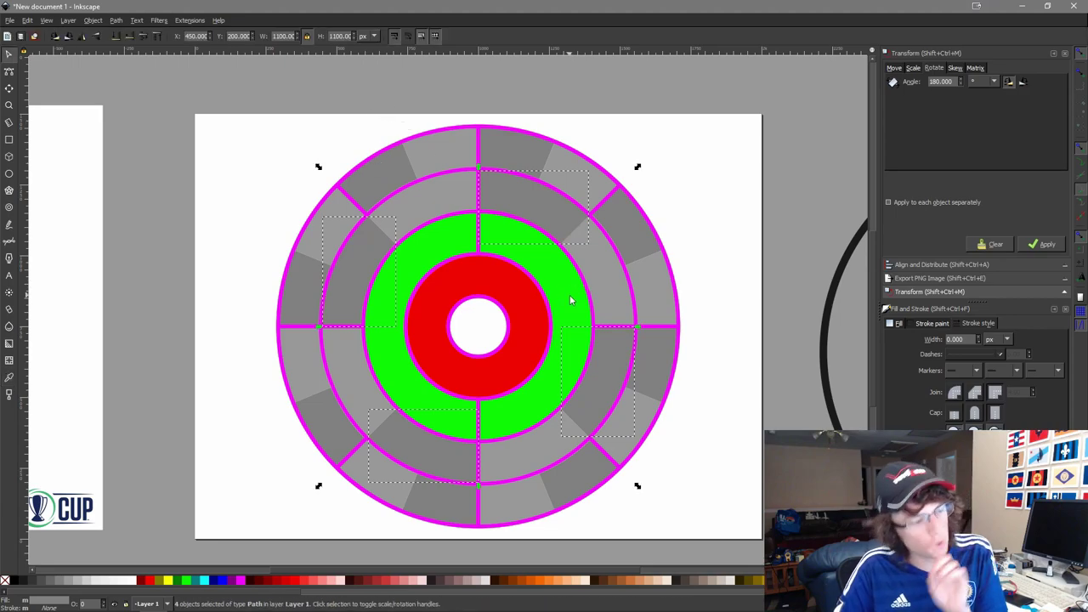
# Fill the upper-right and lower-left quarters of the green ring with the darker gray sampled from the outermost ring.
pyautogui.click(555, 321)
pyautogui.keyDown('shift'); pyautogui.click(442, 398); pyautogui.keyUp('shift')
pyautogui.press('d')
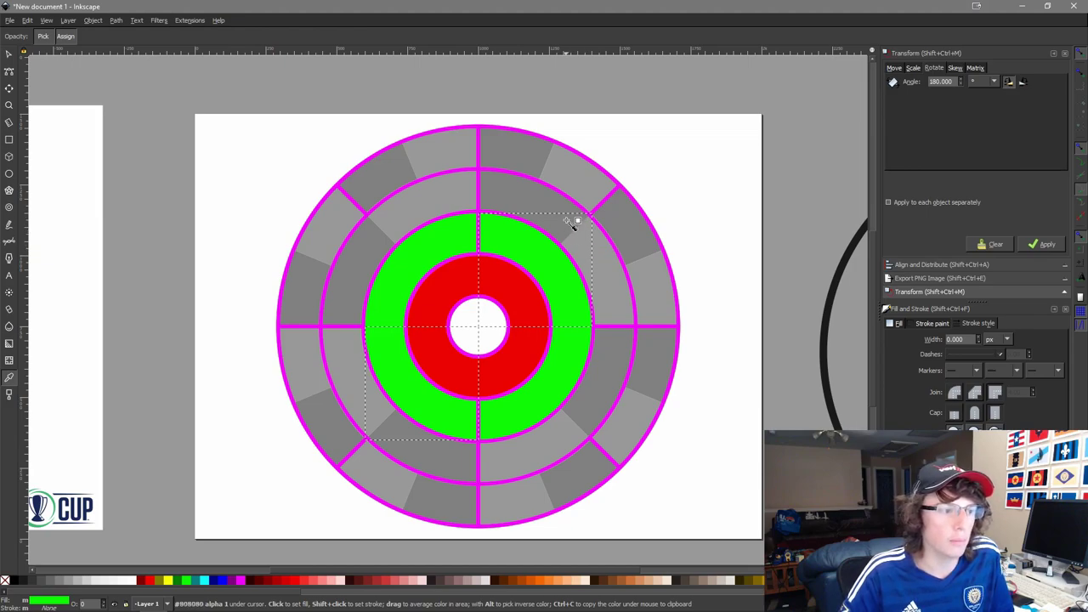
pyautogui.click(643, 231)
pyautogui.press('s')
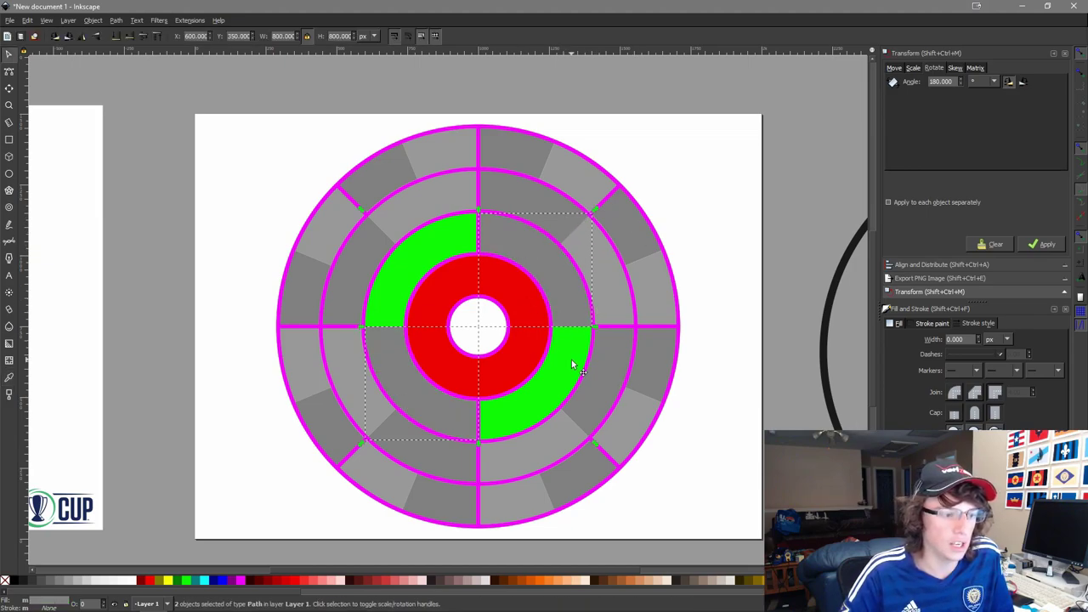
# Fill the two remaining green quarter segments with the lighter gray (#999999) sampled from the outermost ring.
pyautogui.click(571, 365)
pyautogui.keyDown('shift'); pyautogui.click(443, 242); pyautogui.keyUp('shift')
pyautogui.press('d')
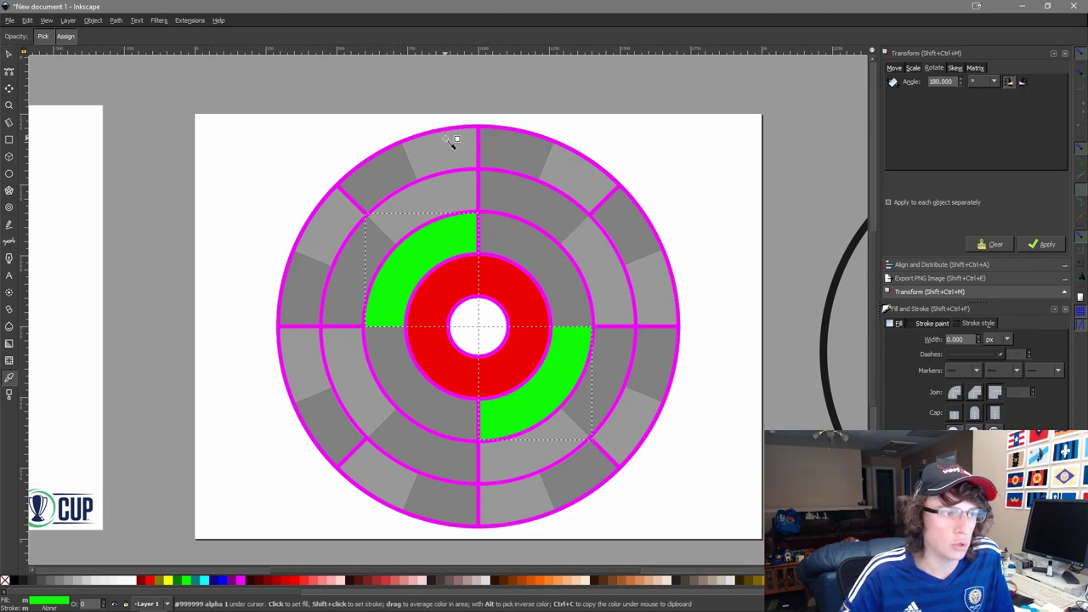
pyautogui.click(449, 141)
pyautogui.press('s')
# Fill the right half of the inner red ring with the sampled darker gray and the left half with the lighter gray.
pyautogui.click(528, 295)
pyautogui.press('d')
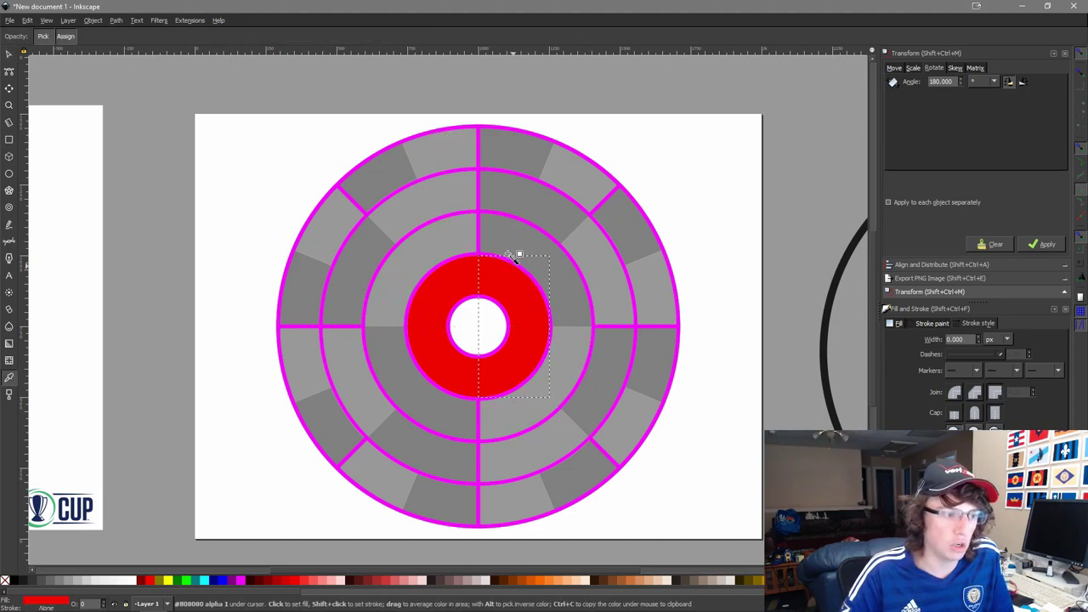
pyautogui.click(499, 233)
pyautogui.press('s')
pyautogui.click(453, 289)
pyautogui.press('d')
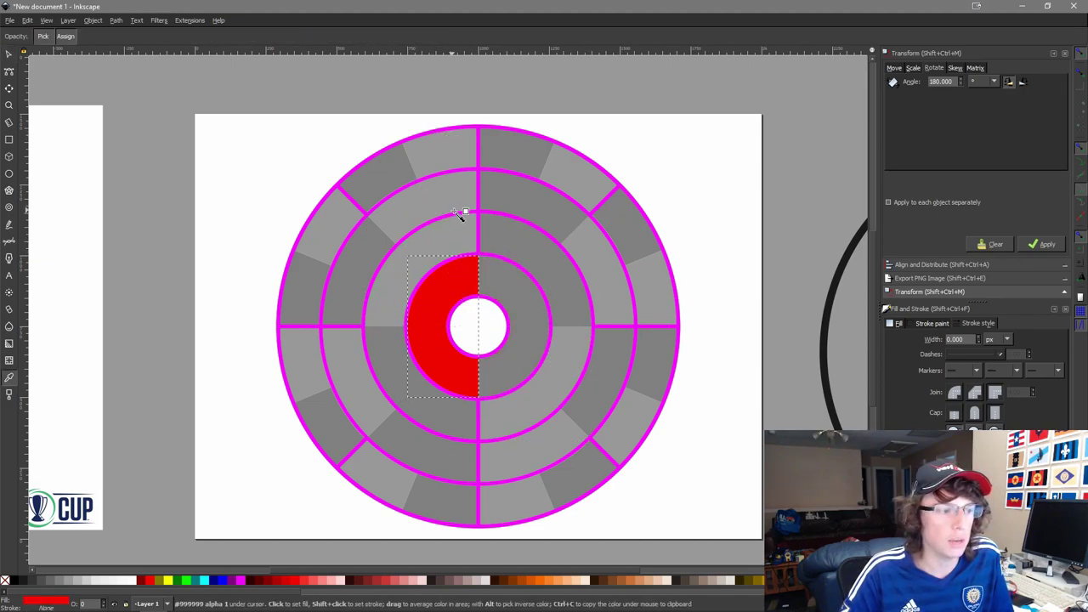
pyautogui.click(473, 240)
pyautogui.press('s')
# Center the small green circle from the spare target graphic horizontally and vertically on the white page rectangle.
pyautogui.click(476, 320)
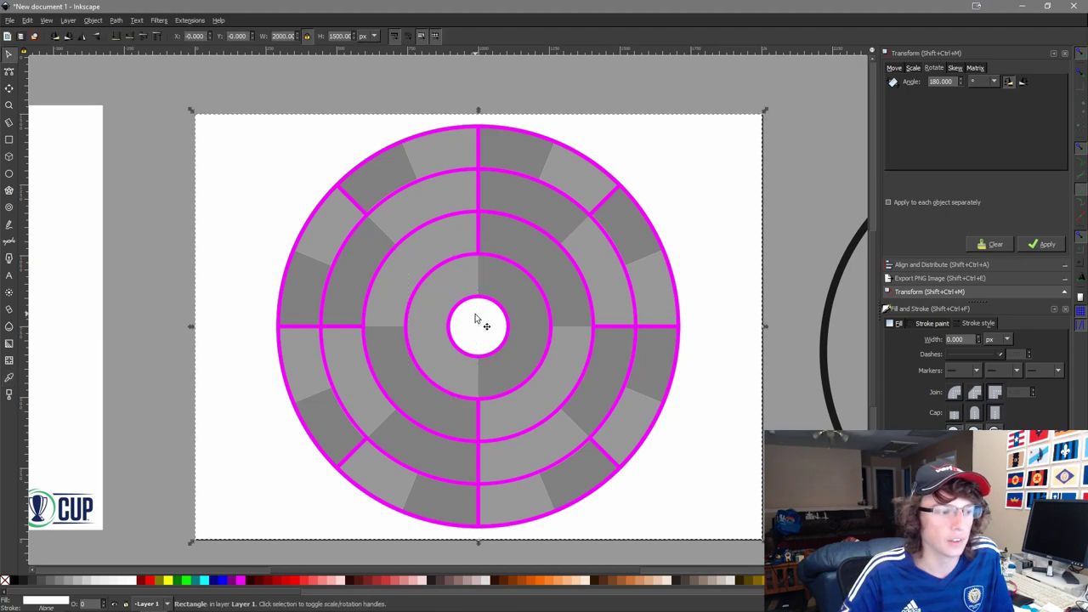
pyautogui.scroll(-3, 477, 319)
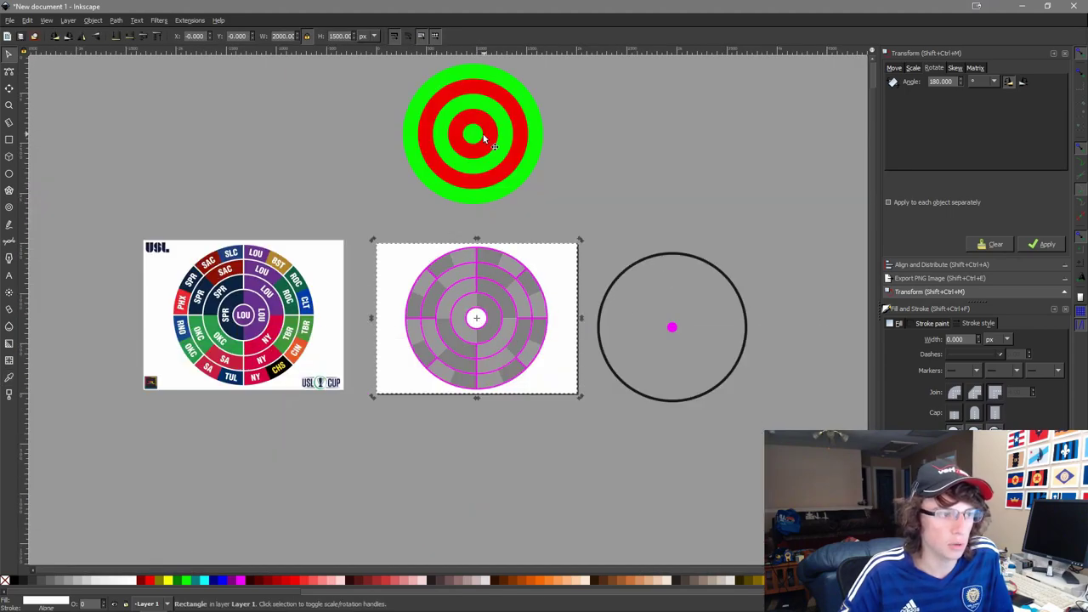
pyautogui.click(484, 138)
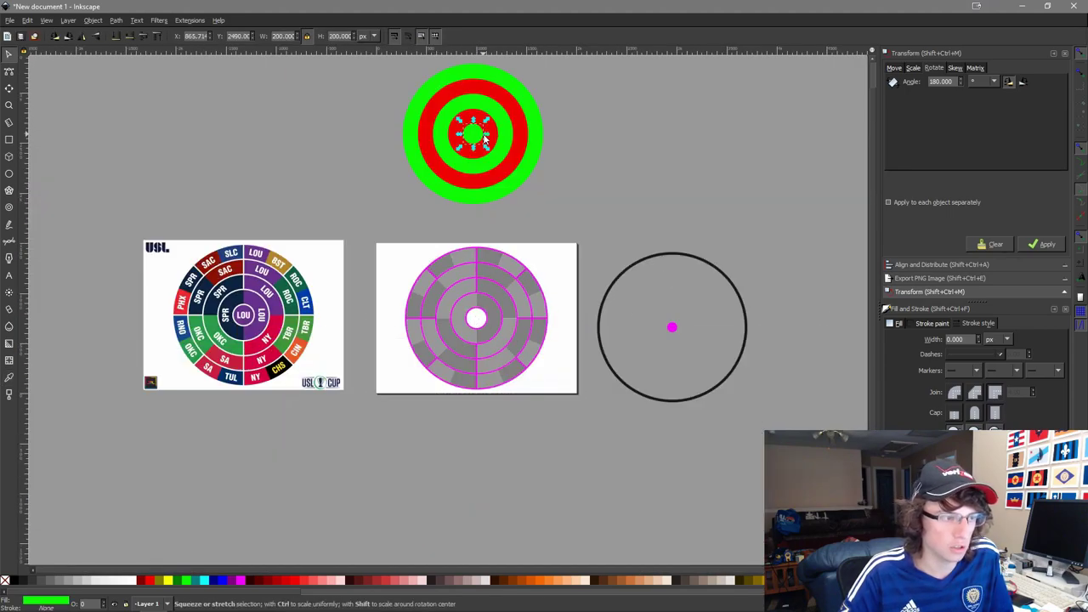
pyautogui.keyDown('shift'); pyautogui.click(577, 266); pyautogui.keyUp('shift')
pyautogui.hotkey('ctrl', 'alt', 'h')
pyautogui.hotkey('ctrl', 'alt', 't')
pyautogui.press('Escape')
# Fill the green center circle with the darker gray sampled from the ring segment around it.
pyautogui.scroll(4, 533, 260)
pyautogui.click(331, 473)
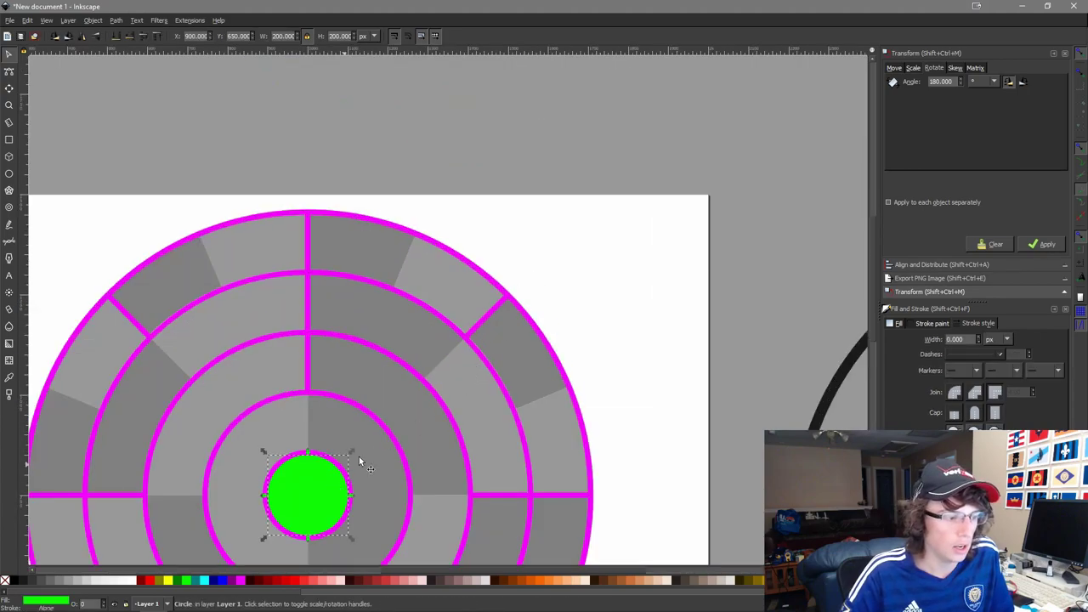
pyautogui.press('d')
pyautogui.click(327, 431)
pyautogui.press('s')
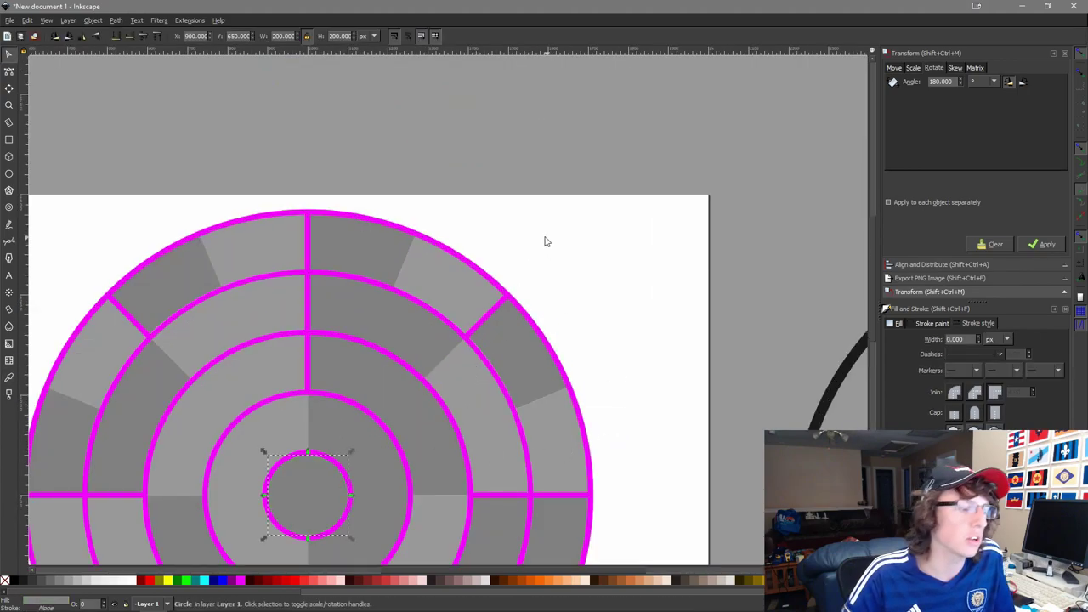
# Compare the gray bracket with the USL Cup reference and examine the magenta grid's edges for gaps beside the segments.
pyautogui.scroll(-3, 547, 242)
pyautogui.moveTo(592, 375); pyautogui.dragTo(686, 277)
pyautogui.press('Escape')
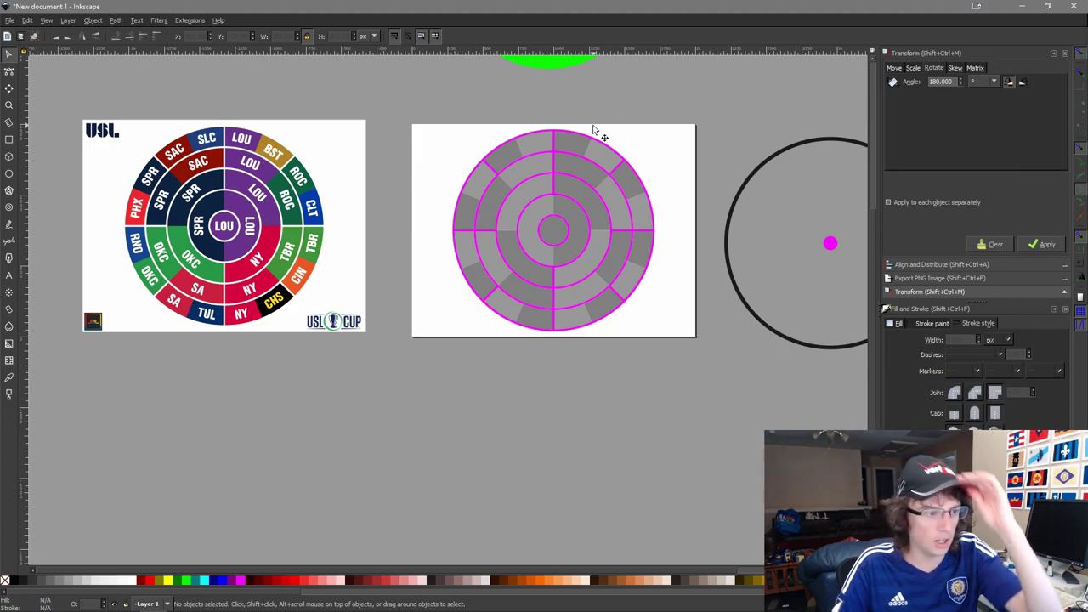
pyautogui.scroll(2, 593, 129)
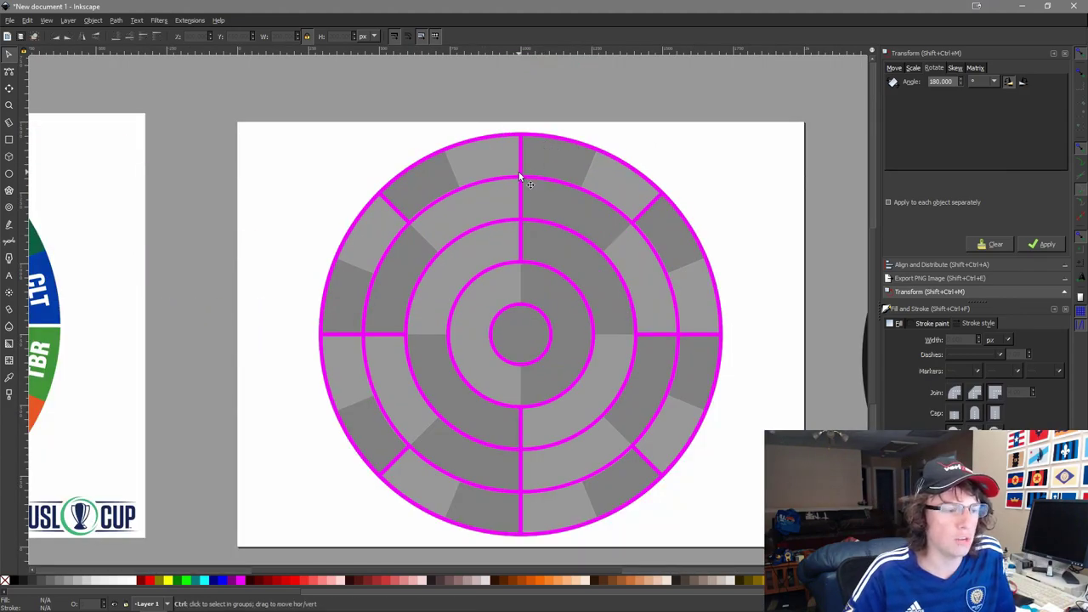
pyautogui.scroll(-2, 482, 156)
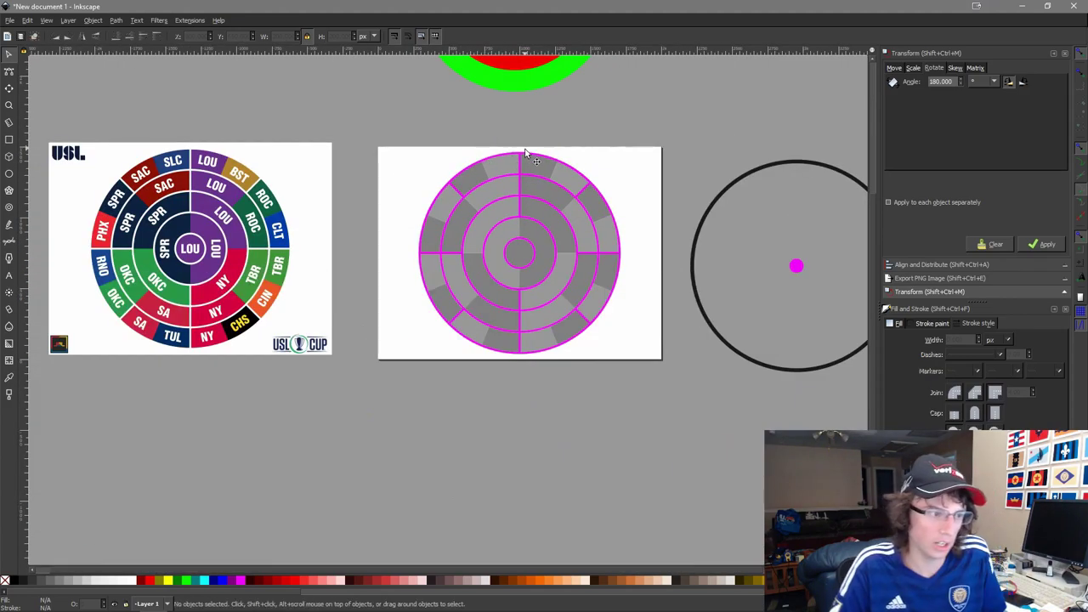
pyautogui.scroll(5, 525, 155)
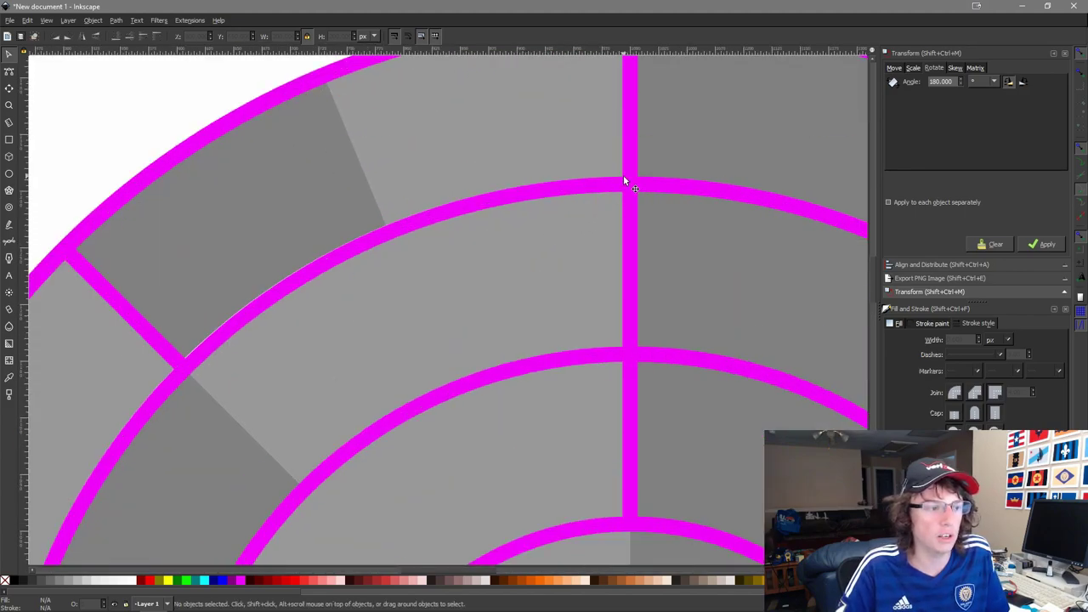
pyautogui.scroll(4, 425, 212)
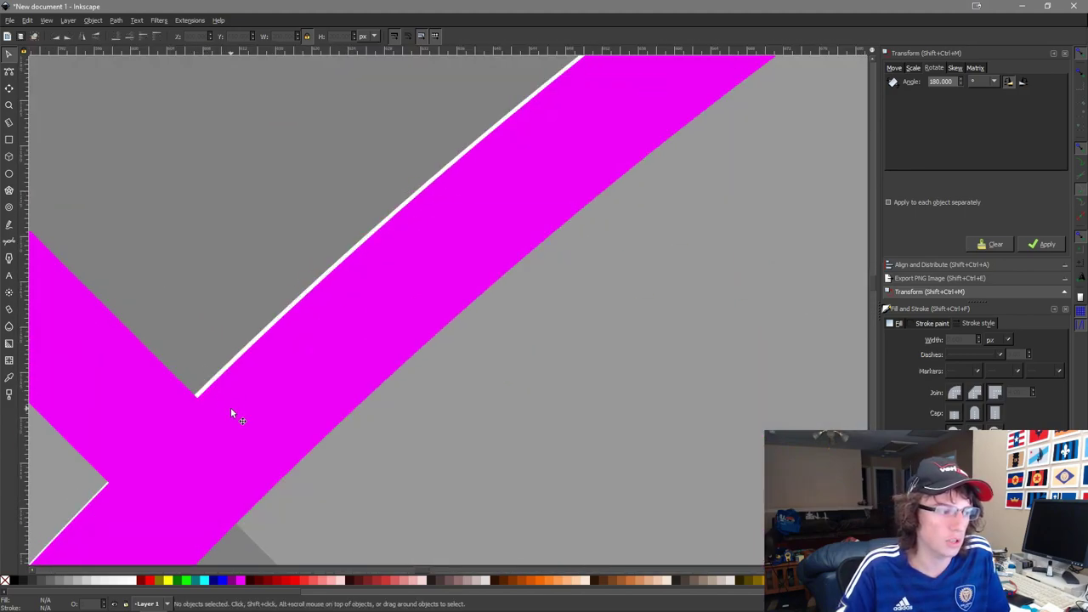
pyautogui.click(230, 414)
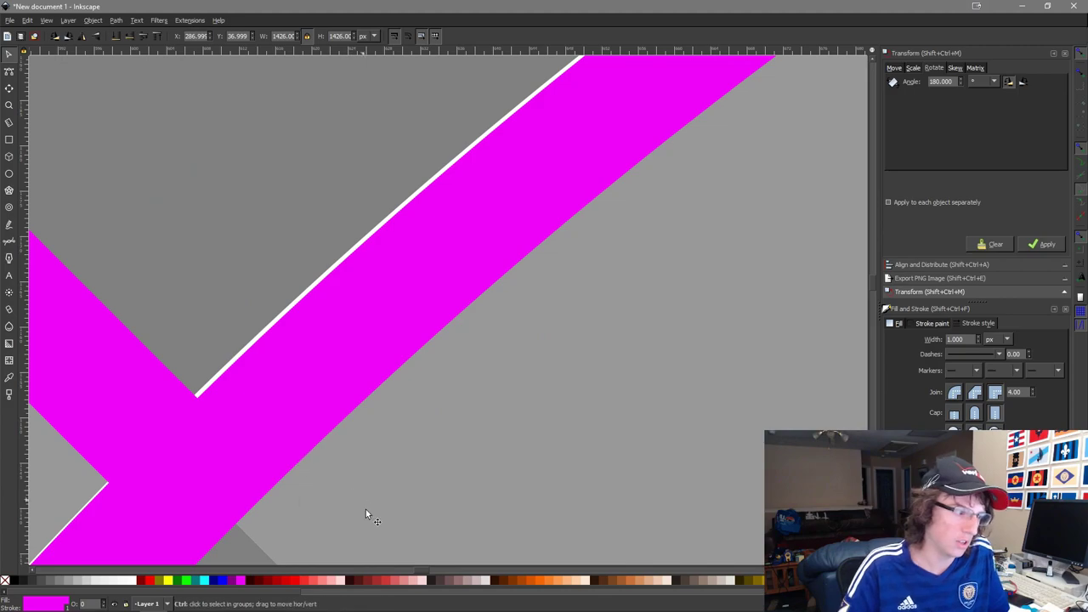
pyautogui.scroll(2, 153, 416)
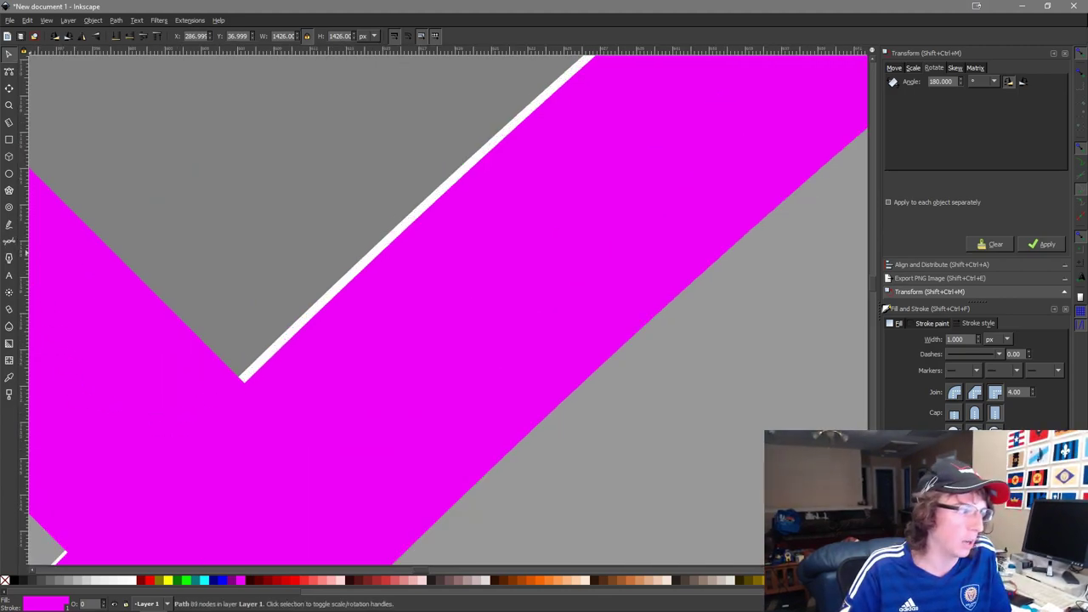
# Measure the width of the white gap between the dark outer segment and the magenta grid with a temporary Bezier line.
pyautogui.click(11, 243)
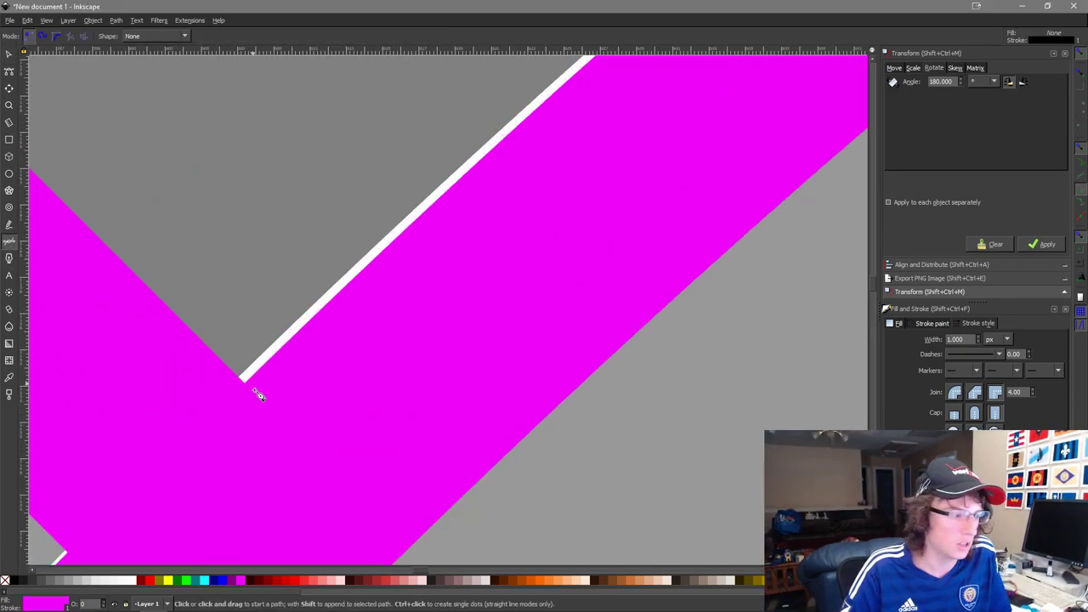
pyautogui.scroll(5, 251, 389)
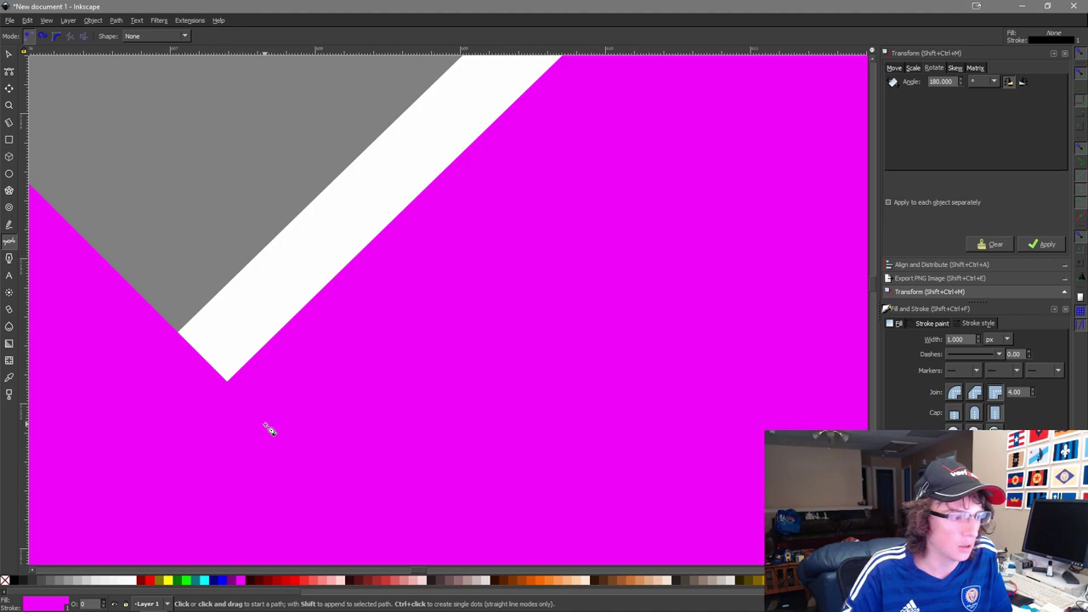
pyautogui.click(228, 382)
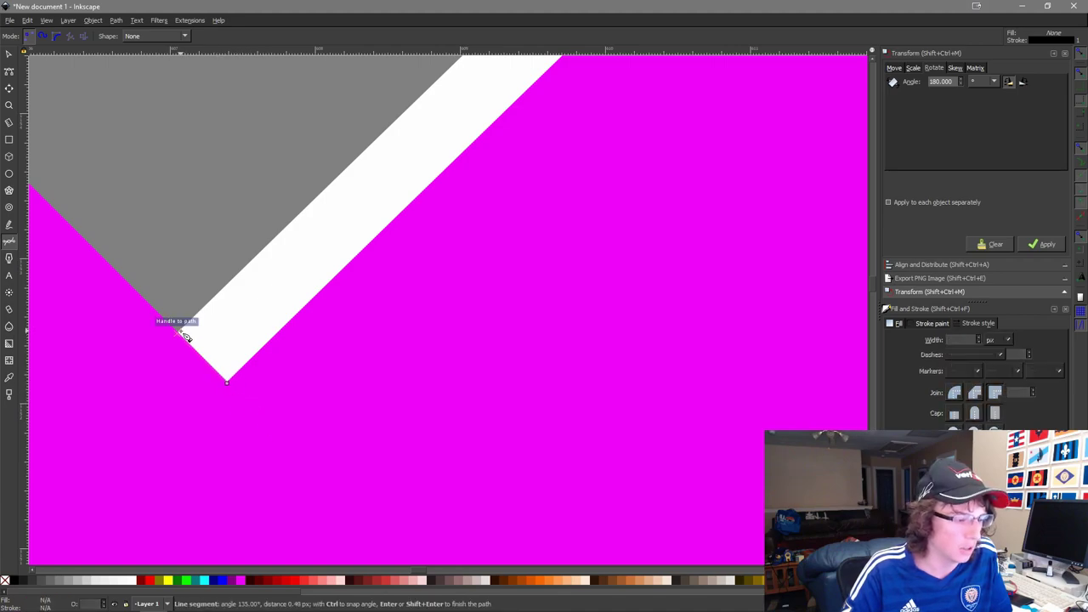
pyautogui.press('Escape')
pyautogui.press('s')
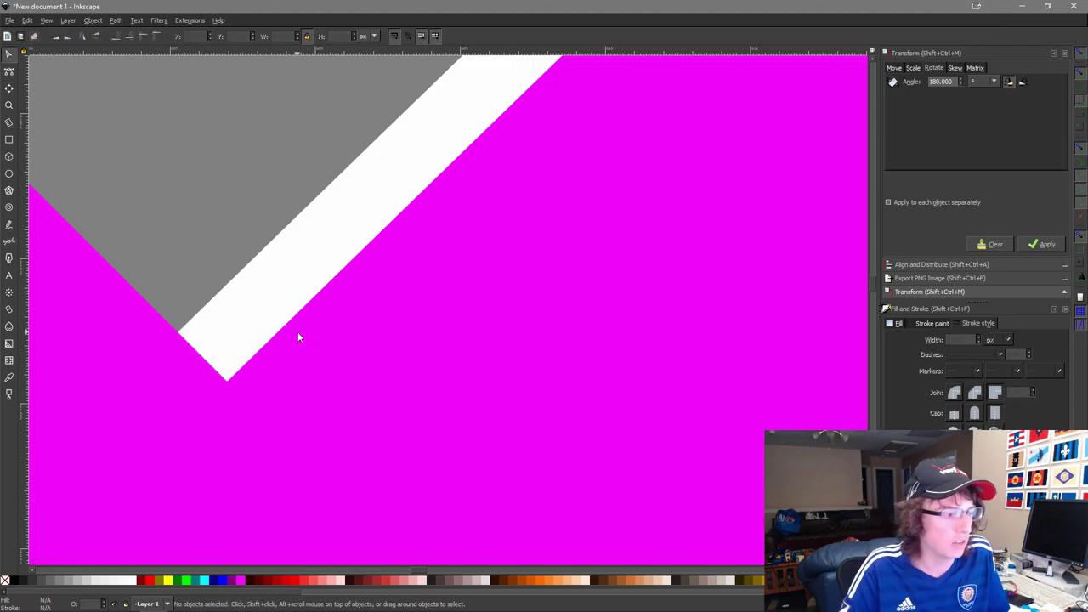
# Examine the other magenta grid lines and junctions around the rings for similar gaps.
pyautogui.scroll(-17, 297, 312)
pyautogui.scroll(-2, 426, 374)
pyautogui.scroll(8, 453, 338)
pyautogui.moveTo(210, 301); pyautogui.dragTo(718, 436)
pyautogui.moveTo(277, 282); pyautogui.dragTo(842, 258)
pyautogui.moveTo(346, 389); pyautogui.dragTo(677, 119)
pyautogui.moveTo(554, 236); pyautogui.dragTo(798, 60)
pyautogui.moveTo(488, 254); pyautogui.dragTo(525, 169)
pyautogui.scroll(-5, 524, 169)
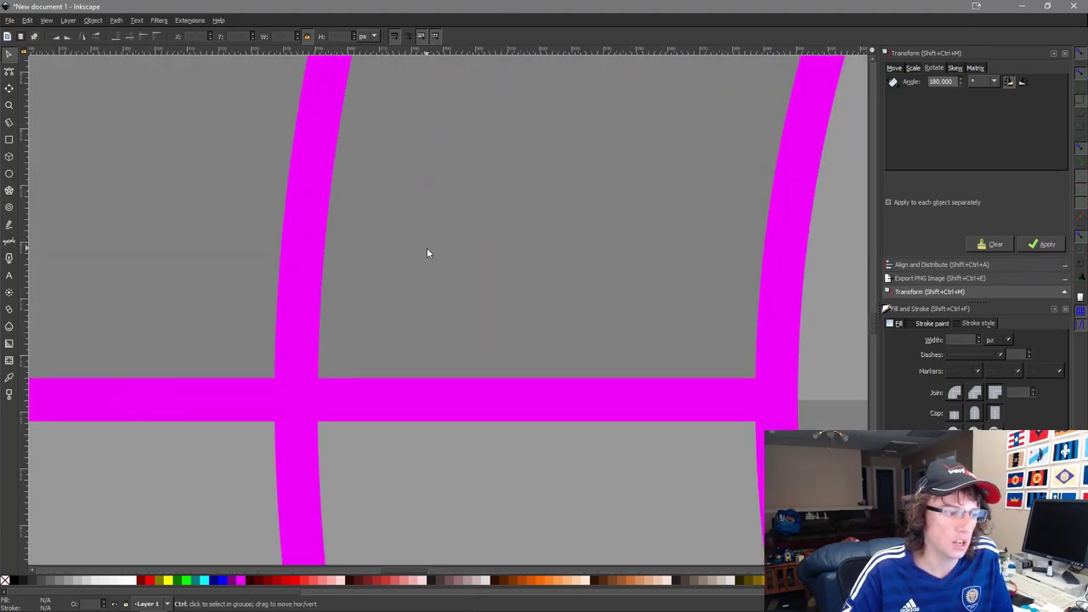
pyautogui.scroll(-4, 594, 228)
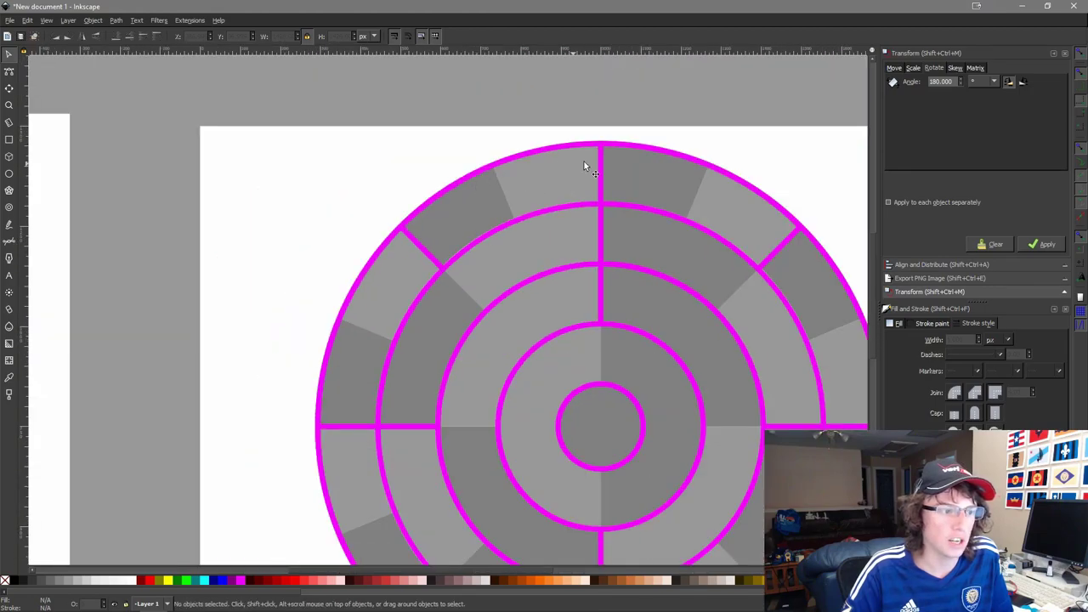
# Select all the ring segments without the magenta grid to check their shared stroke width.
pyautogui.scroll(-3, 594, 160)
pyautogui.click(642, 163)
pyautogui.scroll(-2, 672, 174)
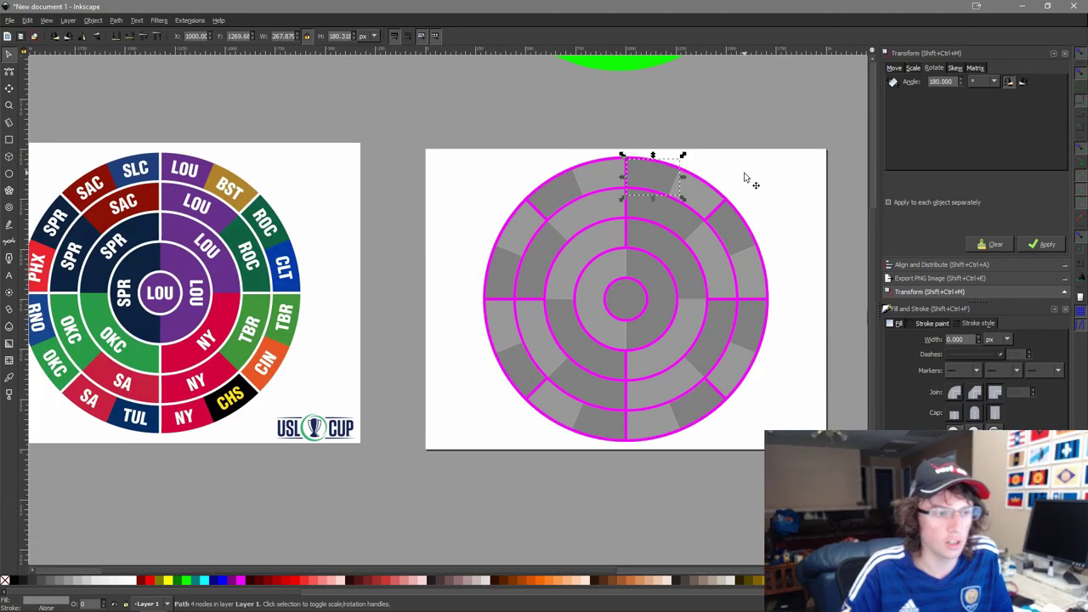
pyautogui.moveTo(814, 491); pyautogui.dragTo(418, 155)
pyautogui.scroll(2, 653, 258)
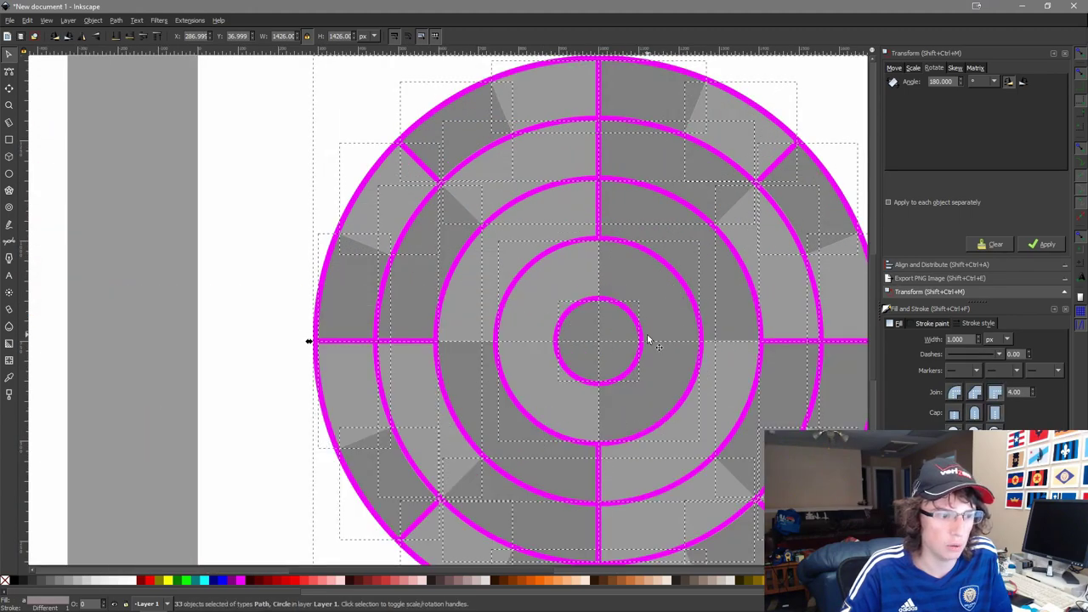
pyautogui.keyDown('shift'); pyautogui.click(641, 336); pyautogui.keyUp('shift')
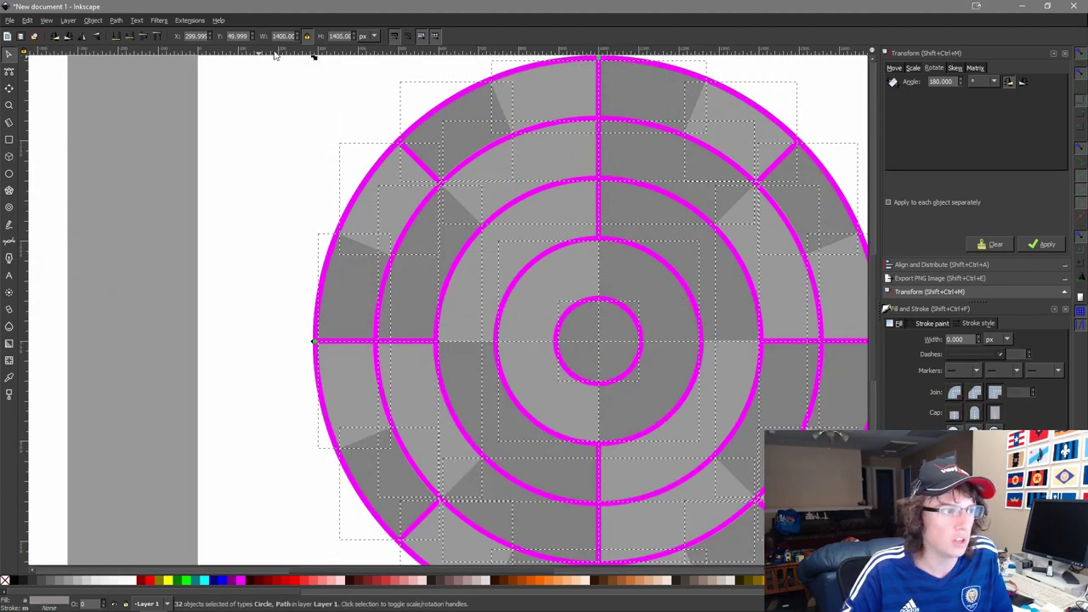
pyautogui.click(236, 214)
# Examine the magenta grid's edges and junctions on the outer rings up close for gaps beside the gray segments.
pyautogui.scroll(12, 379, 285)
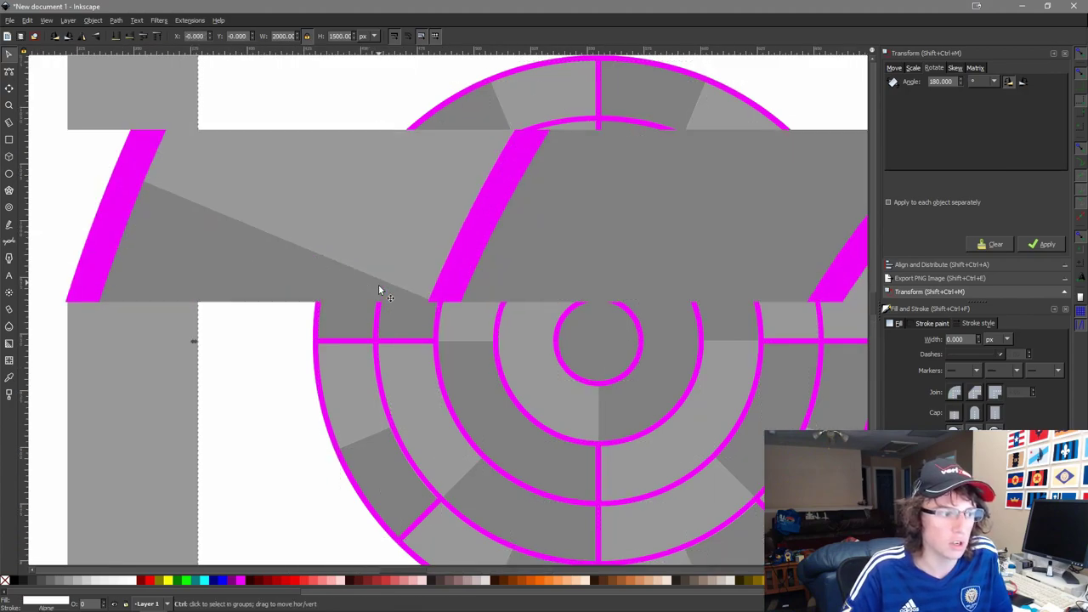
pyautogui.scroll(2, 298, 272)
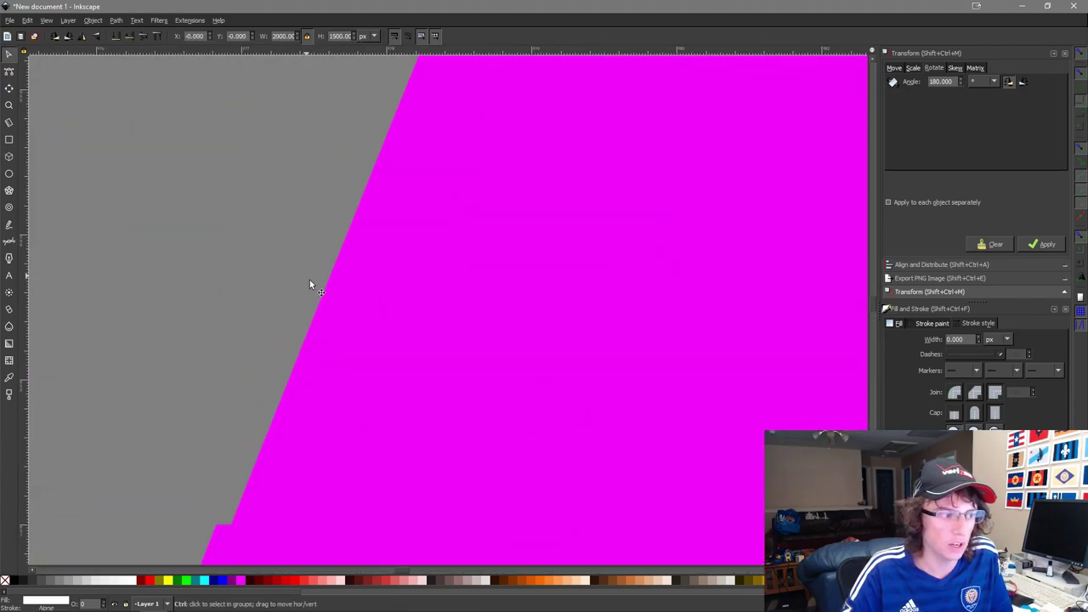
pyautogui.scroll(-5, 313, 345)
pyautogui.scroll(-2, 316, 432)
pyautogui.scroll(6, 213, 396)
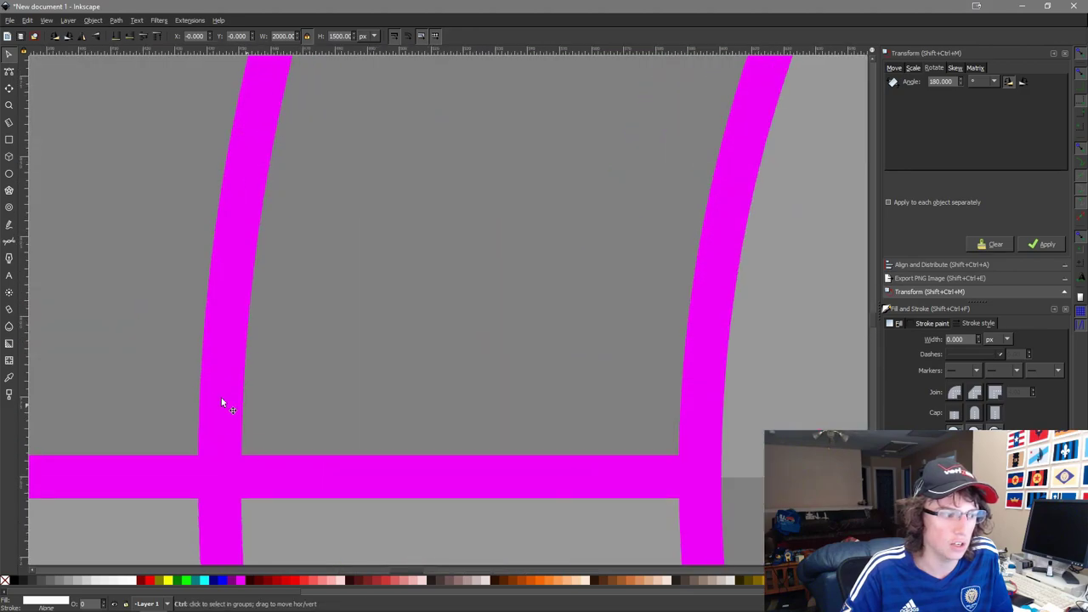
pyautogui.scroll(-6, 315, 510)
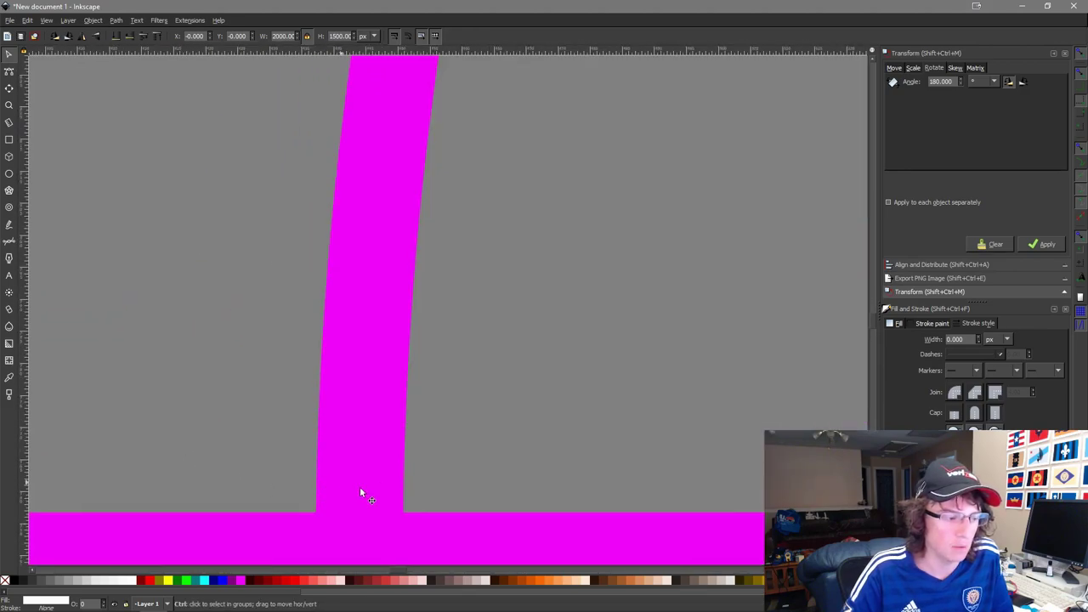
pyautogui.moveTo(622, 360); pyautogui.dragTo(576, 169)
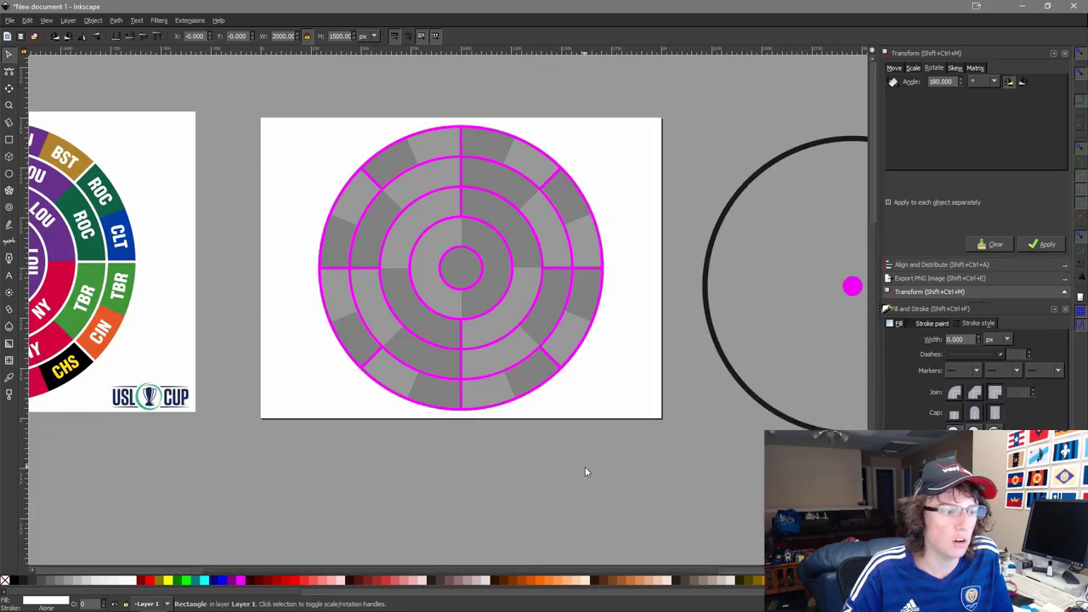
pyautogui.click(583, 465)
# Measure the white gap at the lower-left diagonal divider's inner junction with a temporary Bezier line, discarding the line.
pyautogui.scroll(4, 452, 354)
pyautogui.scroll(3, 196, 332)
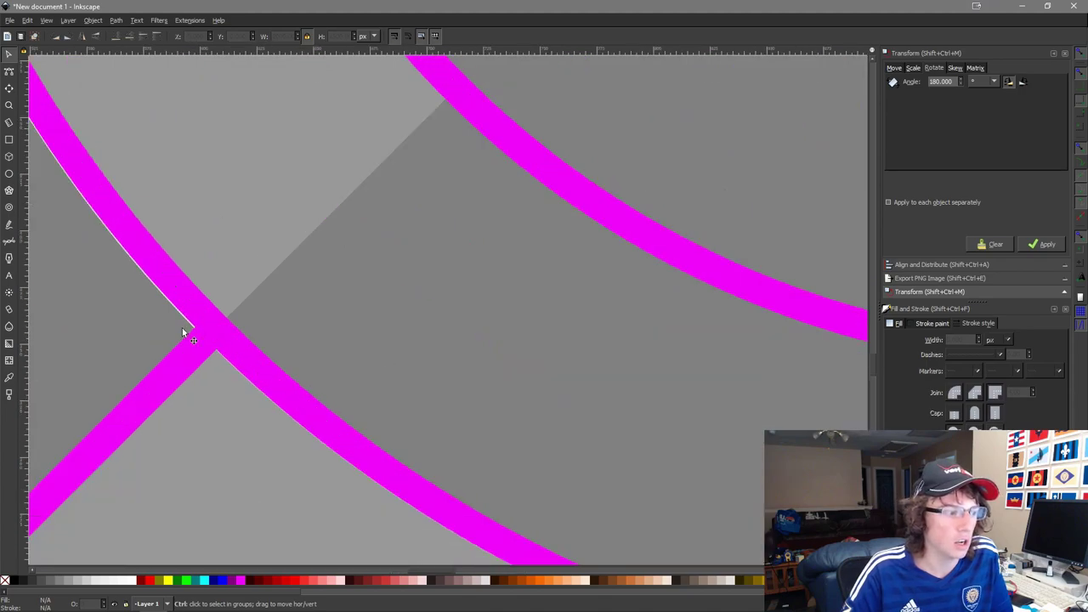
pyautogui.scroll(5, 180, 332)
pyautogui.click(238, 338)
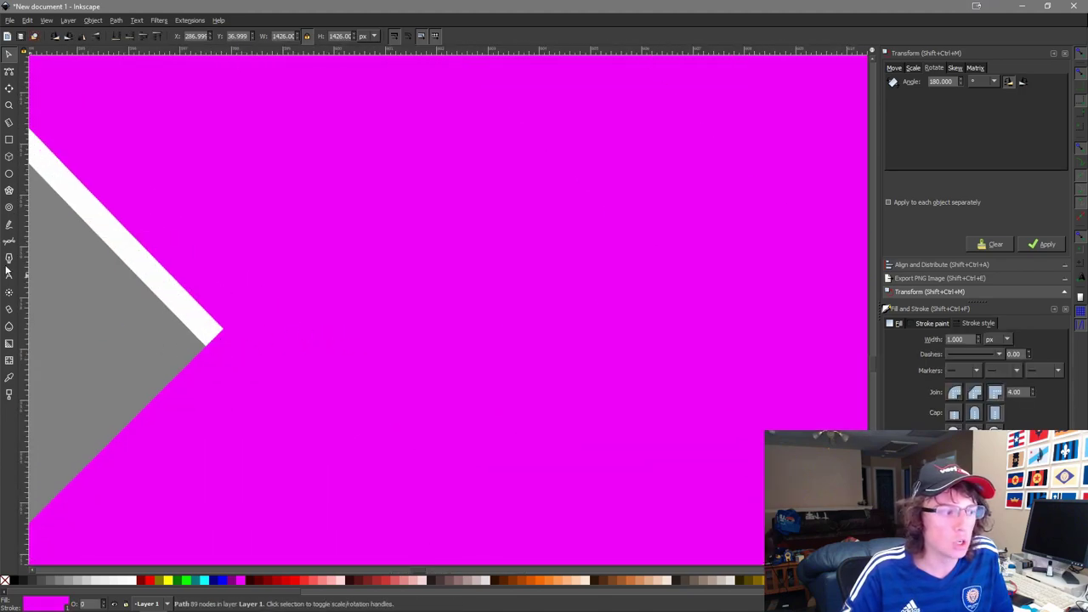
pyautogui.click(8, 241)
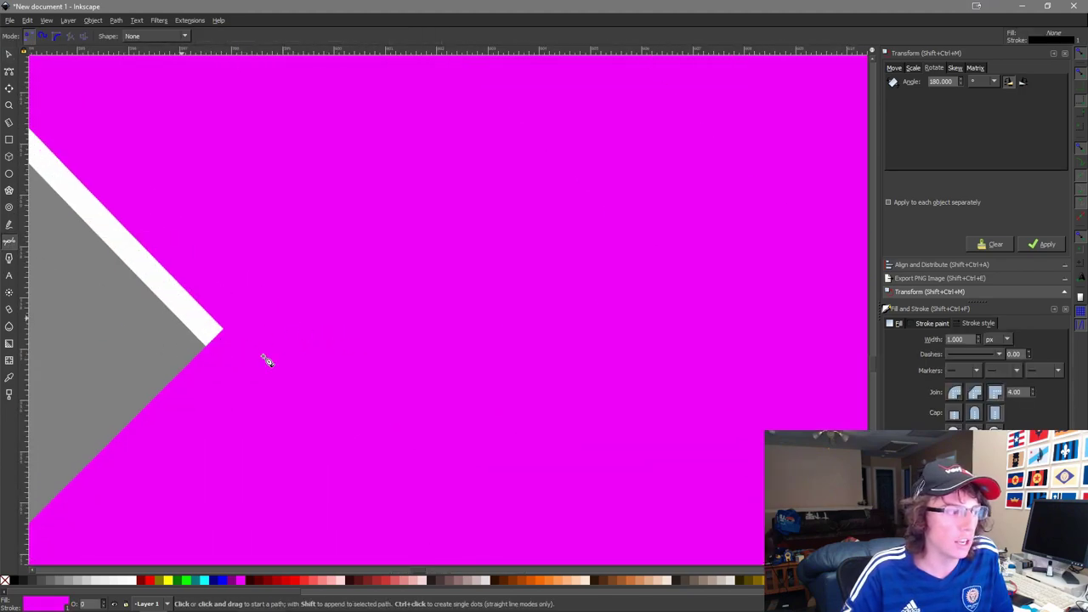
pyautogui.click(205, 345)
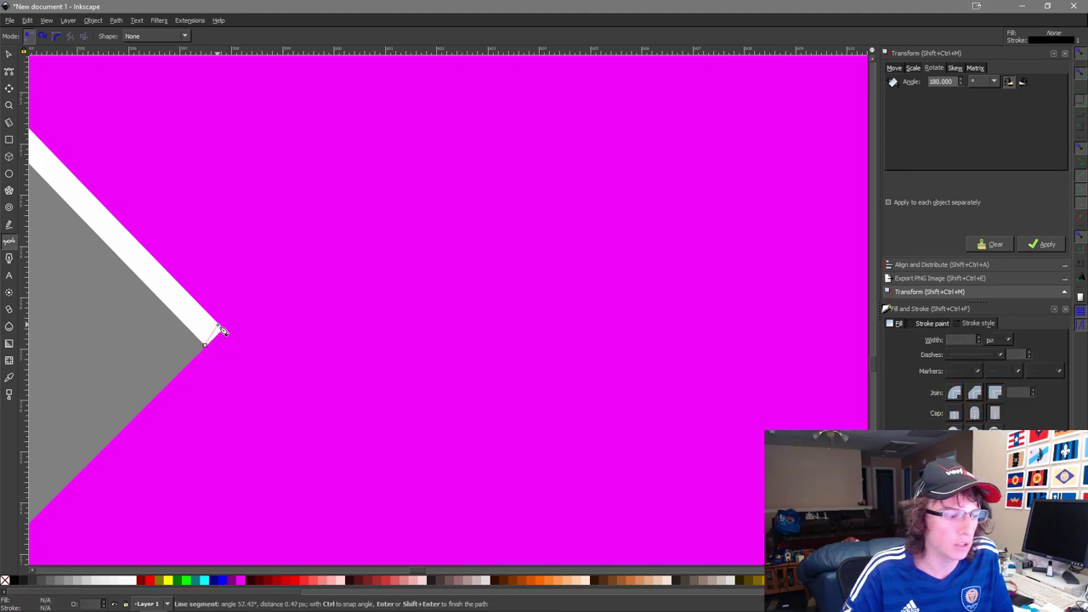
pyautogui.press('1')
pyautogui.press('Escape')
pyautogui.click(9, 54)
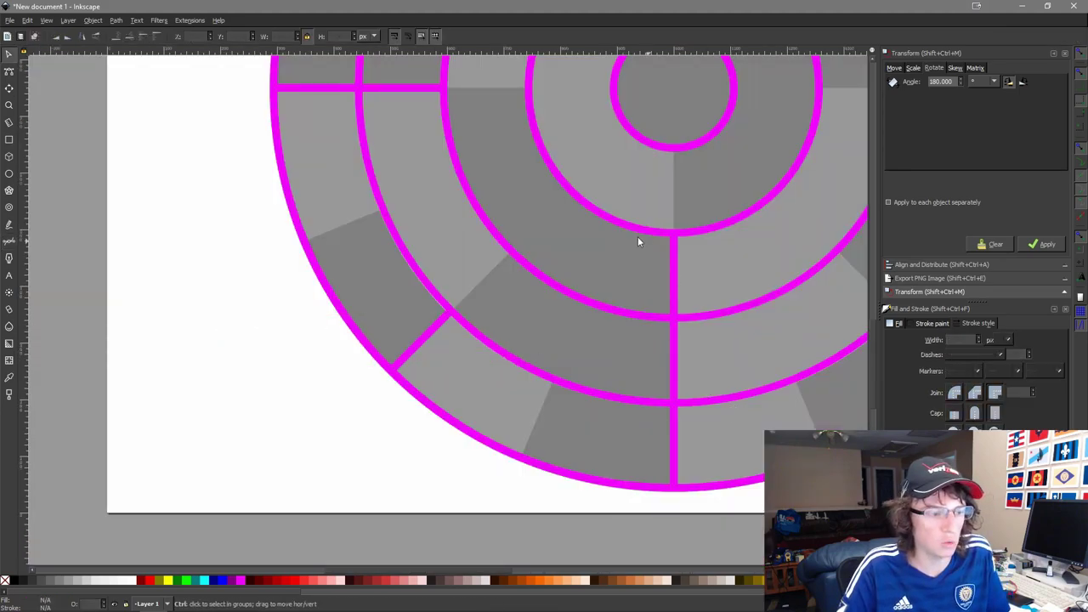
# Set the magenta grid's stroke width to 2.5 px and check its edges against the gray segments.
pyautogui.scroll(-4, 635, 225)
pyautogui.click(670, 181)
pyautogui.scroll(4, 656, 175)
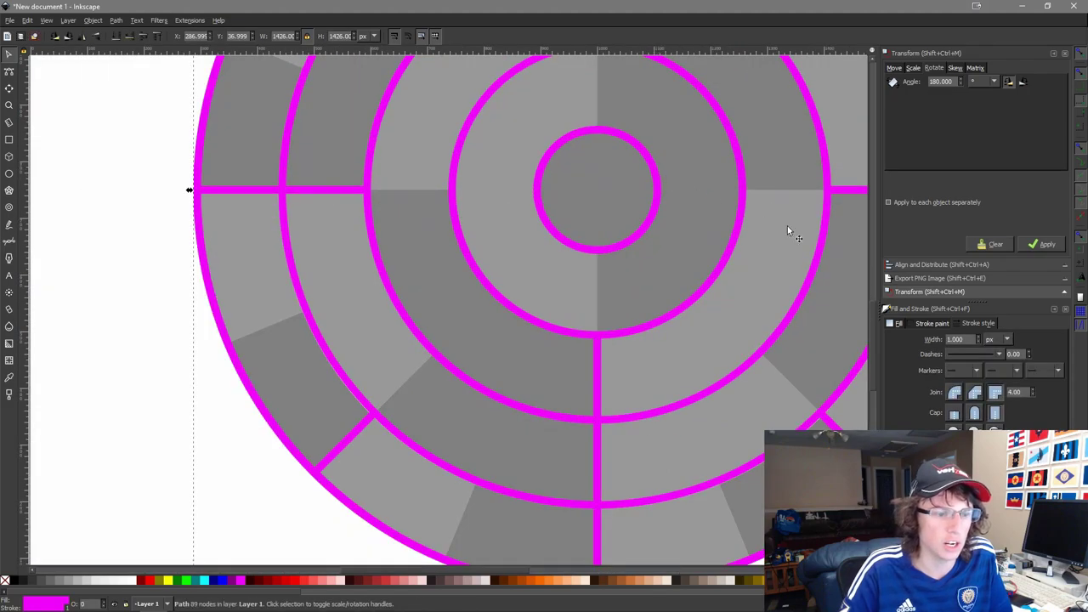
pyautogui.moveTo(971, 339); pyautogui.dragTo(904, 324)
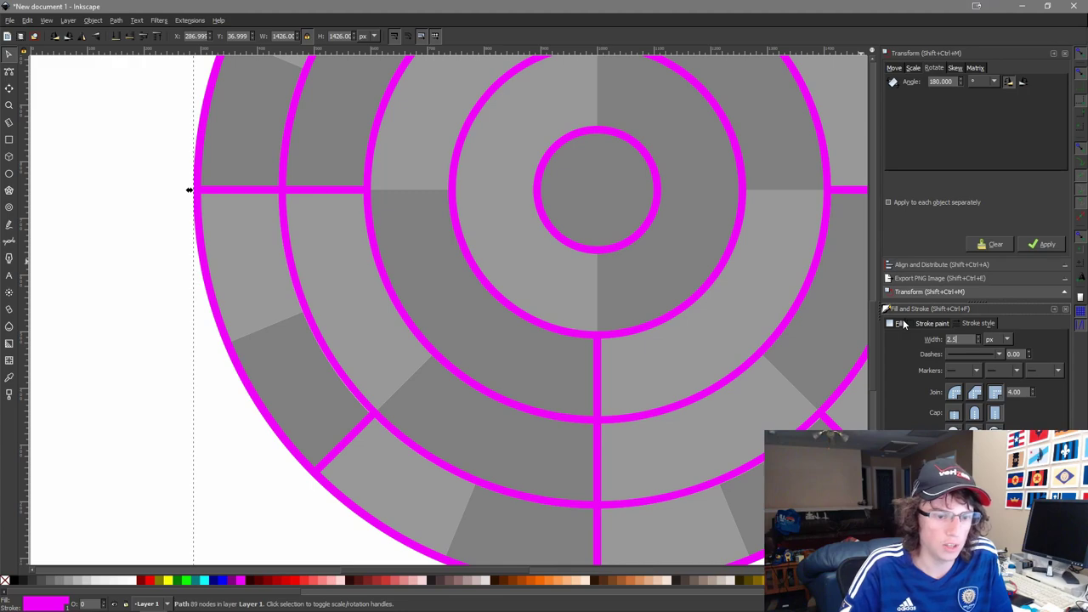
pyautogui.press('Return')
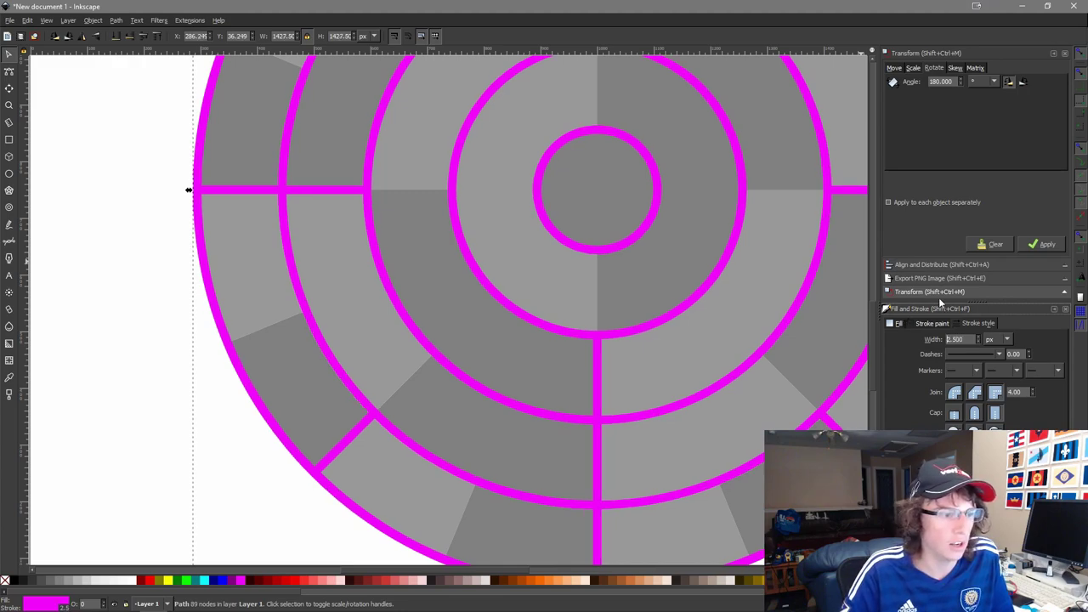
pyautogui.scroll(5, 298, 376)
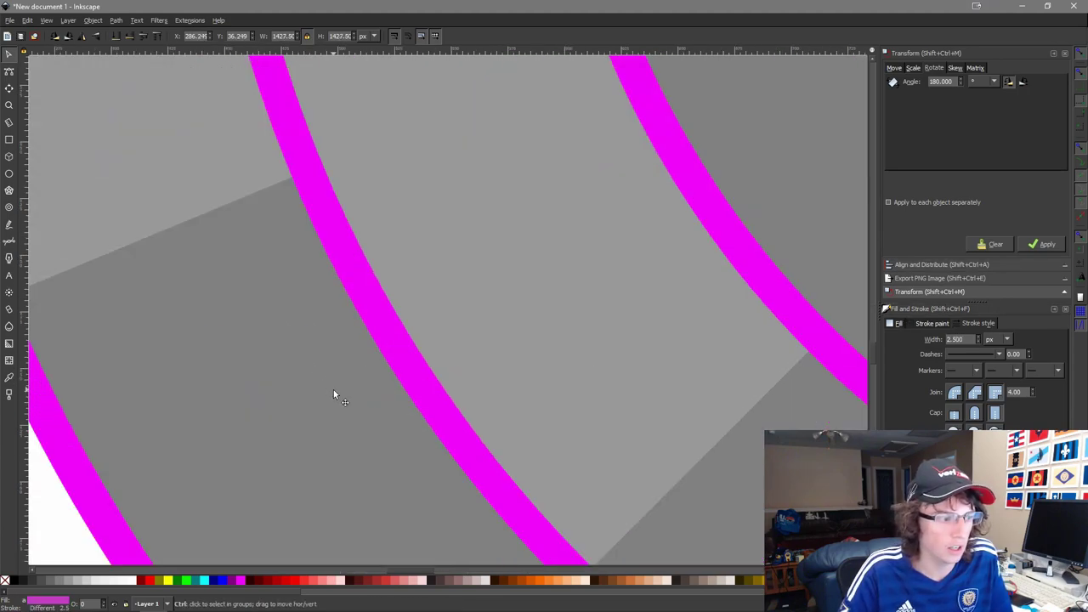
pyautogui.scroll(2, 520, 421)
pyautogui.scroll(-7, 520, 421)
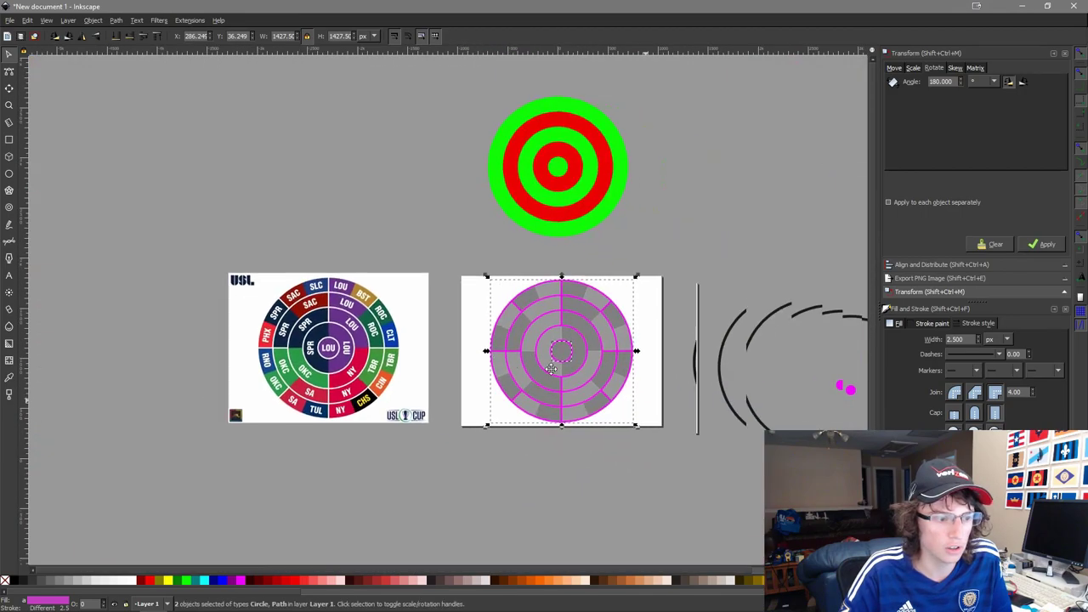
pyautogui.click(622, 489)
pyautogui.scroll(4, 593, 393)
pyautogui.scroll(-4, 617, 246)
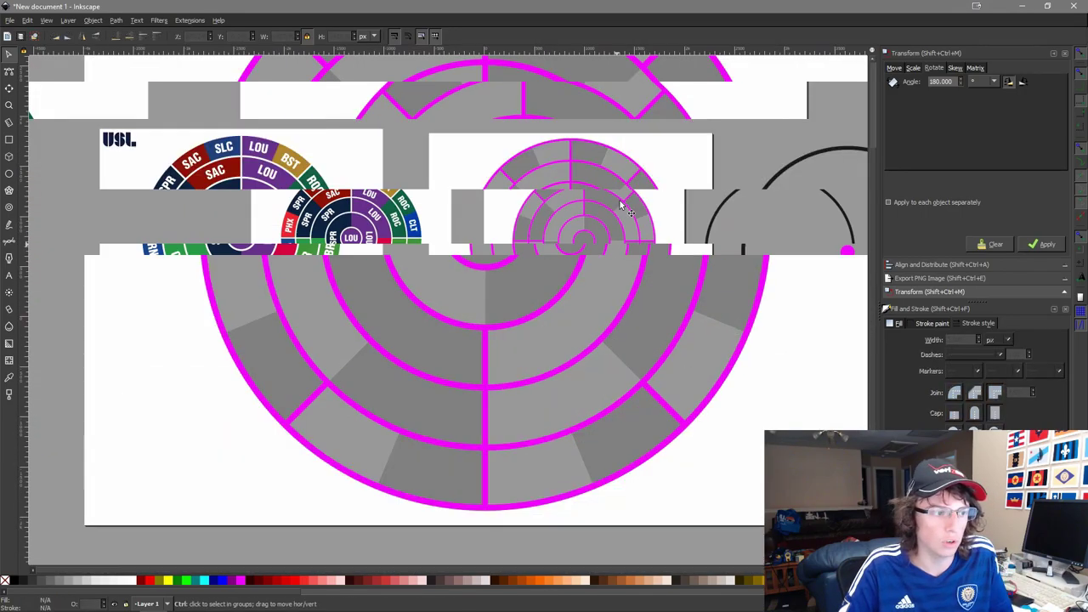
# Delete the leftover black arcs, lines and magenta dots beside the bracket page.
pyautogui.moveTo(790, 312); pyautogui.dragTo(725, 410)
pyautogui.moveTo(827, 470); pyautogui.dragTo(626, 244)
pyautogui.press('Delete')
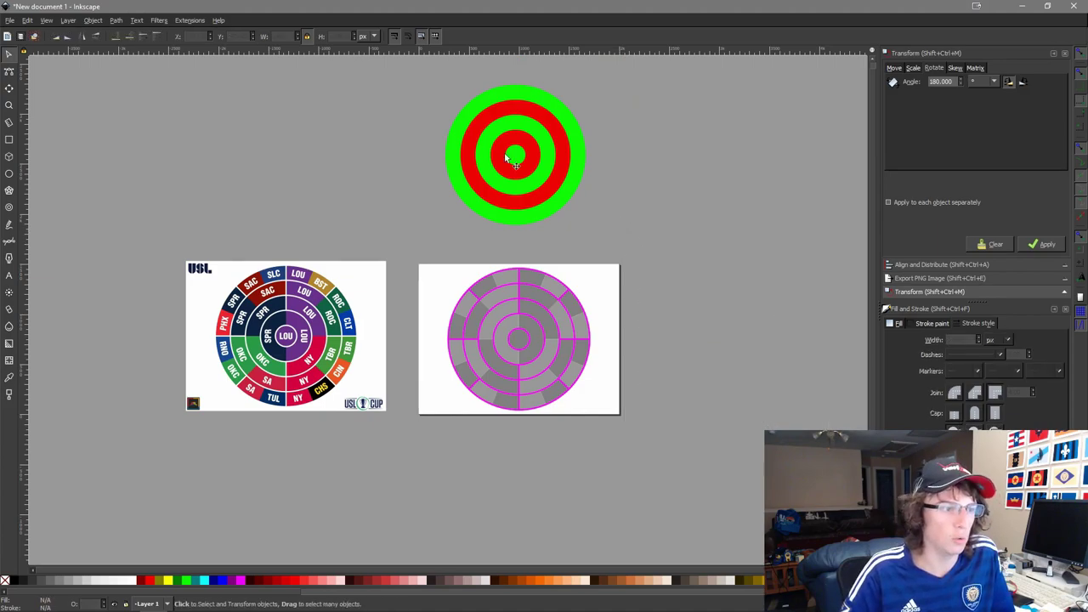
# Move the red and green concentric circles to the empty canvas above the USL Cup reference.
pyautogui.moveTo(639, 251); pyautogui.dragTo(422, 59)
pyautogui.moveTo(514, 194); pyautogui.dragTo(282, 226)
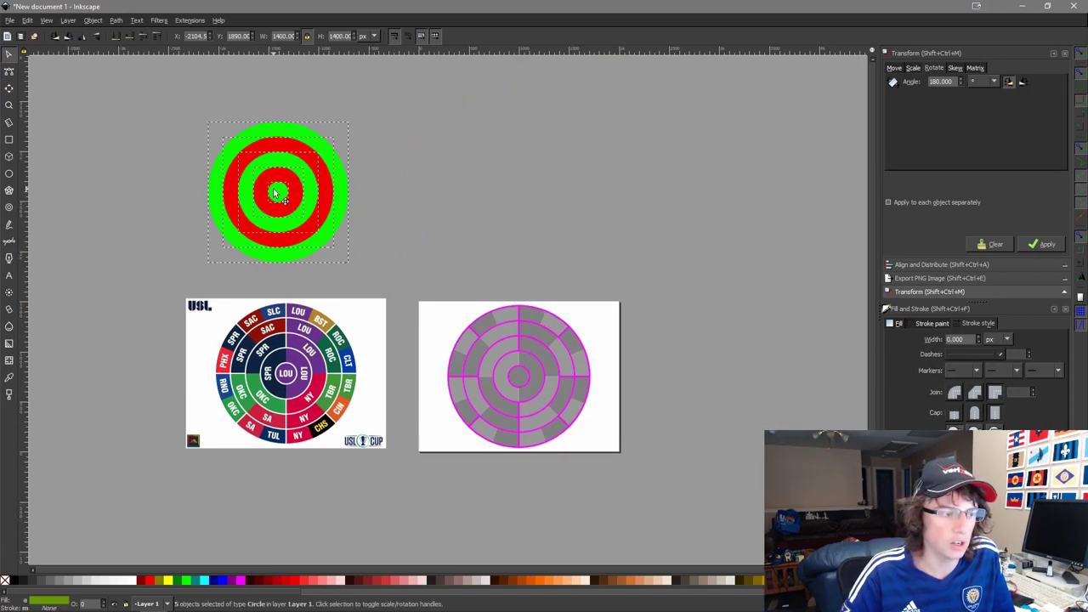
pyautogui.click(440, 216)
# Compare the gray bracket's segment layout with the team segments in the USL Cup reference.
pyautogui.scroll(3, 534, 486)
pyautogui.scroll(1, 509, 351)
pyautogui.moveTo(509, 351); pyautogui.dragTo(532, 397)
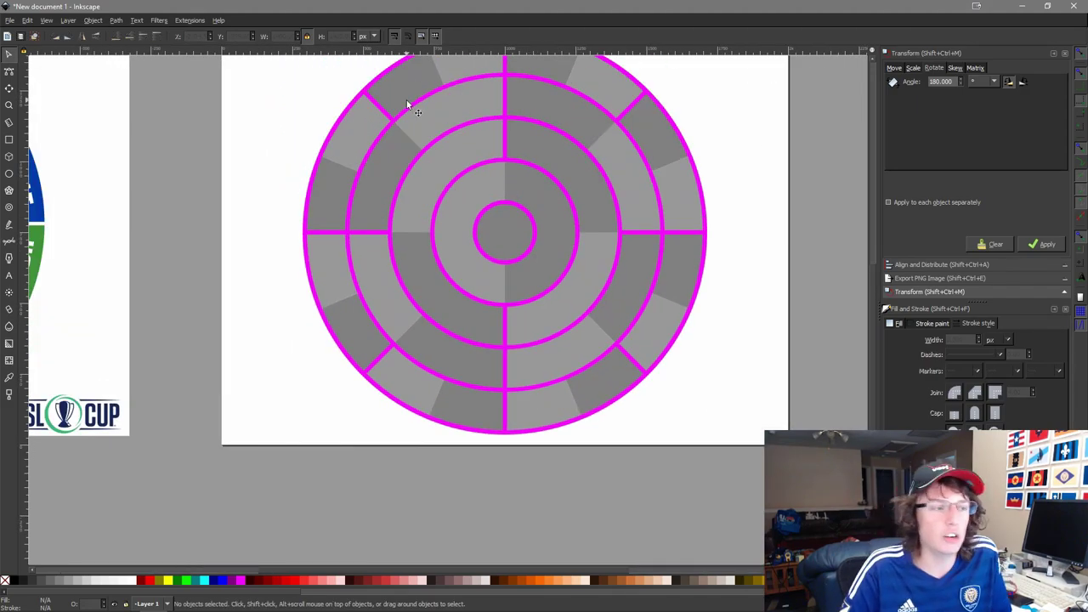
pyautogui.scroll(-2, 412, 115)
pyautogui.scroll(2, 490, 198)
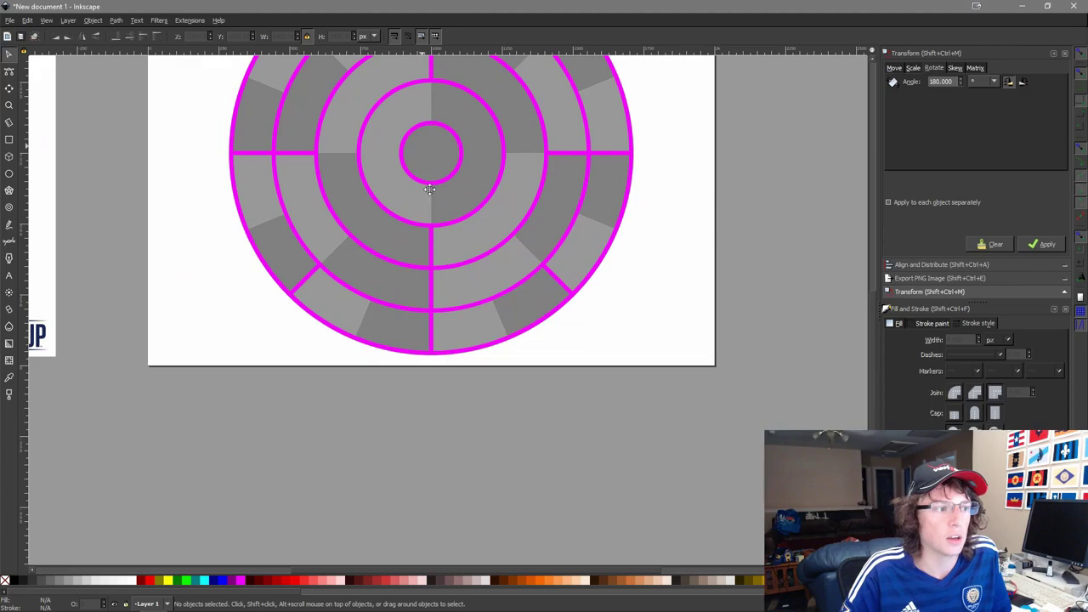
pyautogui.moveTo(352, 80); pyautogui.dragTo(483, 351)
pyautogui.moveTo(433, 321); pyautogui.dragTo(618, 157)
pyautogui.moveTo(341, 285); pyautogui.dragTo(512, 287)
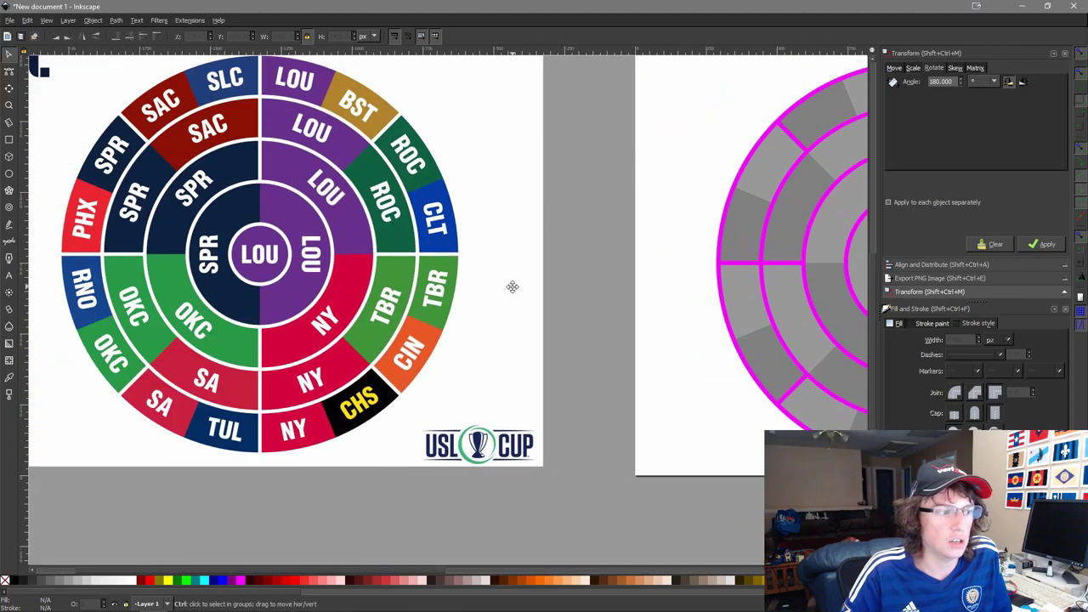
pyautogui.scroll(-1, 512, 291)
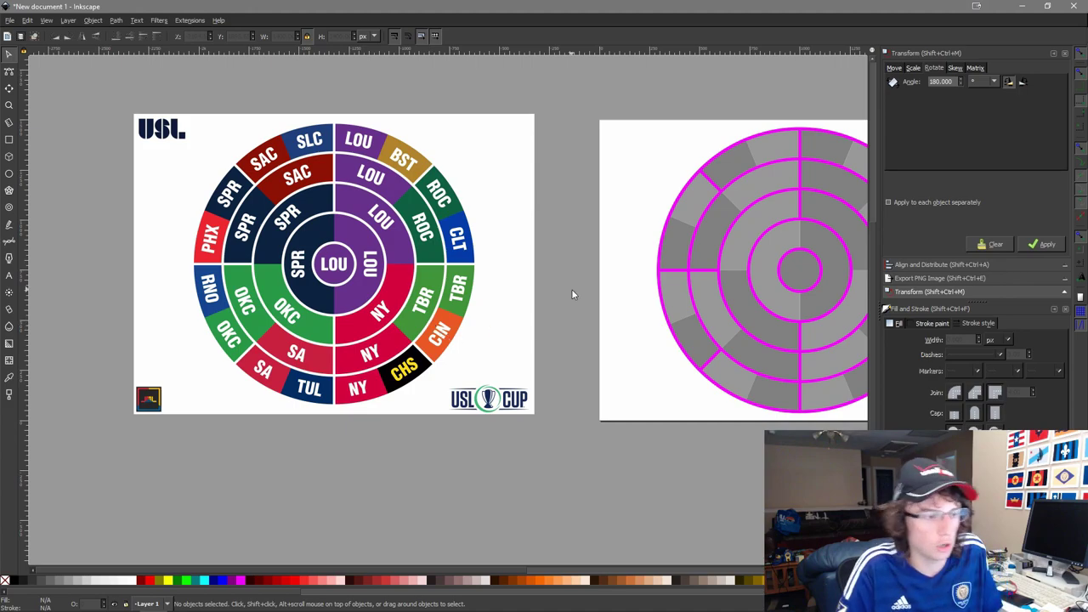
# Place a copy of the light gray outer segment at top center beside the page and fill it with the page's white.
pyautogui.moveTo(621, 241); pyautogui.dragTo(365, 254)
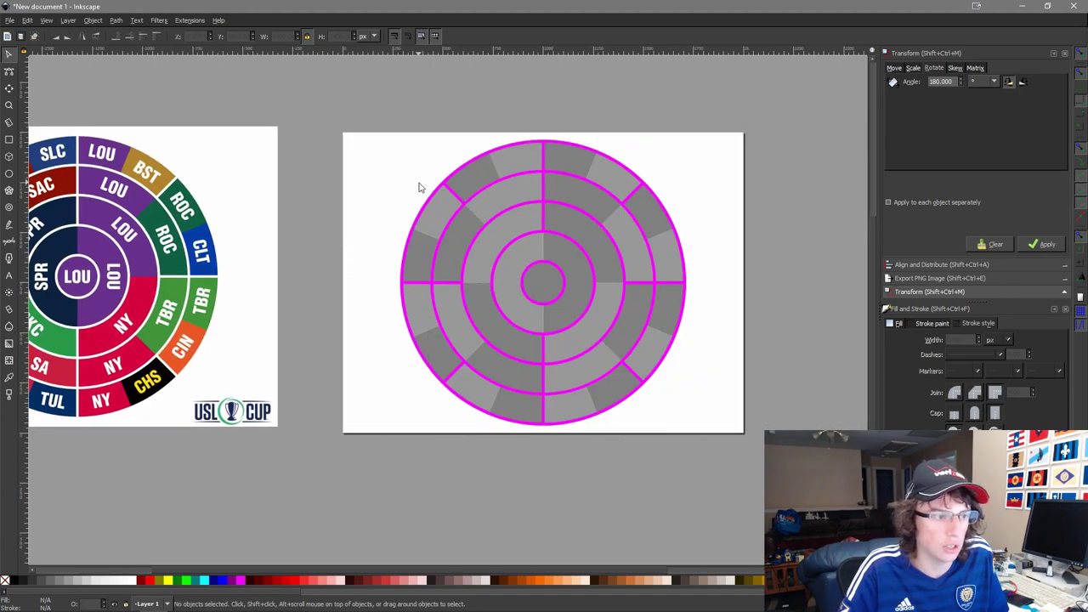
pyautogui.click(532, 154)
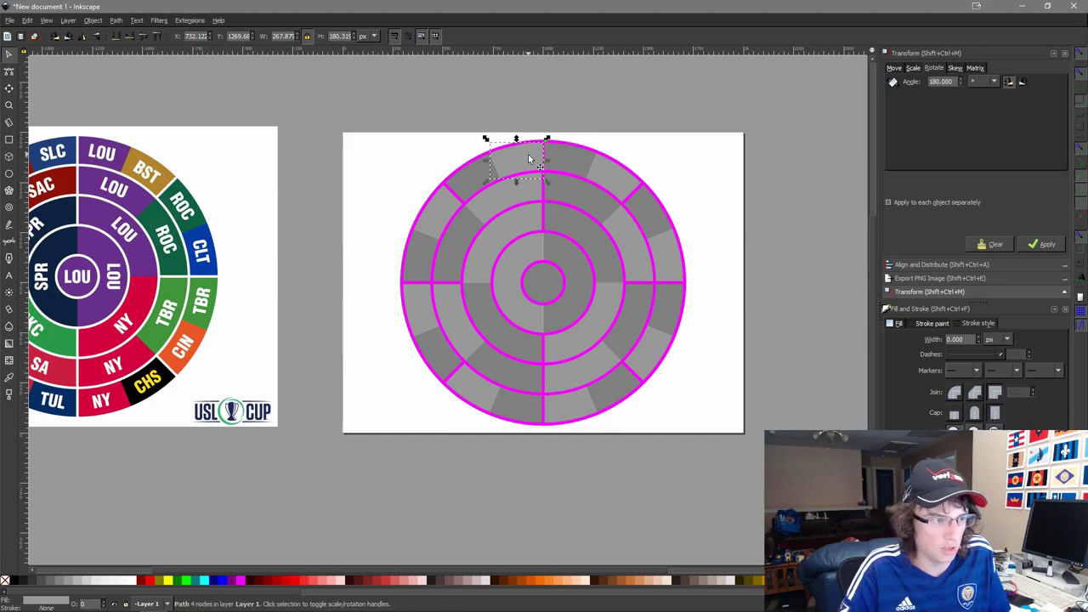
pyautogui.moveTo(532, 154); pyautogui.dragTo(826, 201)
pyautogui.press('d')
pyautogui.click(733, 417)
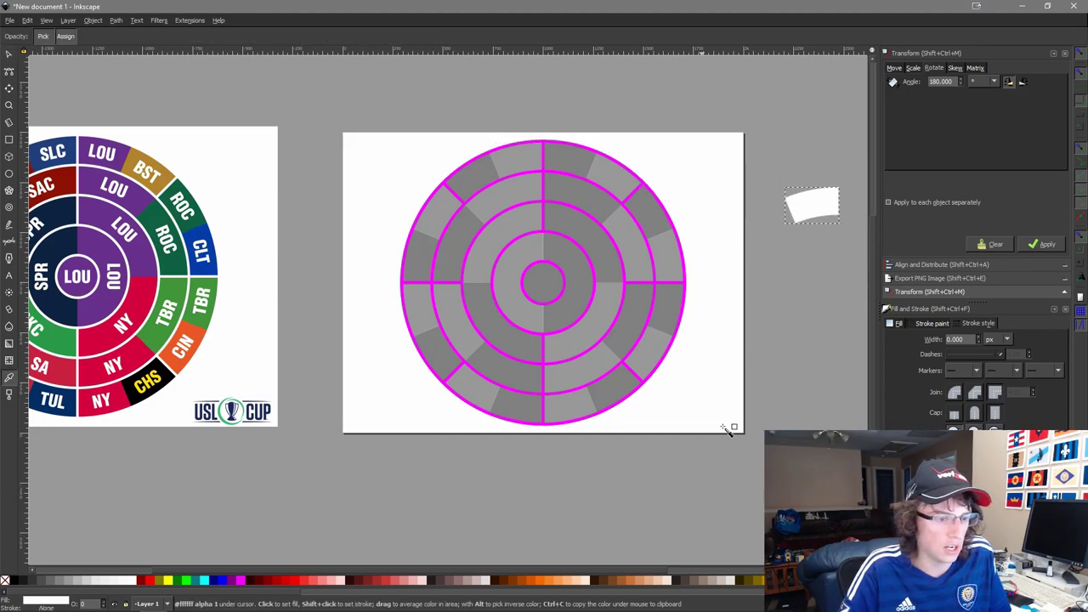
pyautogui.press('s')
# Rotate the white segment copy 22.5° counterclockwise once and 22.5° clockwise twice.
pyautogui.moveTo(673, 369); pyautogui.dragTo(338, 393)
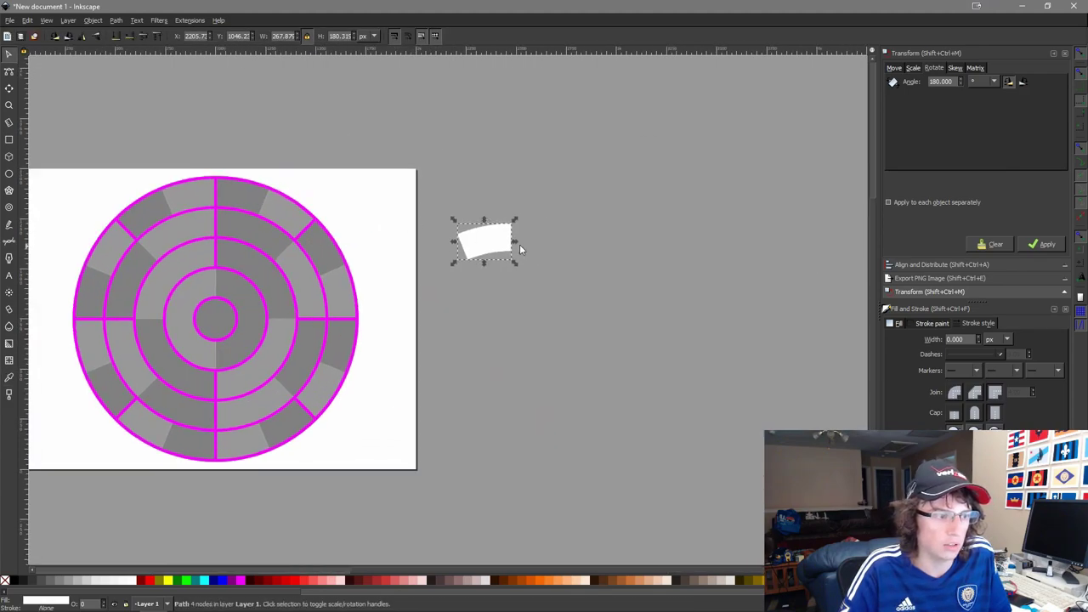
pyautogui.scroll(2, 522, 250)
pyautogui.click(485, 243)
pyautogui.moveTo(501, 198)
pyautogui.mouseDown()
pyautogui.moveTo(513, 221)
pyautogui.moveTo(505, 202)
pyautogui.mouseUp()
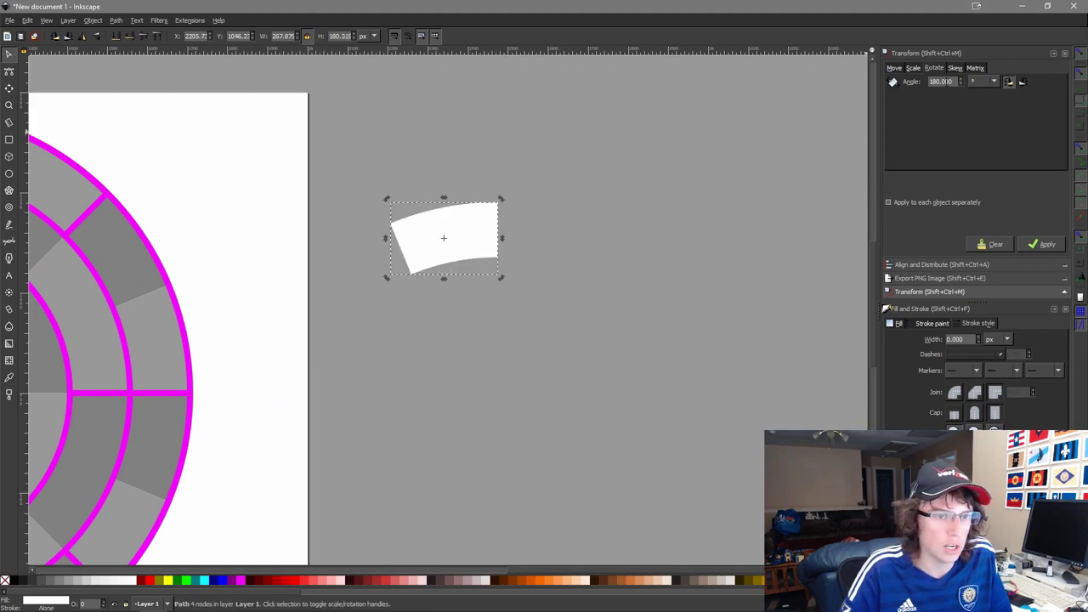
pyautogui.doubleClick(949, 82)
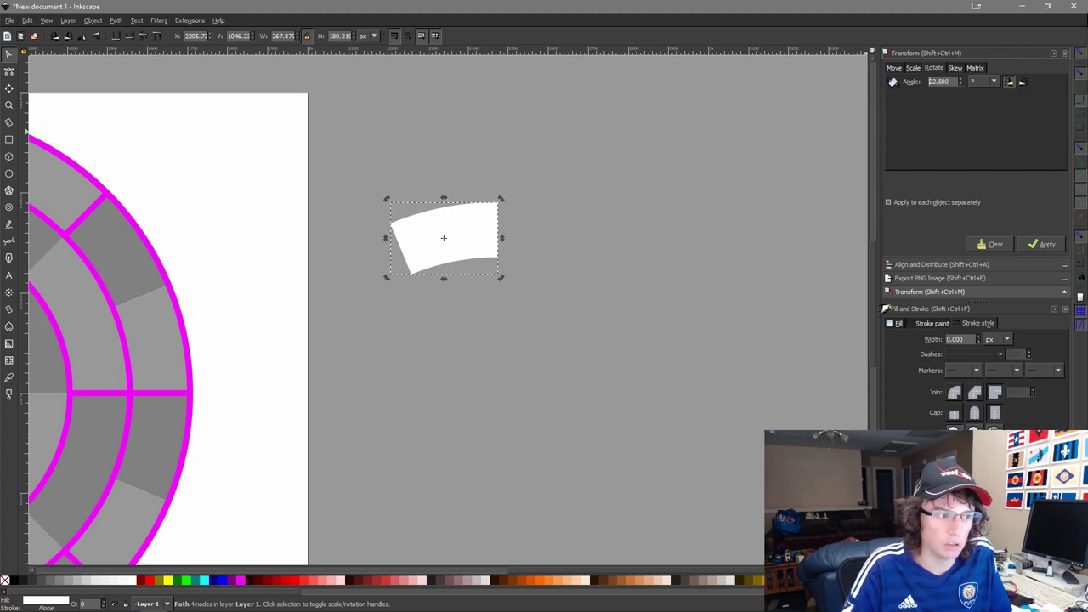
pyautogui.click(1045, 244)
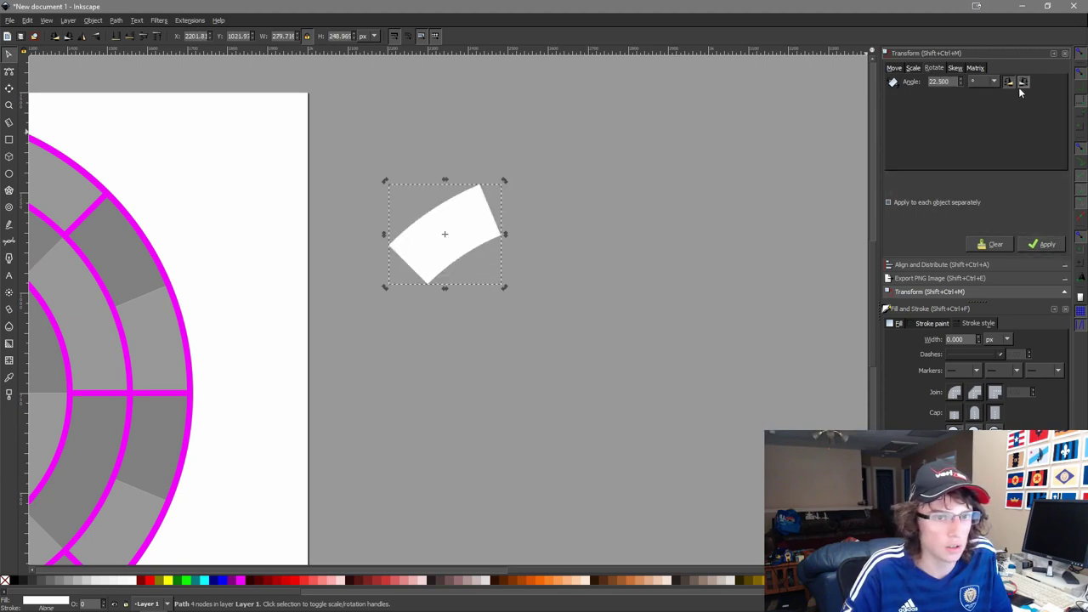
pyautogui.click(1023, 82)
pyautogui.click(1044, 244)
pyautogui.click(1044, 244)
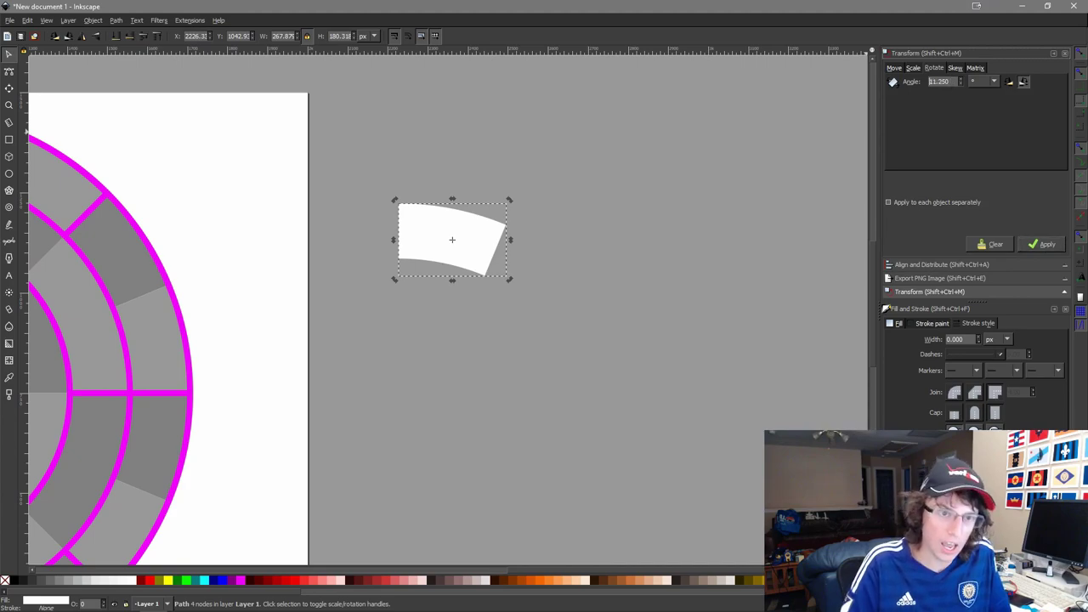
# Rotate the white segment copy 11.25° counterclockwise so that it stands upright.
pyautogui.click(1025, 82)
pyautogui.click(1044, 244)
pyautogui.click(698, 306)
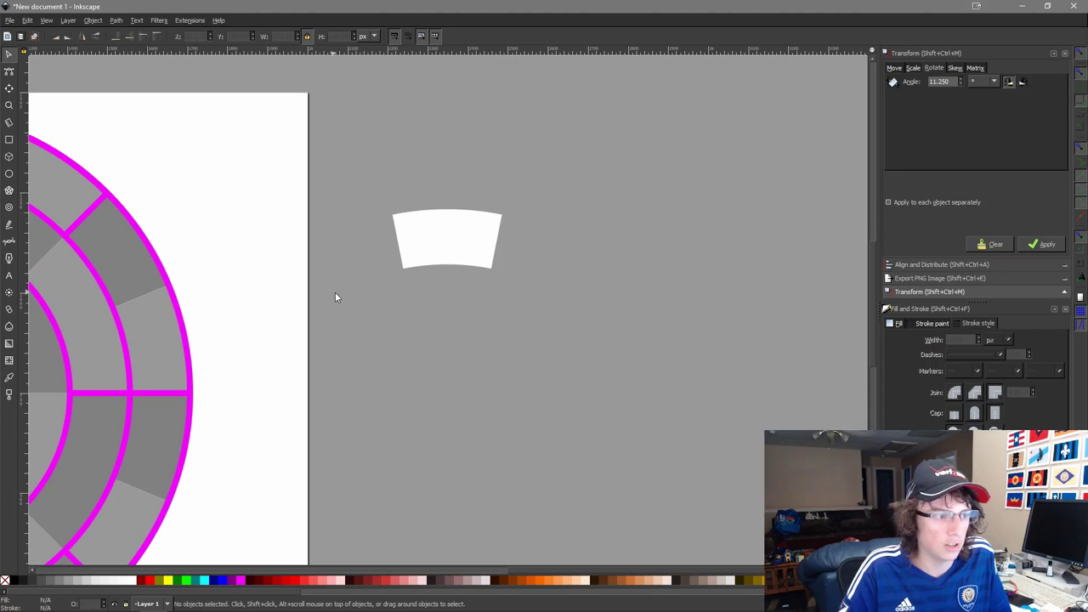
pyautogui.moveTo(417, 319); pyautogui.dragTo(685, 292)
pyautogui.scroll(-2, 680, 282)
pyautogui.moveTo(658, 255); pyautogui.dragTo(537, 274)
pyautogui.click(544, 254)
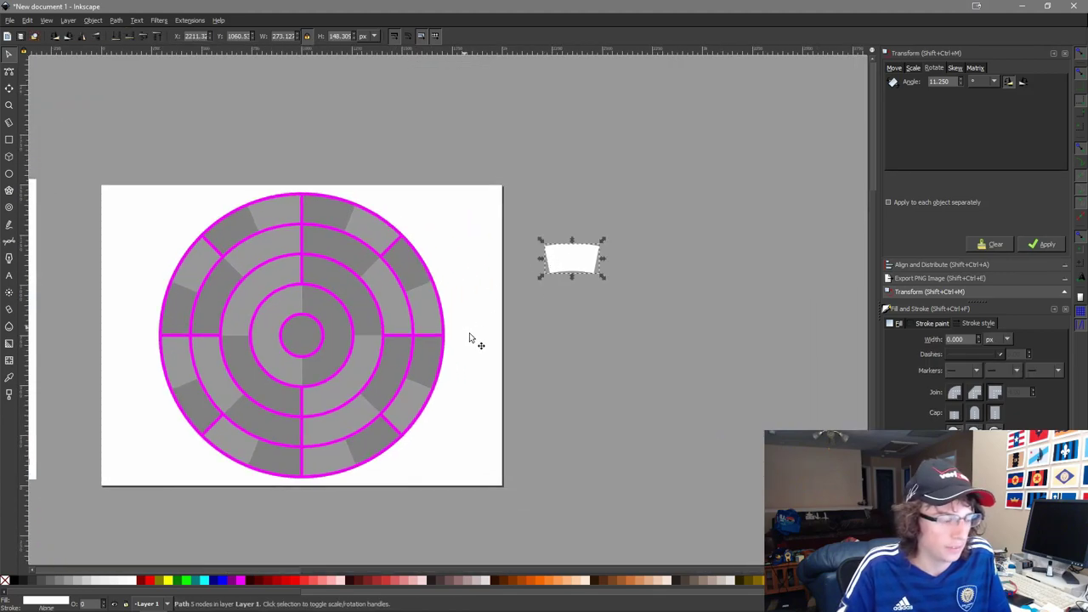
pyautogui.click(474, 340)
pyautogui.click(565, 293)
# Draw a vertical black line across the white segment and centre it horizontally and vertically on the segment.
pyautogui.scroll(4, 570, 293)
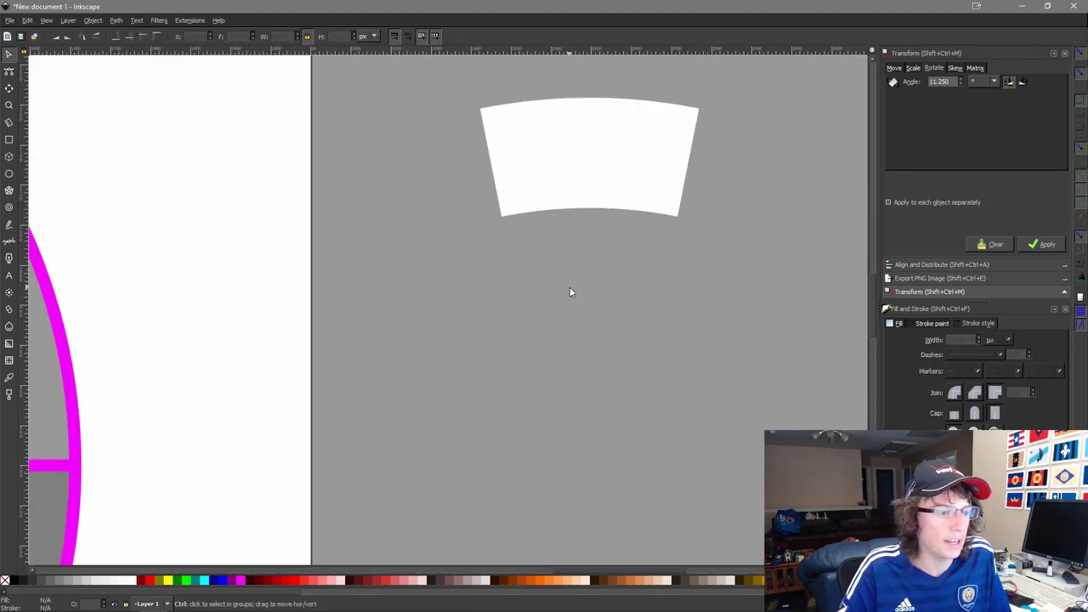
pyautogui.click(10, 244)
pyautogui.scroll(2, 651, 314)
pyautogui.click(587, 126)
pyautogui.click(600, 374)
pyautogui.press('s')
pyautogui.keyDown('shift'); pyautogui.click(685, 247); pyautogui.keyUp('shift')
pyautogui.hotkey('ctrl', 'alt', 'h')
pyautogui.hotkey('ctrl', 'alt', 't')
pyautogui.click(757, 298)
pyautogui.click(625, 217)
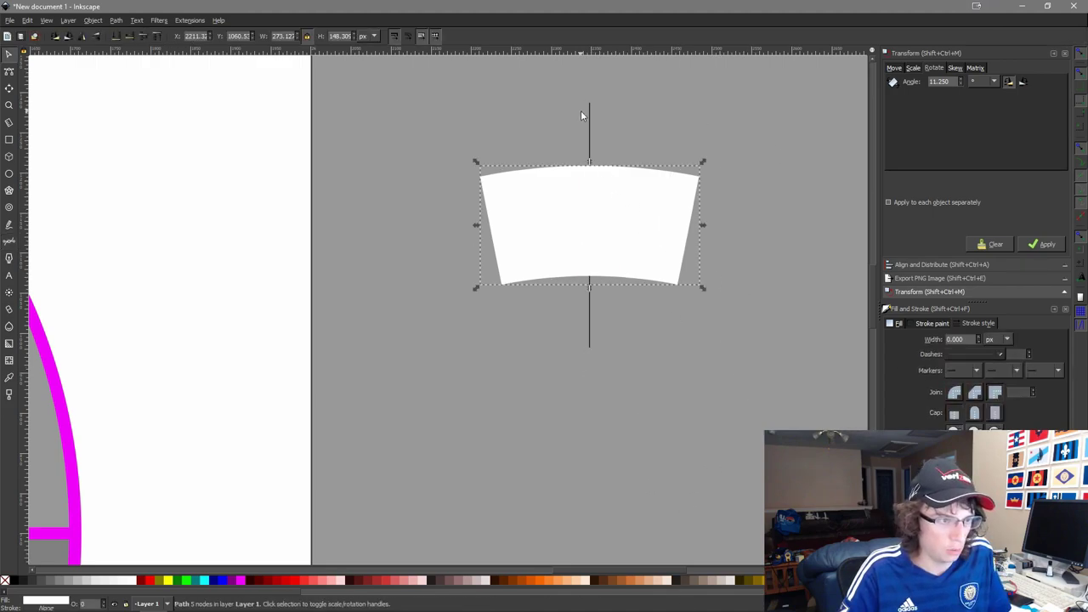
# Try the Exclusion path operation on the black centre line and the white segment.
pyautogui.click(589, 111)
pyautogui.keyDown('shift'); pyautogui.click(649, 213); pyautogui.keyUp('shift')
pyautogui.click(125, 20)
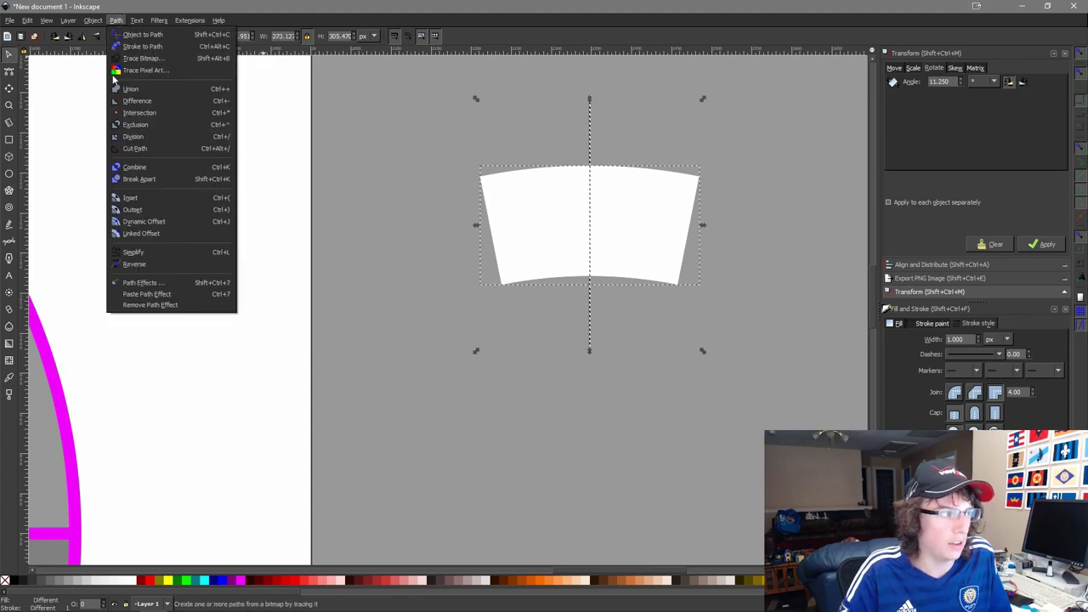
pyautogui.click(129, 125)
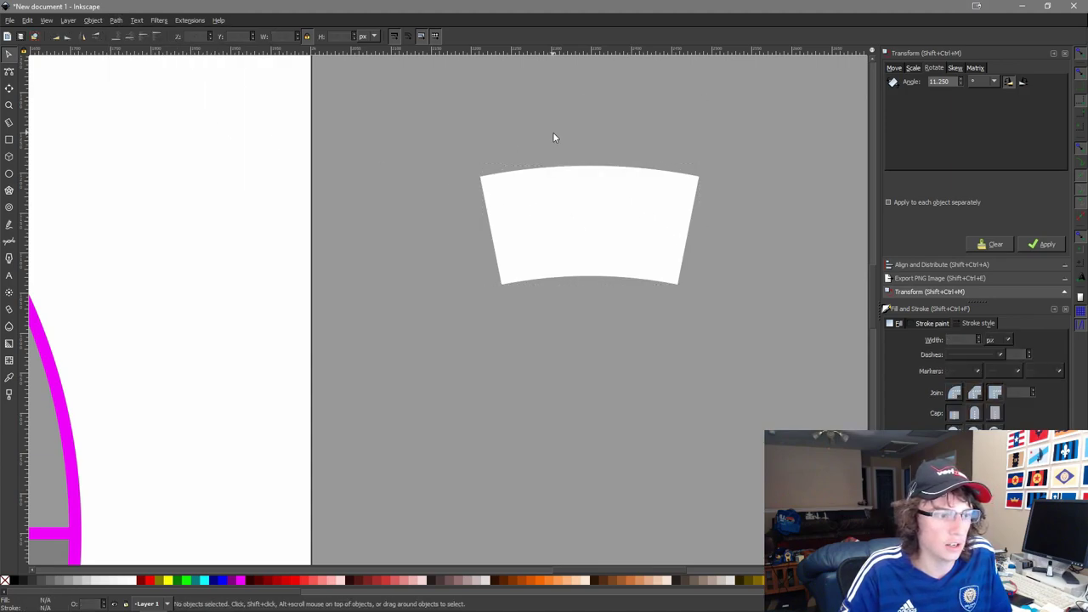
# Draw a rectangle below the white segment, remove its stroke, and set its width to 1 px.
pyautogui.click(10, 139)
pyautogui.moveTo(584, 325); pyautogui.dragTo(689, 465)
pyautogui.press('s')
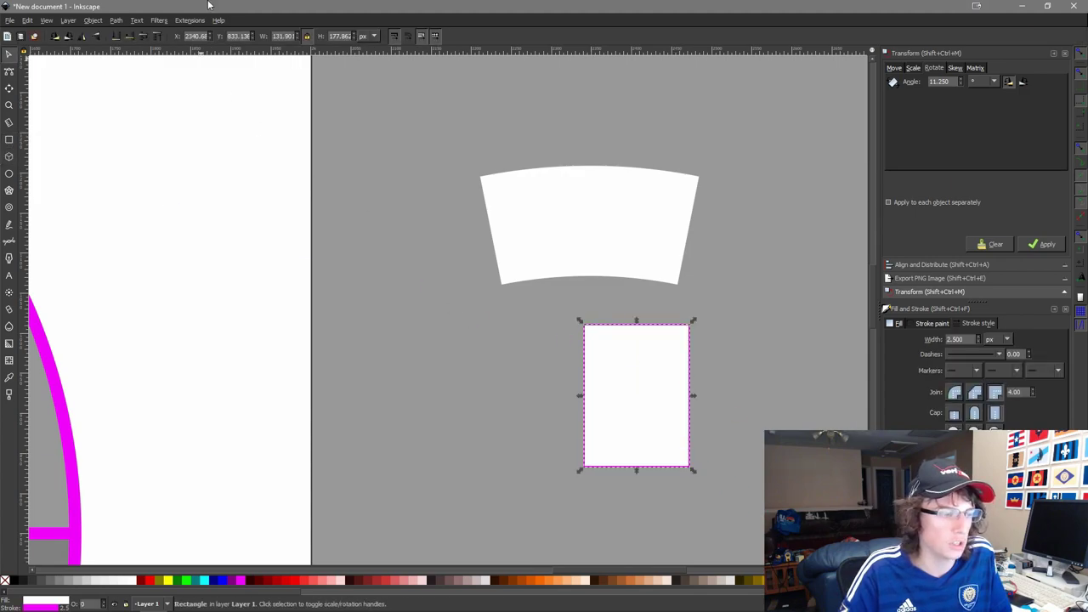
pyautogui.click(930, 323)
pyautogui.click(896, 340)
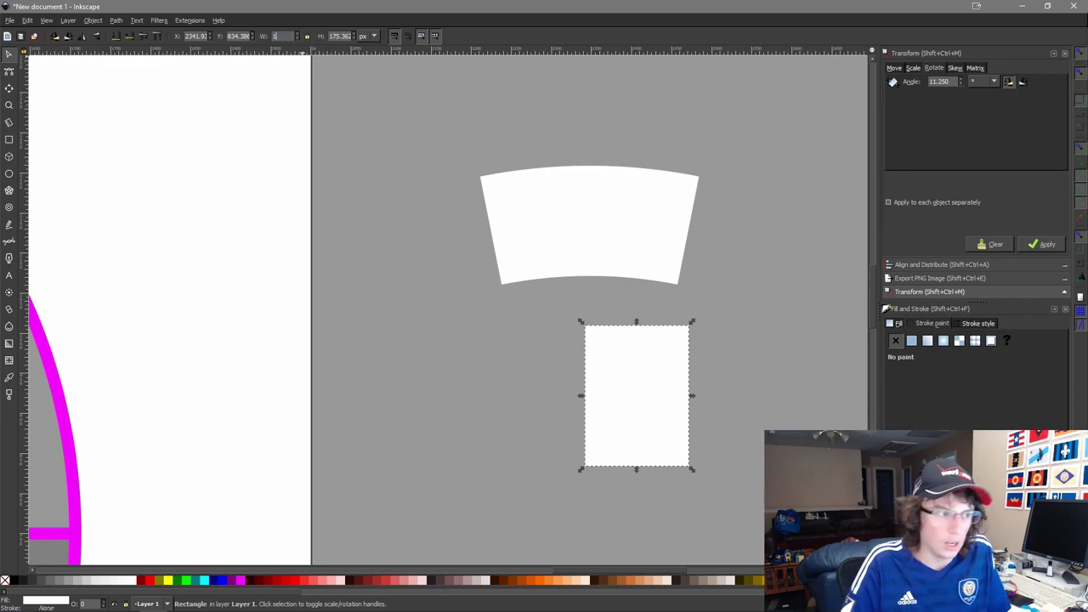
pyautogui.write('1')
pyautogui.press('Tab')
pyautogui.click(642, 410)
pyautogui.moveTo(672, 547); pyautogui.dragTo(487, 287)
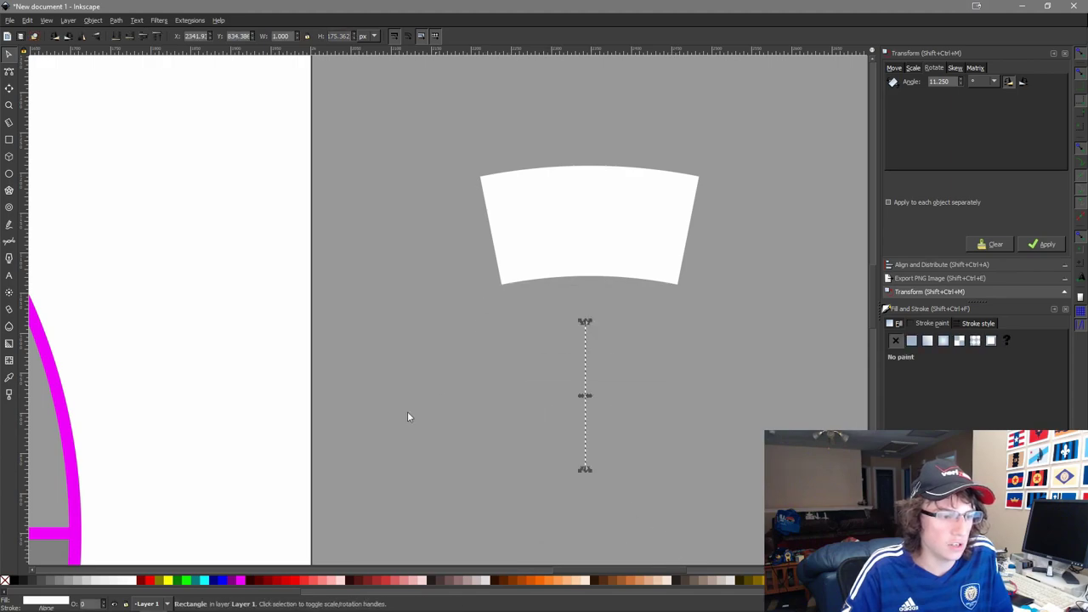
# Fill the 1 px bar with blue and centre it horizontally and vertically on the white segment.
pyautogui.click(213, 580)
pyautogui.keyDown('shift'); pyautogui.click(666, 242); pyautogui.keyUp('shift')
pyautogui.hotkey('ctrl', 'alt', 'h')
pyautogui.hotkey('ctrl', 'alt', 't')
pyautogui.click(675, 354)
pyautogui.scroll(2, 681, 214)
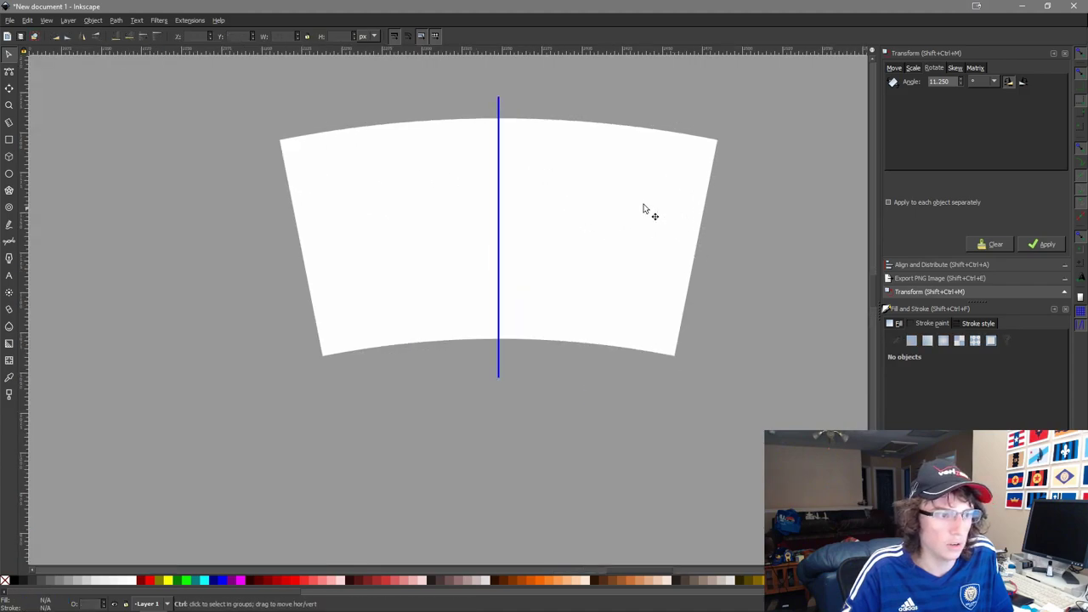
pyautogui.click(498, 105)
pyautogui.press('Escape')
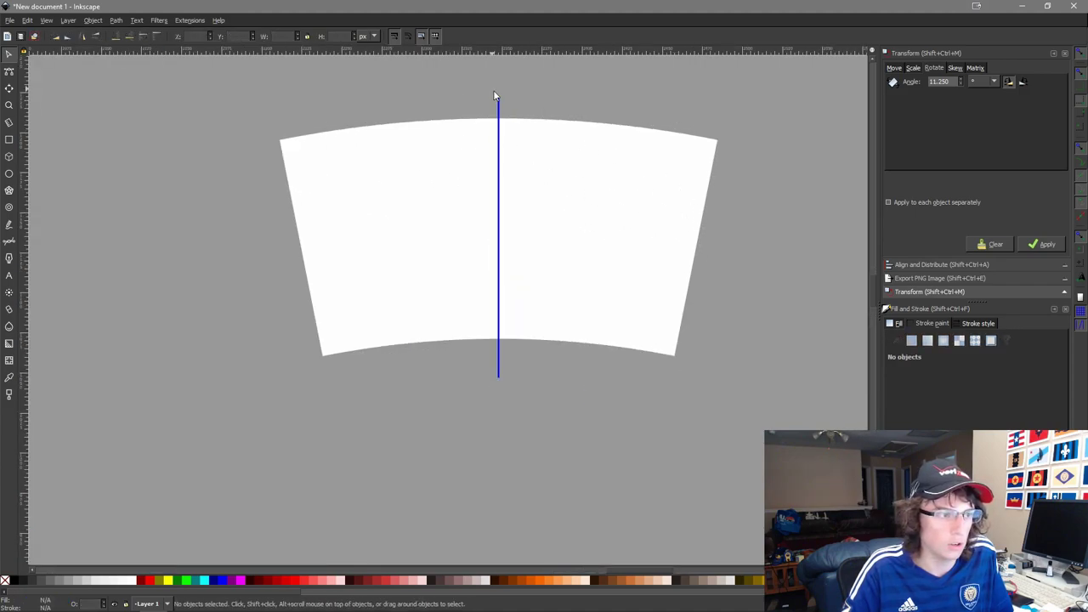
# Try the Intersection path operation on the blue bar and the white segment, and undo it.
pyautogui.click(497, 100)
pyautogui.keyDown('shift'); pyautogui.click(574, 181); pyautogui.keyUp('shift')
pyautogui.click(116, 20)
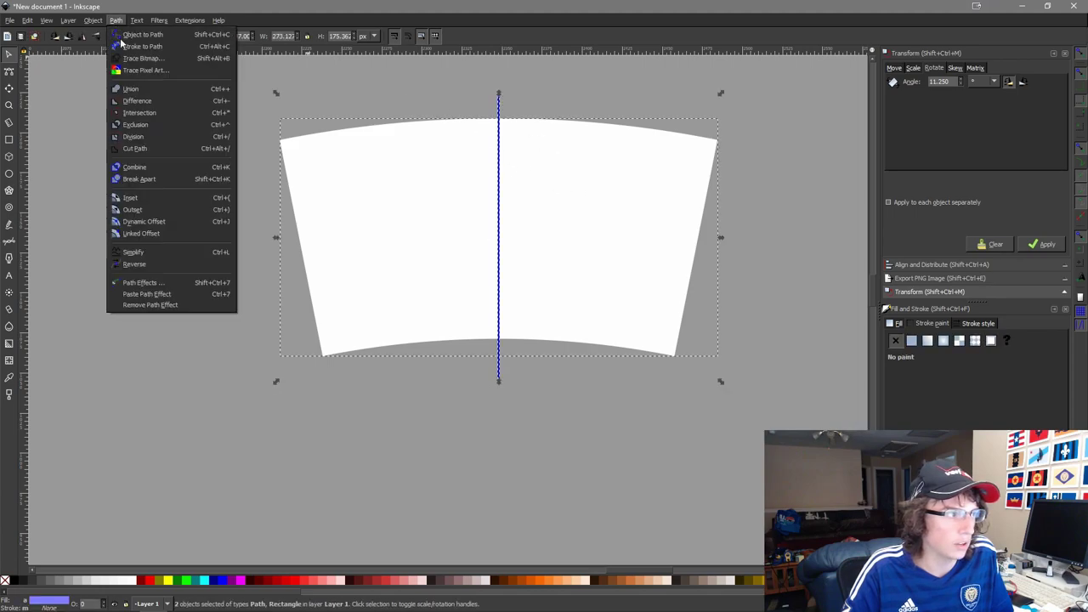
pyautogui.click(148, 112)
pyautogui.hotkey('ctrl', 'z')
# Raise the white segment to the top and align the blue bar's bottom edge with the segment's bottom edge.
pyautogui.click(570, 259)
pyautogui.press('Home')
pyautogui.keyDown('shift'); pyautogui.click(498, 103); pyautogui.keyUp('shift')
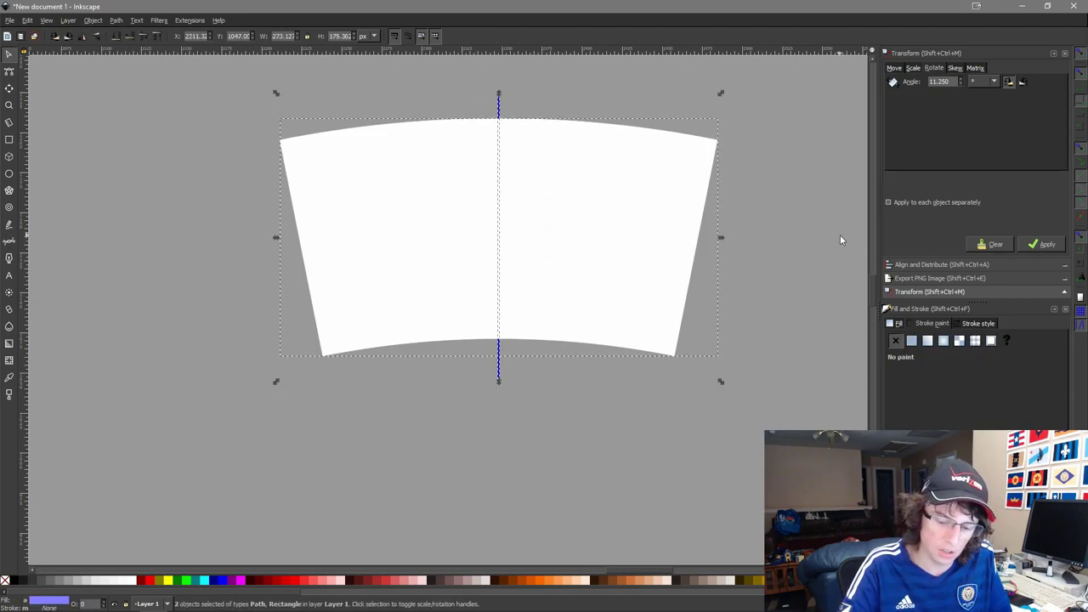
pyautogui.press('ctrl+alt+KP_2')
pyautogui.click(830, 256)
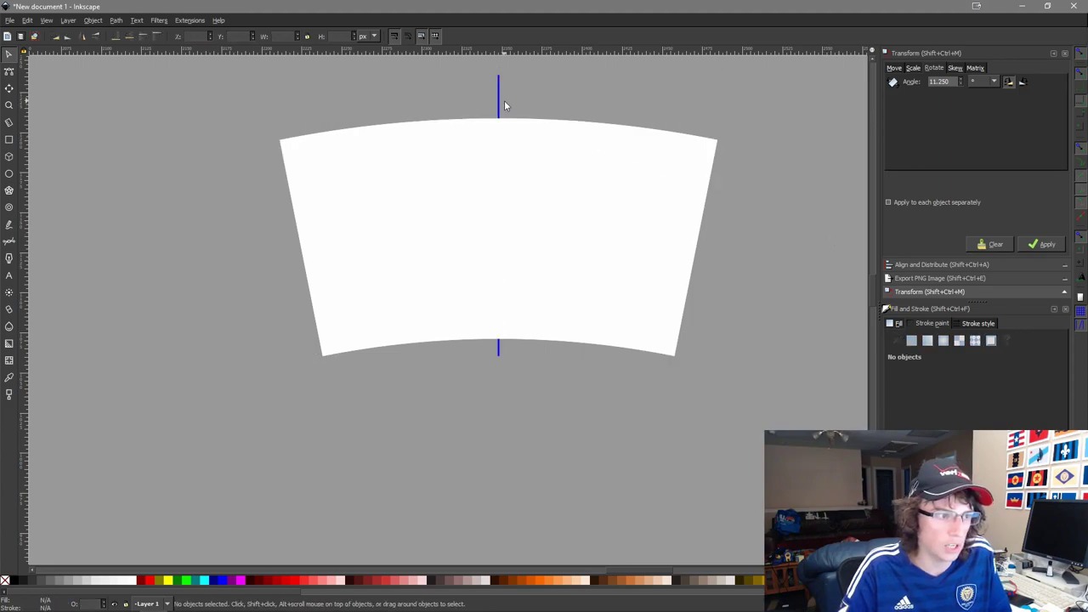
# Align the blue bar's top edge with the white segment's top edge and raise the bar above the segment.
pyautogui.click(496, 96)
pyautogui.keyDown('shift'); pyautogui.click(587, 163); pyautogui.keyUp('shift')
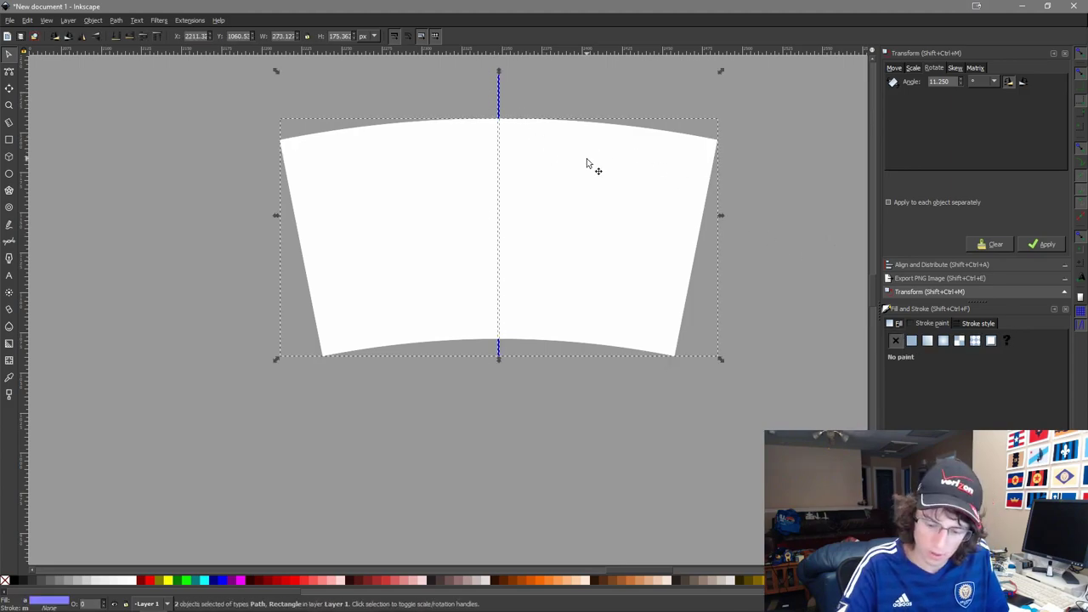
pyautogui.press('ctrl+alt+KP_8')
pyautogui.click(574, 493)
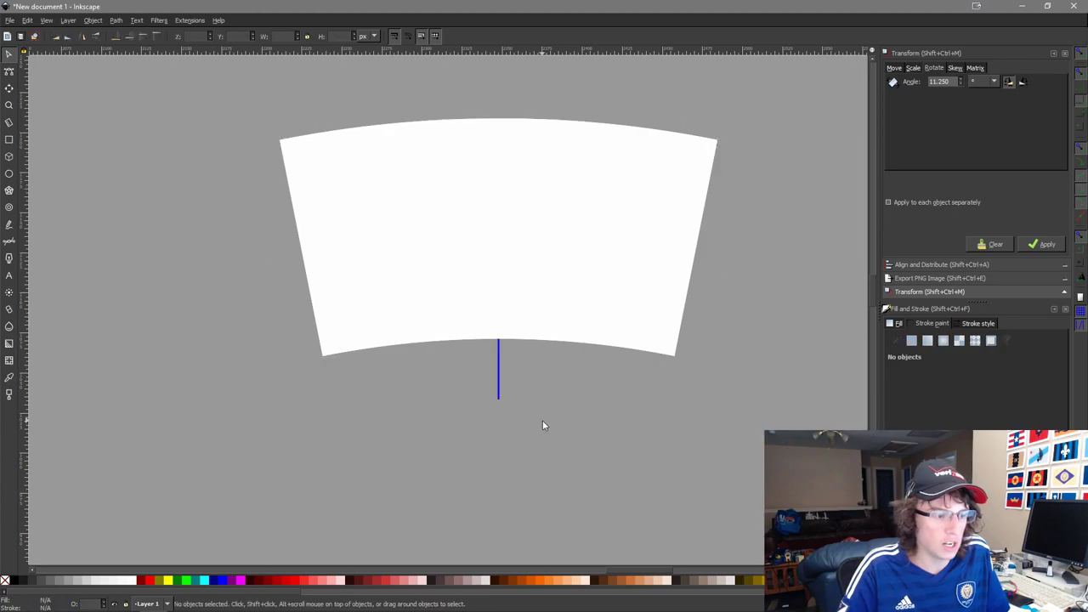
pyautogui.click(499, 389)
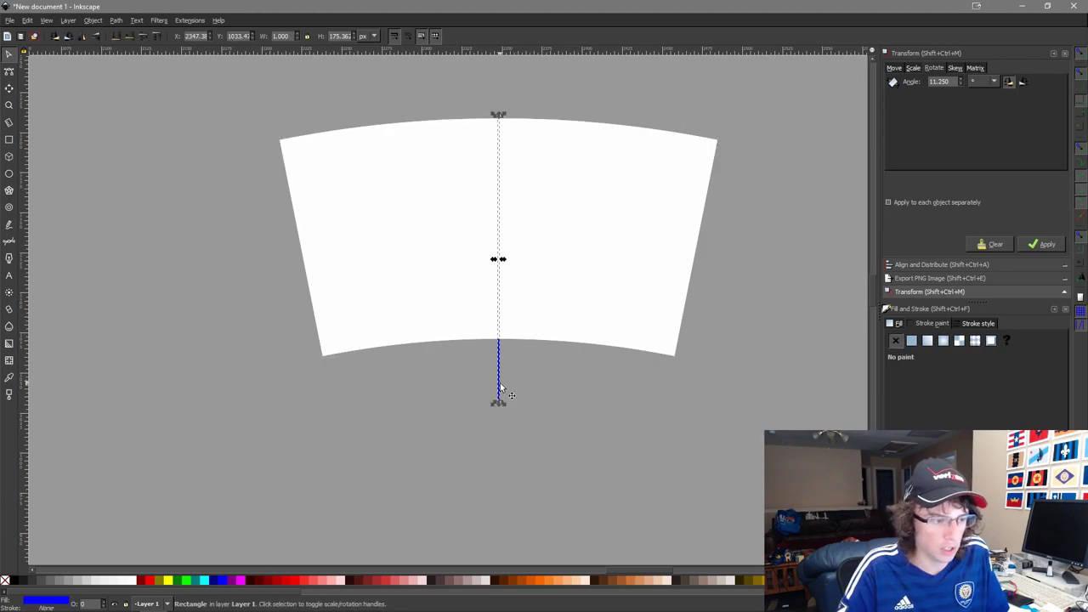
pyautogui.press('Home')
pyautogui.click(500, 388)
# Try to shorten the blue bar up to the white segment's lower arc, and undo the change.
pyautogui.scroll(2, 495, 320)
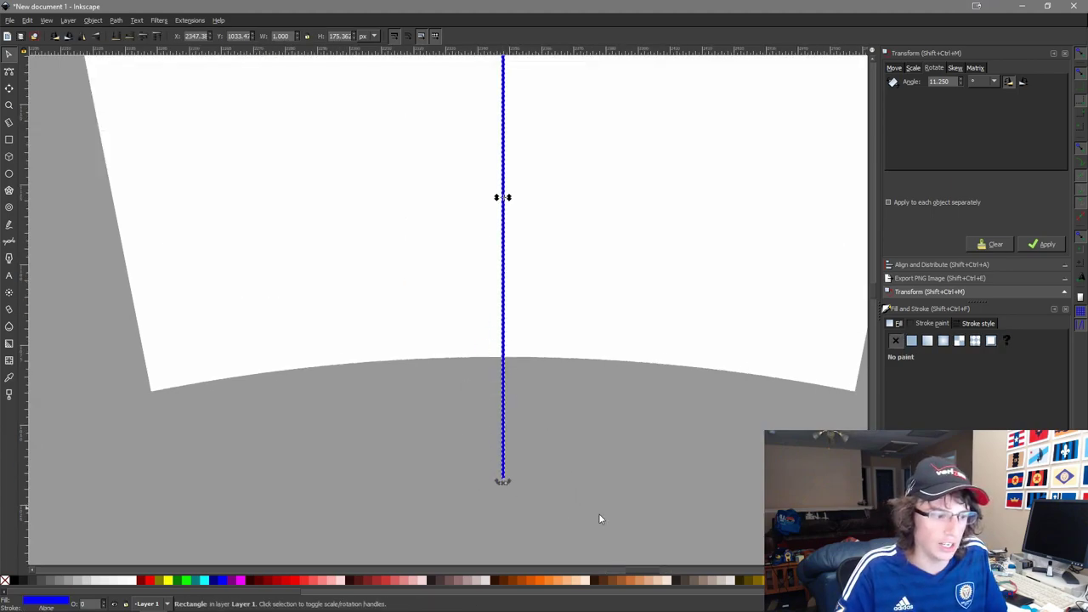
pyautogui.click(620, 520)
pyautogui.click(503, 478)
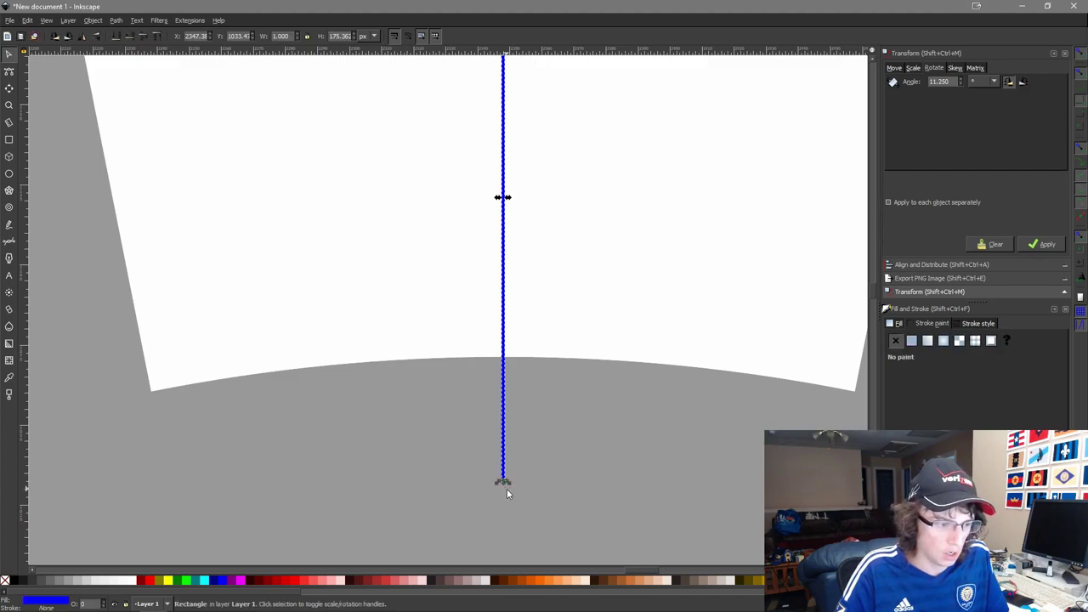
pyautogui.moveTo(505, 483); pyautogui.dragTo(508, 359)
pyautogui.hotkey('ctrl', 'z')
# Shorten the blue bar from its lower end to about 136 px, ending just above the segment's lower arc.
pyautogui.scroll(5, 503, 369)
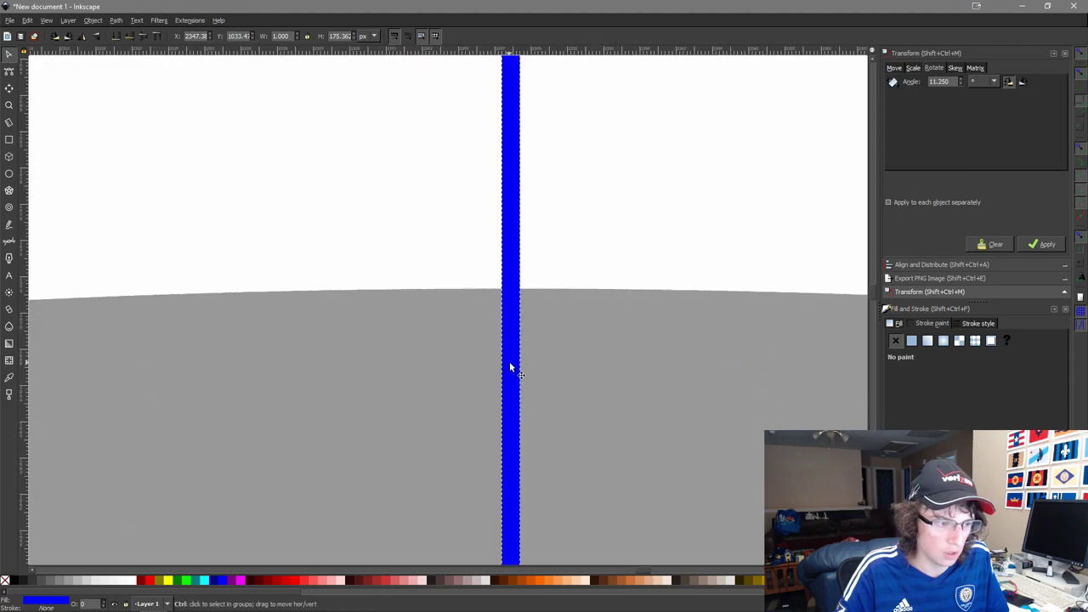
pyautogui.scroll(-10, 513, 365)
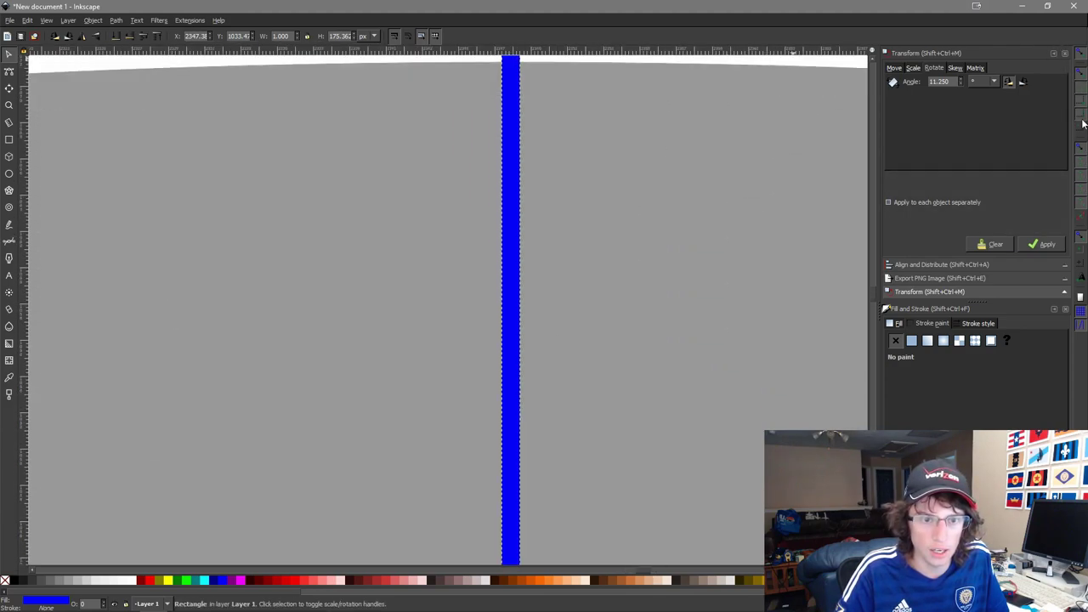
pyautogui.scroll(-3, 609, 287)
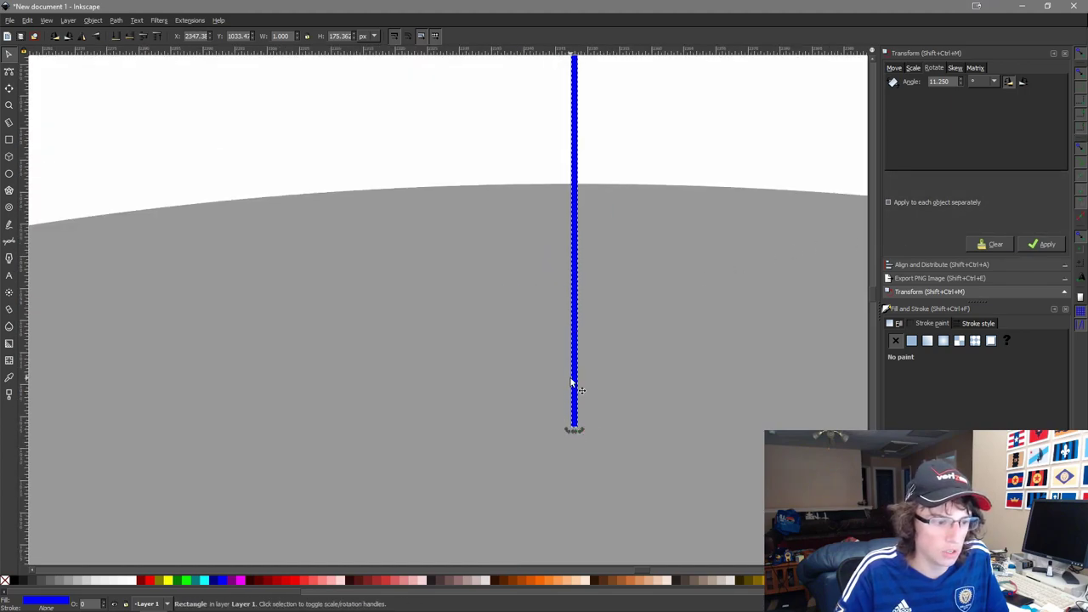
pyautogui.moveTo(575, 431); pyautogui.dragTo(611, 339)
pyautogui.scroll(4, 580, 176)
pyautogui.scroll(4, 540, 167)
pyautogui.scroll(-4, 611, 338)
pyautogui.scroll(-8, 606, 257)
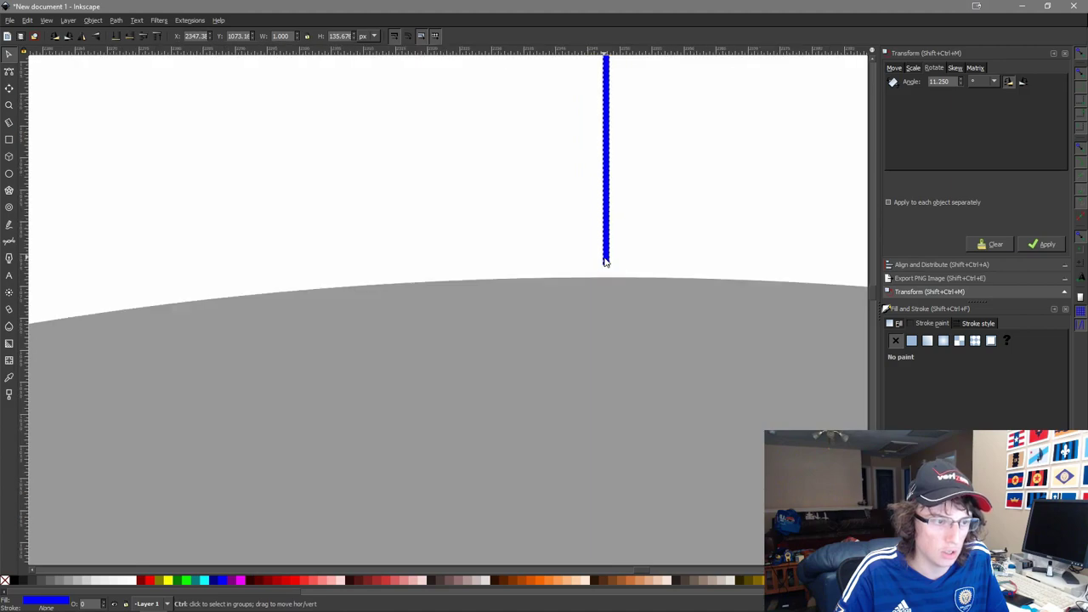
pyautogui.scroll(5, 605, 263)
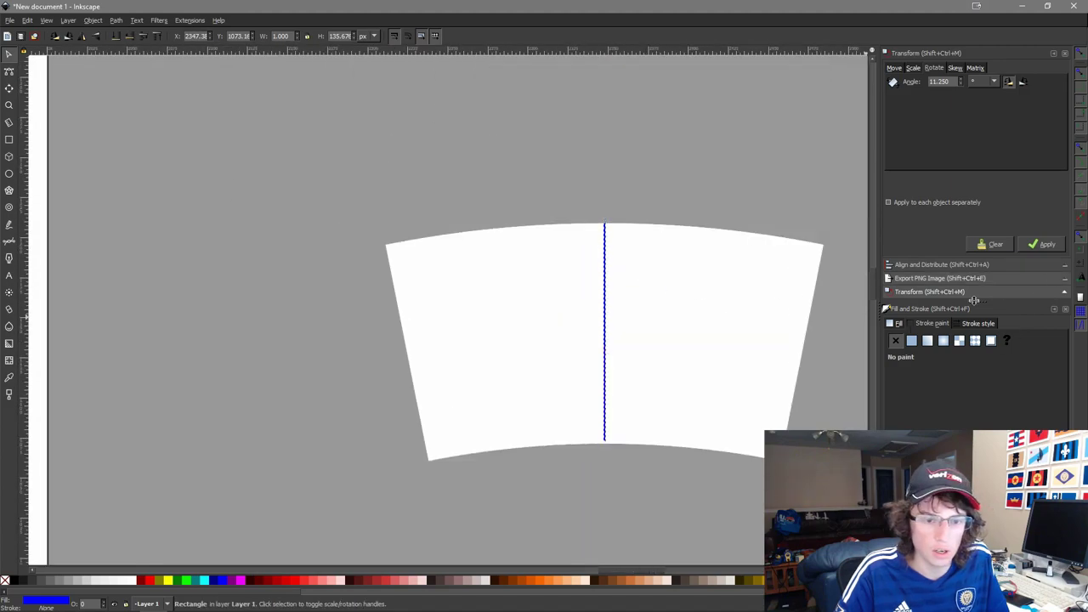
# Try to stretch the blue bar's lower end to the segment's lower arc, and undo the stretch.
pyautogui.scroll(2, 615, 411)
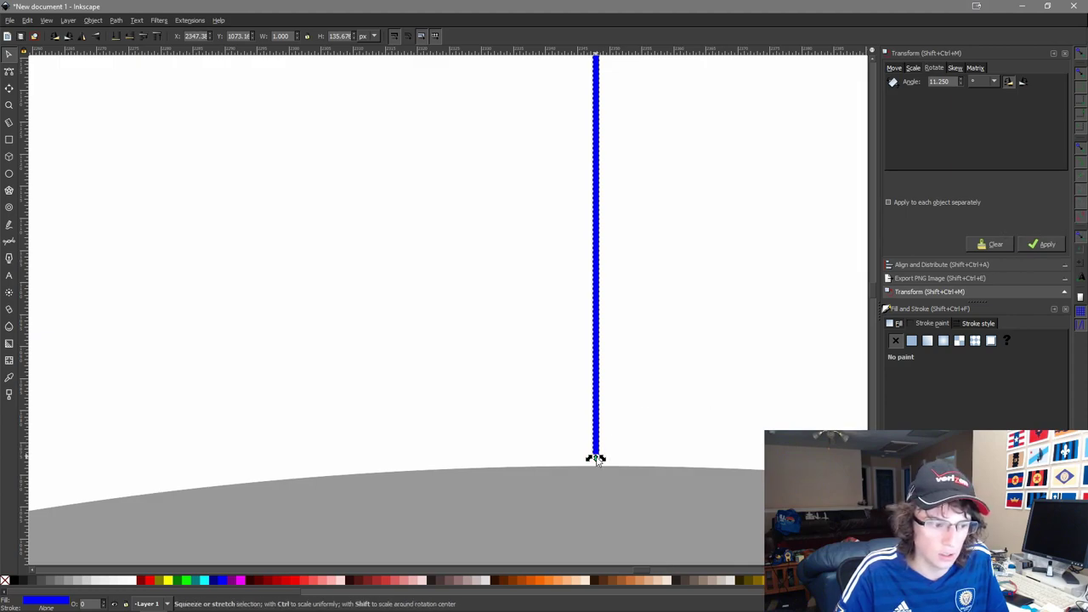
pyautogui.moveTo(596, 457); pyautogui.dragTo(599, 469)
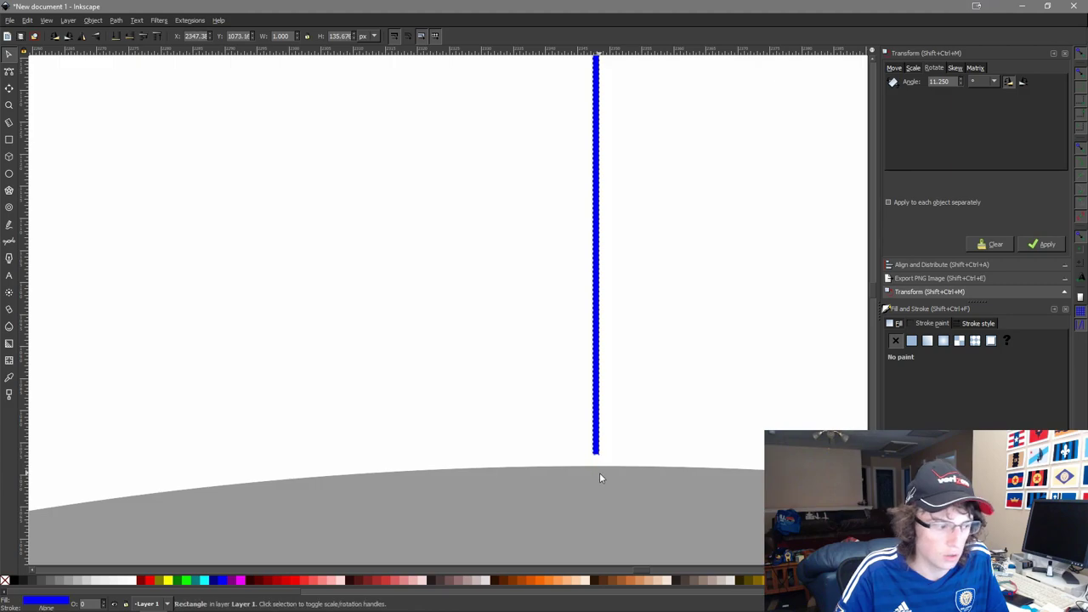
pyautogui.scroll(8, 599, 473)
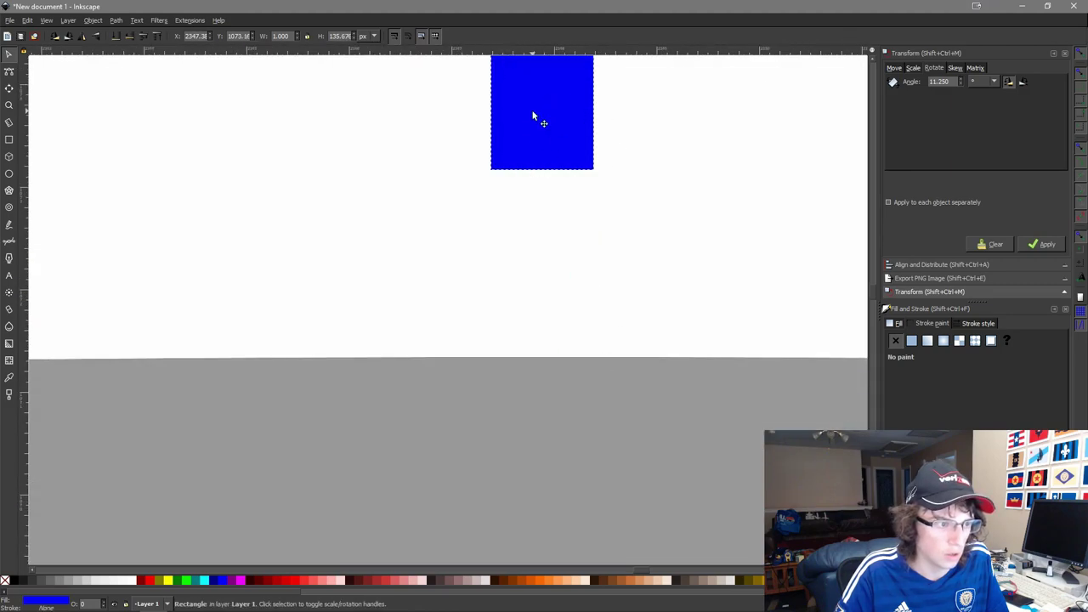
pyautogui.click(534, 112)
pyautogui.moveTo(544, 176); pyautogui.dragTo(535, 365)
pyautogui.hotkey('ctrl', 'z')
pyautogui.hotkey('ctrl', 'shift', 'z')
pyautogui.hotkey('ctrl', 'z')
# Delete the 1 px blue bar from the white segment.
pyautogui.scroll(-9, 535, 365)
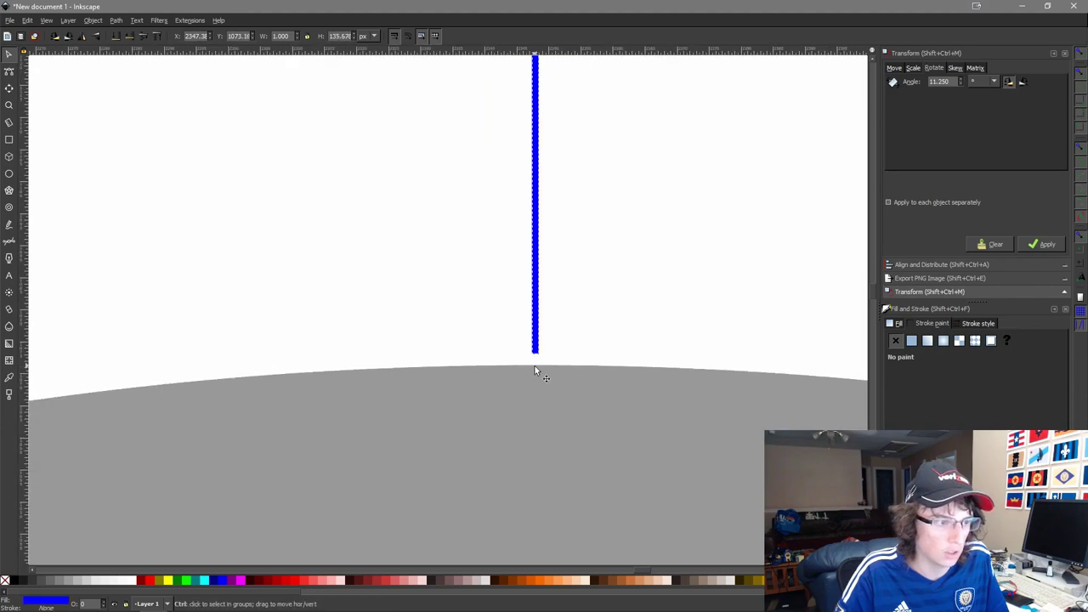
pyautogui.scroll(10, 541, 374)
pyautogui.press('Delete')
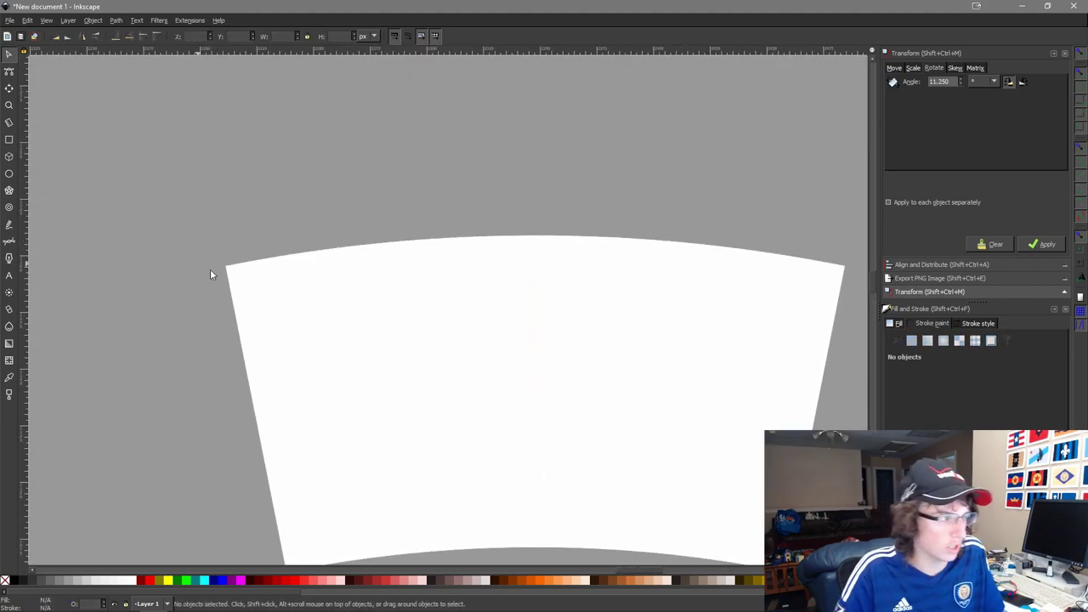
pyautogui.click(230, 285)
# Draw a blue rectangle over the white segment's upper edge and set it to 5 px wide and 150 px high.
pyautogui.click(10, 140)
pyautogui.moveTo(293, 132); pyautogui.dragTo(385, 300)
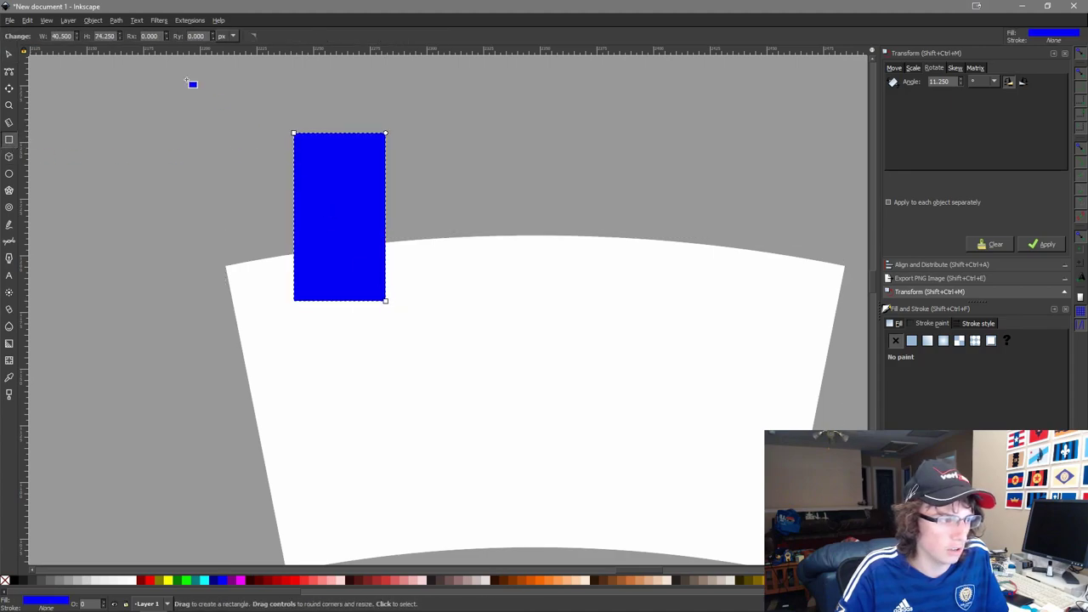
pyautogui.click(9, 54)
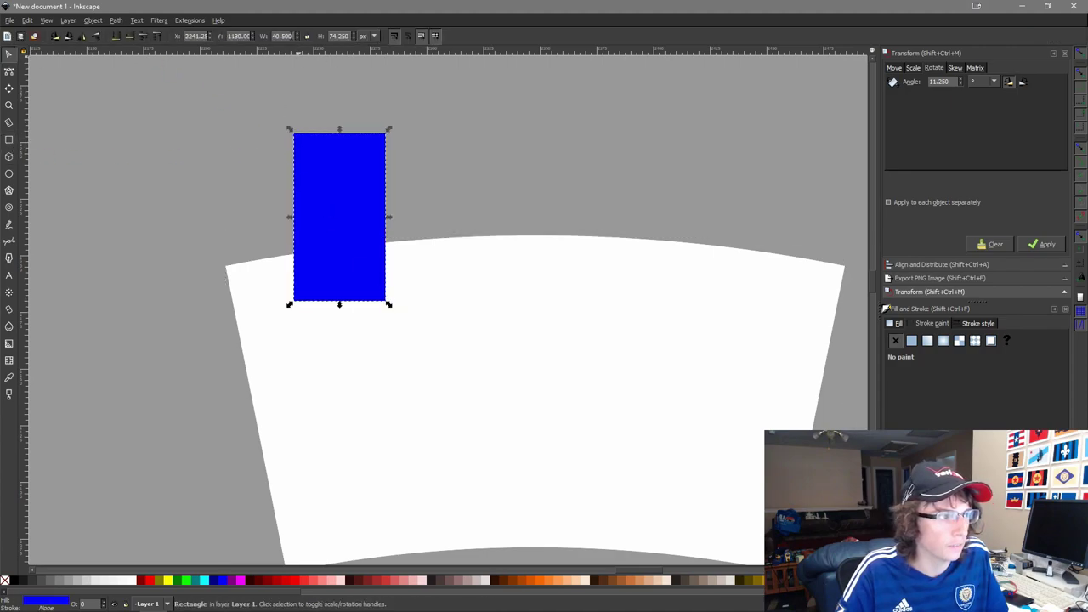
pyautogui.write('5')
pyautogui.press('Tab')
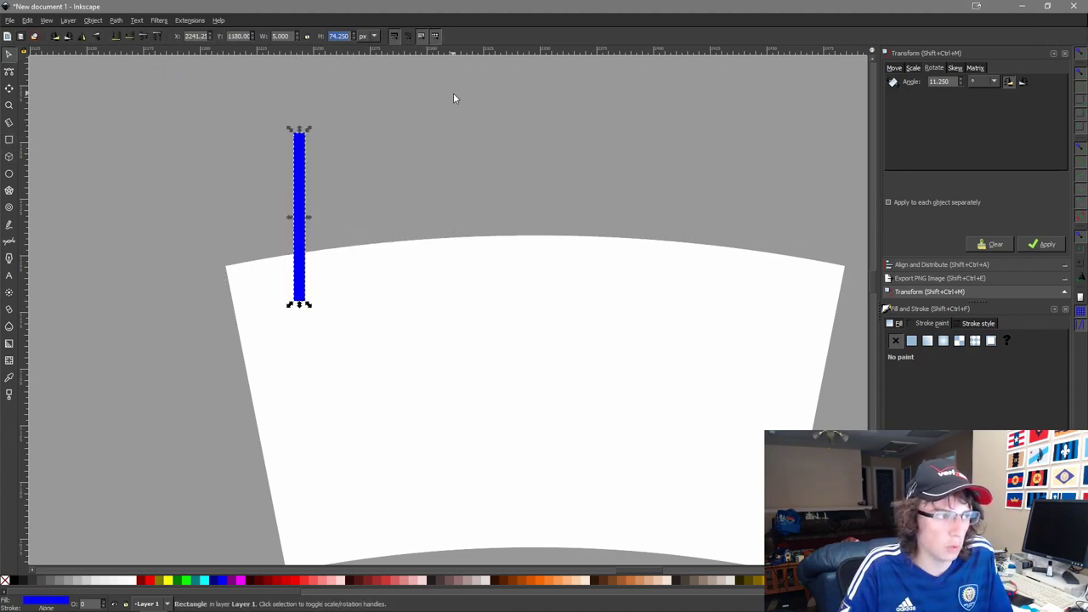
pyautogui.write('150')
pyautogui.press('Return')
# Centre the 5 px blue bar horizontally on the white segment and align its top edge with the segment's top edge.
pyautogui.keyDown('shift'); pyautogui.click(673, 382); pyautogui.keyUp('shift')
pyautogui.press('ctrl+alt+KP_5')
pyautogui.press('ctrl+alt+KP_8')
pyautogui.click(686, 153)
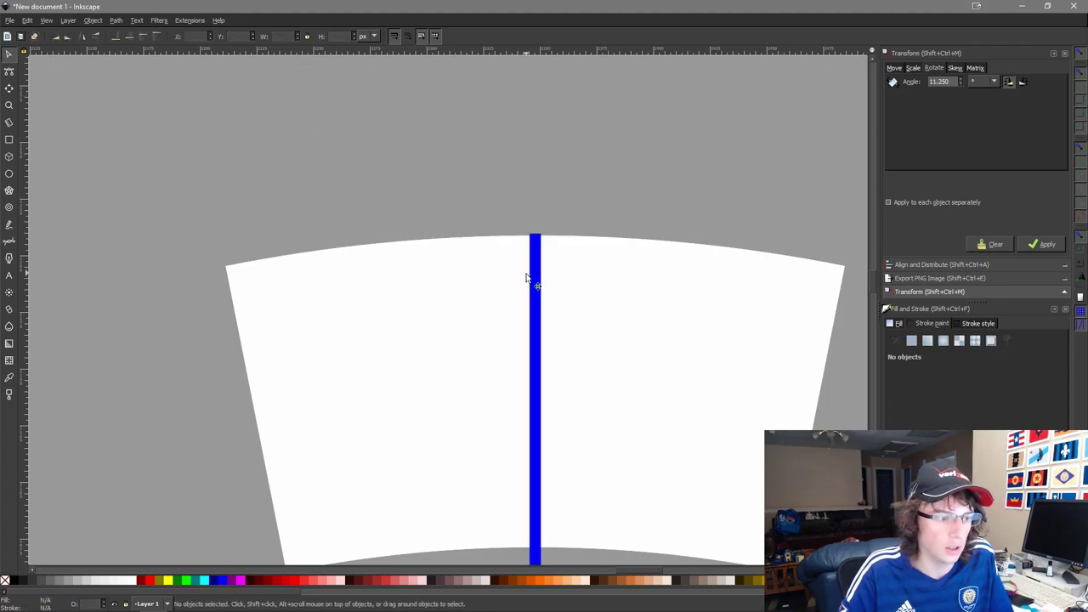
pyautogui.click(534, 279)
pyautogui.keyDown('shift'); pyautogui.click(640, 301); pyautogui.keyUp('shift')
pyautogui.press('ctrl+alt+KP_8')
# Shorten the 5 px blue bar from its lower end to about 136 px, ending just above the segment's lower arc.
pyautogui.scroll(-2, 634, 323)
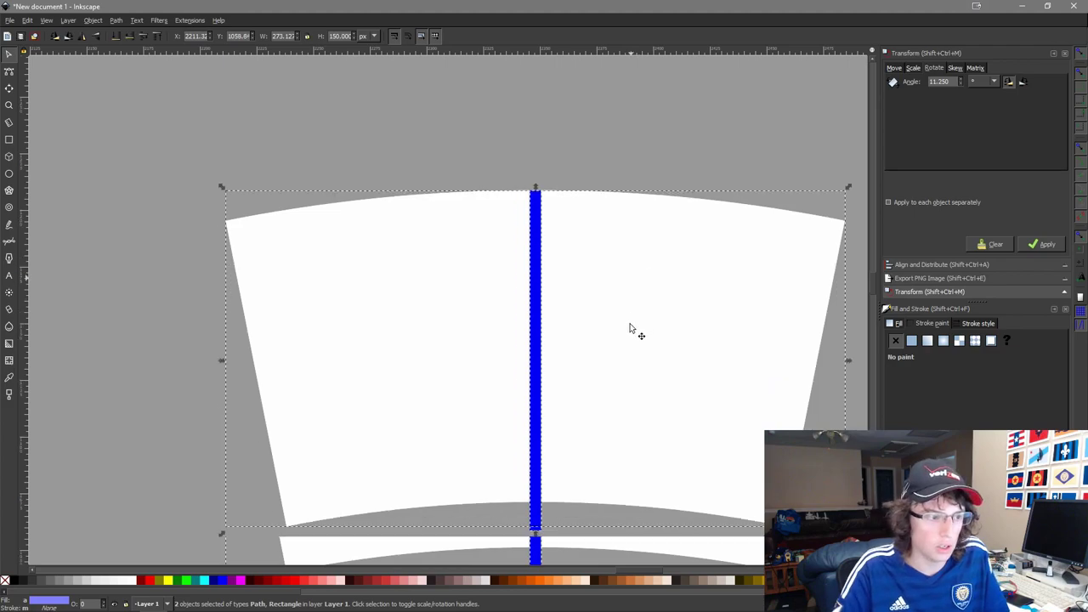
pyautogui.scroll(-8, 631, 328)
pyautogui.click(538, 472)
pyautogui.click(540, 342)
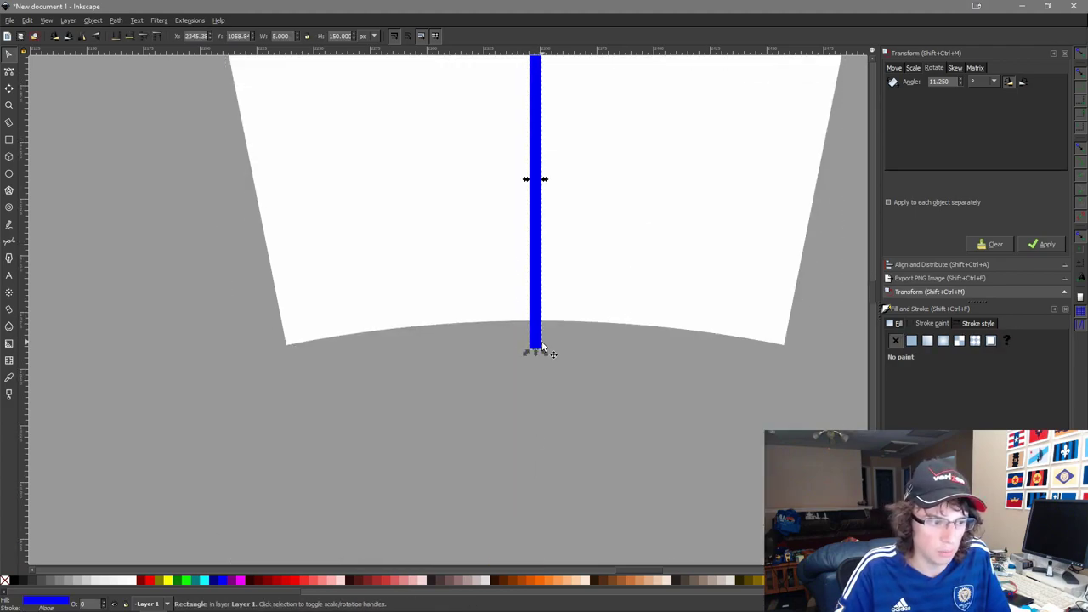
pyautogui.scroll(5, 543, 345)
pyautogui.moveTo(532, 392); pyautogui.dragTo(550, 295)
pyautogui.scroll(4, 531, 211)
pyautogui.press('Escape')
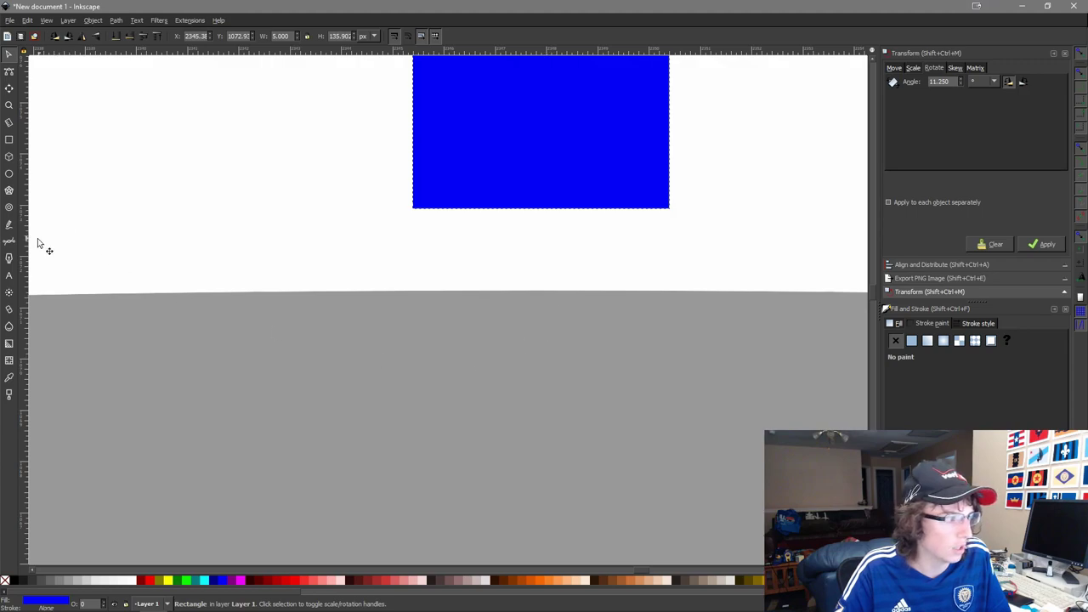
# Draw a vertical straight line about 137.5 px long from the middle of the white segment's lower arc to its upper edge.
pyautogui.click(12, 244)
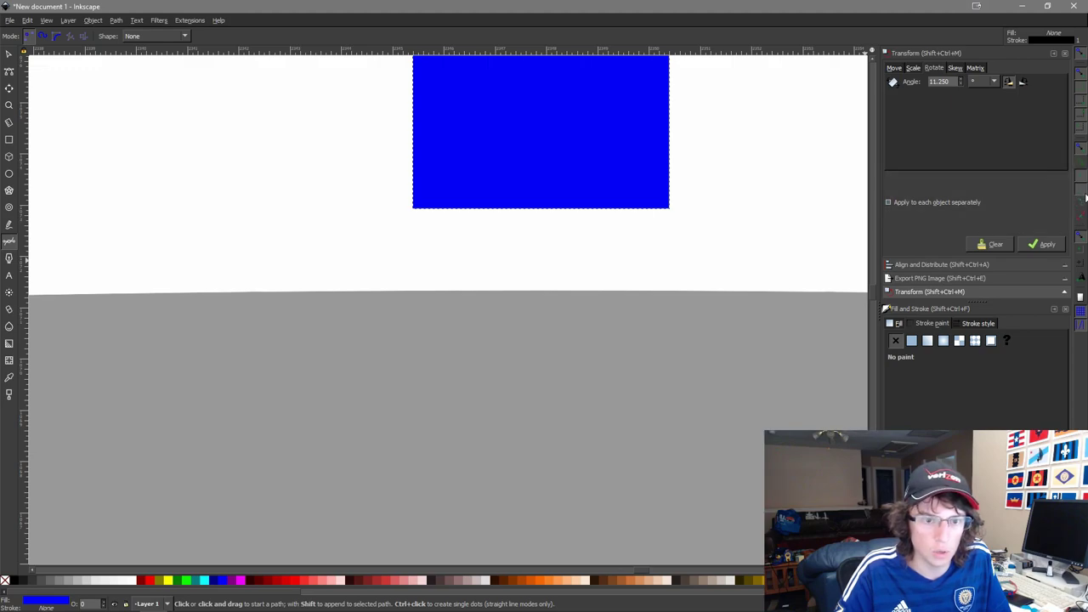
pyautogui.click(541, 290)
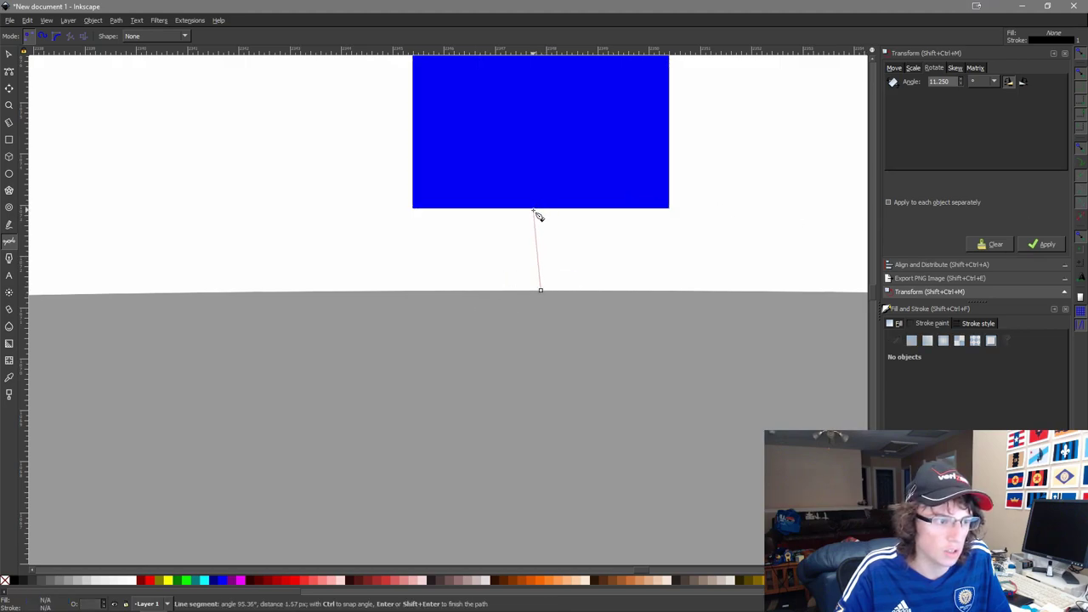
pyautogui.scroll(-2, 552, 134)
pyautogui.scroll(3, 541, 106)
pyautogui.scroll(3, 545, 109)
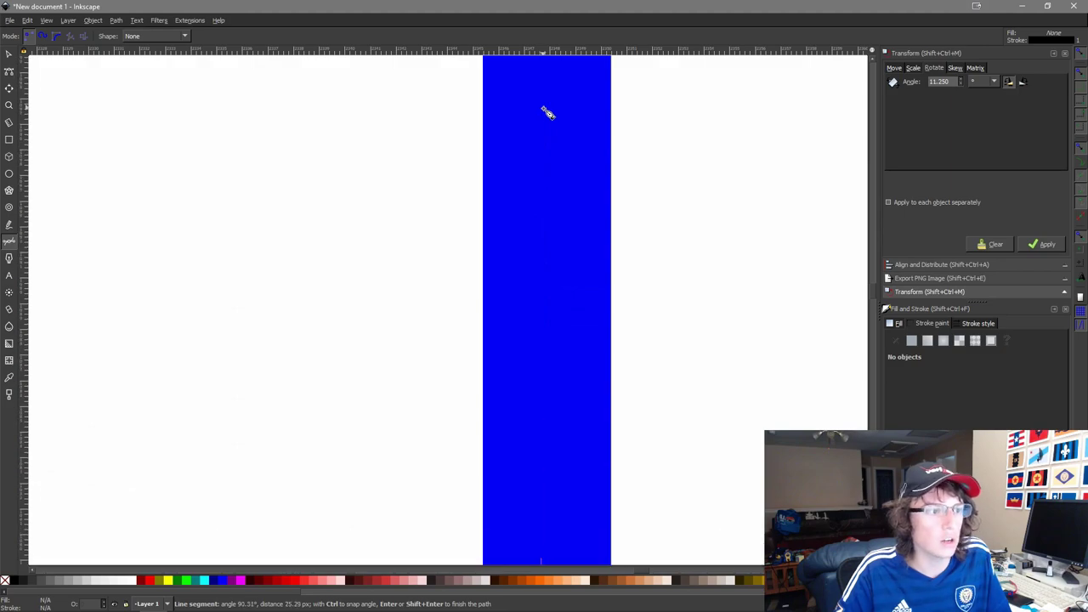
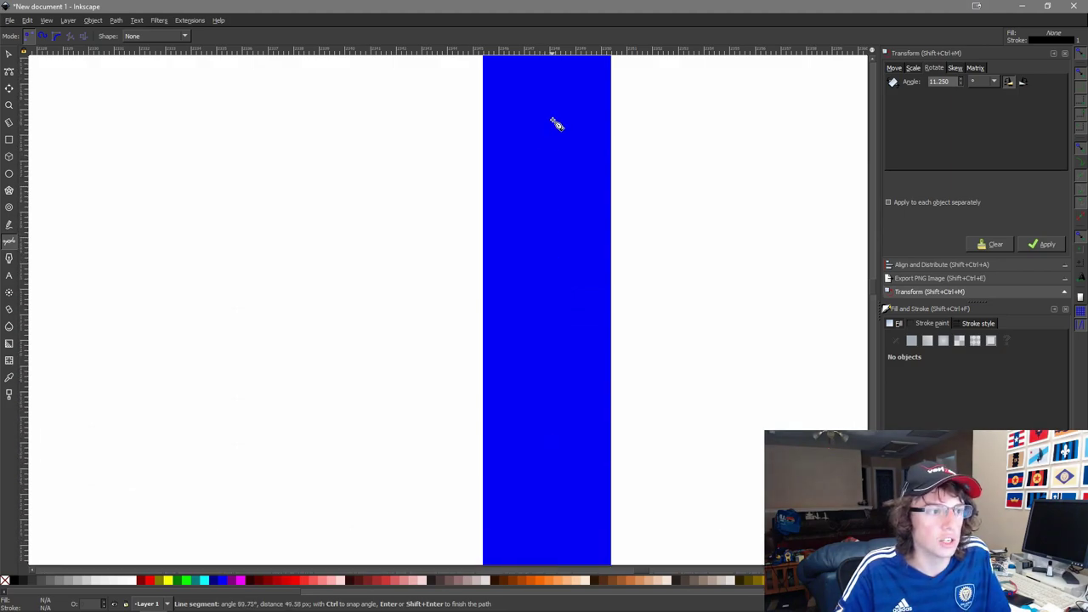
pyautogui.scroll(-5, 556, 122)
pyautogui.scroll(6, 556, 123)
pyautogui.scroll(2, 570, 179)
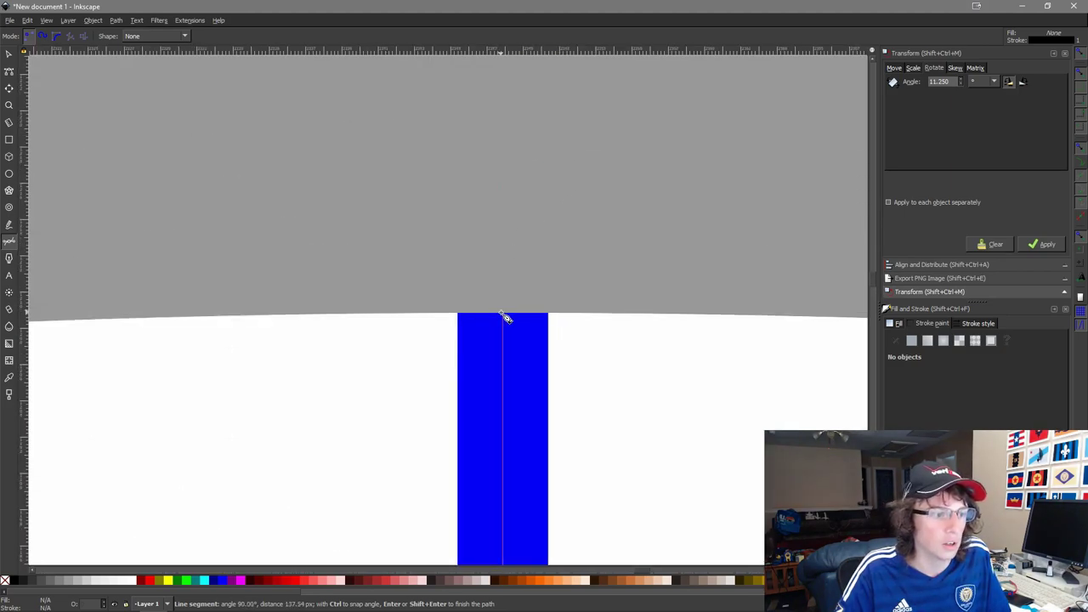
pyautogui.click(505, 316)
pyautogui.press('Return')
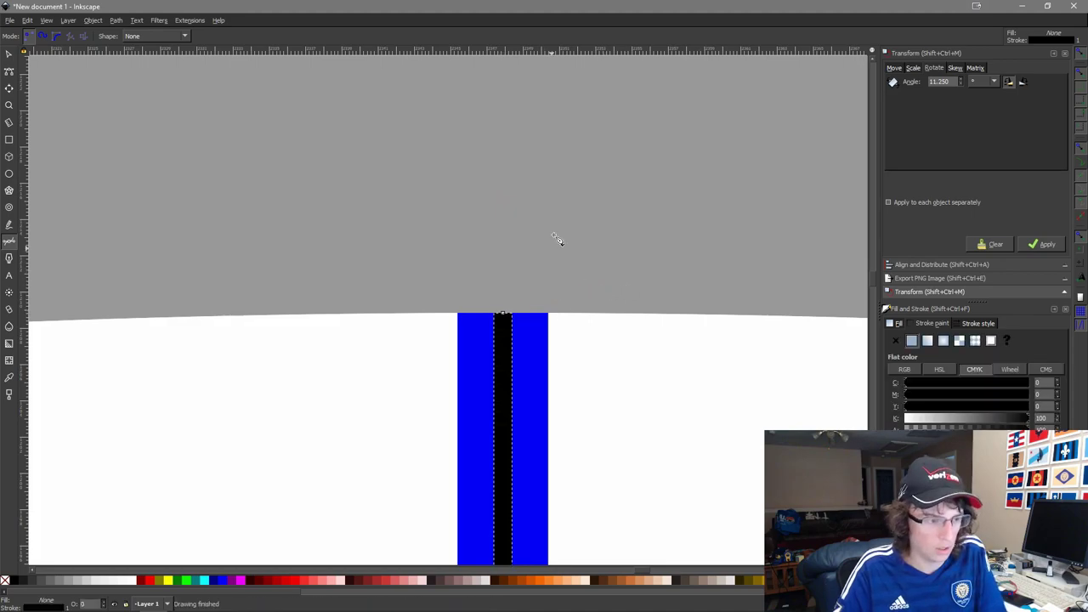
# Set the blue bar's height to 137.501 px and align its top edge with the white segment's top edge.
pyautogui.press('s')
pyautogui.scroll(-2, 402, 265)
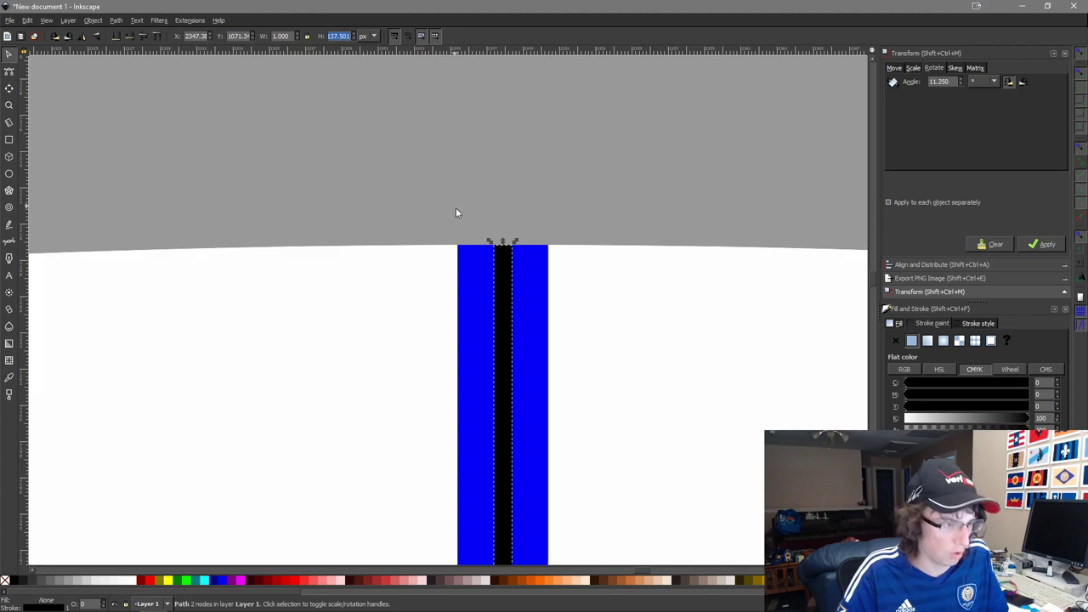
pyautogui.click(536, 296)
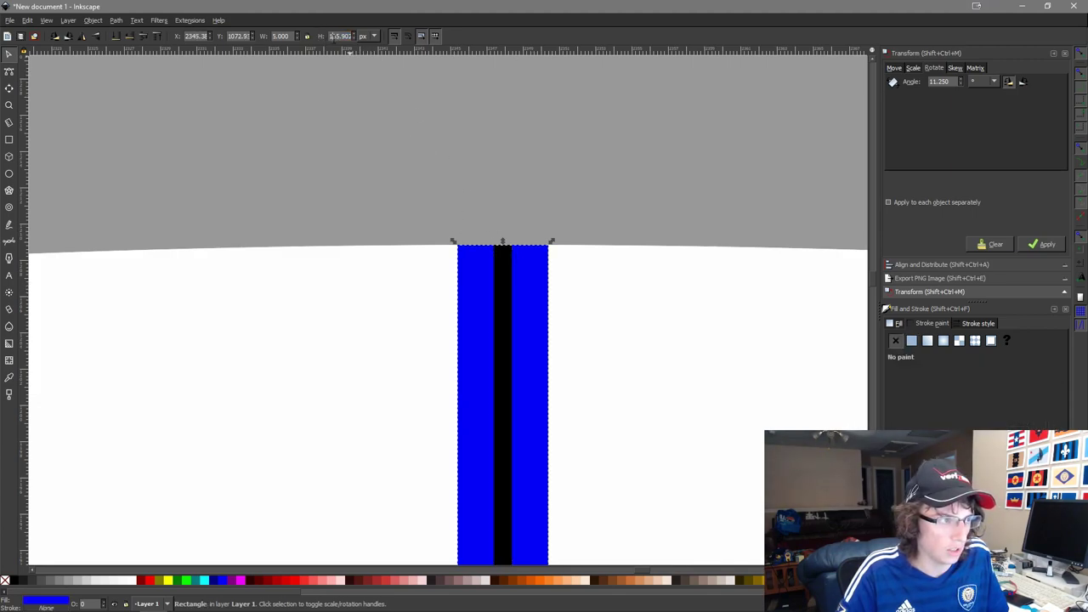
pyautogui.press('Return')
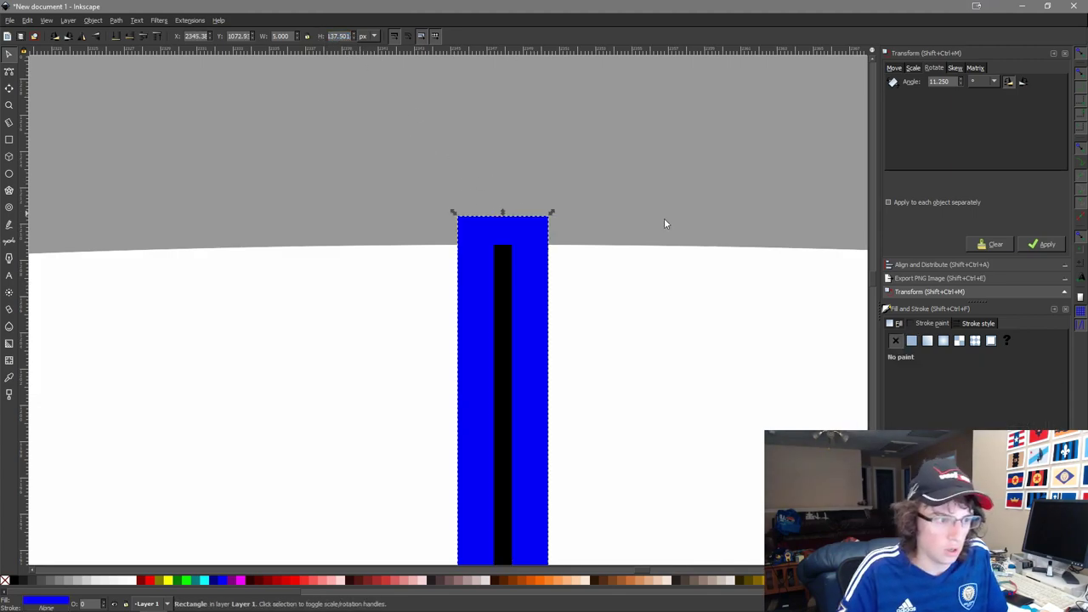
pyautogui.keyDown('shift'); pyautogui.click(703, 284); pyautogui.keyUp('shift')
pyautogui.press('ctrl+alt+KP_8')
pyautogui.scroll(-7, 557, 150)
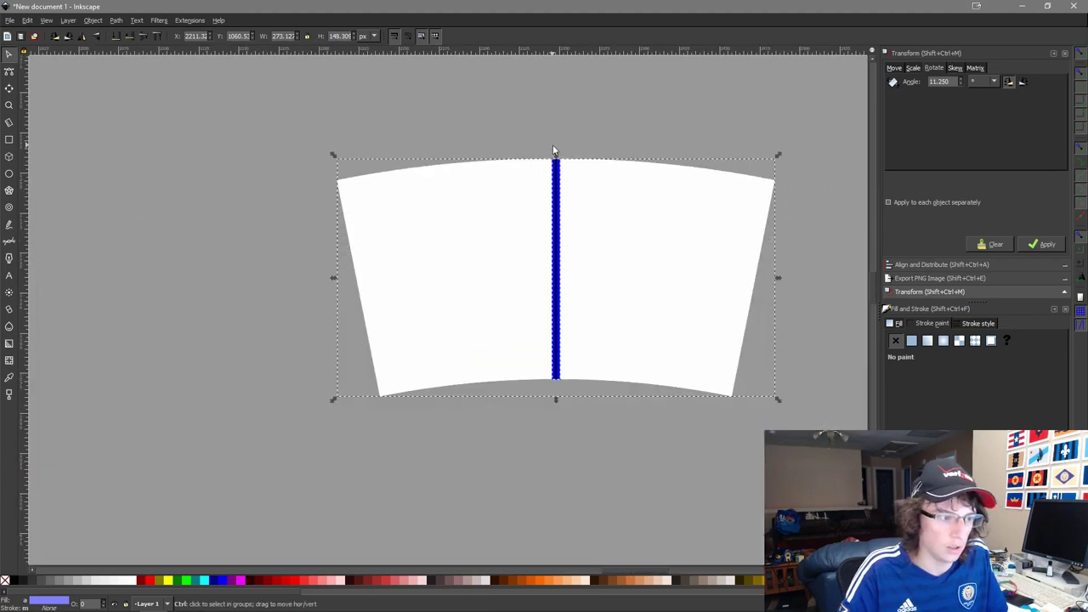
# Delete the blue bar, keeping the thin black centre line on the white segment.
pyautogui.scroll(3, 570, 325)
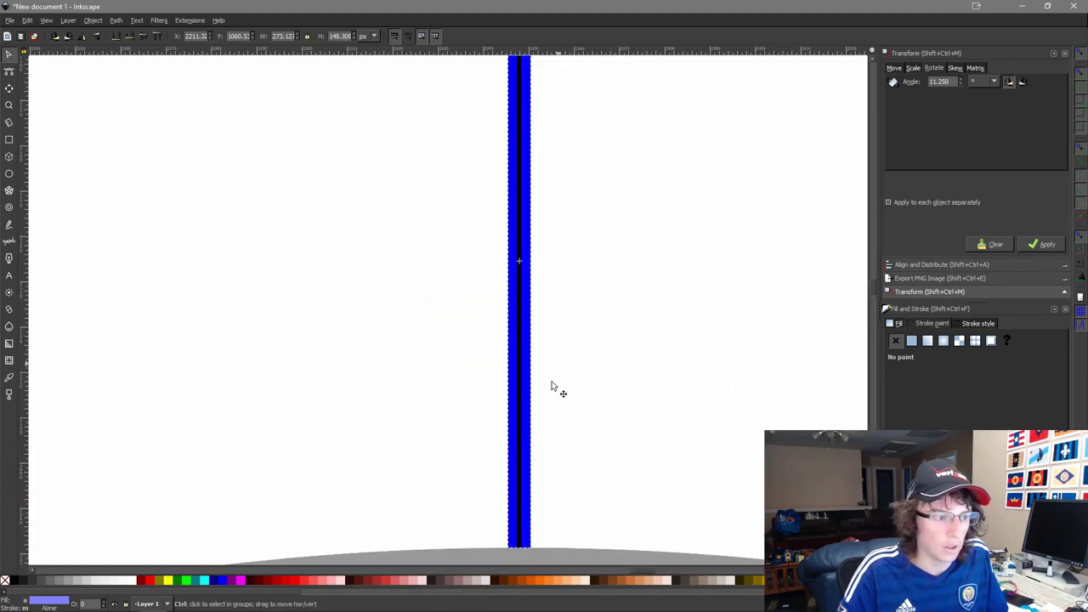
pyautogui.click(535, 486)
pyautogui.click(531, 483)
pyautogui.press('Delete')
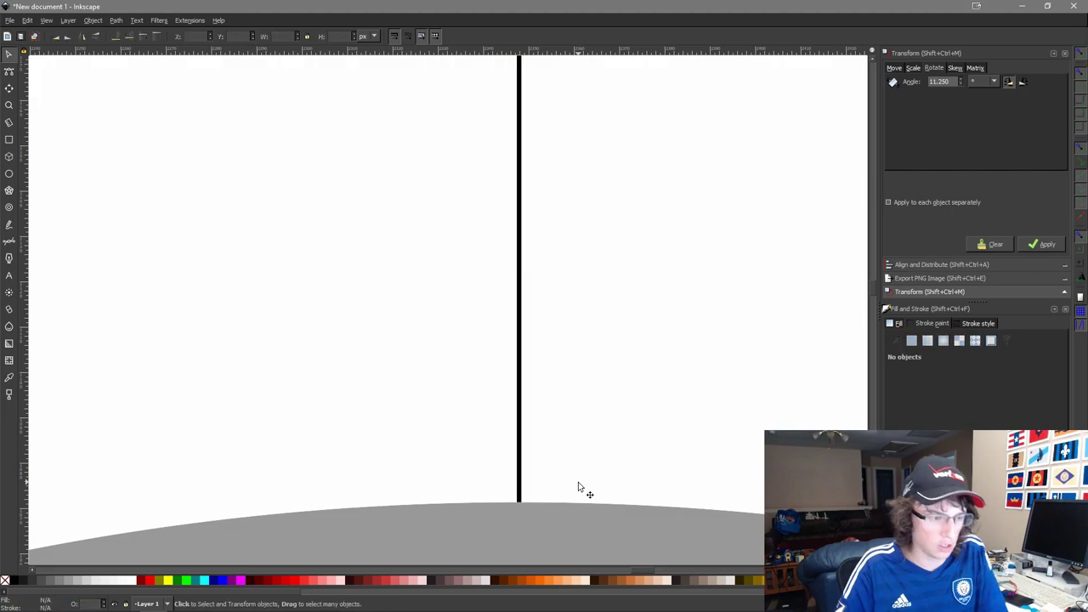
# Move the white segment and its centre line into the gap between the USL Cup reference image and the page.
pyautogui.scroll(-3, 603, 231)
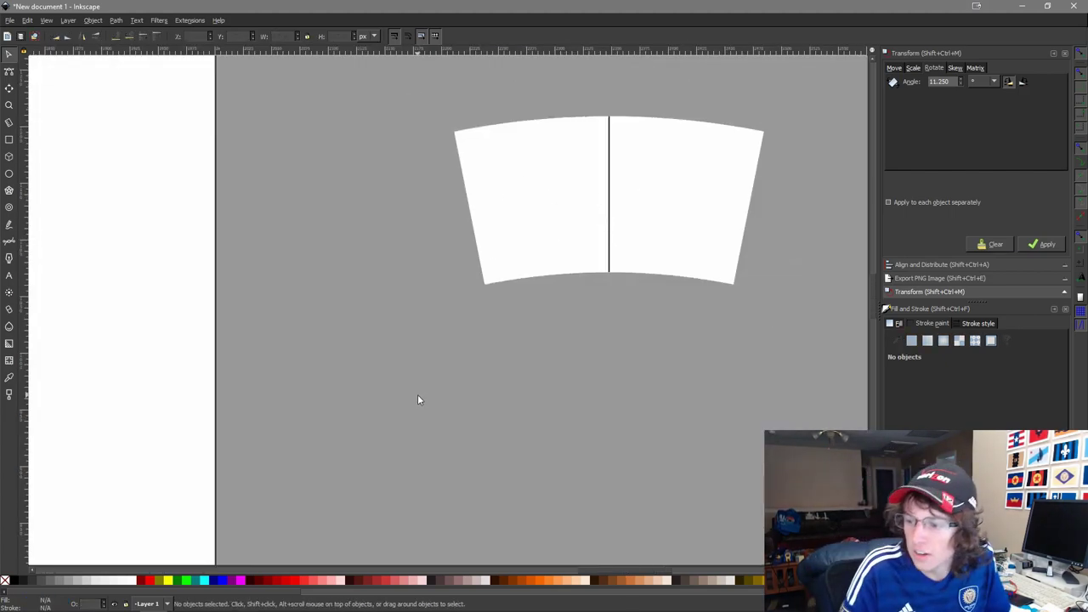
pyautogui.scroll(-3, 444, 415)
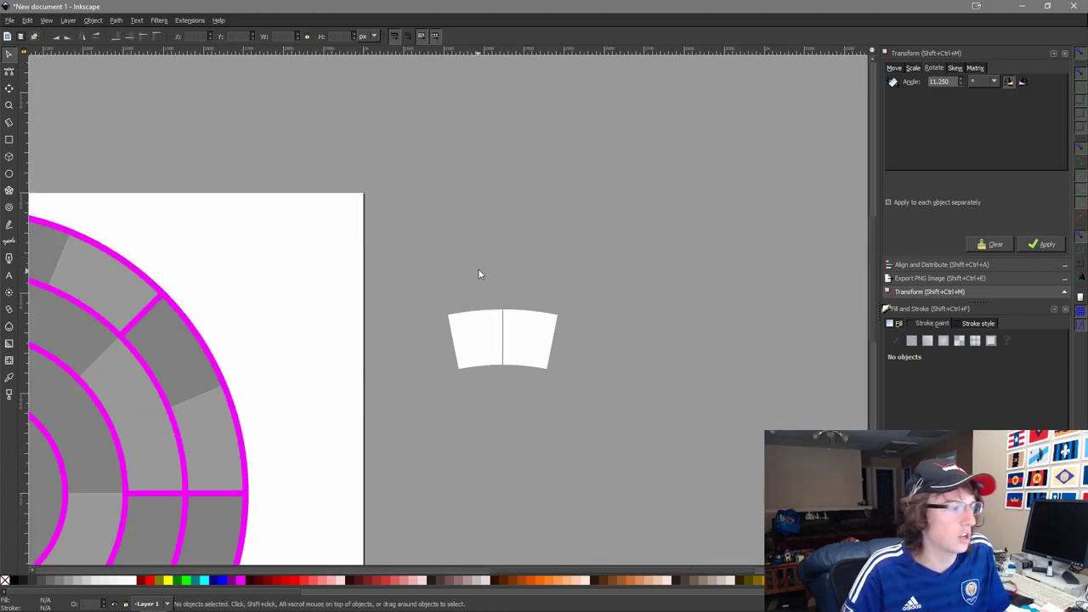
pyautogui.scroll(-3, 478, 261)
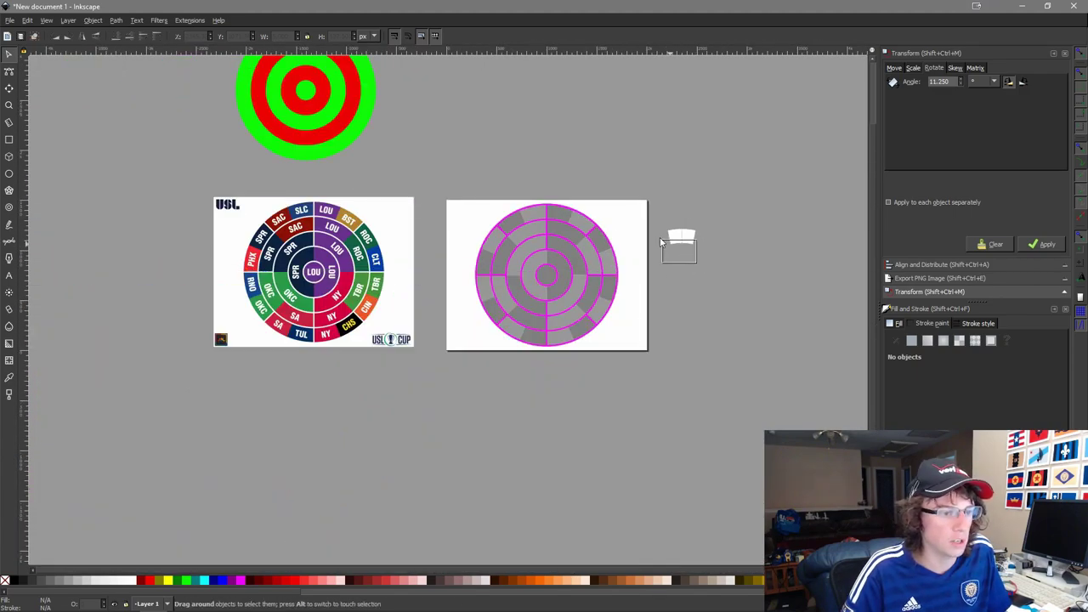
pyautogui.moveTo(657, 238); pyautogui.dragTo(433, 240)
pyautogui.scroll(3, 380, 296)
pyautogui.press('Escape')
pyautogui.moveTo(437, 320); pyautogui.dragTo(313, 336)
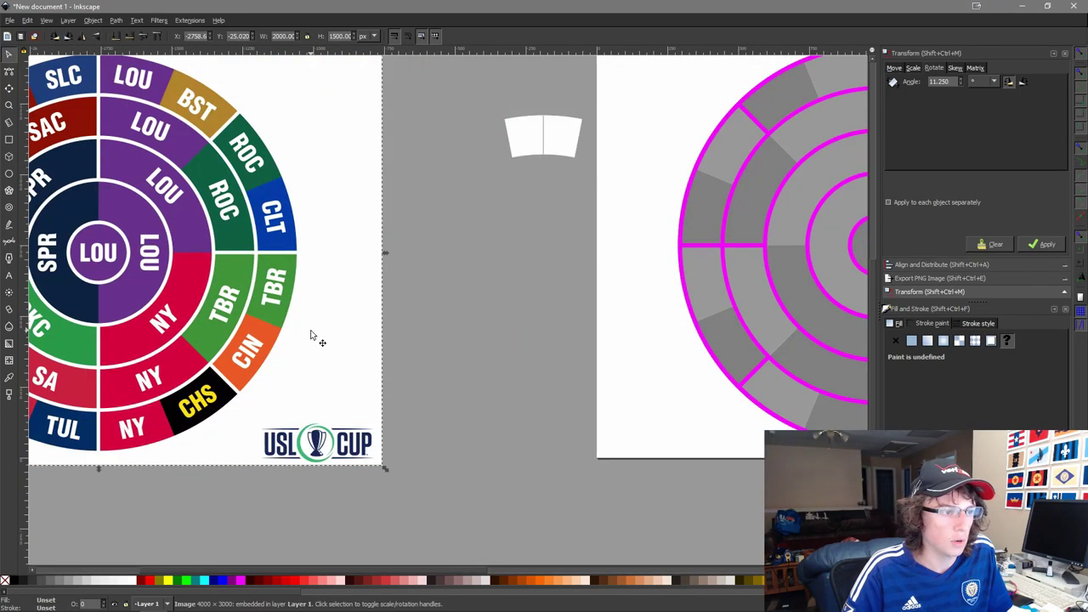
# Turn off snapping and deselect the reference image.
pyautogui.scroll(-2, 459, 313)
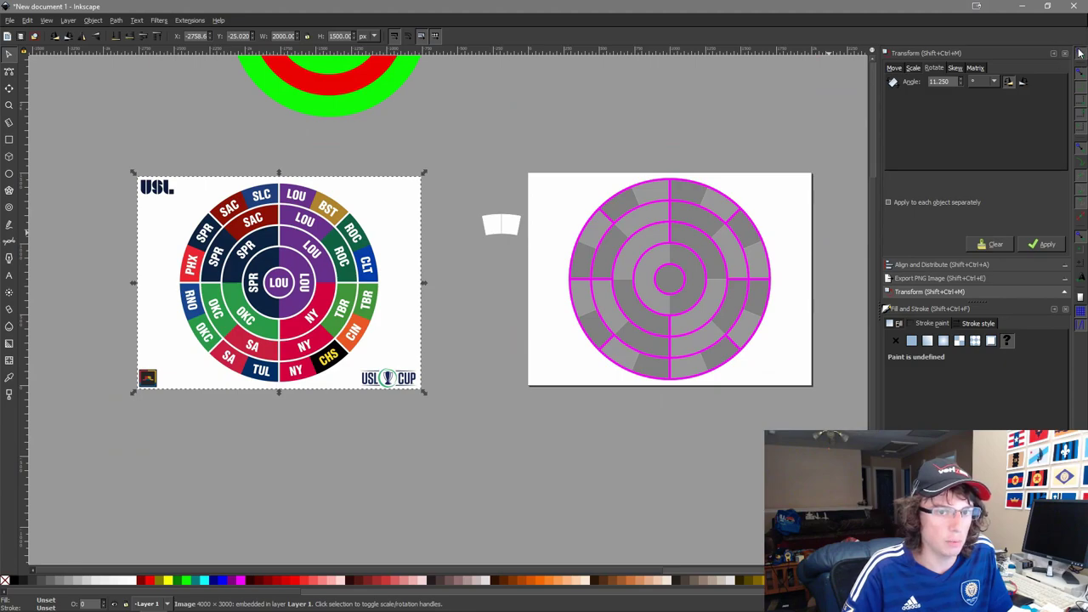
pyautogui.click(1081, 54)
pyautogui.moveTo(447, 340); pyautogui.dragTo(621, 347)
pyautogui.press('Escape')
pyautogui.scroll(2, 599, 350)
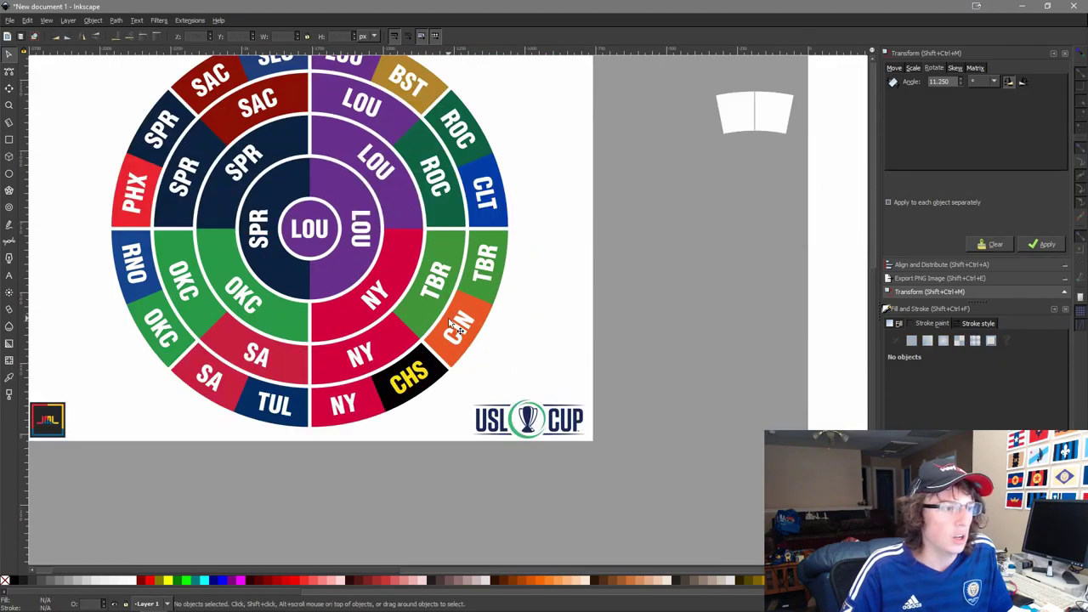
pyautogui.scroll(1, 451, 325)
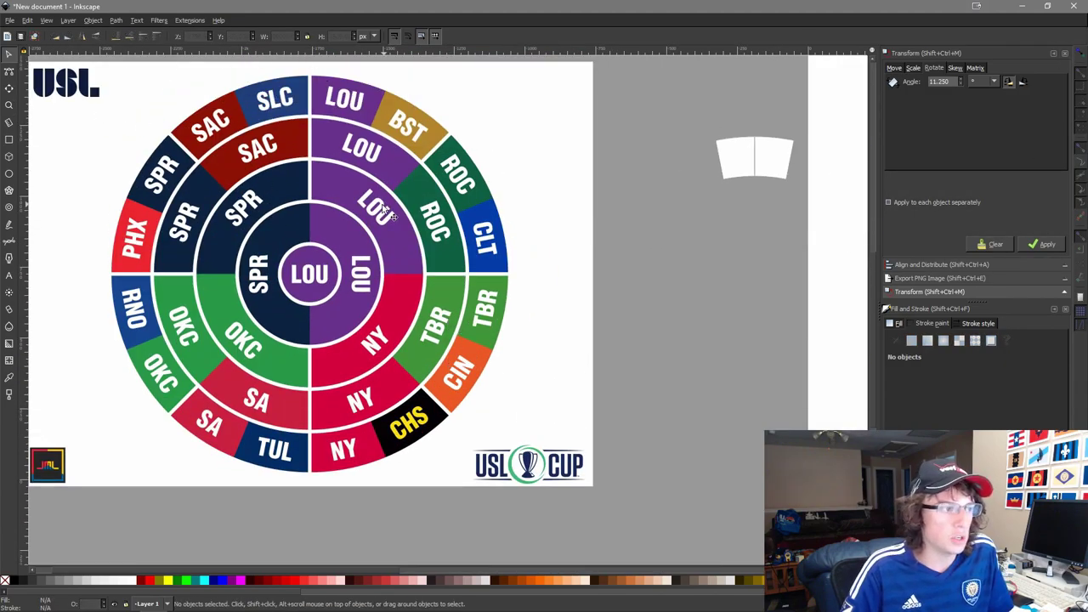
# Add the text SLC below the white segment and scale it proportionally to 64 px high.
pyautogui.click(8, 274)
pyautogui.moveTo(663, 237); pyautogui.dragTo(816, 357)
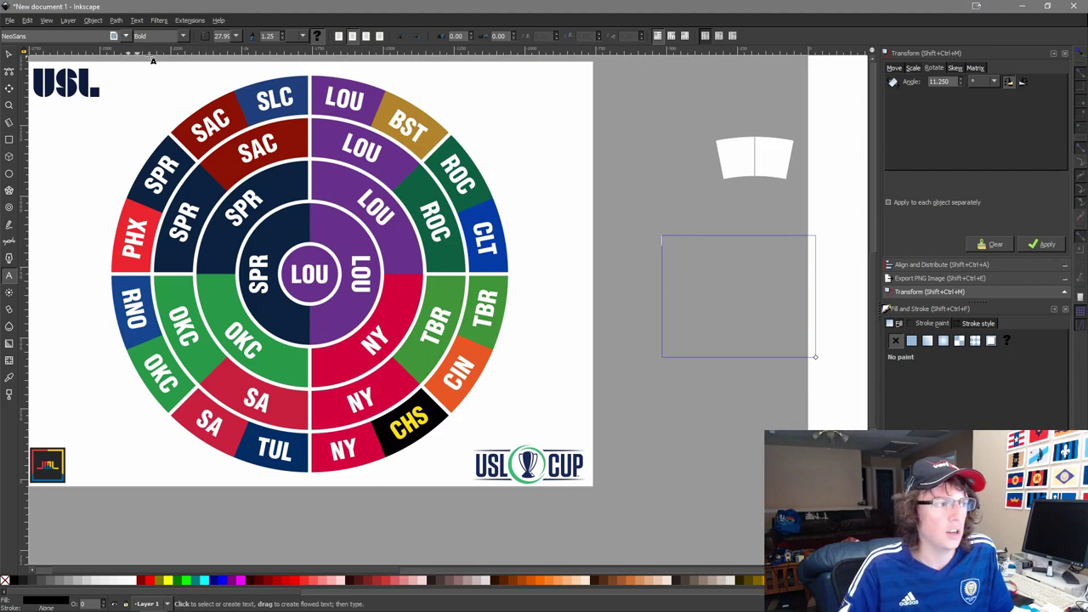
pyautogui.write('SLC')
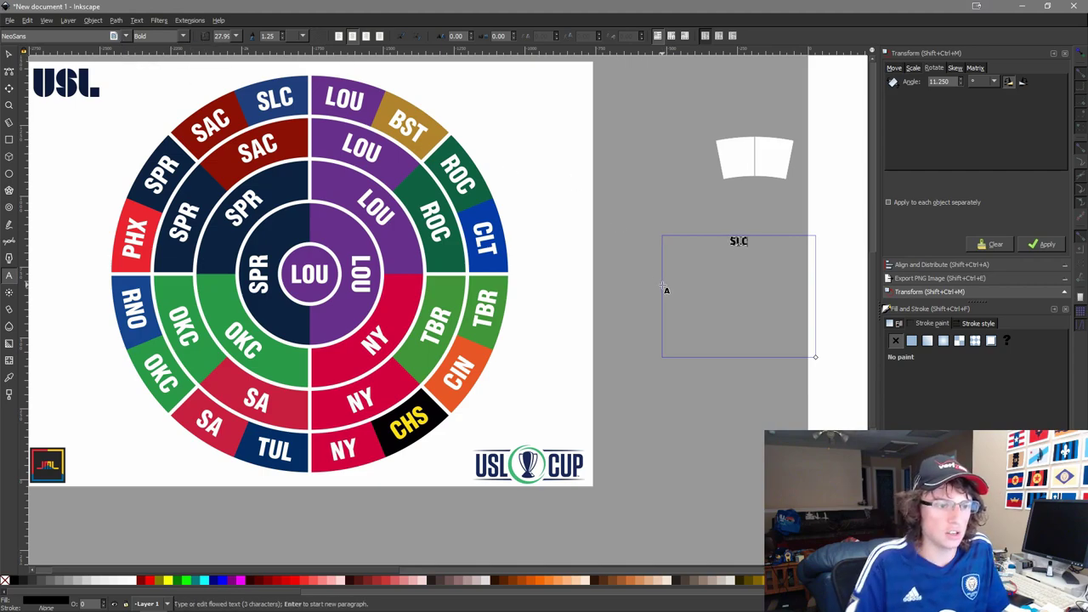
pyautogui.press('F1')
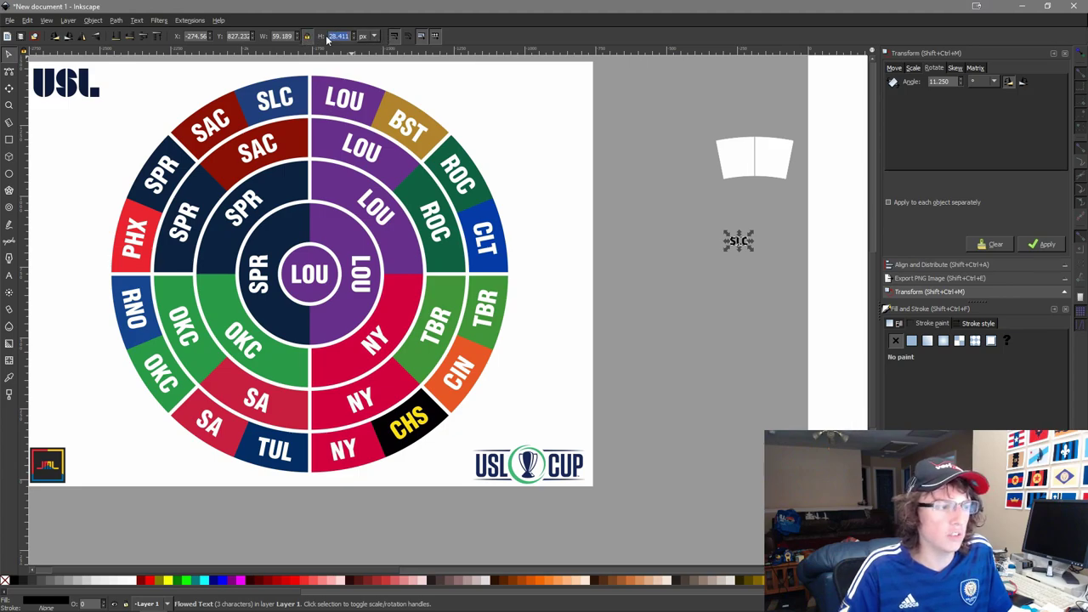
pyautogui.write('64')
pyautogui.press('Return')
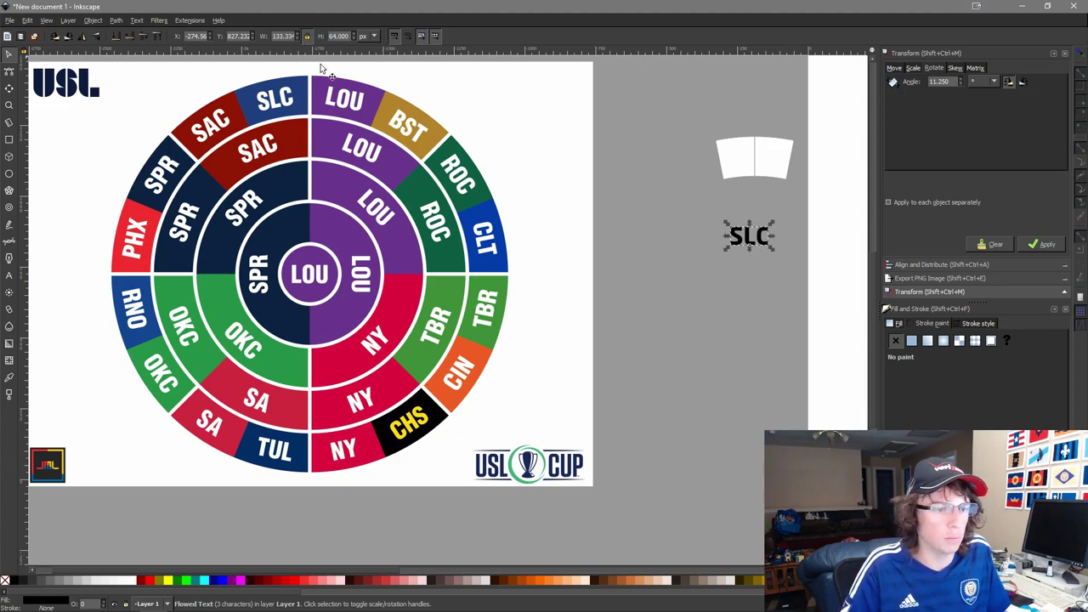
pyautogui.moveTo(761, 246); pyautogui.dragTo(287, 109)
pyautogui.moveTo(764, 266); pyautogui.dragTo(758, 261)
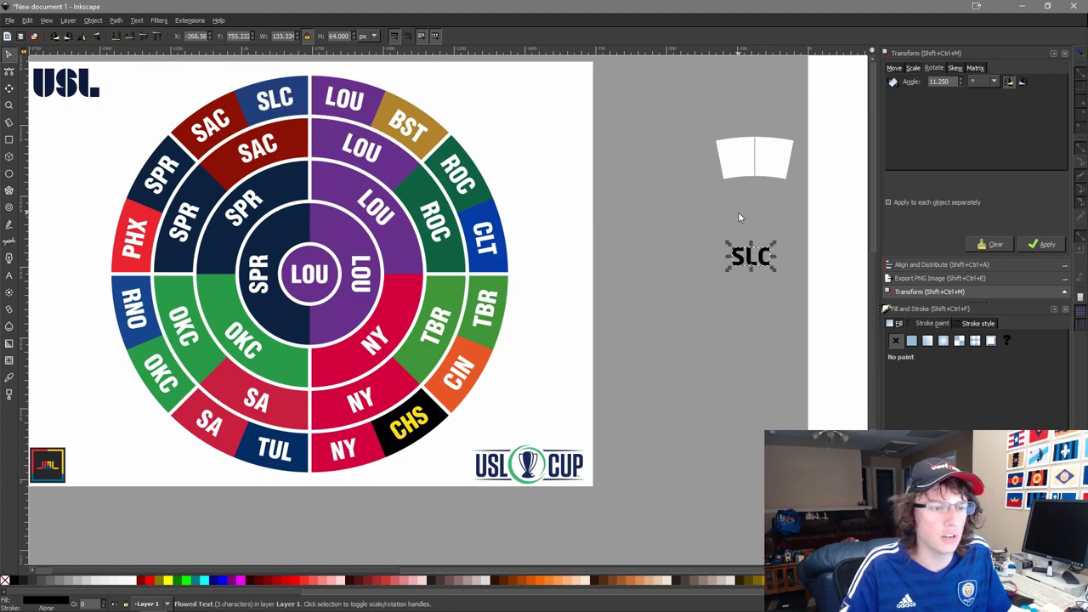
# Fill the white segment with the blue sampled from the SLC segment of the reference image.
pyautogui.click(761, 174)
pyautogui.press('d')
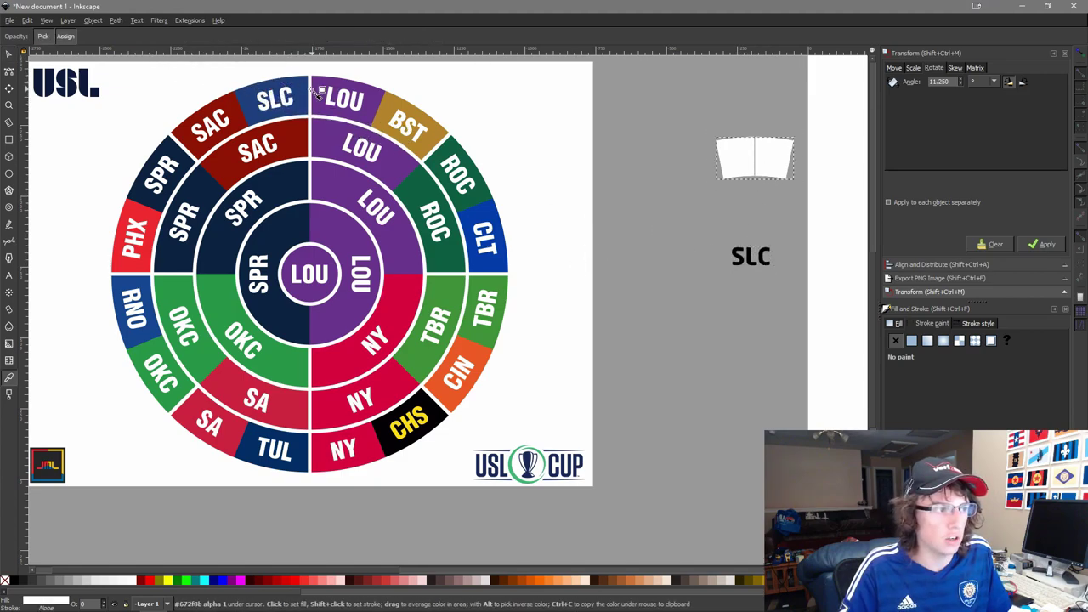
pyautogui.click(295, 88)
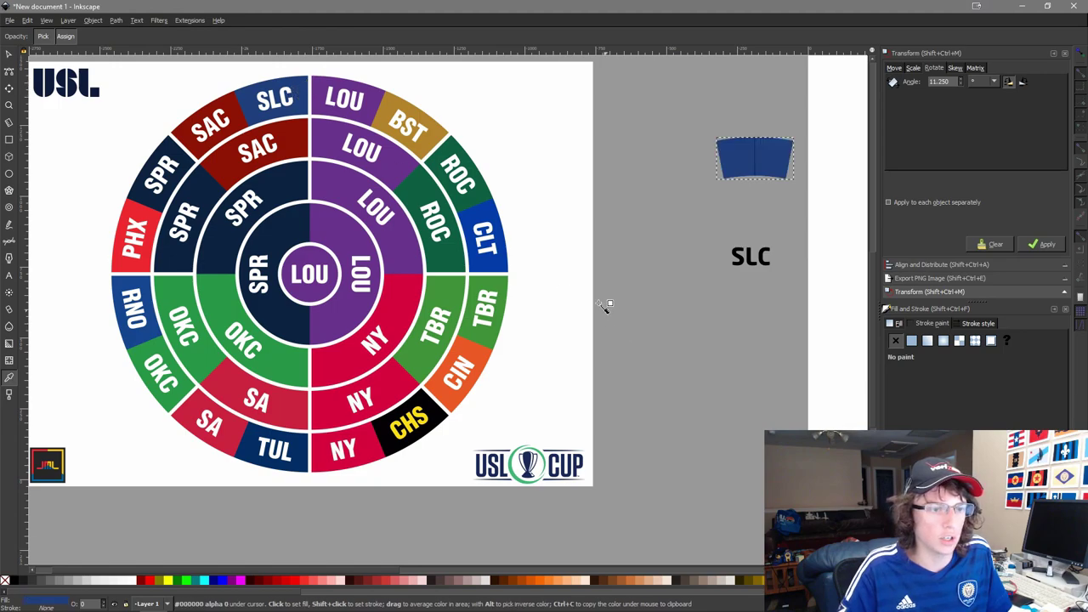
pyautogui.press('s')
# Centre the SLC text horizontally and vertically on the blue segment's black centre line.
pyautogui.moveTo(554, 121); pyautogui.dragTo(431, 143)
pyautogui.scroll(1, 514, 238)
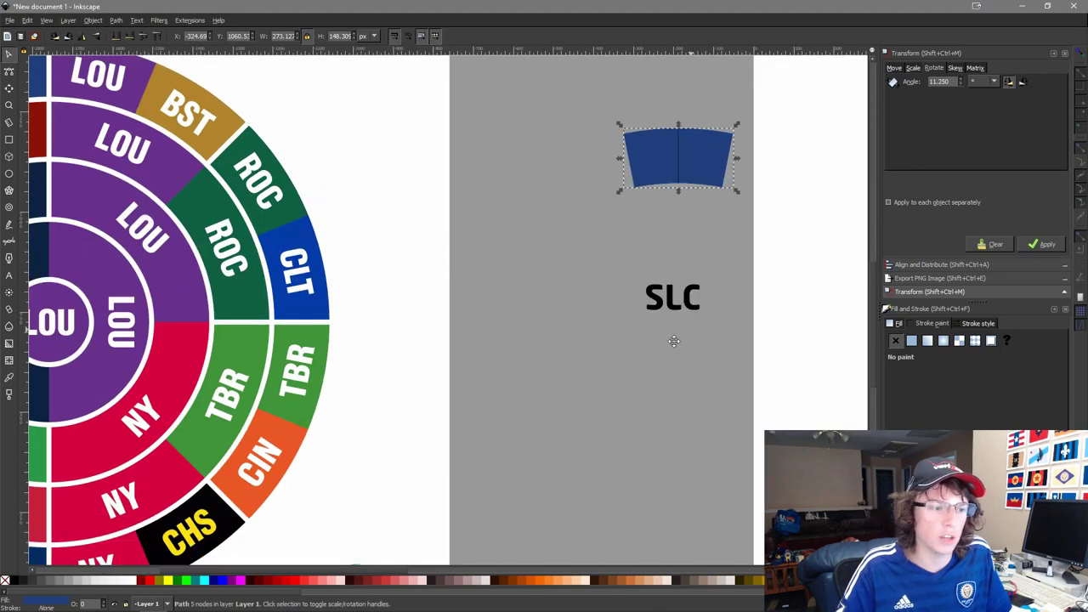
pyautogui.click(624, 381)
pyautogui.keyDown('shift'); pyautogui.click(610, 238); pyautogui.keyUp('shift')
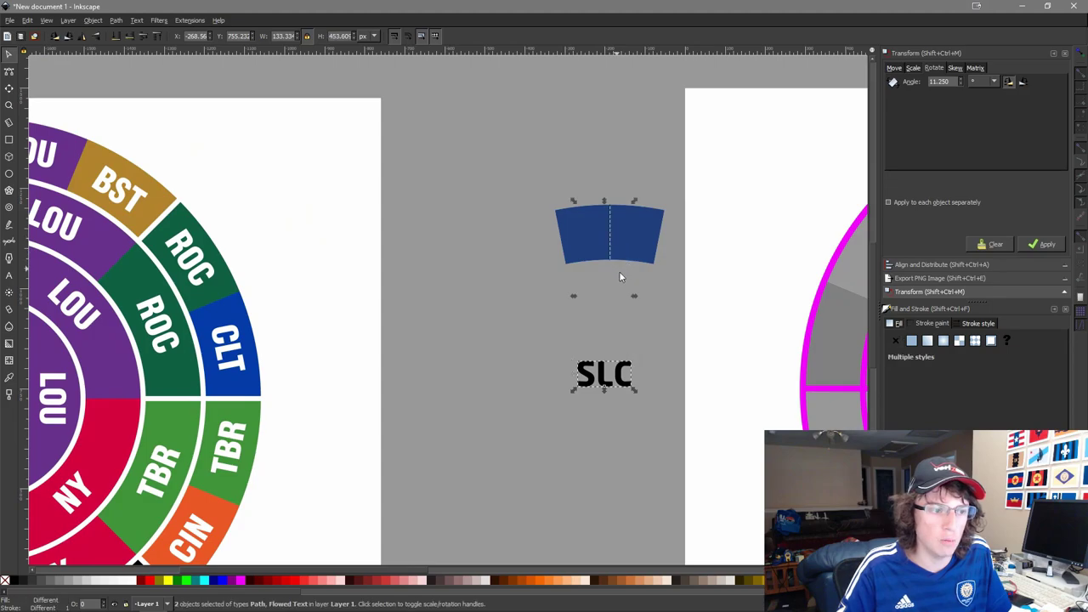
pyautogui.press('ctrl+alt+KP_5')
# Recolour the SLC text with white sampled from the page background.
pyautogui.click(661, 351)
pyautogui.scroll(2, 631, 272)
pyautogui.click(619, 202)
pyautogui.press('d')
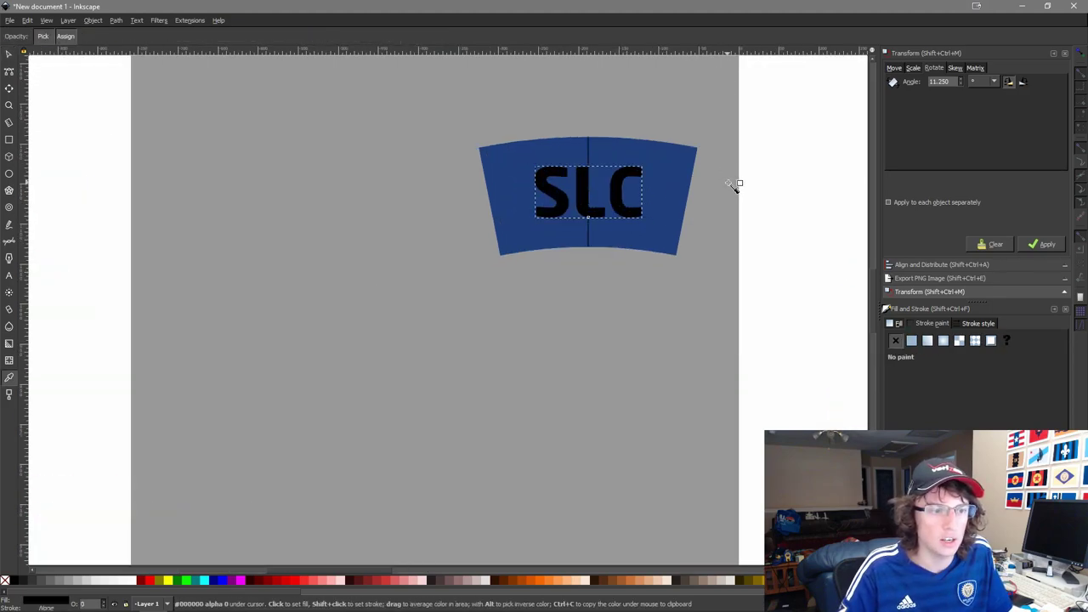
pyautogui.click(802, 207)
pyautogui.press('s')
pyautogui.click(650, 397)
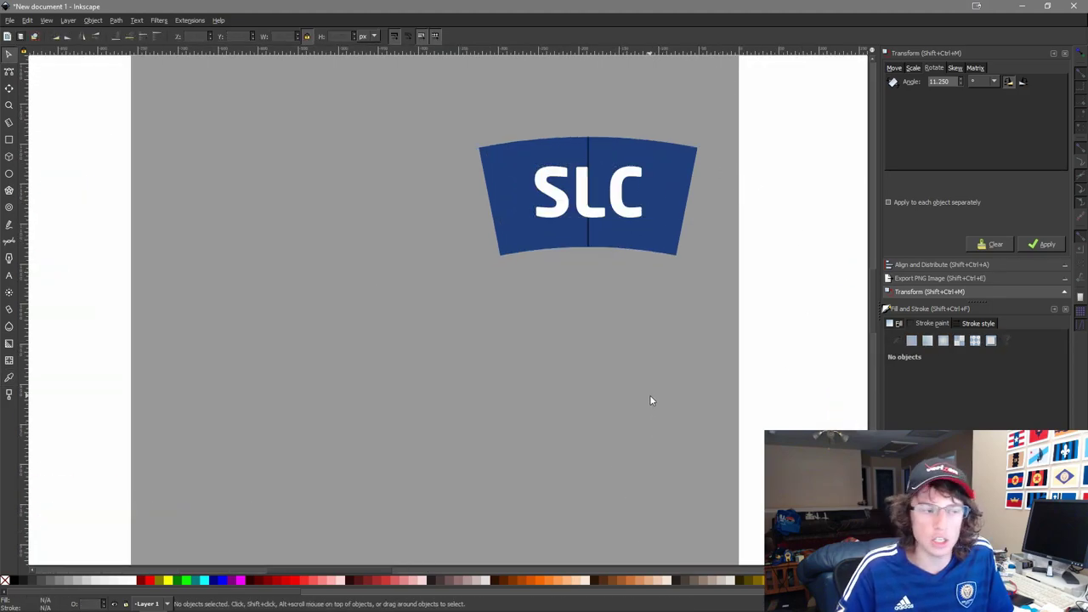
# Remove the black centre line and group the SLC text with the blue segment.
pyautogui.scroll(-3, 651, 398)
pyautogui.moveTo(652, 539); pyautogui.dragTo(601, 501)
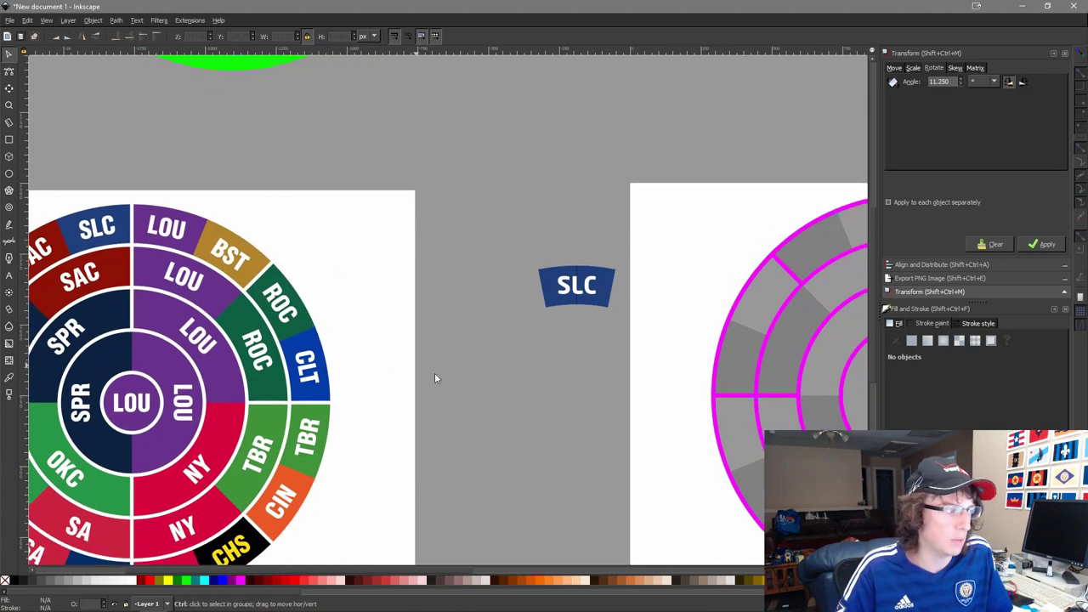
pyautogui.scroll(1, 490, 396)
pyautogui.scroll(1, 655, 324)
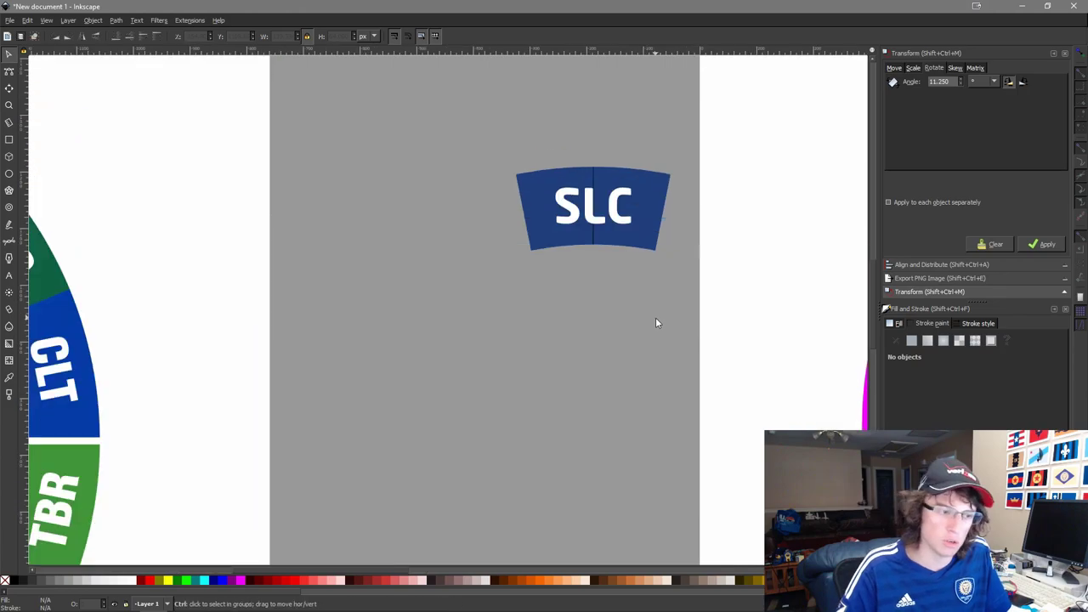
pyautogui.scroll(1, 651, 214)
pyautogui.scroll(2, 641, 247)
pyautogui.click(659, 287)
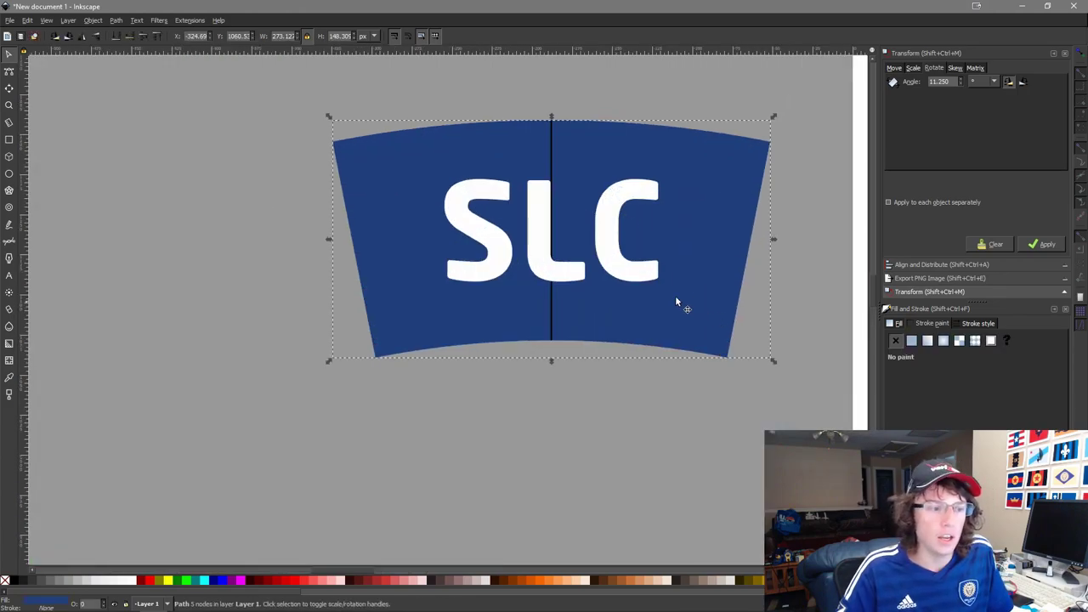
pyautogui.scroll(-5, 634, 262)
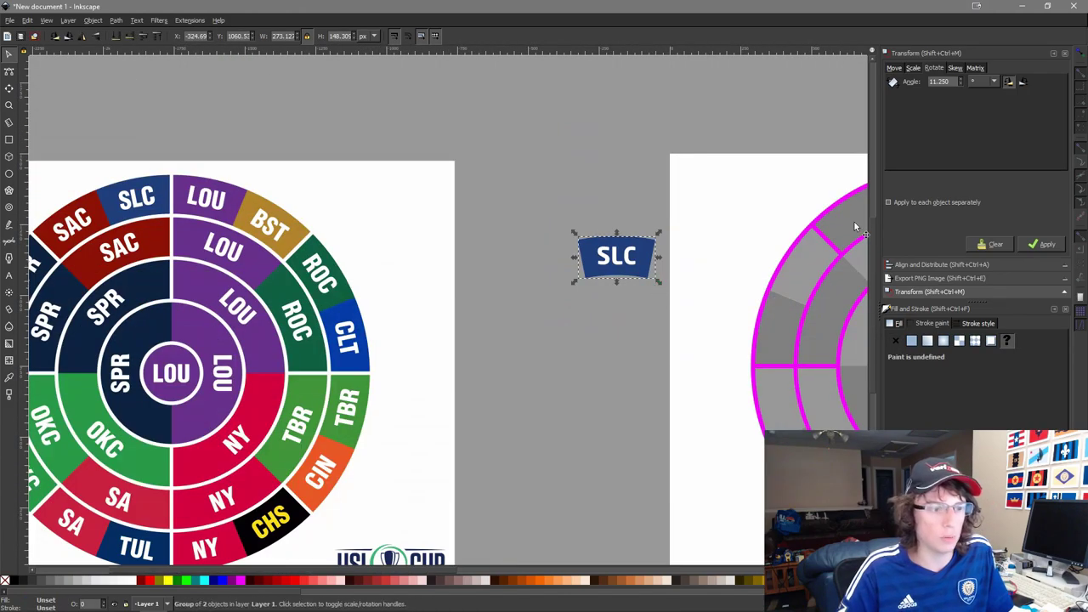
# Rotate the grouped SLC segment 11.25° counter-clockwise.
pyautogui.click(1045, 248)
pyautogui.moveTo(820, 286); pyautogui.dragTo(515, 357)
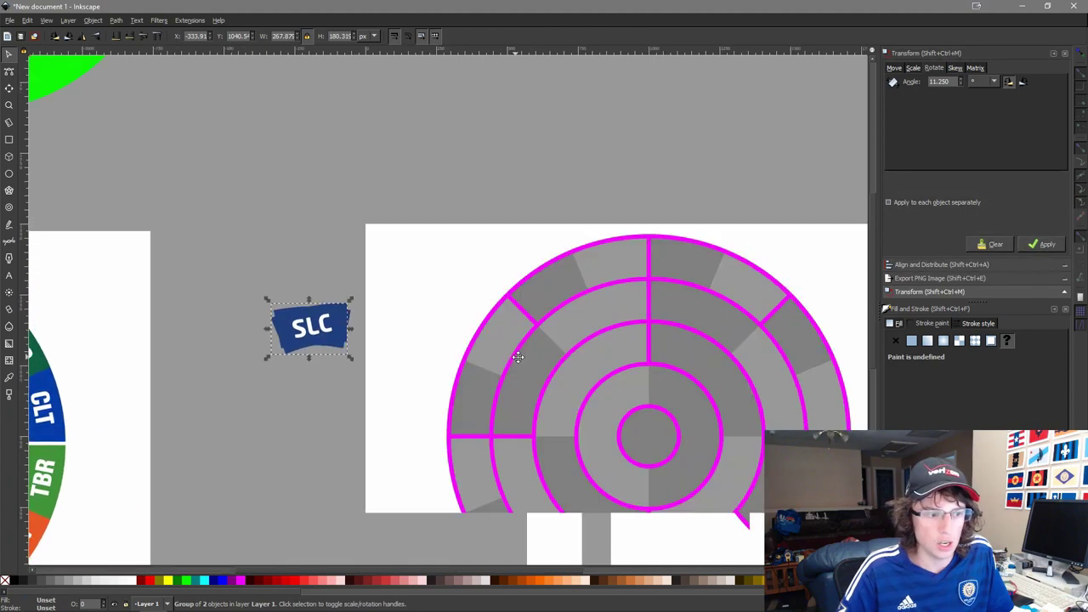
# Align the rotated SLC segment with its slot in the wheel's outer ring, just left of the vertical divider.
pyautogui.keyDown('shift'); pyautogui.click(643, 263); pyautogui.keyUp('shift')
pyautogui.hotkey('ctrl', 'alt', 'h')
pyautogui.hotkey('ctrl', 'alt', 't')
pyautogui.click(250, 415)
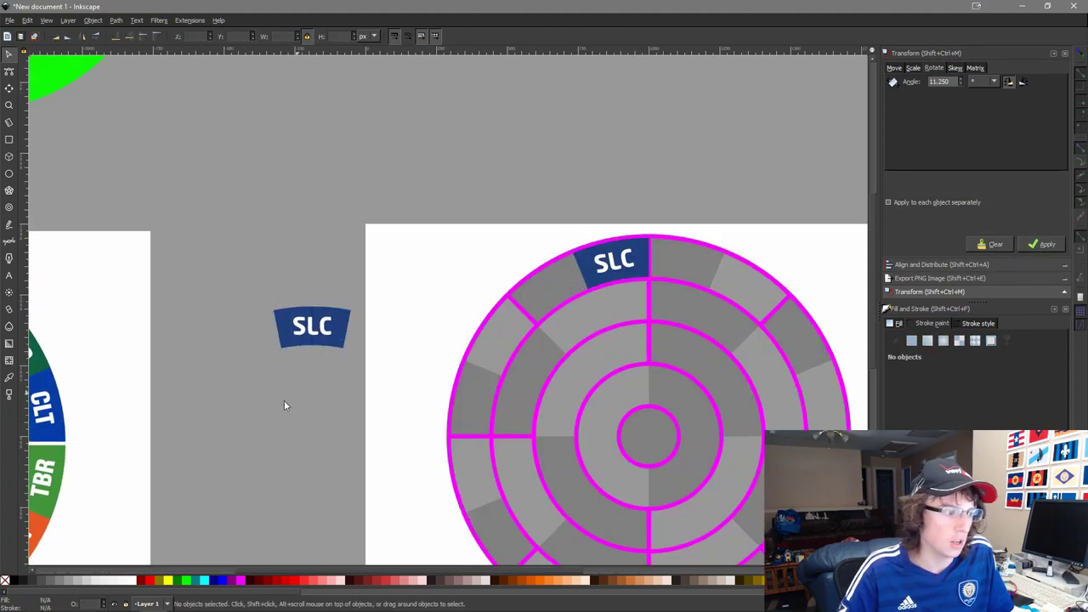
# Change the text on the leftover blue segment to SAC and centre it on the segment's centre line.
pyautogui.moveTo(257, 392); pyautogui.dragTo(584, 303)
pyautogui.doubleClick(668, 254)
pyautogui.doubleClick(660, 248)
pyautogui.write('SAC')
pyautogui.press('F1')
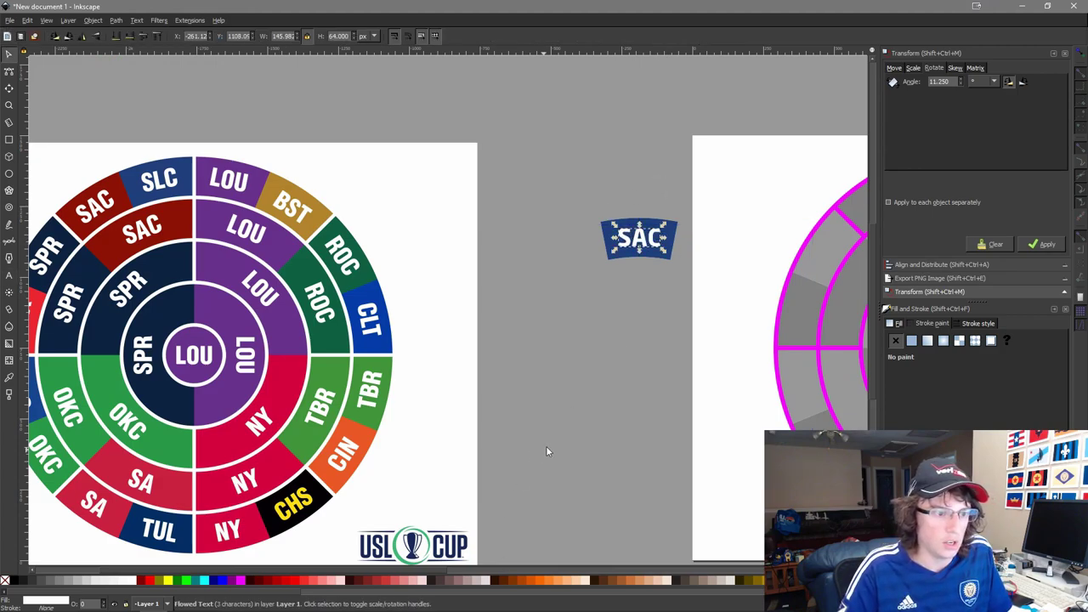
pyautogui.keyDown('shift'); pyautogui.click(646, 253); pyautogui.keyUp('shift')
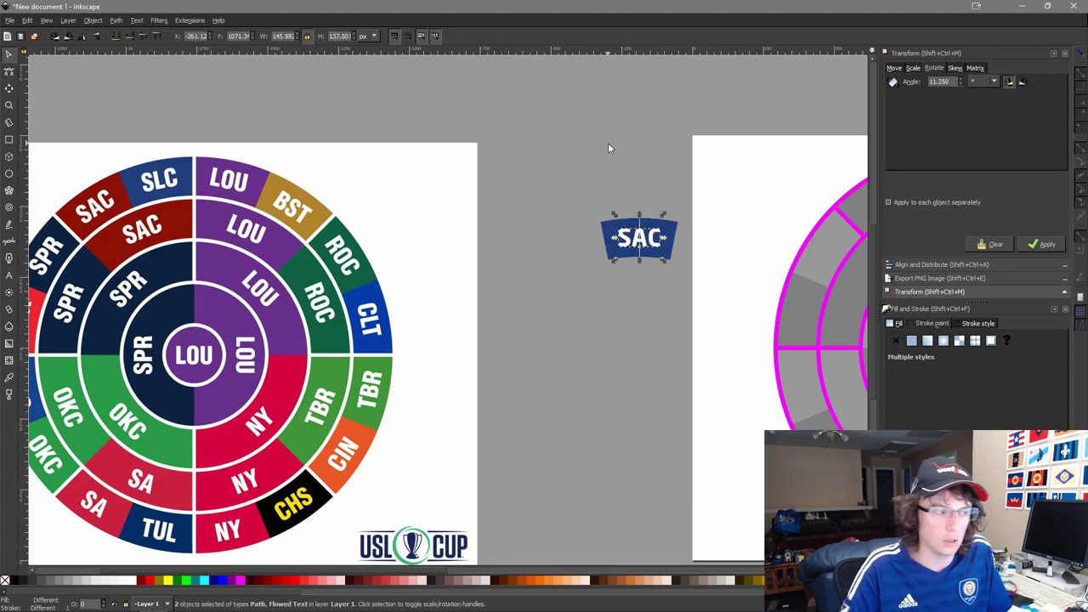
# Recolour the blue segment behind SAC with the dark red sampled from the reference wheel's SAC segment.
pyautogui.click(644, 221)
pyautogui.press('d')
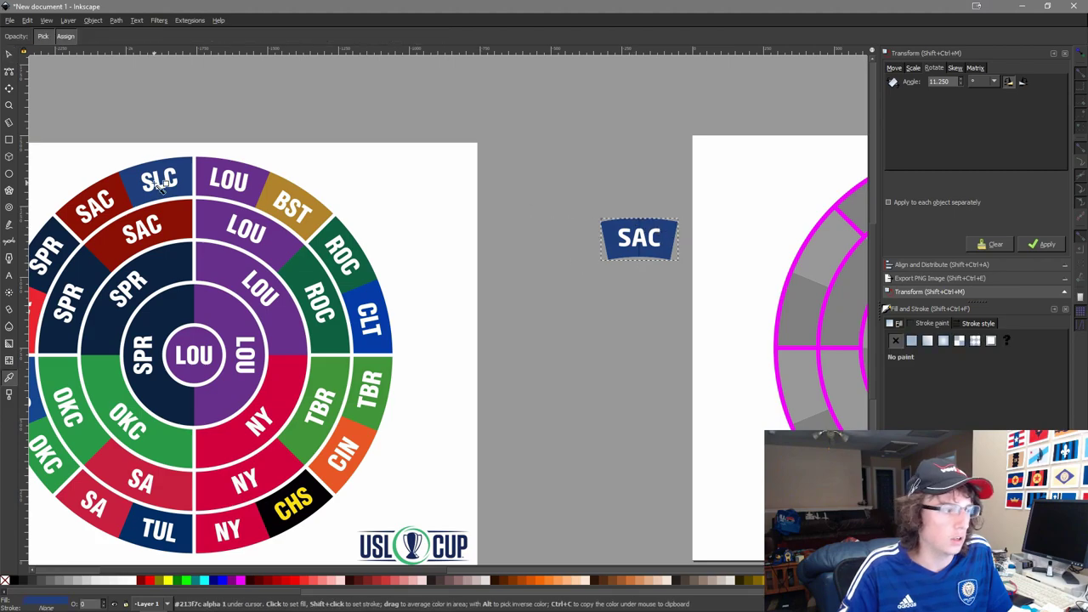
pyautogui.click(110, 181)
pyautogui.press('s')
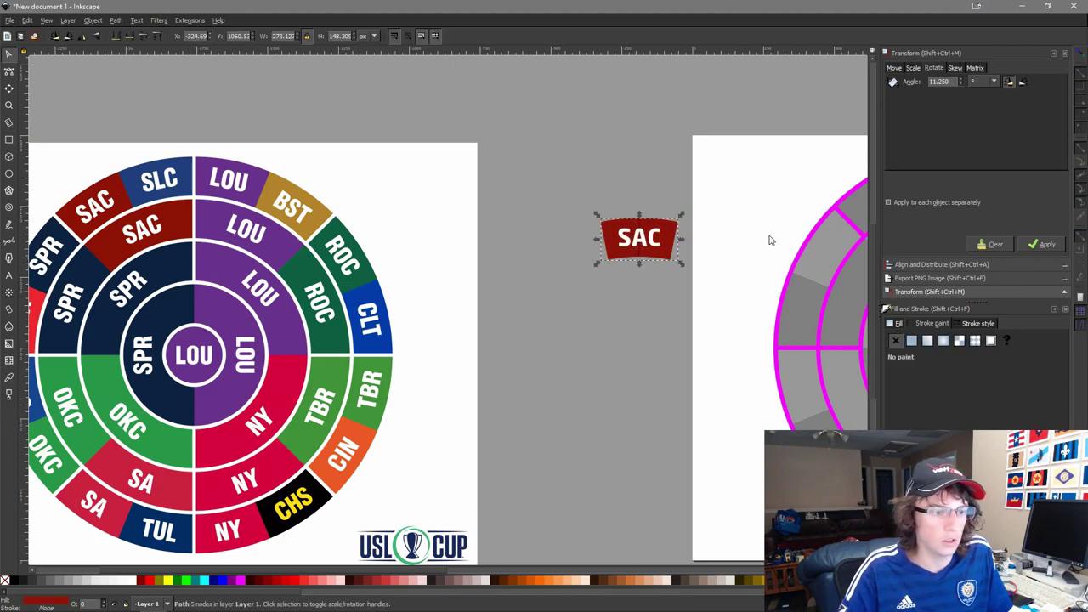
# Group a copy of the SAC text and dark red segment, and rotate it 33.75° counter-clockwise.
pyautogui.keyDown('ctrl'); pyautogui.scroll(5, 680, 196); pyautogui.keyUp('ctrl')
pyautogui.scroll(3, 596, 197)
pyautogui.keyDown('ctrl'); pyautogui.scroll(-1, 576, 174); pyautogui.keyUp('ctrl')
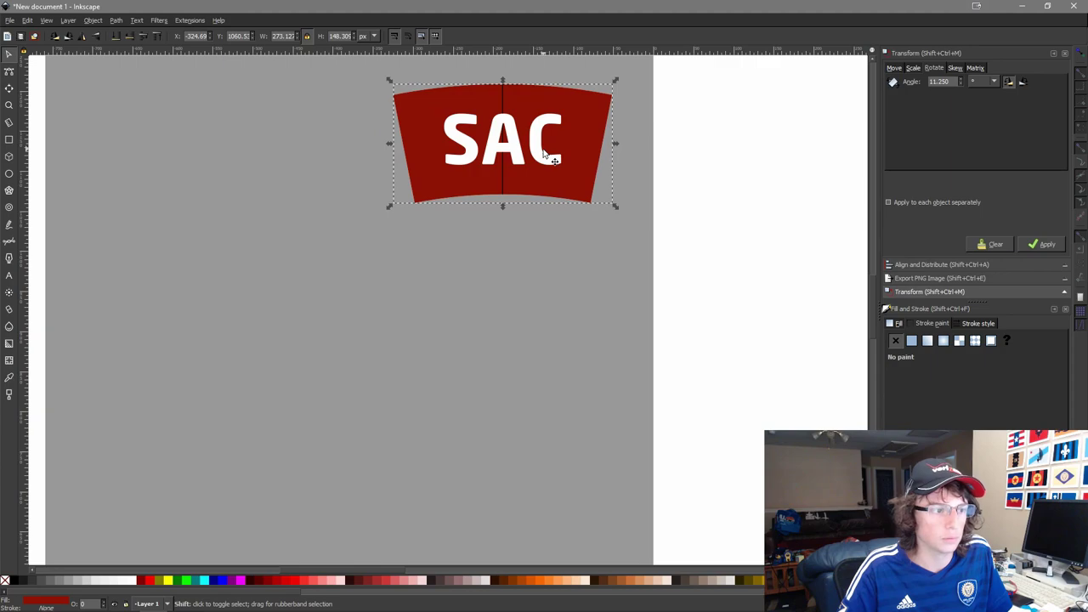
pyautogui.keyDown('shift'); pyautogui.click(544, 150); pyautogui.keyUp('shift')
pyautogui.hotkey('ctrl', 'g')
pyautogui.keyDown('ctrl'); pyautogui.scroll(-4, 557, 234); pyautogui.keyUp('ctrl')
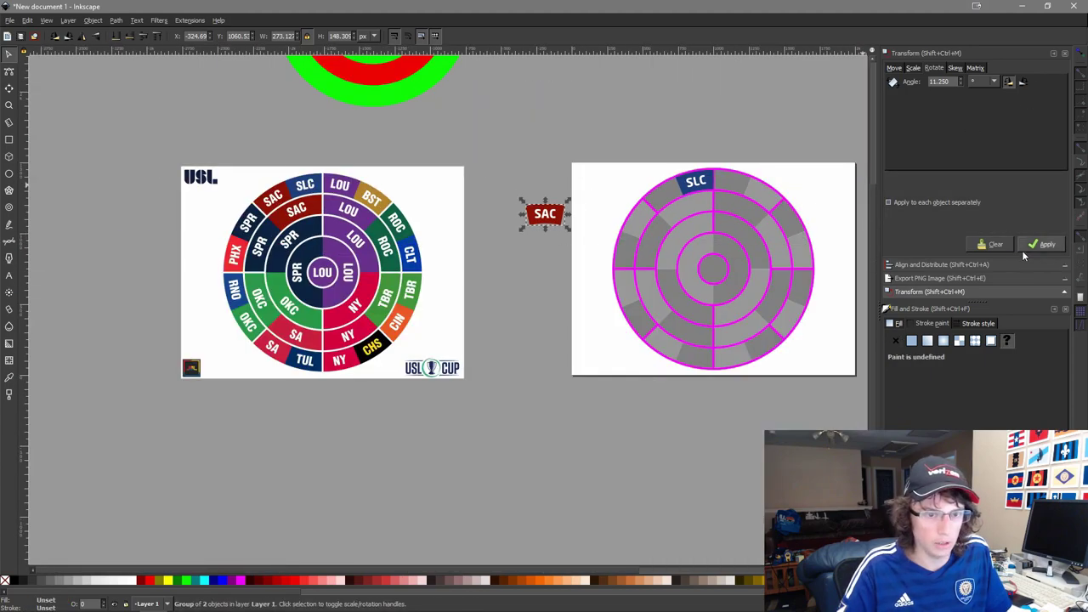
pyautogui.click(1045, 245)
pyautogui.click(1044, 245)
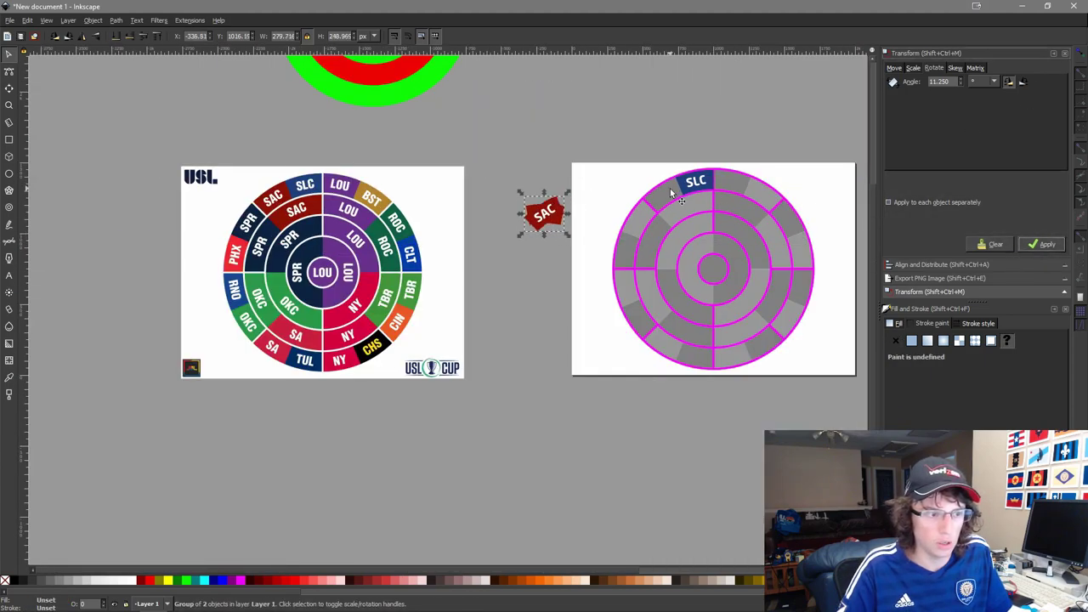
# Align the rotated SAC segment with the outer-ring slot beside SLC.
pyautogui.hotkey('ctrl', 'c')
pyautogui.hotkey('ctrl', 'v')
pyautogui.click(568, 333)
# Change the text on the leftover dark red segment to SPR and centre it on the segment's centre line.
pyautogui.keyDown('ctrl'); pyautogui.scroll(2, 506, 238); pyautogui.keyUp('ctrl')
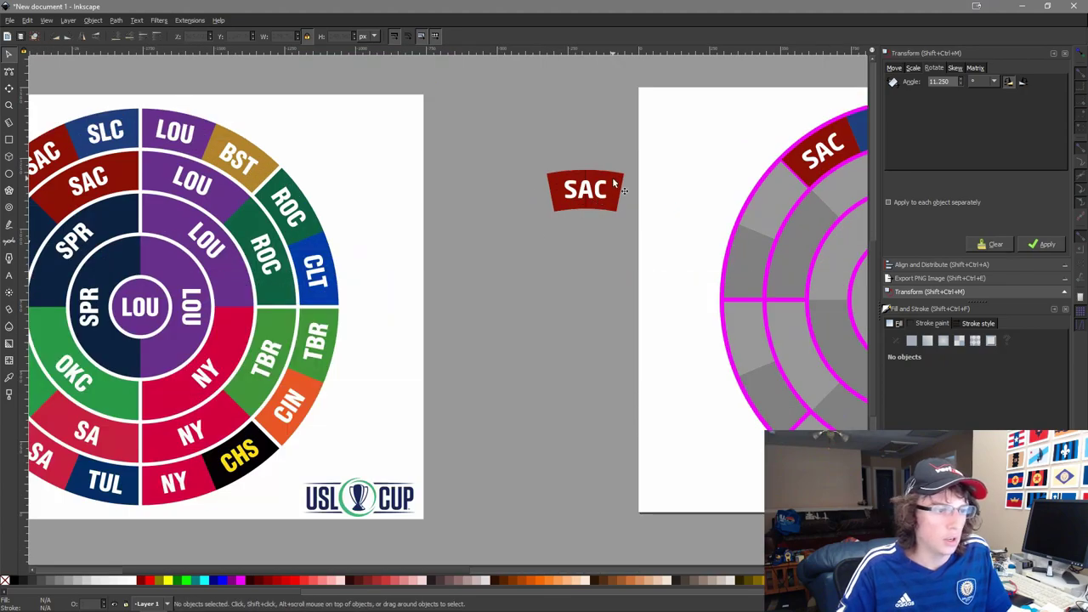
pyautogui.press('t')
pyautogui.moveTo(413, 177); pyautogui.dragTo(758, 451)
pyautogui.write('SPRE')
pyautogui.press('BackSpace')
pyautogui.press('F1')
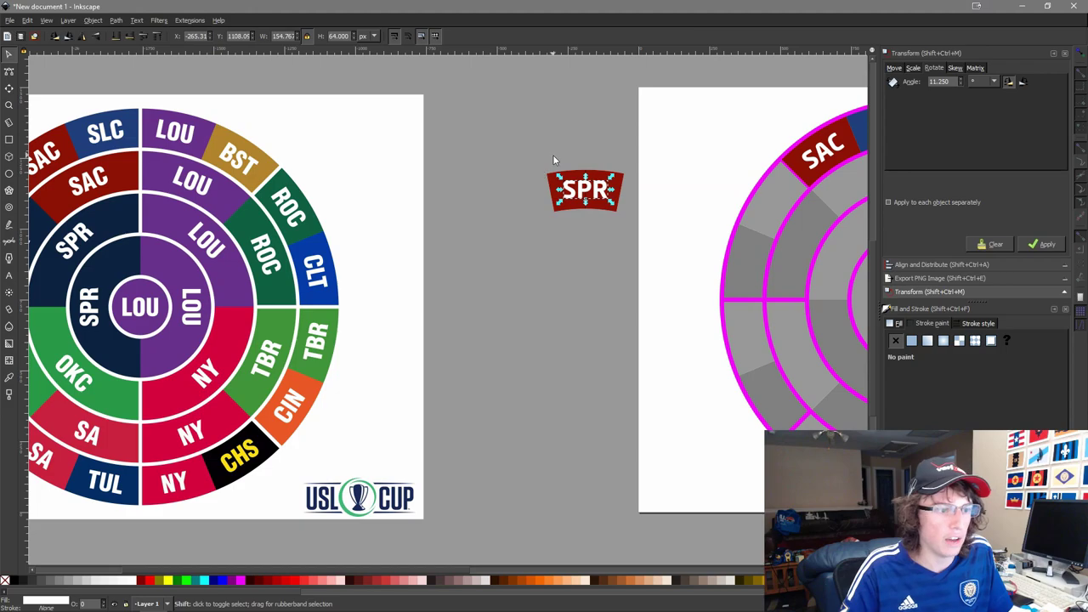
pyautogui.keyDown('shift'); pyautogui.click(589, 175); pyautogui.keyUp('shift')
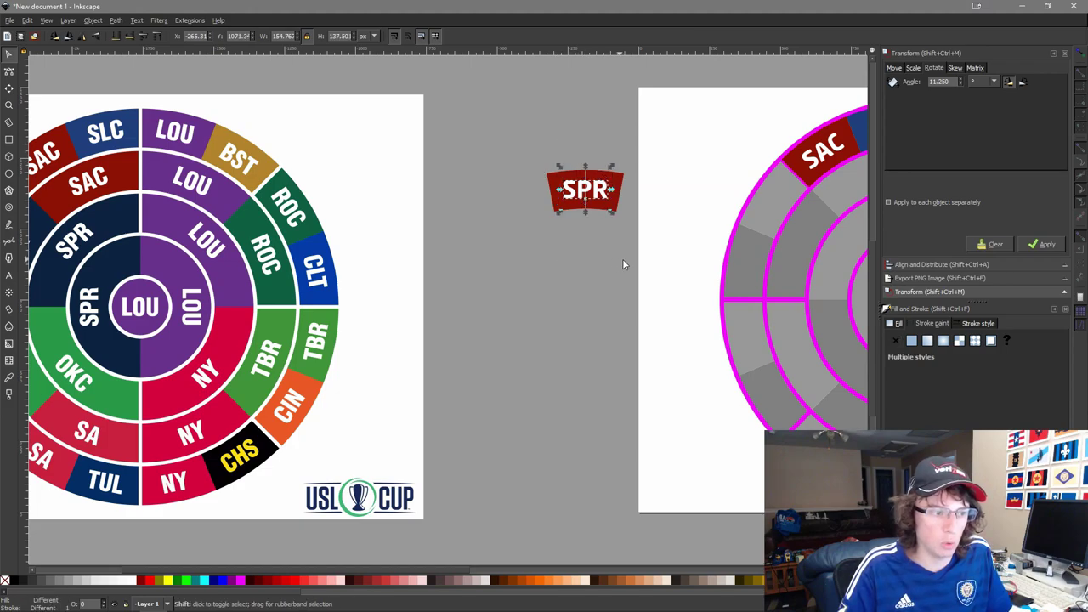
pyautogui.click(527, 238)
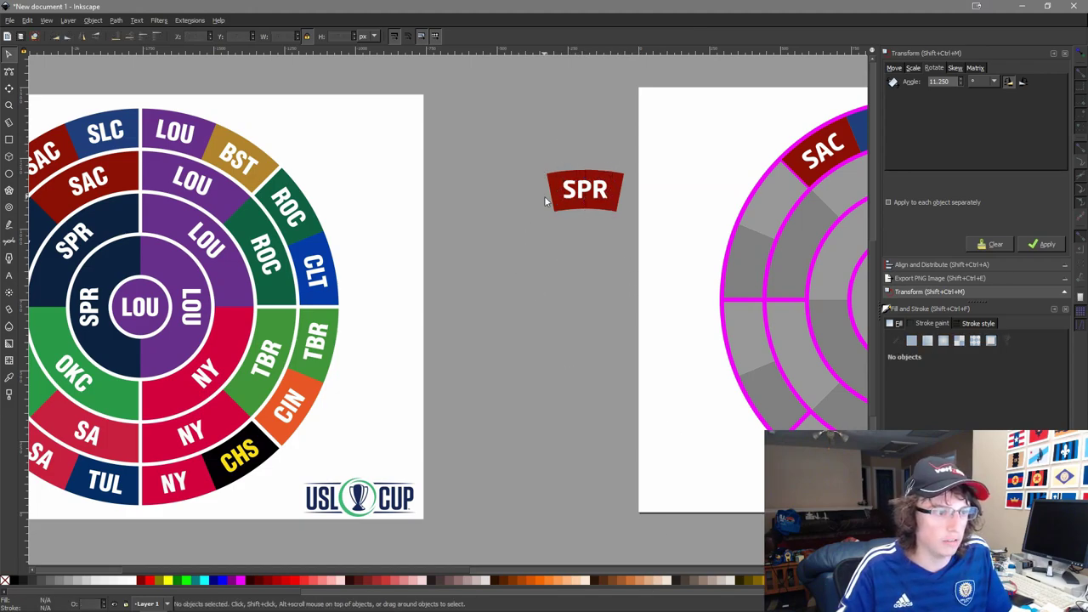
# Recolour the segment behind SPR with the navy sampled from the reference wheel's SPR segment.
pyautogui.click(560, 211)
pyautogui.press('F7')
pyautogui.click(103, 208)
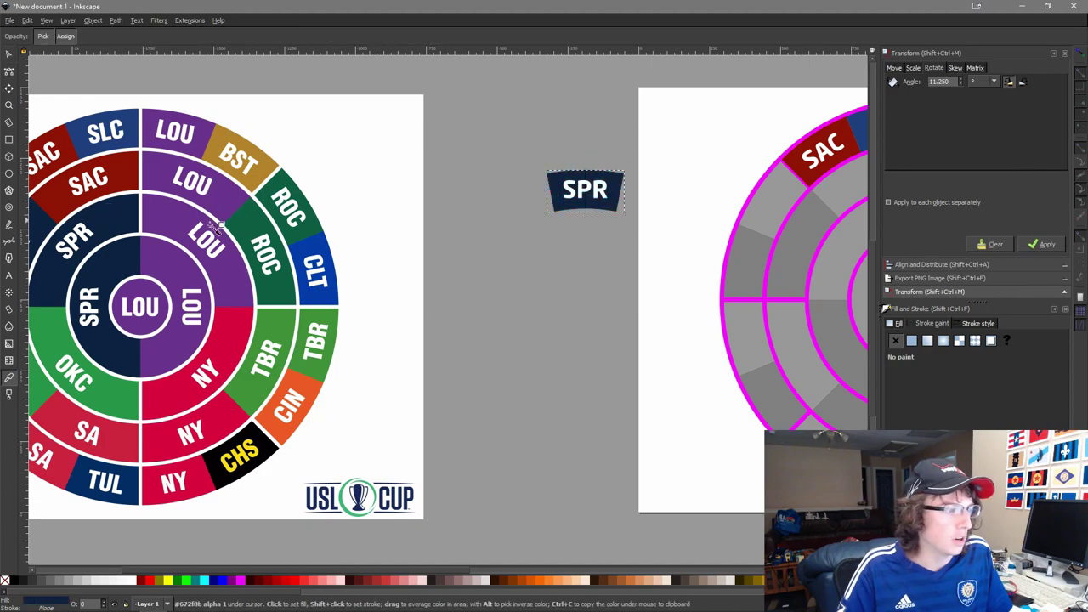
pyautogui.press('F1')
# Group a copy of the SPR text and navy segment, and rotate it 56.25° counter-clockwise.
pyautogui.scroll(1, 612, 170)
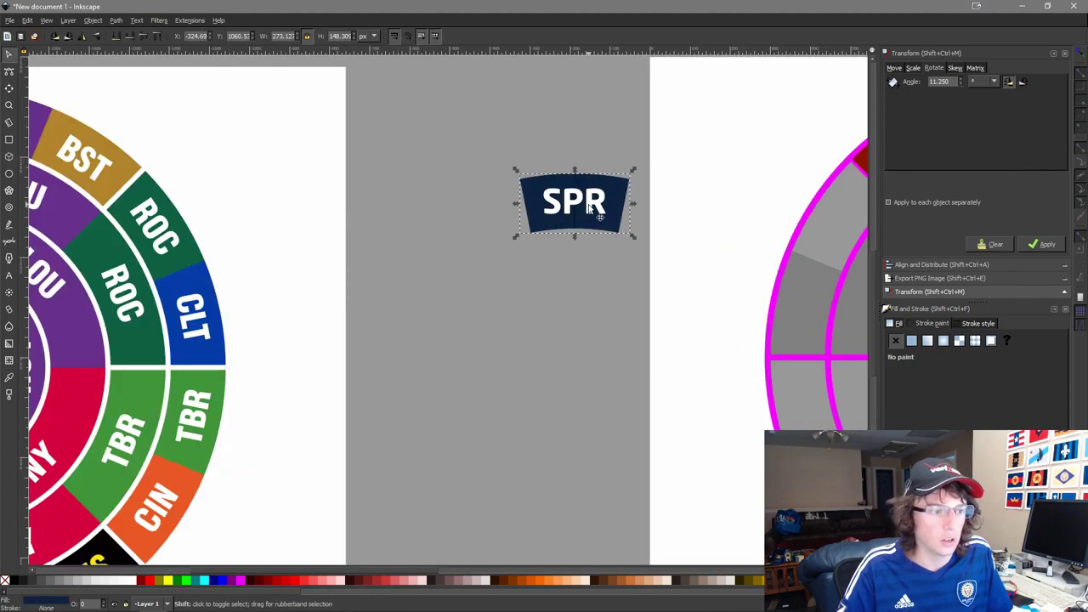
pyautogui.hotkey('ctrl', 'g')
pyautogui.click(1044, 246)
pyautogui.click(1045, 247)
pyautogui.click(1034, 264)
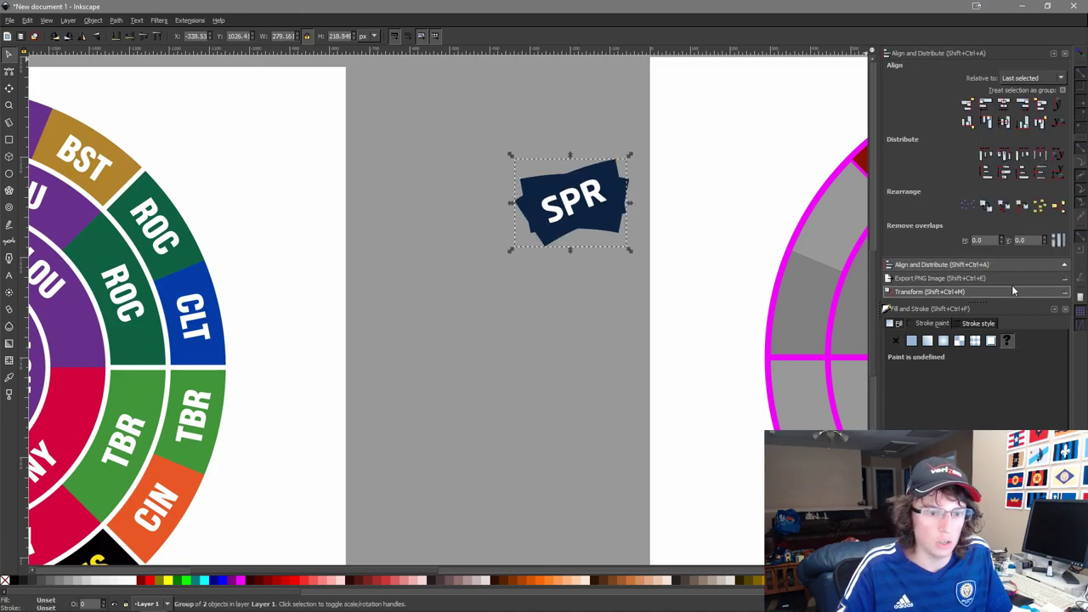
pyautogui.click(1012, 292)
pyautogui.click(1044, 245)
pyautogui.click(1045, 245)
pyautogui.click(1045, 244)
# Align the rotated SPR segment with the outer-ring slot beside SAC.
pyautogui.keyDown('shift'); pyautogui.click(845, 222); pyautogui.keyUp('shift')
pyautogui.hotkey('ctrl', 'alt', 'h')
pyautogui.hotkey('ctrl', 'alt', 't')
pyautogui.click(582, 341)
# Change the text on the leftover navy segment to PHX and centre it on the segment's centre line.
pyautogui.moveTo(488, 305); pyautogui.dragTo(744, 244)
pyautogui.hscroll(6, 744, 244)
pyautogui.scroll(3, 594, 244)
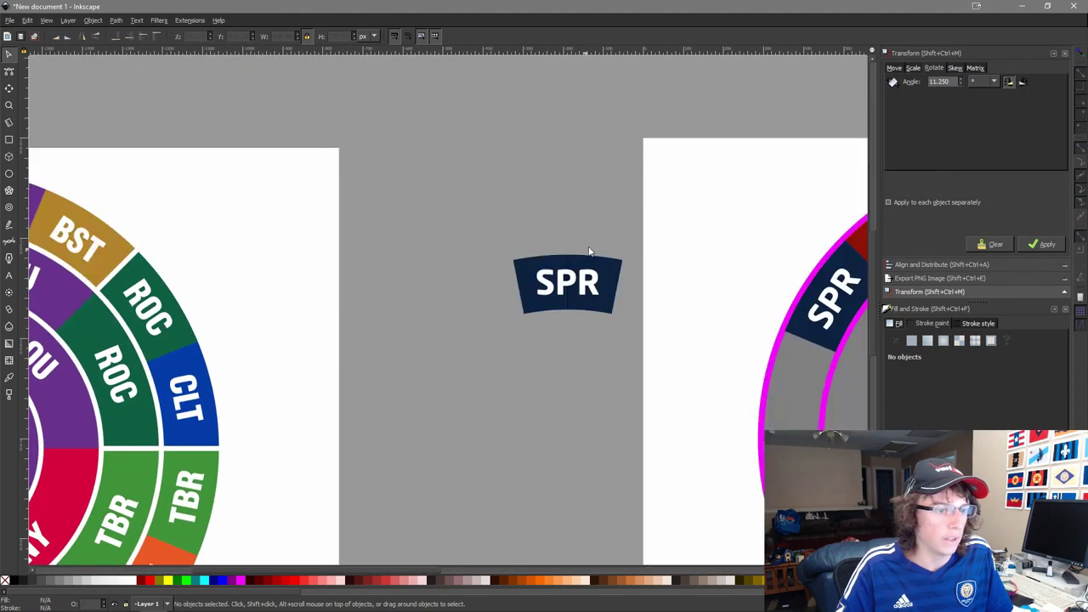
pyautogui.doubleClick(595, 286)
pyautogui.doubleClick(596, 286)
pyautogui.hotkey('ctrl', 'a')
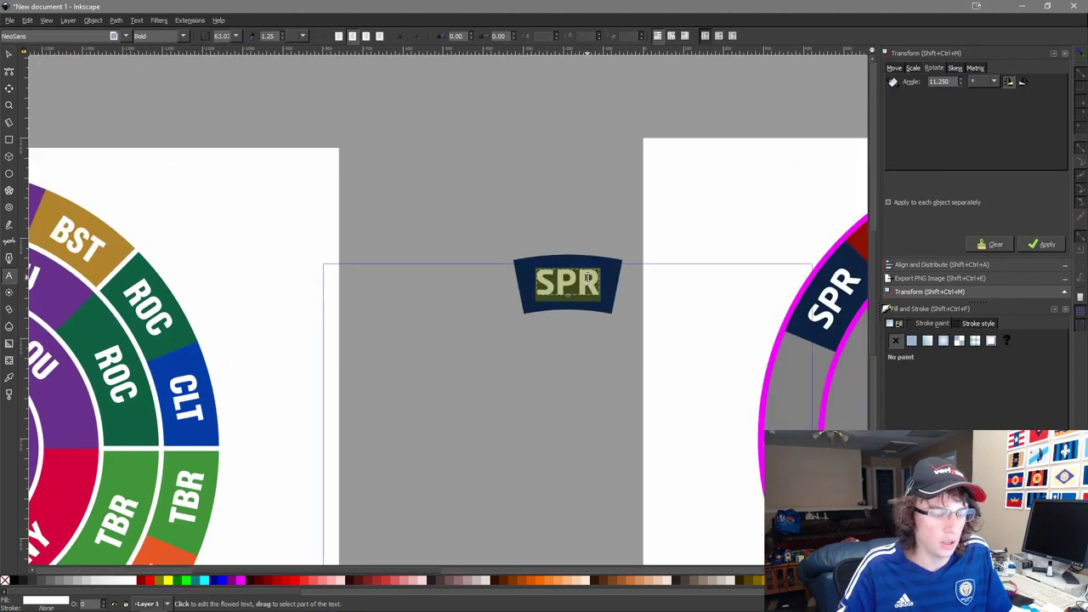
pyautogui.scroll(-4, 344, 281)
pyautogui.scroll(5, 454, 306)
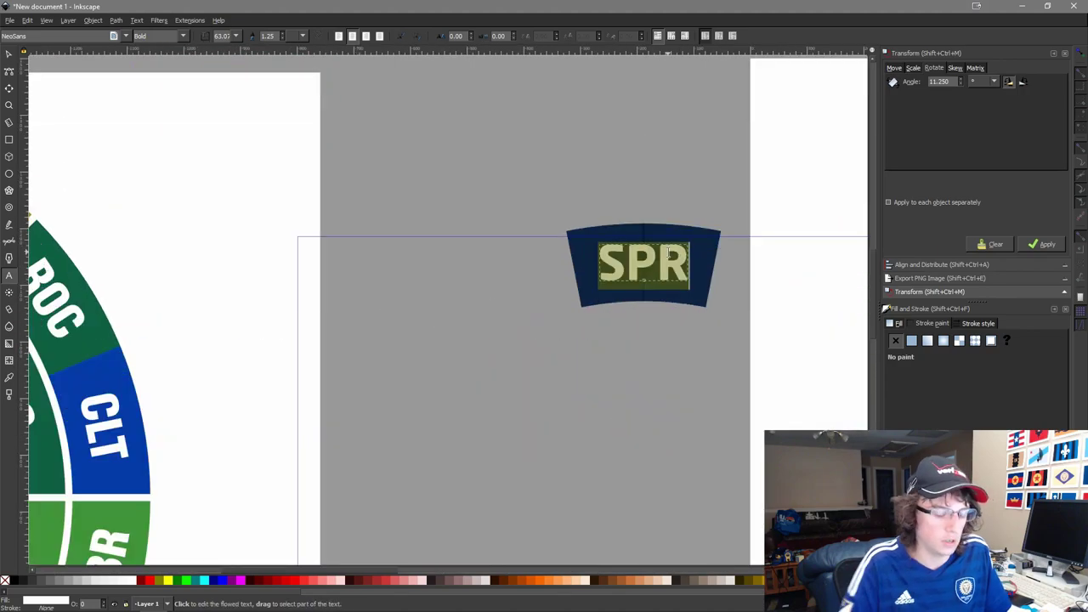
pyautogui.write('PHX')
pyautogui.press('F1')
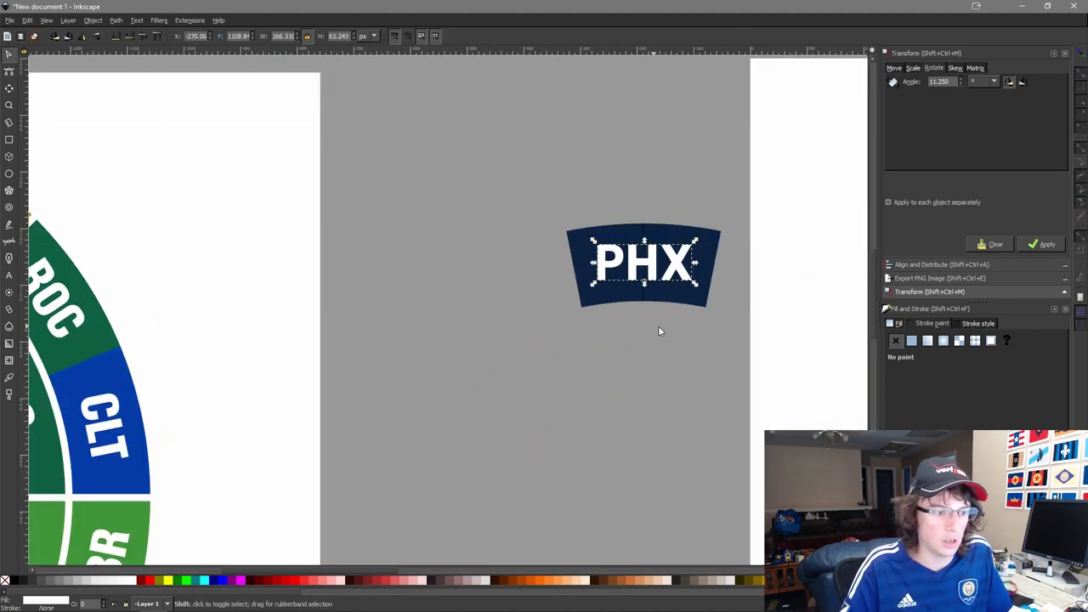
pyautogui.moveTo(668, 324); pyautogui.dragTo(640, 176)
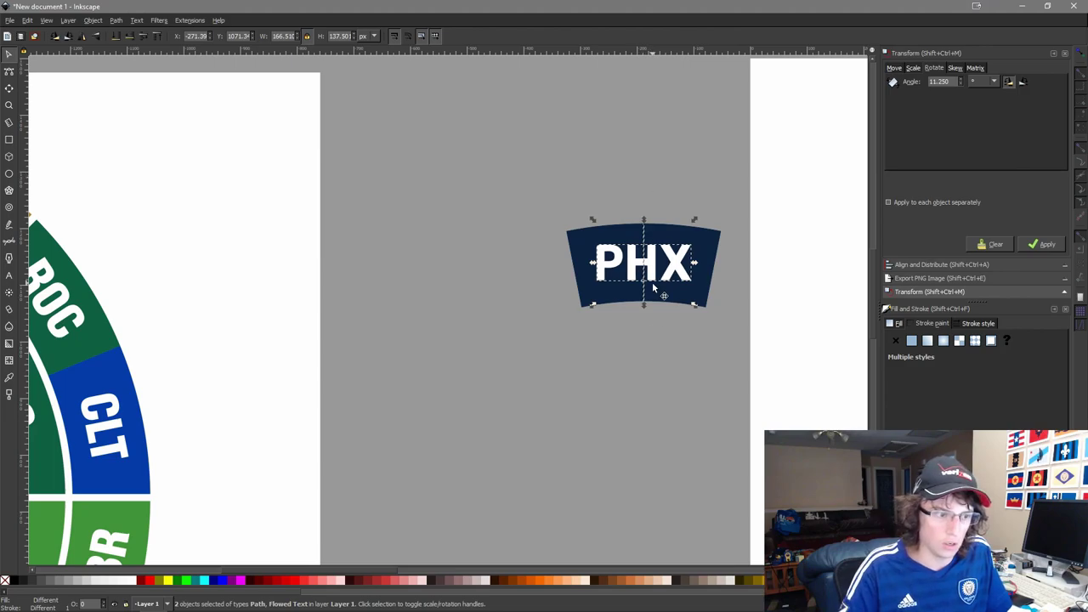
pyautogui.scroll(-5, 476, 343)
pyautogui.scroll(2, 340, 340)
pyautogui.press('F7')
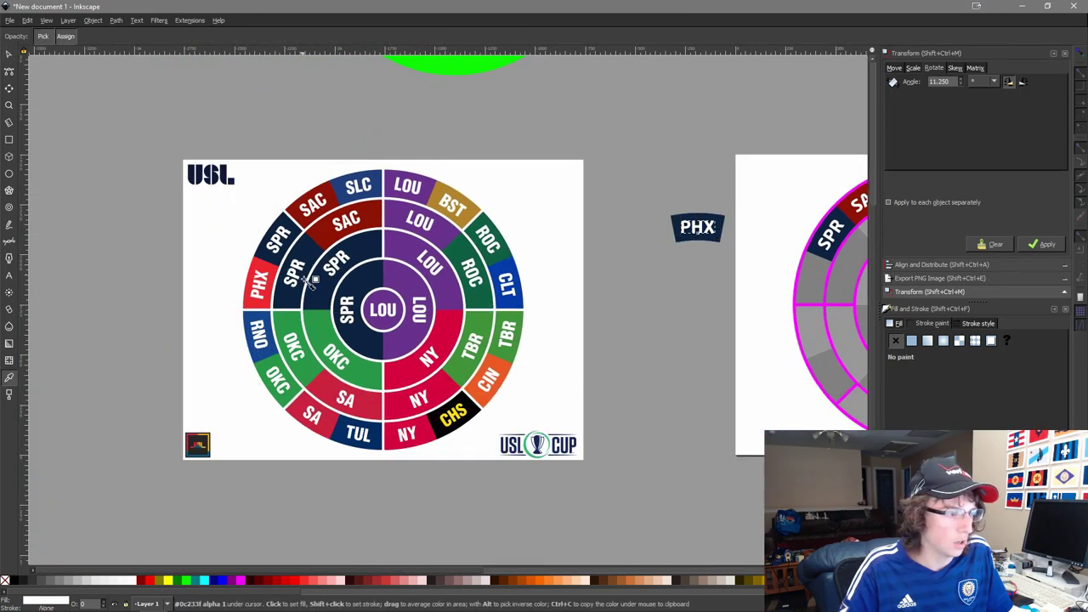
pyautogui.scroll(3, 289, 303)
pyautogui.click(213, 286)
pyautogui.scroll(-4, 364, 320)
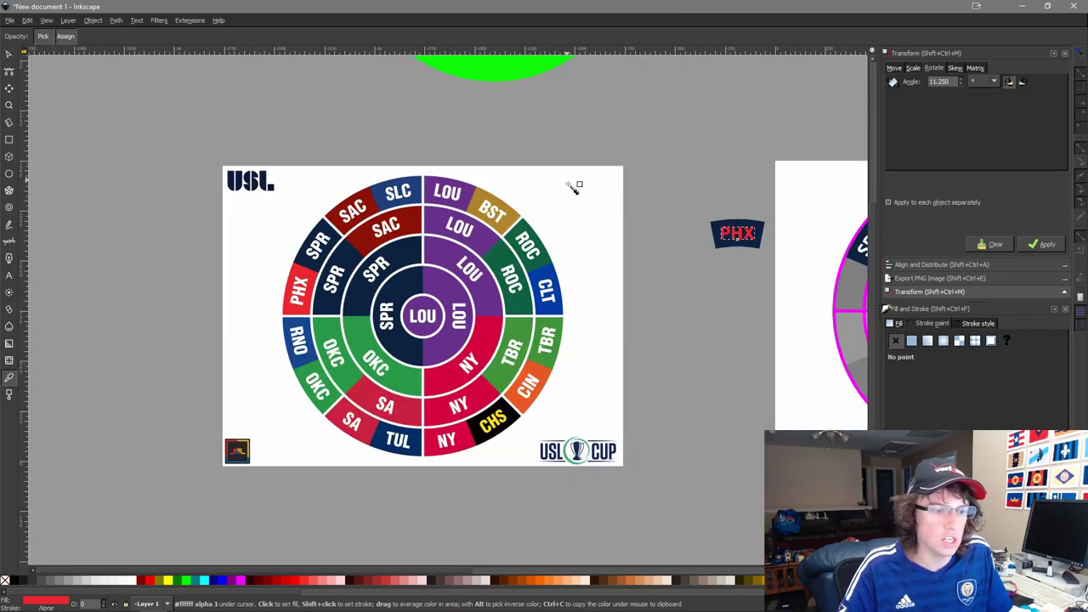
pyautogui.click(801, 273)
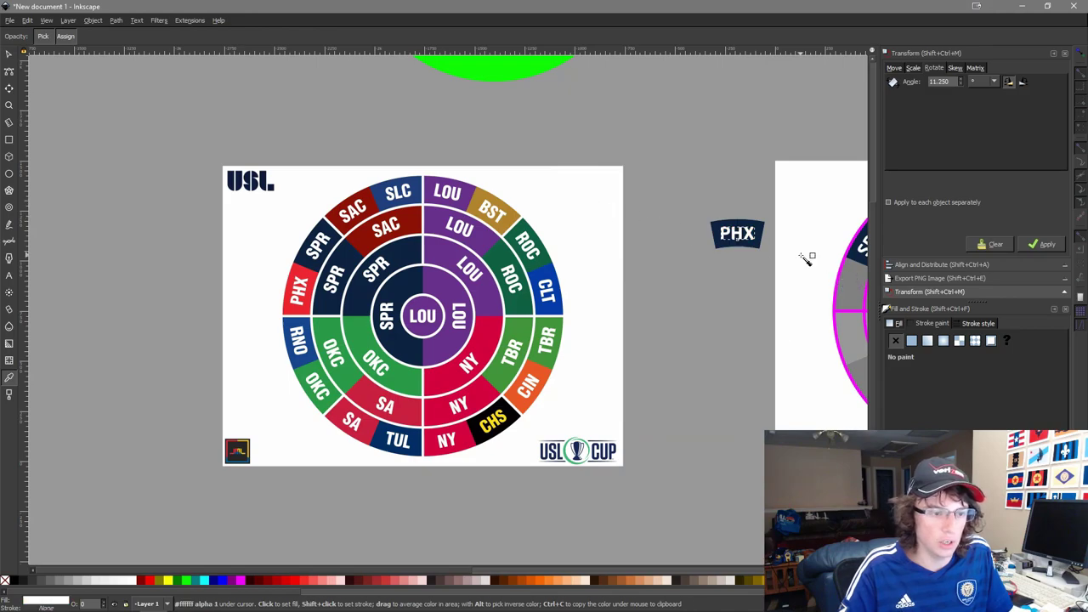
# Recolour the navy segment behind PHX with the bright red sampled from the reference wheel's PHX segment.
pyautogui.press('s')
pyautogui.moveTo(764, 273); pyautogui.dragTo(452, 248)
pyautogui.scroll(3, 478, 198)
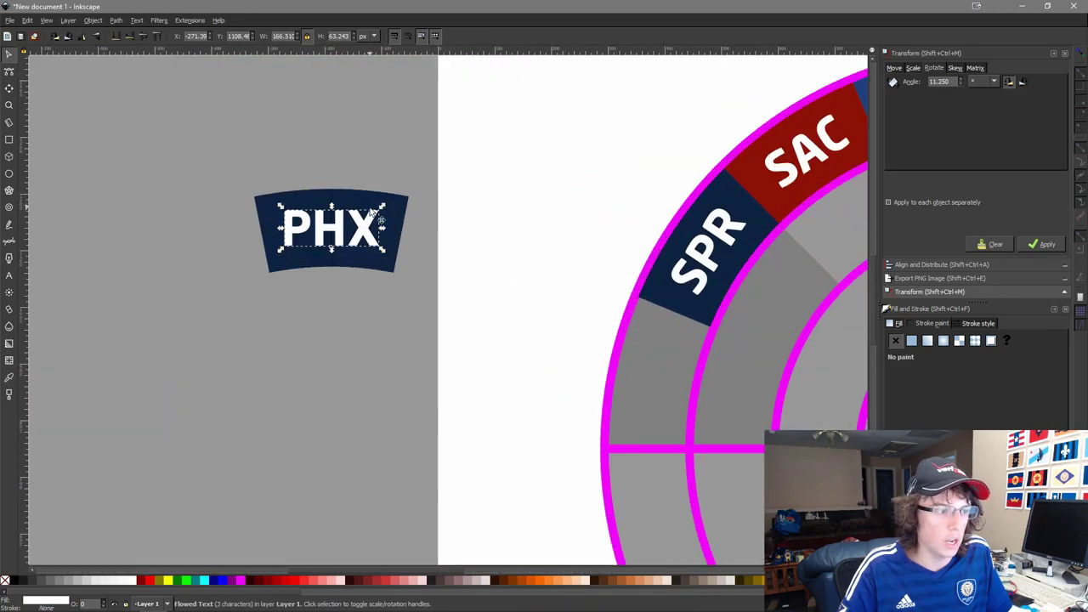
pyautogui.click(373, 203)
pyautogui.press('d')
pyautogui.scroll(-5, 172, 291)
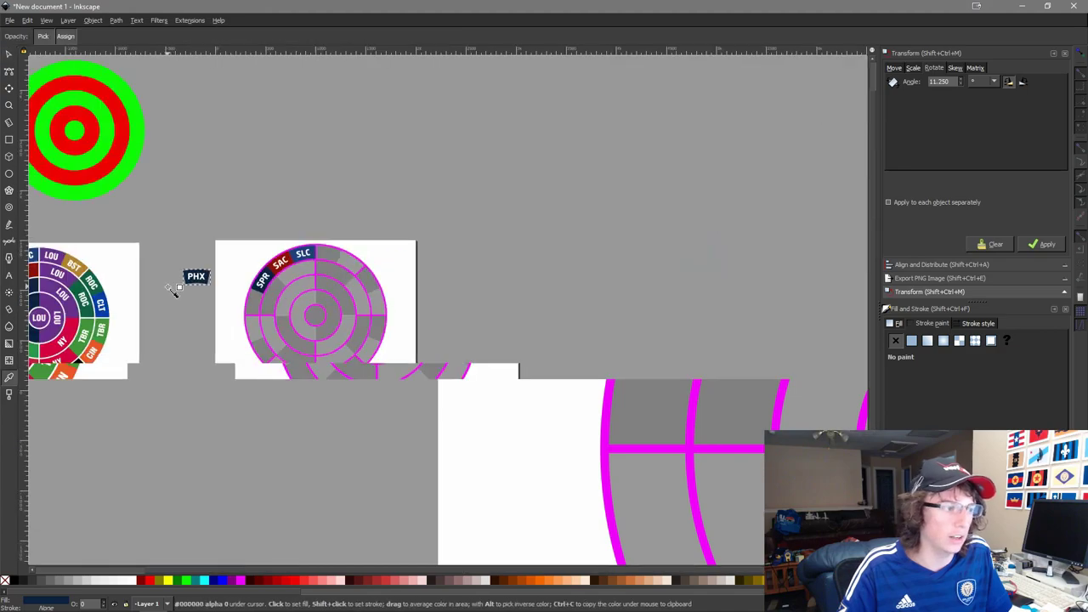
pyautogui.moveTo(172, 292); pyautogui.dragTo(476, 293)
pyautogui.scroll(4, 257, 317)
pyautogui.scroll(1, 432, 262)
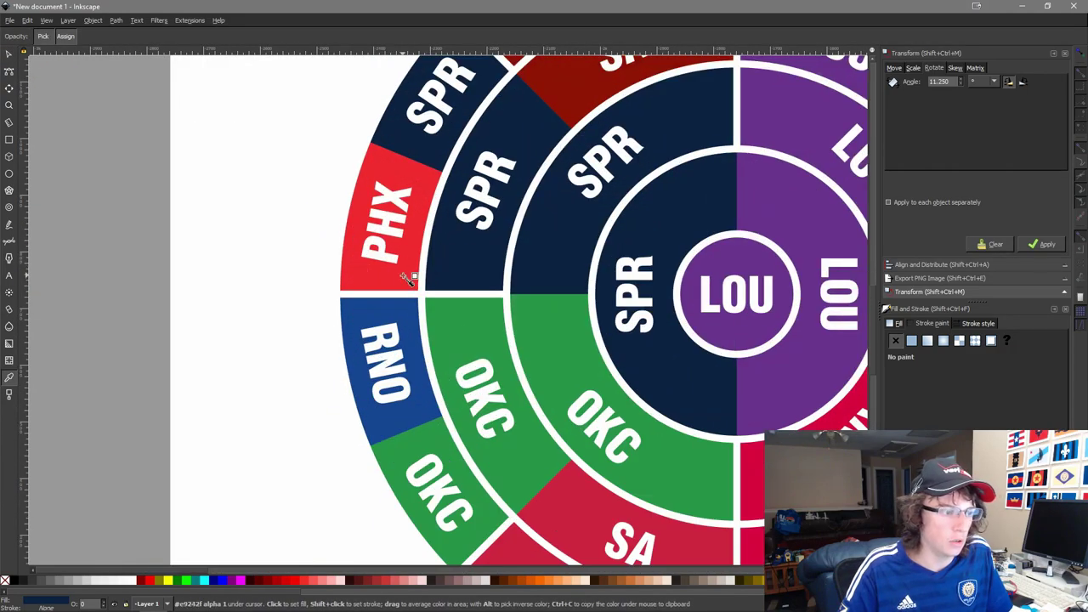
pyautogui.click(407, 273)
pyautogui.scroll(-4, 411, 278)
pyautogui.press('s')
pyautogui.scroll(4, 799, 216)
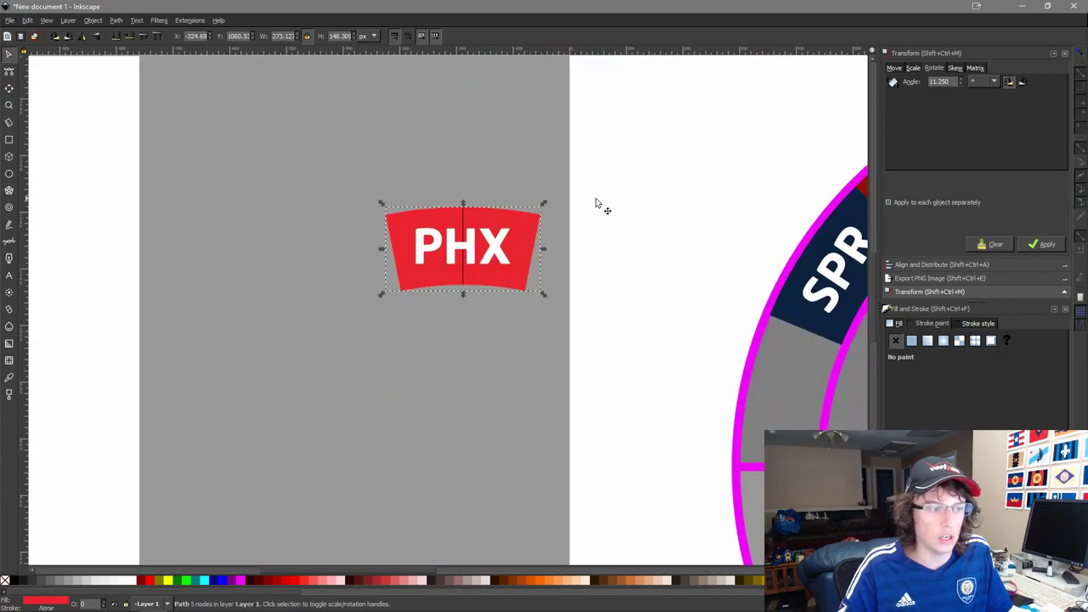
# Move the PHX text slightly lower within the red segment and select the text together with the segment.
pyautogui.moveTo(495, 376); pyautogui.dragTo(394, 128)
pyautogui.press('Up')
pyautogui.click(491, 253)
pyautogui.keyDown('shift'); pyautogui.click(511, 211); pyautogui.keyUp('shift')
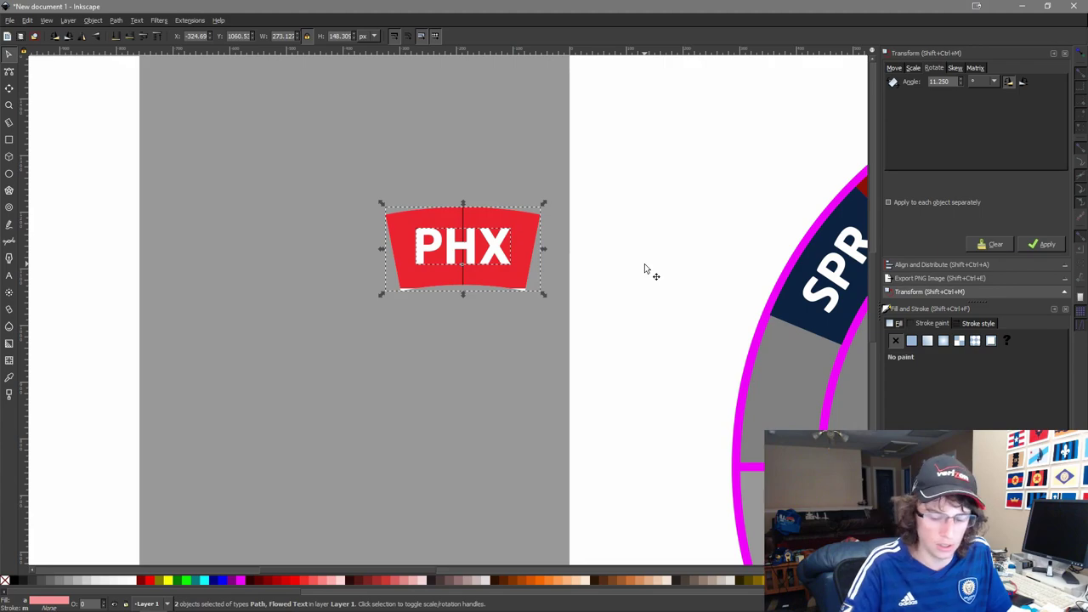
pyautogui.click(422, 329)
pyautogui.click(483, 247)
pyautogui.keyDown('shift'); pyautogui.click(487, 210); pyautogui.keyUp('shift')
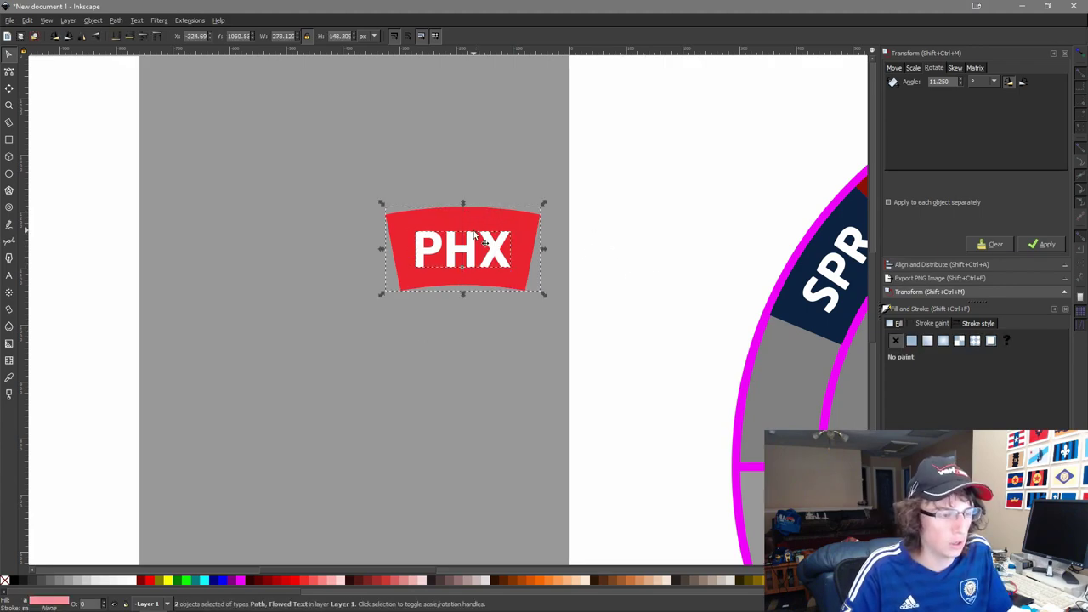
# Group the PHX text with the red segment and rotate the group 78.75° counter-clockwise.
pyautogui.hotkey('ctrl', 'g')
pyautogui.click(1029, 246)
pyautogui.click(1030, 246)
pyautogui.click(1030, 246)
pyautogui.click(1029, 245)
pyautogui.click(1029, 246)
pyautogui.click(1029, 246)
pyautogui.click(1029, 246)
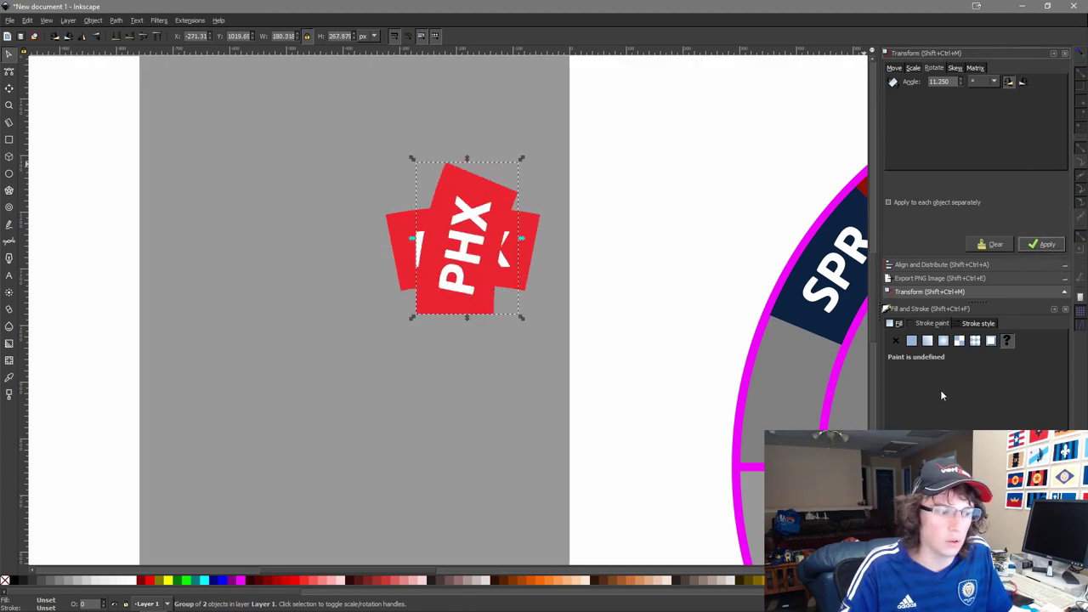
# Align the rotated PHX segment with the outer-ring slot below SPR.
pyautogui.keyDown('shift'); pyautogui.click(794, 388); pyautogui.keyUp('shift')
pyautogui.hotkey('ctrl', 'alt', 'h')
pyautogui.hotkey('ctrl', 'alt', 't')
pyautogui.click(475, 402)
# Recolour the wheel's magenta divider lines, both fill and stroke, with white sampled from the page.
pyautogui.scroll(-3, 476, 399)
pyautogui.moveTo(482, 378); pyautogui.dragTo(366, 282)
pyautogui.scroll(5, 597, 311)
pyautogui.click(512, 270)
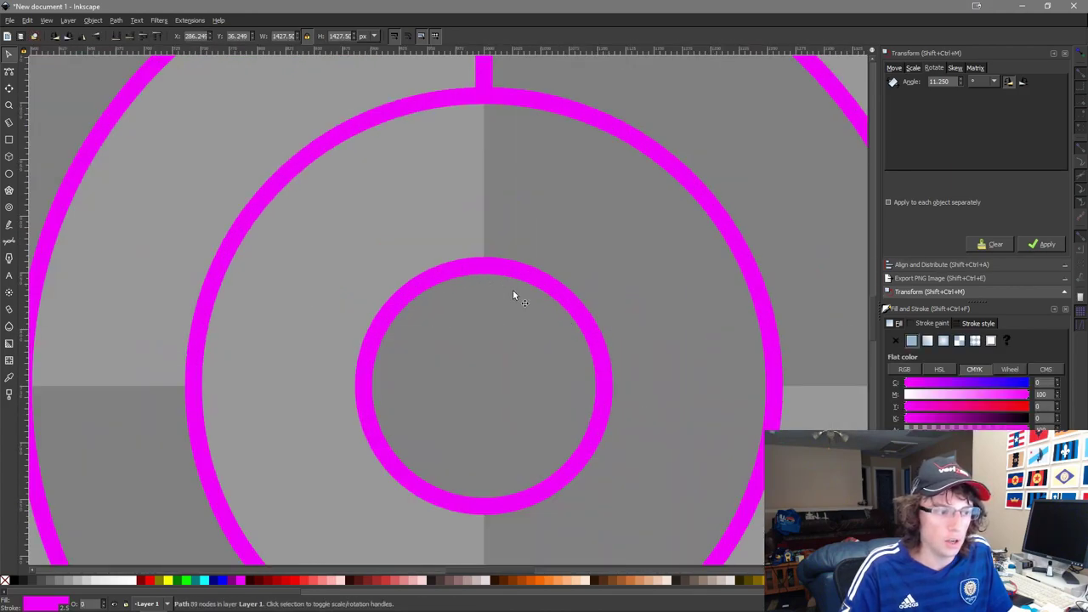
pyautogui.scroll(-4, 597, 400)
pyautogui.press('d')
pyautogui.click(785, 285)
pyautogui.press('s')
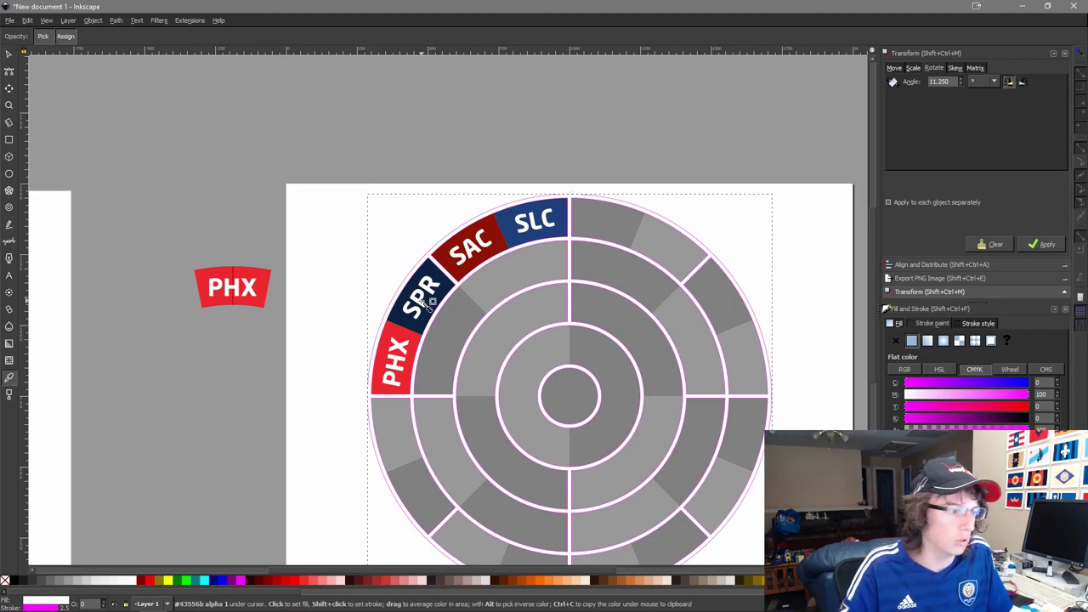
pyautogui.keyDown('shift'); pyautogui.click(314, 296); pyautogui.keyUp('shift')
pyautogui.press('s')
pyautogui.scroll(3, 535, 430)
pyautogui.moveTo(245, 220); pyautogui.dragTo(510, 344)
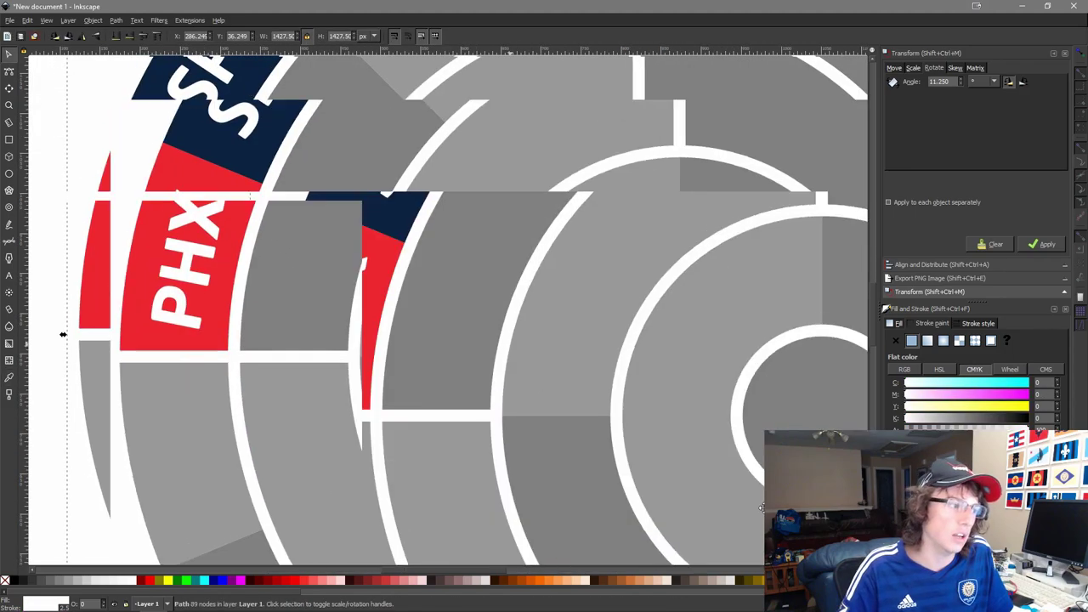
pyautogui.scroll(-5, 521, 167)
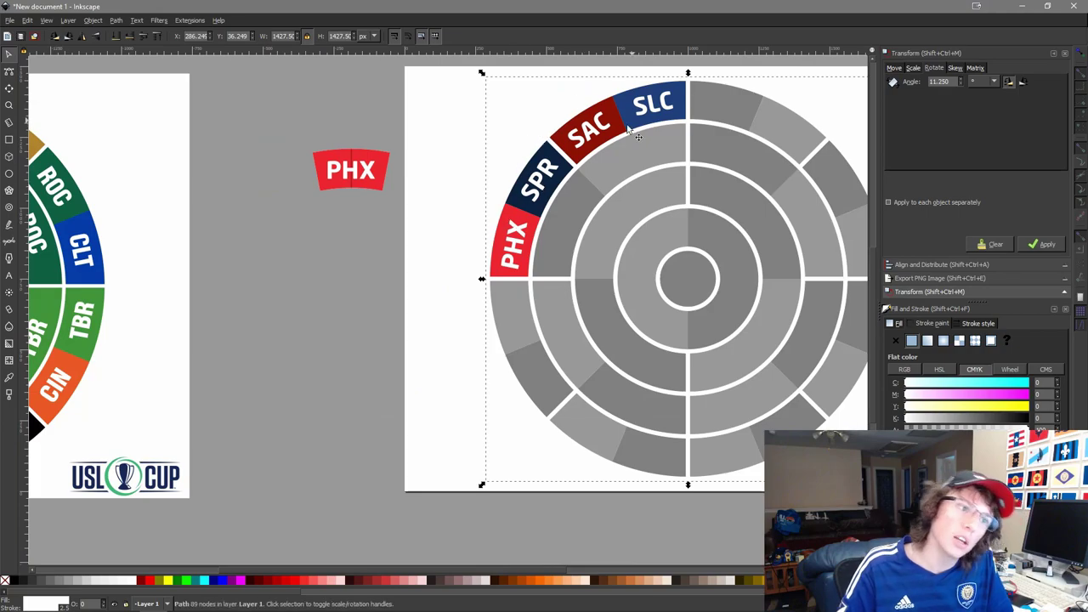
pyautogui.scroll(2, 620, 81)
pyautogui.moveTo(691, 276); pyautogui.dragTo(504, 246)
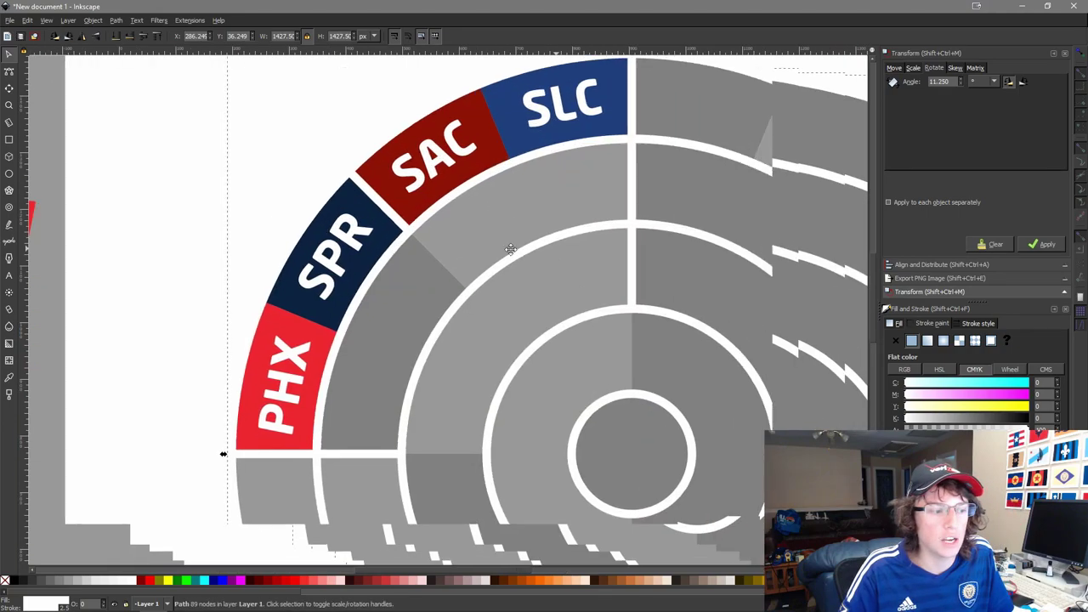
# Compare the wheel's filled outer-ring segments with the USL Cup reference to identify the next team segment.
pyautogui.scroll(-2, 501, 246)
pyautogui.scroll(-1, 501, 251)
pyautogui.click(344, 336)
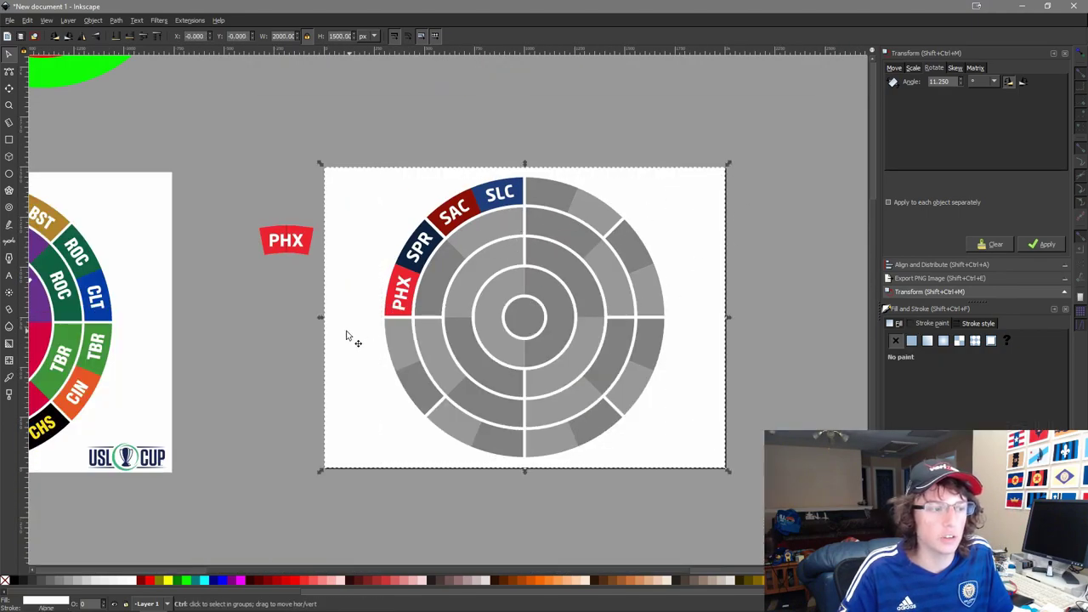
pyautogui.moveTo(157, 323); pyautogui.dragTo(661, 309)
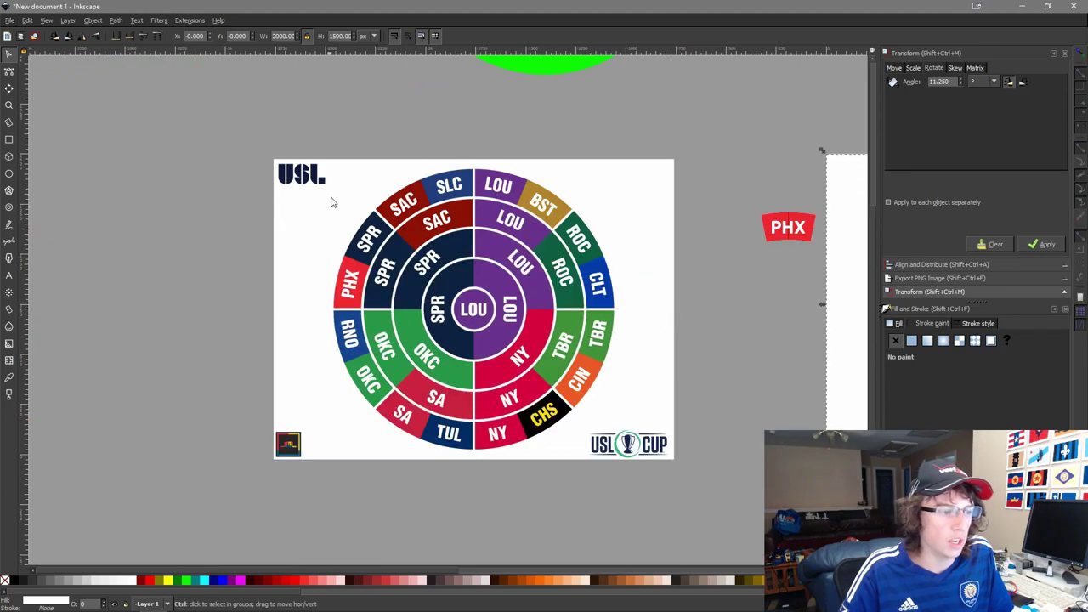
pyautogui.moveTo(756, 290); pyautogui.dragTo(439, 257)
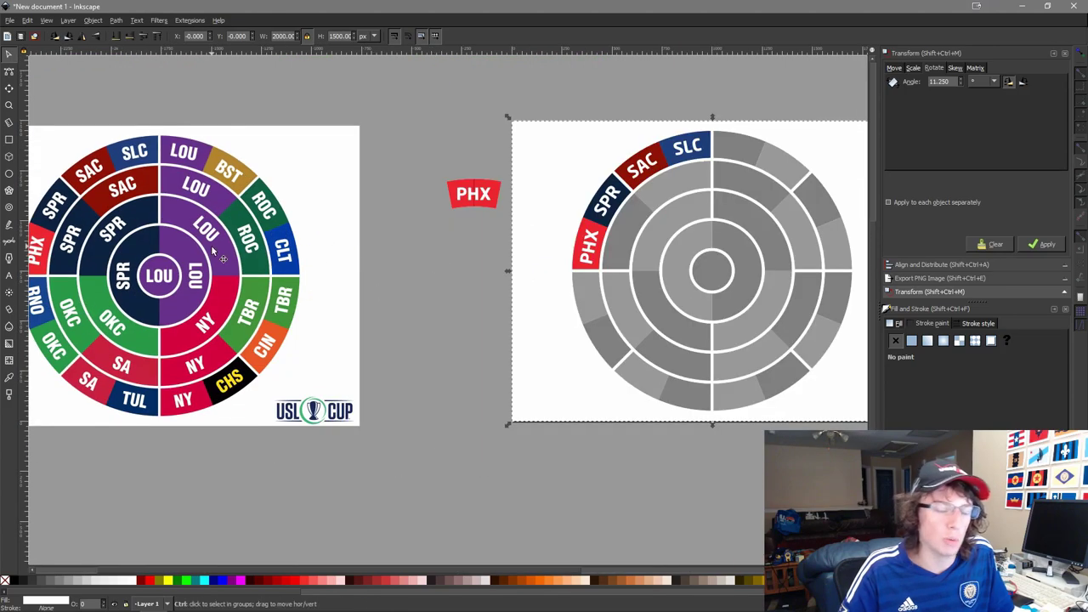
pyautogui.scroll(5, 573, 208)
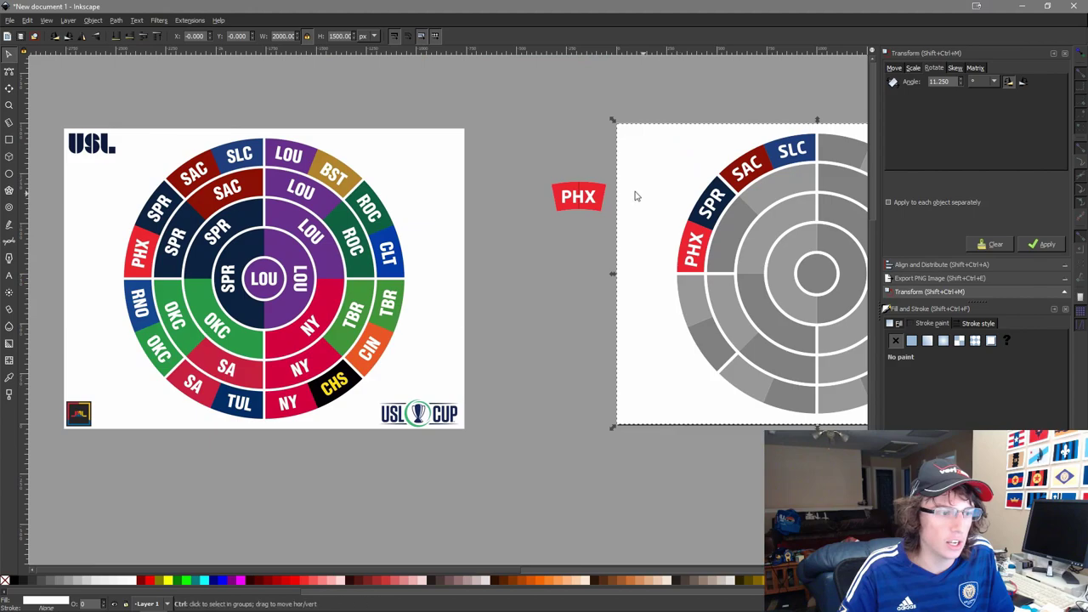
pyautogui.scroll(-1, 593, 242)
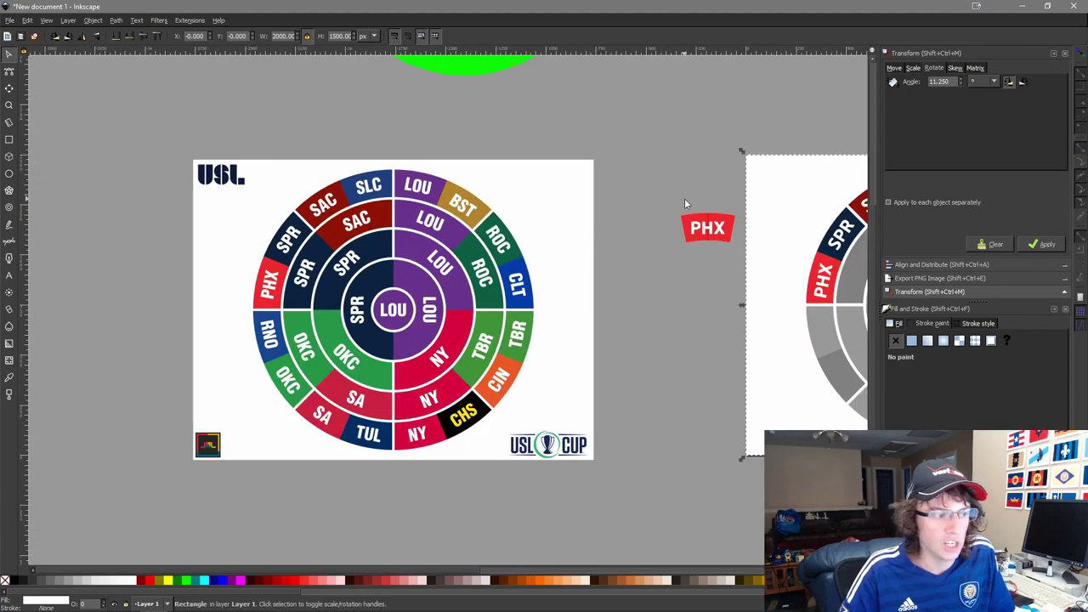
# Replace the PHX text on the loose red segment between the two pages with LOU.
pyautogui.scroll(5, 714, 212)
pyautogui.doubleClick(735, 298)
pyautogui.hotkey('ctrl', 's')
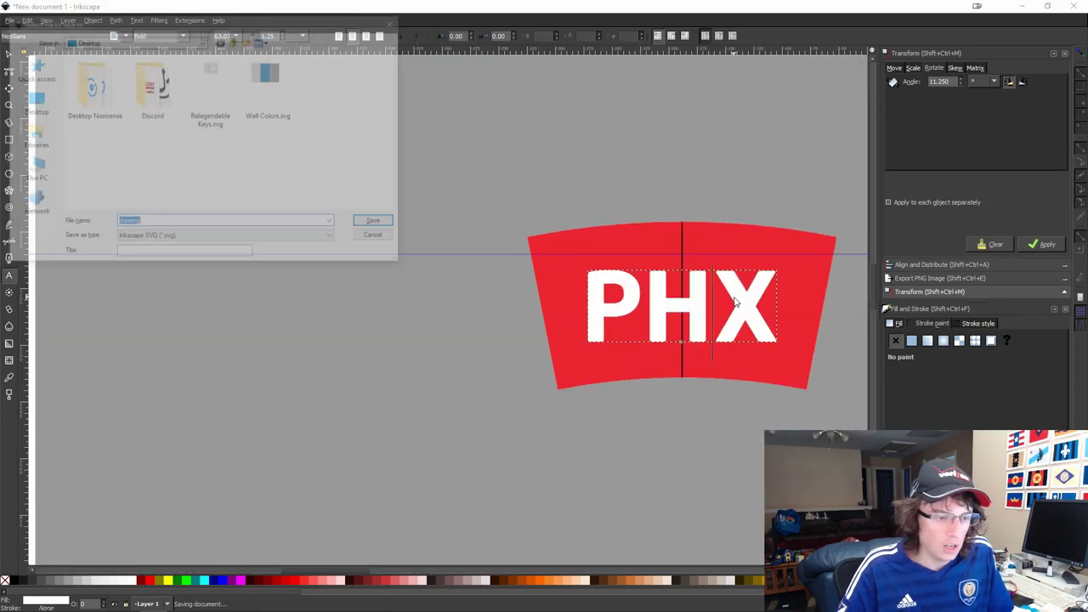
pyautogui.press('Escape')
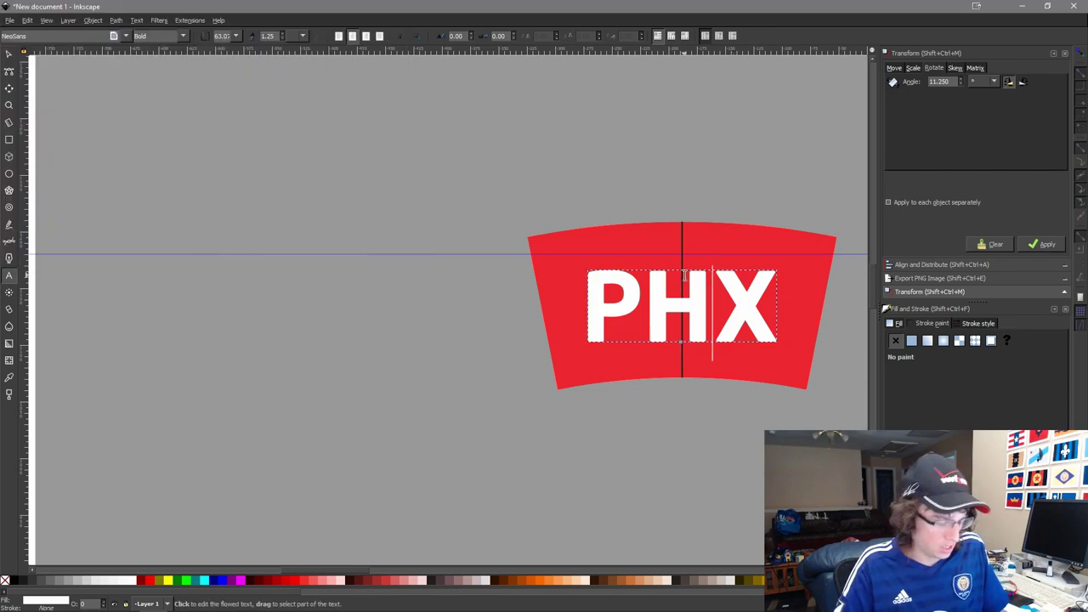
pyautogui.hotkey('ctrl', 'a')
pyautogui.press('Escape')
pyautogui.scroll(-3, 573, 246)
pyautogui.scroll(-1, 482, 335)
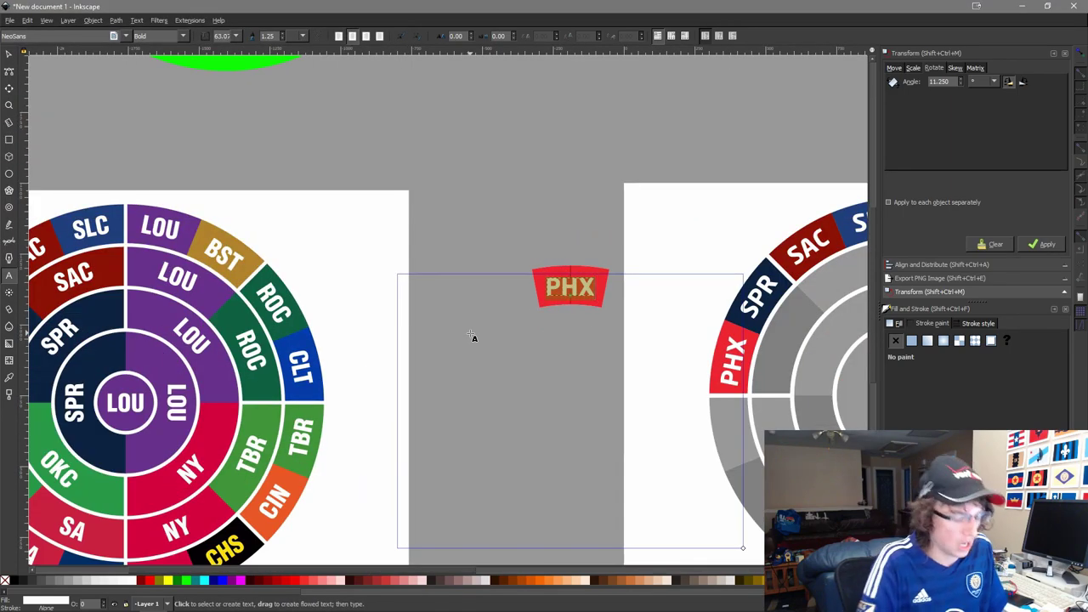
pyautogui.hotkey('ctrl', 'z')
pyautogui.hotkey('ctrl', 'z')
pyautogui.hotkey('ctrl', 'z')
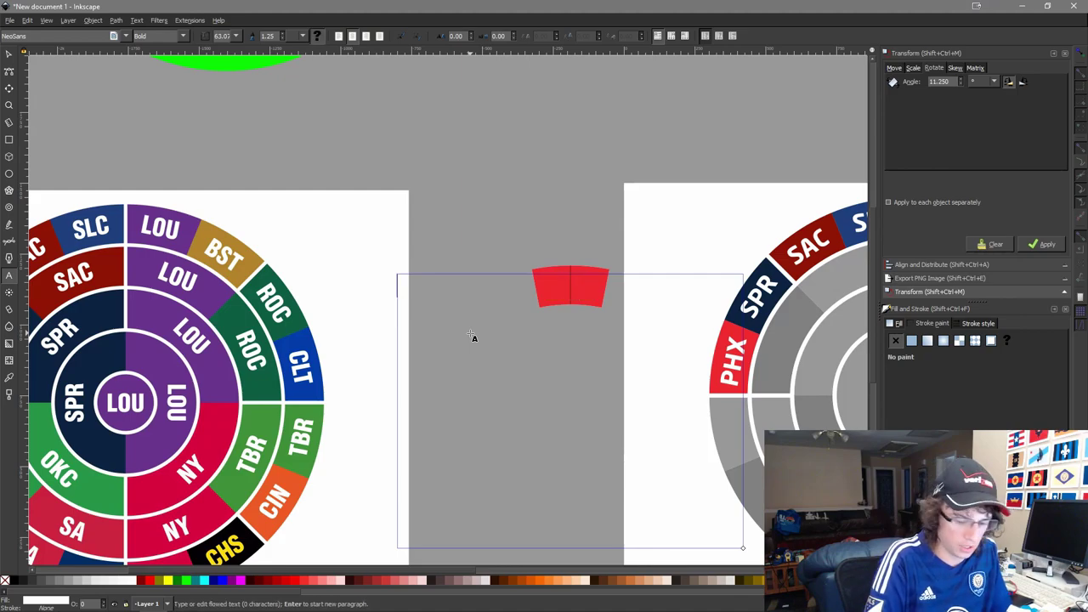
pyautogui.write('LOU')
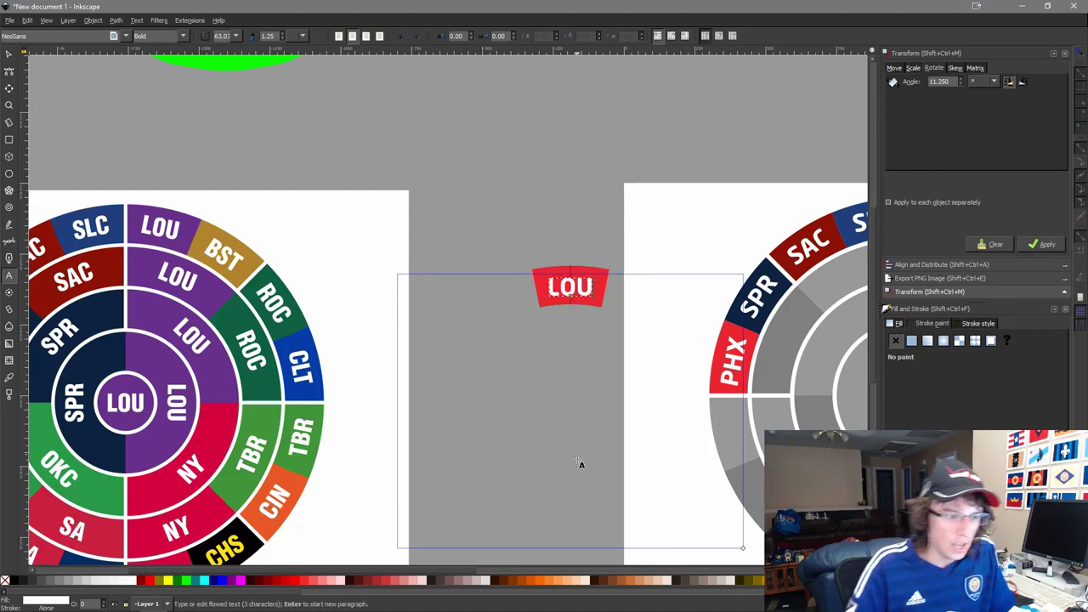
# Centre the LOU text on the vertical middle line of the loose red segment.
pyautogui.press('F1')
pyautogui.scroll(2, 615, 308)
pyautogui.moveTo(542, 335); pyautogui.dragTo(453, 153)
pyautogui.hotkey('ctrl', 'alt', 'h')
pyautogui.hotkey('ctrl', 'alt', 't')
pyautogui.click(463, 126)
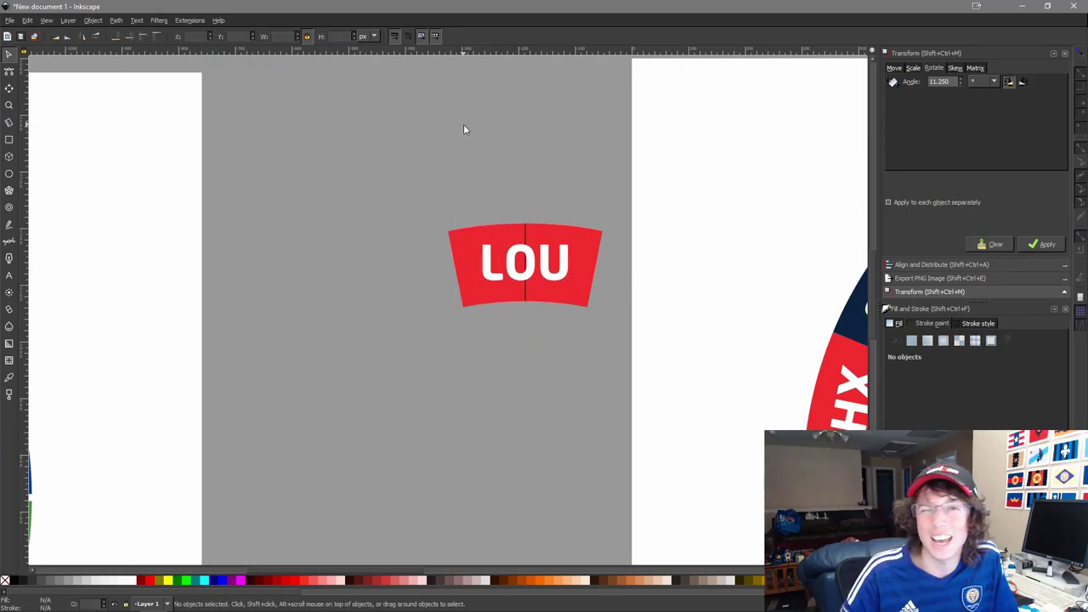
# Recolour the loose red segment behind the LOU text with the purple sampled from the reference's LOU segment.
pyautogui.keyDown('ctrl'); pyautogui.scroll(1, 530, 277); pyautogui.keyUp('ctrl')
pyautogui.click(553, 301)
pyautogui.keyDown('ctrl'); pyautogui.scroll(-4, 476, 327); pyautogui.keyUp('ctrl')
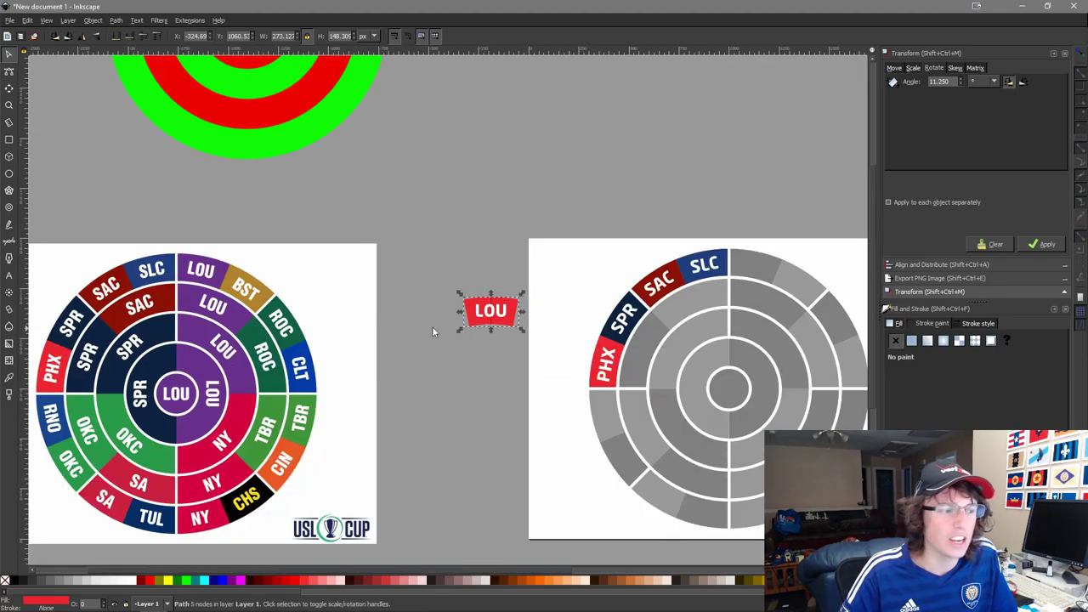
pyautogui.press('d')
pyautogui.keyDown('ctrl'); pyautogui.scroll(2, 205, 322); pyautogui.keyUp('ctrl')
pyautogui.click(165, 358)
pyautogui.press('s')
# Group the LOU text with its purple segment and rotate the group 11.25° clockwise.
pyautogui.keyDown('ctrl'); pyautogui.scroll(-2, 488, 315); pyautogui.keyUp('ctrl')
pyautogui.moveTo(620, 263); pyautogui.dragTo(430, 304)
pyautogui.keyDown('ctrl'); pyautogui.scroll(4, 425, 307); pyautogui.keyUp('ctrl')
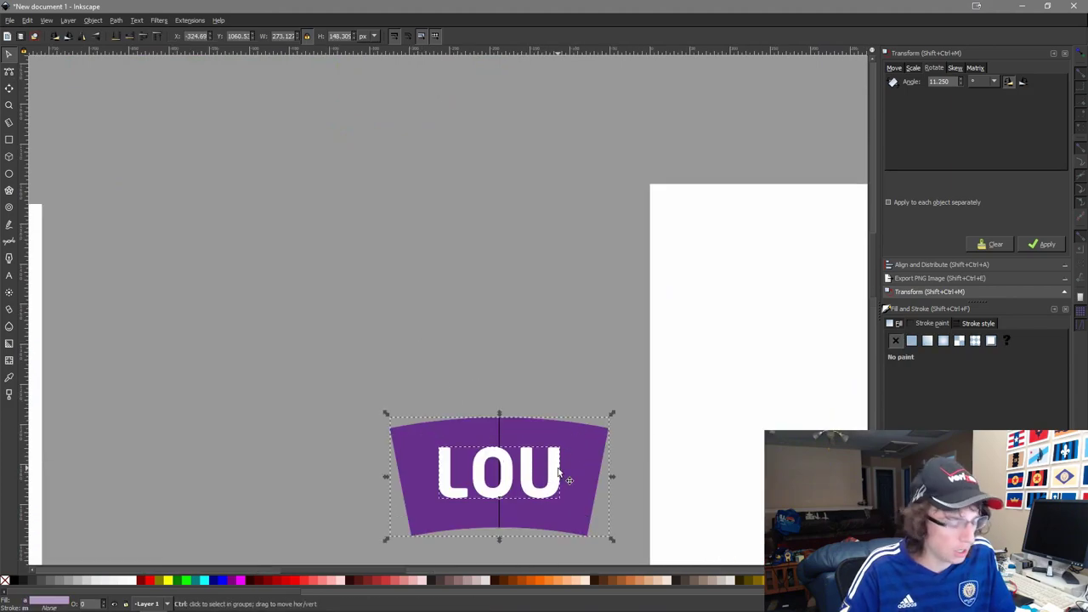
pyautogui.keyDown('ctrl'); pyautogui.scroll(-4, 561, 468); pyautogui.keyUp('ctrl')
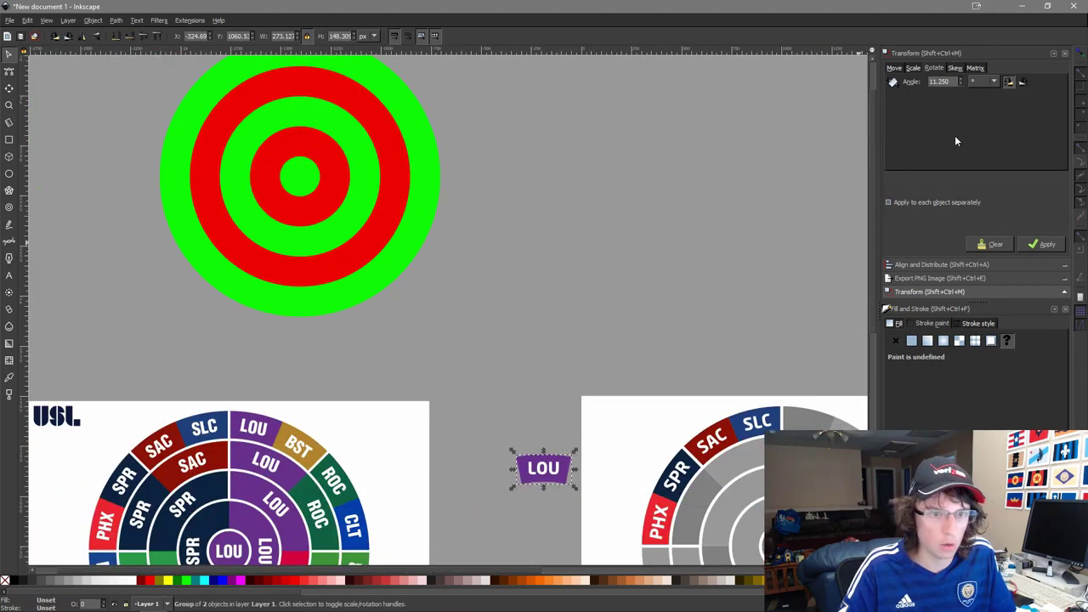
pyautogui.click(1024, 82)
pyautogui.click(1047, 244)
# Align the rotated LOU segment with the outer-ring slot just clockwise of SLC.
pyautogui.moveTo(753, 344); pyautogui.dragTo(567, 252)
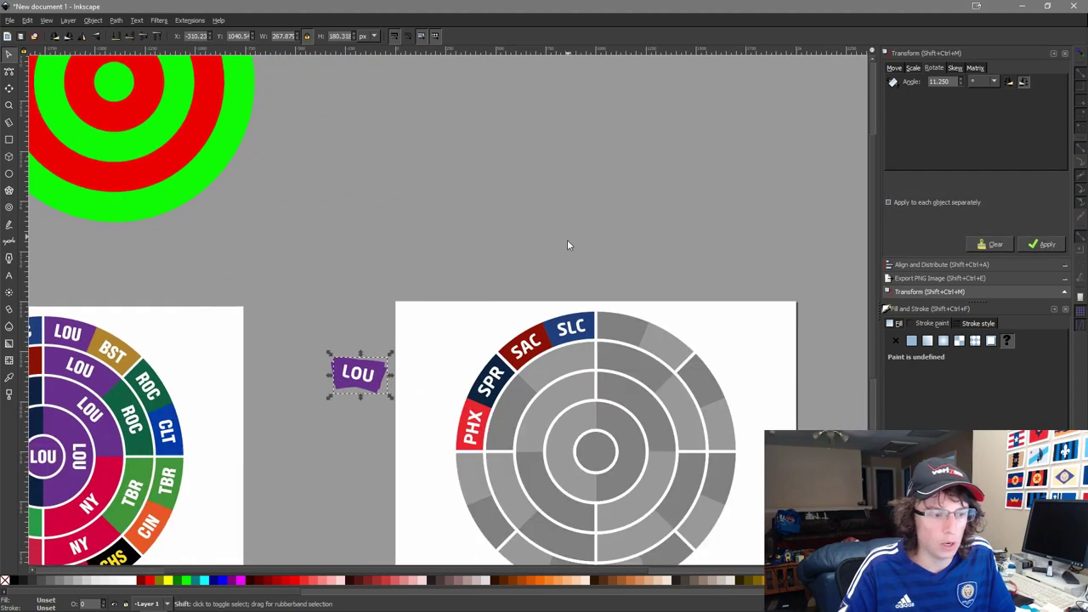
pyautogui.keyDown('shift'); pyautogui.click(626, 326); pyautogui.keyUp('shift')
pyautogui.hotkey('ctrl', 'alt', 'h')
pyautogui.hotkey('ctrl', 'alt', 't')
pyautogui.click(551, 213)
# Change the text on the loose, unrotated purple segment from LOU to BST.
pyautogui.moveTo(372, 378); pyautogui.dragTo(542, 306)
pyautogui.keyDown('ctrl'); pyautogui.scroll(3, 542, 306); pyautogui.keyUp('ctrl')
pyautogui.click(535, 299)
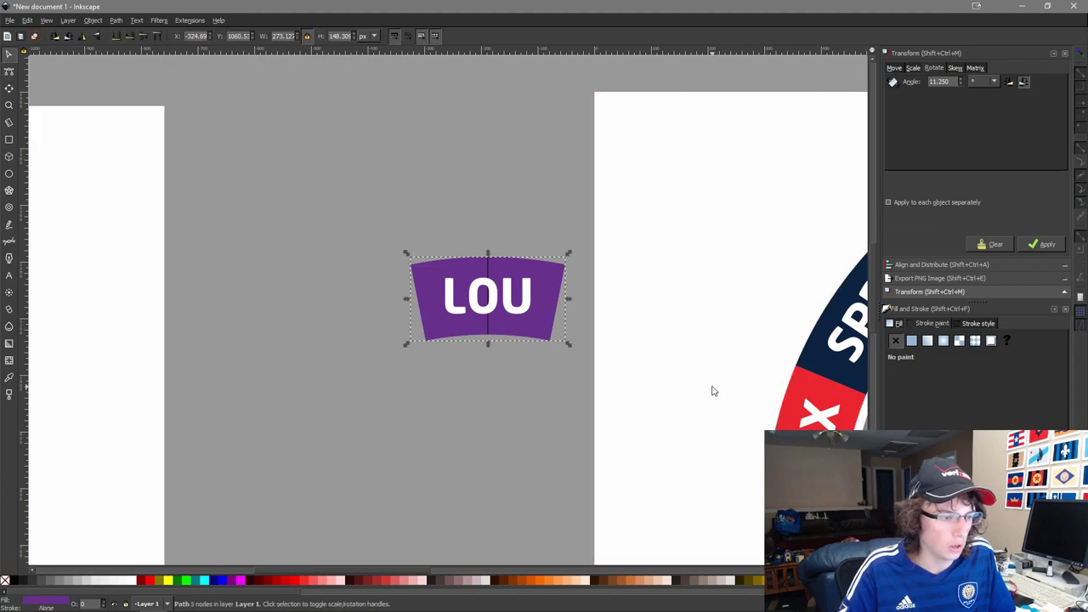
pyautogui.click(501, 299)
pyautogui.press('t')
pyautogui.keyDown('ctrl'); pyautogui.scroll(-3, 508, 308); pyautogui.keyUp('ctrl')
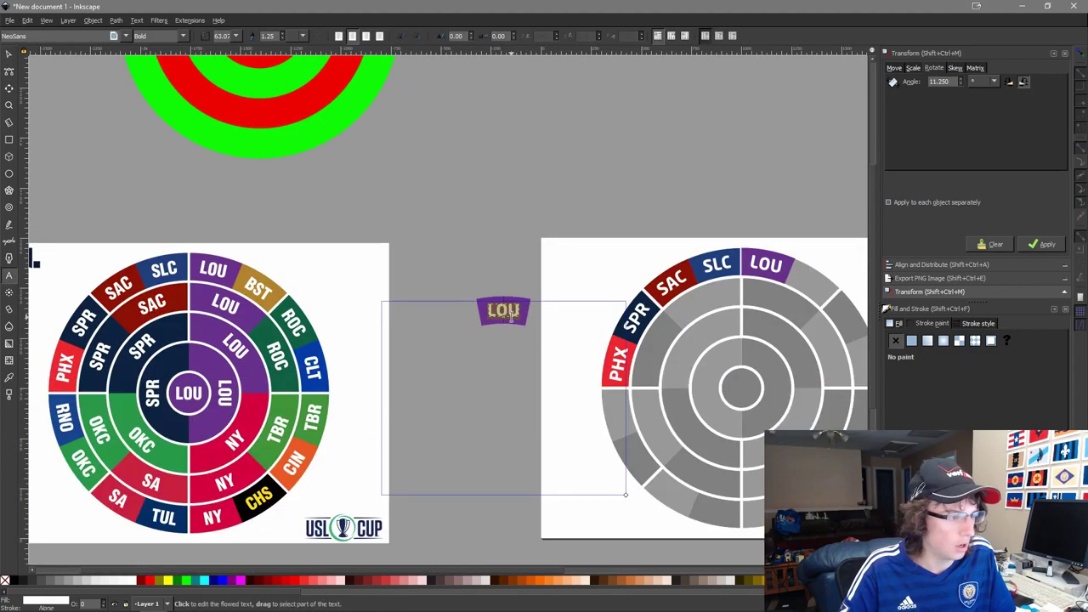
pyautogui.write('BST')
pyautogui.press('F1')
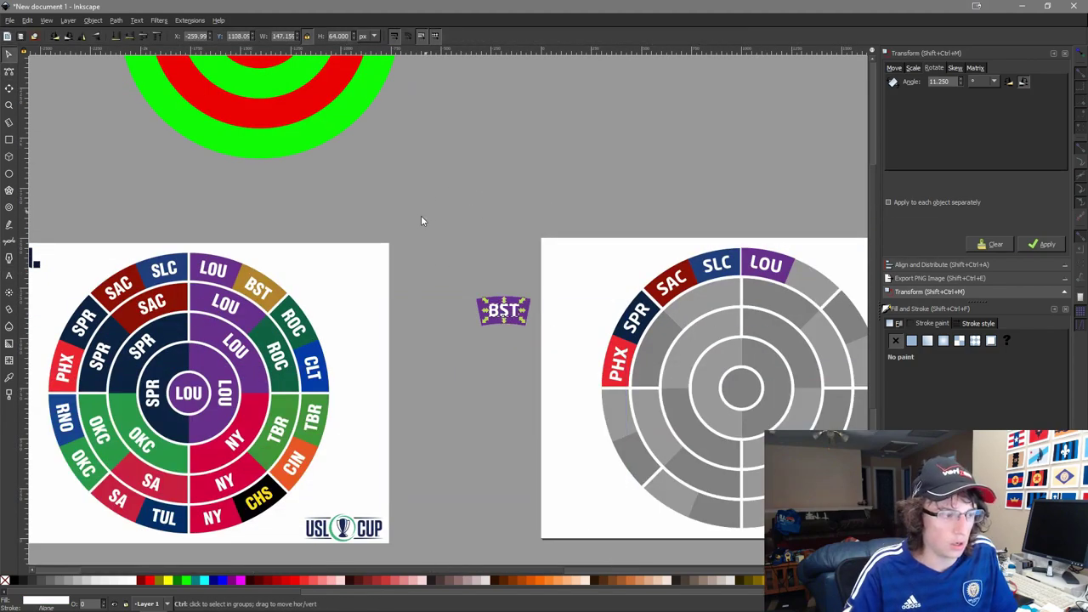
# Recolour the loose segment behind the BST text with the gold (#b0842d) sampled from the reference's BST segment.
pyautogui.scroll(2, 413, 223)
pyautogui.click(552, 416)
pyautogui.press('d')
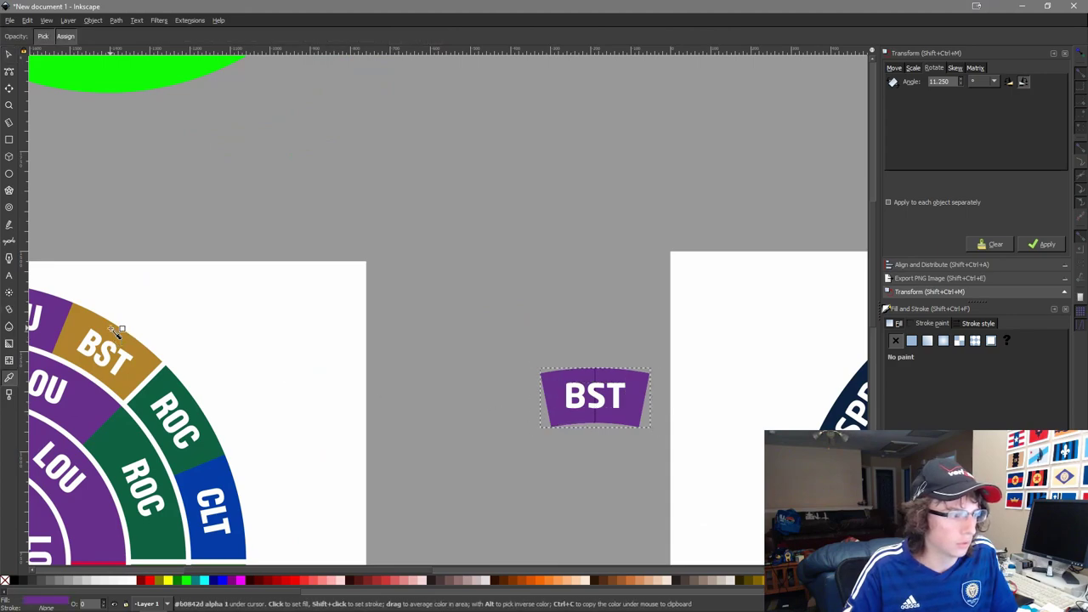
pyautogui.click(117, 332)
pyautogui.press('s')
# Centre the BST text horizontally on the vertical middle line of the gold segment.
pyautogui.scroll(3, 666, 430)
pyautogui.click(505, 305)
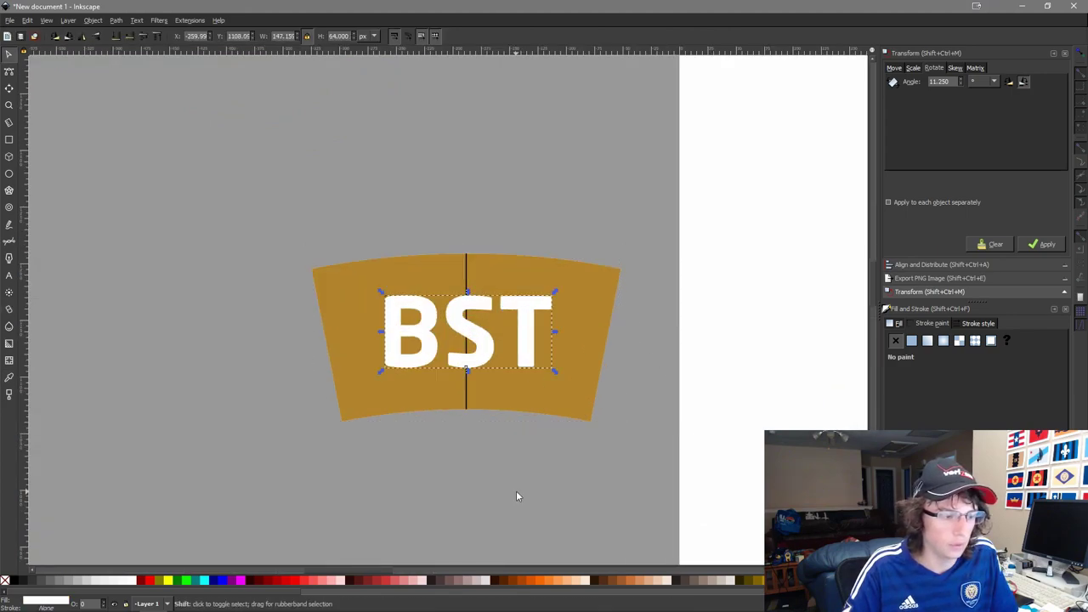
pyautogui.keyDown('shift'); pyautogui.click(467, 389); pyautogui.keyUp('shift')
pyautogui.hotkey('ctrl', 'alt', 'h')
pyautogui.click(631, 305)
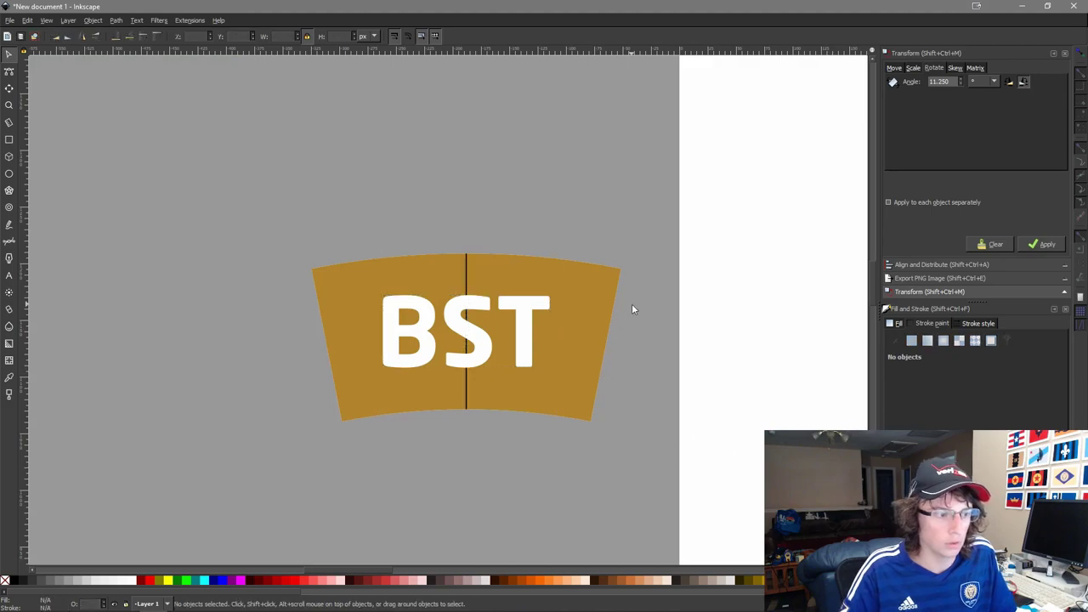
# Group the BST lettering with its gold tile and rotate the group clockwise in 11.25° increments.
pyautogui.click(532, 316)
pyautogui.keyDown('shift'); pyautogui.click(552, 312); pyautogui.keyUp('shift')
pyautogui.hotkey('ctrl', 'g')
pyautogui.scroll(-3, 551, 311)
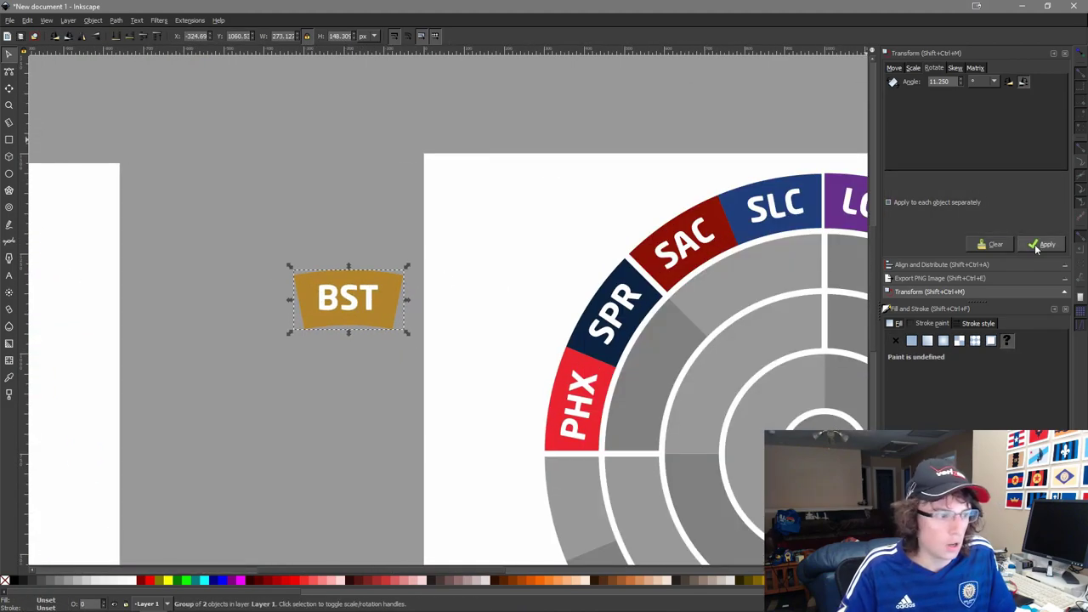
pyautogui.click(1039, 244)
pyautogui.scroll(-3, 762, 356)
pyautogui.moveTo(763, 357); pyautogui.dragTo(476, 318)
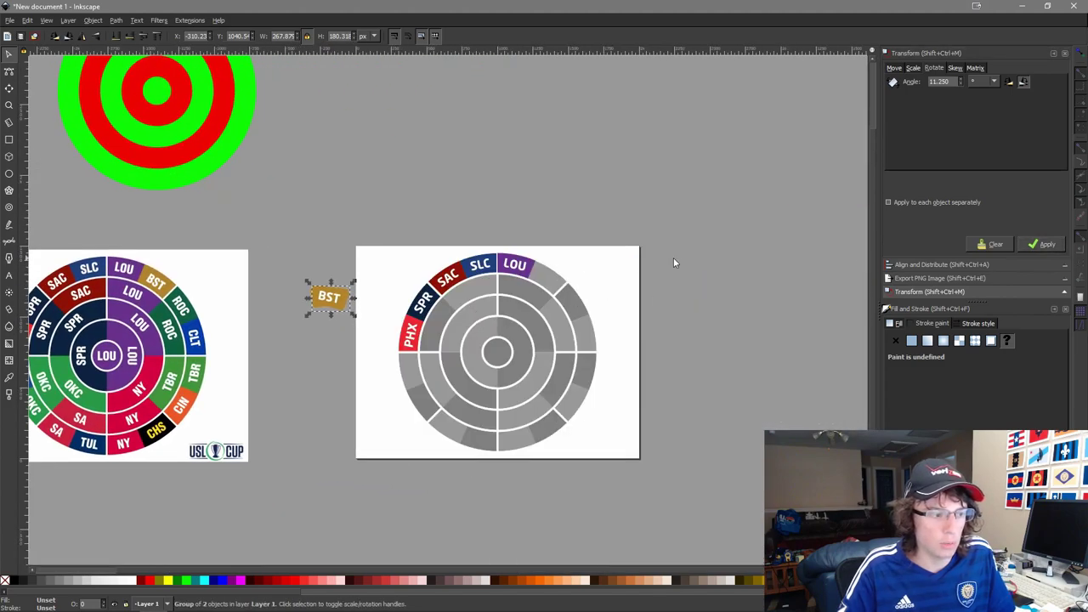
pyautogui.click(1057, 247)
# Center the rotated BST tile horizontally and vertically on the gray outer-ring segment following LOU.
pyautogui.keyDown('shift'); pyautogui.click(548, 273); pyautogui.keyUp('shift')
pyautogui.hotkey('ctrl', 'alt', 'h')
pyautogui.hotkey('ctrl', 'alt', 't')
pyautogui.click(692, 390)
pyautogui.scroll(3, 603, 367)
pyautogui.scroll(-3, 454, 176)
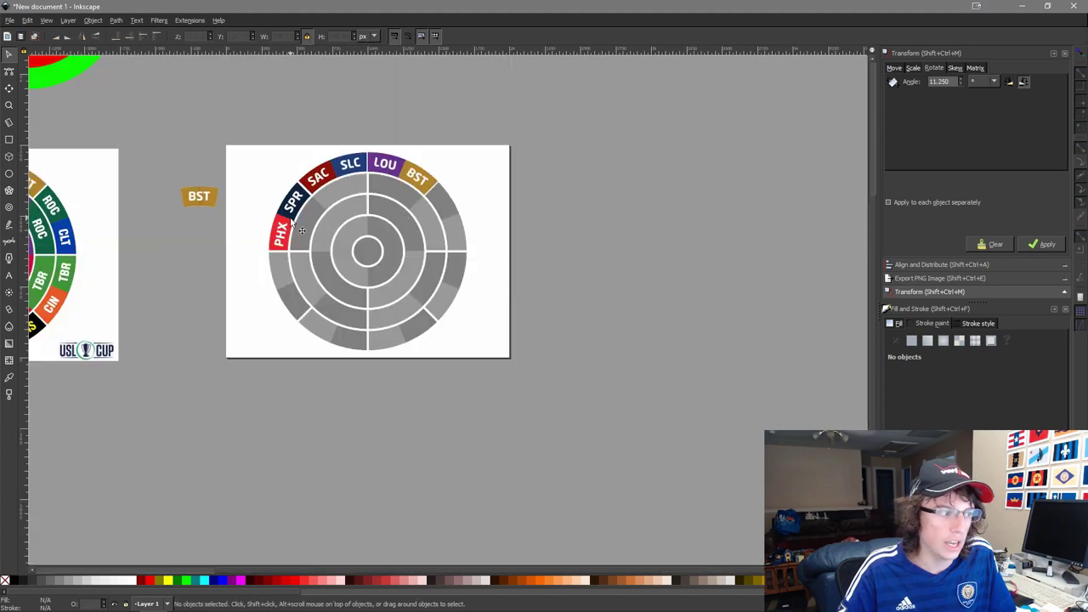
# Change the remaining template tile's label to ROC and center it on the tile's vertical guide line.
pyautogui.scroll(3, 544, 192)
pyautogui.doubleClick(443, 230)
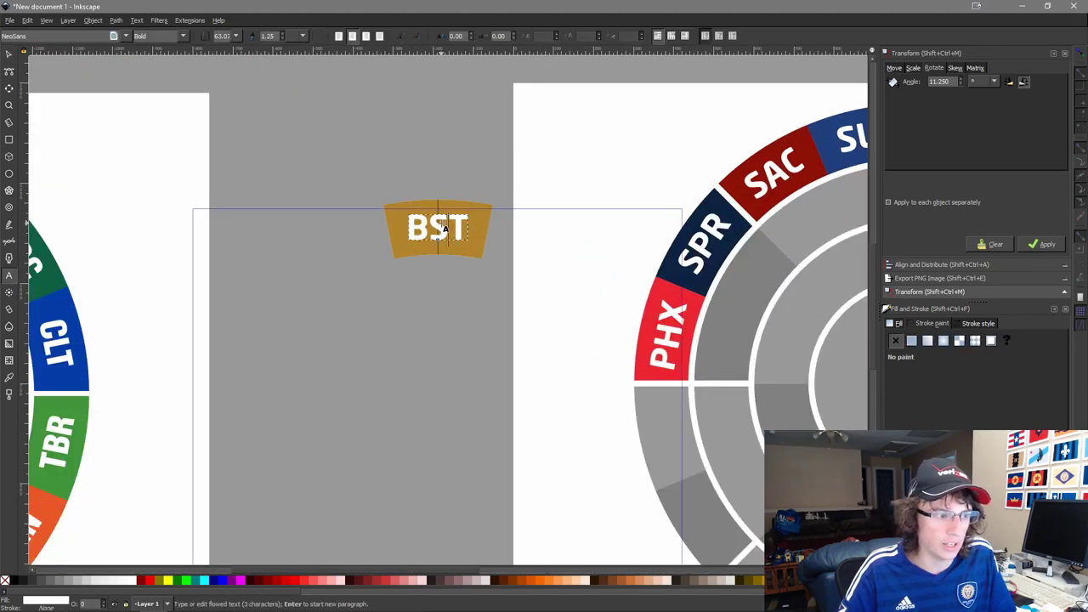
pyautogui.write('ROC')
pyautogui.press('F1')
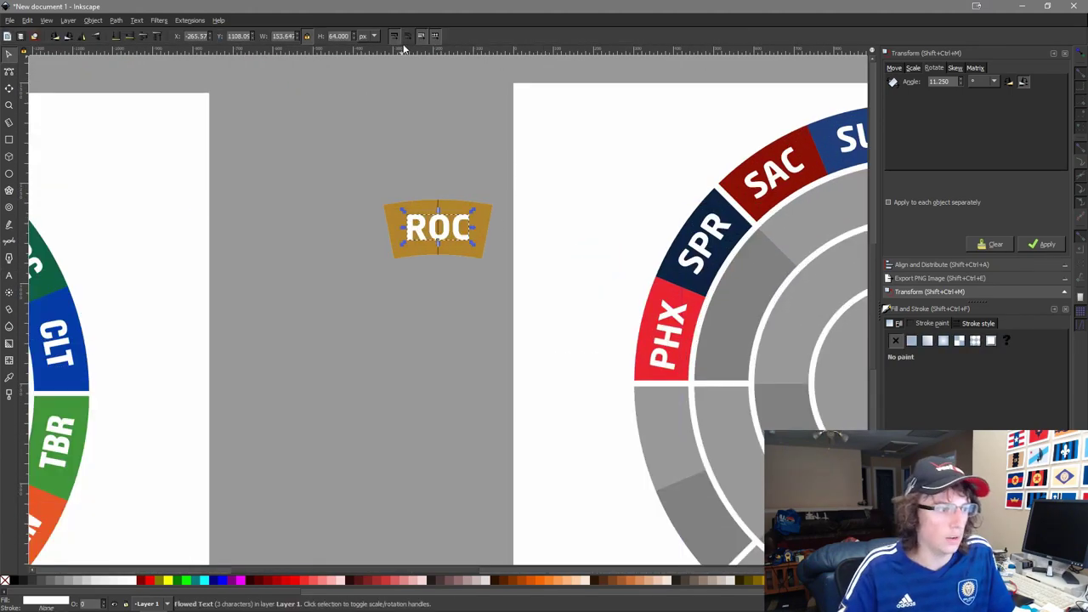
pyautogui.moveTo(461, 277); pyautogui.dragTo(403, 119)
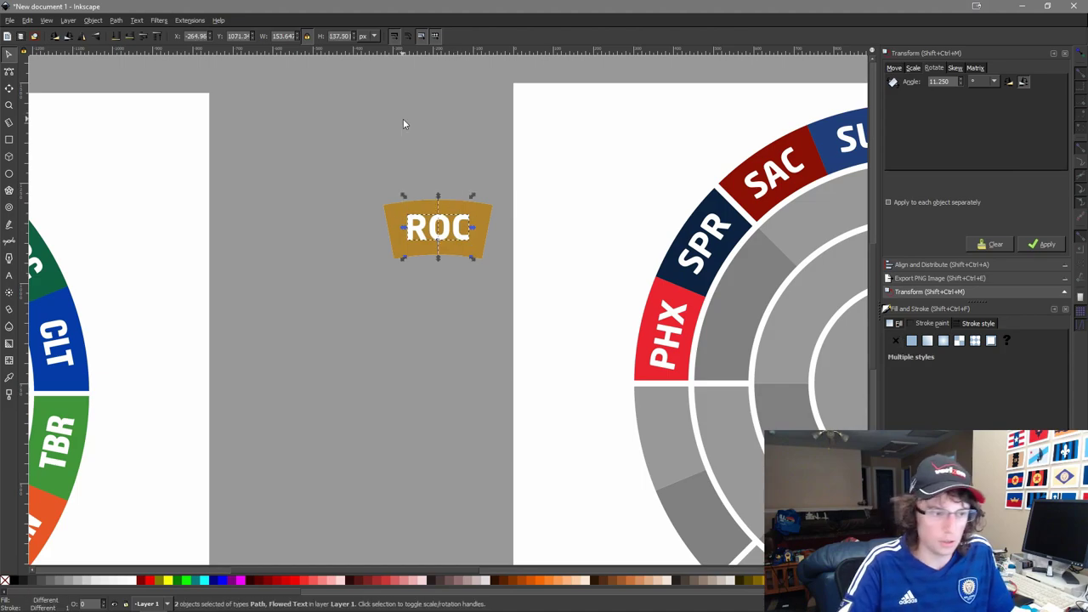
pyautogui.press('Escape')
# Fill the template tile with the dark green sampled from the ROC segment of the reference chart.
pyautogui.click(408, 243)
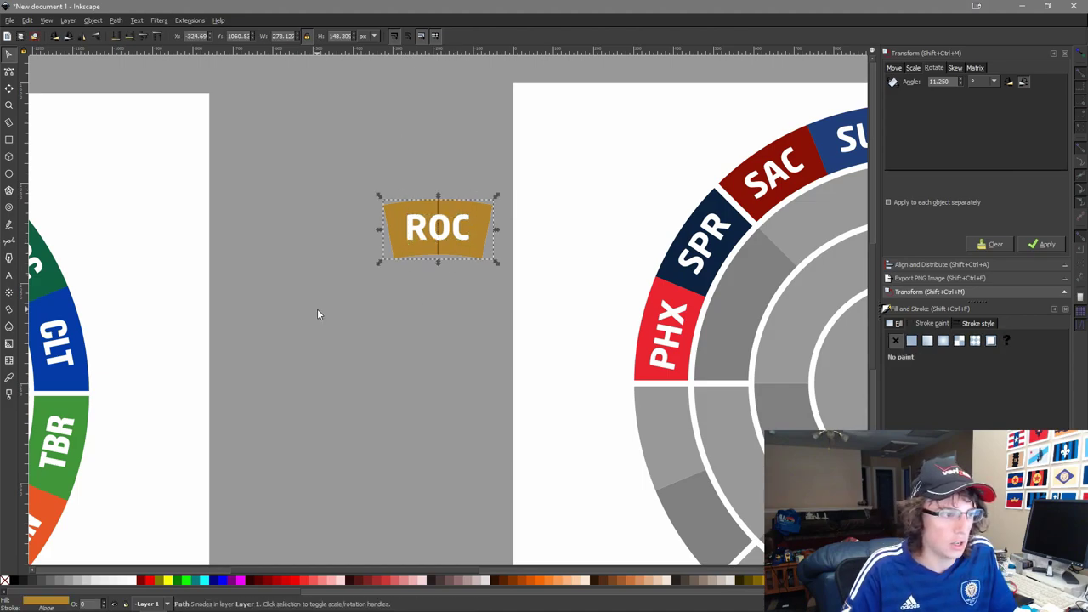
pyautogui.press('F7')
pyautogui.moveTo(335, 417); pyautogui.dragTo(538, 359)
pyautogui.click(254, 227)
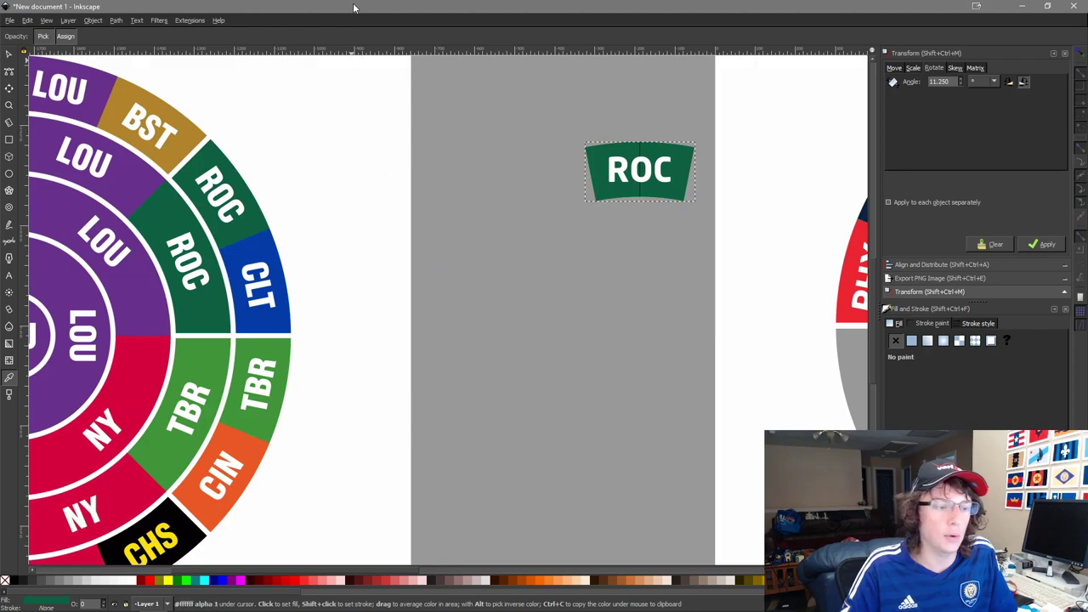
pyautogui.press('F1')
# Group the ROC lettering with its green tile, leaving out the guide line.
pyautogui.scroll(3, 566, 146)
pyautogui.moveTo(742, 213); pyautogui.dragTo(422, 255)
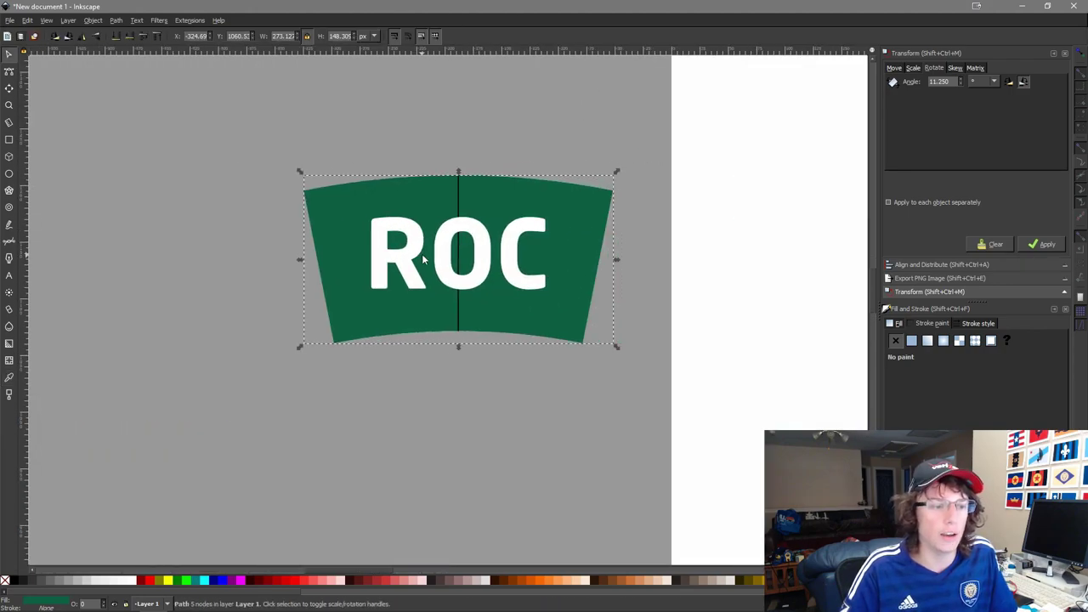
pyautogui.click(474, 245)
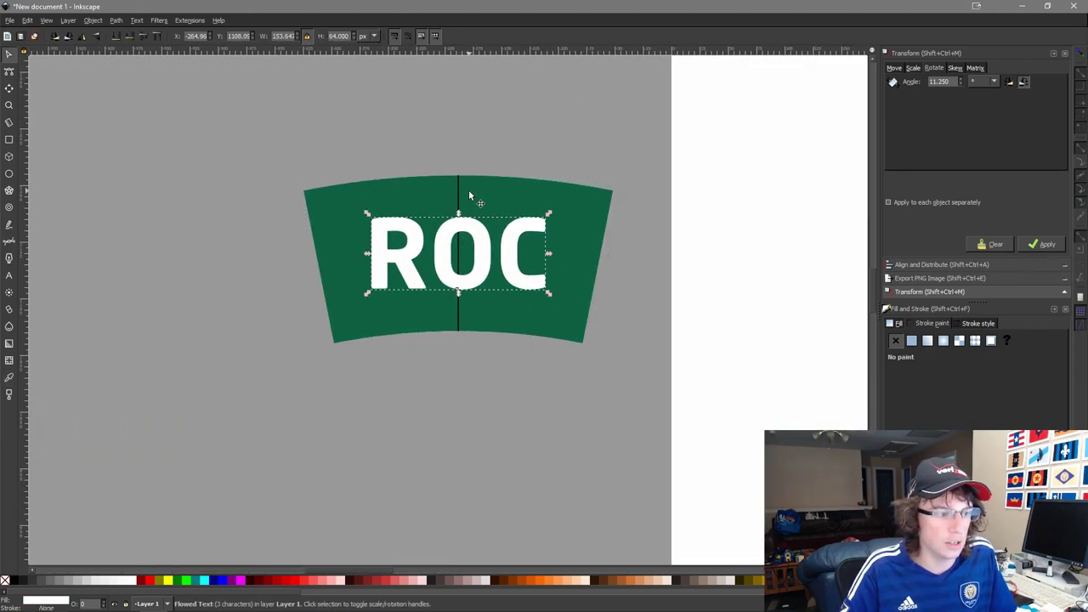
pyautogui.moveTo(449, 151); pyautogui.dragTo(500, 405)
pyautogui.press('Escape')
pyautogui.click(537, 240)
pyautogui.keyDown('shift'); pyautogui.click(555, 210); pyautogui.keyUp('shift')
pyautogui.hotkey('ctrl', 'g')
pyautogui.scroll(-5, 556, 213)
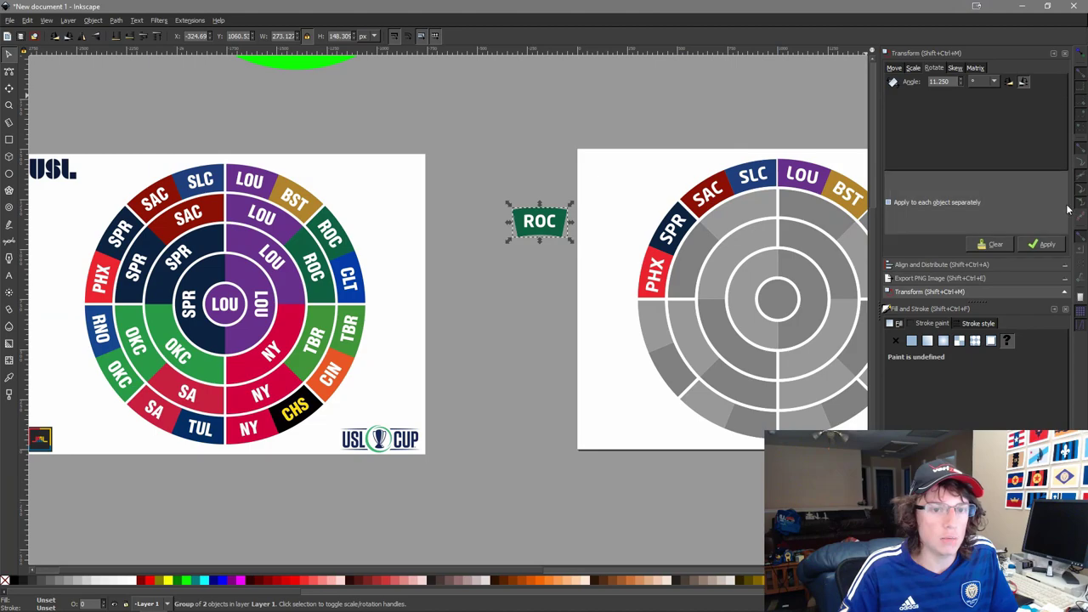
# Rotate the ROC group clockwise in 11.25° increments and center it on the outer-ring segment following BST.
pyautogui.click(1046, 246)
pyautogui.click(1046, 245)
pyautogui.click(1046, 245)
pyautogui.hscroll(3, 745, 216)
pyautogui.keyDown('shift'); pyautogui.click(744, 215); pyautogui.keyUp('shift')
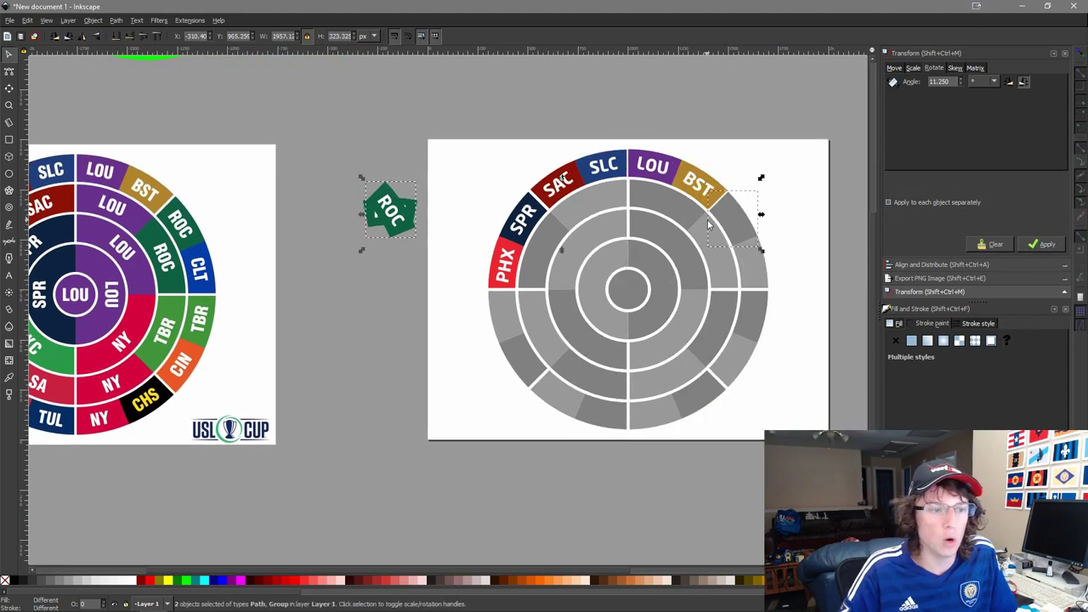
pyautogui.hotkey('ctrl', 'alt', 'h')
pyautogui.hotkey('ctrl', 'alt', 't')
pyautogui.click(303, 265)
# Change the remaining template tile's label to CLT and select it together with the vertical guide line.
pyautogui.scroll(1, 302, 266)
pyautogui.hscroll(-5, 286, 319)
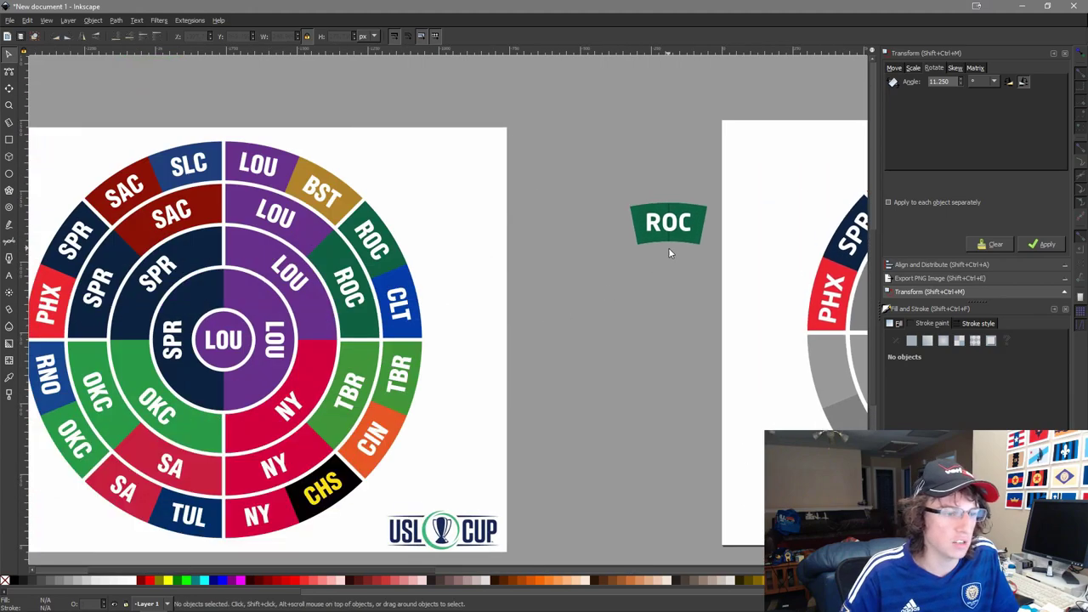
pyautogui.scroll(2, 562, 238)
pyautogui.doubleClick(799, 228)
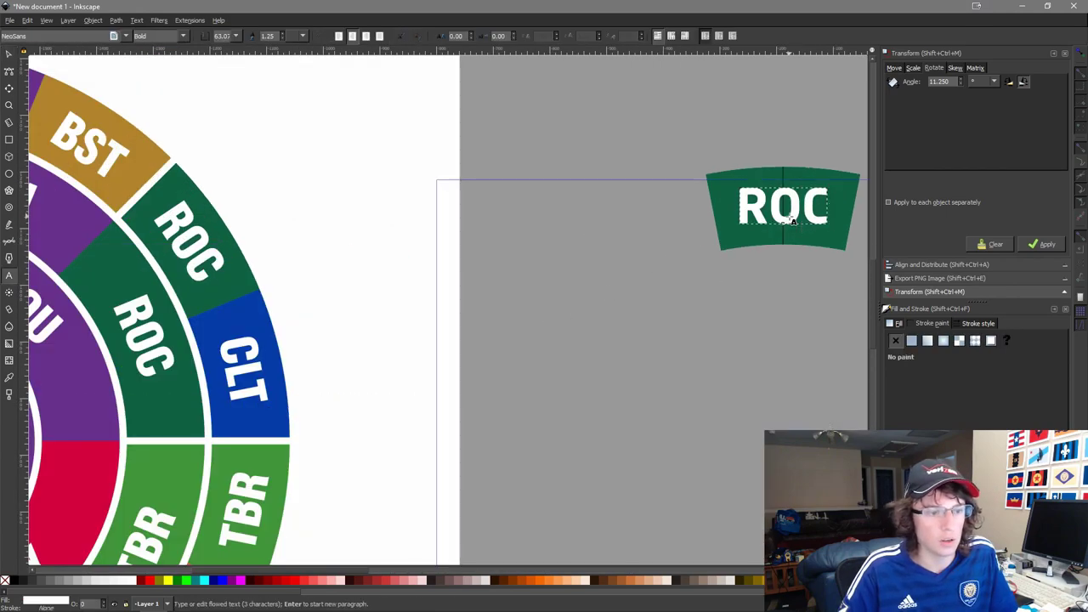
pyautogui.hotkey('ctrl', 'a')
pyautogui.write('CLT')
pyautogui.press('F1')
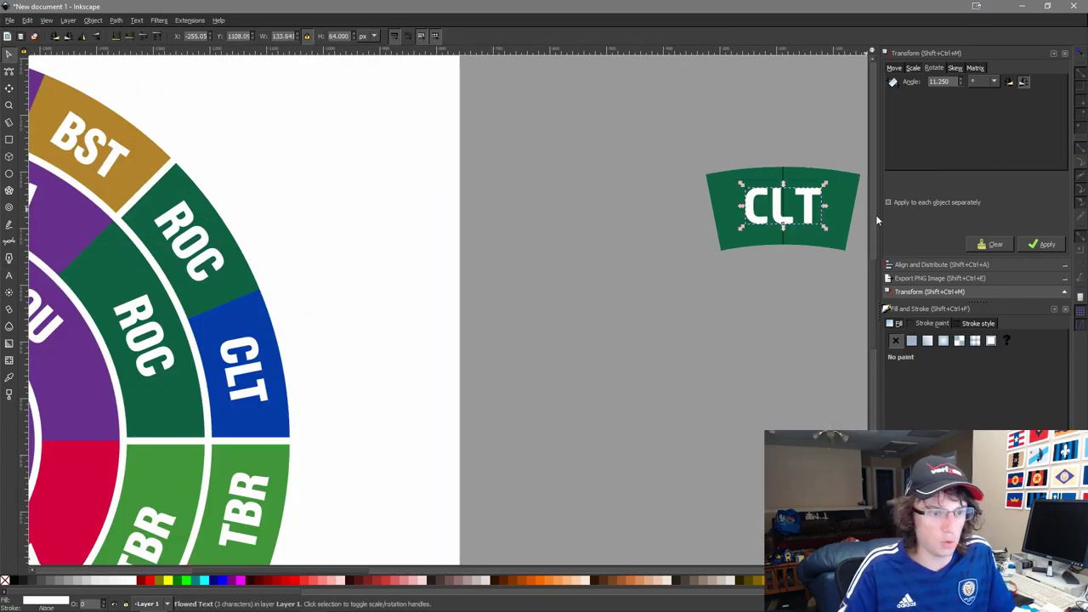
pyautogui.moveTo(788, 308); pyautogui.dragTo(760, 111)
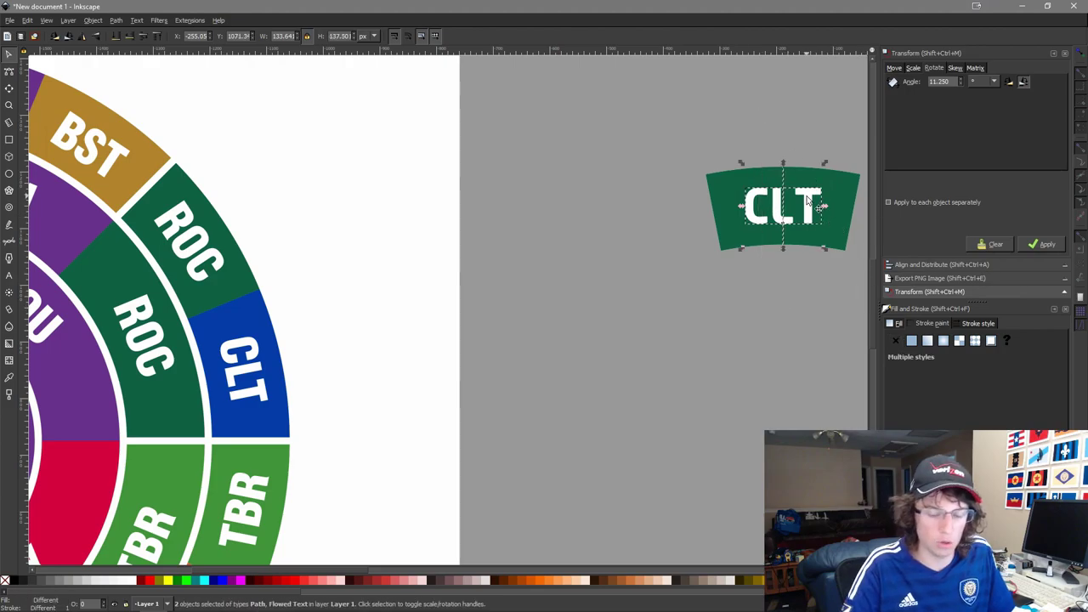
pyautogui.click(772, 219)
pyautogui.press('F7')
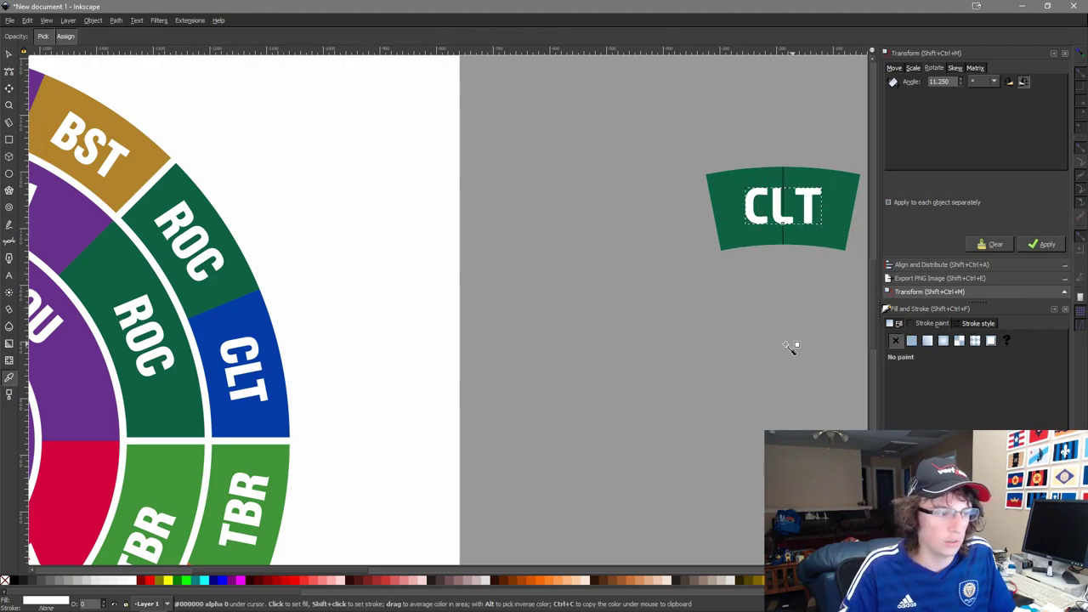
pyautogui.click(230, 311)
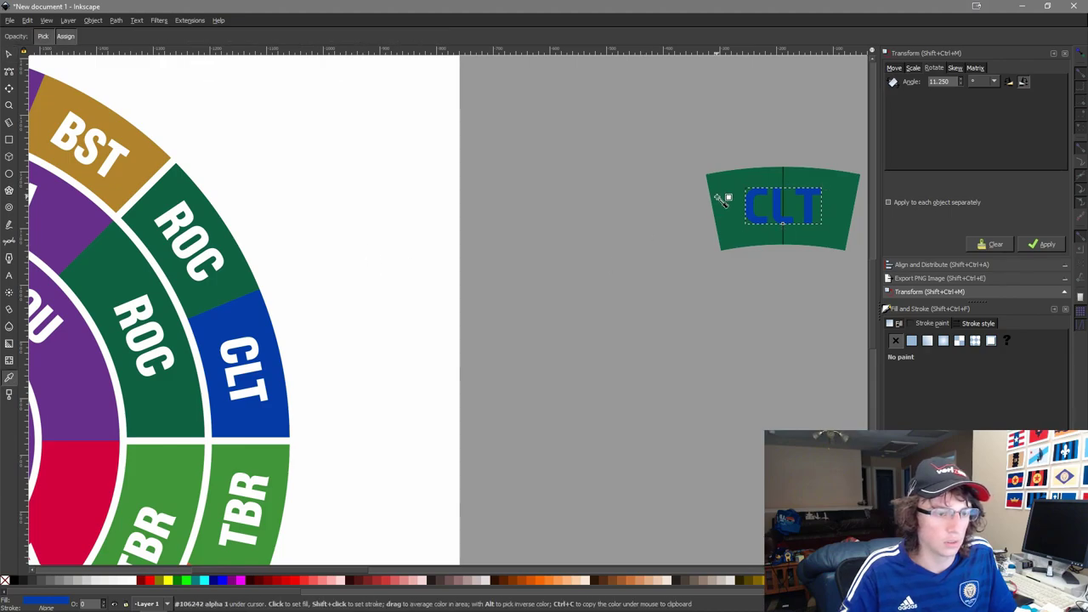
pyautogui.click(346, 209)
pyautogui.press('F1')
# Fill the CLT template tile with the blue sampled from the CLT segment of the reference chart.
pyautogui.click(773, 174)
pyautogui.press('F7')
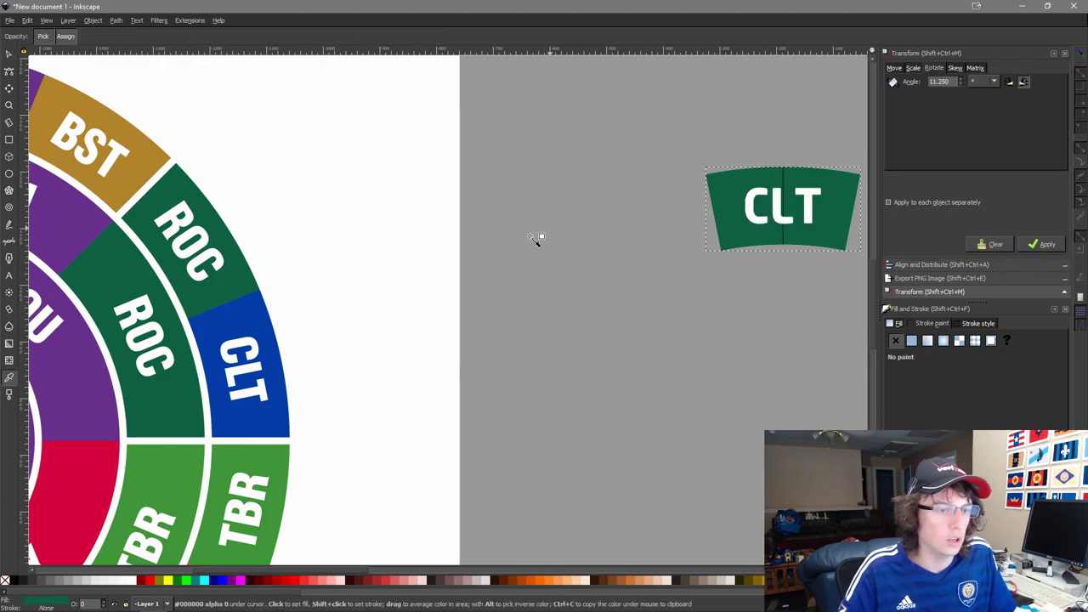
pyautogui.click(257, 318)
pyautogui.press('F1')
# Group the CLT lettering with its blue tile.
pyautogui.moveTo(852, 255); pyautogui.dragTo(598, 193)
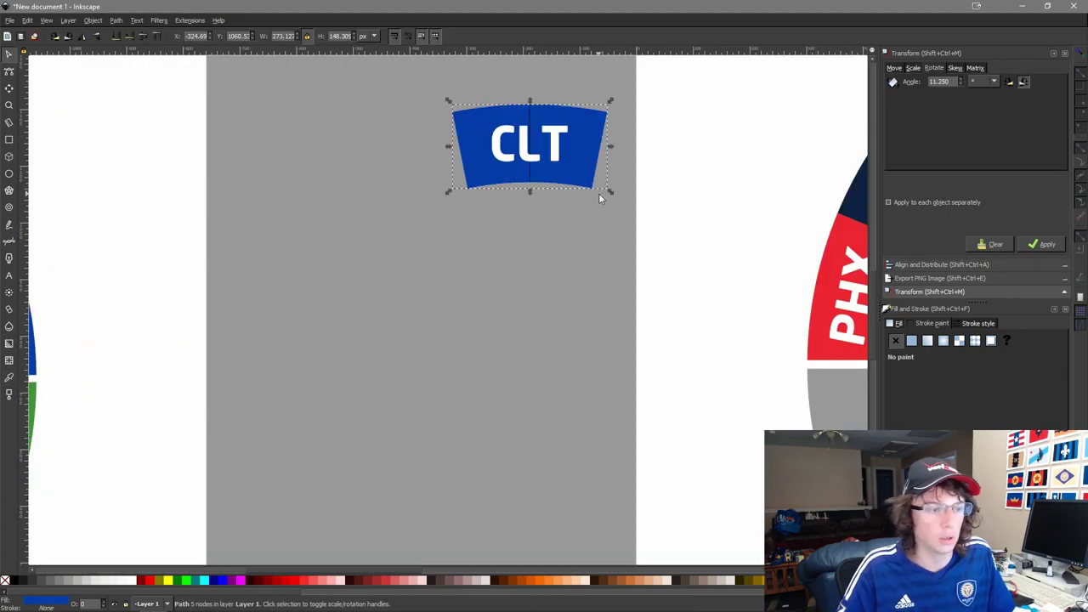
pyautogui.keyDown('shift'); pyautogui.click(566, 151); pyautogui.keyUp('shift')
pyautogui.hotkey('ctrl', 'g')
pyautogui.scroll(-2, 567, 158)
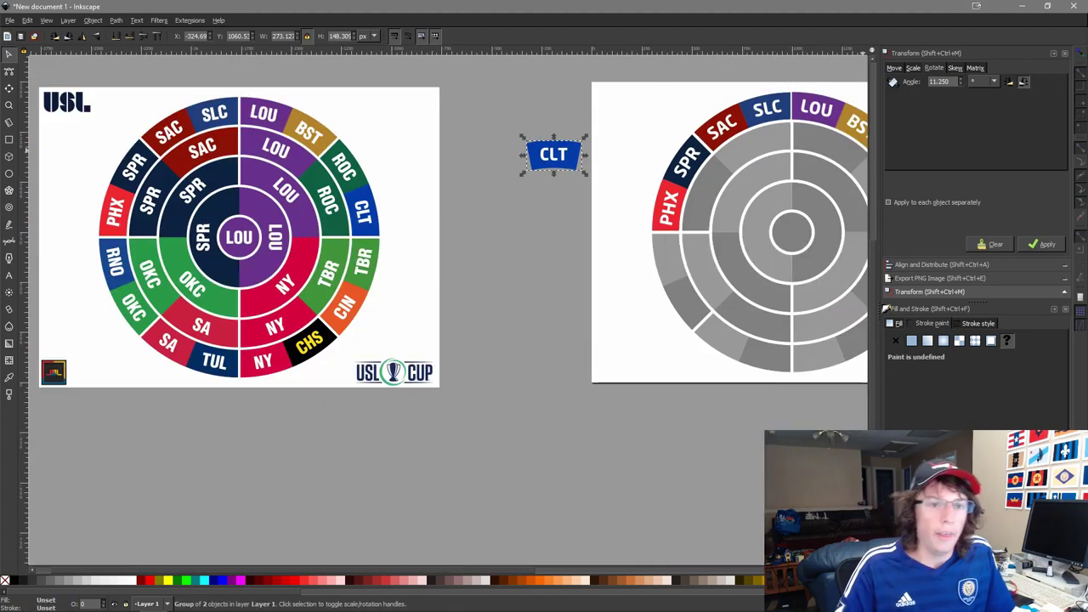
# Rotate the CLT group clockwise by seven 11.25° increments and center it on the outer-ring segment following ROC.
pyautogui.click(1047, 245)
pyautogui.click(1048, 244)
pyautogui.click(1047, 245)
pyautogui.click(1051, 247)
pyautogui.click(1050, 245)
pyautogui.click(1049, 246)
pyautogui.click(1050, 246)
pyautogui.moveTo(721, 297); pyautogui.dragTo(557, 316)
pyautogui.keyDown('shift'); pyautogui.click(757, 224); pyautogui.keyUp('shift')
pyautogui.hotkey('ctrl', 'alt', 'h')
pyautogui.hotkey('ctrl', 'alt', 't')
pyautogui.click(846, 225)
# Examine the placed CLT tile's edge along the white divider and compare the chart's lower half with the reference chart.
pyautogui.scroll(7, 832, 233)
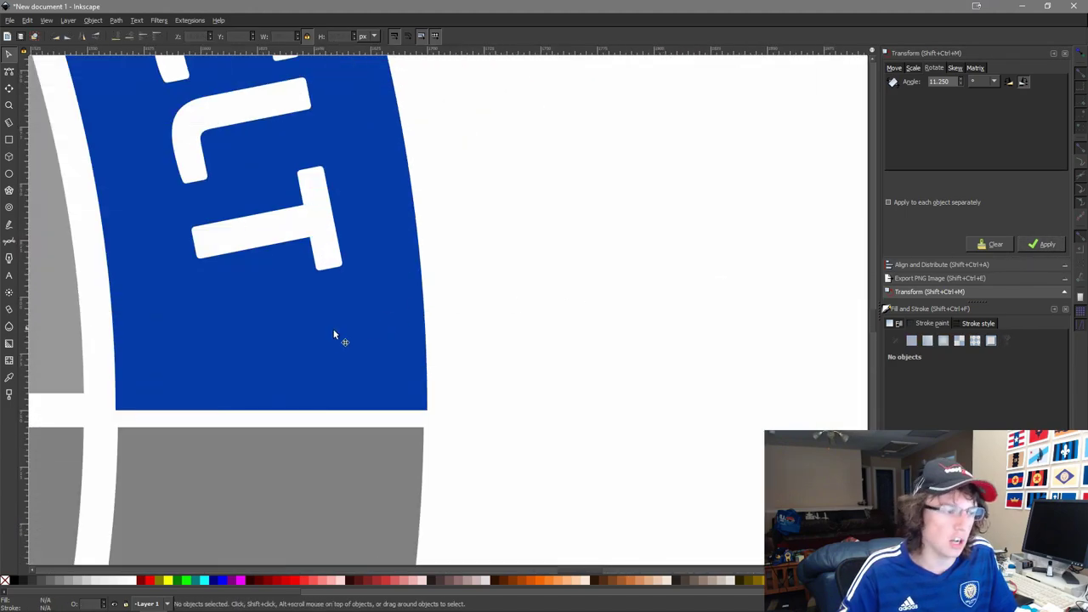
pyautogui.click(119, 412)
pyautogui.click(94, 409)
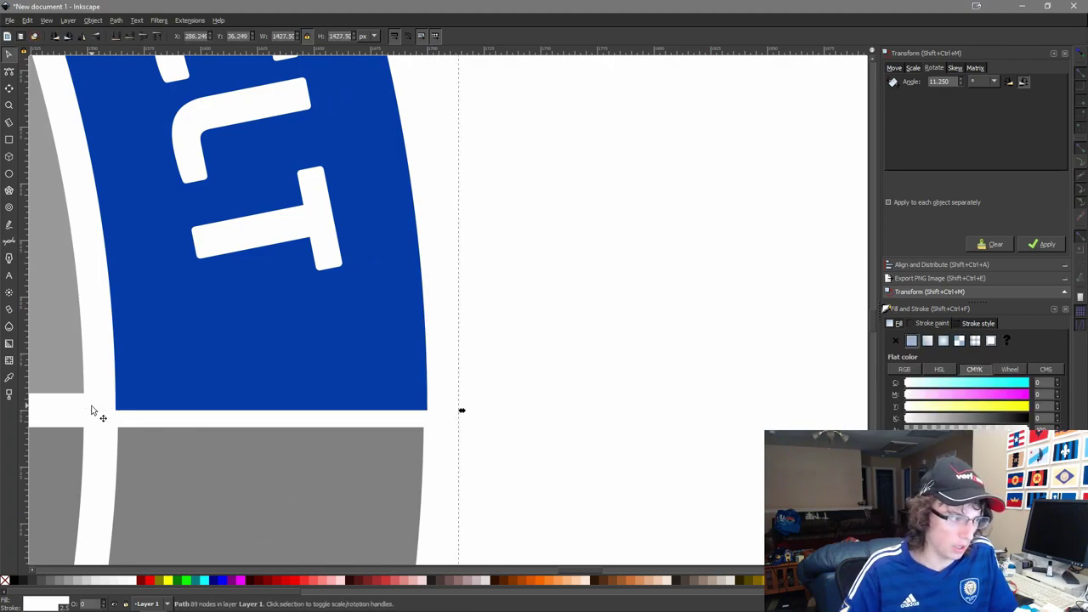
pyautogui.scroll(-4, 62, 245)
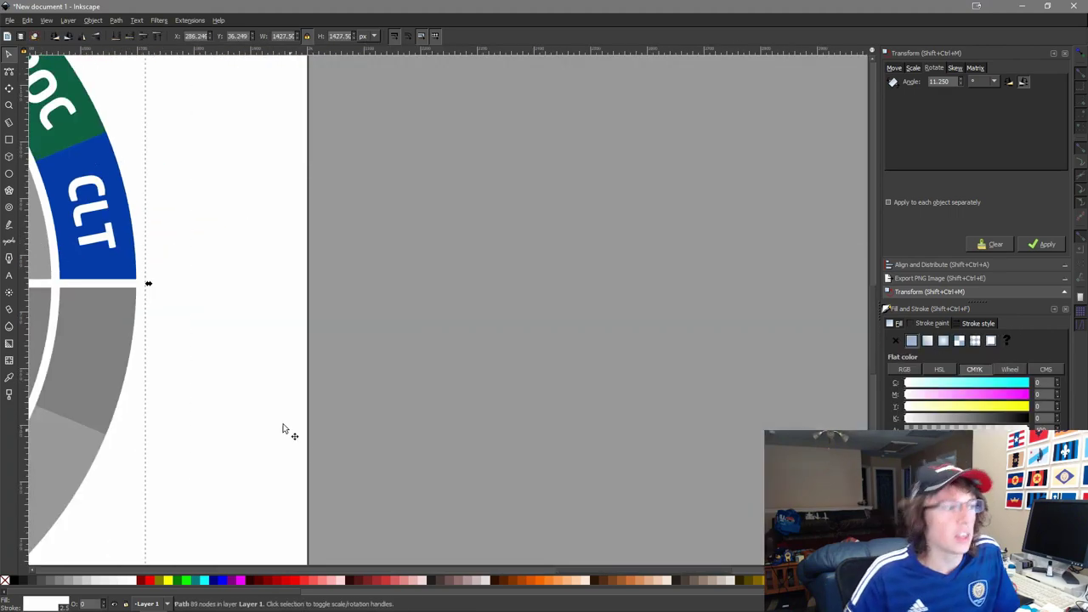
pyautogui.scroll(-2, 260, 415)
pyautogui.moveTo(165, 396); pyautogui.dragTo(630, 403)
pyautogui.scroll(-1, 632, 402)
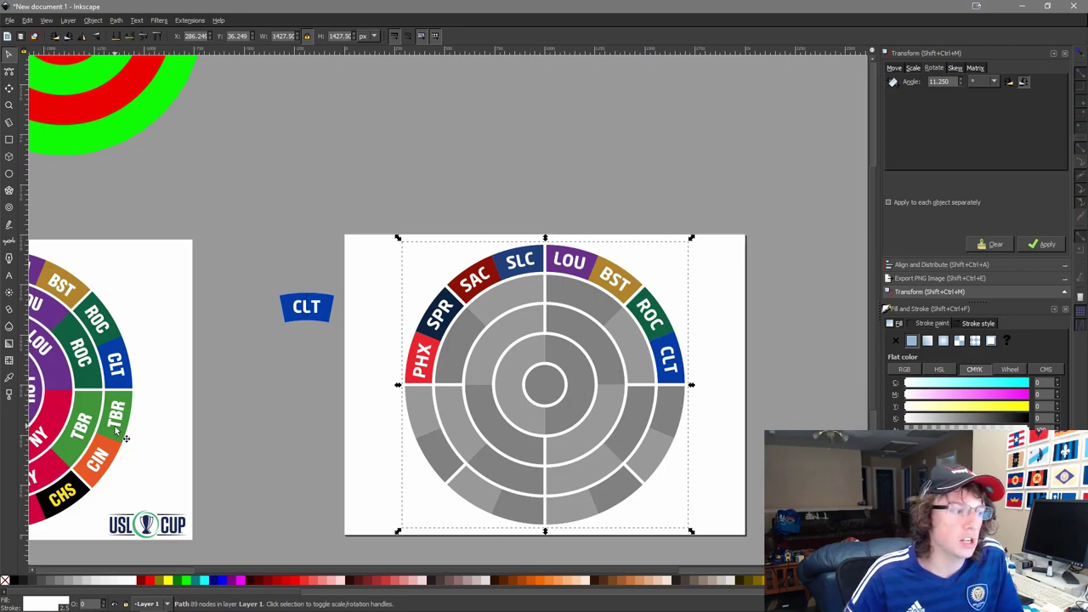
pyautogui.moveTo(125, 438); pyautogui.dragTo(522, 297)
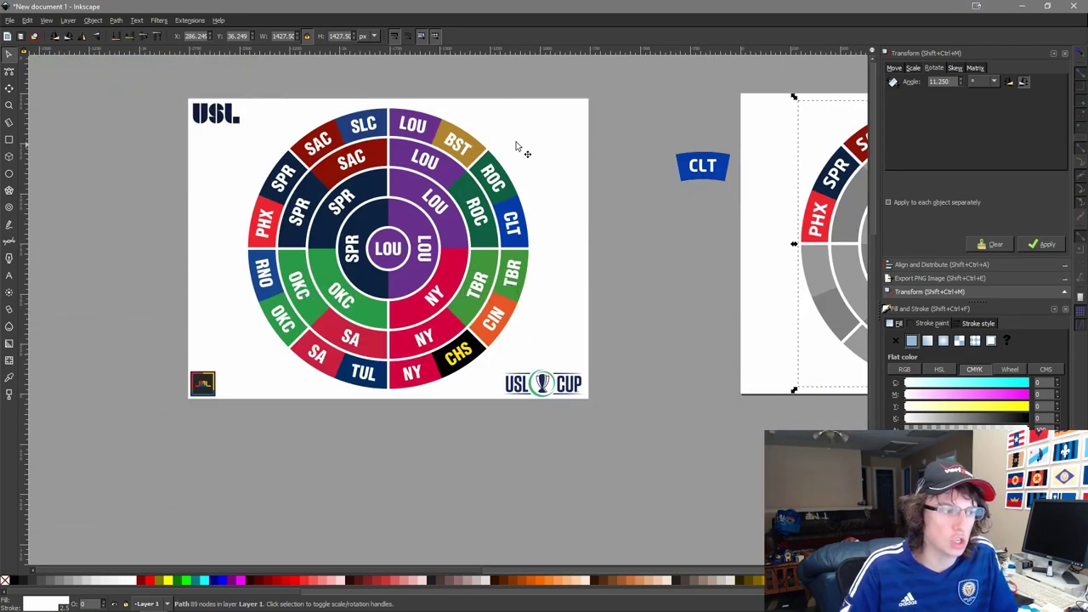
pyautogui.moveTo(705, 324); pyautogui.dragTo(582, 320)
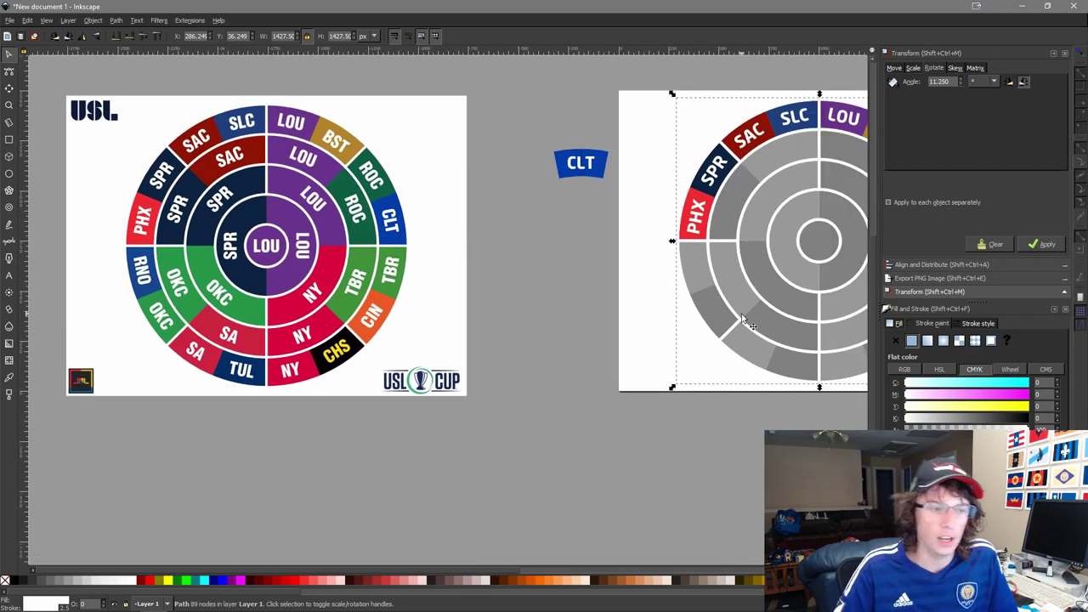
pyautogui.moveTo(750, 313); pyautogui.dragTo(583, 291)
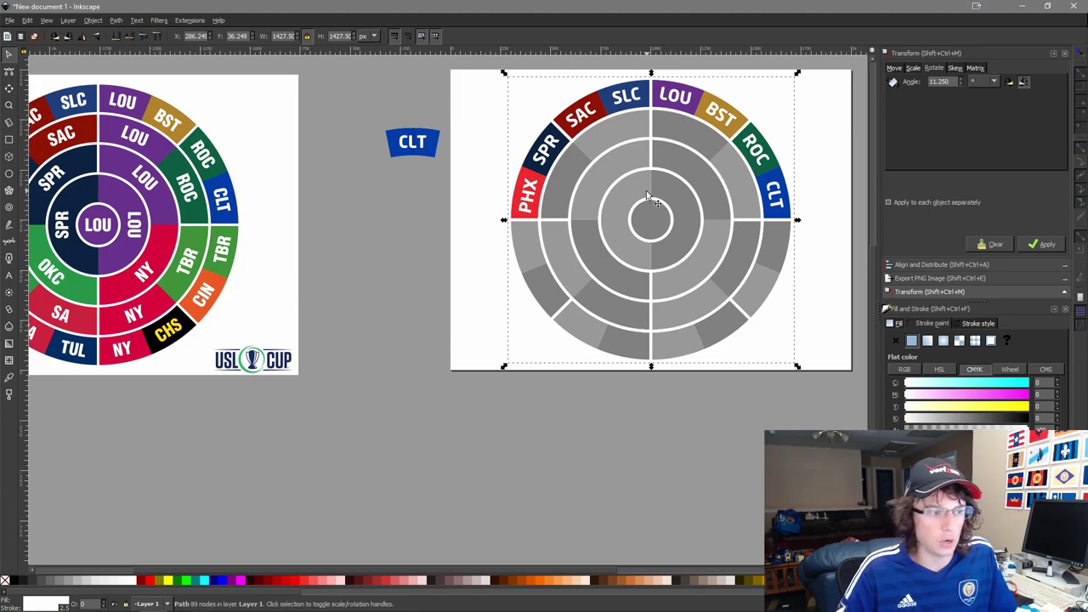
pyautogui.moveTo(404, 174); pyautogui.dragTo(490, 235)
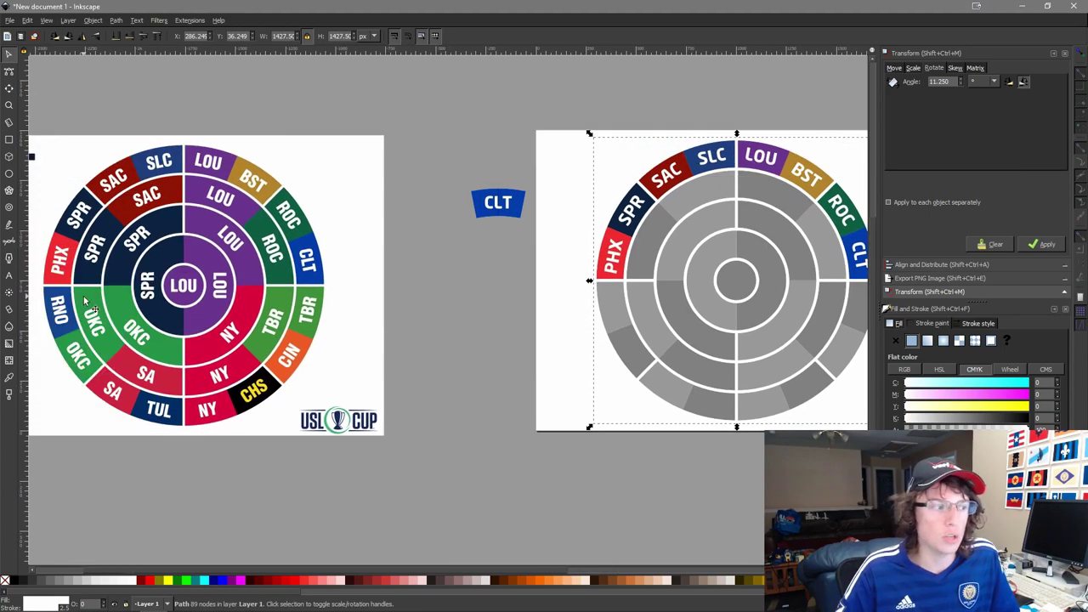
pyautogui.scroll(2, 517, 248)
pyautogui.hscroll(-3, 518, 248)
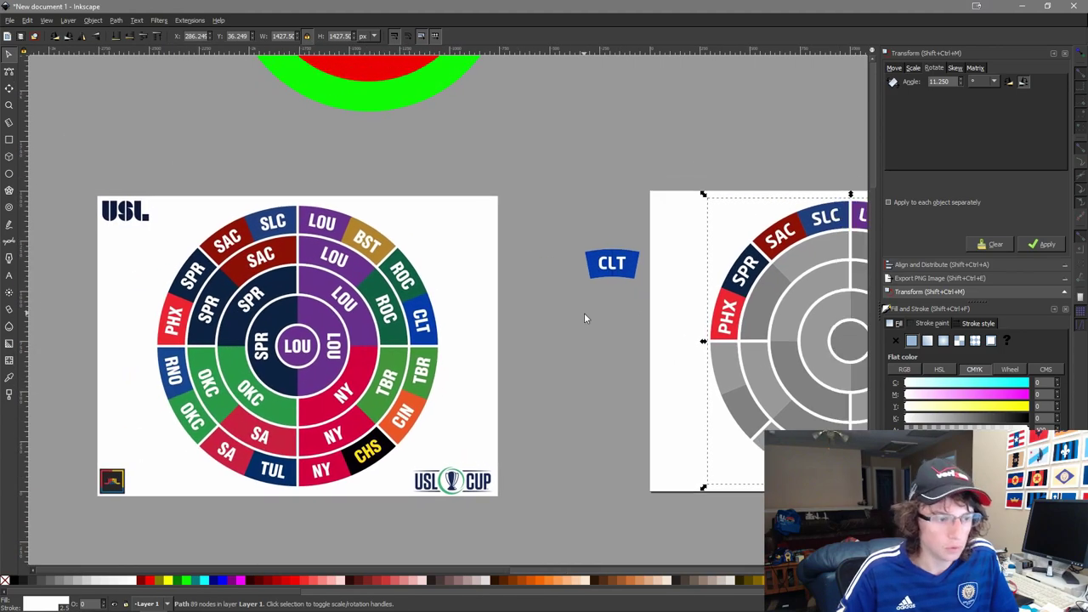
# Select the CLT template's tile, lettering and guide line and rotate them together by 180°.
pyautogui.scroll(3, 599, 261)
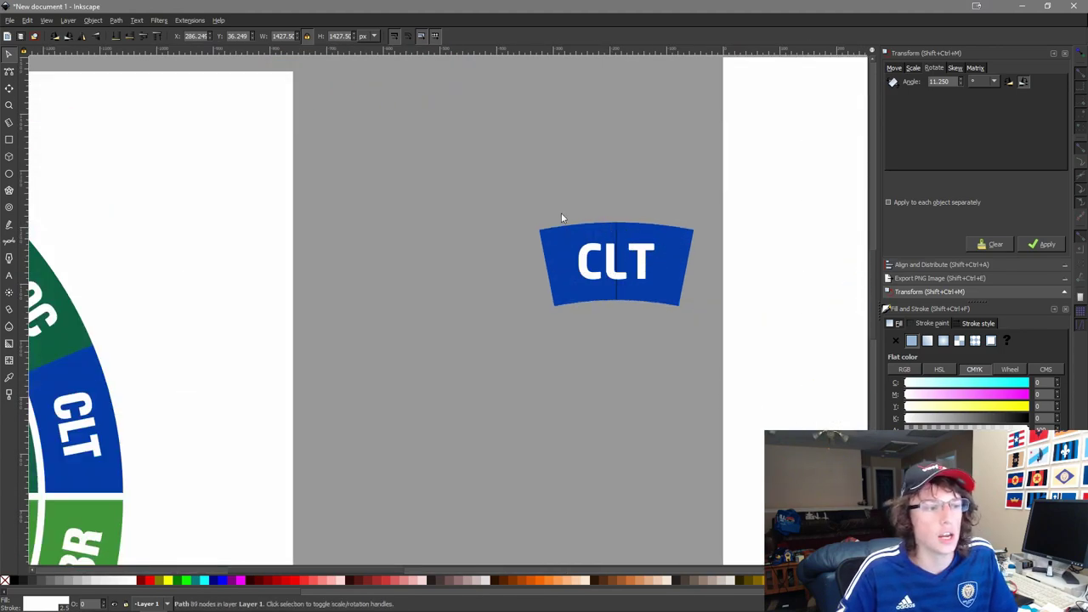
pyautogui.moveTo(449, 169); pyautogui.dragTo(727, 363)
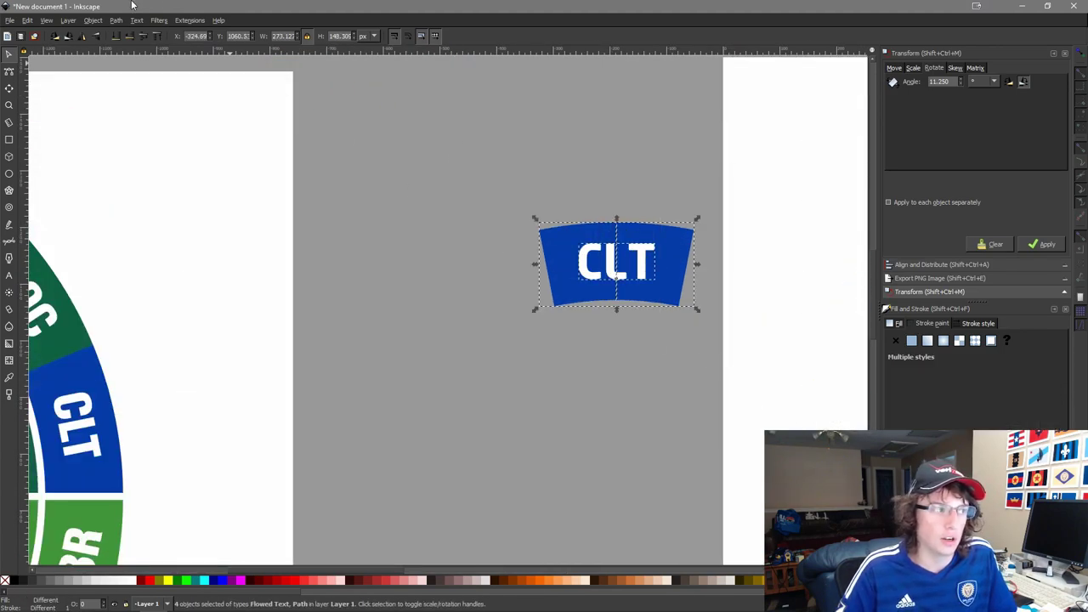
pyautogui.click(69, 38)
pyautogui.click(69, 37)
pyautogui.click(552, 232)
pyautogui.scroll(3, 611, 296)
pyautogui.click(788, 253)
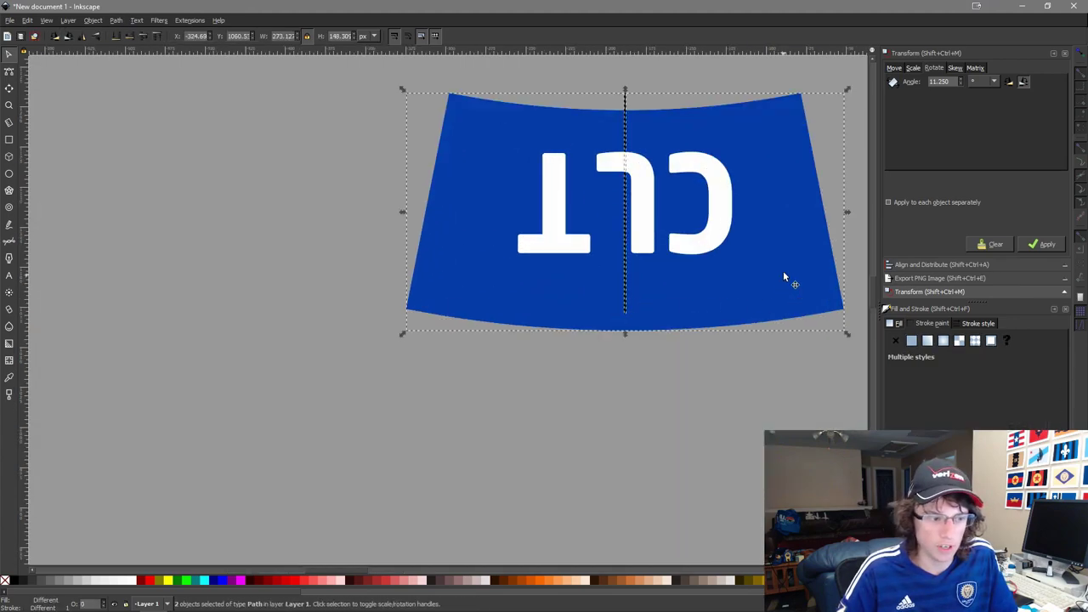
pyautogui.click(773, 71)
# Replace the CLT lettering on the team-tile template with RNO.
pyautogui.doubleClick(710, 204)
pyautogui.hotkey('ctrl', 'a')
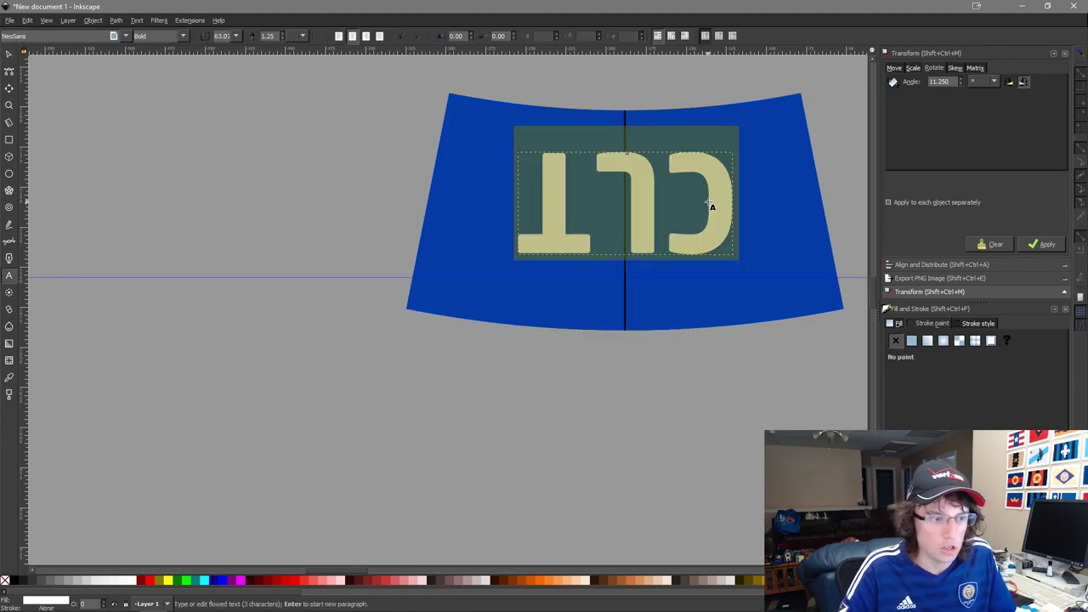
pyautogui.scroll(-7, 710, 203)
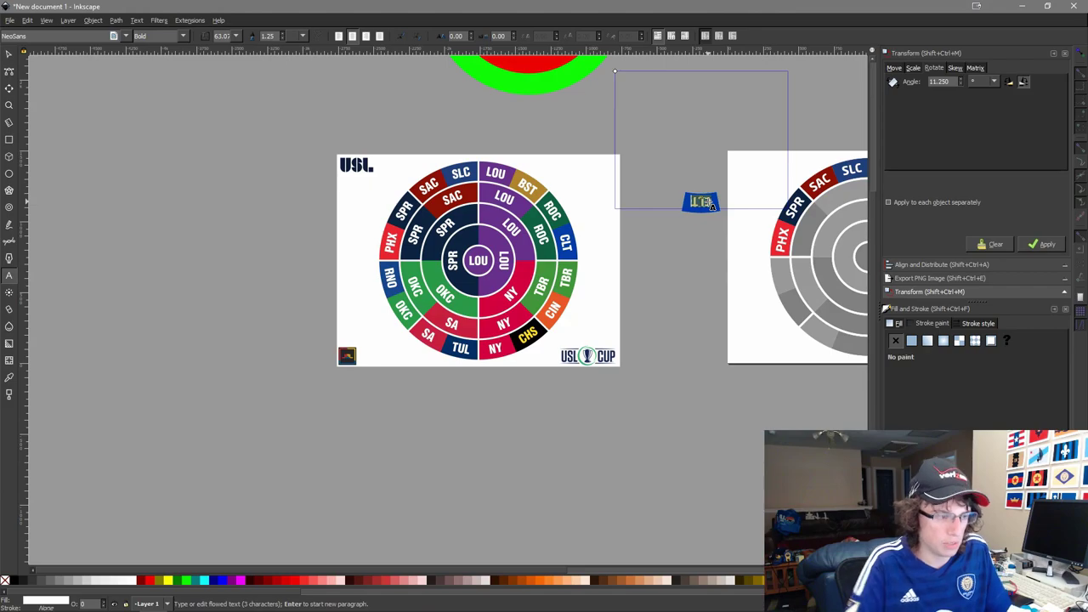
pyautogui.press('F1')
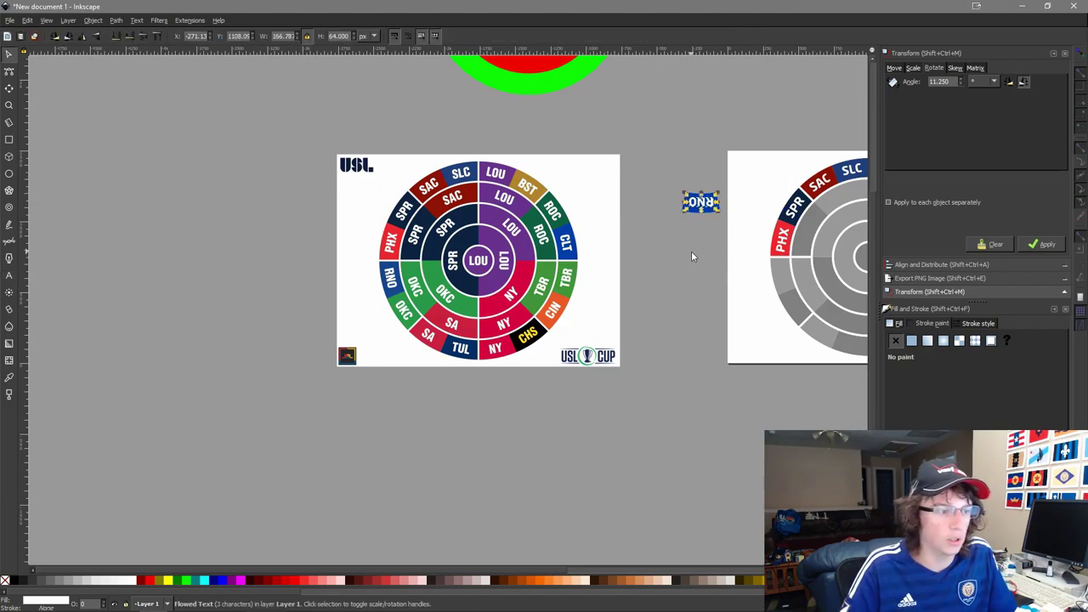
# Fill the template tile with the blue of the RNO segment sampled from the reference chart.
pyautogui.scroll(3, 714, 187)
pyautogui.keyDown('shift'); pyautogui.click(633, 291); pyautogui.keyUp('shift')
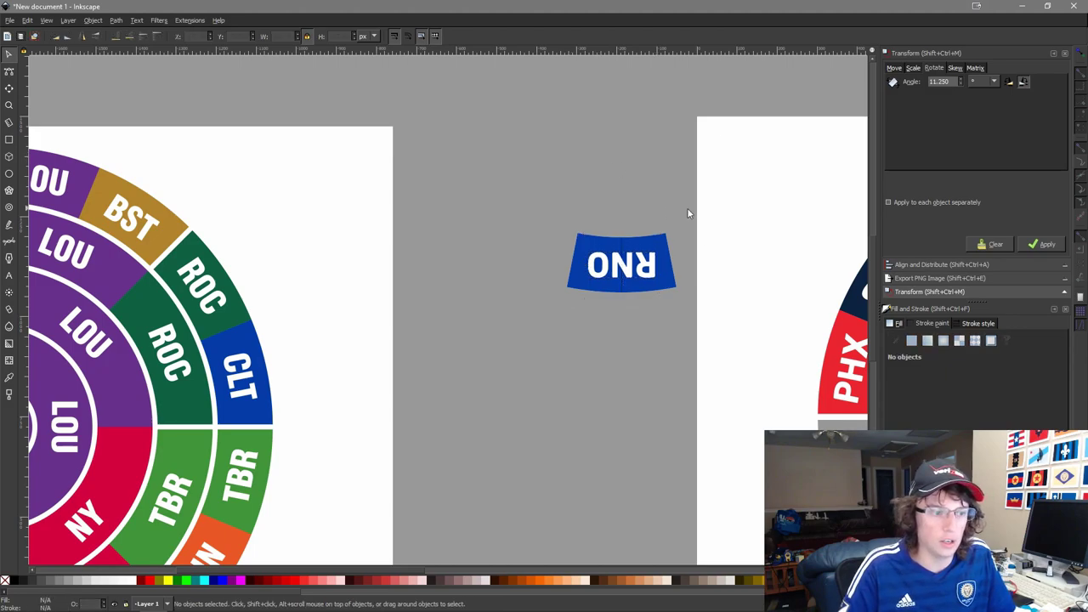
pyautogui.press('d')
pyautogui.scroll(-4, 587, 358)
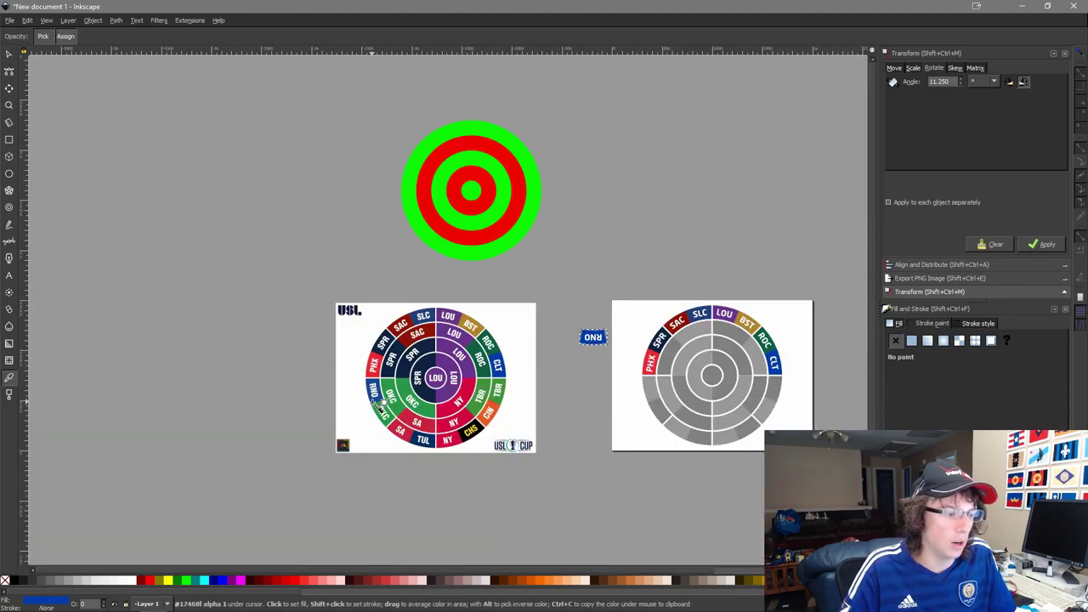
pyautogui.scroll(4, 378, 406)
pyautogui.scroll(-3, 389, 331)
pyautogui.press('s')
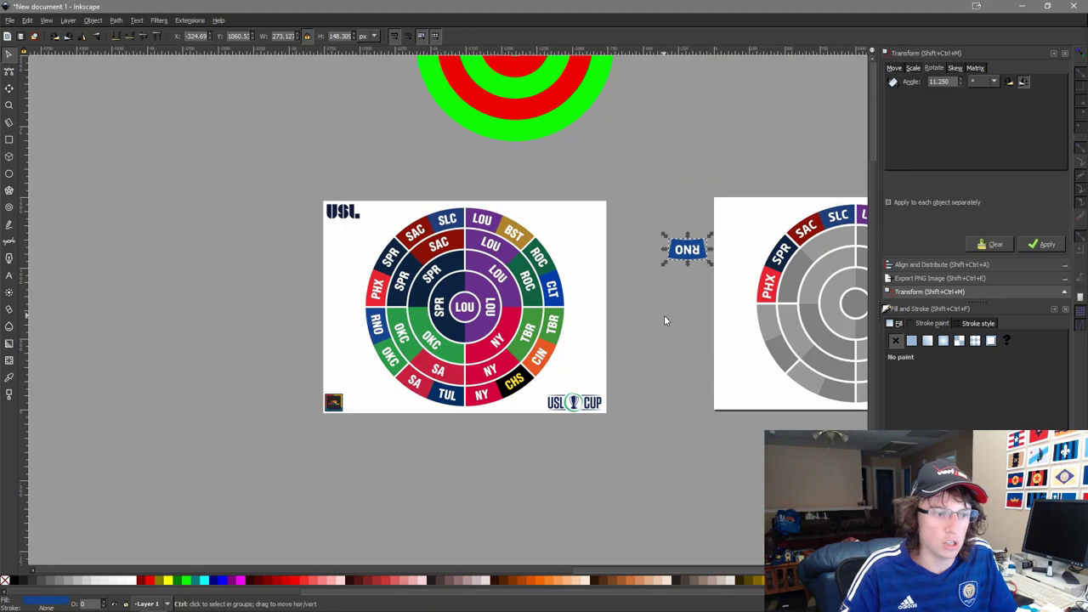
# Group a copy of the RNO lettering with its blue tile, leaving out the guide line.
pyautogui.scroll(3, 665, 317)
pyautogui.moveTo(768, 120); pyautogui.dragTo(596, 279)
pyautogui.scroll(2, 595, 279)
pyautogui.click(538, 292)
pyautogui.keyDown('shift'); pyautogui.click(557, 263); pyautogui.keyUp('shift')
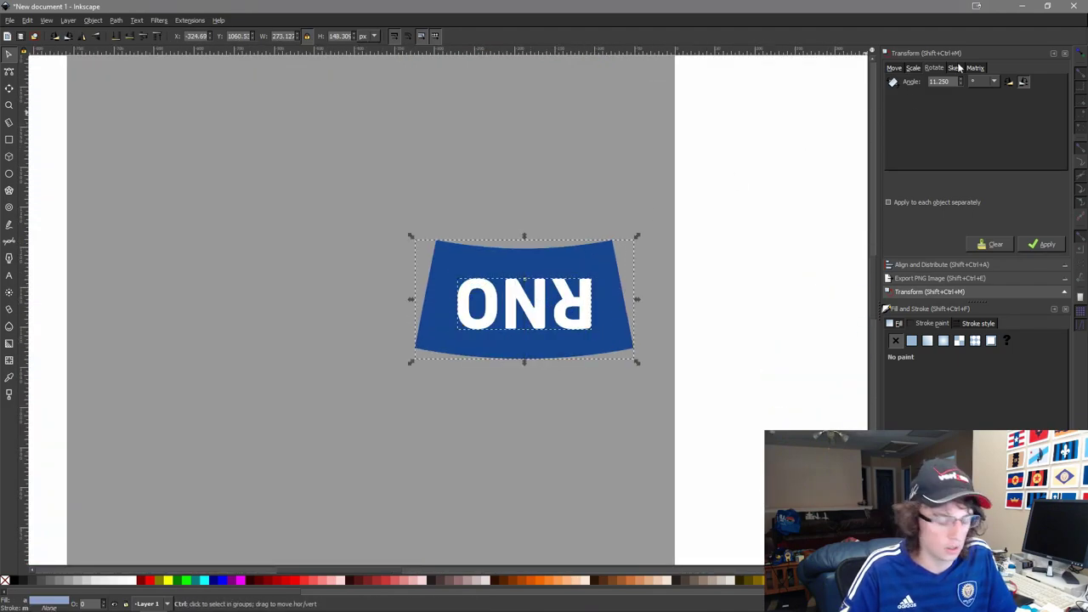
pyautogui.hotkey('ctrl', 'g')
# Rotate the RNO group clockwise by a net seven 11.25° increments and center it on the outer-ring segment below PHX.
pyautogui.click(1009, 82)
pyautogui.click(1044, 244)
pyautogui.click(1024, 82)
pyautogui.doubleClick(1043, 244)
pyautogui.click(1042, 244)
pyautogui.click(1043, 245)
pyautogui.click(1042, 245)
pyautogui.click(1042, 246)
pyautogui.click(1042, 246)
pyautogui.click(1042, 246)
pyautogui.click(1041, 245)
pyautogui.scroll(-4, 804, 249)
pyautogui.keyDown('shift'); pyautogui.click(541, 381); pyautogui.keyUp('shift')
pyautogui.hotkey('ctrl', 'alt', 'h')
pyautogui.hotkey('ctrl', 'alt', 't')
pyautogui.press('Escape')
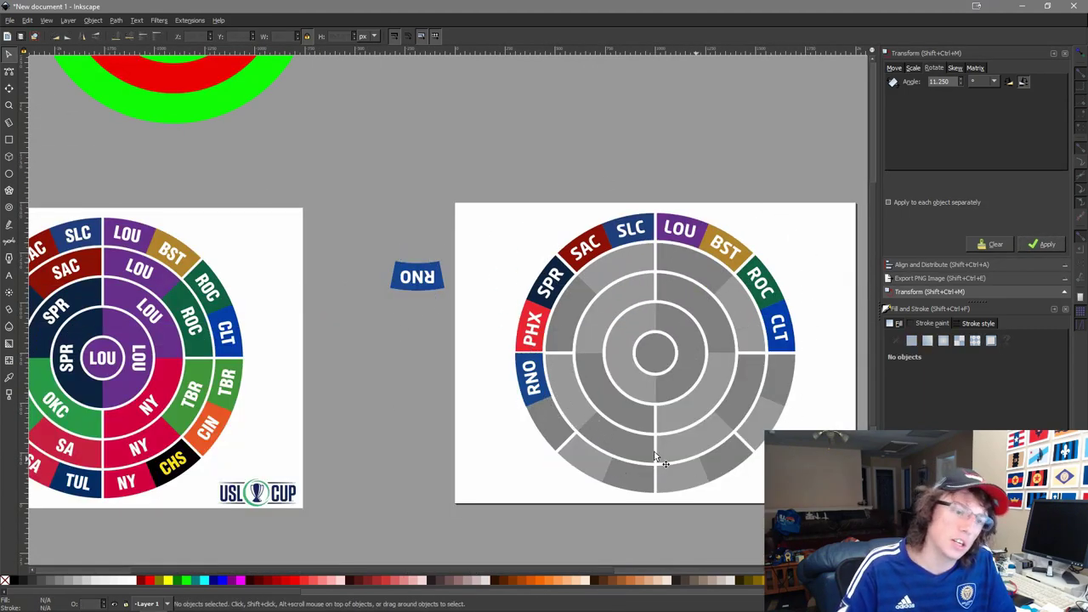
# Rotate the template's RNO lettering and guide line by 180° and realign them with the blue tile.
pyautogui.moveTo(387, 309); pyautogui.dragTo(637, 245)
pyautogui.scroll(3, 639, 241)
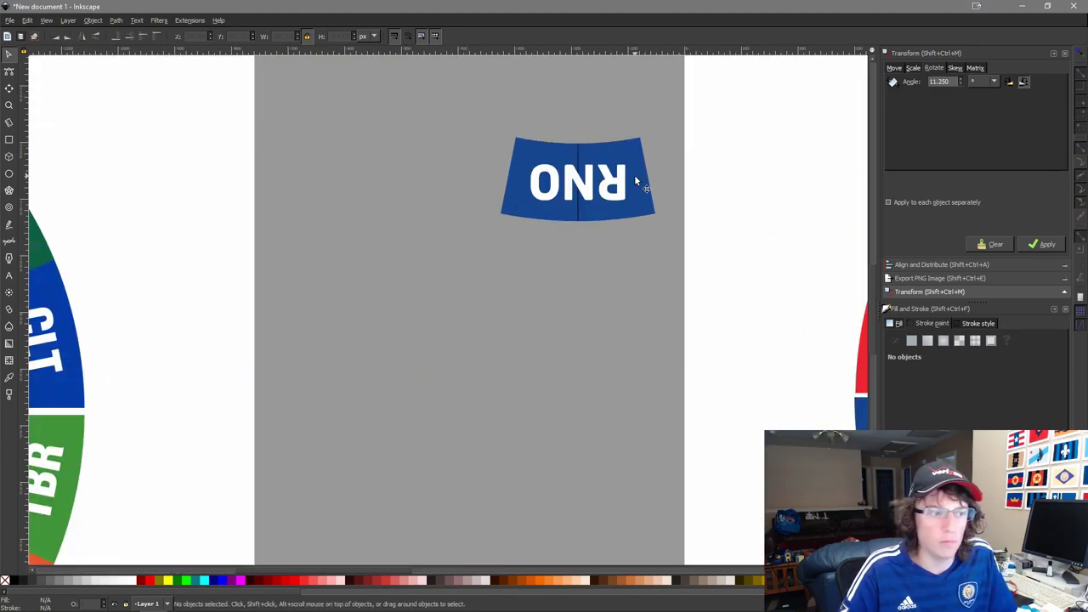
pyautogui.moveTo(644, 202); pyautogui.dragTo(470, 232)
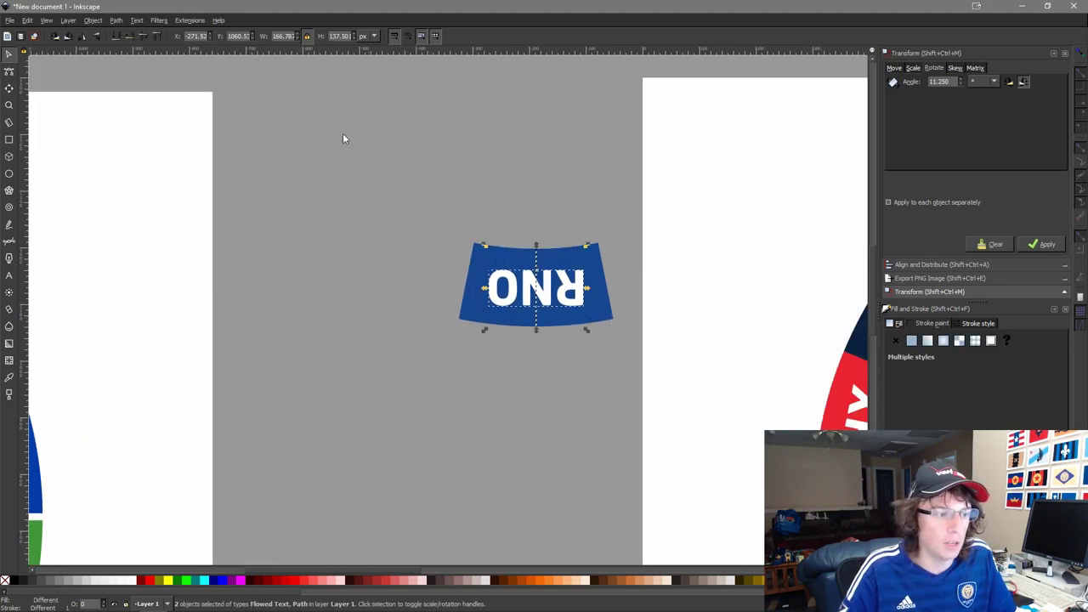
pyautogui.click(72, 35)
pyautogui.scroll(3, 541, 331)
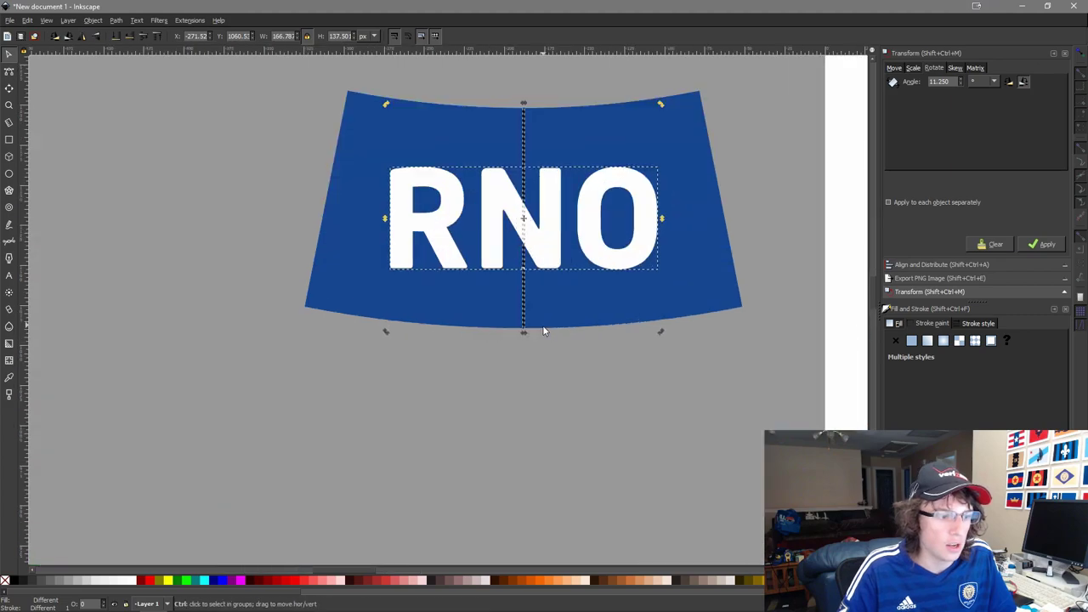
pyautogui.hotkey('shift', 'ctrl', 'c')
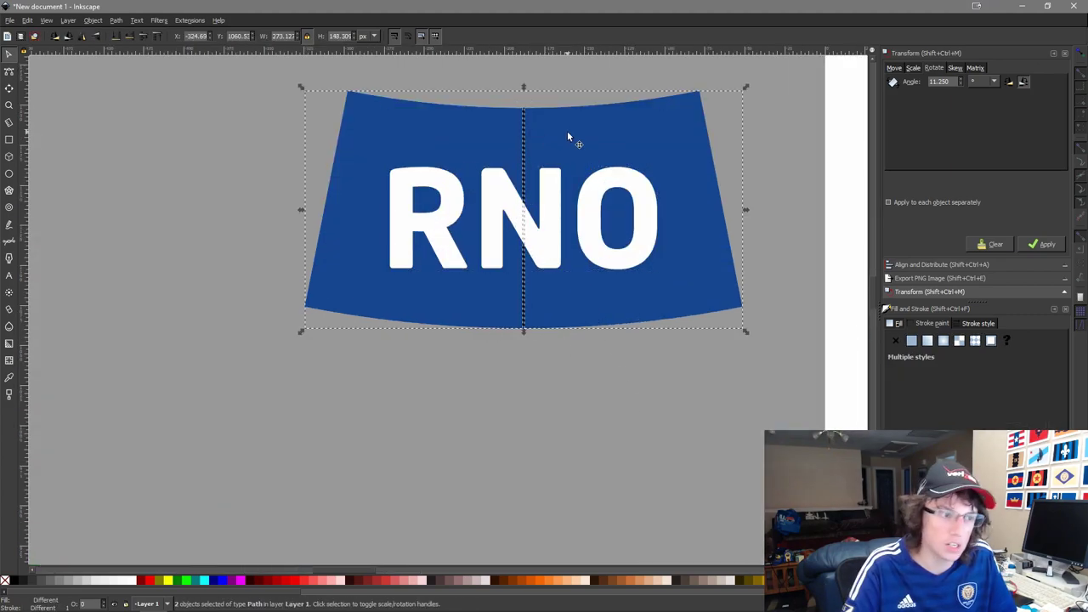
pyautogui.click(557, 189)
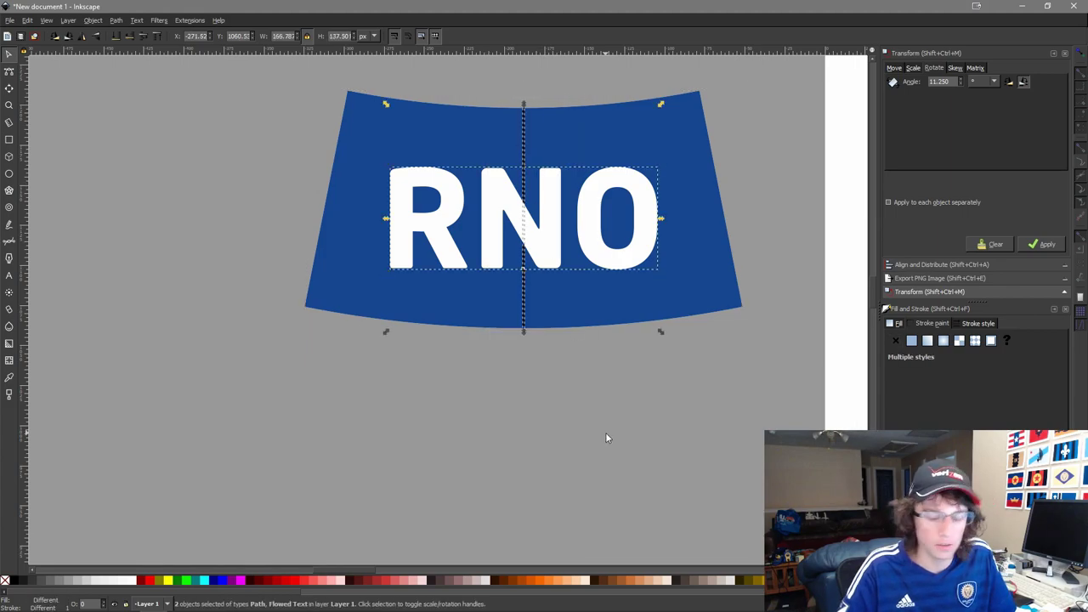
# Group a copy of the upright RNO lettering with the blue tile.
pyautogui.click(710, 408)
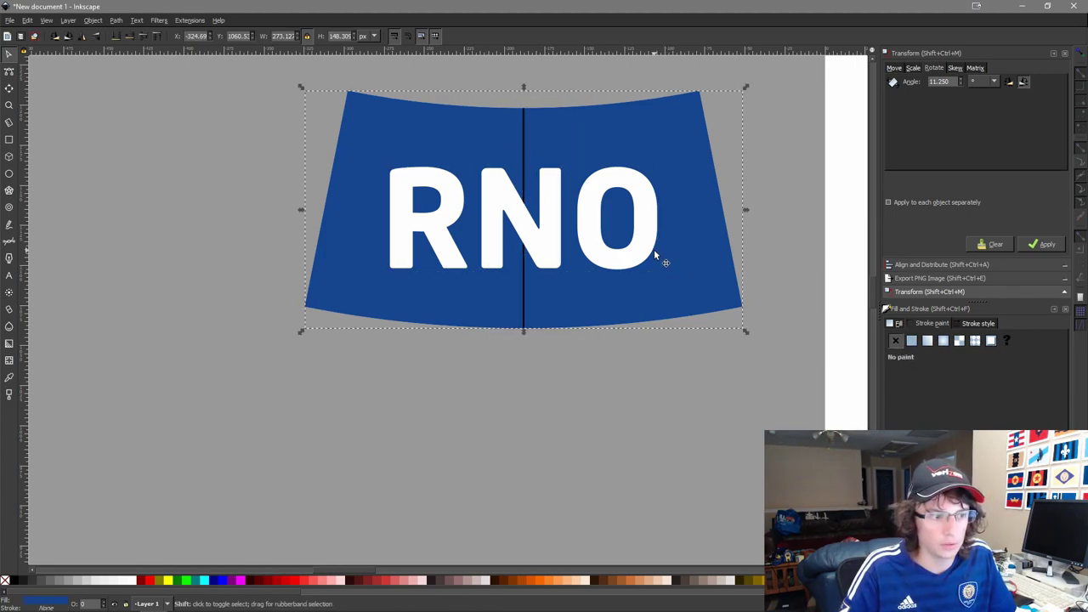
pyautogui.keyDown('shift'); pyautogui.click(654, 252); pyautogui.keyUp('shift')
pyautogui.hotkey('ctrl', 'g')
# Rotate the upright RNO group clockwise by eight 11.25° increments and back counterclockwise by one.
pyautogui.scroll(-4, 654, 251)
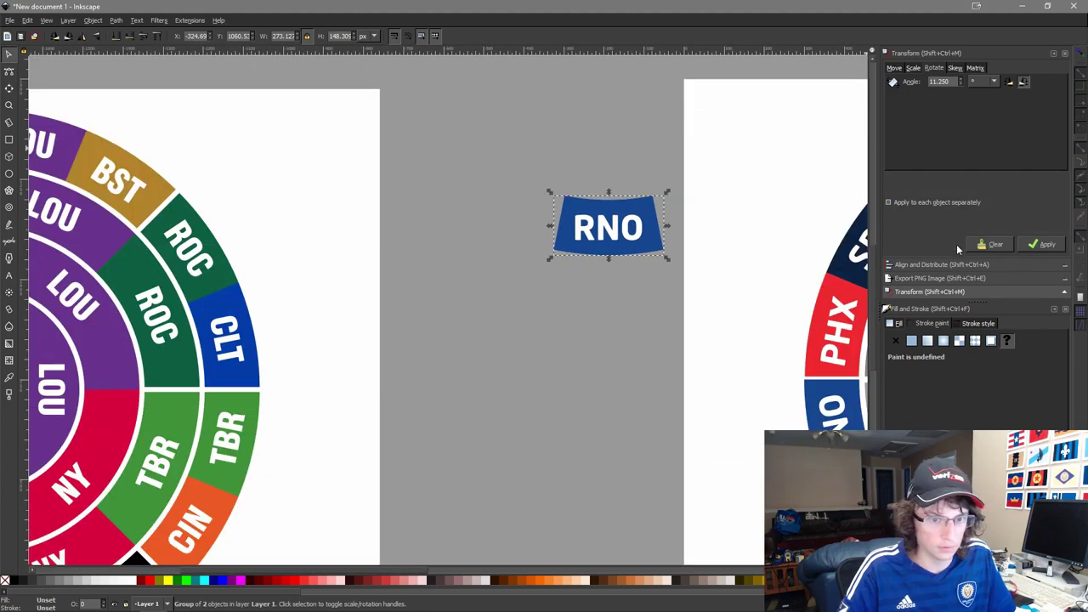
pyautogui.click(1034, 246)
pyautogui.click(1033, 246)
pyautogui.click(1033, 246)
pyautogui.click(1034, 245)
pyautogui.click(1033, 245)
pyautogui.click(1034, 246)
pyautogui.click(1034, 246)
pyautogui.click(1033, 245)
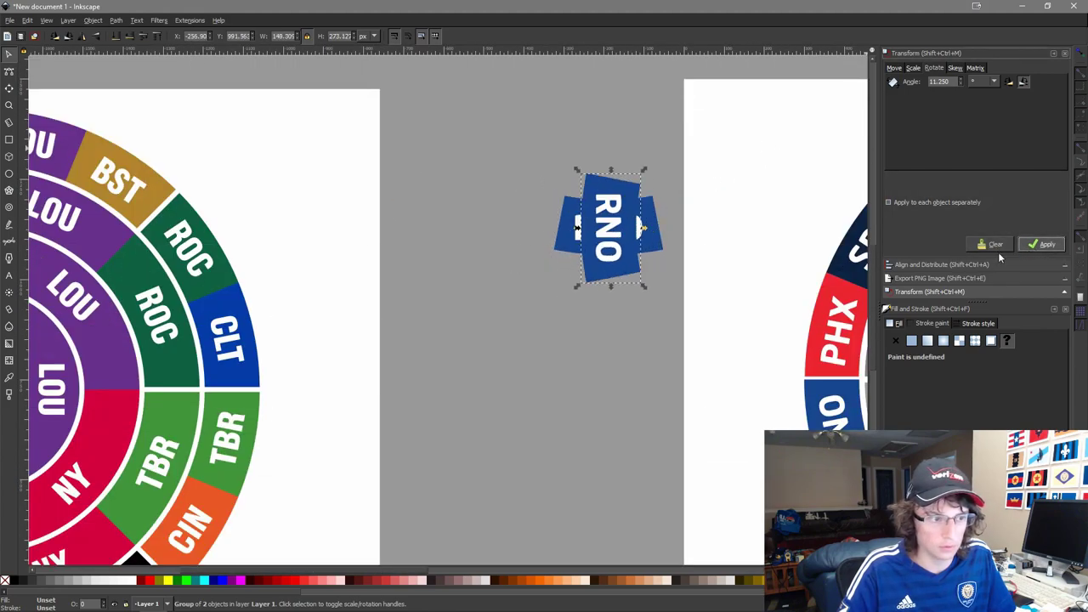
pyautogui.click(1009, 82)
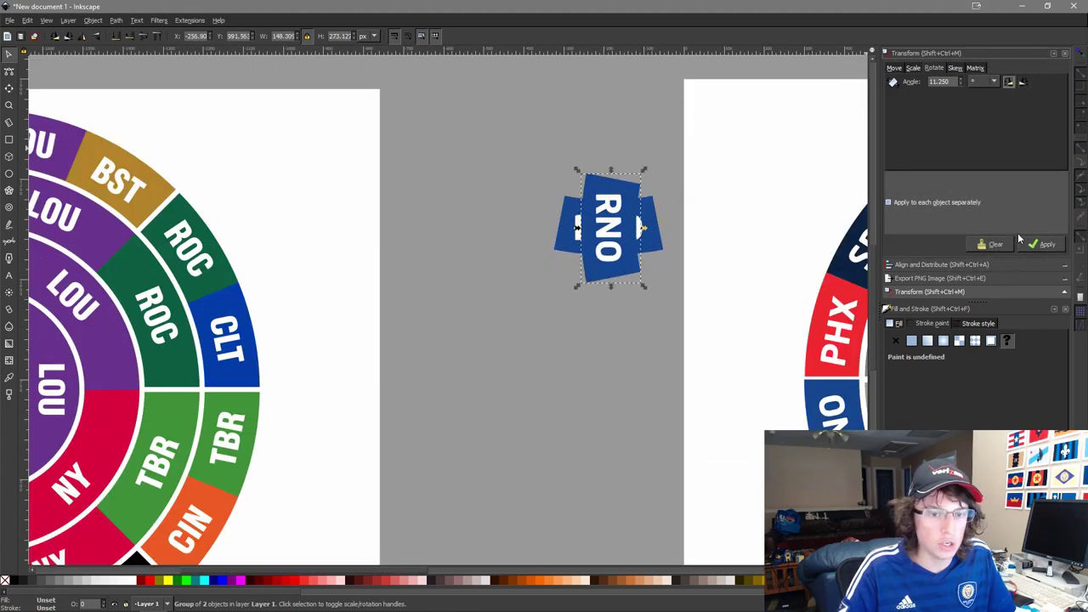
pyautogui.click(1042, 245)
# Move the rotated RNO copy onto the white page beside the RNO tile already placed in the ring.
pyautogui.hscroll(4, 349, 200)
pyautogui.scroll(-2, 348, 199)
pyautogui.moveTo(440, 160); pyautogui.dragTo(577, 385)
pyautogui.scroll(-3, 577, 384)
pyautogui.scroll(6, 722, 303)
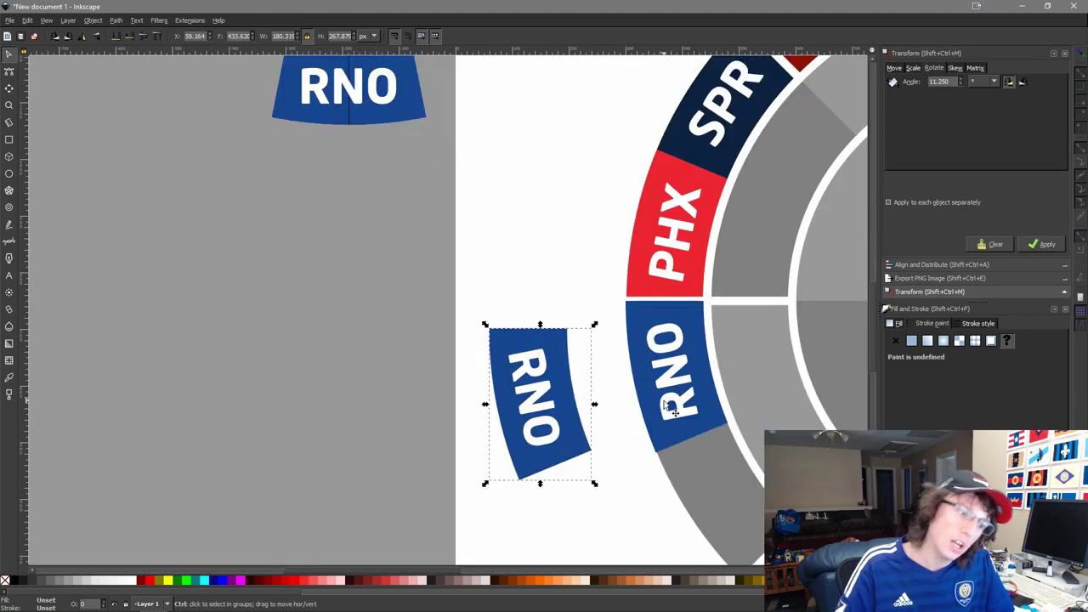
# Compare the reading direction of the two RNO tiles with the lettering around the reference chart.
pyautogui.click(715, 268)
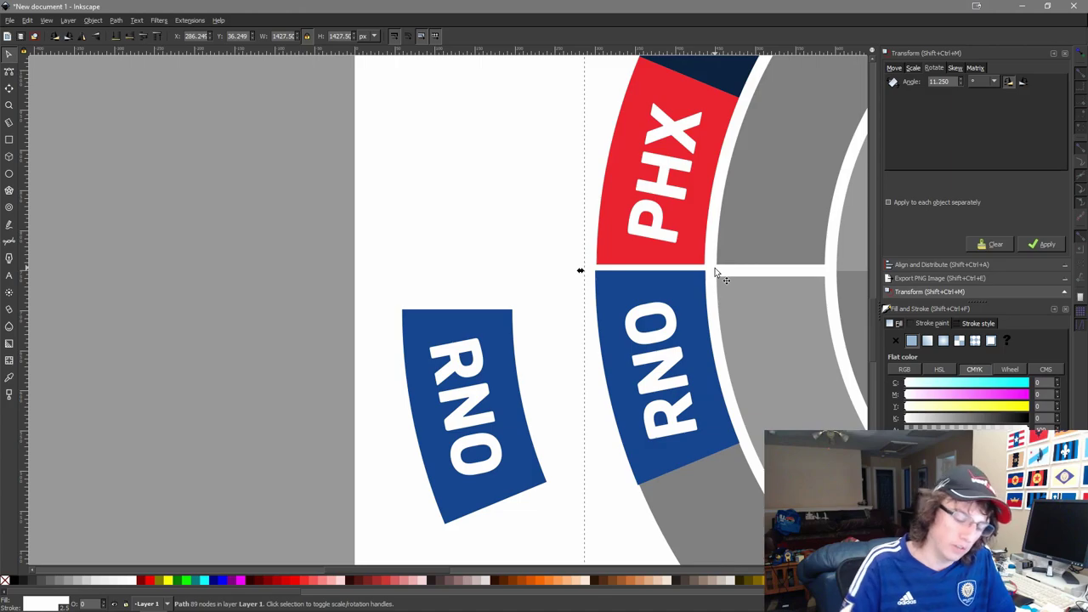
pyautogui.scroll(-6, 734, 241)
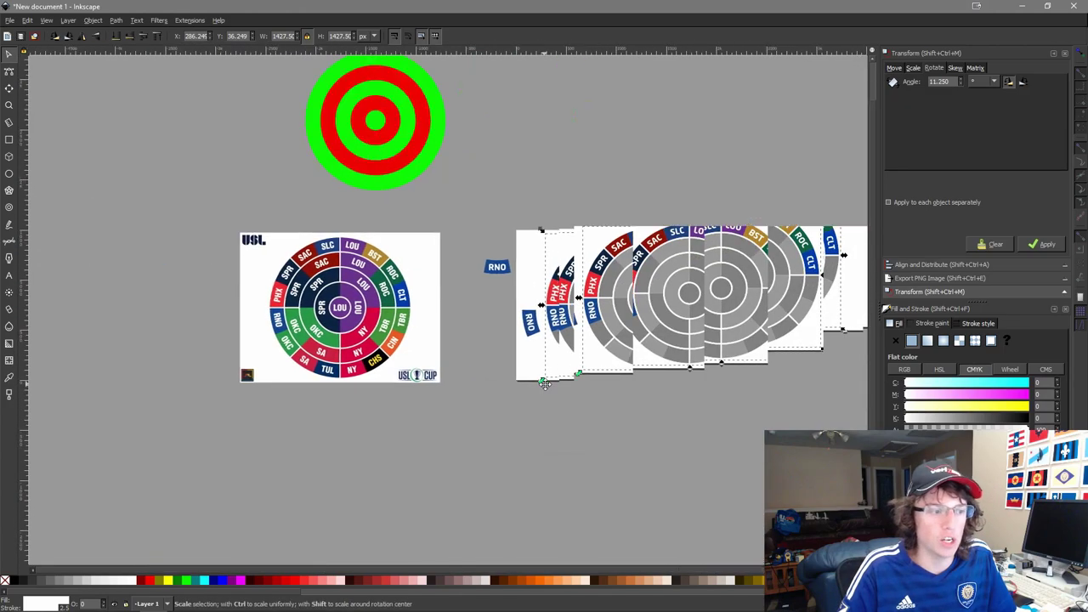
pyautogui.scroll(2, 608, 348)
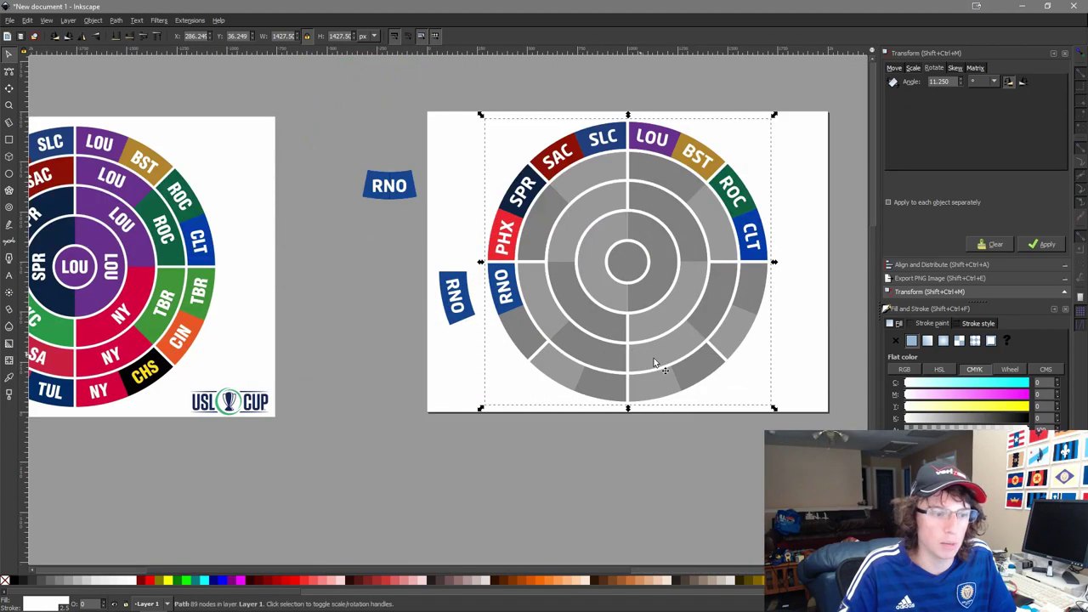
pyautogui.hscroll(-8, 692, 258)
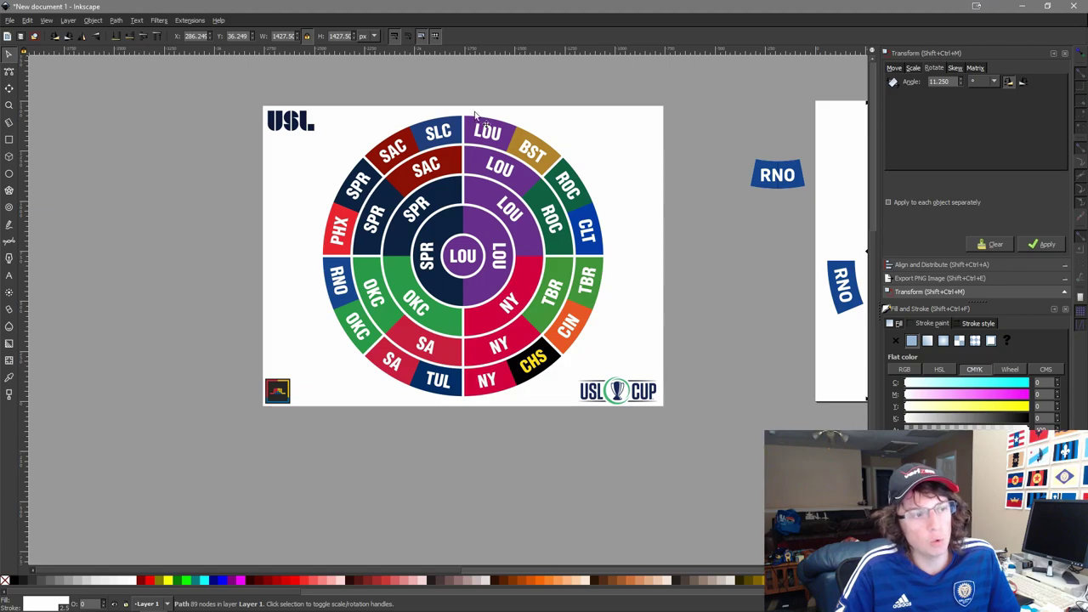
pyautogui.scroll(-3, 490, 291)
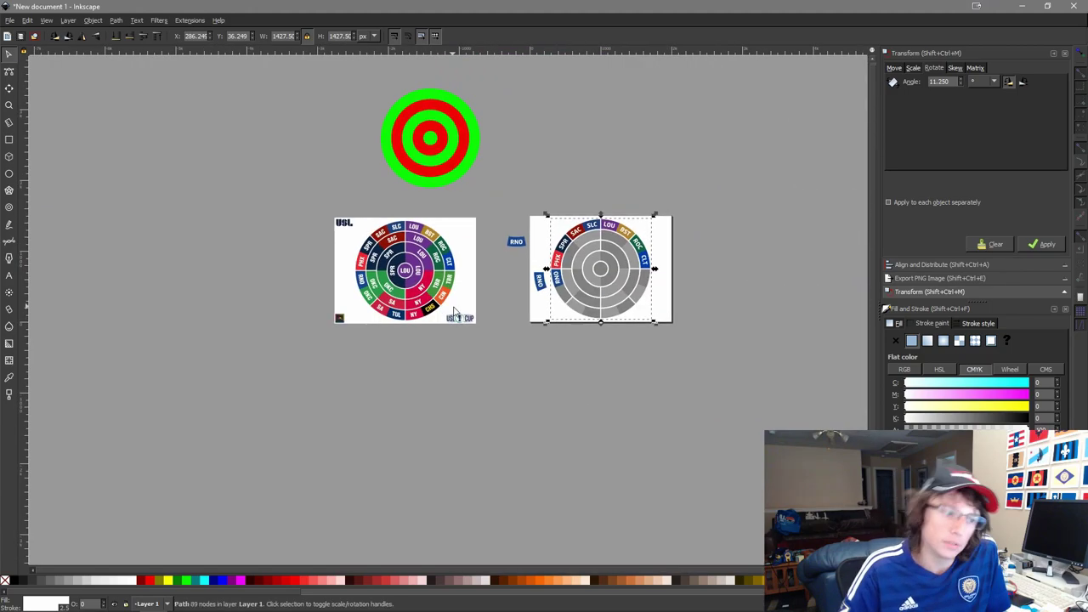
pyautogui.scroll(3, 497, 309)
pyautogui.moveTo(629, 284); pyautogui.dragTo(463, 359)
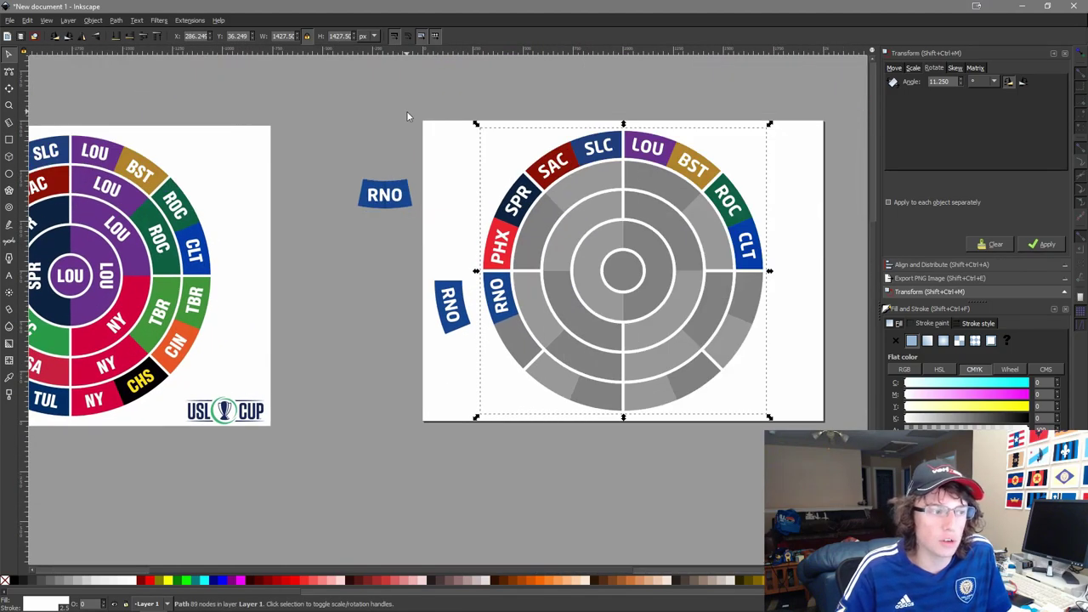
pyautogui.scroll(1, 562, 336)
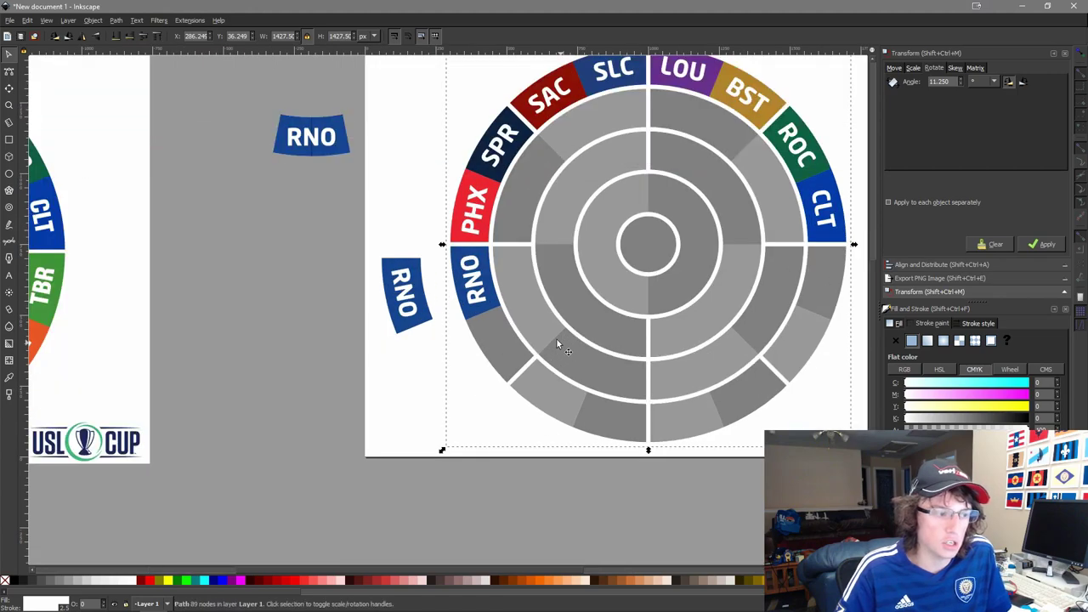
pyautogui.click(252, 238)
pyautogui.moveTo(268, 213); pyautogui.dragTo(301, 296)
pyautogui.scroll(-2, 301, 296)
pyautogui.moveTo(298, 252); pyautogui.dragTo(574, 294)
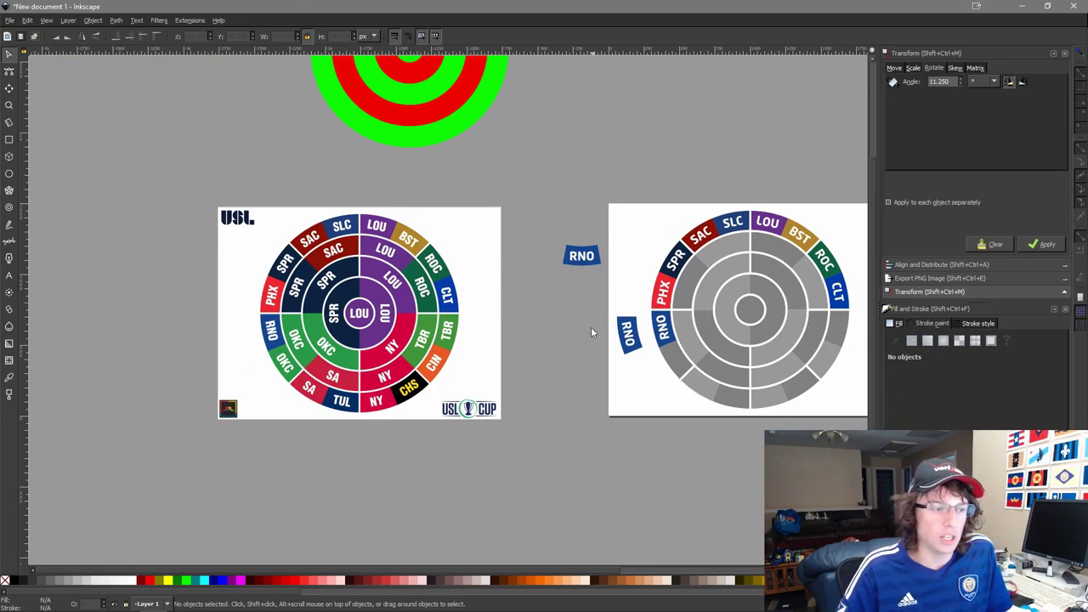
pyautogui.scroll(3, 821, 226)
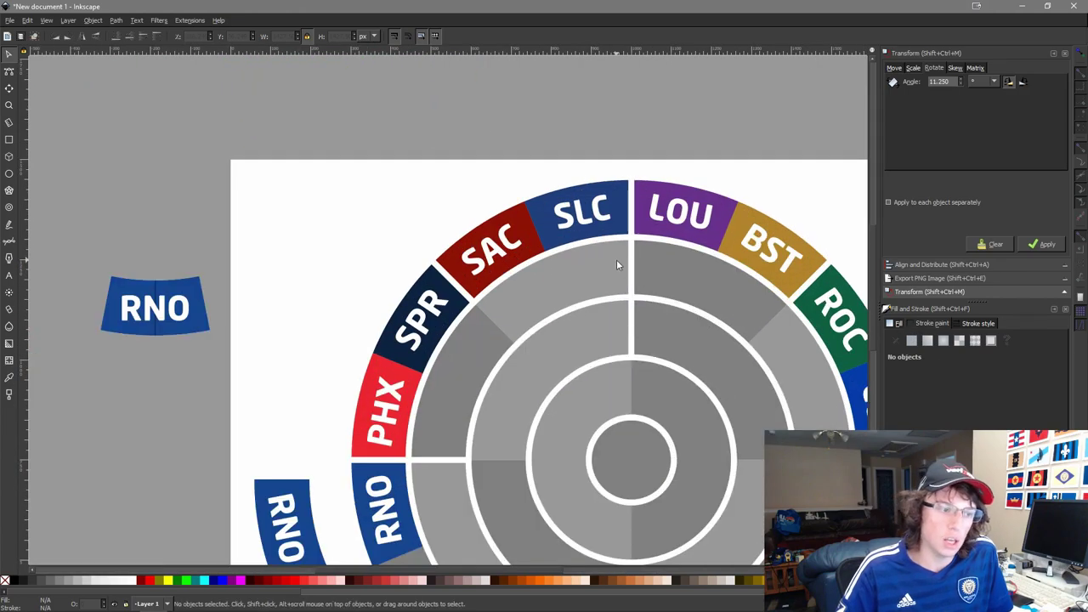
# Select the RNO template's tile, lettering and guide line and rotate them together by 180°.
pyautogui.click(616, 259)
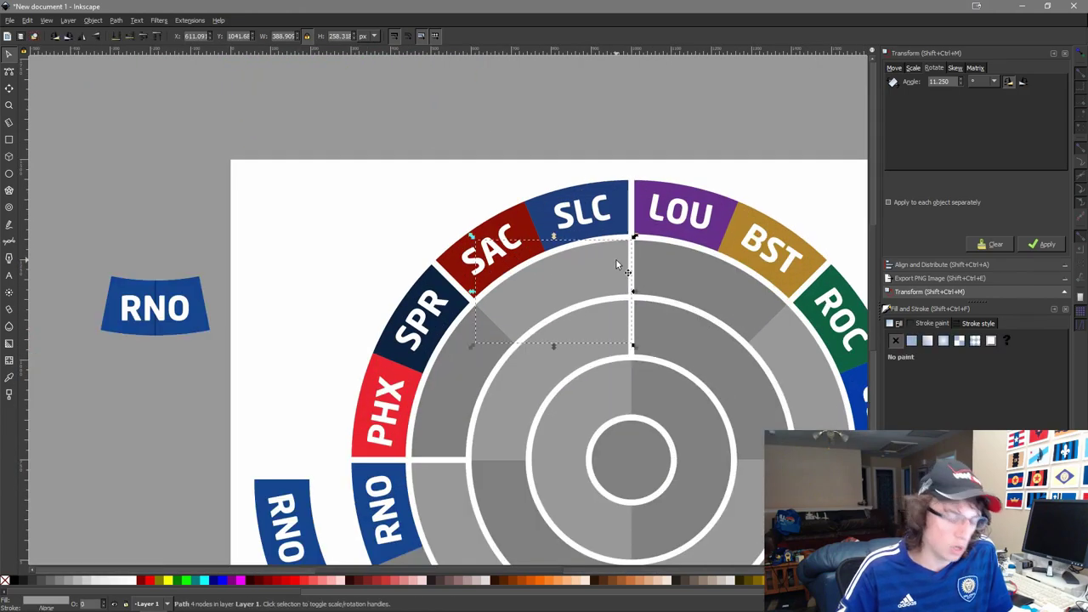
pyautogui.press('ctrl')
pyautogui.moveTo(220, 265); pyautogui.dragTo(449, 171)
pyautogui.moveTo(267, 159); pyautogui.dragTo(493, 280)
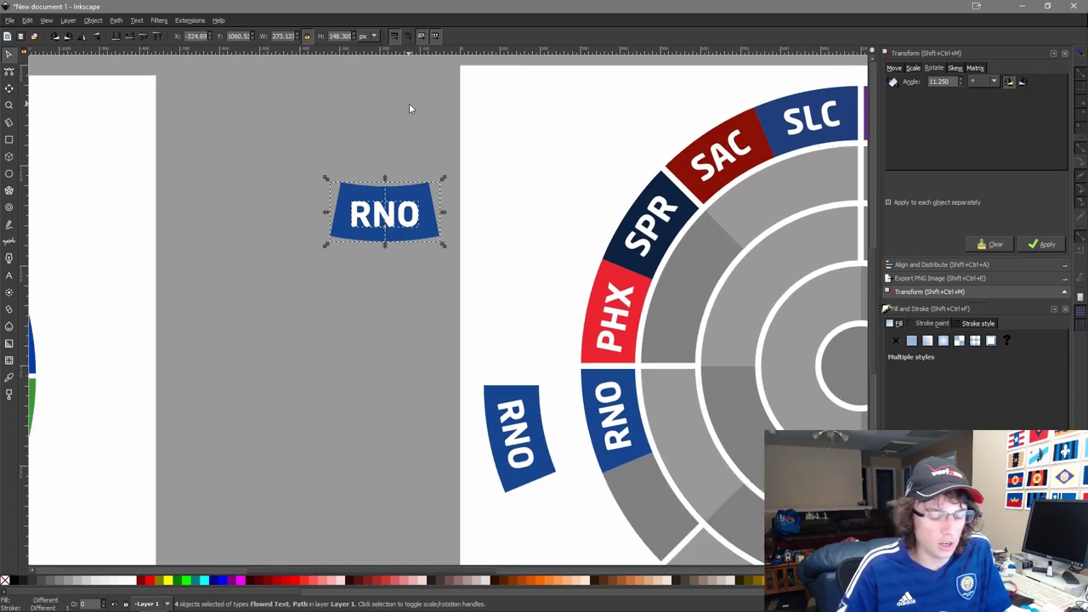
pyautogui.click(79, 36)
pyautogui.click(355, 156)
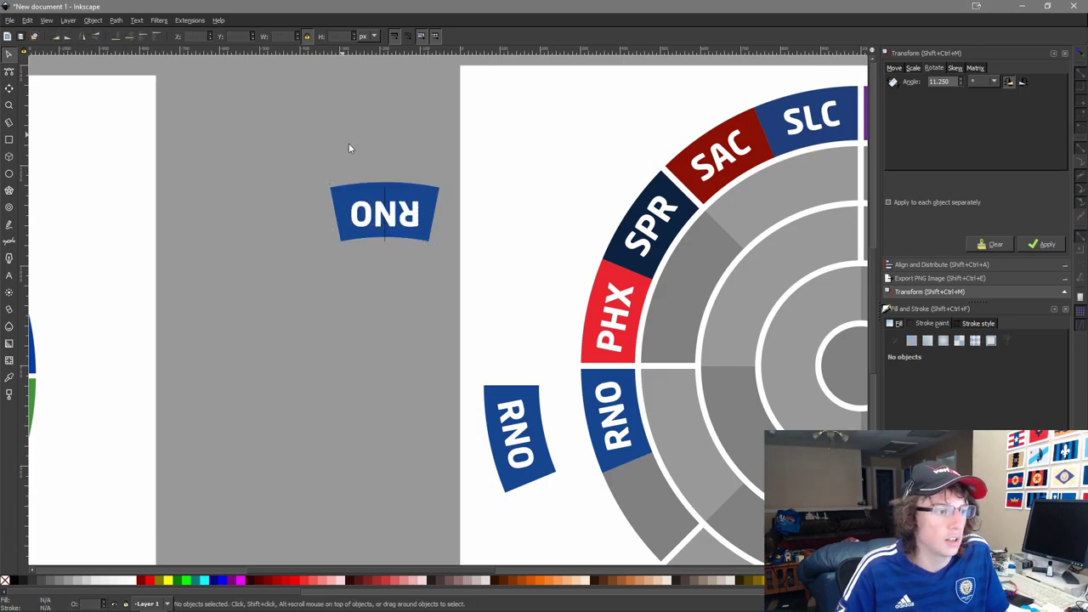
# Rotate only the template's RNO lettering and guide line by 180° so the text reads upright.
pyautogui.moveTo(362, 141); pyautogui.dragTo(336, 160)
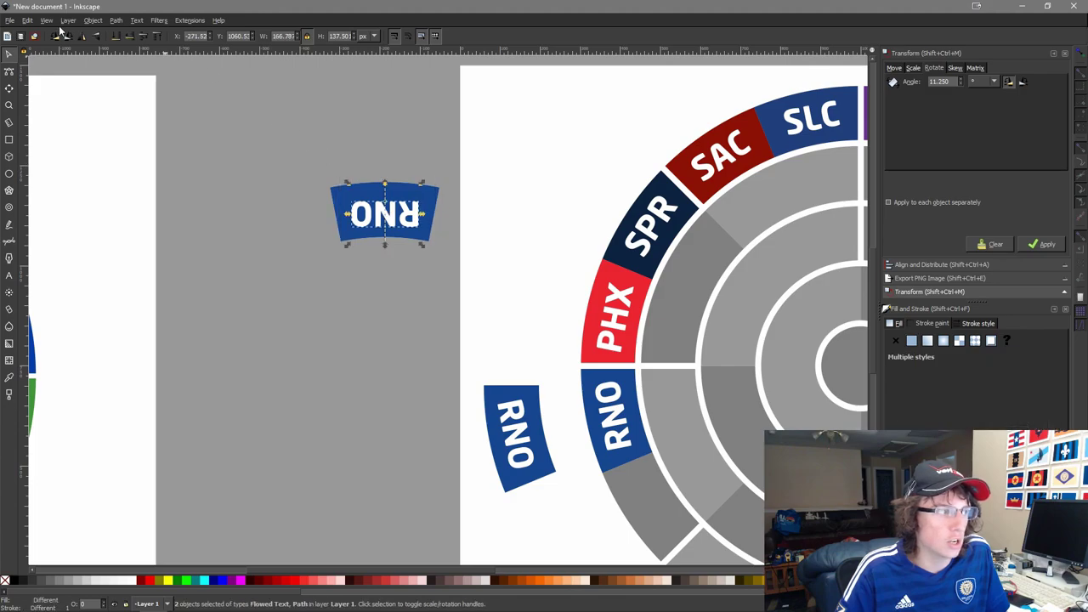
pyautogui.doubleClick(67, 37)
pyautogui.scroll(2, 271, 153)
pyautogui.scroll(2, 563, 237)
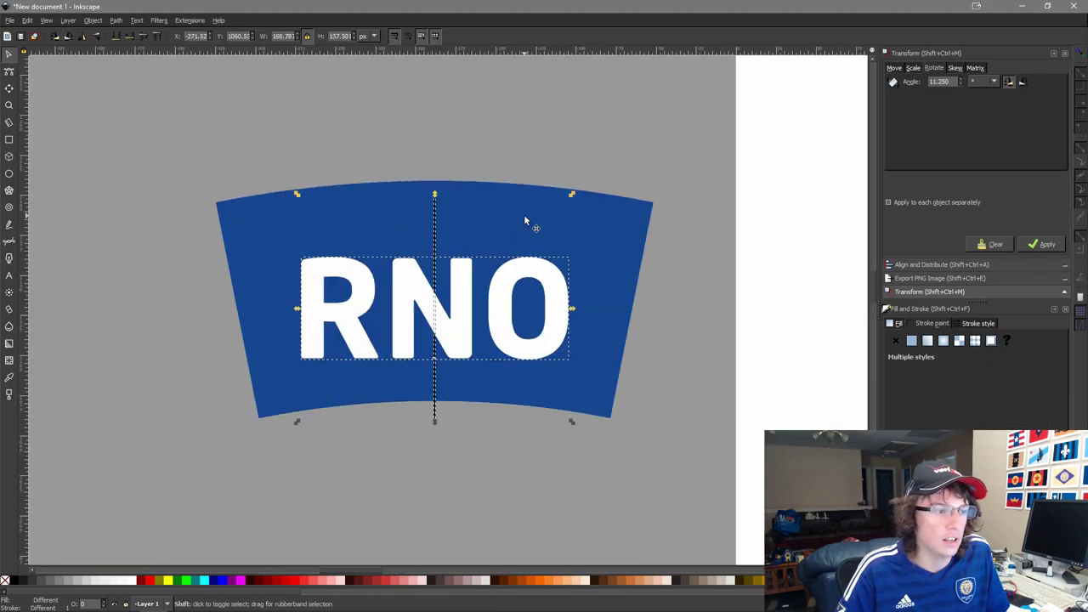
# Align the guide line's top with the tile's upper edge and center the RNO lettering vertically on the guide line.
pyautogui.keyDown('shift'); pyautogui.click(525, 221); pyautogui.keyUp('shift')
pyautogui.click(414, 155)
pyautogui.click(434, 202)
pyautogui.keyDown('shift'); pyautogui.click(451, 202); pyautogui.keyUp('shift')
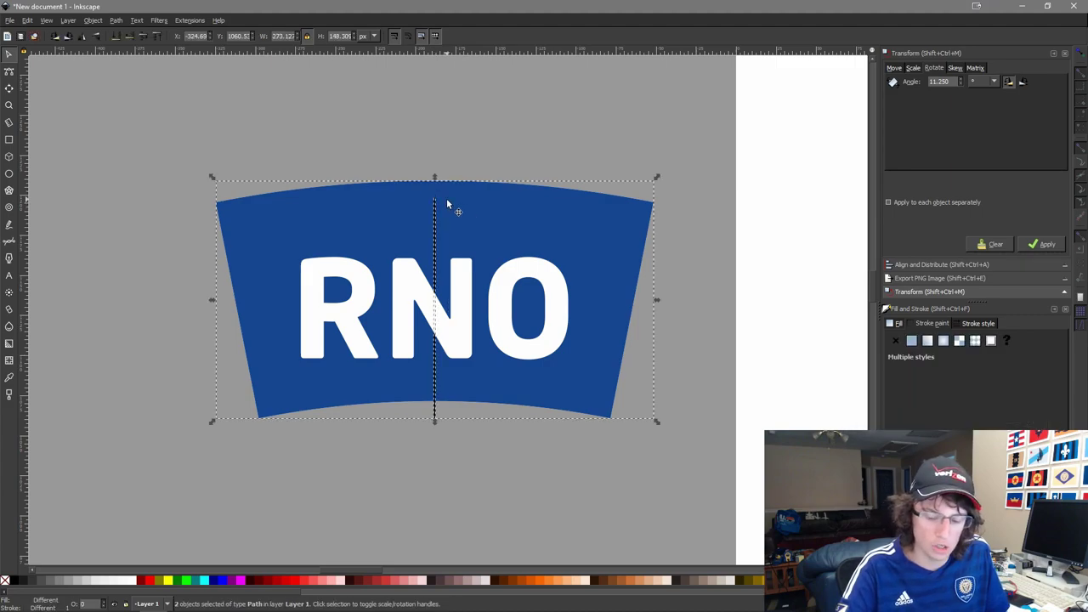
pyautogui.click(553, 339)
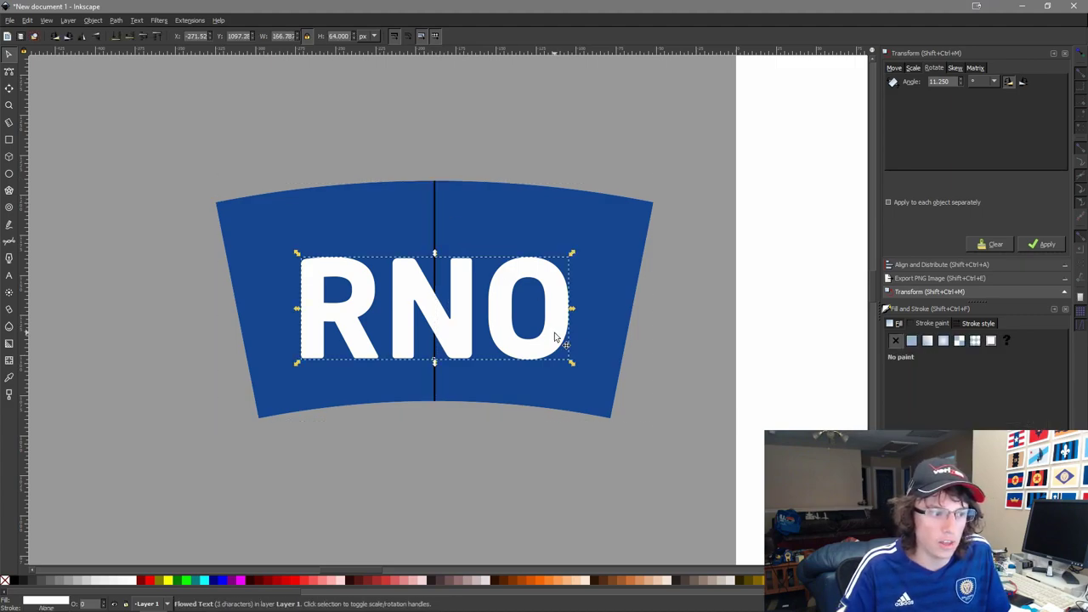
pyautogui.moveTo(531, 475); pyautogui.dragTo(300, 120)
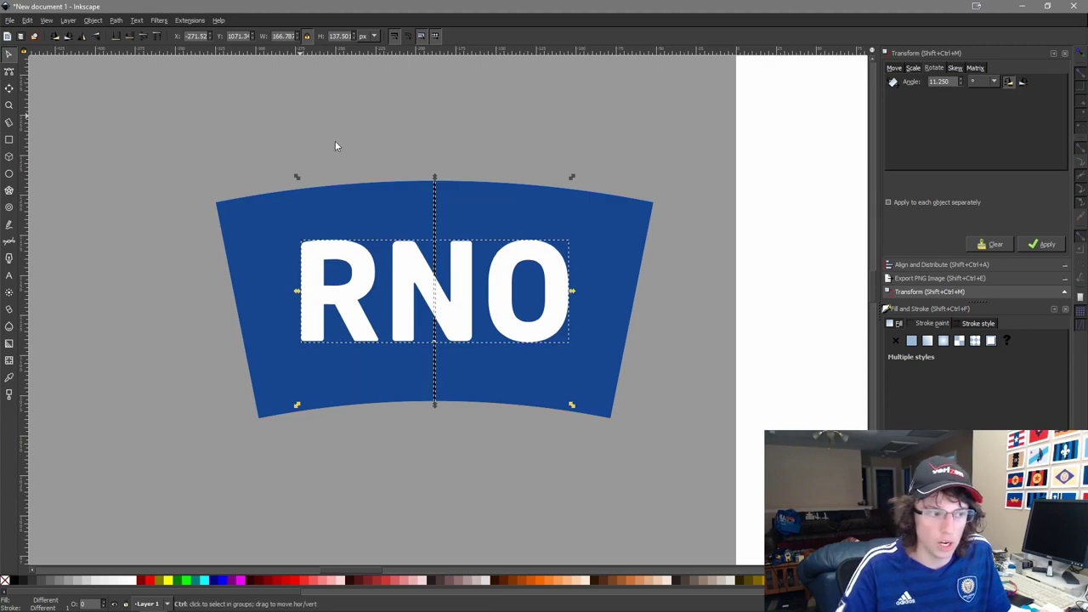
# Duplicate the second-ring segment beneath SAC and SLC, place the copy below the RNO template, and fill it with RNO blue.
pyautogui.scroll(-4, 369, 187)
pyautogui.moveTo(776, 201); pyautogui.dragTo(518, 312)
pyautogui.hotkey('ctrl', 'z')
pyautogui.hotkey('ctrl', 'd')
pyautogui.moveTo(777, 234); pyautogui.dragTo(400, 382)
pyautogui.press('d')
pyautogui.click(415, 253)
pyautogui.press('s')
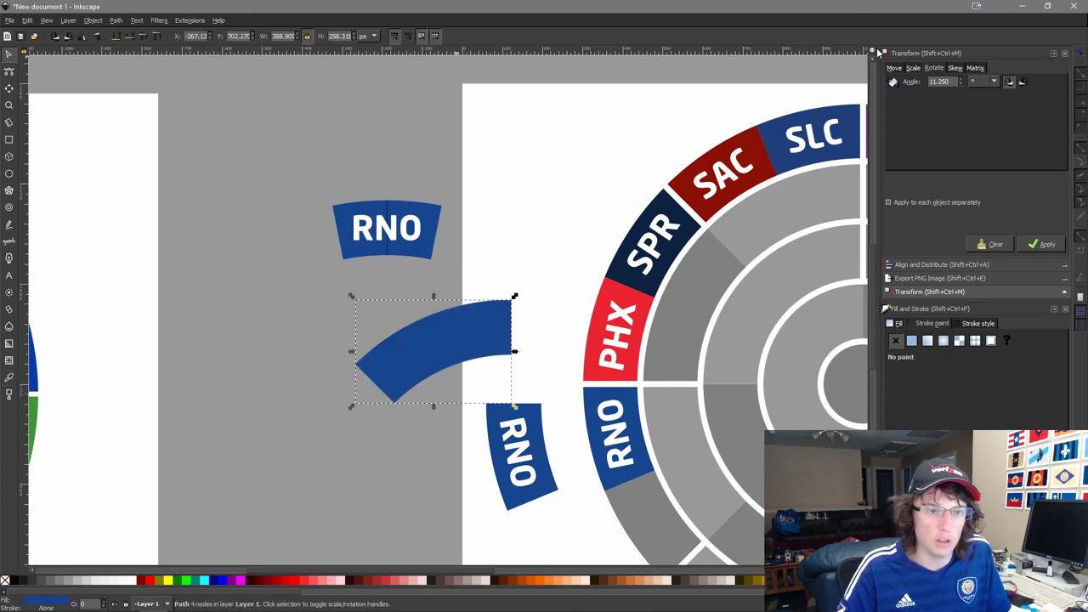
# Rotate the blue segment clockwise in 11.25° increments until it arches upright, and align its top and horizontal center with the RNO template tile.
pyautogui.click(1023, 81)
pyautogui.click(1044, 244)
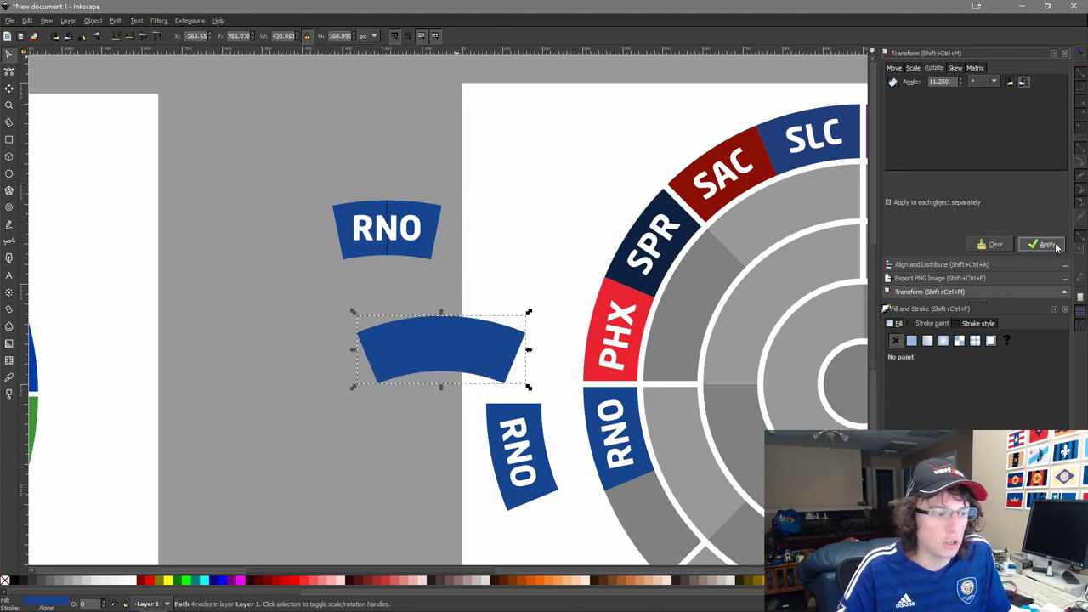
pyautogui.keyDown('shift'); pyautogui.click(432, 202); pyautogui.keyUp('shift')
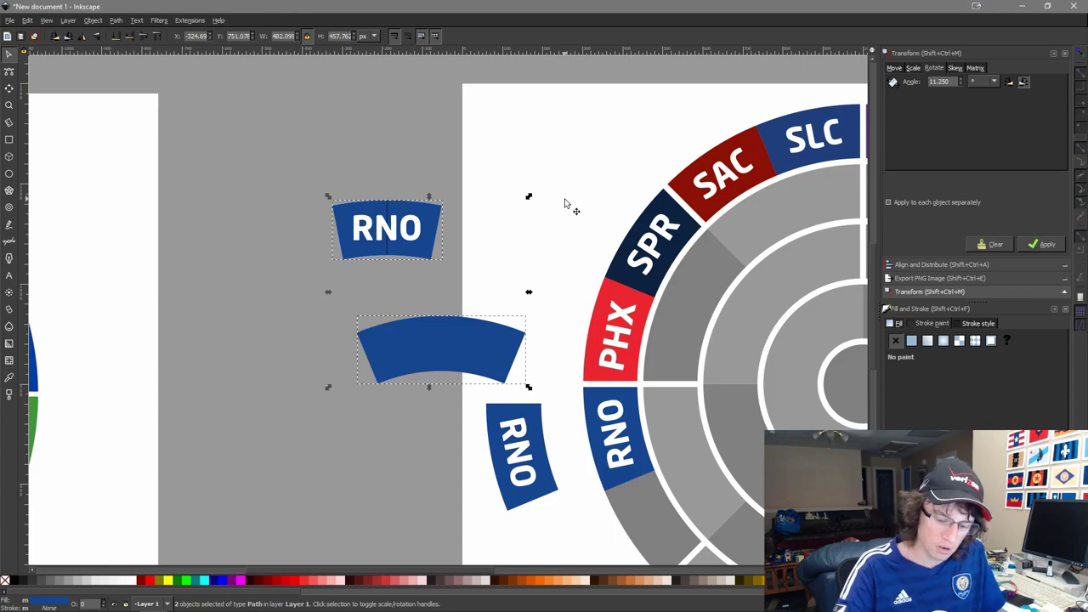
pyautogui.press('ctrl+alt+KP_8')
pyautogui.press('ctrl+alt+KP_5')
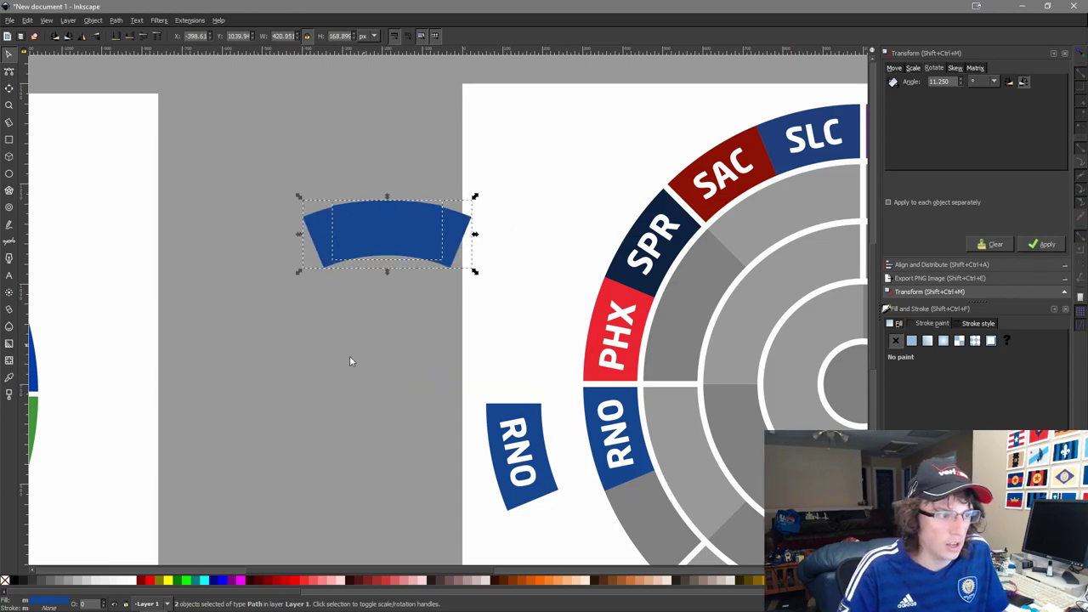
# Send the wider tile behind the RNO lettering and place a grouped copy of tile and lettering well below the template.
pyautogui.click(344, 366)
pyautogui.click(451, 228)
pyautogui.press('pagedown')
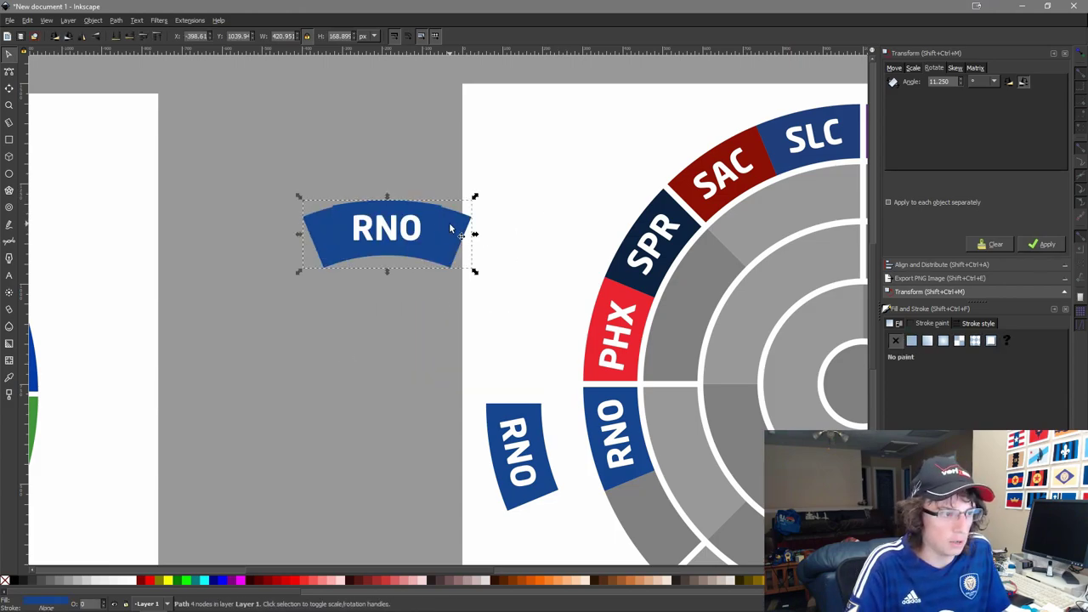
pyautogui.keyDown('shift'); pyautogui.click(385, 234); pyautogui.keyUp('shift')
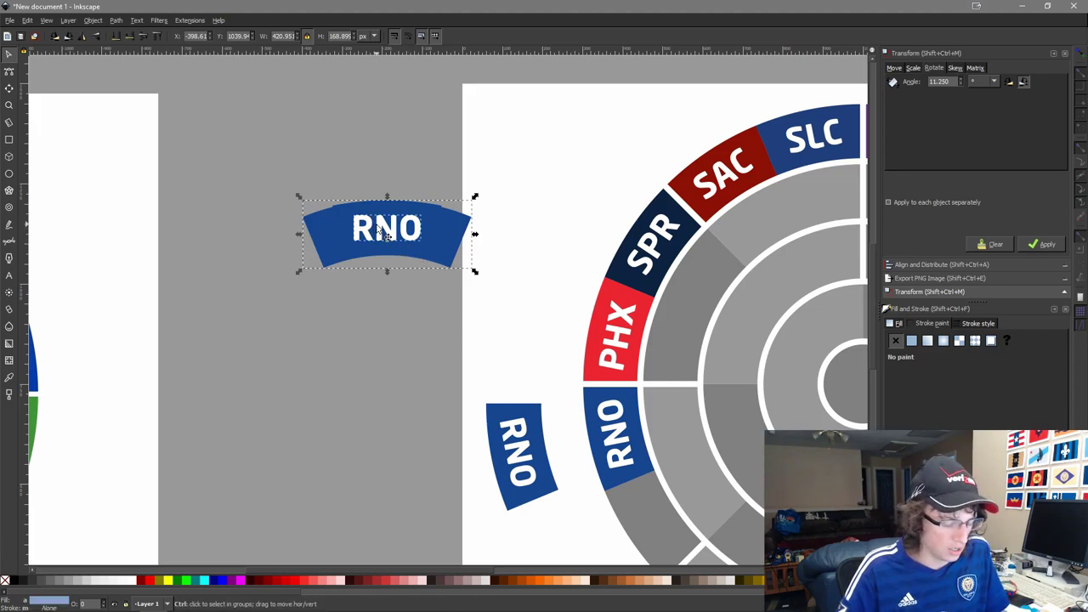
pyautogui.hotkey('ctrl', 'g')
pyautogui.hotkey('ctrl', 'd')
pyautogui.moveTo(458, 241); pyautogui.dragTo(394, 470)
# Examine where the guide line meets the top and bottom edges of the stacked template tiles.
pyautogui.click(425, 207)
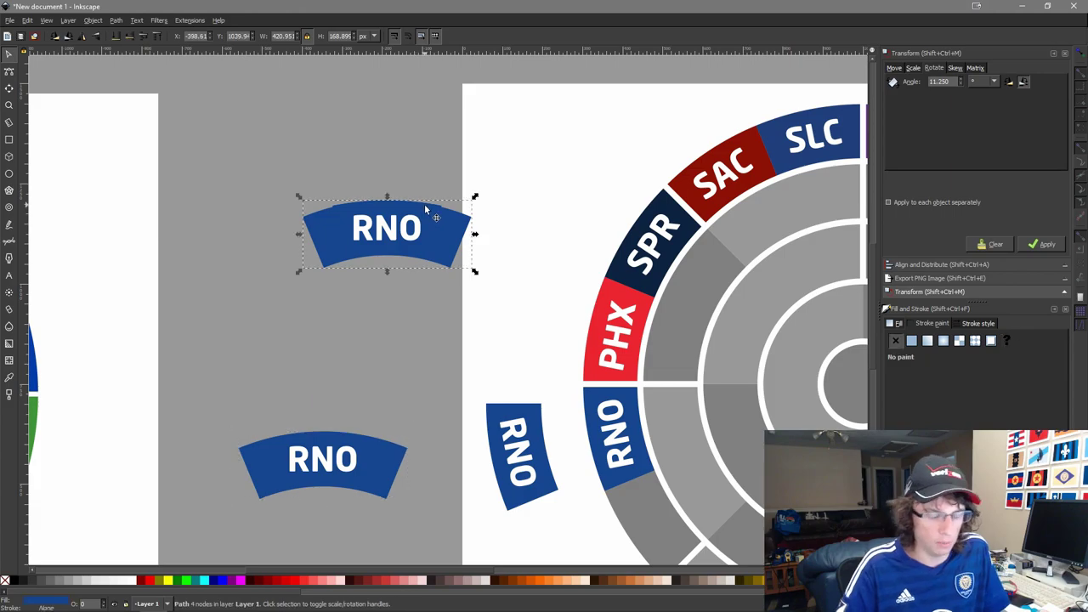
pyautogui.scroll(6, 381, 210)
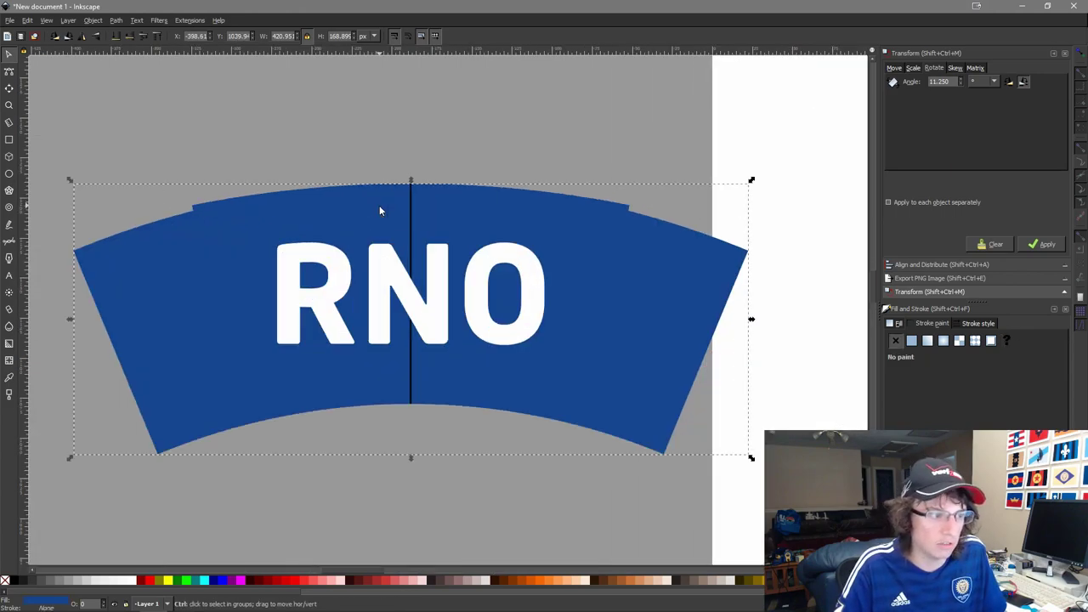
pyautogui.scroll(8, 384, 456)
pyautogui.scroll(-10, 462, 510)
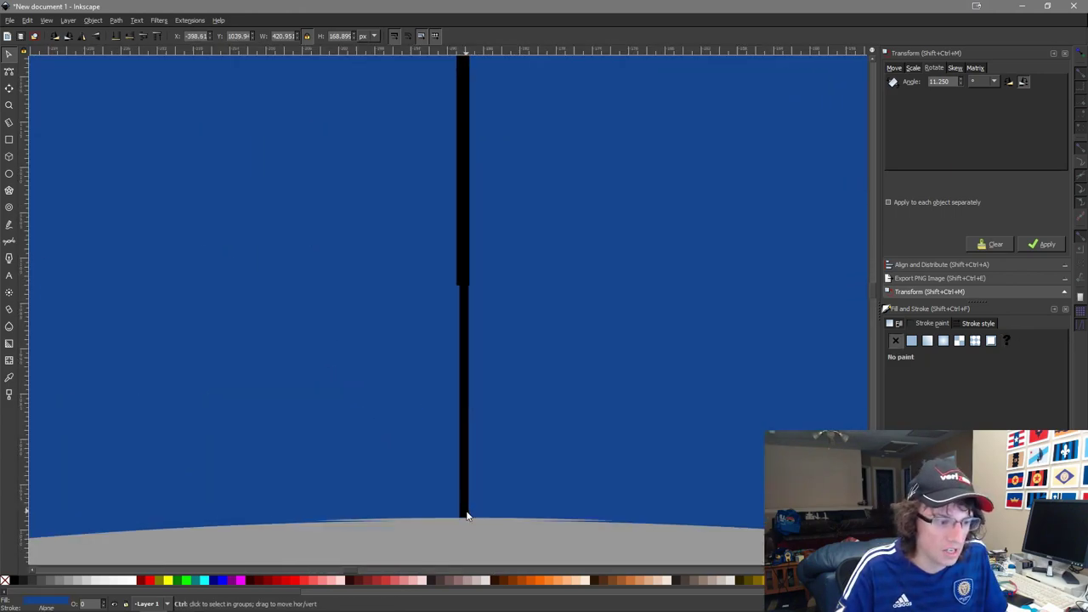
pyautogui.scroll(4, 507, 226)
pyautogui.scroll(-7, 512, 267)
pyautogui.scroll(-3, 541, 308)
pyautogui.moveTo(544, 306); pyautogui.dragTo(455, 89)
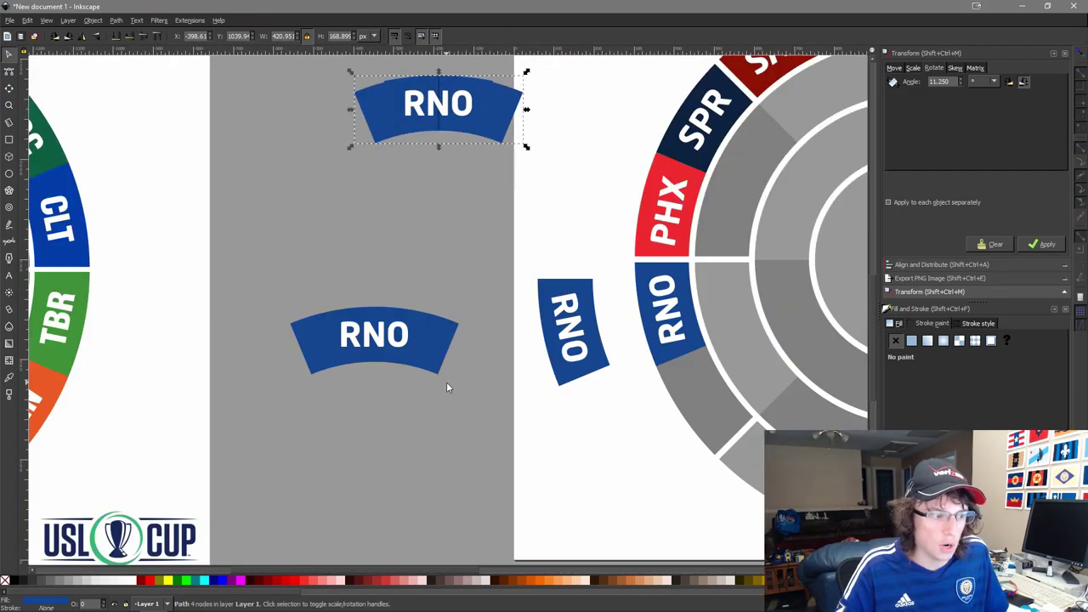
# Duplicate the upper-left third-ring segment beside the templates and rotate it clockwise in 11.25° increments until it arches upright.
pyautogui.scroll(-1, 674, 218)
pyautogui.hscroll(-2, 660, 160)
pyautogui.click(660, 161)
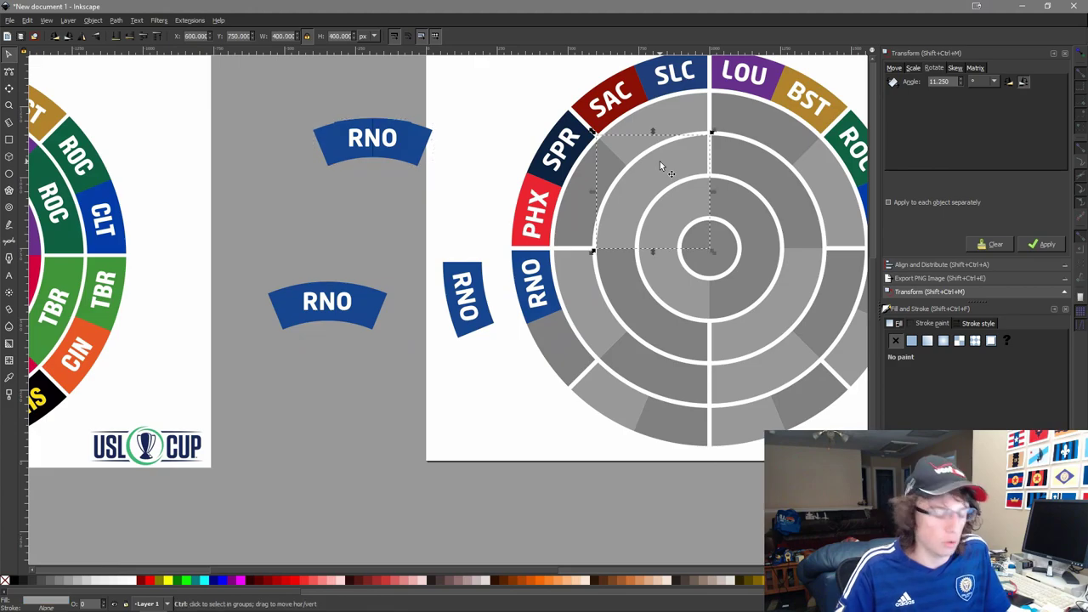
pyautogui.hotkey('ctrl', 'v')
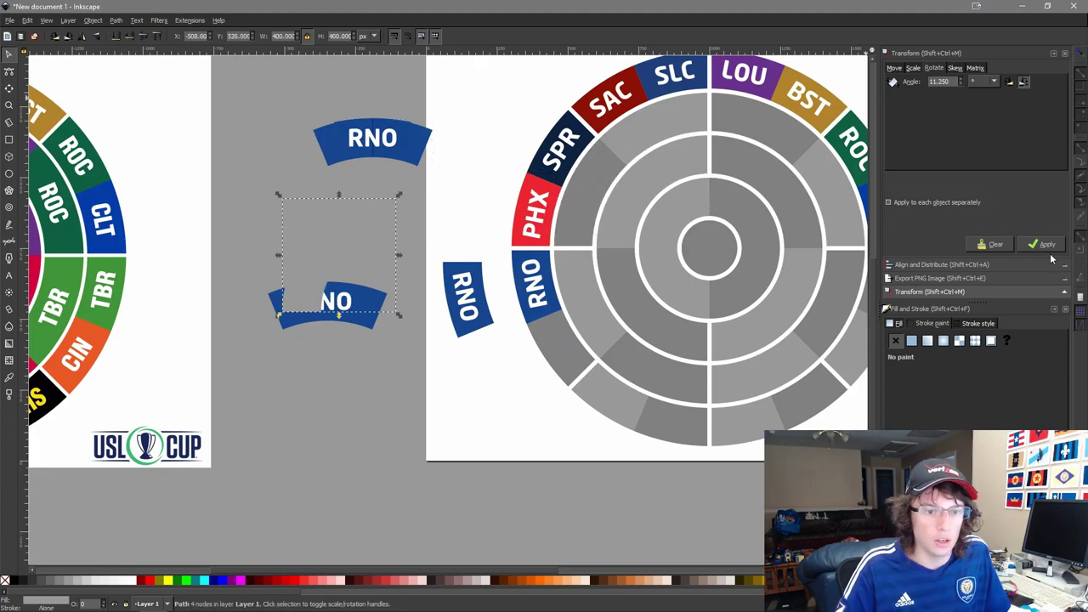
pyautogui.click(1039, 245)
pyautogui.click(1038, 244)
pyautogui.click(1039, 246)
pyautogui.click(1039, 246)
# Fill the third-ring copy with RNO blue and delete the ungrouped second-ring tile from the template.
pyautogui.press('d')
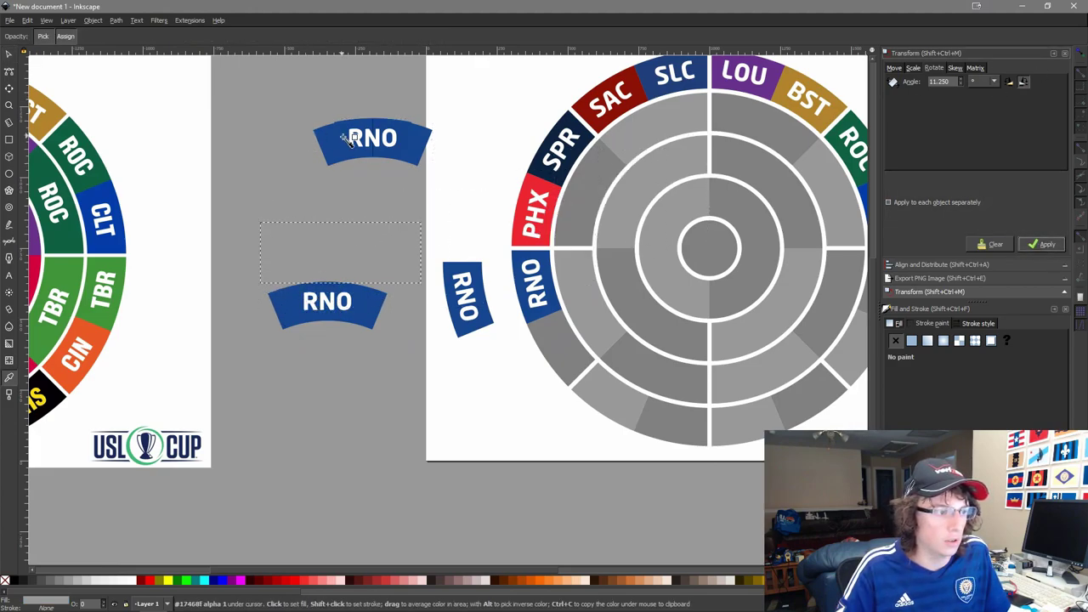
pyautogui.click(430, 138)
pyautogui.press('s')
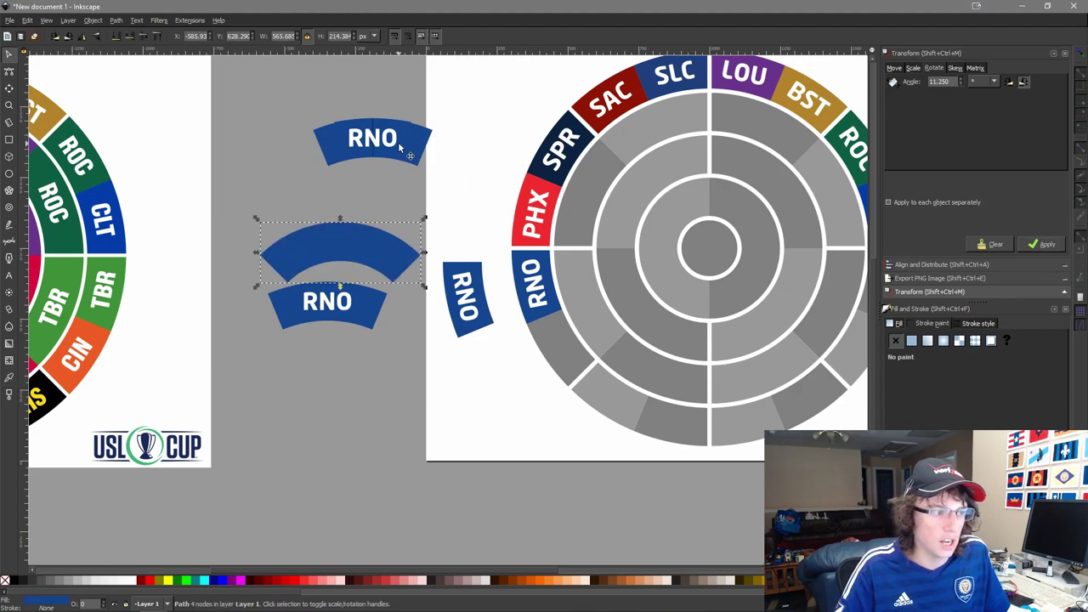
pyautogui.click(407, 149)
pyautogui.press('Delete')
# Align the third-ring tile's top and horizontal center with the RNO template tile and send it behind the lettering.
pyautogui.click(389, 267)
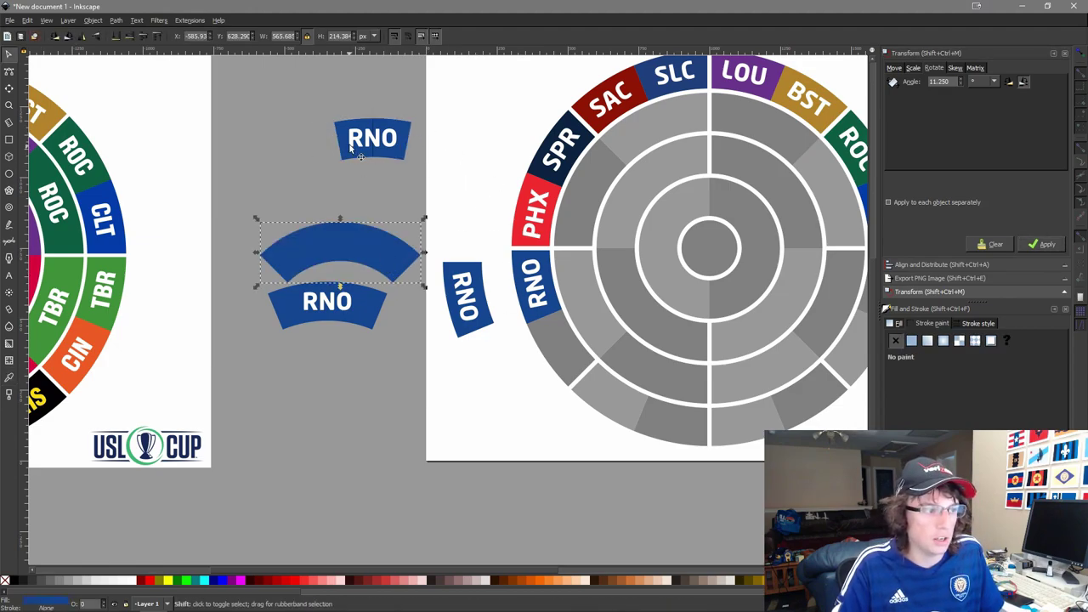
pyautogui.keyDown('shift'); pyautogui.click(388, 128); pyautogui.keyUp('shift')
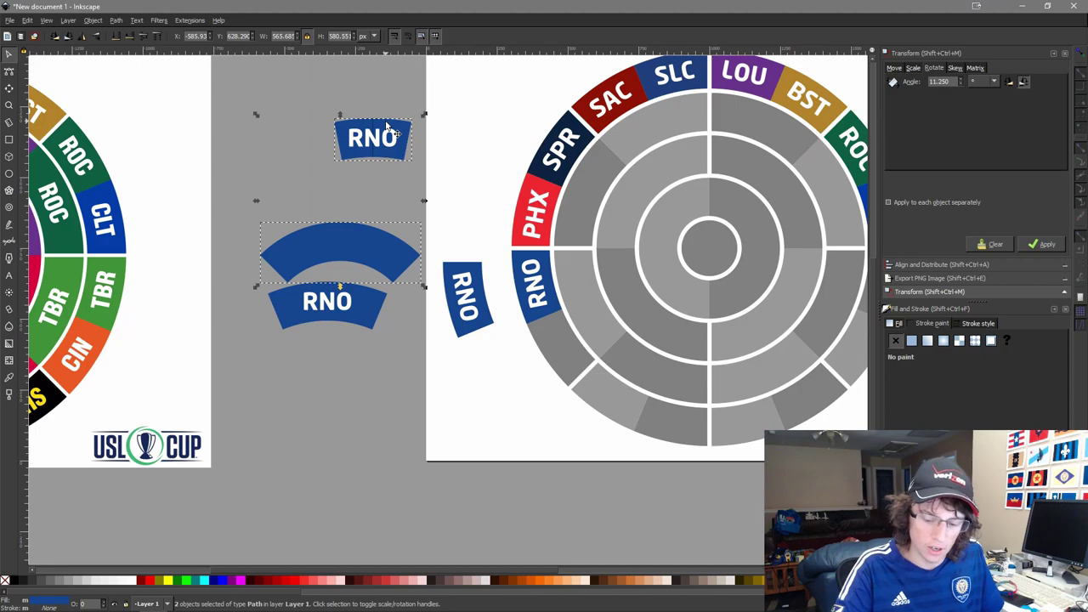
pyautogui.hotkey('ctrl', 'alt', 'h')
pyautogui.press('ctrl+alt+KP_8')
pyautogui.click(407, 184)
pyautogui.click(427, 166)
pyautogui.press('End')
# Group the third-ring tile with its RNO lettering and place a copy beneath the second-ring template.
pyautogui.scroll(2, 451, 136)
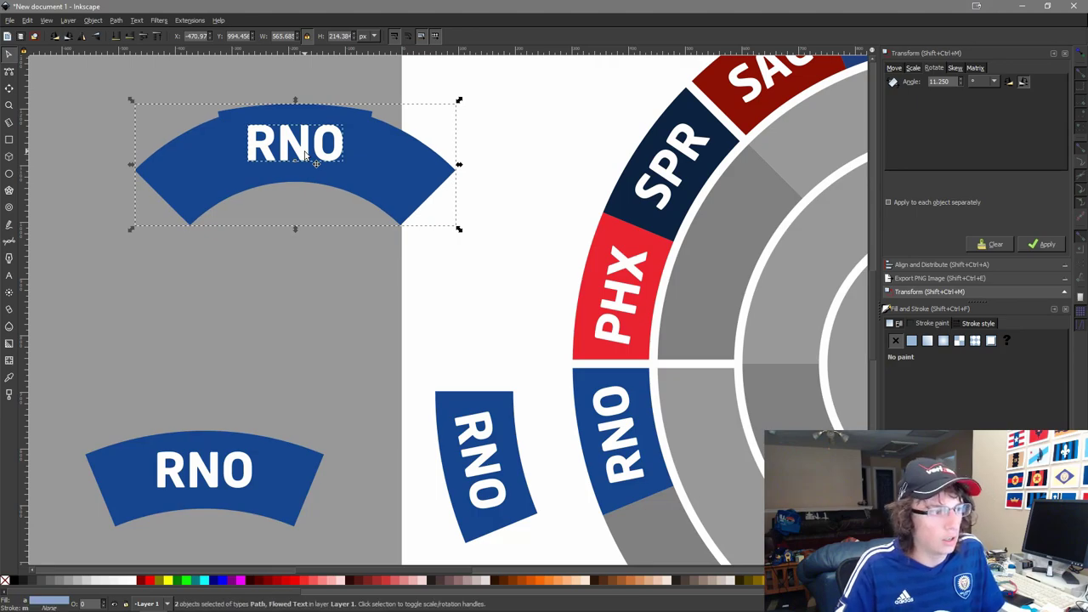
pyautogui.hotkey('ctrl', 'g')
pyautogui.scroll(-2, 332, 219)
pyautogui.hotkey('ctrl', 'd')
pyautogui.moveTo(335, 204); pyautogui.dragTo(283, 427)
# Duplicate the left half-ring segment beside the templates and rotate it clockwise in 11.25° increments until it arches upright.
pyautogui.click(608, 261)
pyautogui.hotkey('ctrl', 'd')
pyautogui.moveTo(608, 261); pyautogui.dragTo(318, 278)
pyautogui.click(1048, 244)
pyautogui.click(1045, 278)
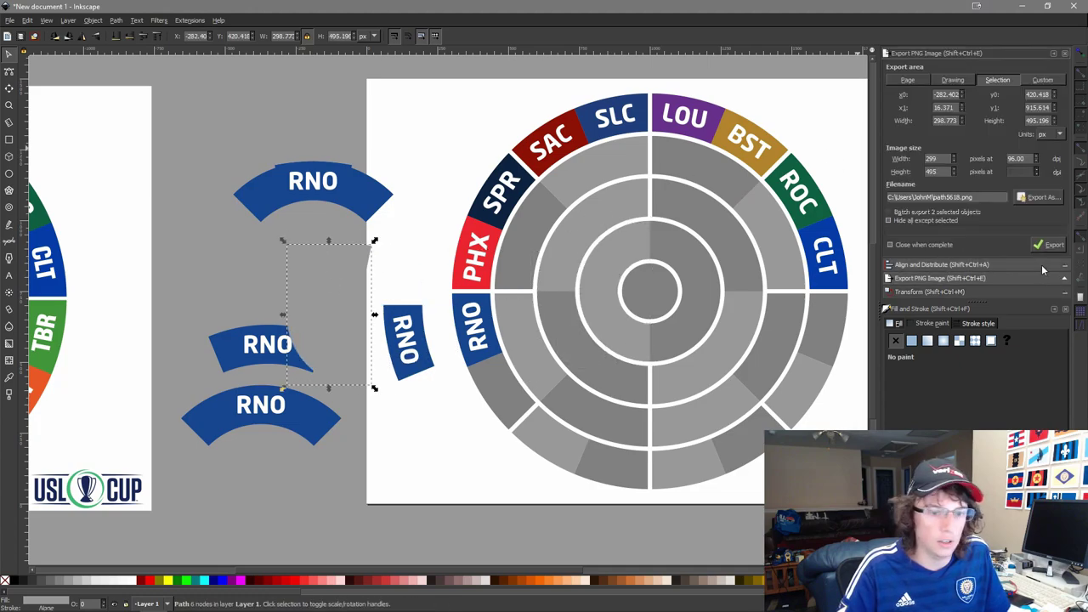
pyautogui.click(1001, 292)
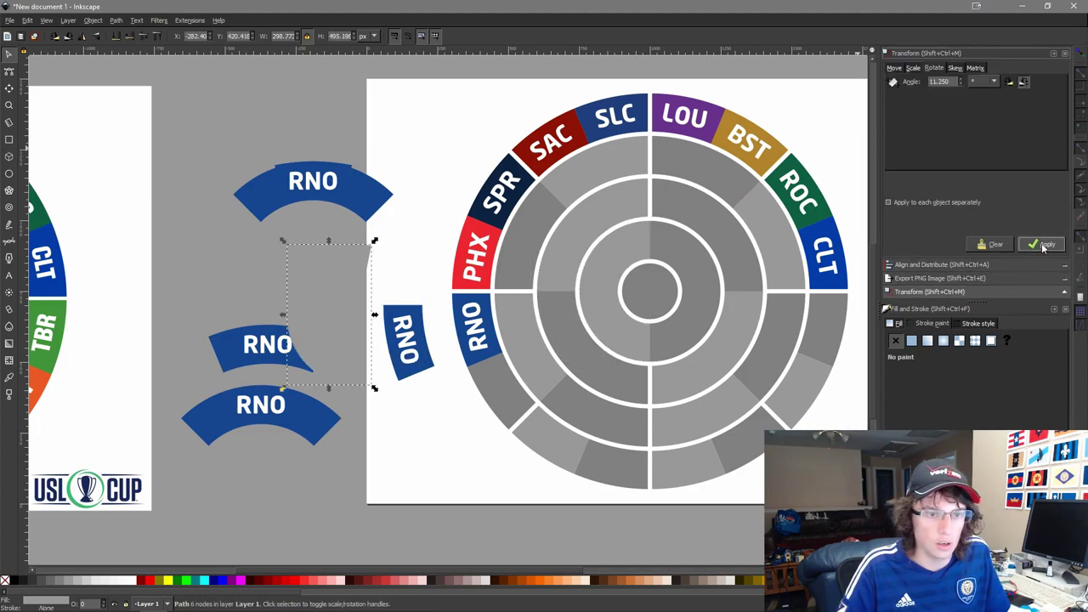
pyautogui.click(1044, 246)
pyautogui.click(1043, 248)
pyautogui.click(1043, 247)
pyautogui.click(1044, 247)
pyautogui.click(1044, 248)
pyautogui.click(1043, 247)
pyautogui.click(1043, 248)
# Fill the half-ring copy with RNO blue and delete the third-ring tile remaining on the original template.
pyautogui.press('d')
pyautogui.click(372, 183)
pyautogui.press('s')
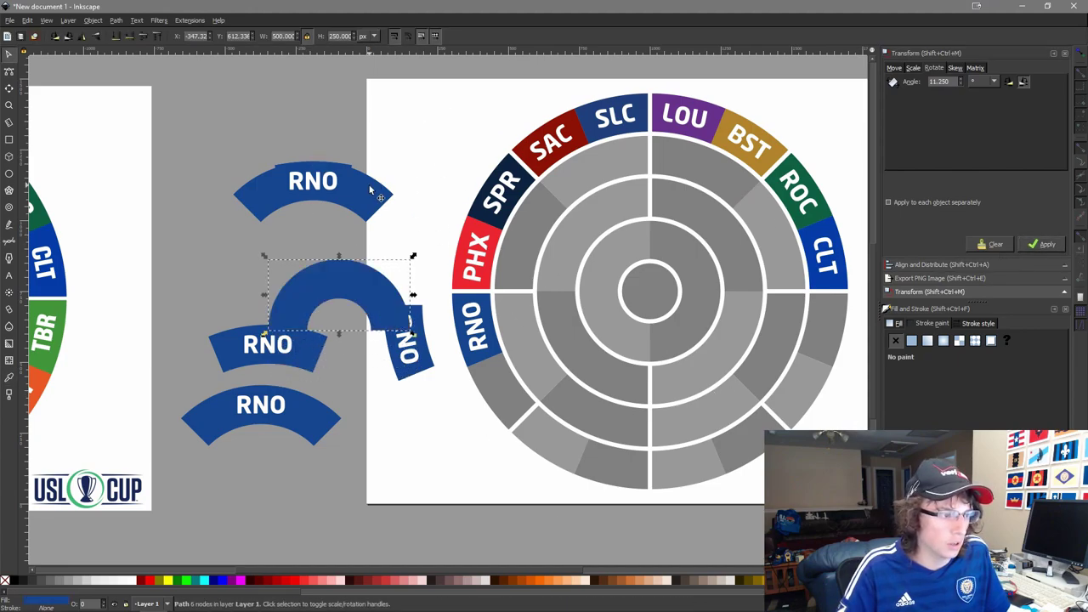
pyautogui.click(371, 191)
pyautogui.press('Delete')
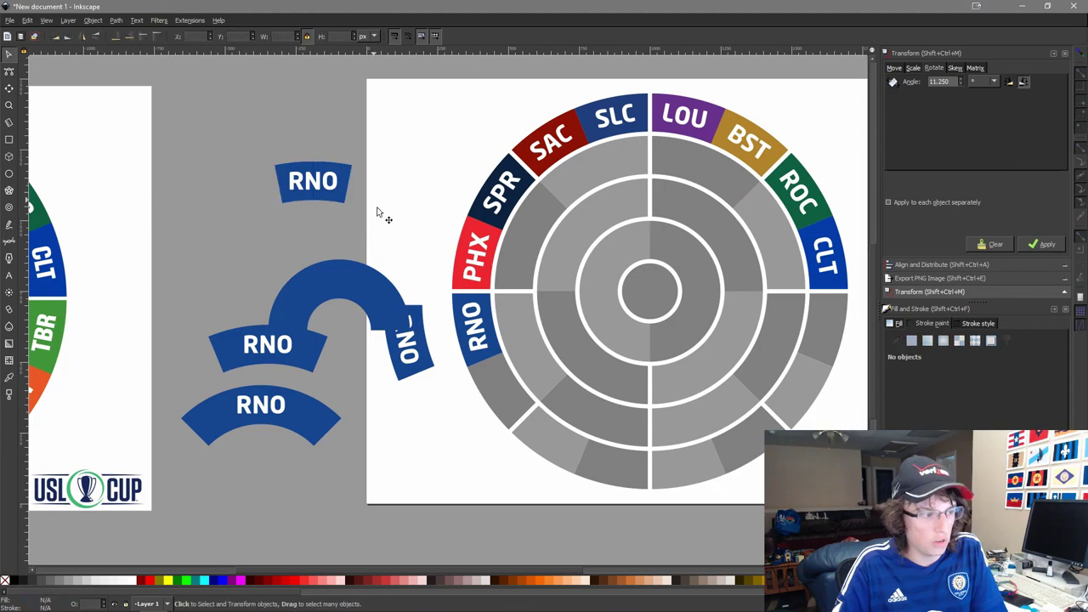
# Align the half-ring tile's top and horizontal center with the RNO template tile and send it behind the lettering.
pyautogui.click(333, 273)
pyautogui.keyDown('shift'); pyautogui.click(354, 169); pyautogui.keyUp('shift')
pyautogui.hotkey('ctrl', 'alt', 'h')
pyautogui.press('ctrl+alt+KP_8')
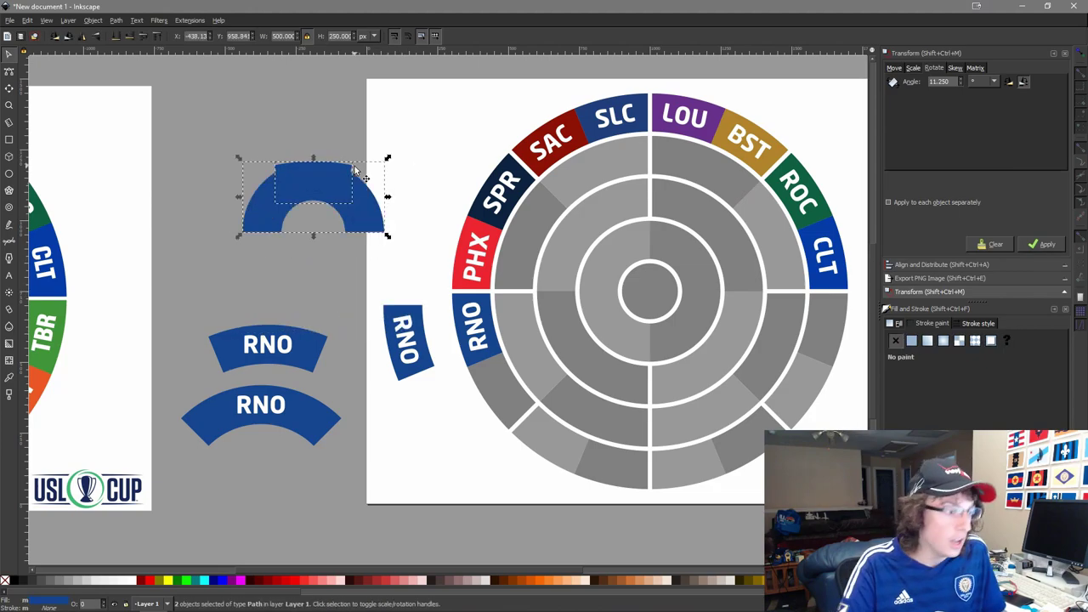
pyautogui.click(315, 251)
pyautogui.click(346, 203)
pyautogui.press('pagedown')
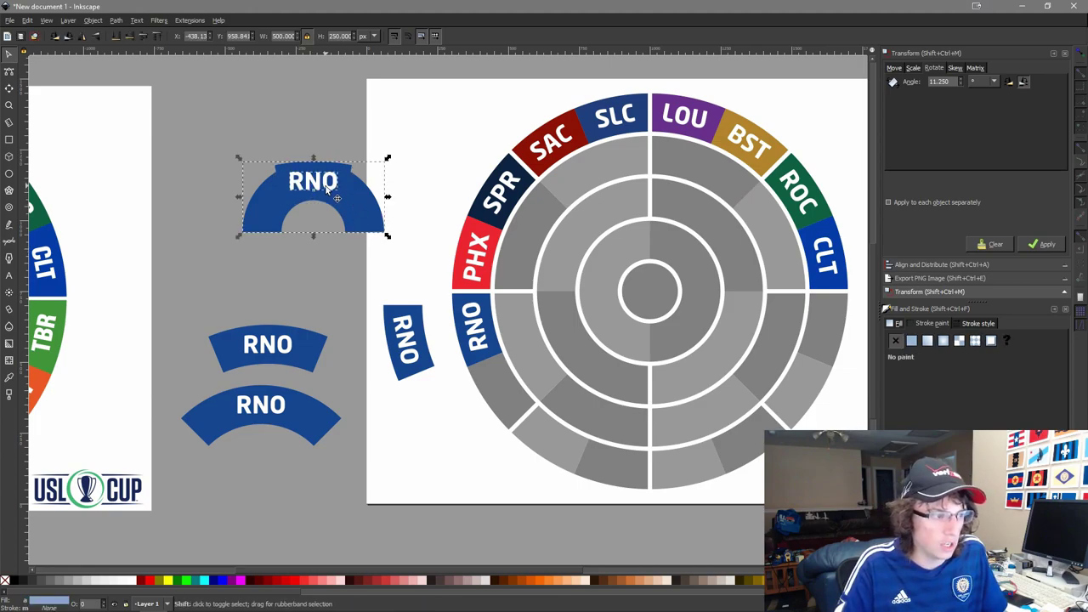
# Group a copy of the half-ring tile and RNO lettering and place it beneath the other grouped templates.
pyautogui.keyDown('shift'); pyautogui.click(327, 192); pyautogui.keyUp('shift')
pyautogui.hotkey('ctrl', 'd')
pyautogui.hotkey('ctrl', 'g')
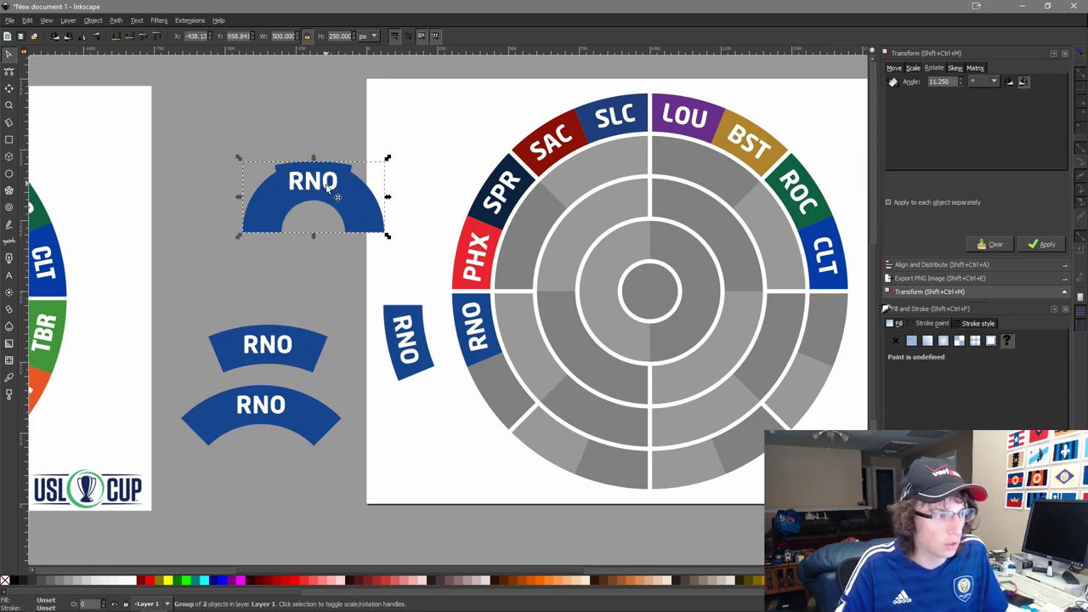
pyautogui.moveTo(335, 212); pyautogui.dragTo(279, 513)
# Center the original template's RNO lettering horizontally and vertically on the chart's middle circle.
pyautogui.moveTo(548, 309); pyautogui.dragTo(625, 268)
pyautogui.click(676, 268)
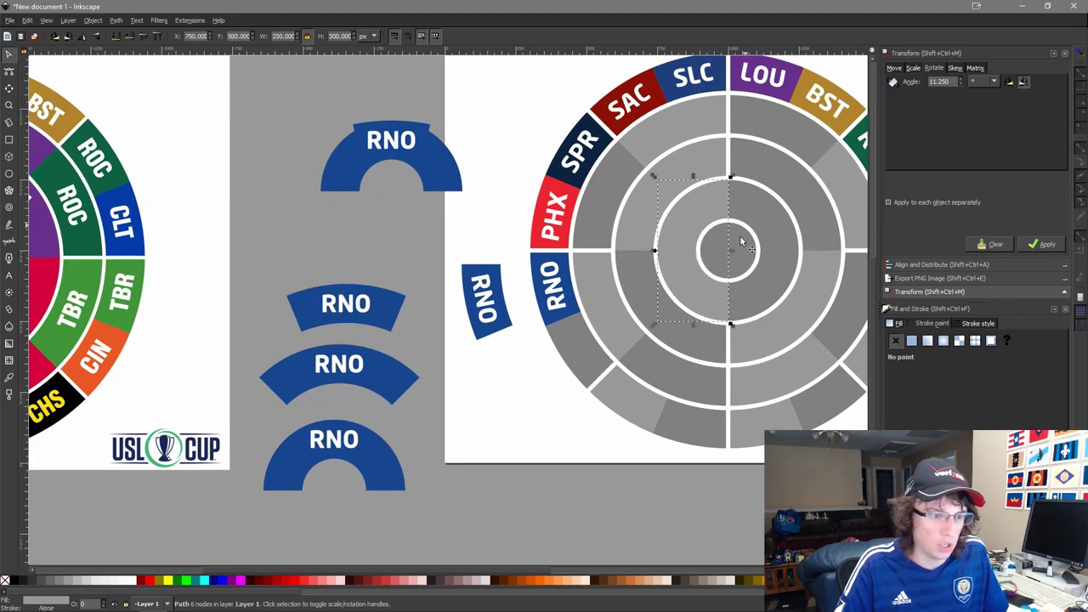
pyautogui.click(738, 247)
pyautogui.keyDown('ctrl'); pyautogui.click(393, 143); pyautogui.keyUp('ctrl')
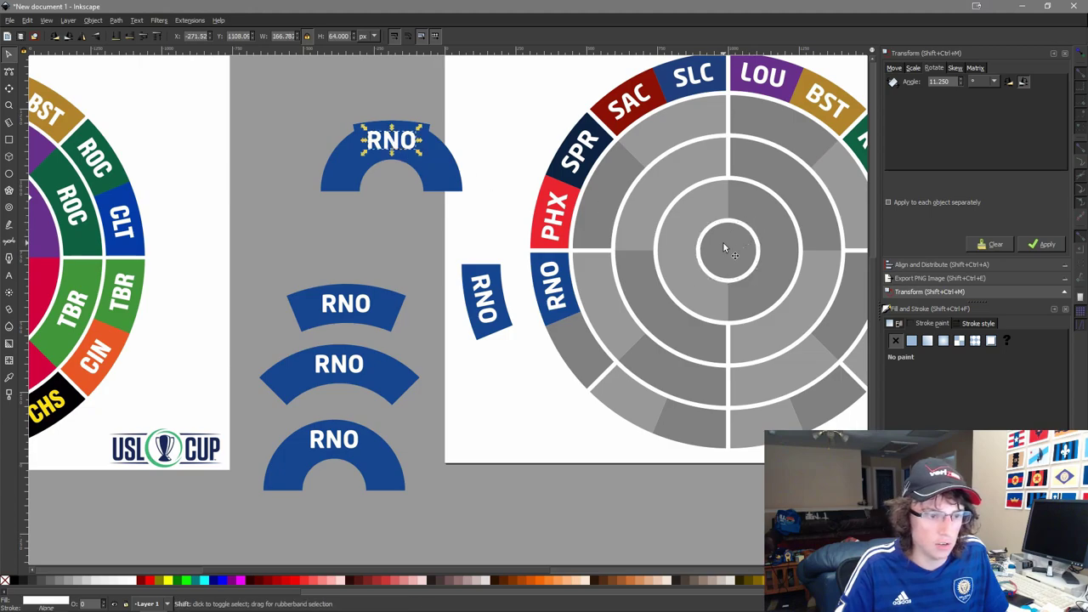
pyautogui.keyDown('shift'); pyautogui.click(723, 246); pyautogui.keyUp('shift')
pyautogui.hotkey('ctrl', 'alt', 'h')
pyautogui.hotkey('ctrl', 'alt', 't')
pyautogui.press('Escape')
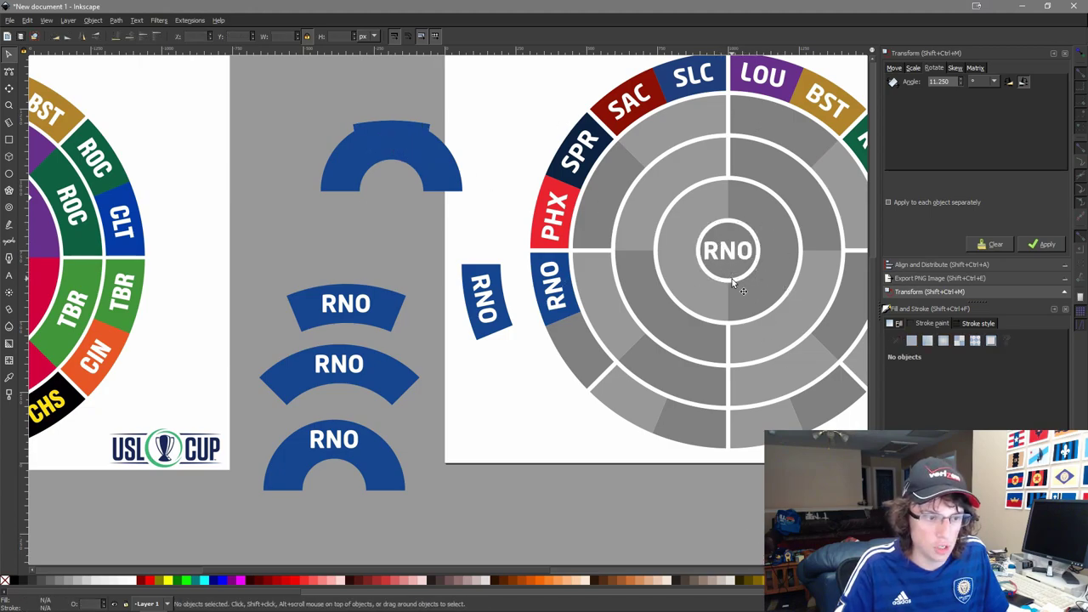
# Fill the chart's middle circle with the RNO blue sampled from a template tile.
pyautogui.click(732, 280)
pyautogui.click(730, 268)
pyautogui.press('F7')
pyautogui.click(391, 383)
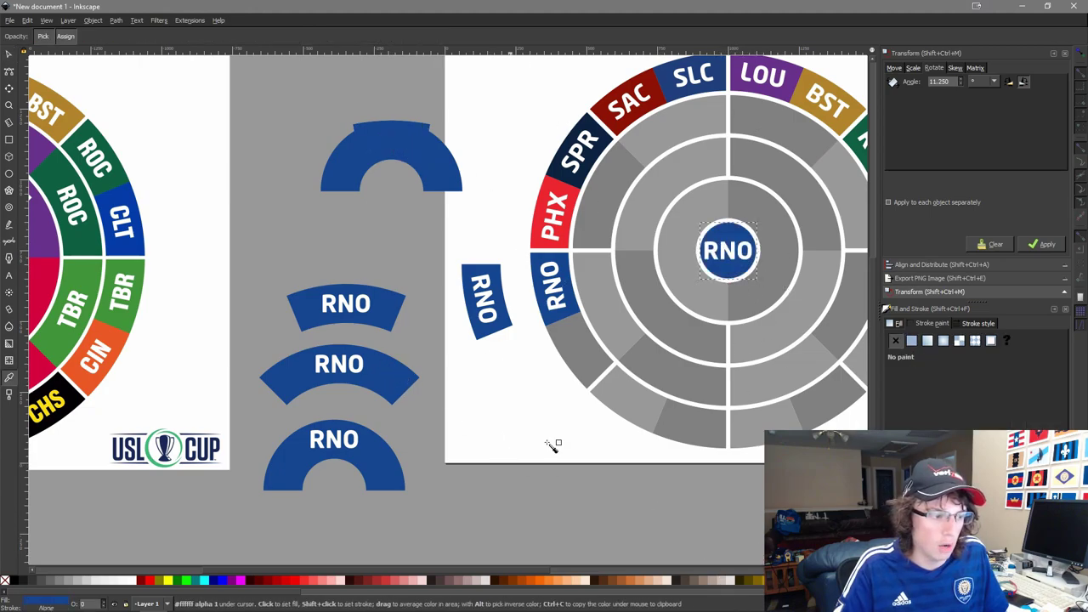
pyautogui.press('s')
# Rotate the grouped second-ring RNO tile counterclockwise in 11.25° increments to match the second-ring segment beside the outer RNO tile.
pyautogui.click(404, 304)
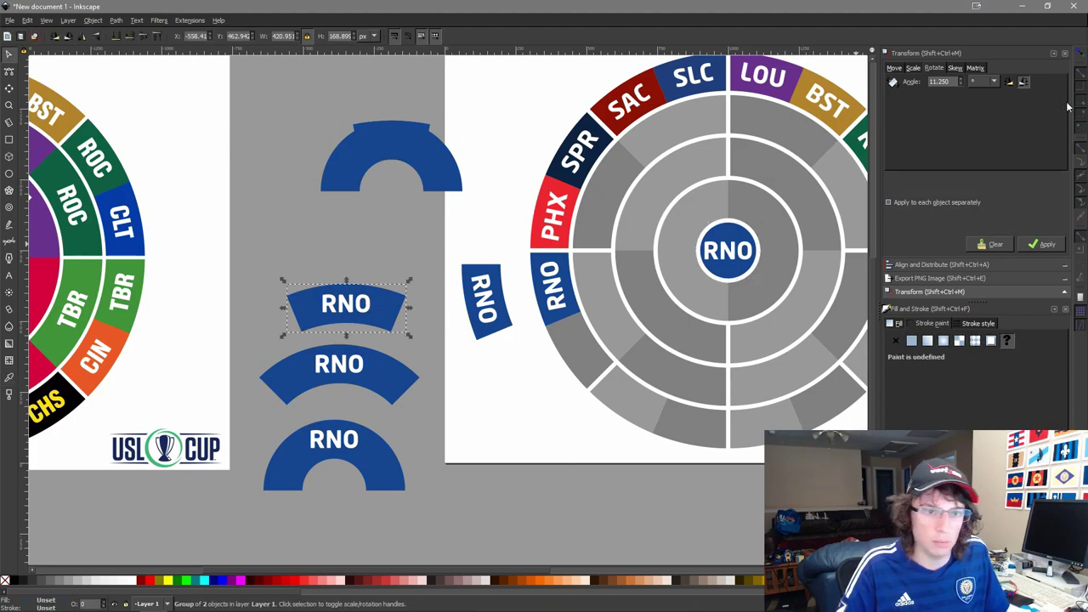
pyautogui.click(1011, 81)
pyautogui.click(1045, 247)
pyautogui.click(1044, 247)
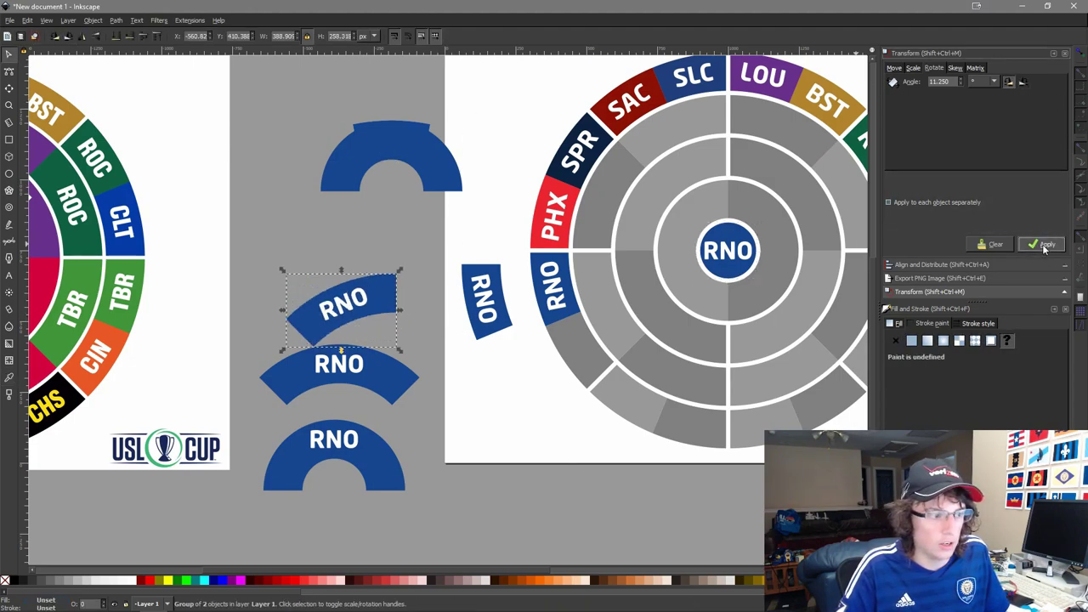
pyautogui.click(1045, 248)
pyautogui.click(1045, 248)
pyautogui.click(1045, 248)
pyautogui.click(1044, 245)
pyautogui.click(1044, 244)
pyautogui.click(1045, 245)
pyautogui.click(1044, 245)
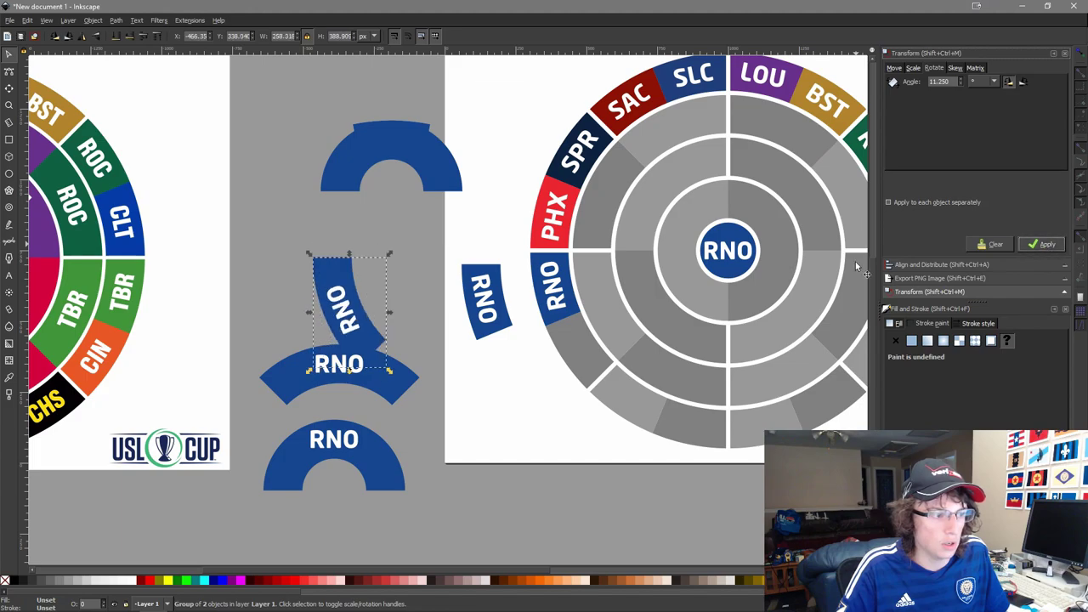
# Center the rotated RNO tile horizontally and vertically on the second-ring segment beside the outer RNO tile.
pyautogui.keyDown('shift'); pyautogui.click(614, 283); pyautogui.keyUp('shift')
pyautogui.click(359, 281)
pyautogui.click(346, 285)
pyautogui.keyDown('shift'); pyautogui.click(623, 311); pyautogui.keyUp('shift')
pyautogui.hotkey('ctrl', 'alt', 't')
pyautogui.hotkey('ctrl', 'alt', 'h')
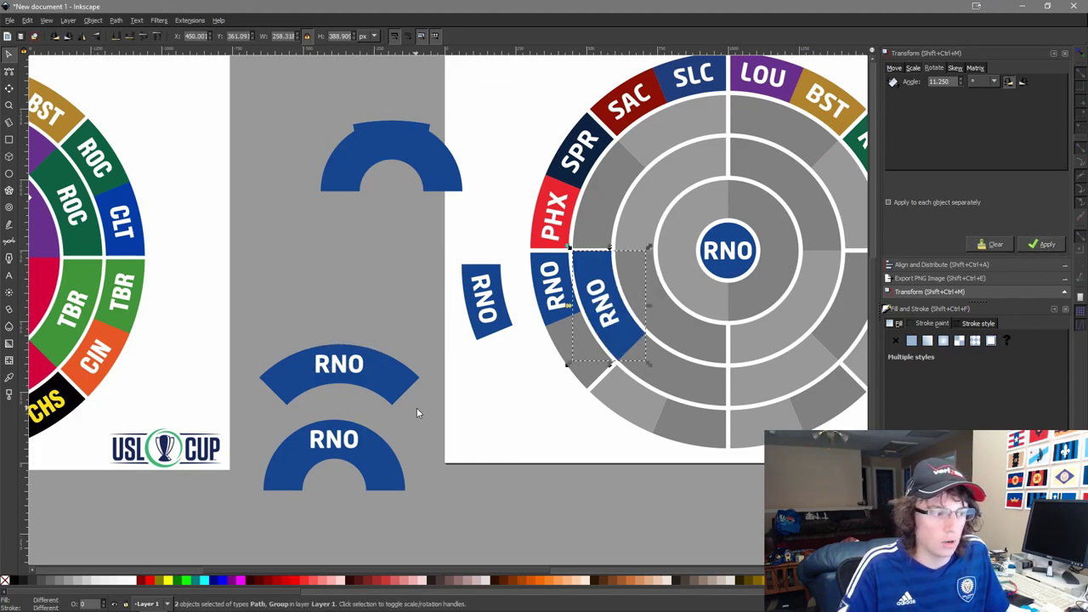
# Rotate the grouped third-ring RNO tile counterclockwise in 11.25° increments to match the chart's lower-left third-ring segment.
pyautogui.click(403, 384)
pyautogui.click(1042, 245)
pyautogui.click(1041, 244)
pyautogui.click(1041, 245)
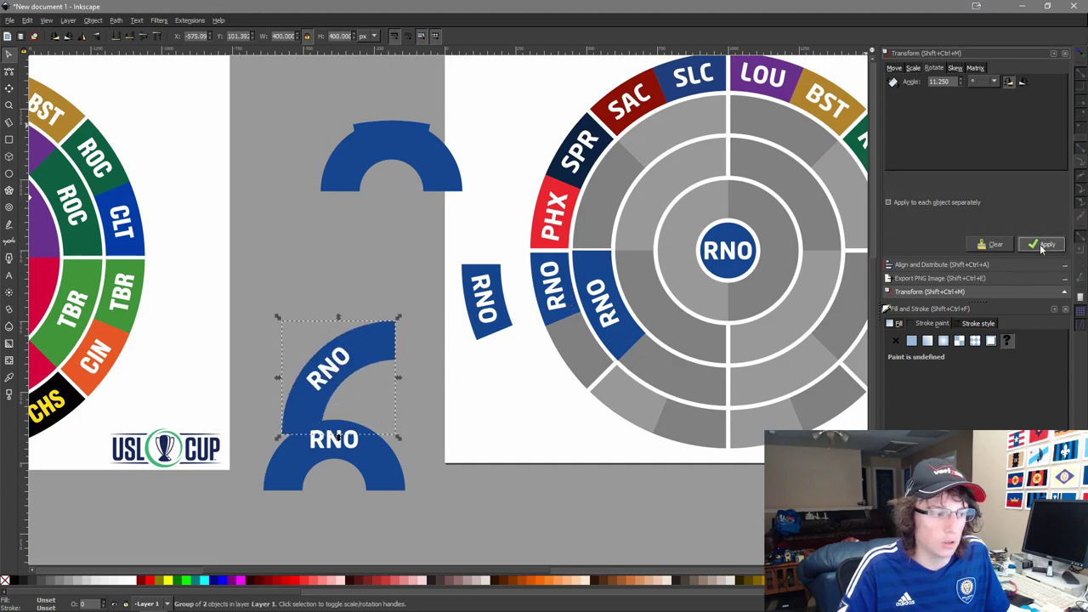
pyautogui.click(1041, 244)
pyautogui.click(1041, 244)
pyautogui.click(1042, 247)
pyautogui.click(1043, 249)
pyautogui.click(1042, 251)
pyautogui.click(1043, 251)
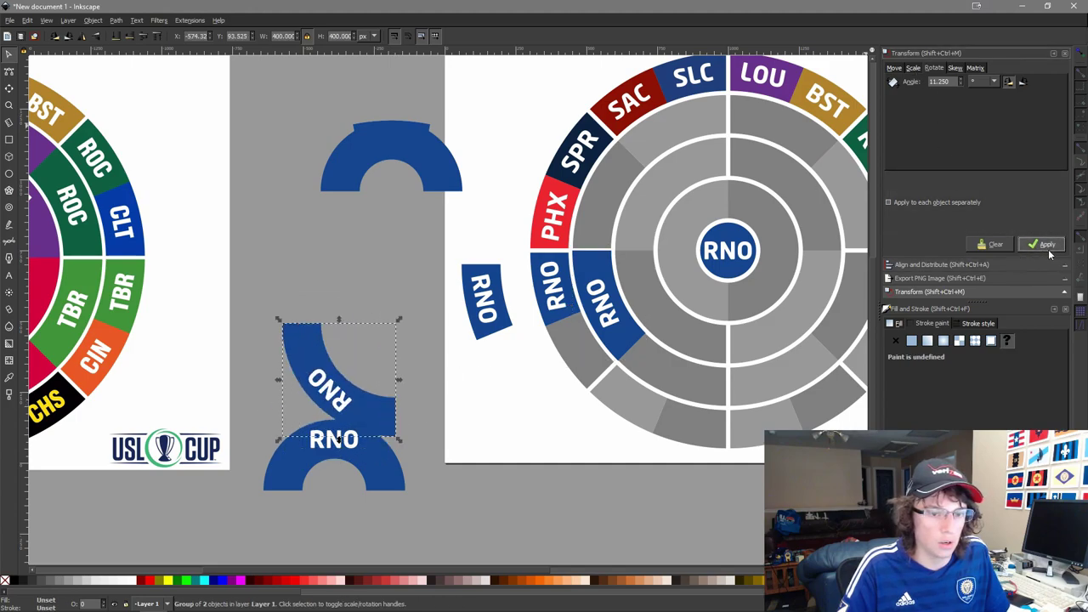
# Center the rotated RNO tile horizontally and vertically on the chart's lower-left third-ring segment.
pyautogui.keyDown('shift'); pyautogui.click(636, 273); pyautogui.keyUp('shift')
pyautogui.hotkey('ctrl', 'alt', 'h')
pyautogui.hotkey('ctrl', 'alt', 't')
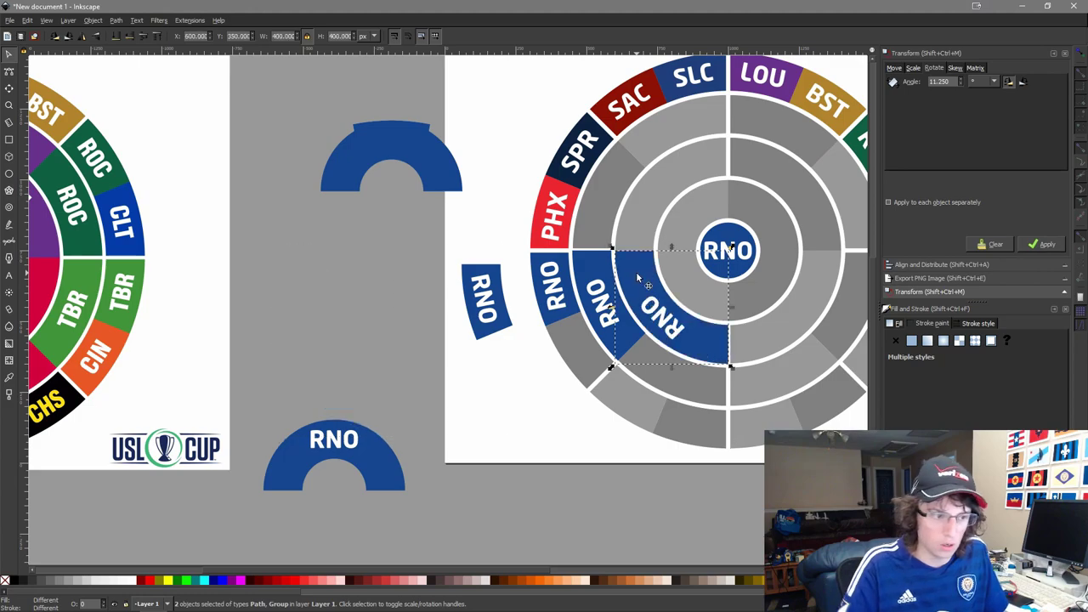
# Rotate the grouped RNO half-ring counterclockwise by 90° in 11.25° increments to match the left half of the chart's innermost ring.
pyautogui.click(385, 458)
pyautogui.click(1041, 245)
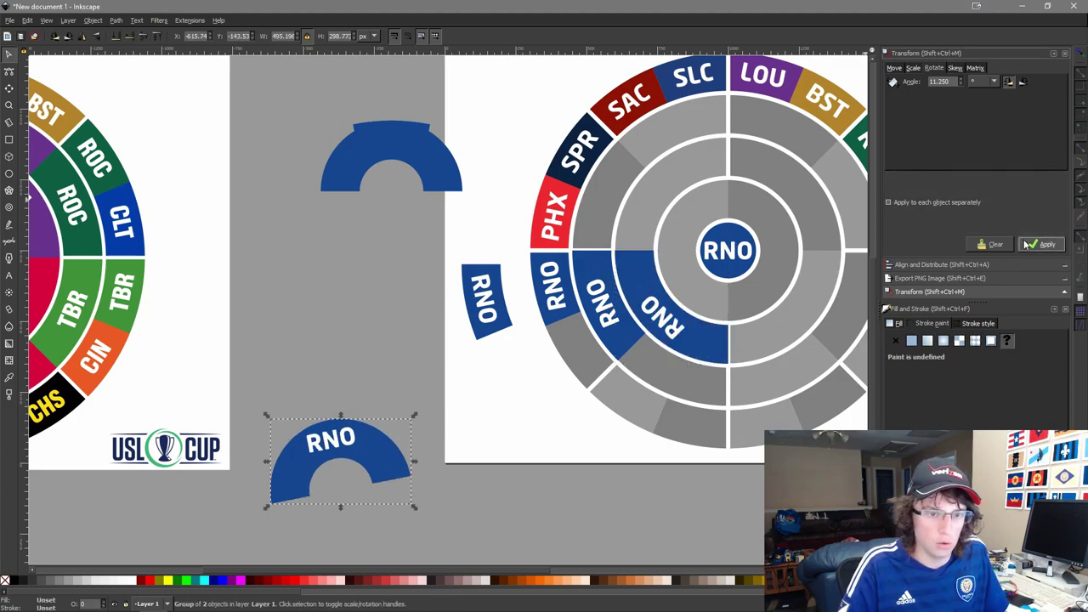
pyautogui.click(1042, 245)
pyautogui.click(1042, 245)
pyautogui.click(1042, 244)
pyautogui.click(1041, 245)
pyautogui.click(1041, 245)
pyautogui.click(1041, 245)
pyautogui.click(1027, 245)
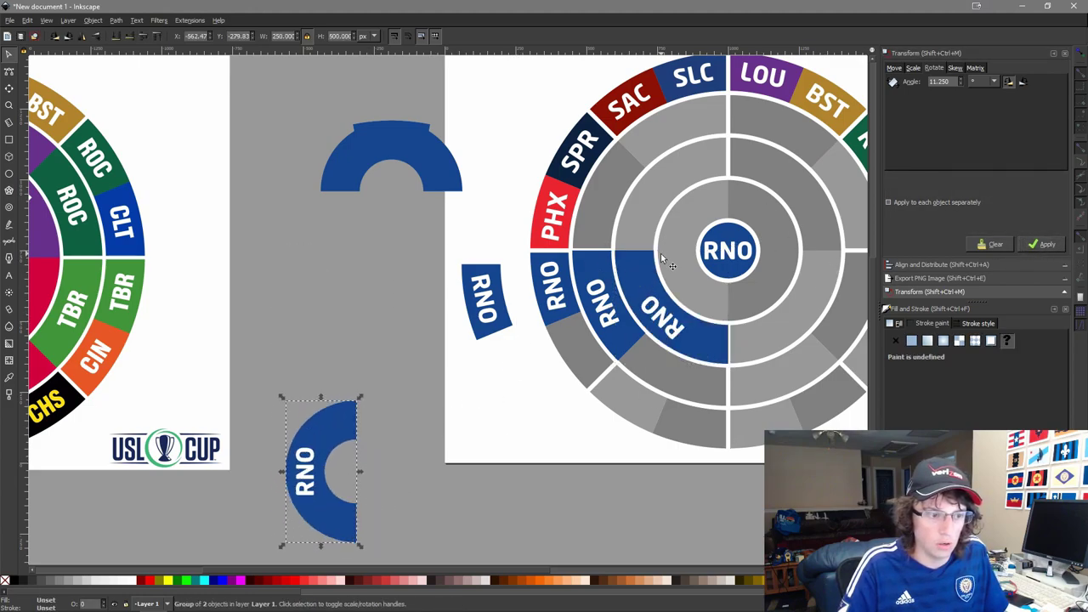
pyautogui.press('Escape')
# Center the rotated RNO half-ring horizontally and vertically on the left half of the chart's innermost ring.
pyautogui.click(350, 470)
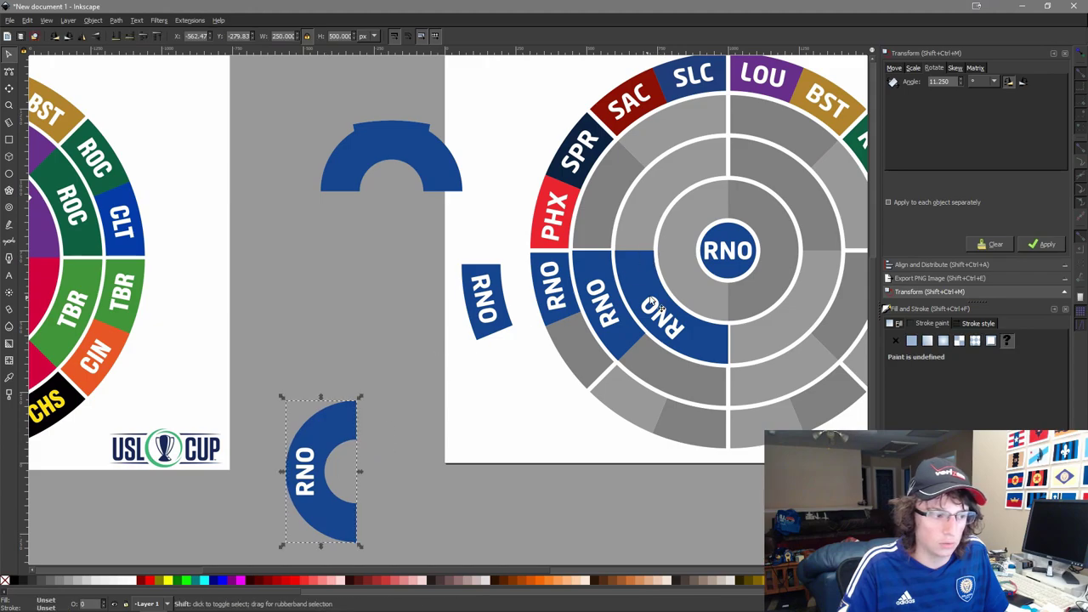
pyautogui.keyDown('shift'); pyautogui.click(690, 249); pyautogui.keyUp('shift')
pyautogui.hotkey('ctrl', 'alt', 'h')
pyautogui.hotkey('ctrl', 'alt', 't')
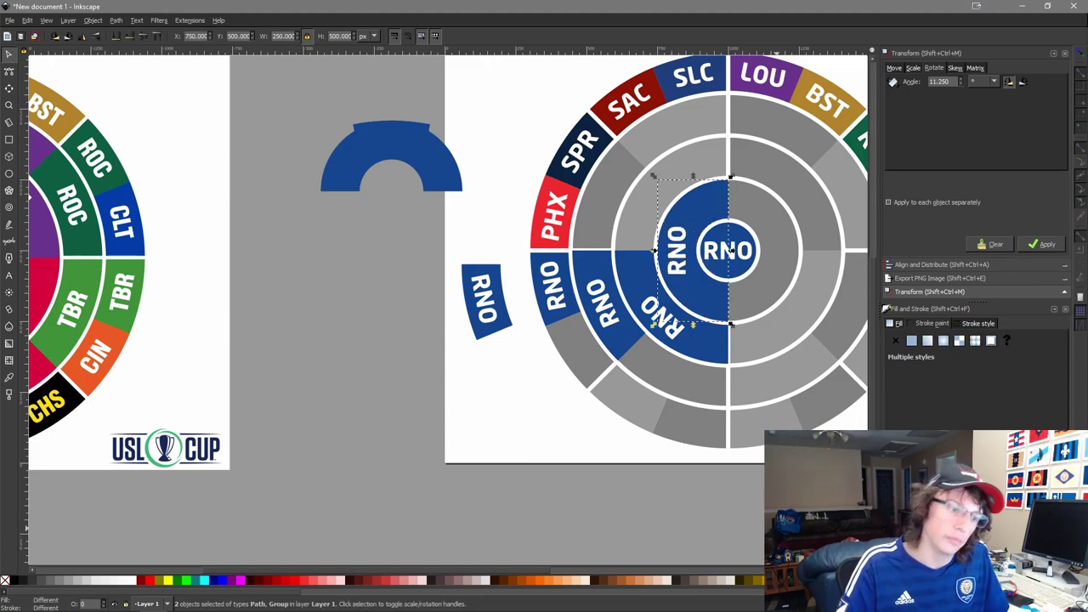
pyautogui.press('Escape')
# Raise the chart's white divider-line path to the top so it lies above the RNO tiles.
pyautogui.scroll(-2, 796, 528)
pyautogui.moveTo(780, 451); pyautogui.dragTo(547, 381)
pyautogui.scroll(6, 547, 382)
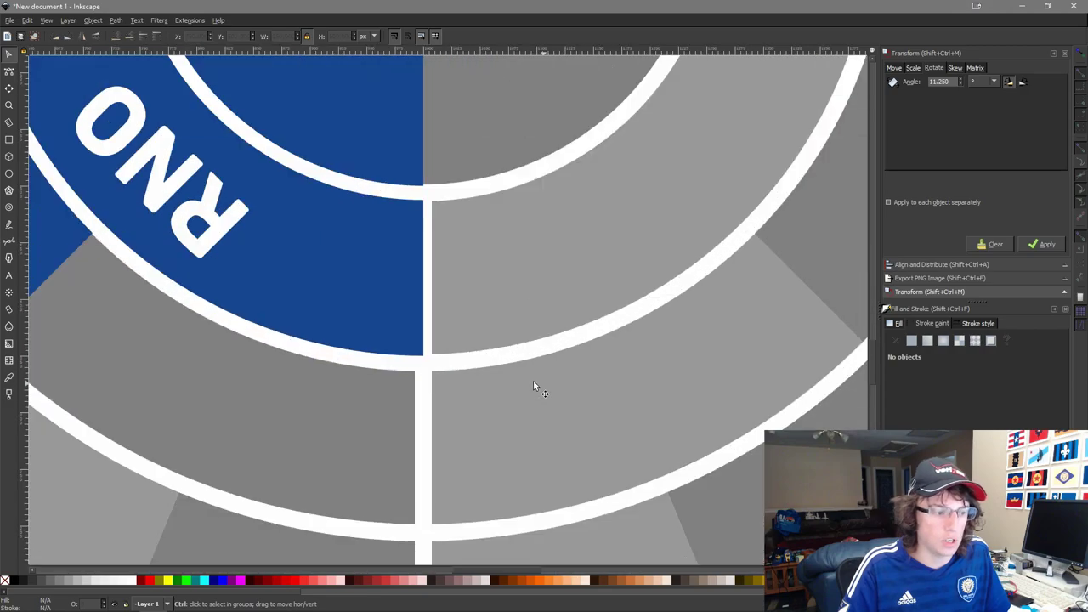
pyautogui.click(451, 361)
pyautogui.press('Home')
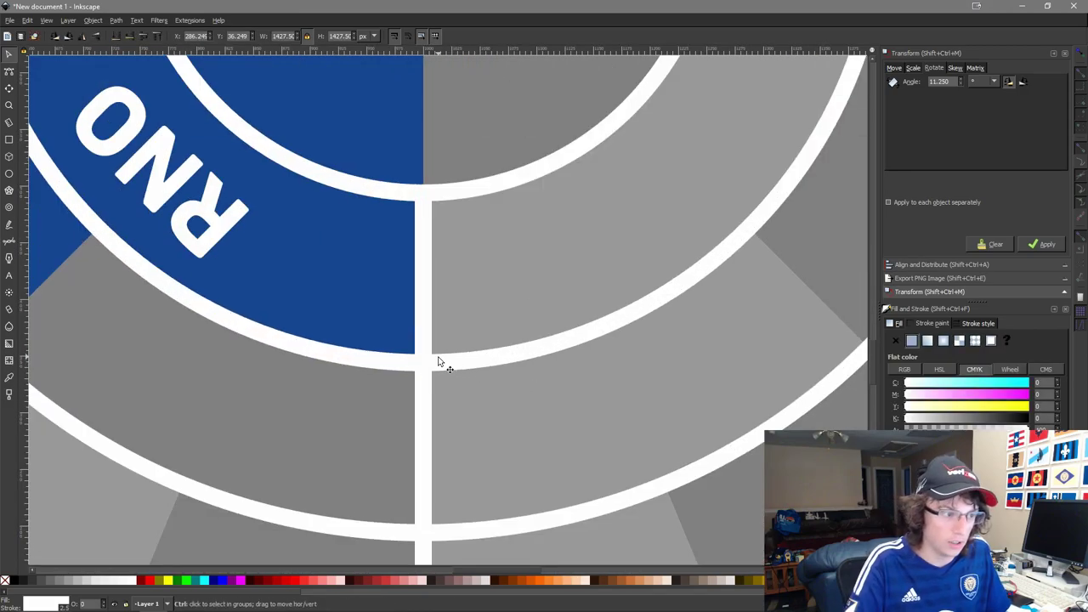
pyautogui.scroll(-5, 303, 239)
pyautogui.moveTo(305, 243); pyautogui.dragTo(512, 464)
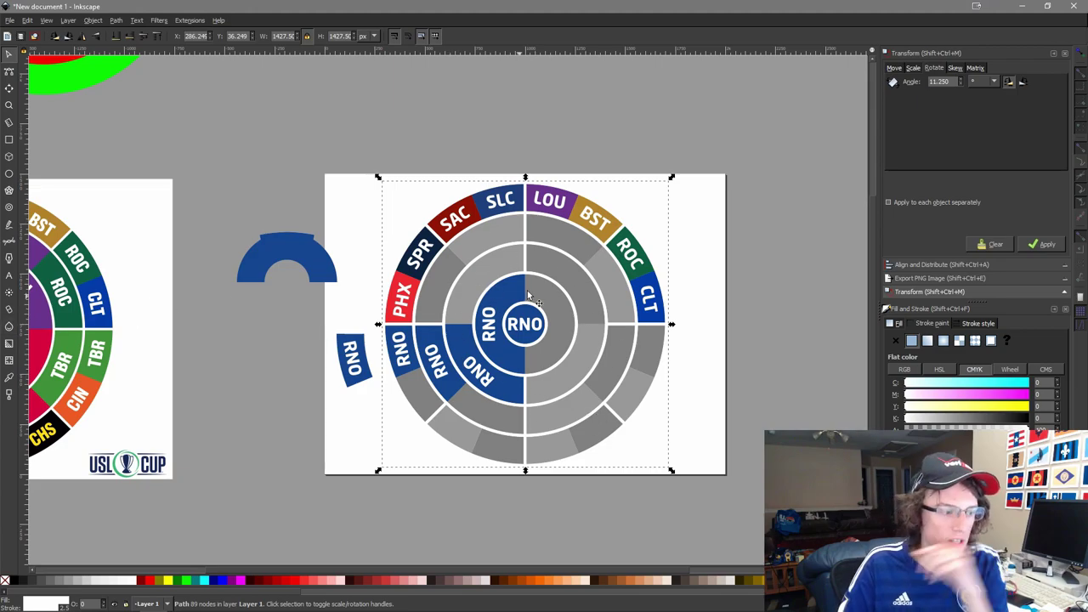
pyautogui.moveTo(446, 286); pyautogui.dragTo(540, 264)
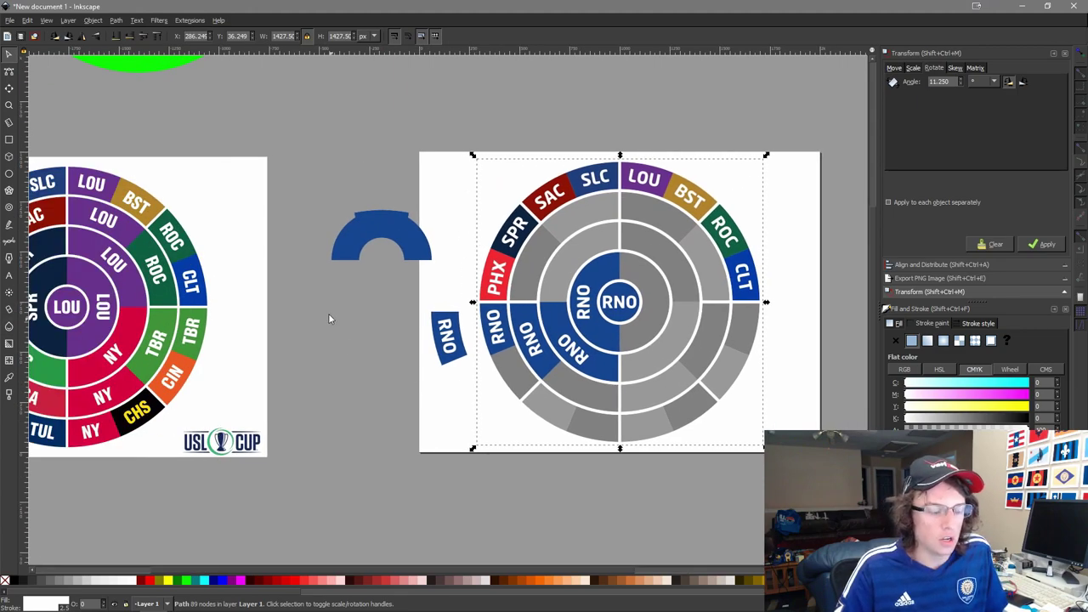
# Delete the spare outer-ring RNO tile beside the chart and the blank blue half-ring.
pyautogui.moveTo(359, 296); pyautogui.dragTo(515, 441)
pyautogui.press('Delete')
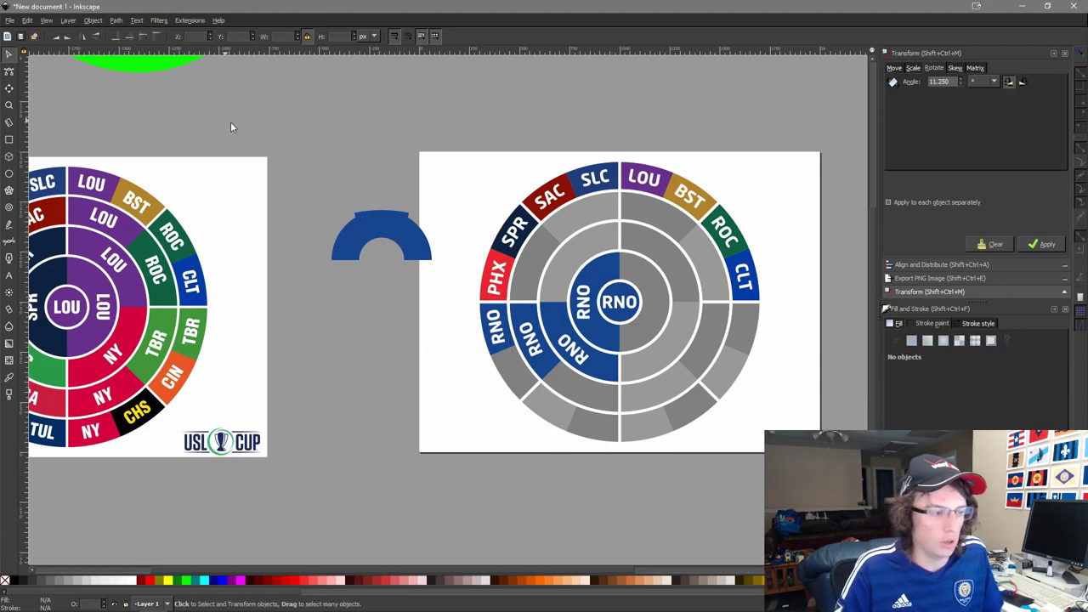
pyautogui.moveTo(316, 170); pyautogui.dragTo(478, 314)
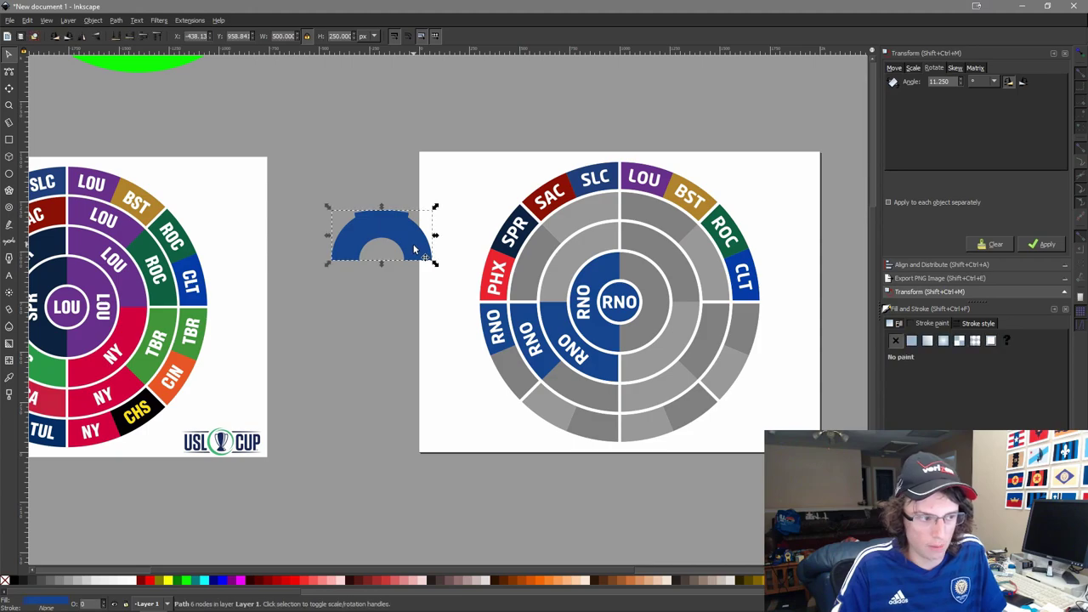
pyautogui.press('Delete')
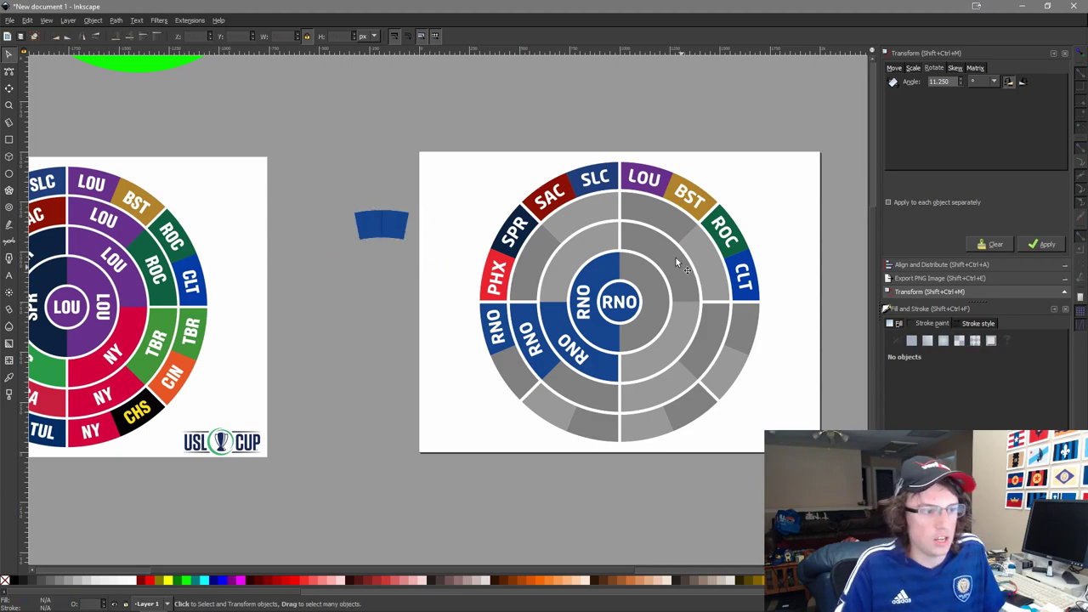
# Duplicate the outer SAC and SLC tiles, move the copies off the page, and rotate them clockwise in 11.25° increments to straddle the vertical.
pyautogui.click(544, 205)
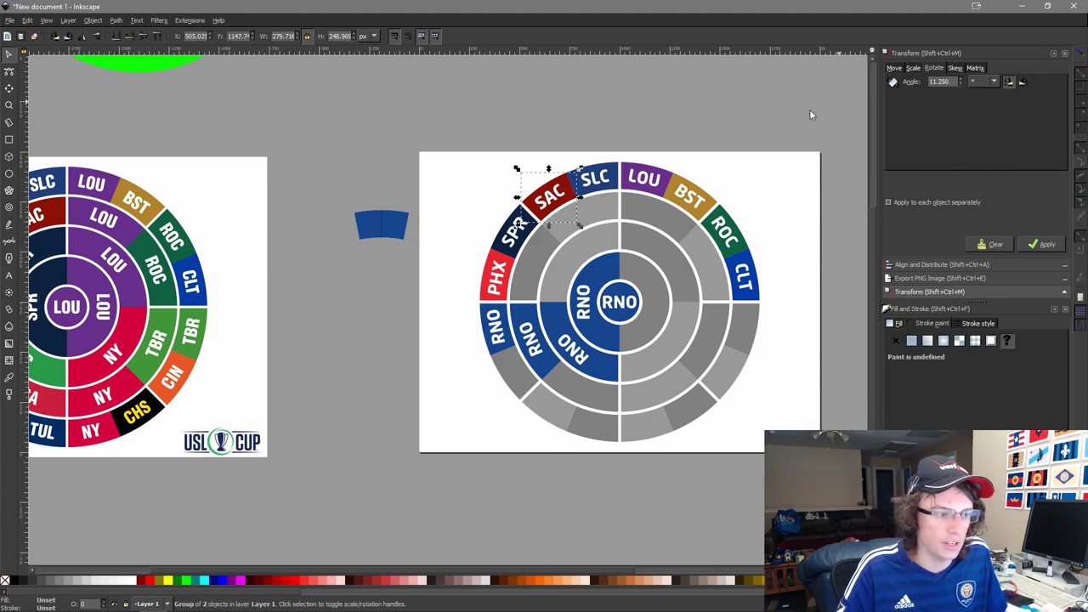
pyautogui.keyDown('shift'); pyautogui.click(609, 179); pyautogui.keyUp('shift')
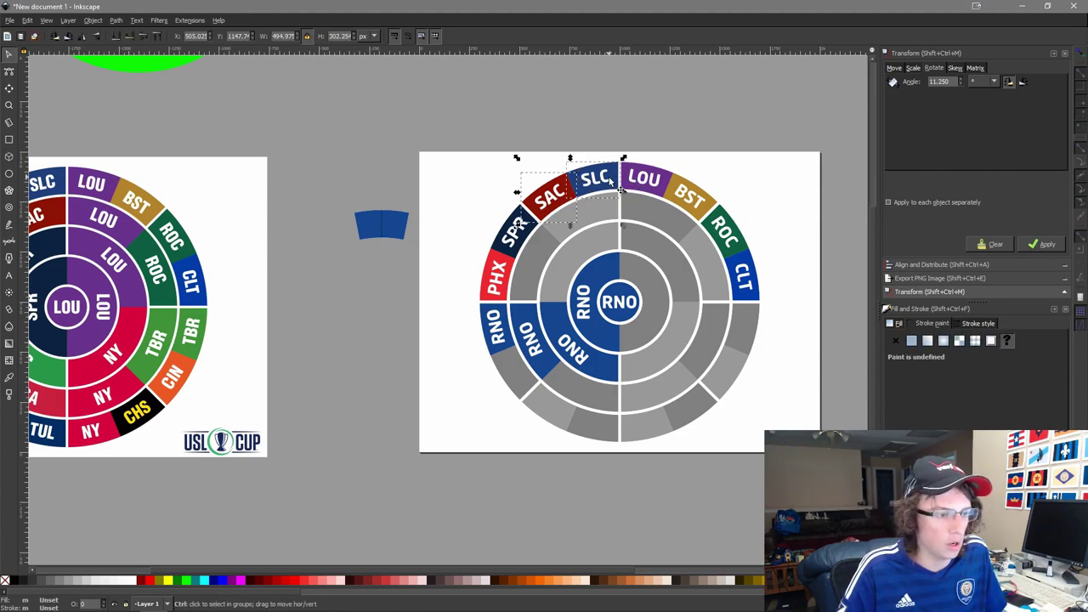
pyautogui.hotkey('ctrl', 'd')
pyautogui.moveTo(604, 177); pyautogui.dragTo(386, 118)
pyautogui.click(1023, 83)
pyautogui.click(1044, 245)
pyautogui.moveTo(393, 179); pyautogui.dragTo(553, 261)
pyautogui.click(553, 261)
pyautogui.scroll(2, 553, 261)
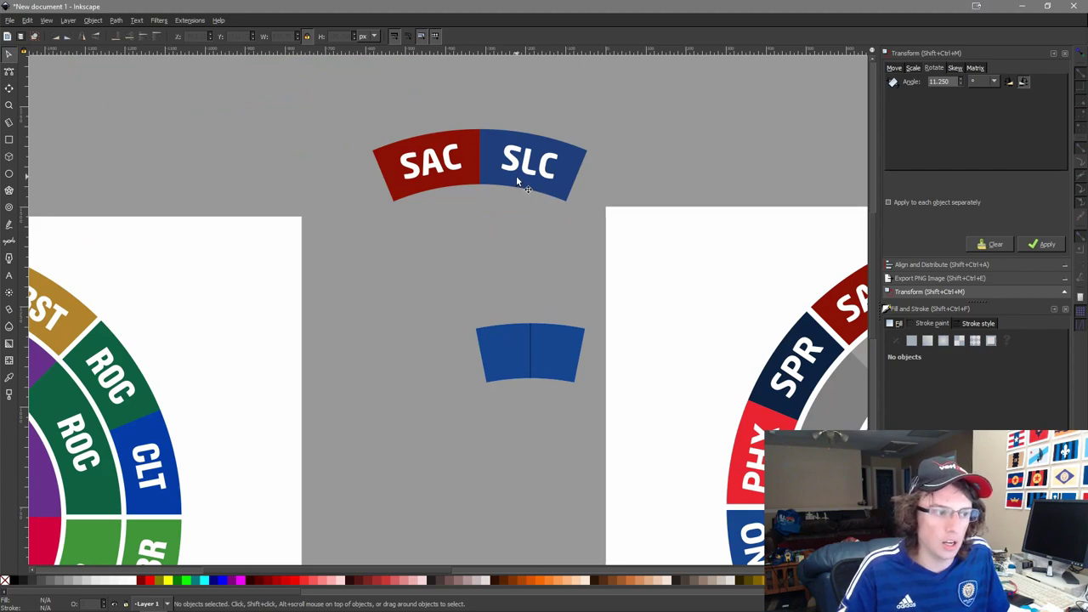
# Separate the copied SLC and SAC tiles and rotate them upright by 11.25°, SLC counterclockwise and SAC clockwise.
pyautogui.moveTo(578, 239); pyautogui.dragTo(376, 138)
pyautogui.moveTo(329, 140); pyautogui.dragTo(614, 309)
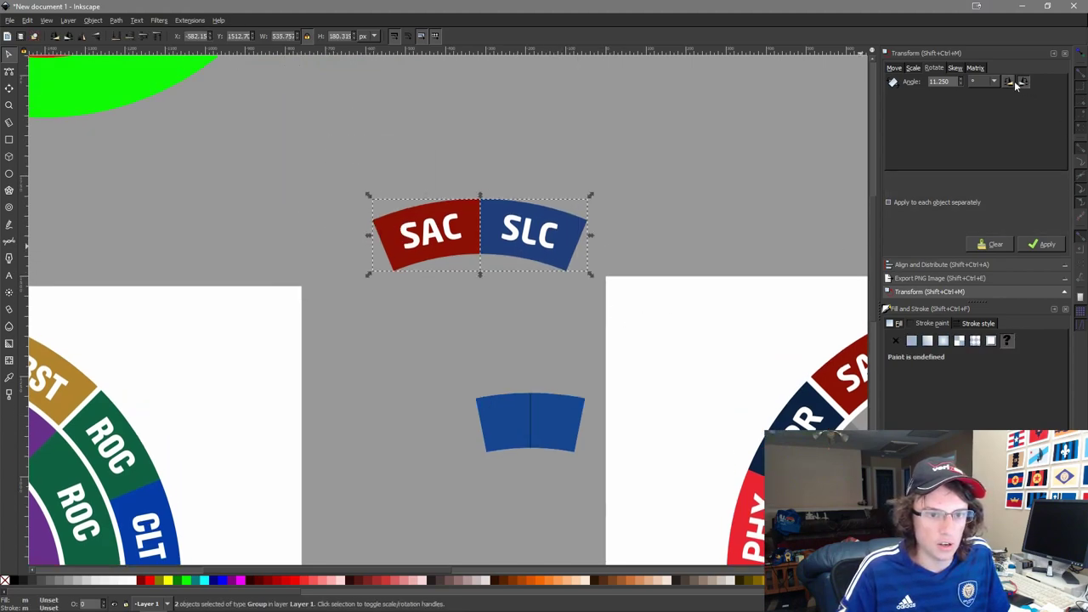
pyautogui.moveTo(562, 244); pyautogui.dragTo(697, 209)
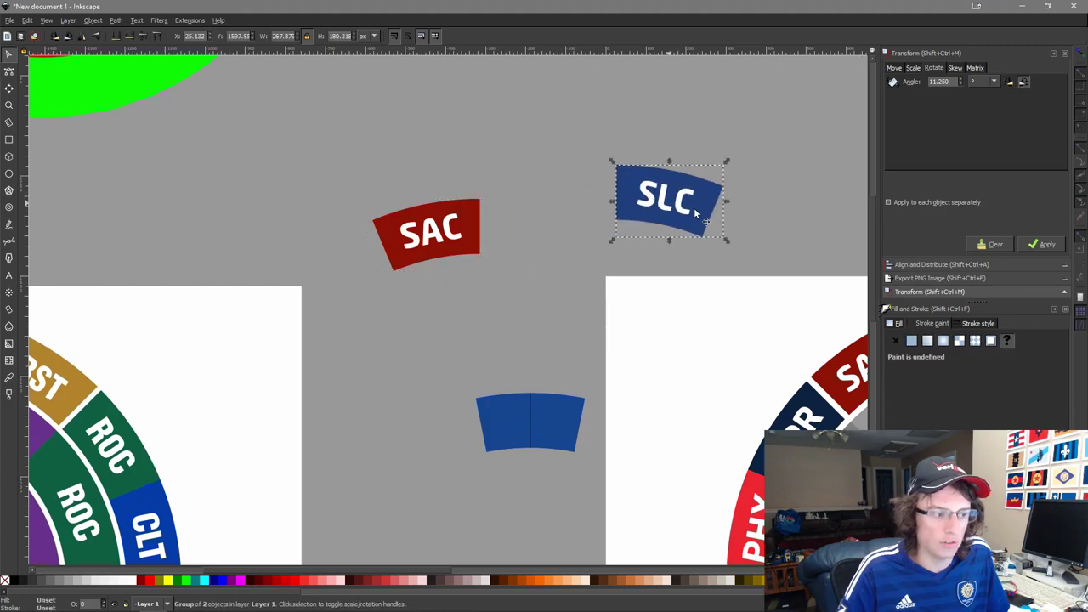
pyautogui.click(1048, 244)
pyautogui.click(463, 225)
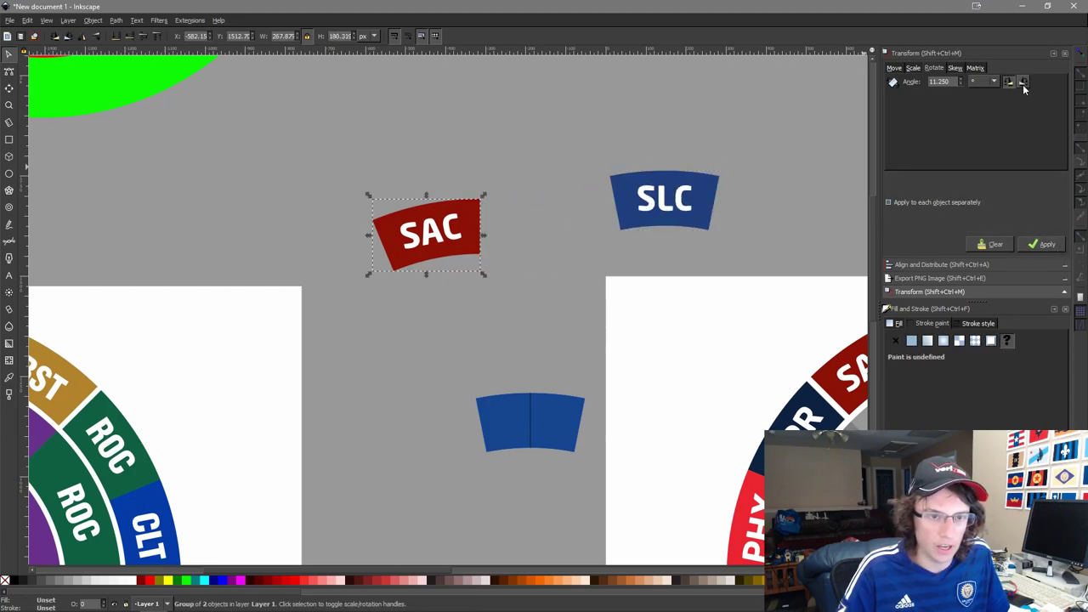
pyautogui.click(1024, 83)
pyautogui.click(1031, 250)
# Move the upright SAC and SLC copies close to the blank blue tile with the center line.
pyautogui.moveTo(527, 309); pyautogui.dragTo(577, 324)
pyautogui.moveTo(494, 256); pyautogui.dragTo(454, 481)
pyautogui.moveTo(721, 242); pyautogui.dragTo(491, 363)
# Give the blue tile's vertical center line a yellow stroke and center it horizontally and vertically on the SAC tile.
pyautogui.moveTo(613, 506); pyautogui.dragTo(541, 336)
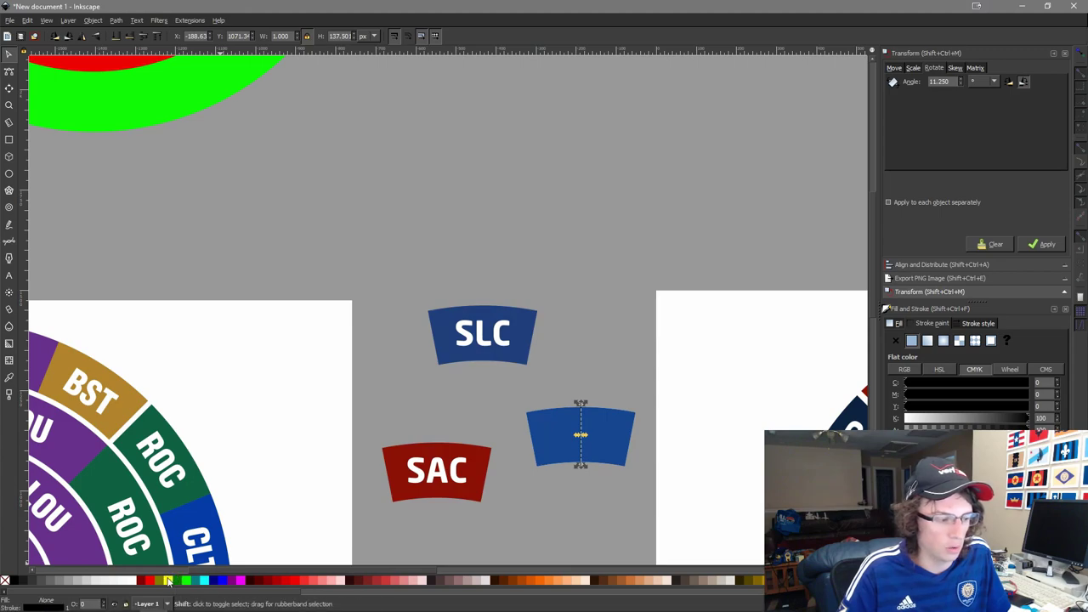
pyautogui.keyDown('shift'); pyautogui.click(168, 582); pyautogui.keyUp('shift')
pyautogui.moveTo(437, 548); pyautogui.dragTo(521, 431)
pyautogui.keyDown('shift'); pyautogui.click(508, 375); pyautogui.keyUp('shift')
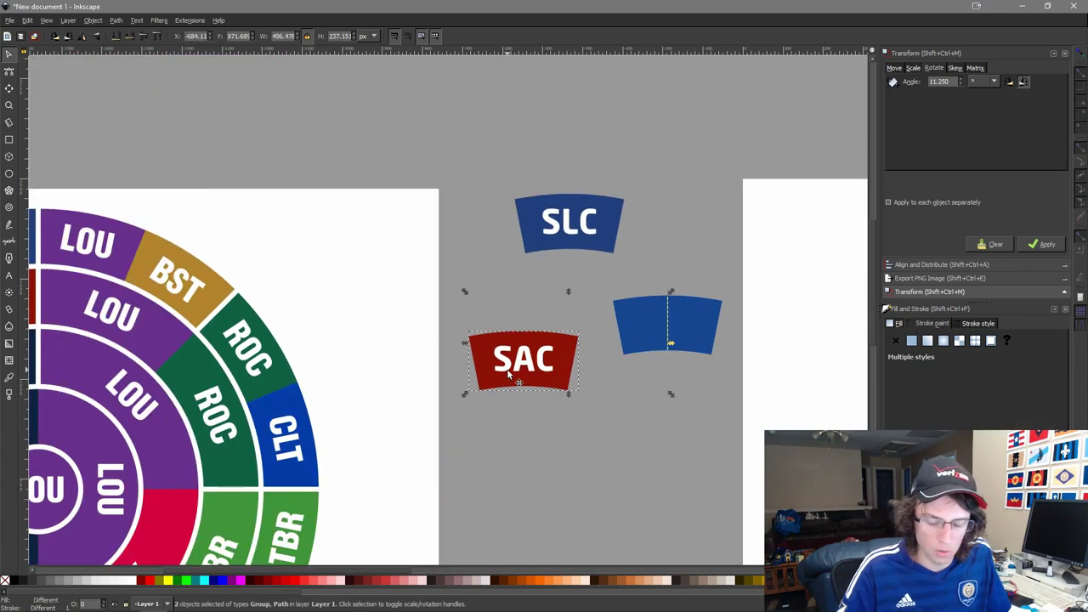
pyautogui.hotkey('ctrl', 'alt', 'h')
pyautogui.hotkey('ctrl', 'alt', 't')
pyautogui.click(604, 442)
pyautogui.scroll(3, 572, 404)
pyautogui.scroll(5, 500, 399)
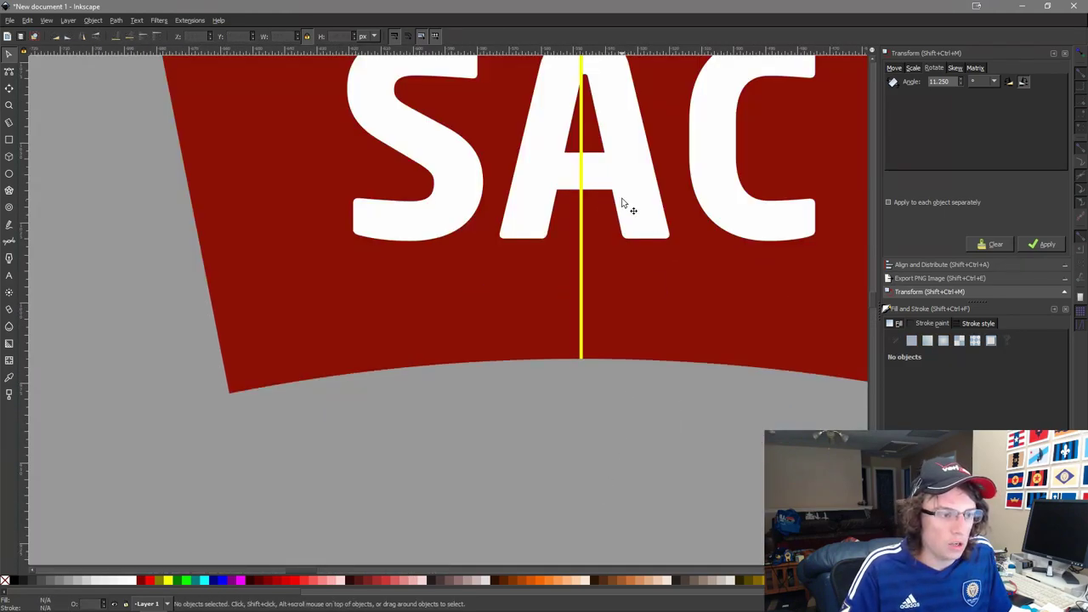
pyautogui.click(622, 203)
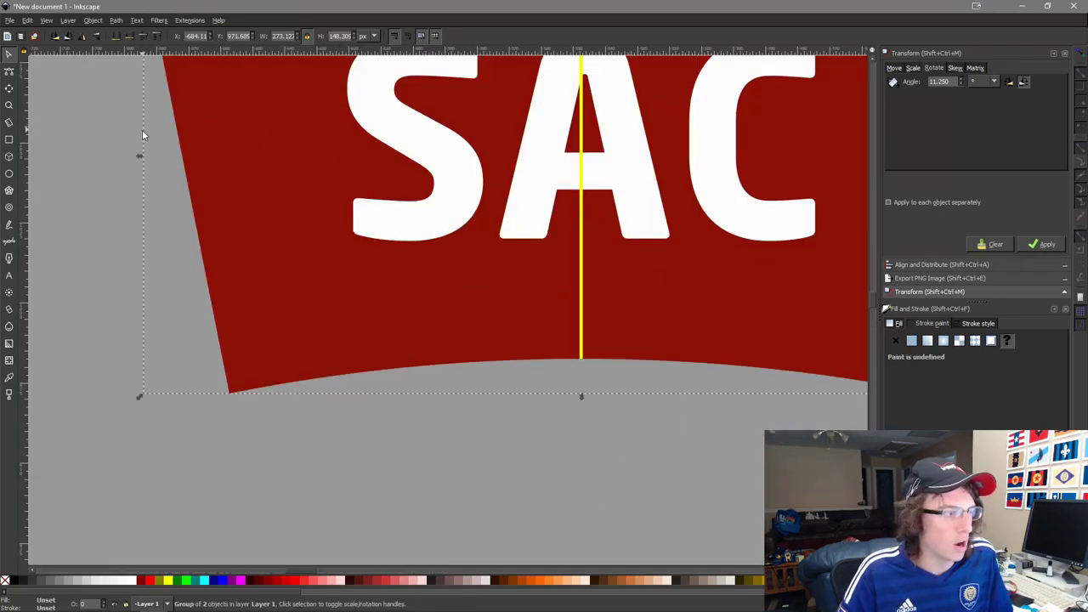
pyautogui.click(9, 242)
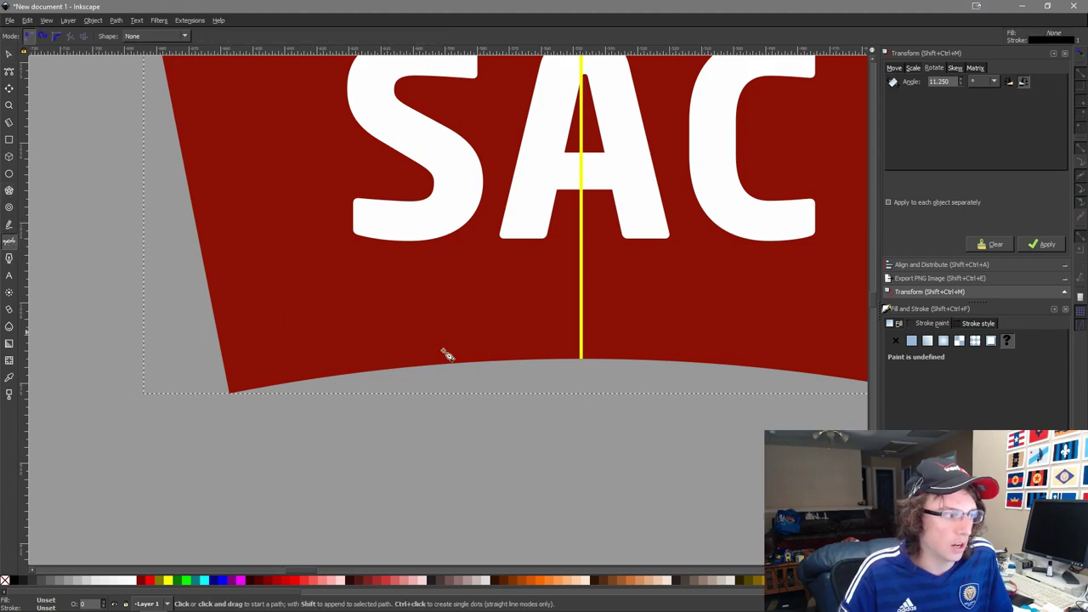
pyautogui.scroll(4, 585, 364)
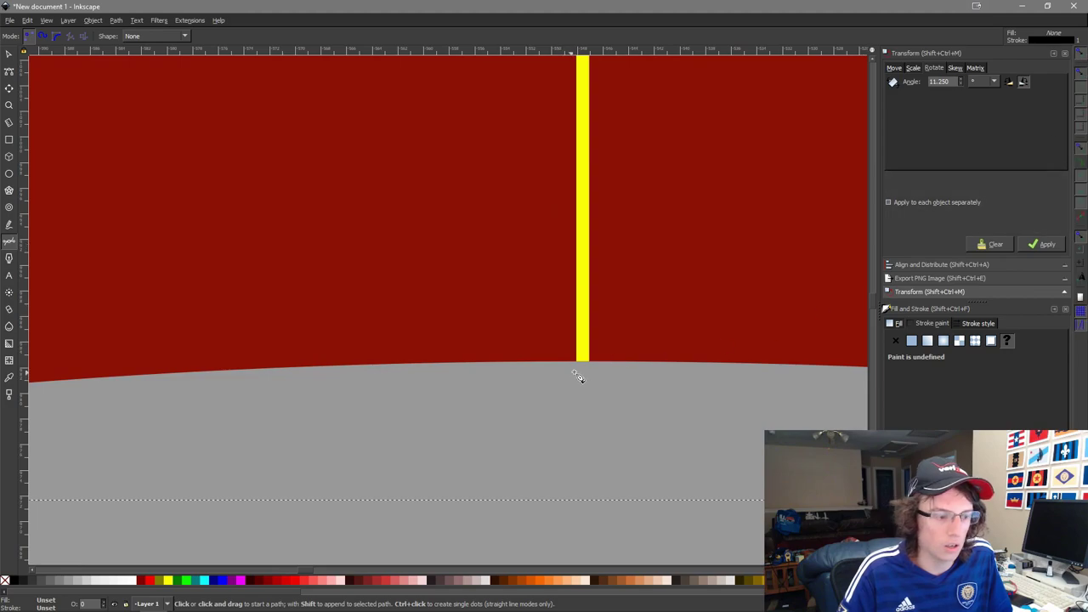
pyautogui.click(582, 357)
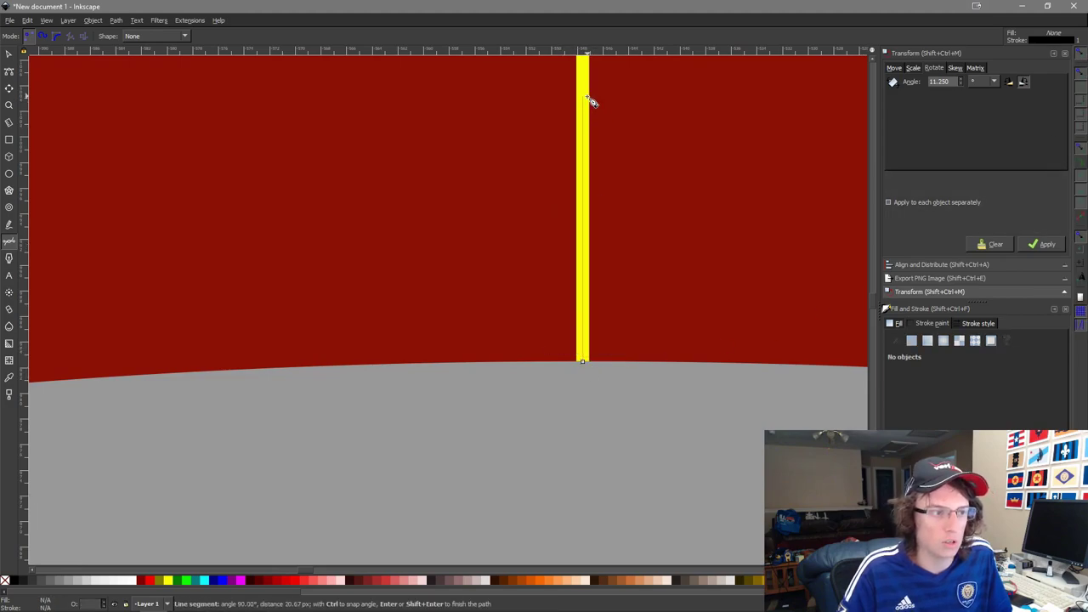
pyautogui.scroll(-2, 592, 102)
pyautogui.scroll(5, 591, 102)
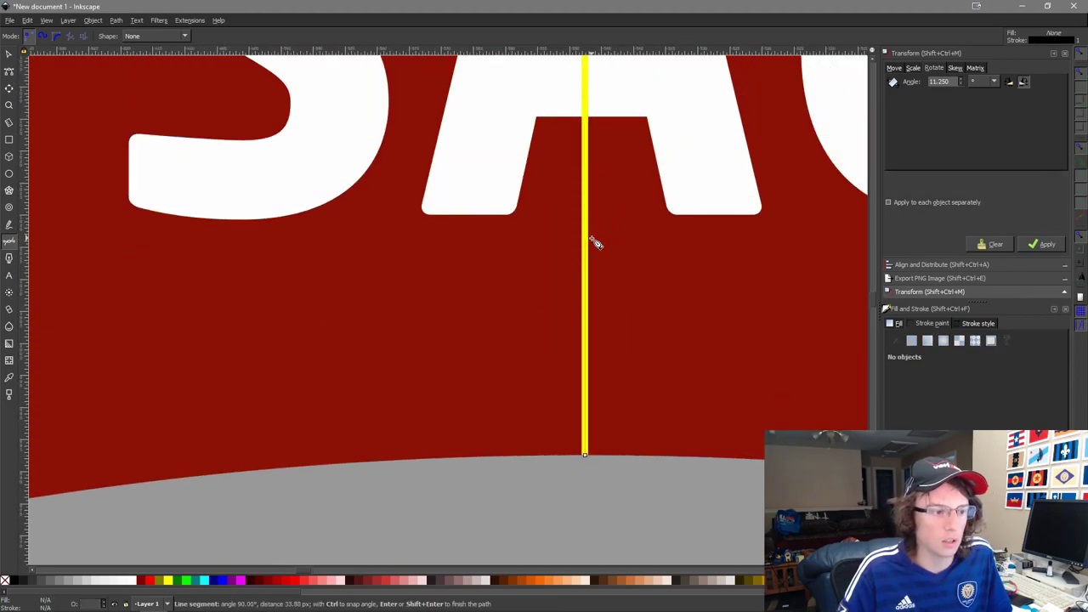
pyautogui.press('F1')
pyautogui.click(453, 184)
pyautogui.click(587, 445)
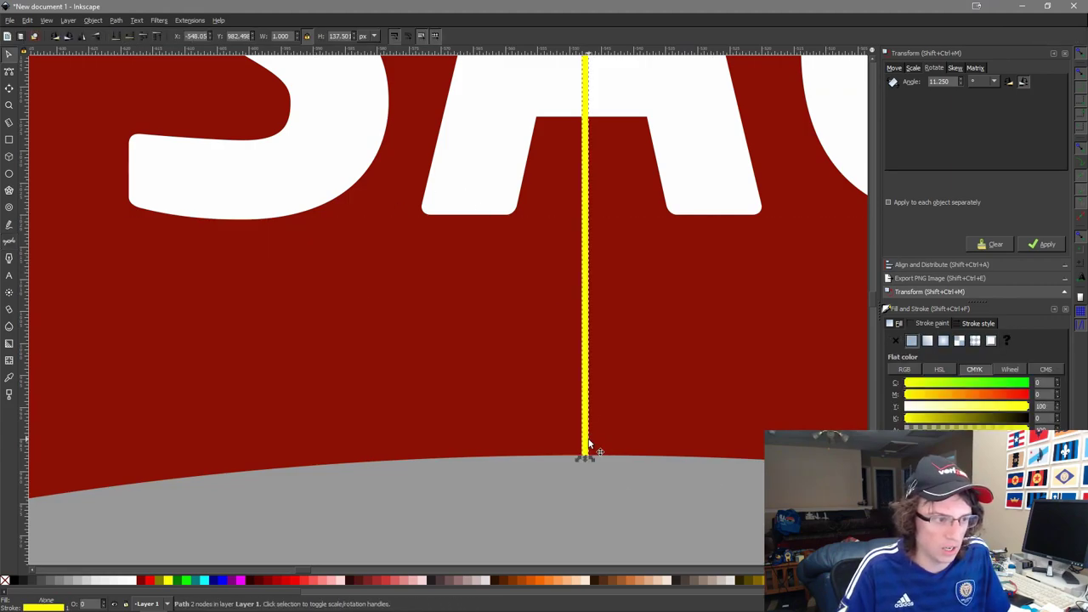
pyautogui.click(9, 241)
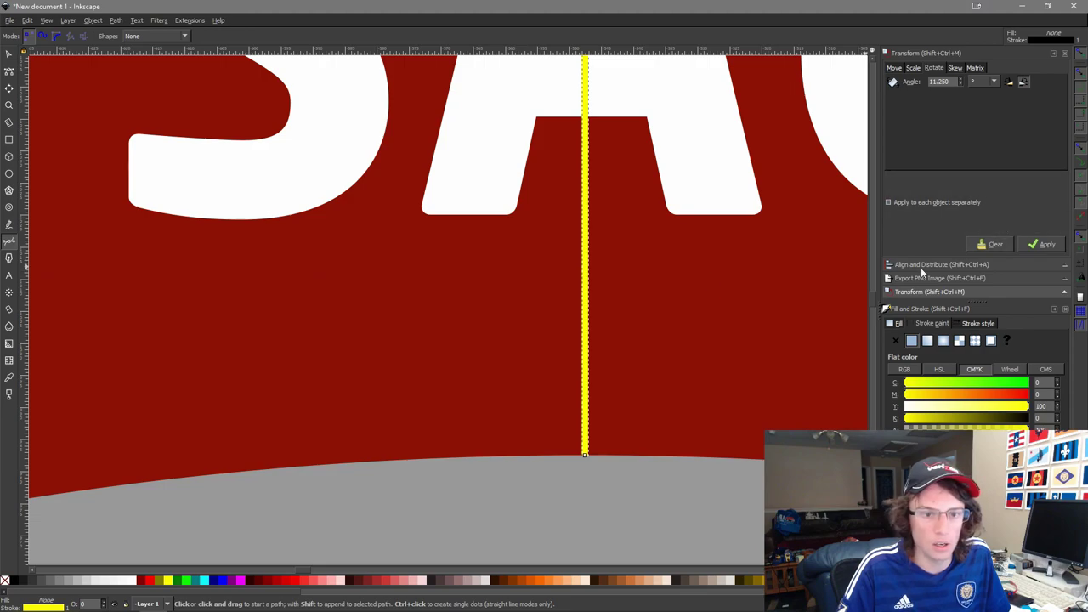
pyautogui.click(585, 460)
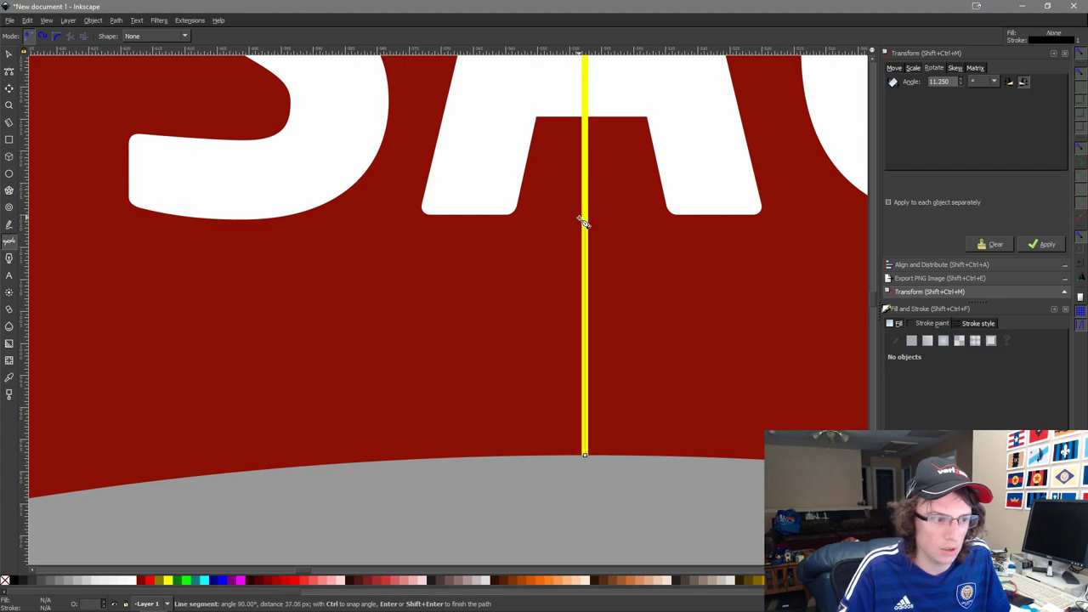
pyautogui.press('F1')
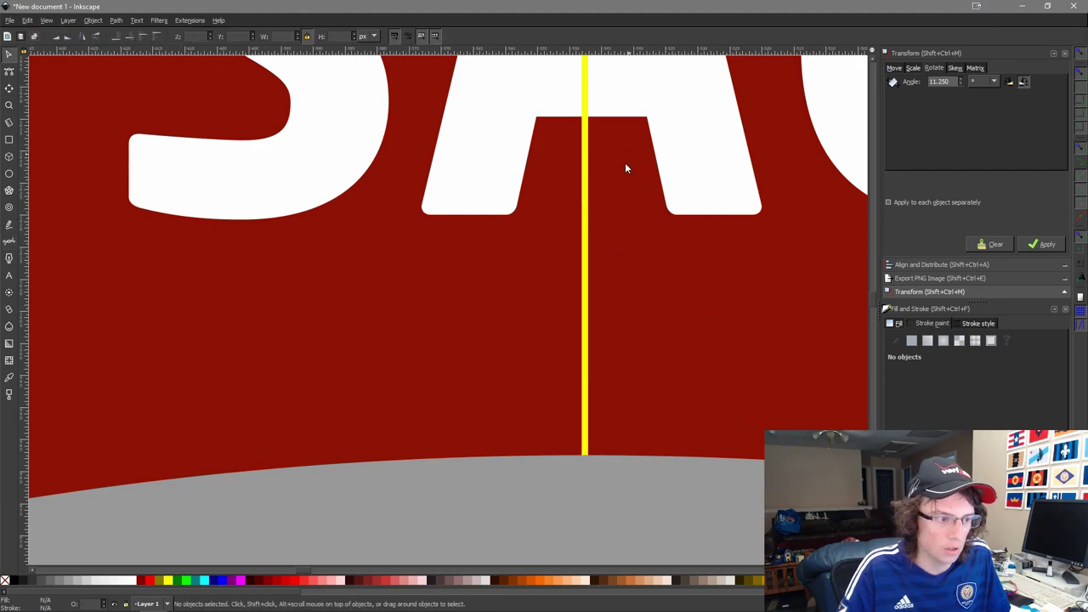
# Draw a vertical line about 36.7 px high from the bottom of the SAC lettering to the tile's lower edge.
pyautogui.click(443, 196)
pyautogui.click(8, 242)
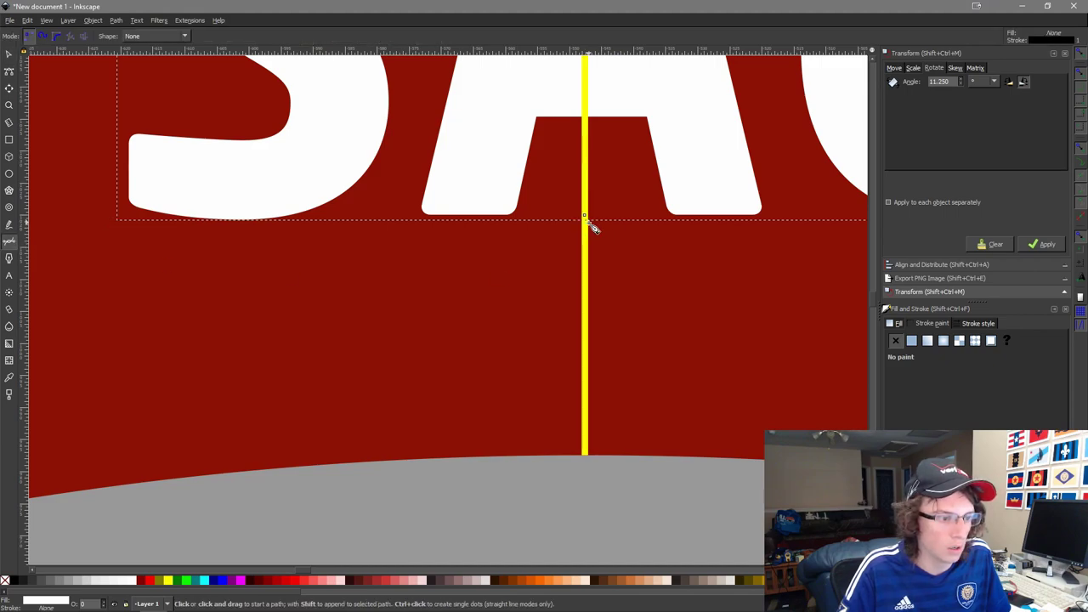
pyautogui.keyDown('ctrl'); pyautogui.scroll(6, 585, 223); pyautogui.keyUp('ctrl')
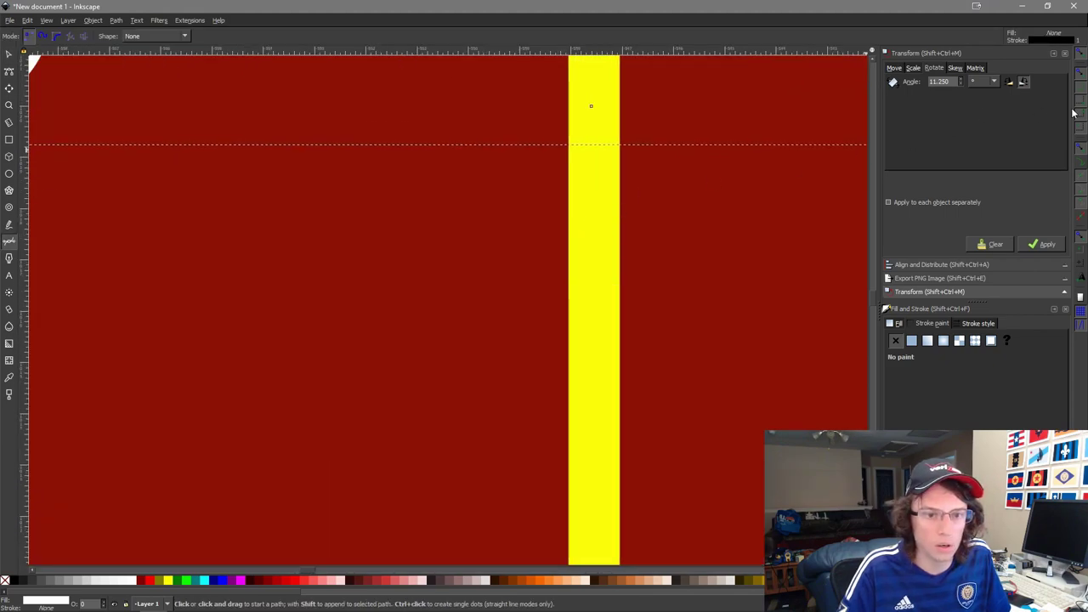
pyautogui.click(596, 146)
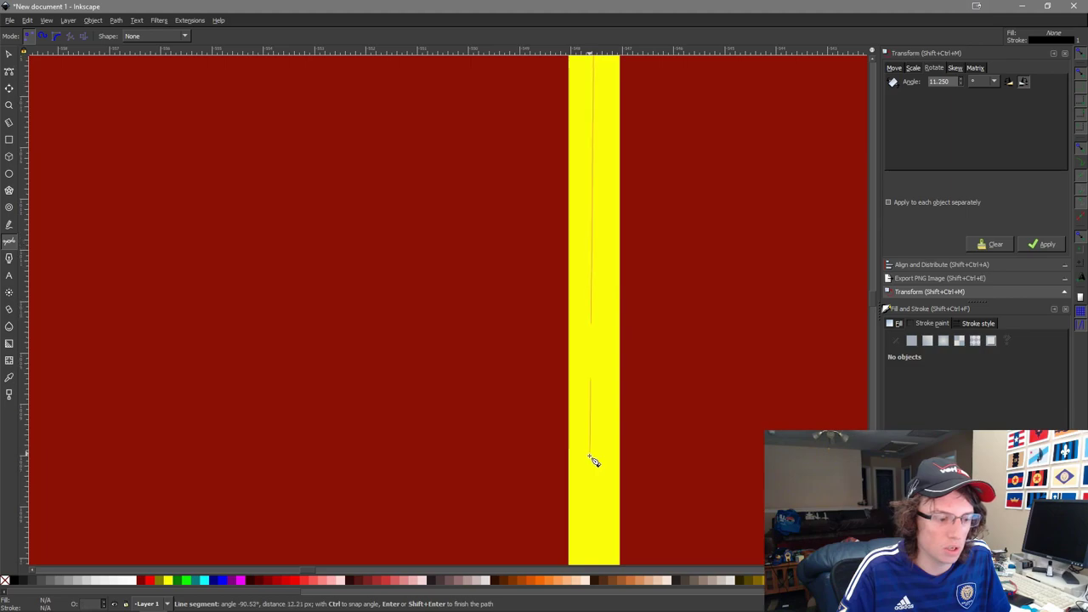
pyautogui.keyDown('ctrl'); pyautogui.scroll(-4, 593, 466); pyautogui.keyUp('ctrl')
pyautogui.scroll(-8, 595, 493)
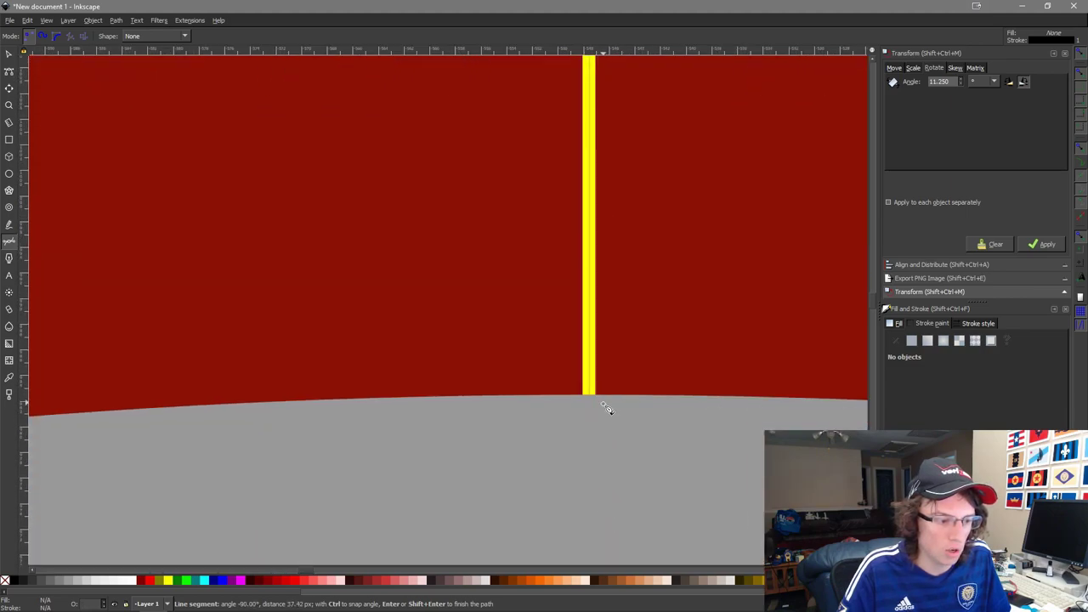
pyautogui.click(596, 396)
pyautogui.press('Return')
pyautogui.press('s')
pyautogui.keyDown('ctrl'); pyautogui.scroll(-4, 468, 301); pyautogui.keyUp('ctrl')
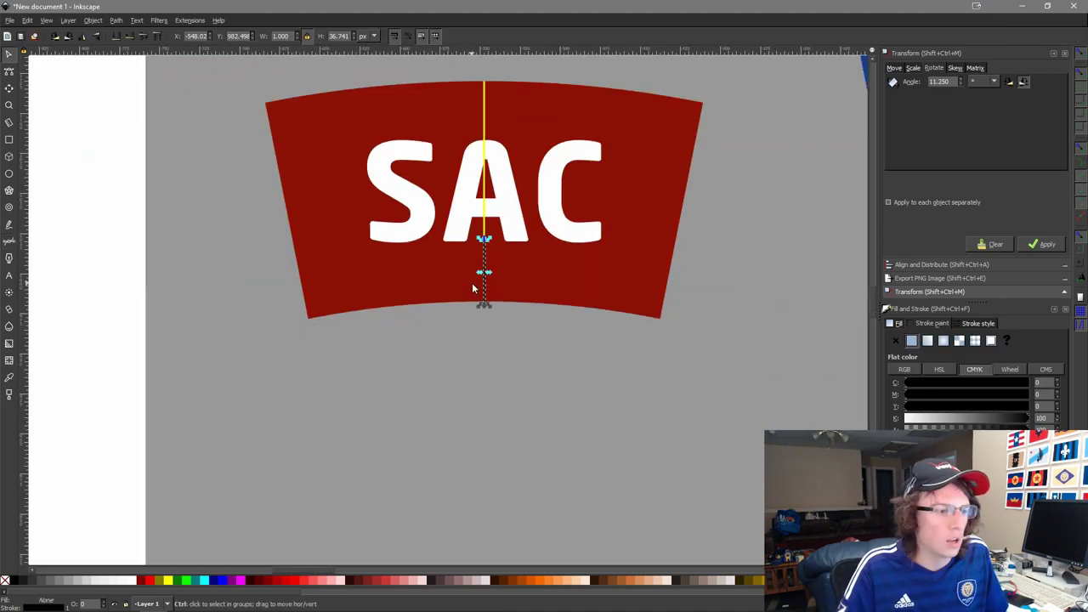
# Delete the short vertical line between the SAC lettering and the tile's lower edge.
pyautogui.click(544, 419)
pyautogui.moveTo(537, 403); pyautogui.dragTo(462, 239)
pyautogui.press('Delete')
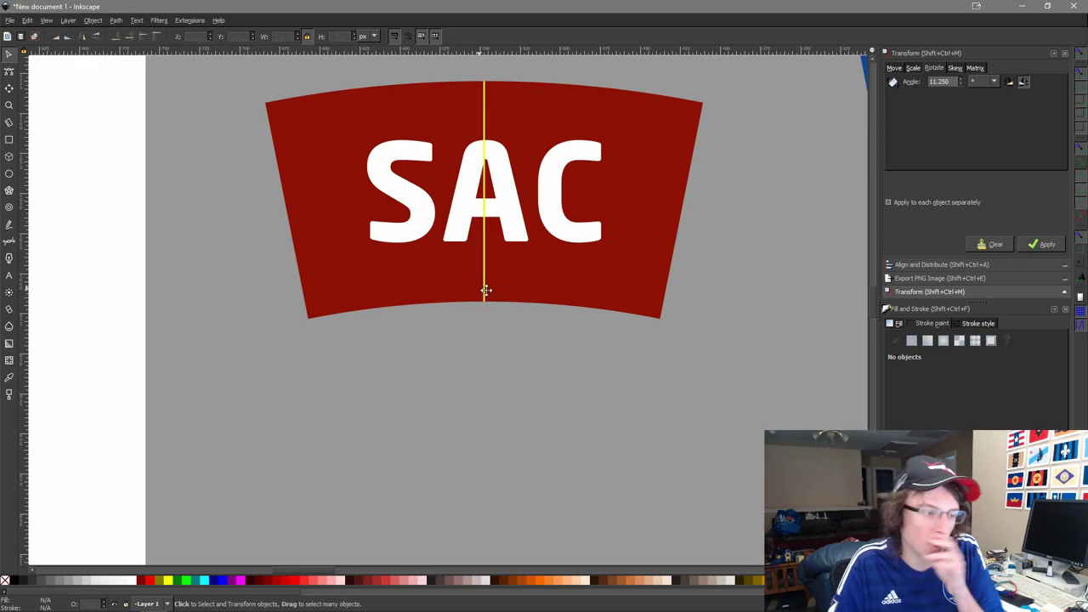
# Draw a blue rectangle without a stroke, about 61.7 by 12.7 px, below the SAC tile.
pyautogui.moveTo(506, 297); pyautogui.dragTo(568, 314)
pyautogui.scroll(2, 567, 314)
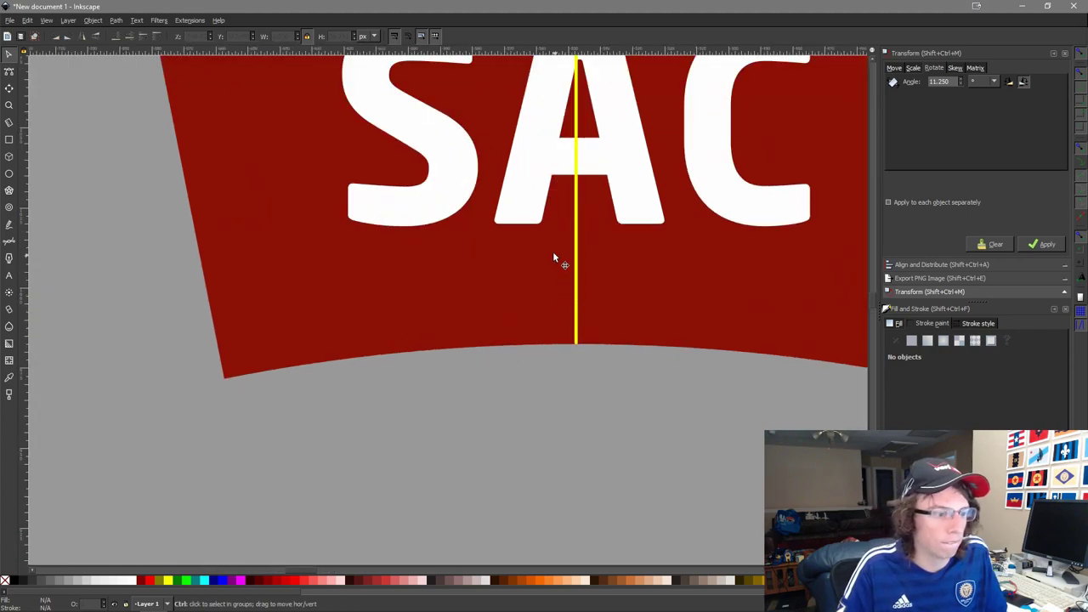
pyautogui.click(9, 139)
pyautogui.moveTo(380, 383)
pyautogui.mouseDown()
pyautogui.moveTo(445, 407)
pyautogui.moveTo(585, 428)
pyautogui.mouseUp()
pyautogui.click(895, 340)
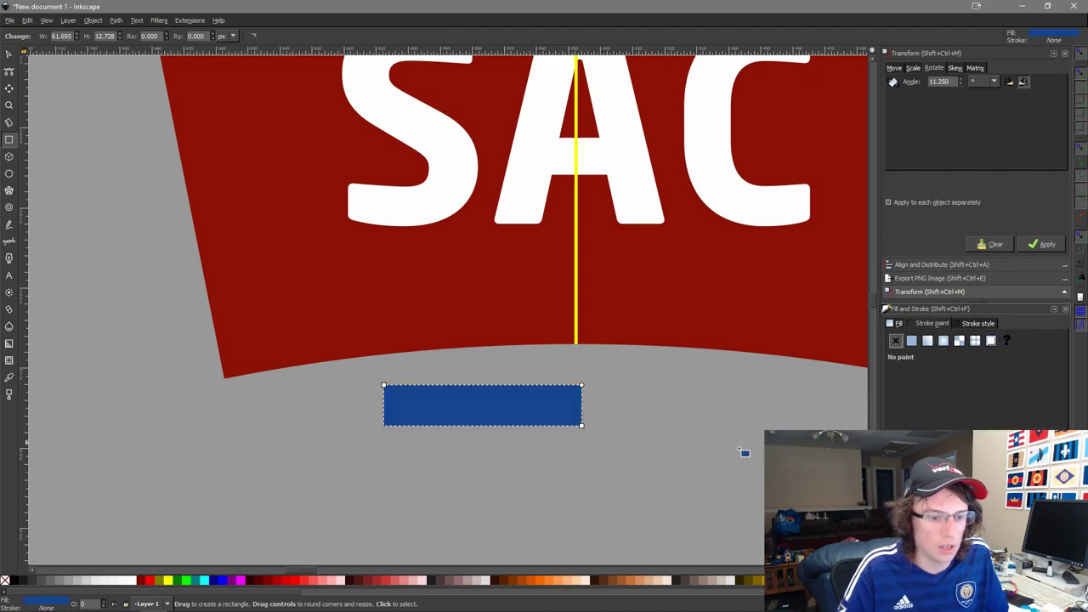
# Center the blue rectangle horizontally on the SAC lettering and align its lower edge with the lettering's bottom.
pyautogui.press('s')
pyautogui.keyDown('shift'); pyautogui.click(675, 180); pyautogui.keyUp('shift')
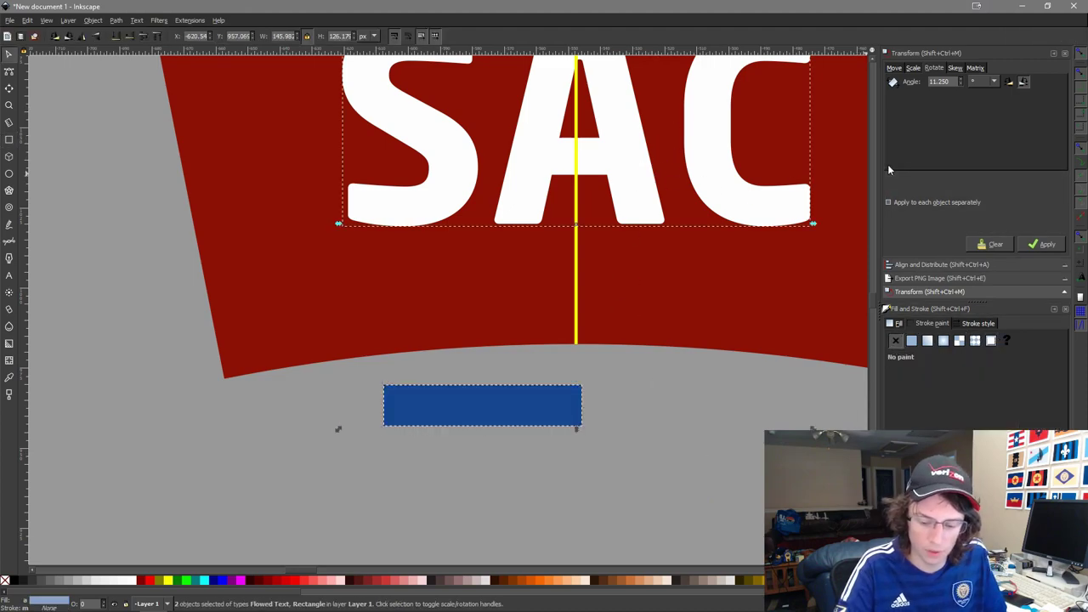
pyautogui.hotkey('ctrl', 'alt', 'h')
pyautogui.press('ctrl+alt+KP_2')
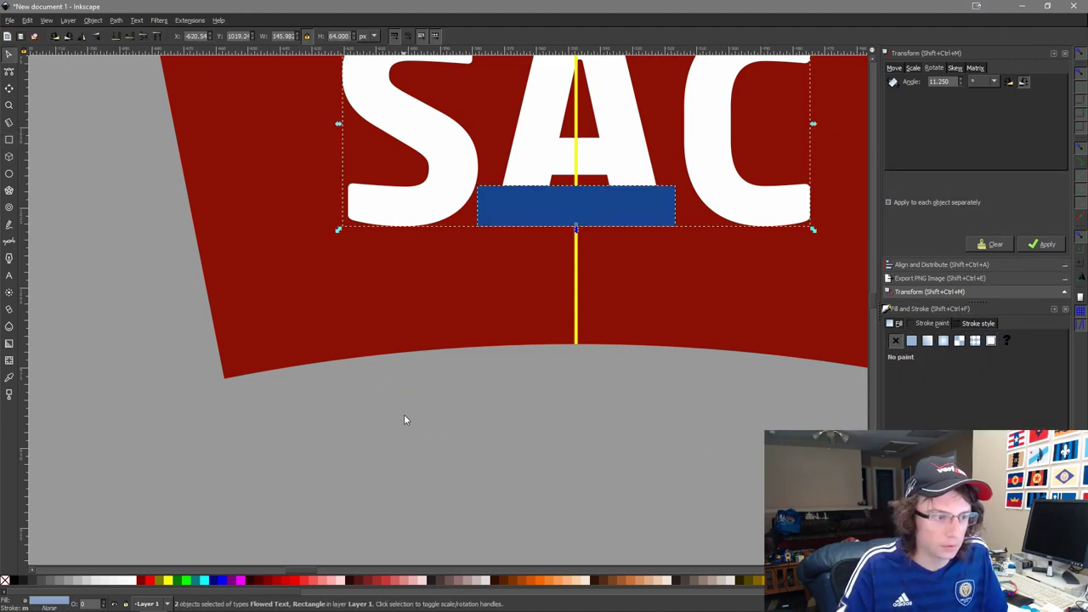
pyautogui.click(404, 416)
# Draw a vertical line about 36.75 px long from the blue rectangle's lower edge to the tile's bottom edge.
pyautogui.click(596, 197)
pyautogui.scroll(4, 600, 202)
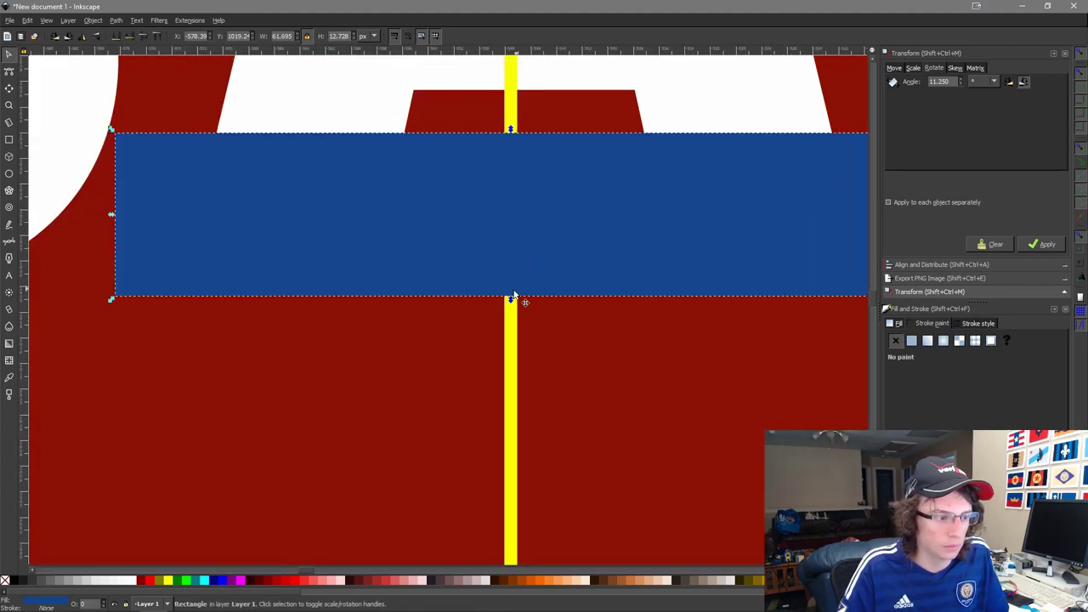
pyautogui.click(9, 242)
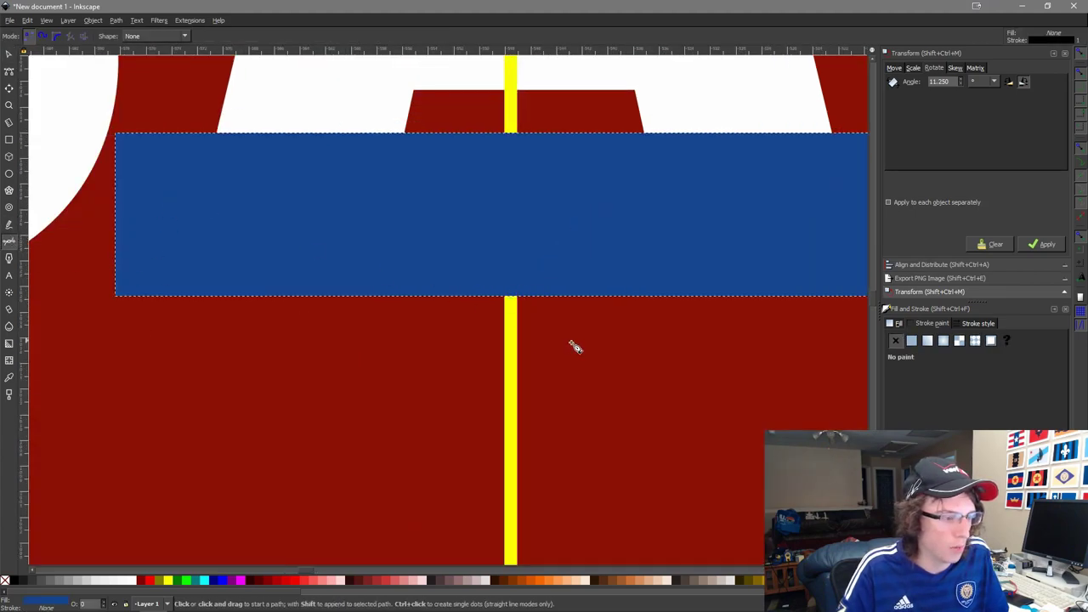
pyautogui.click(510, 293)
pyautogui.scroll(-5, 538, 396)
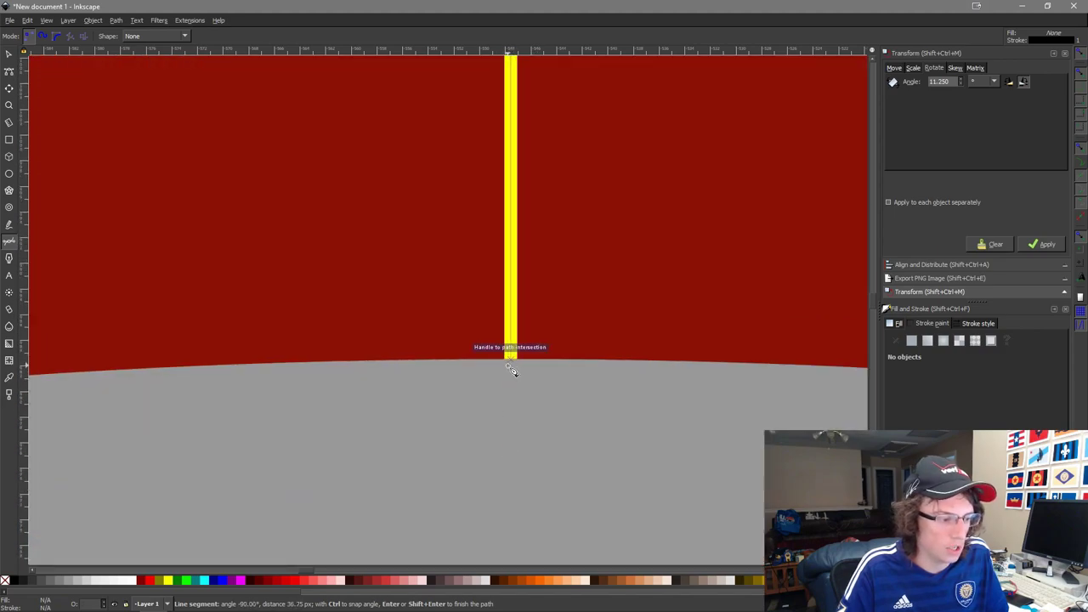
pyautogui.doubleClick(510, 367)
pyautogui.press('s')
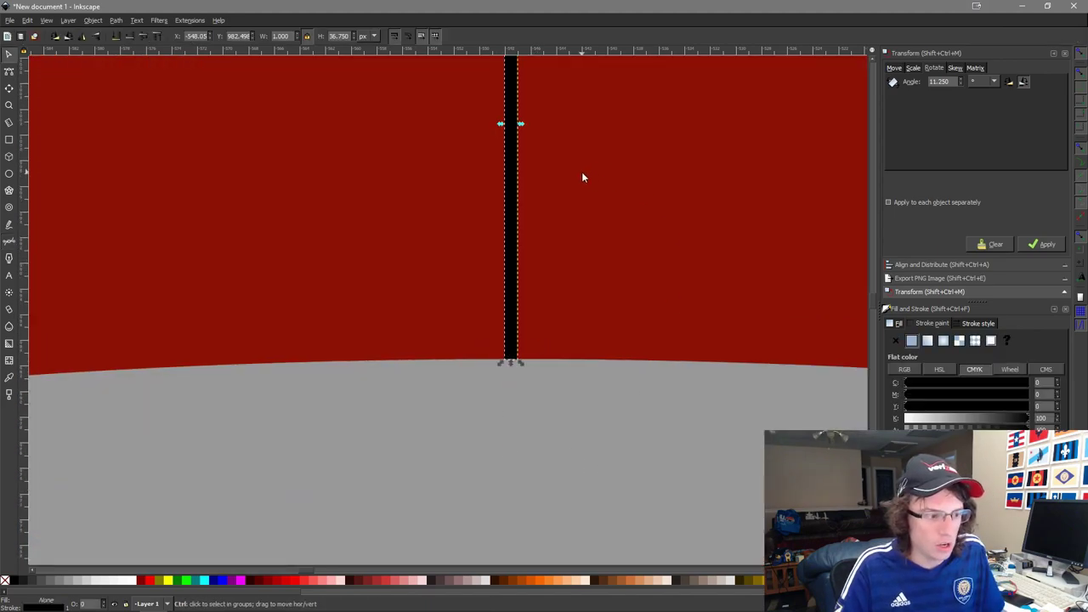
# Move the blue rectangle below the SAC tile and set its height to 36.75 px and its width to 25 px.
pyautogui.scroll(-3, 581, 178)
pyautogui.moveTo(622, 111); pyautogui.dragTo(681, 263)
pyautogui.scroll(2, 594, 220)
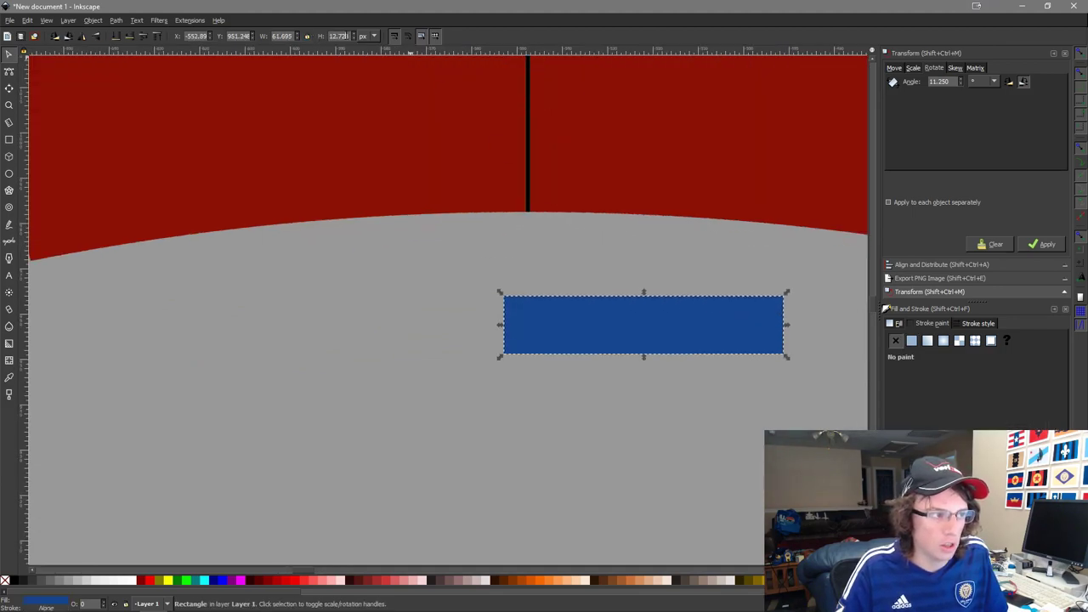
pyautogui.write('36.75')
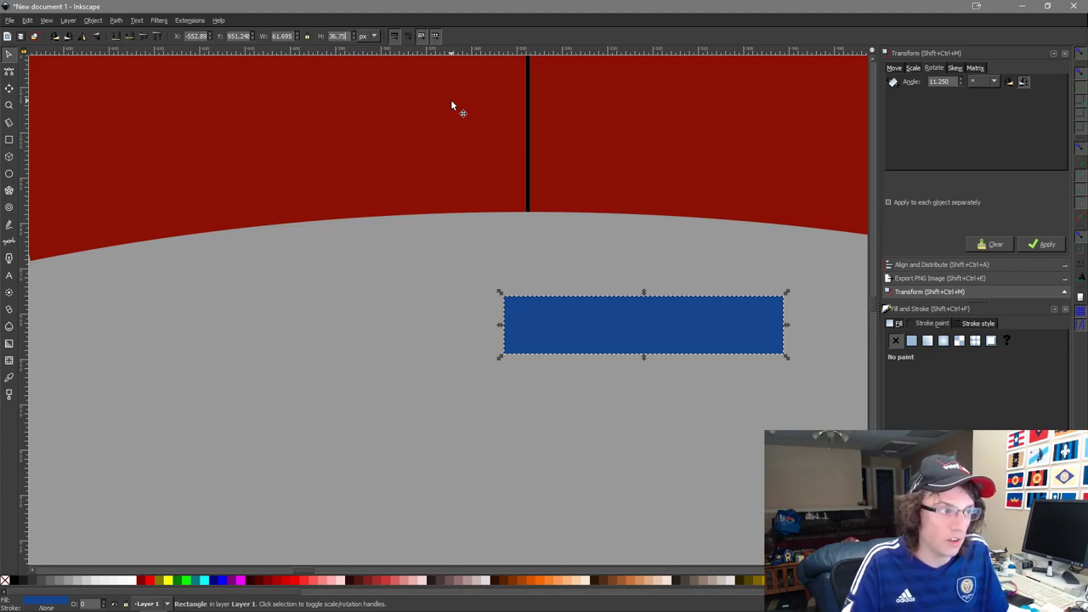
pyautogui.press('Return')
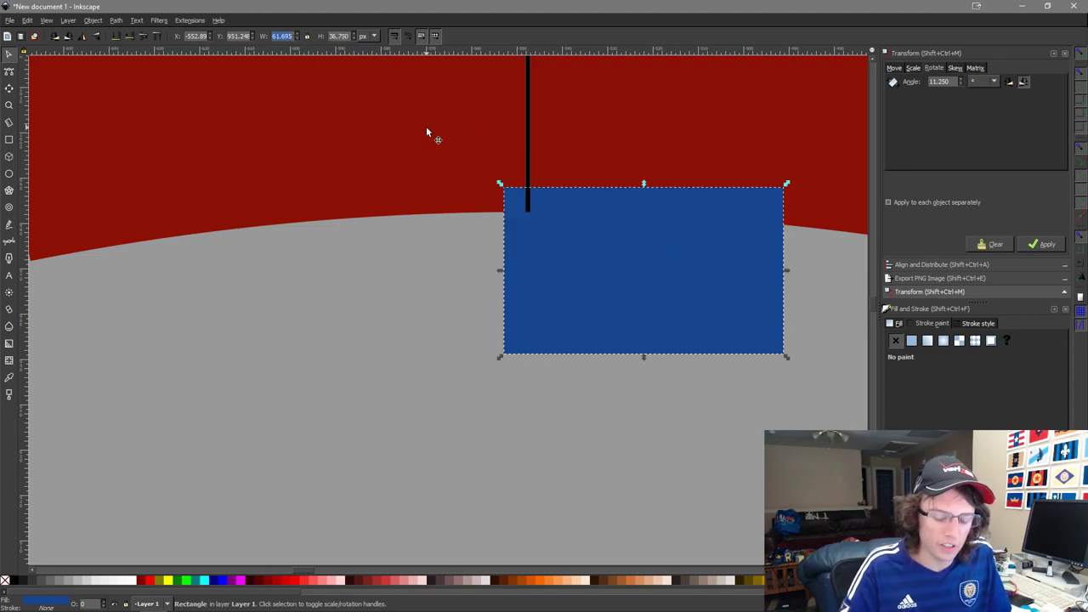
pyautogui.write('25')
pyautogui.press('Return')
# Delete the short black line between the SAC lettering and the tile's bottom edge.
pyautogui.scroll(4, 546, 282)
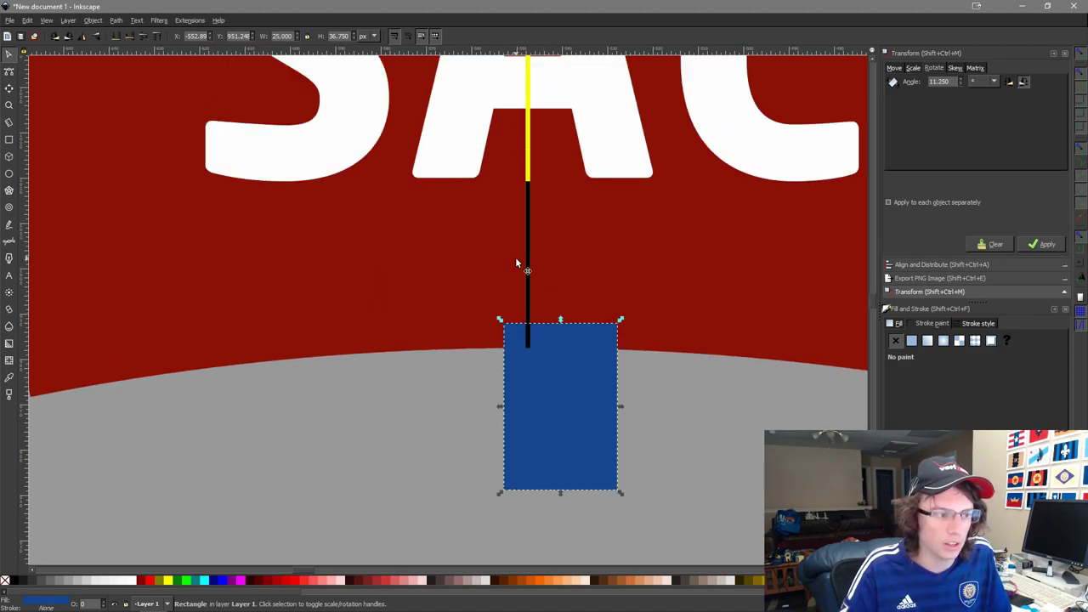
pyautogui.click(522, 251)
pyautogui.press('Delete')
# Center the blue rectangle horizontally on the yellow center line and align its bottom with the line's lower end.
pyautogui.click(537, 361)
pyautogui.keyDown('shift'); pyautogui.click(527, 285); pyautogui.keyUp('shift')
pyautogui.press('ctrl+alt+KP_5')
pyautogui.press('Escape')
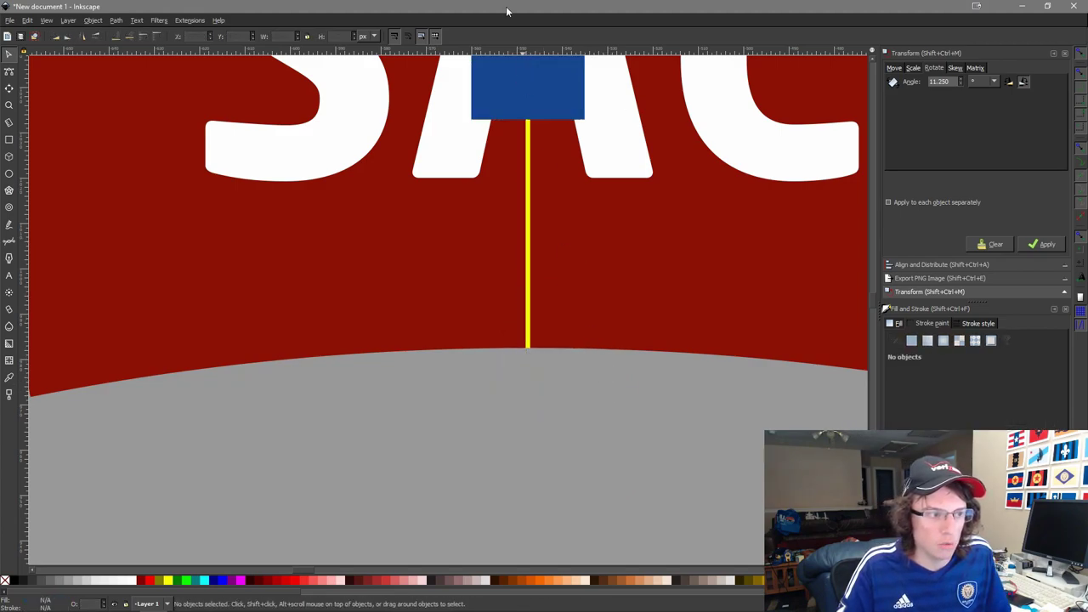
pyautogui.click(564, 119)
pyautogui.keyDown('shift'); pyautogui.click(527, 208); pyautogui.keyUp('shift')
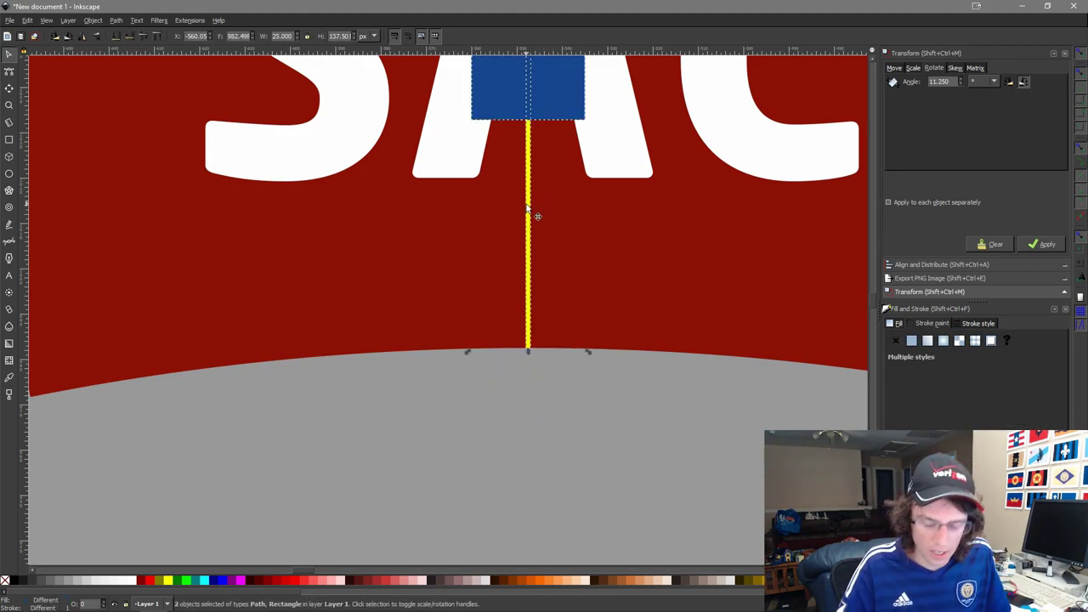
pyautogui.press('ctrl+alt+KP_2')
pyautogui.press('Escape')
# Fill the blue rectangle with the yellow sampled from the center line.
pyautogui.click(538, 274)
pyautogui.press('d')
pyautogui.scroll(4, 559, 188)
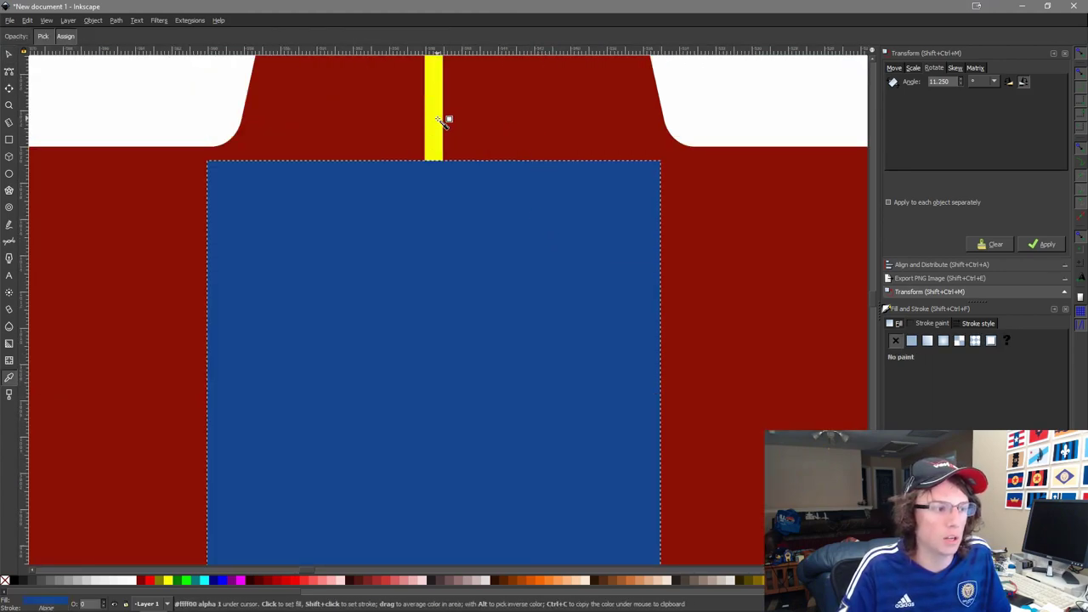
pyautogui.click(438, 114)
pyautogui.keyDown('ctrl'); pyautogui.scroll(-4, 506, 204); pyautogui.keyUp('ctrl')
pyautogui.press('s')
pyautogui.press('Escape')
# Change the fill of the rectangle under the SAC lettering to bright green.
pyautogui.click(462, 321)
pyautogui.keyDown('shift'); pyautogui.click(493, 182); pyautogui.keyUp('shift')
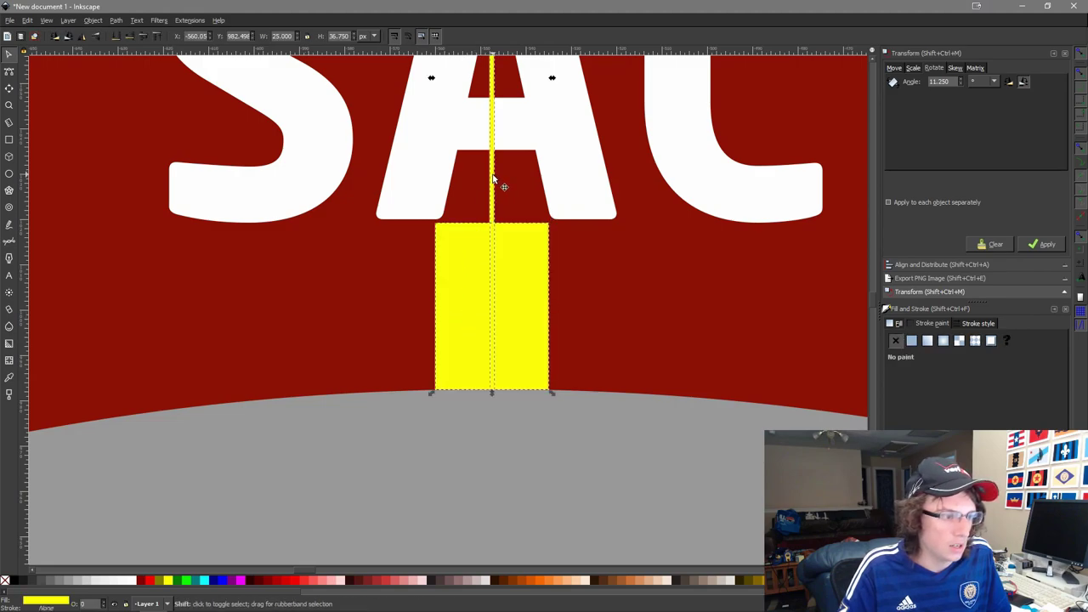
pyautogui.click(182, 581)
pyautogui.press('Escape')
pyautogui.click(500, 258)
pyautogui.click(199, 580)
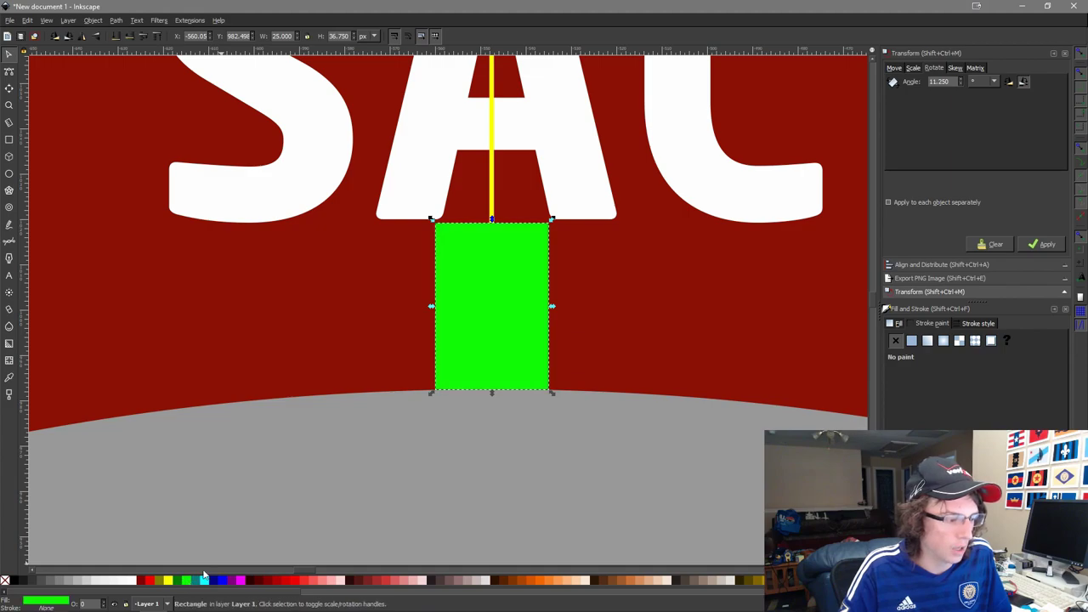
# Give the center line a stroke in the green sampled from the rectangle.
pyautogui.click(491, 208)
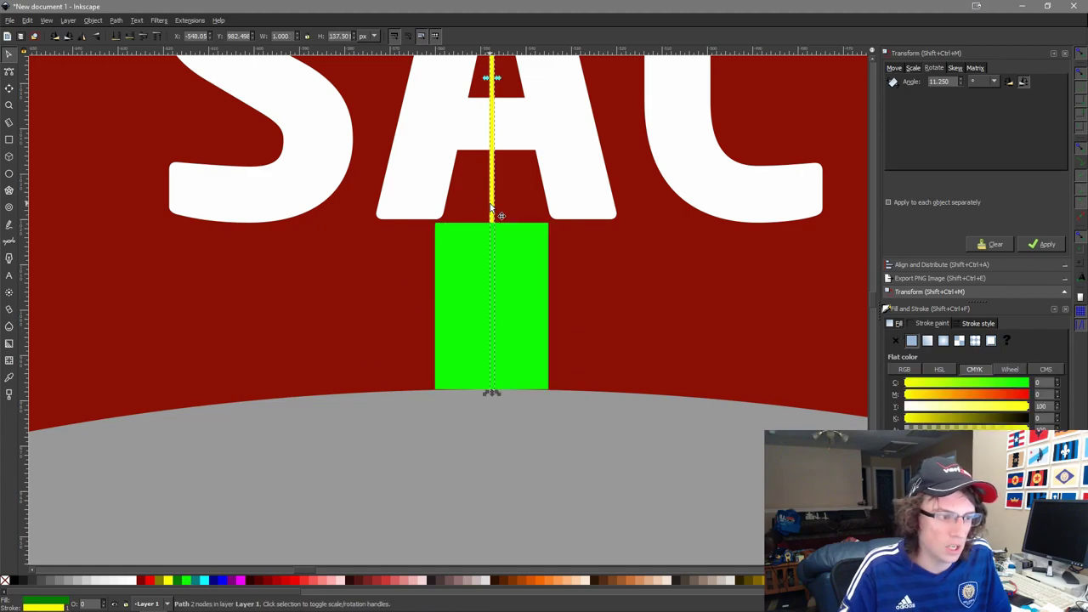
pyautogui.press('d')
pyautogui.keyDown('shift'); pyautogui.click(535, 285); pyautogui.keyUp('shift')
pyautogui.press('s')
pyautogui.keyDown('ctrl'); pyautogui.scroll(-4, 459, 464); pyautogui.keyUp('ctrl')
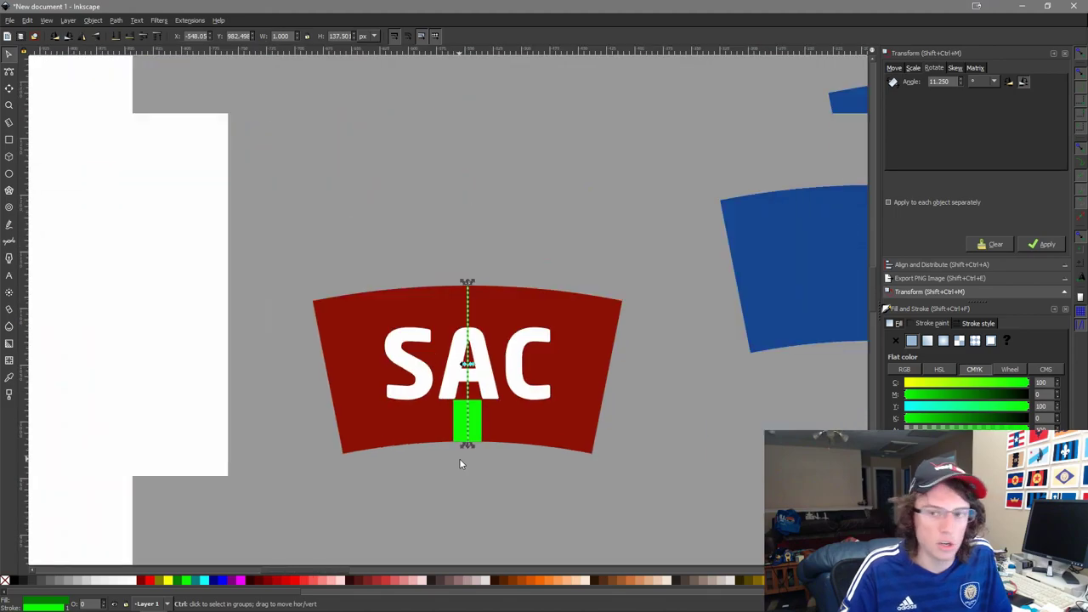
# Add a text box containing 8 just below the SAC tile.
pyautogui.keyDown('ctrl'); pyautogui.scroll(-3, 476, 443); pyautogui.keyUp('ctrl')
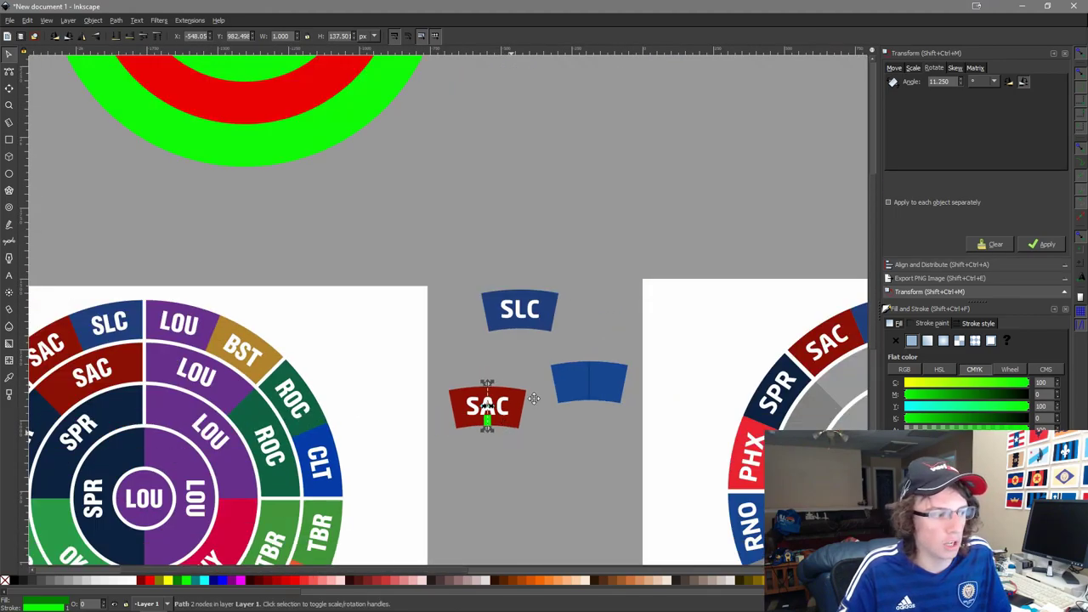
pyautogui.moveTo(554, 370); pyautogui.dragTo(651, 265)
pyautogui.click(648, 358)
pyautogui.keyDown('ctrl'); pyautogui.scroll(2, 624, 352); pyautogui.keyUp('ctrl')
pyautogui.moveTo(625, 351); pyautogui.dragTo(706, 352)
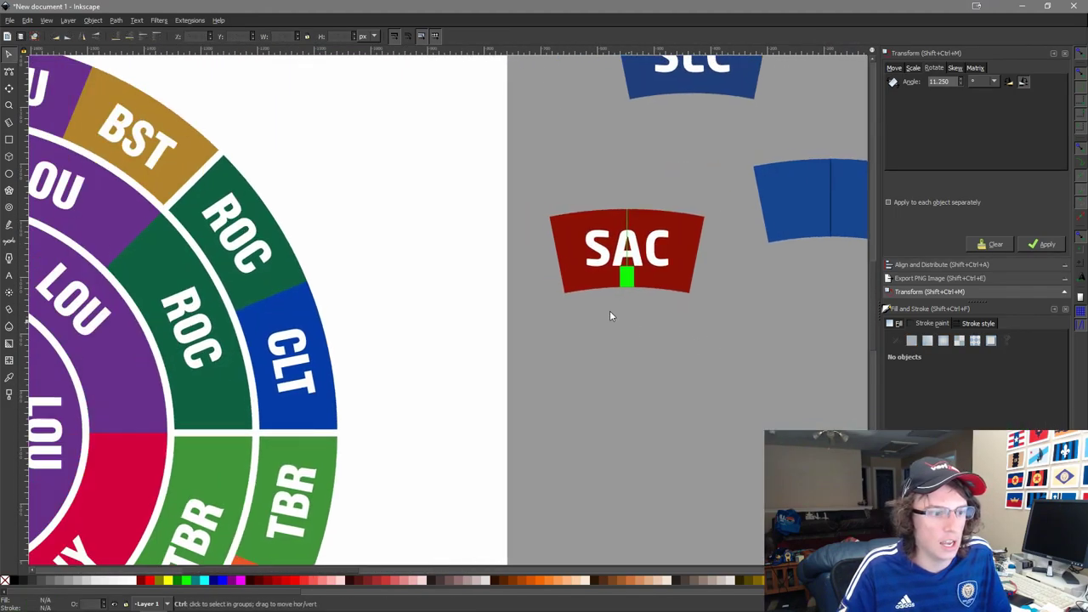
pyautogui.scroll(3, 593, 292)
pyautogui.moveTo(809, 341); pyautogui.dragTo(716, 383)
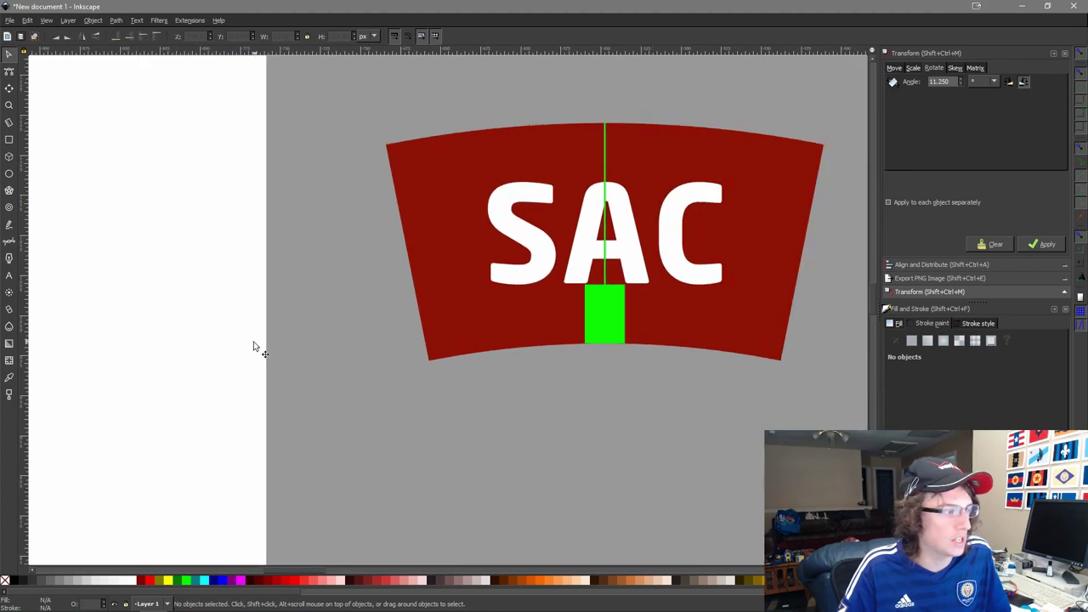
pyautogui.click(9, 275)
pyautogui.moveTo(585, 364); pyautogui.dragTo(713, 491)
pyautogui.write('8')
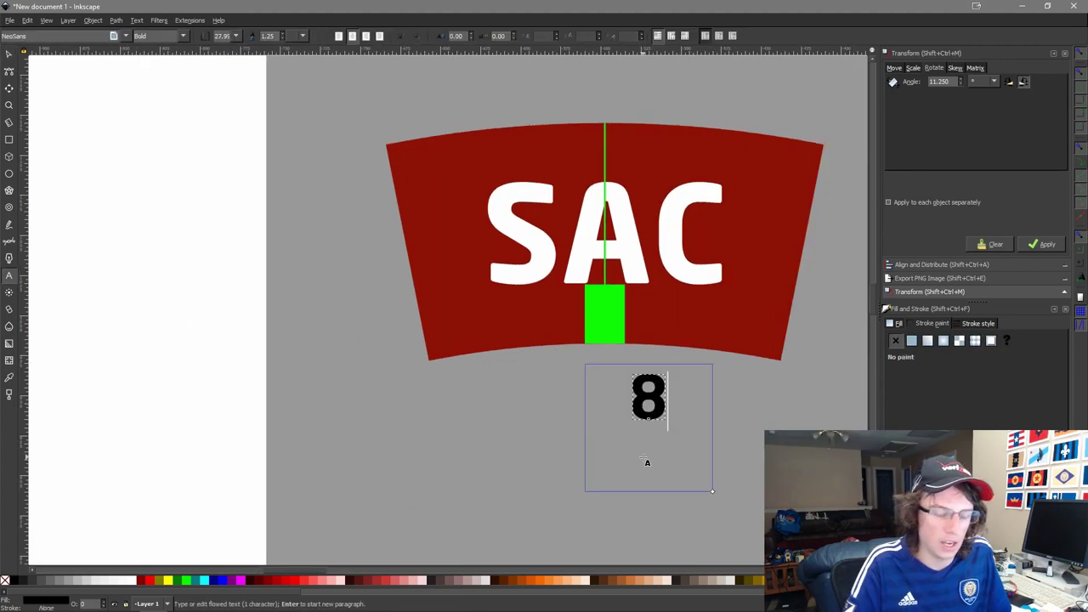
pyautogui.press('F1')
# Reduce the font size of the 8 so that it is about 22.3 px high.
pyautogui.hotkey('ctrl', 'shift', 't')
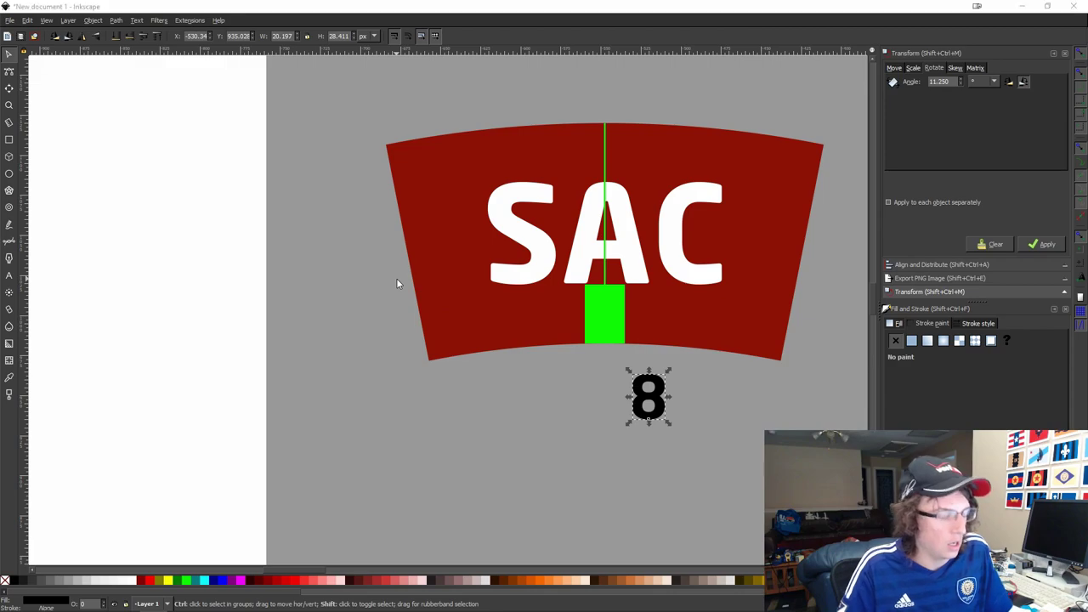
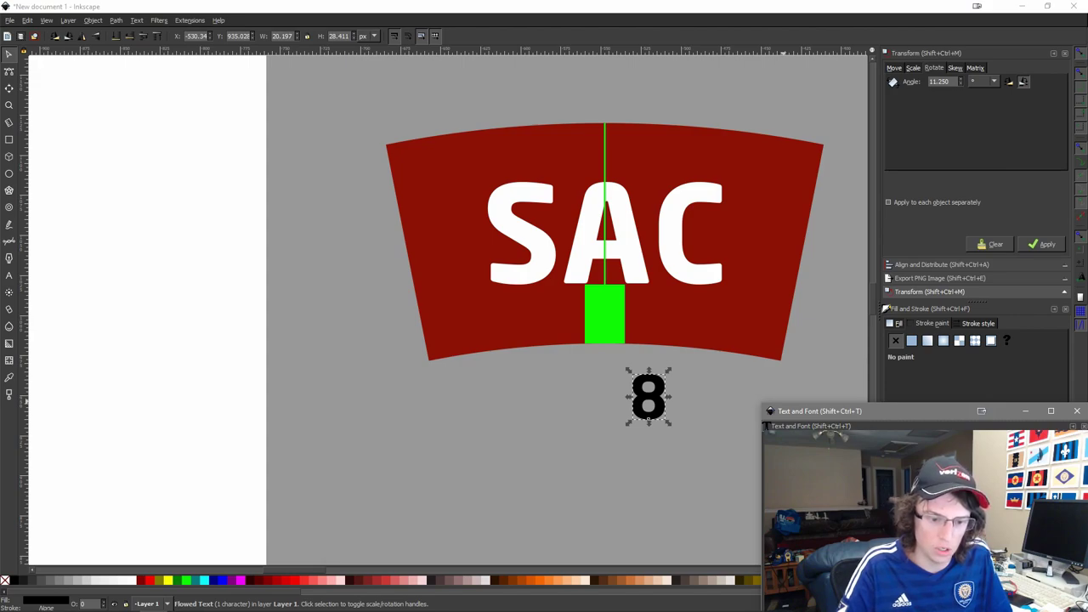
pyautogui.press('Return')
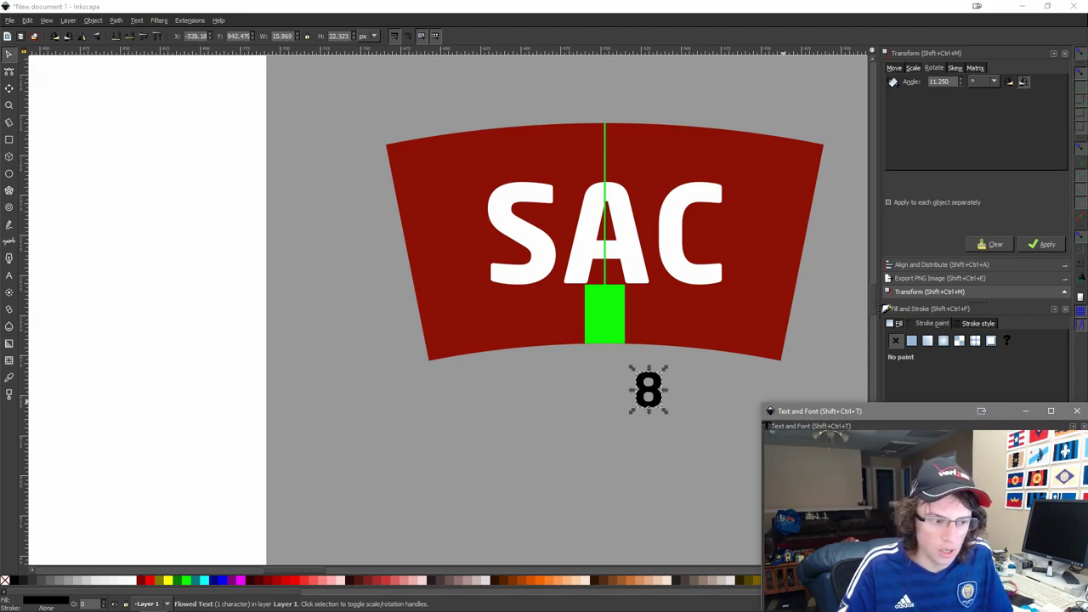
pyautogui.click(1077, 411)
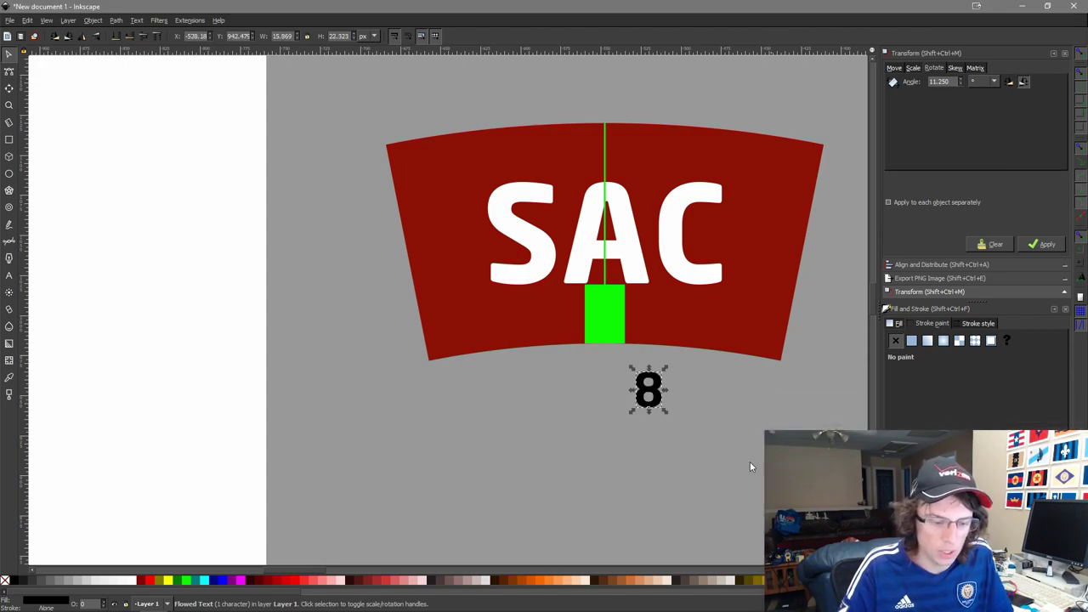
# Center the 8 horizontally and vertically on the green rectangle.
pyautogui.keyDown('shift'); pyautogui.click(620, 340); pyautogui.keyUp('shift')
pyautogui.hotkey('ctrl', 'alt', 'h')
pyautogui.hotkey('ctrl', 'alt', 't')
pyautogui.press('Escape')
# Fill the 8 with the white sampled from the SAC lettering.
pyautogui.scroll(4, 584, 284)
pyautogui.click(690, 351)
pyautogui.press('d')
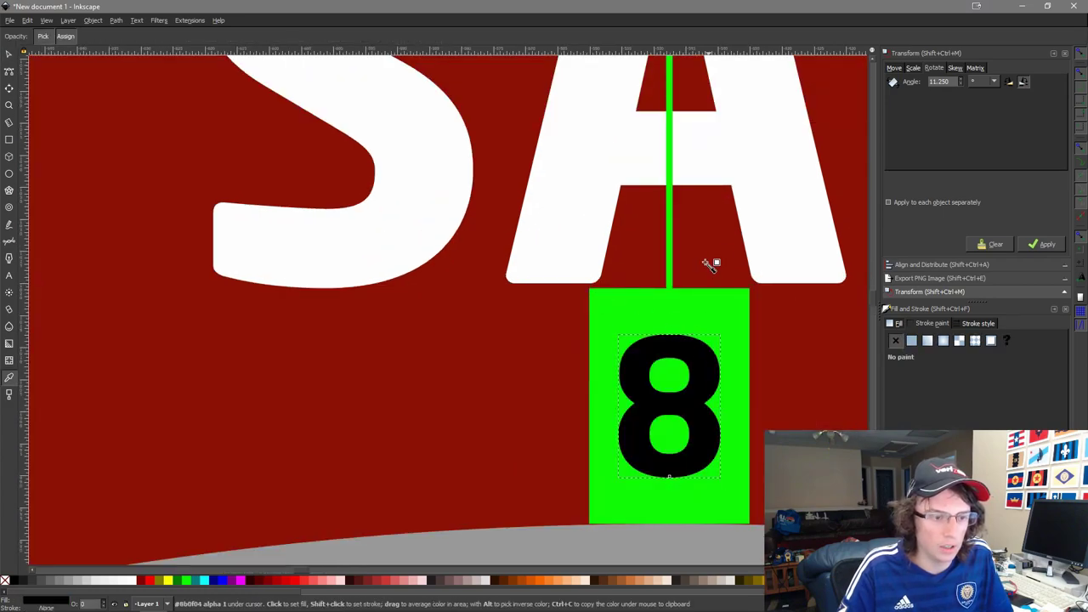
pyautogui.click(825, 209)
pyautogui.press('s')
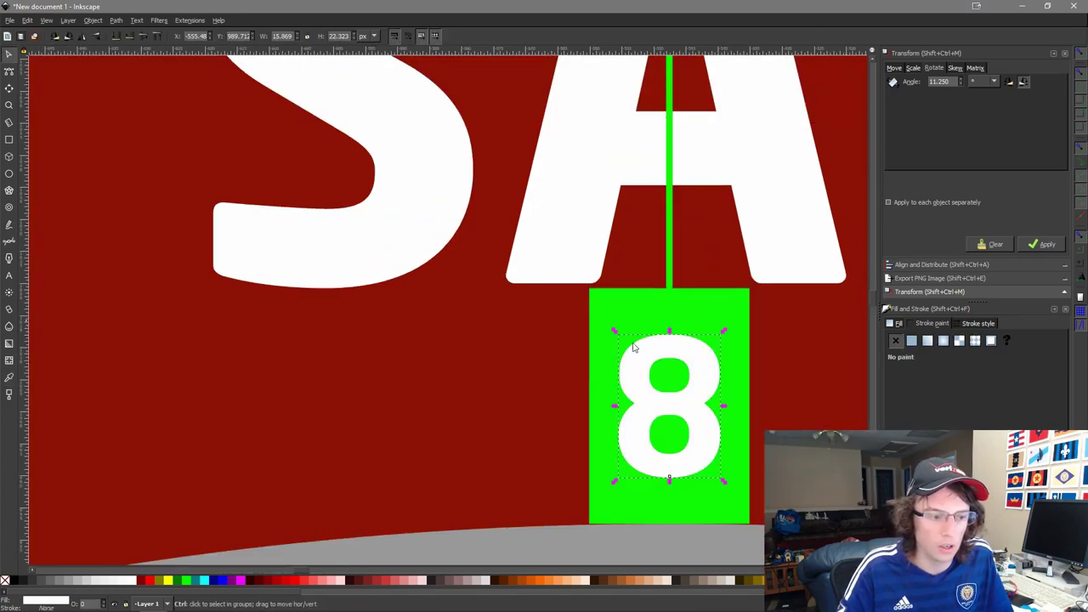
# Try grouping the SAC tile, its lettering and the 8 into one object.
pyautogui.scroll(-4, 595, 375)
pyautogui.click(645, 208)
pyautogui.keyDown('shift'); pyautogui.click(619, 282); pyautogui.keyUp('shift')
pyautogui.keyDown('shift'); pyautogui.click(602, 366); pyautogui.keyUp('shift')
pyautogui.hotkey('ctrl', 'g')
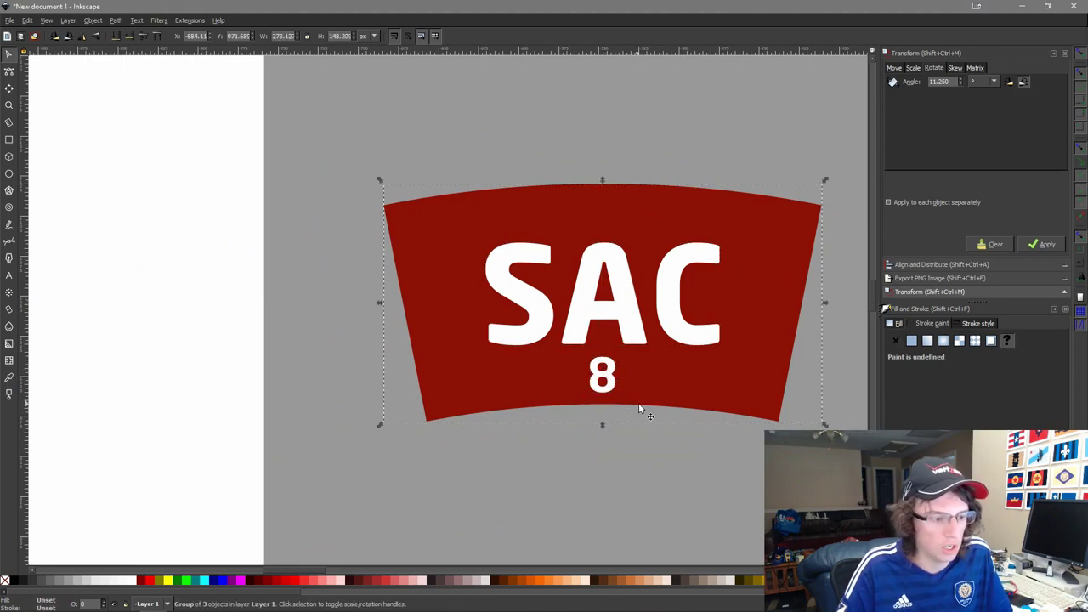
pyautogui.hotkey('ctrl', 'g')
pyautogui.scroll(-3, 666, 373)
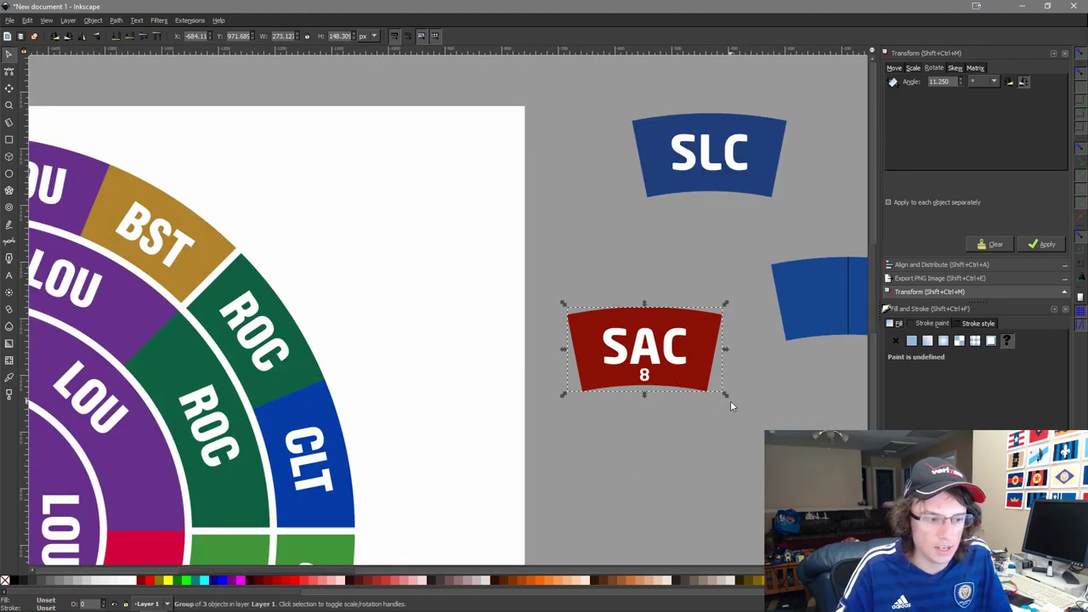
pyautogui.press('Escape')
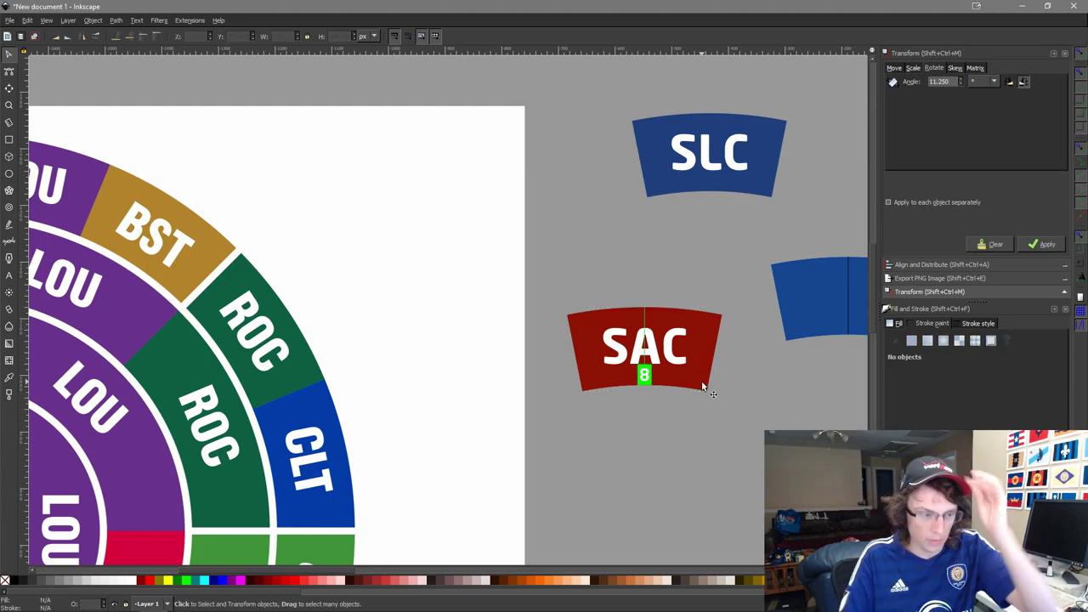
# Move the SLC tile directly below the blank blue tile with the center line.
pyautogui.moveTo(725, 379); pyautogui.dragTo(632, 334)
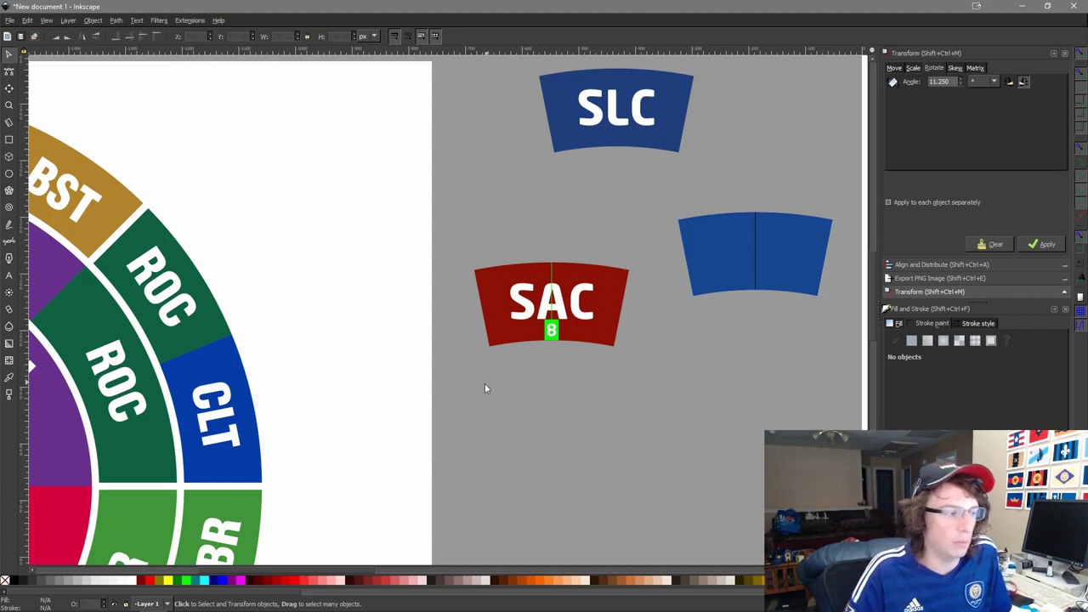
pyautogui.moveTo(617, 108); pyautogui.dragTo(770, 380)
pyautogui.scroll(-3, 620, 436)
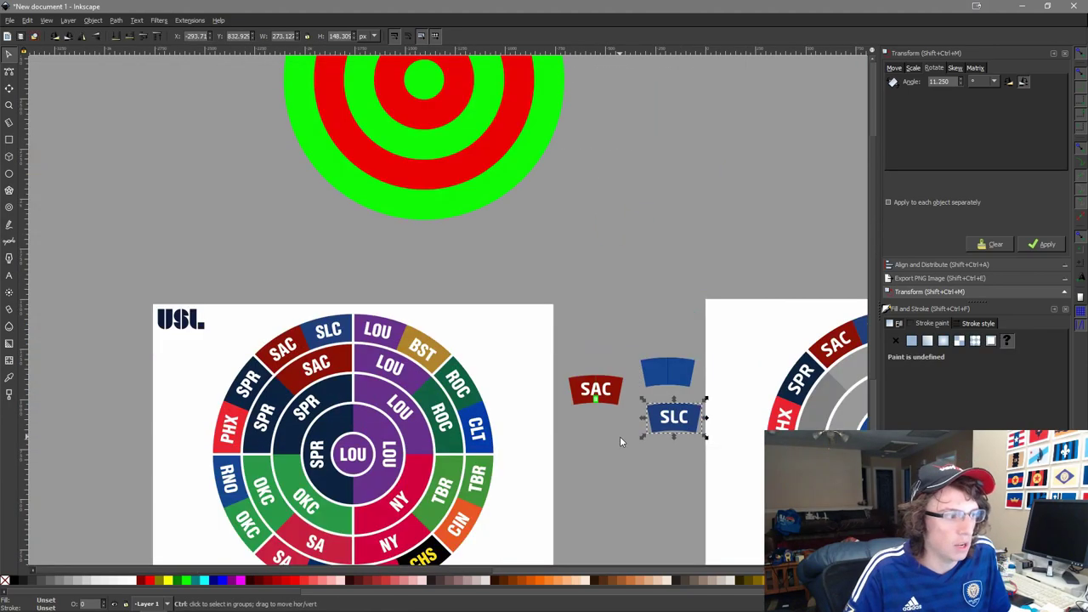
pyautogui.scroll(5, 620, 436)
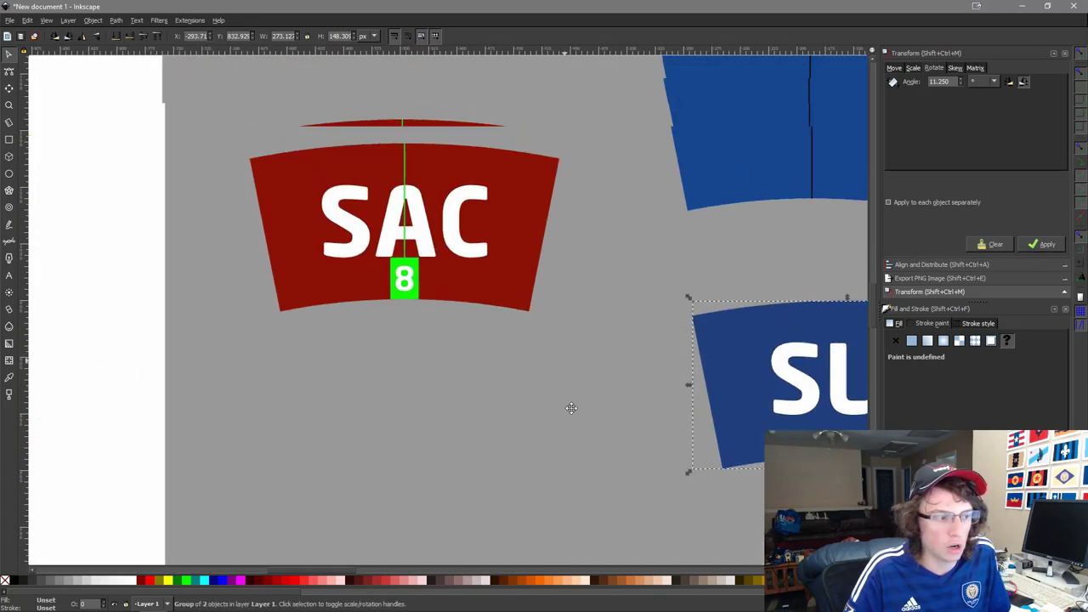
pyautogui.moveTo(573, 410); pyautogui.dragTo(577, 415)
pyautogui.click(541, 294)
pyautogui.click(536, 339)
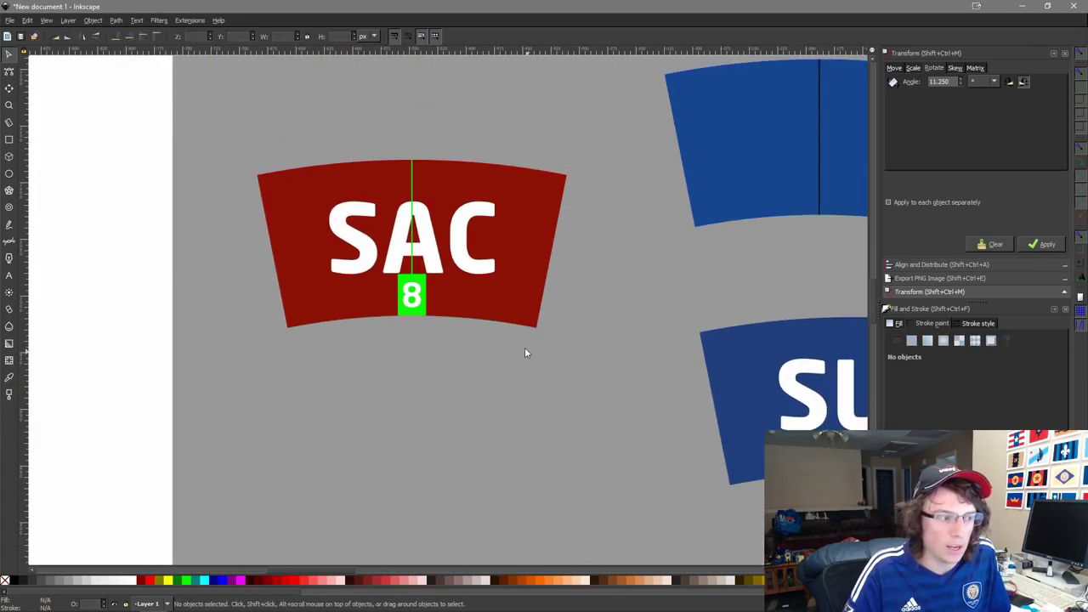
pyautogui.click(513, 293)
pyautogui.press('Home')
pyautogui.moveTo(513, 295); pyautogui.dragTo(586, 491)
pyautogui.press('Delete')
# Group the SAC lettering with its red tile and place a duplicate of the group below the original.
pyautogui.click(471, 245)
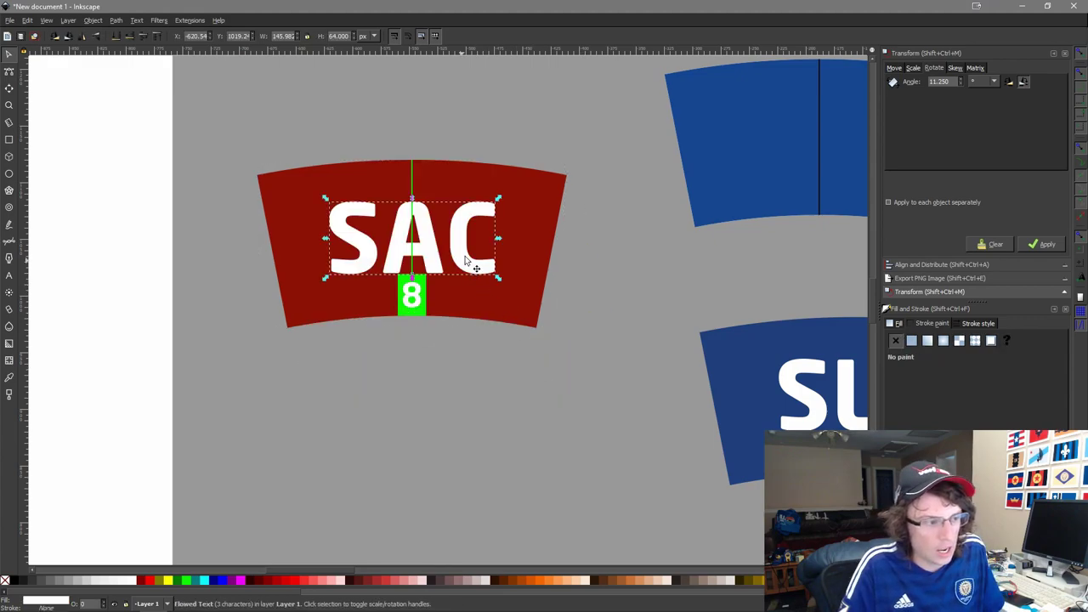
pyautogui.keyDown('shift'); pyautogui.click(546, 252); pyautogui.keyUp('shift')
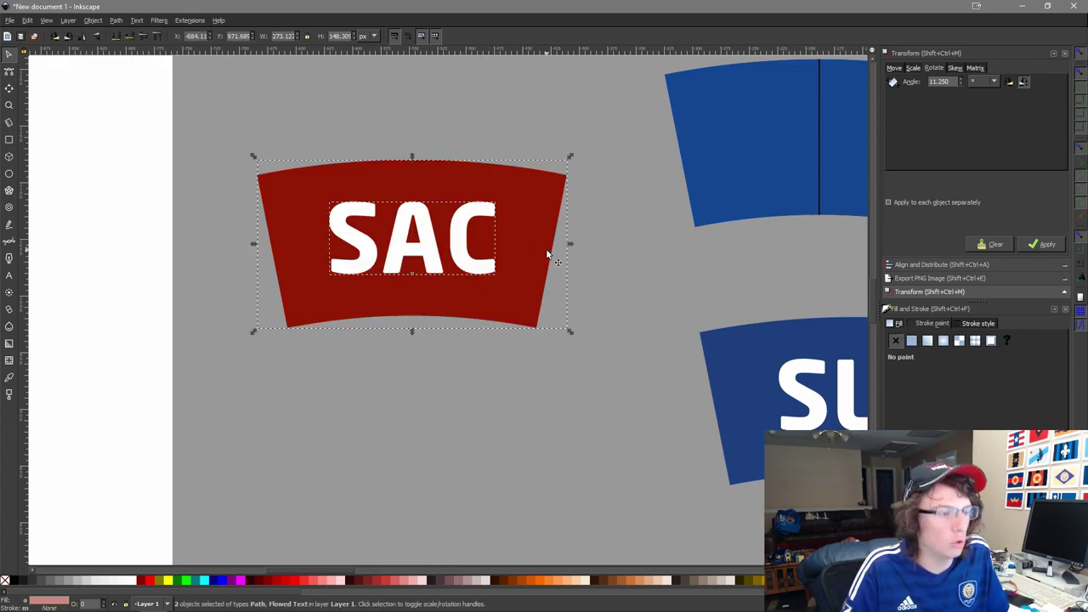
pyautogui.hotkey('ctrl', 'g')
pyautogui.hotkey('ctrl', 'd')
pyautogui.moveTo(551, 272); pyautogui.dragTo(607, 463)
# Rotate the SAC copy 11.25° counterclockwise and the SLC tile 11.25° clockwise.
pyautogui.click(1011, 81)
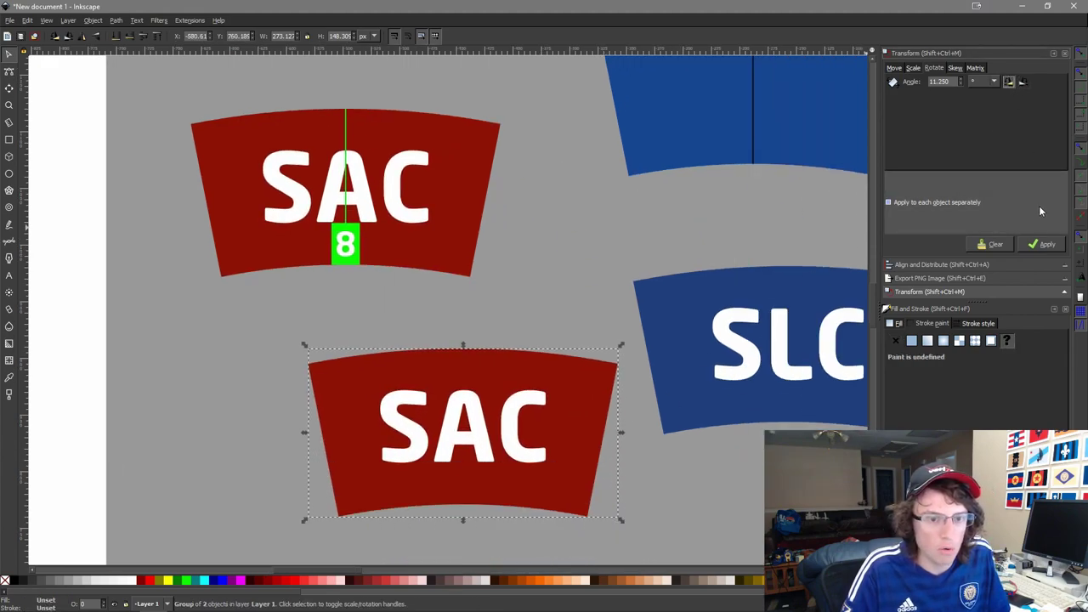
pyautogui.click(1042, 244)
pyautogui.click(776, 333)
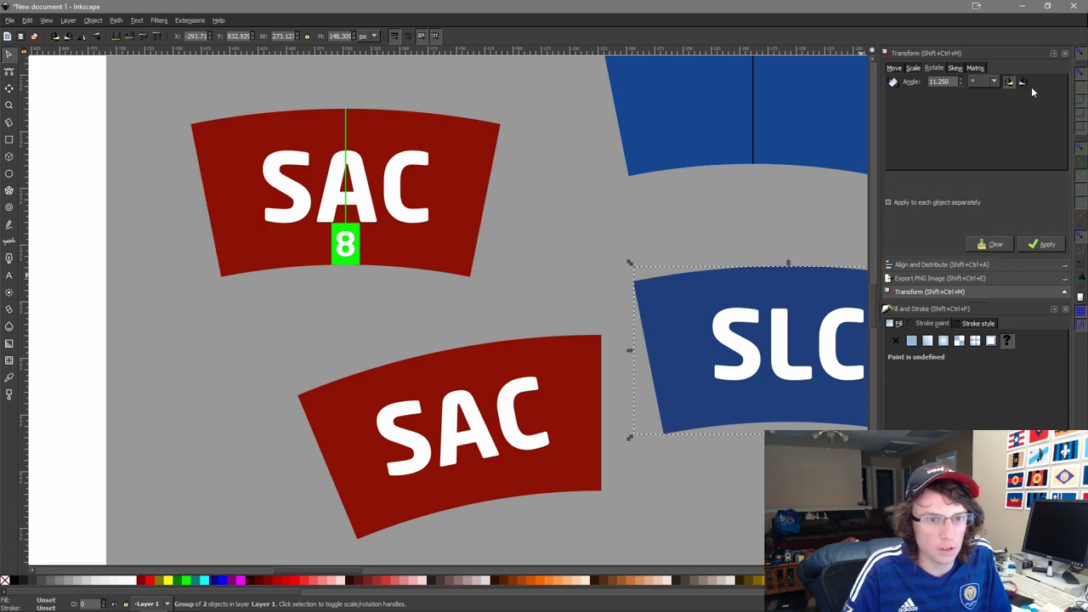
pyautogui.click(1025, 83)
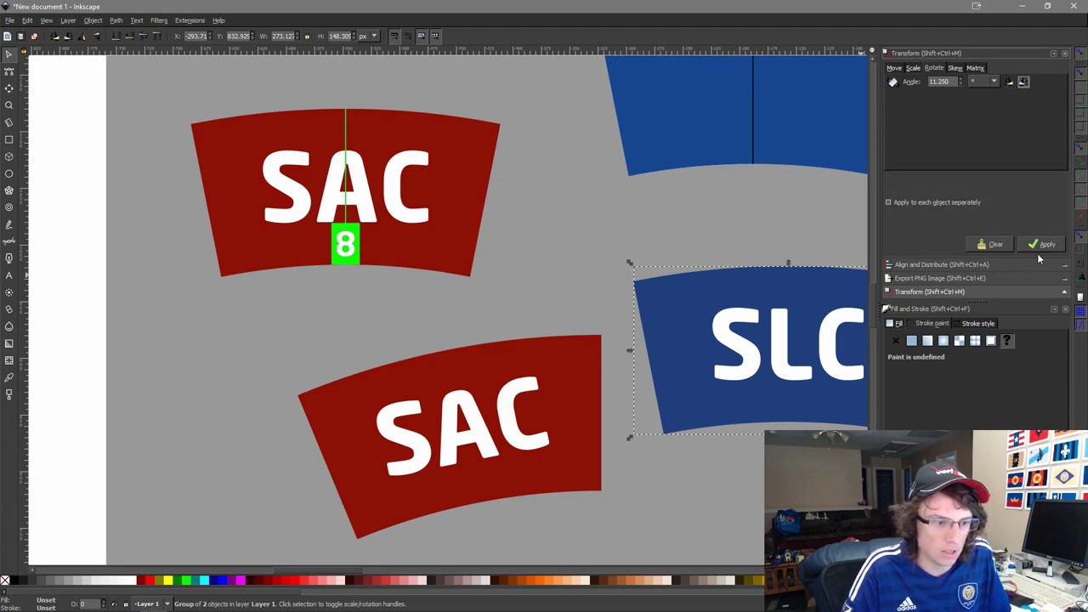
pyautogui.click(1042, 244)
# Move the rotated SLC tile down so it sits beside the rotated SAC copy.
pyautogui.scroll(-2, 694, 252)
pyautogui.moveTo(694, 251); pyautogui.dragTo(730, 346)
pyautogui.moveTo(640, 355); pyautogui.dragTo(511, 311)
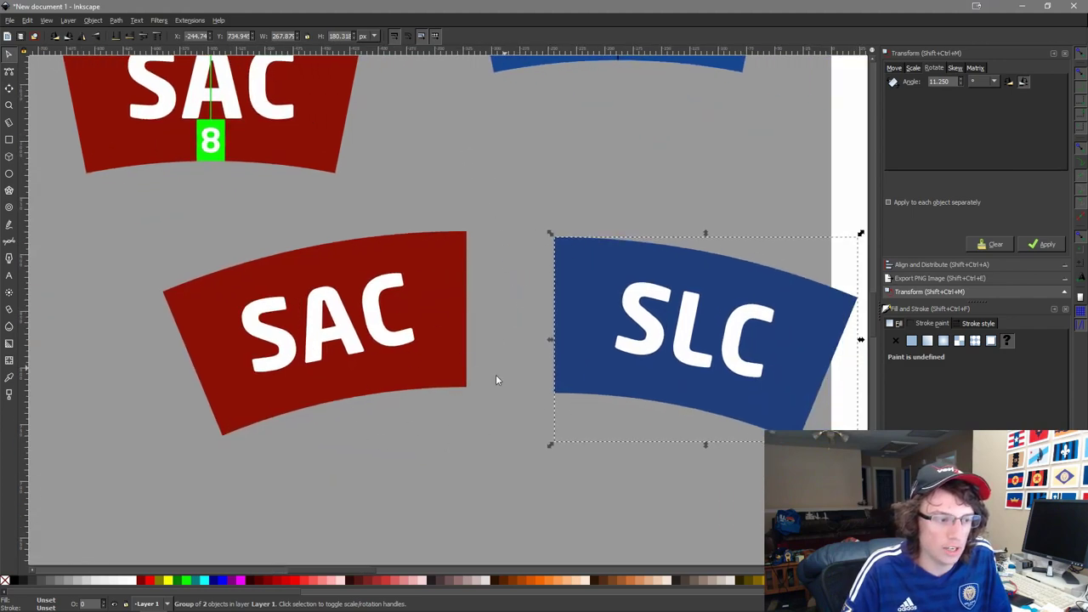
# Place a copy of the green center line along the right edge of the rotated SAC tile, aligned to its top.
pyautogui.hscroll(-3, 477, 384)
pyautogui.scroll(3, 367, 216)
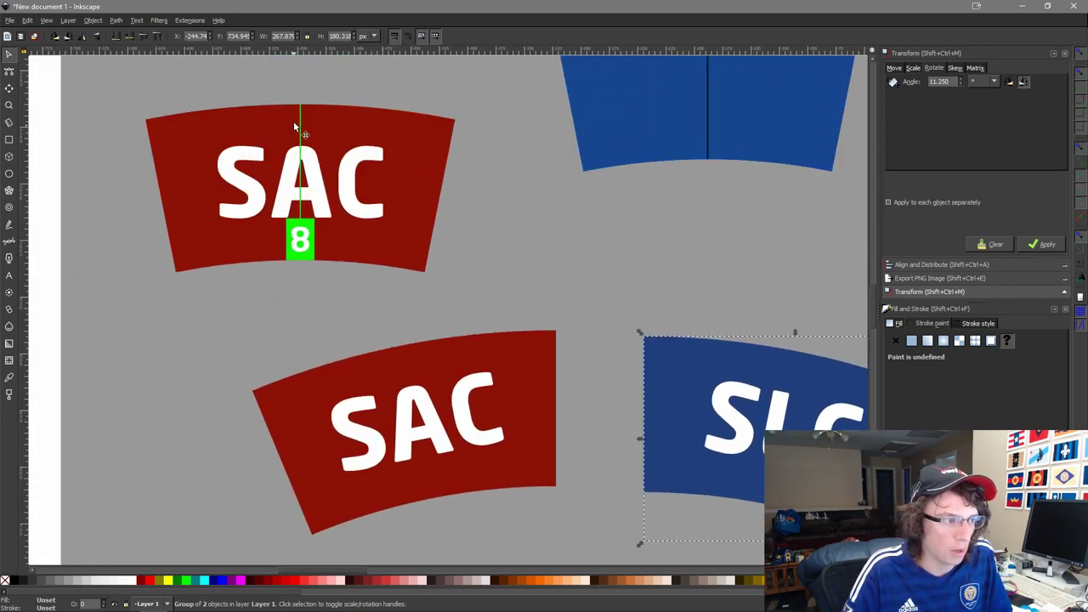
pyautogui.click(294, 126)
pyautogui.click(299, 123)
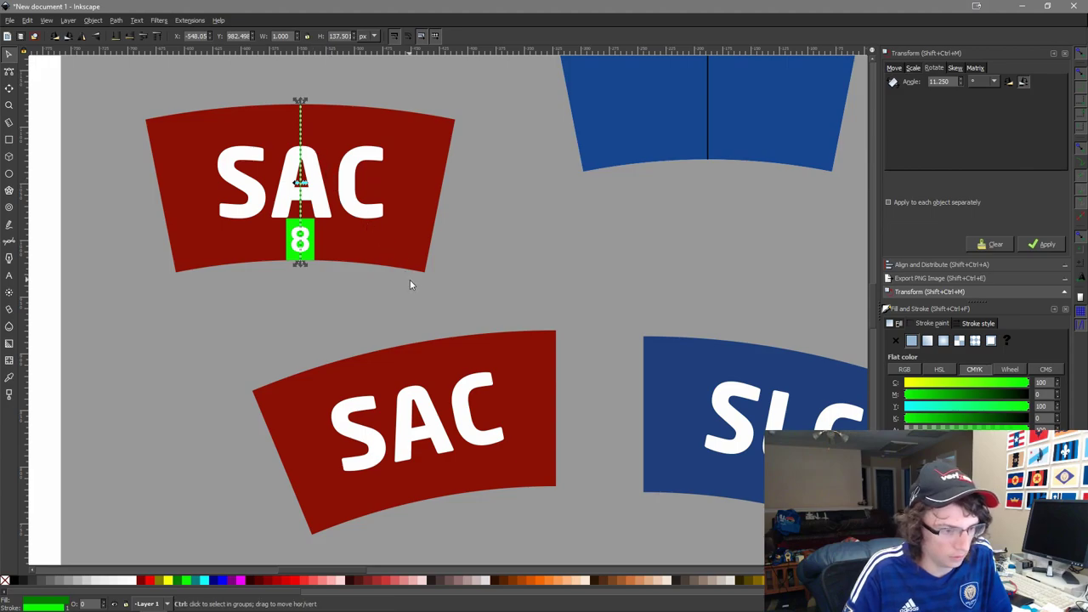
pyautogui.keyDown('shift'); pyautogui.click(515, 365); pyautogui.keyUp('shift')
pyautogui.press('ctrl+alt+KP_6')
pyautogui.press('ctrl+alt+KP_8')
pyautogui.click(704, 293)
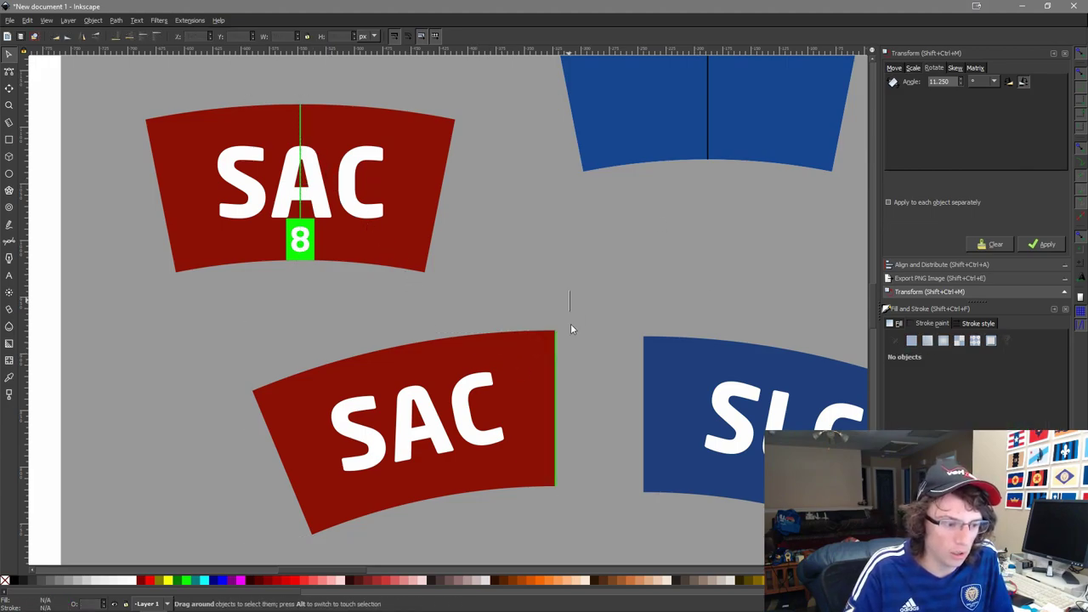
# Place another copy of the green line along the left edge of the rotated SLC tile, aligned to its top.
pyautogui.moveTo(569, 288); pyautogui.dragTo(508, 525)
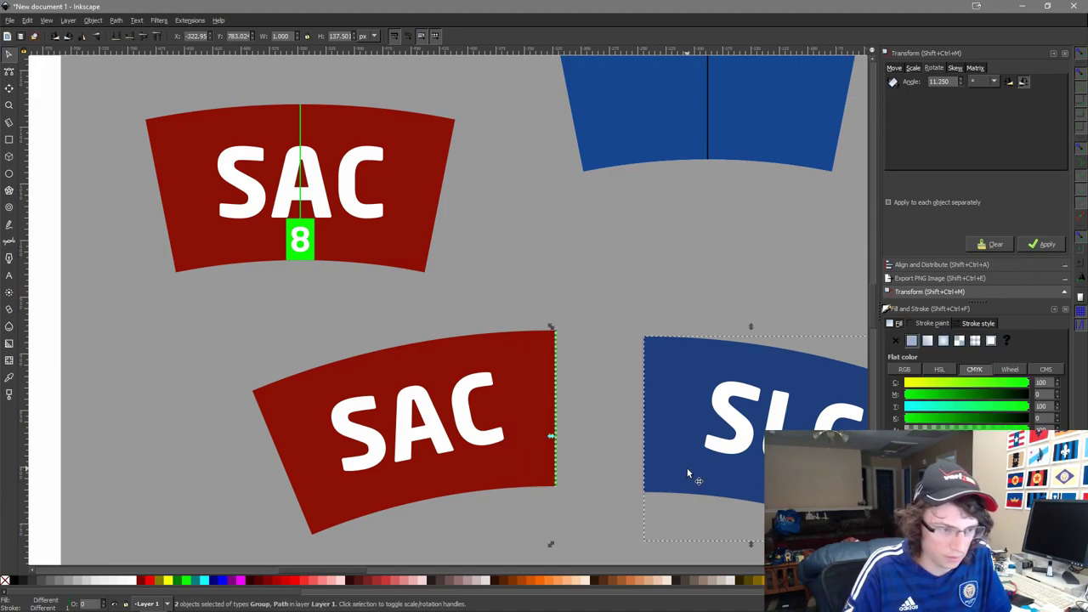
pyautogui.keyDown('shift'); pyautogui.click(655, 476); pyautogui.keyUp('shift')
pyautogui.press('ctrl+alt+KP_4')
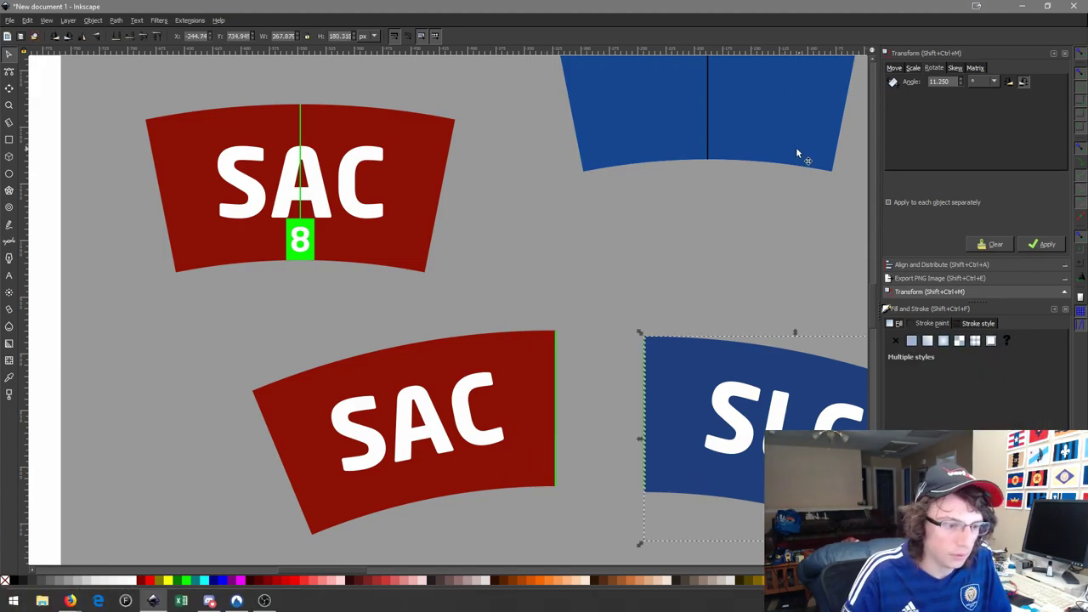
pyautogui.click(747, 272)
pyautogui.moveTo(761, 336); pyautogui.dragTo(516, 267)
pyautogui.scroll(4, 465, 279)
pyautogui.moveTo(420, 318); pyautogui.dragTo(586, 328)
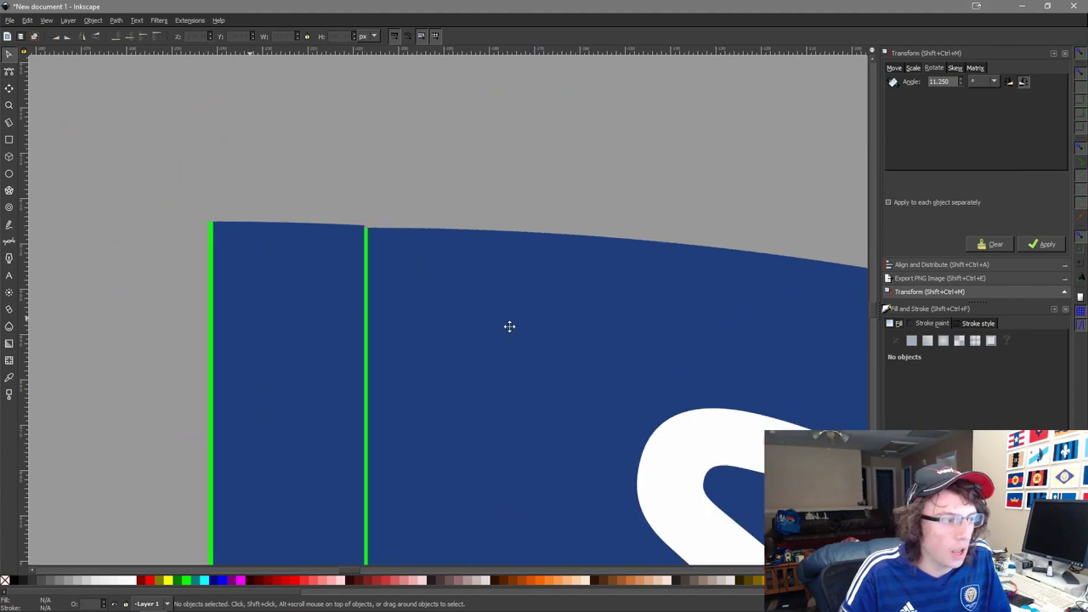
pyautogui.scroll(-6, 587, 328)
pyautogui.scroll(-2, 541, 333)
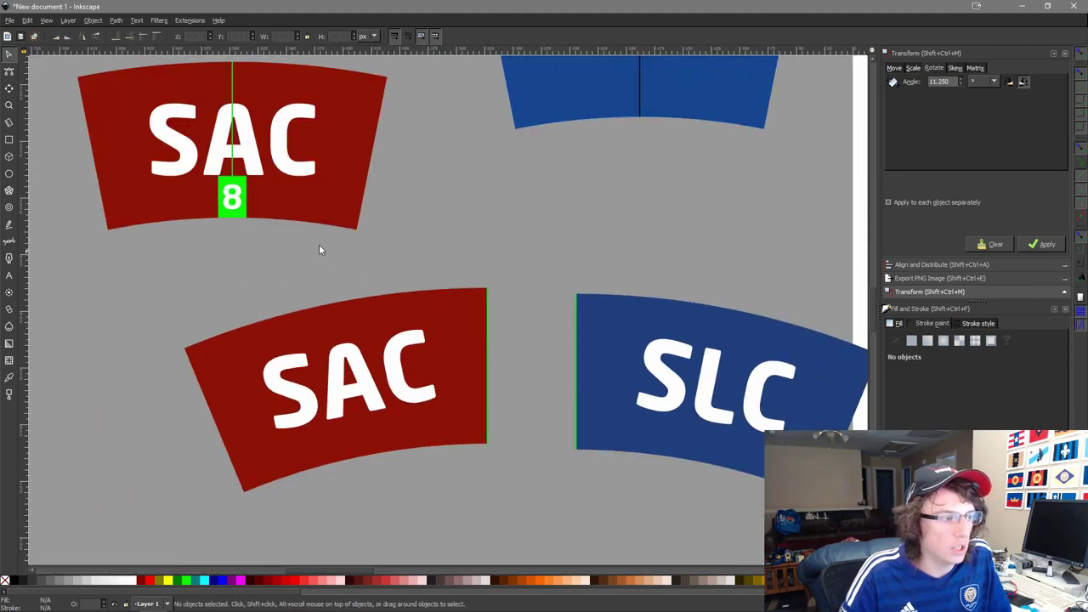
# Copy the green rectangle and its 8 to the rotated SAC tile's green line, right-aligned and vertically centered on it.
pyautogui.moveTo(259, 260); pyautogui.dragTo(203, 127)
pyautogui.moveTo(505, 498); pyautogui.dragTo(397, 265)
pyautogui.press('ctrl+alt+KP_6')
pyautogui.hotkey('ctrl', 'alt', 'h')
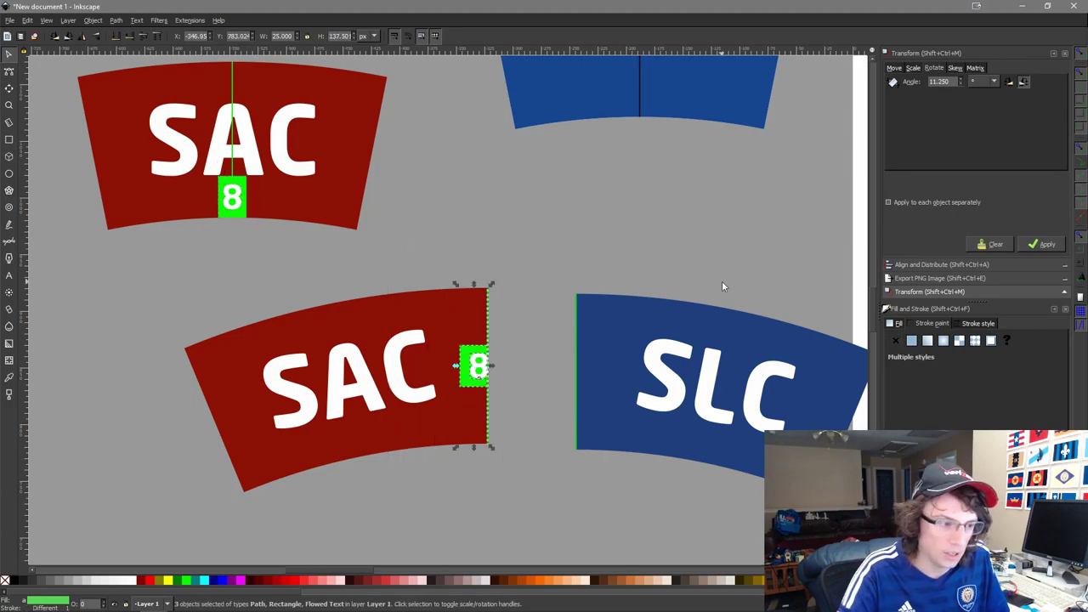
# Change the copied seed number on the rotated SAC tile to 3 and center it on its green rectangle.
pyautogui.scroll(3, 497, 397)
pyautogui.click(496, 398)
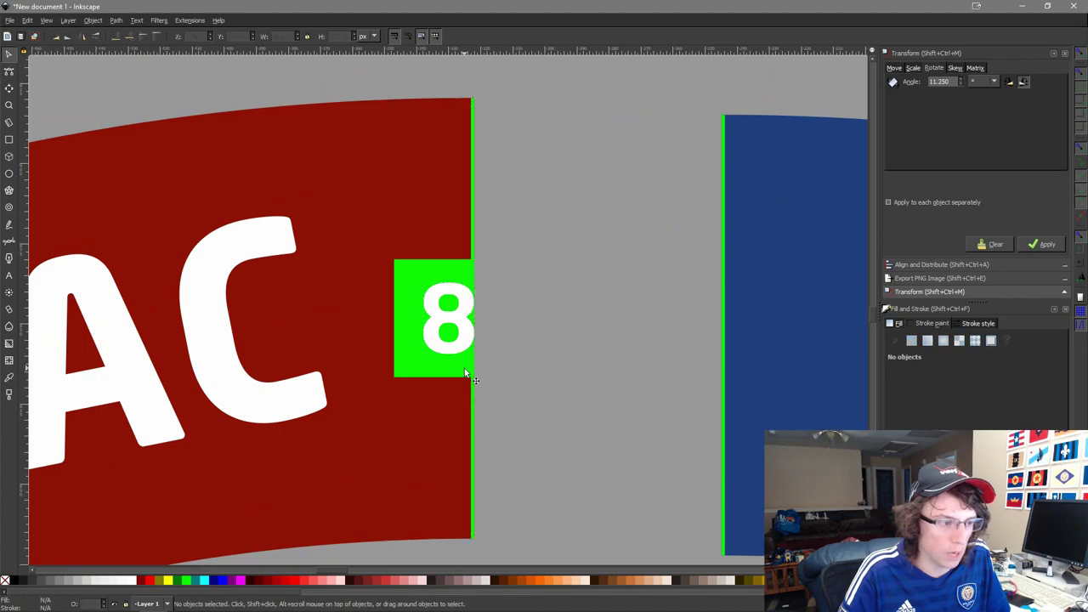
pyautogui.click(447, 327)
pyautogui.doubleClick(451, 313)
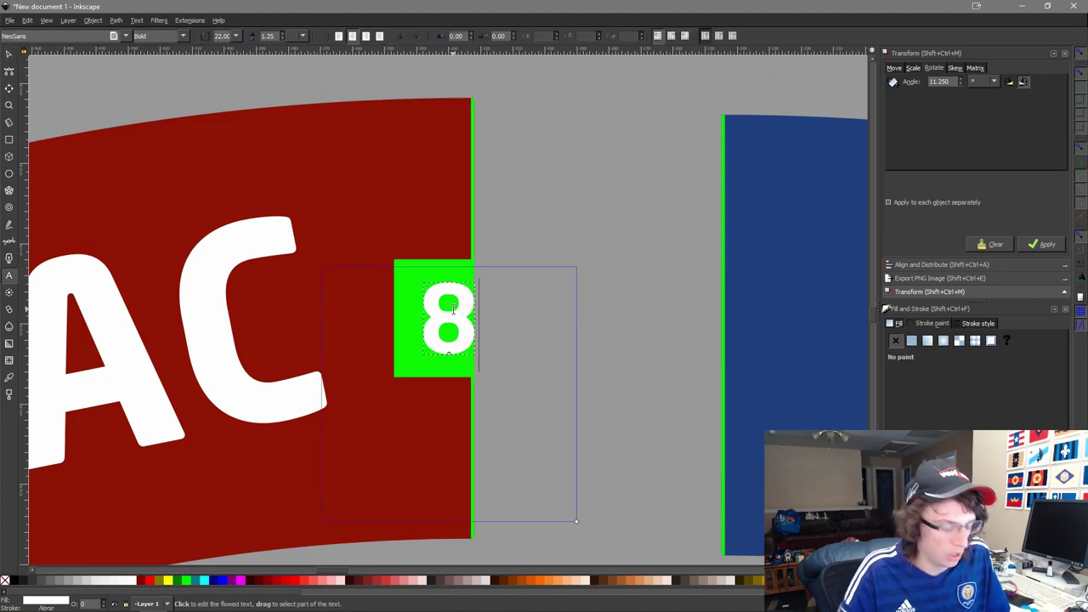
pyautogui.press('BackSpace')
pyautogui.write('3')
pyautogui.press('F1')
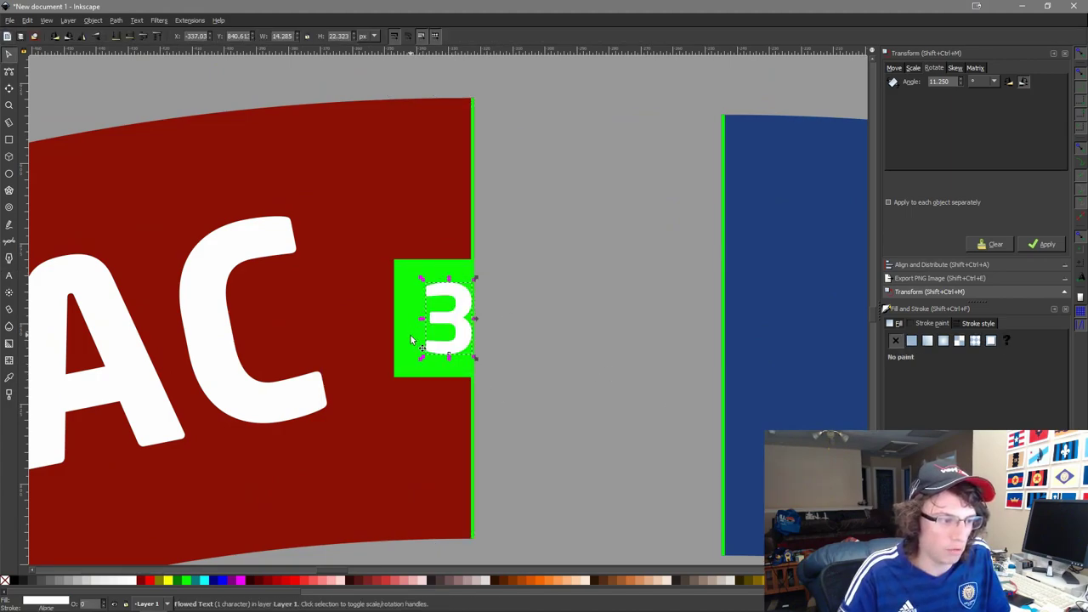
pyautogui.scroll(1, 400, 327)
pyautogui.click(404, 307)
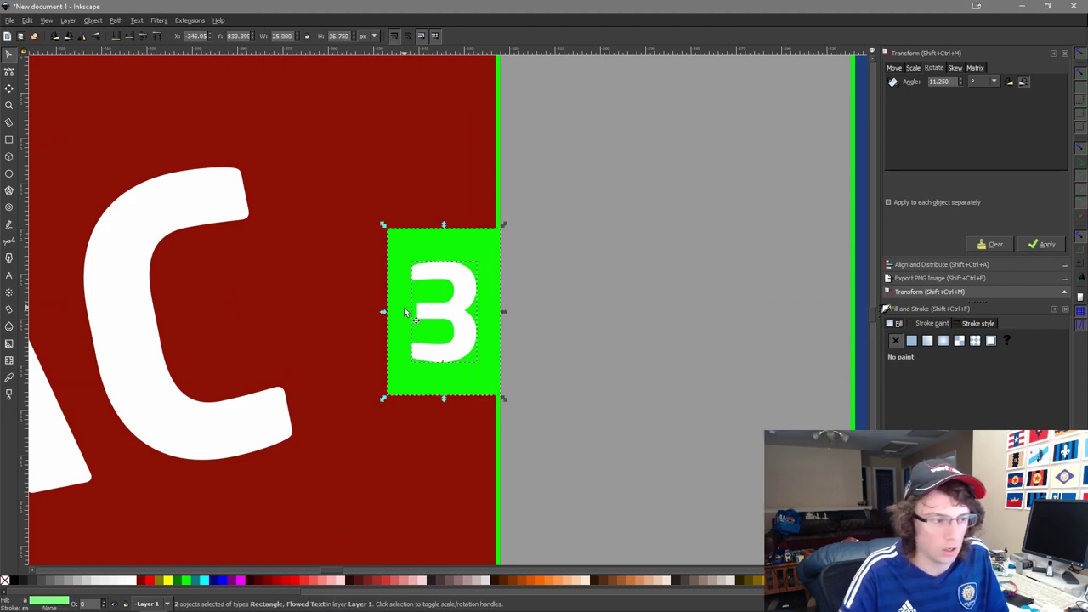
# Copy the green rectangle and its 3 to the SLC tile's green line, left-aligned and vertically centered on it.
pyautogui.scroll(-3, 481, 293)
pyautogui.moveTo(547, 340); pyautogui.dragTo(399, 229)
pyautogui.moveTo(537, 162); pyautogui.dragTo(726, 501)
pyautogui.press('ctrl+alt+KP_4')
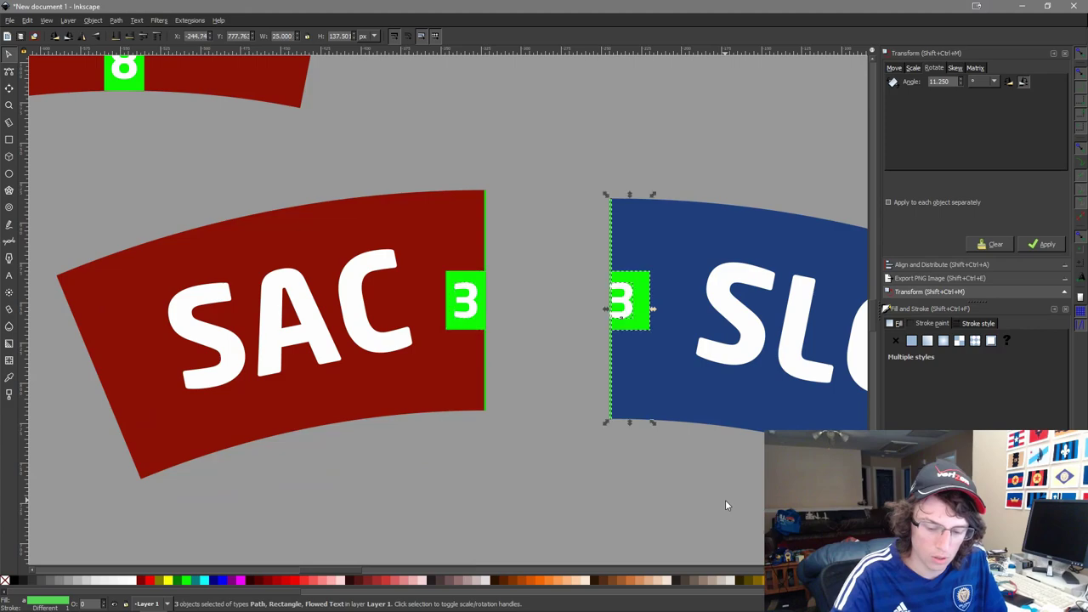
pyautogui.hotkey('ctrl', 'alt', 'h')
pyautogui.click(575, 351)
# Change the SLC tile's seed number to 2 and center it on its green rectangle.
pyautogui.scroll(3, 621, 321)
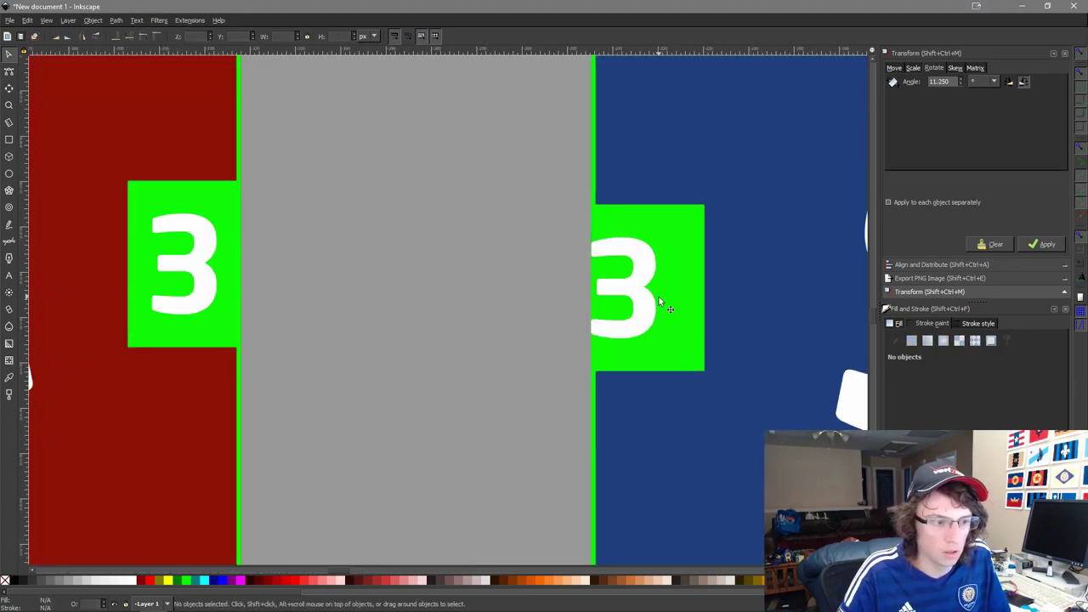
pyautogui.click(660, 301)
pyautogui.doubleClick(645, 318)
pyautogui.write('2')
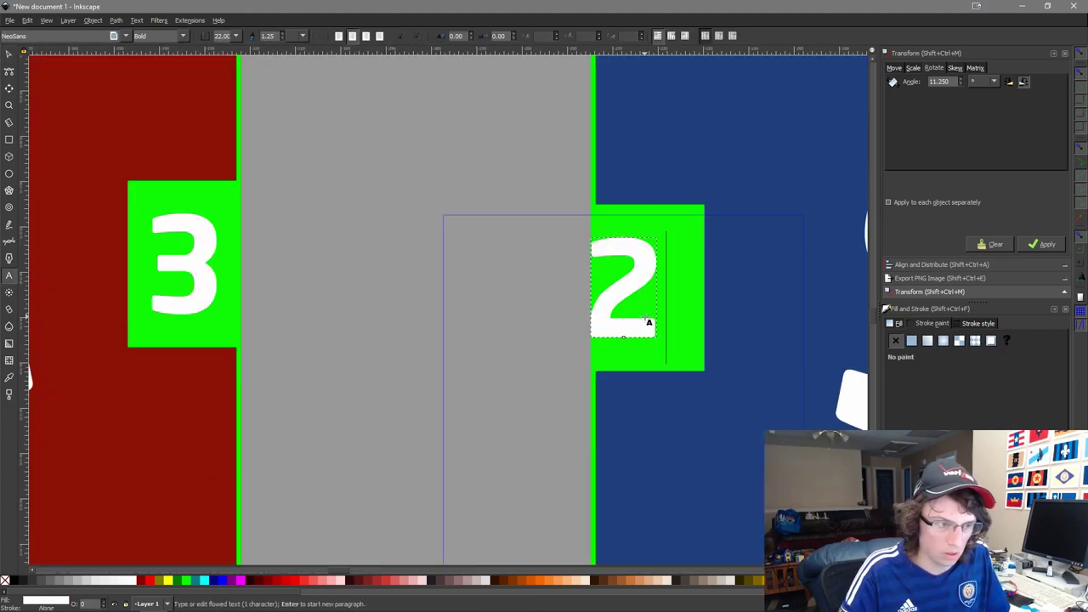
pyautogui.press('F1')
pyautogui.keyDown('shift'); pyautogui.click(686, 267); pyautogui.keyUp('shift')
pyautogui.hotkey('ctrl', 'alt', 'h')
pyautogui.press('Escape')
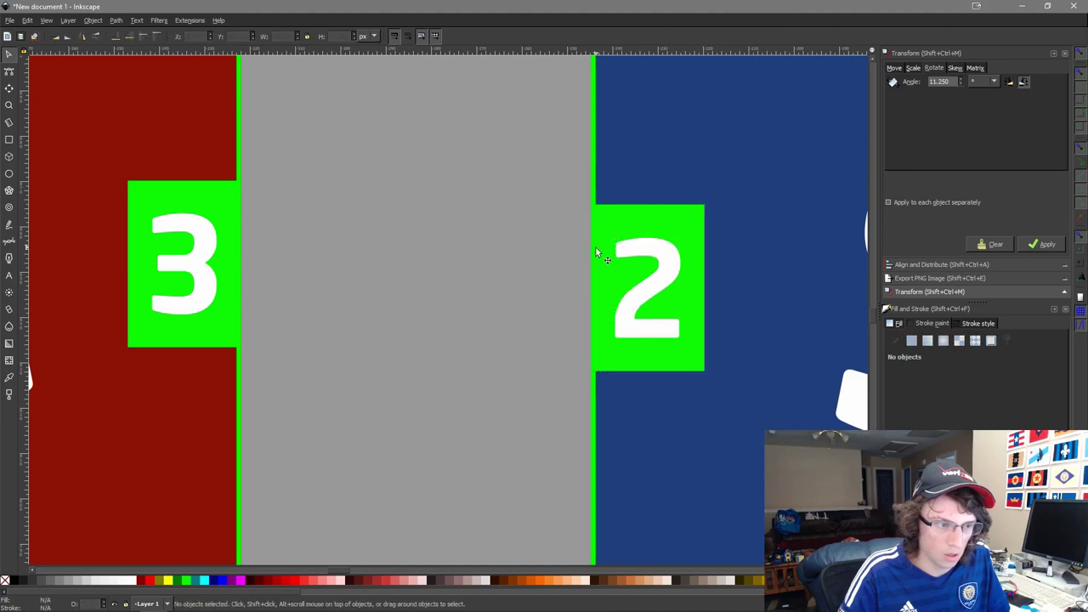
# Group the 3 with the rotated SAC tile and the 2 with the SLC tile, in front of the green guides.
pyautogui.scroll(-4, 657, 274)
pyautogui.click(539, 270)
pyautogui.keyDown('shift'); pyautogui.click(467, 296); pyautogui.keyUp('shift')
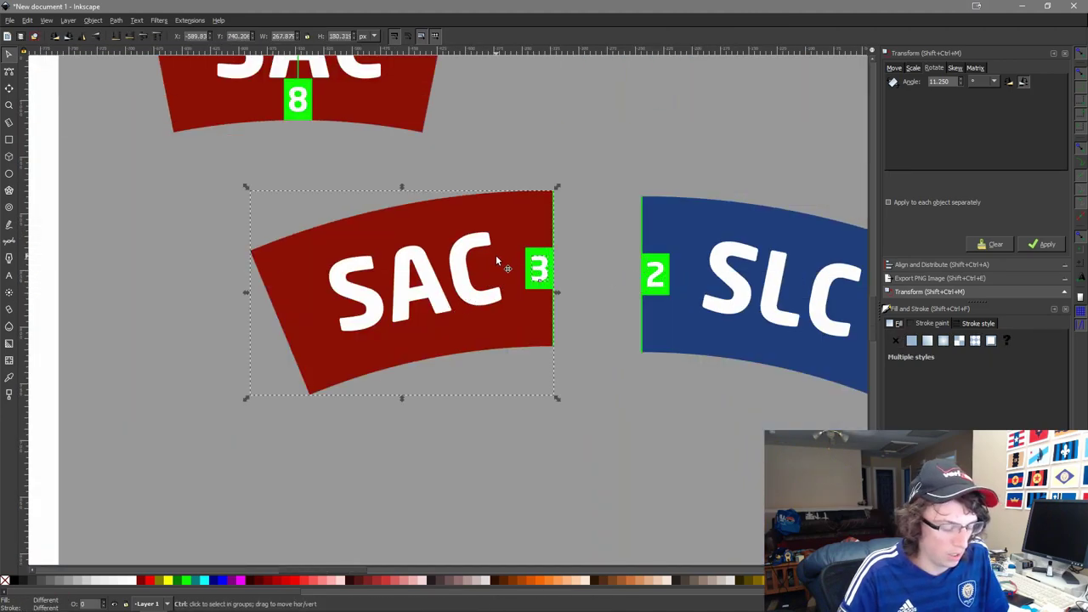
pyautogui.press('Home')
pyautogui.click(655, 279)
pyautogui.keyDown('shift'); pyautogui.click(699, 273); pyautogui.keyUp('shift')
pyautogui.hotkey('ctrl', 'g')
# Snap the SLC tile flush against the right edge of the rotated SAC tile.
pyautogui.scroll(-2, 699, 273)
pyautogui.moveTo(687, 333); pyautogui.dragTo(643, 332)
pyautogui.click(668, 432)
pyautogui.scroll(3, 616, 347)
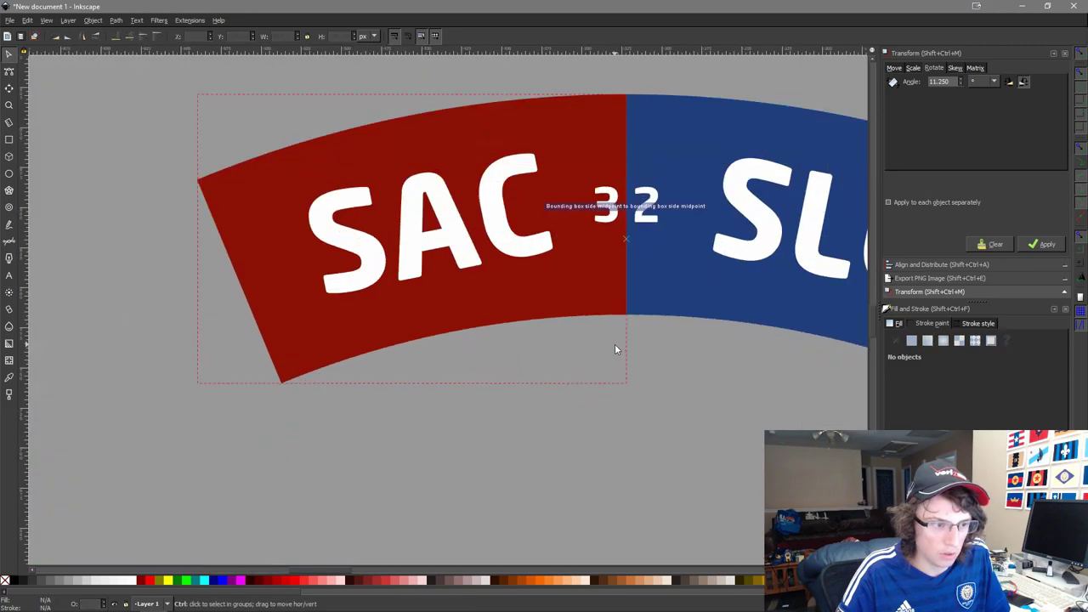
pyautogui.scroll(-1, 674, 353)
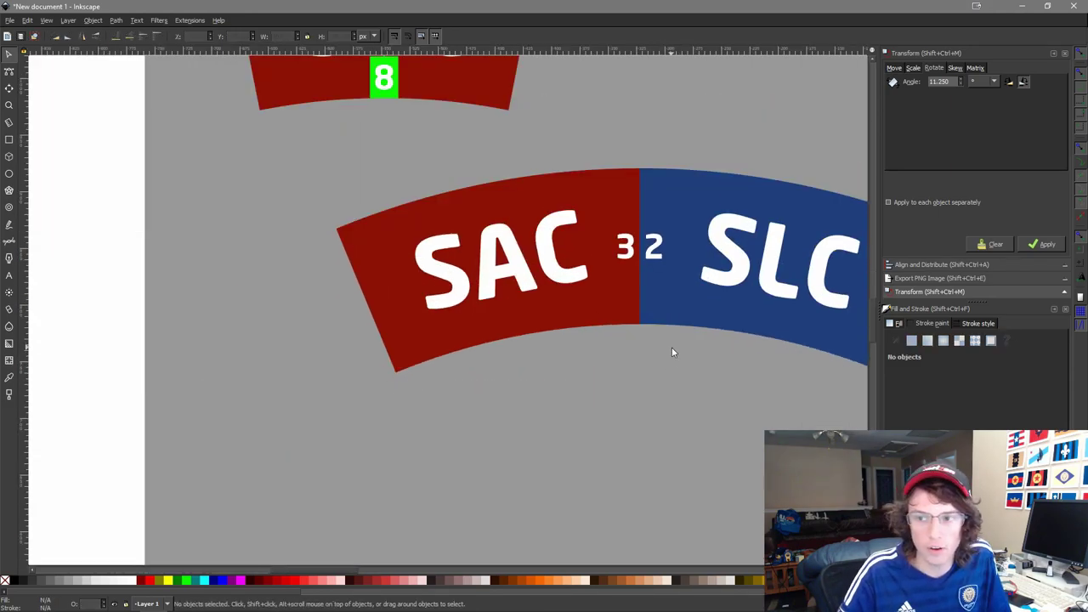
pyautogui.scroll(-2, 672, 351)
pyautogui.scroll(-3, 413, 358)
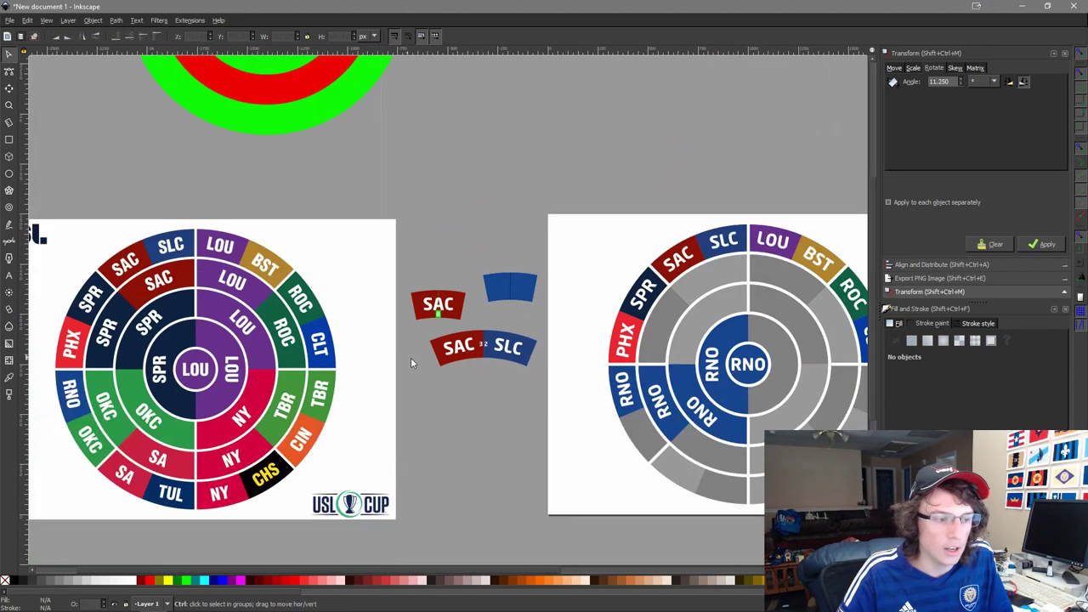
# Move the numbered SAC and SLC tiles apart and down, clear of the green guide lines and rectangles.
pyautogui.moveTo(414, 358); pyautogui.dragTo(587, 286)
pyautogui.moveTo(633, 336); pyautogui.dragTo(589, 367)
pyautogui.scroll(4, 578, 357)
pyautogui.scroll(-3, 566, 408)
pyautogui.moveTo(593, 321); pyautogui.dragTo(566, 332)
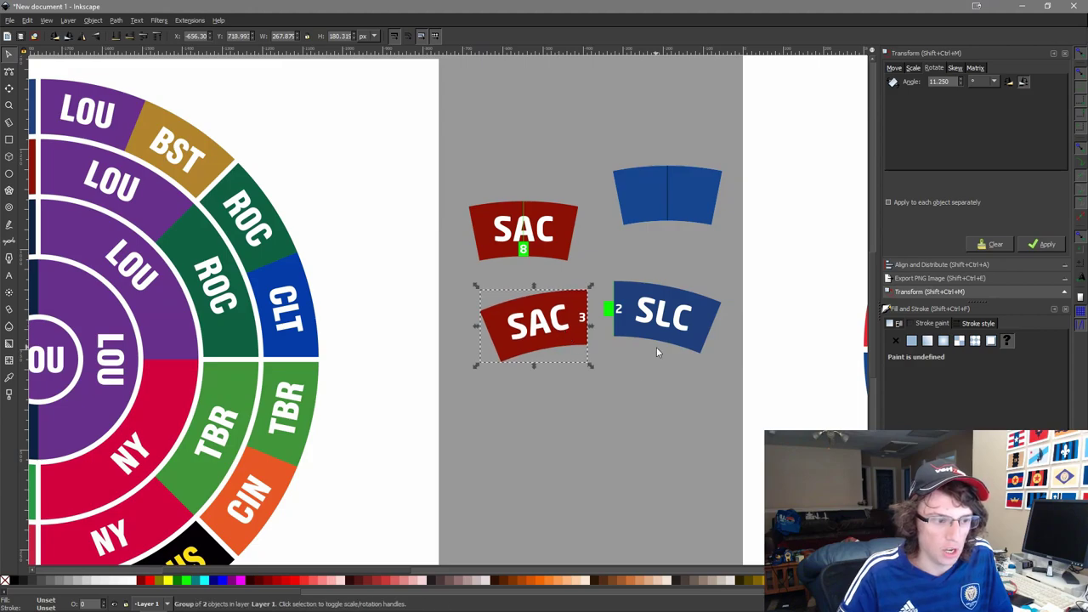
pyautogui.moveTo(656, 347); pyautogui.dragTo(671, 409)
pyautogui.scroll(2, 672, 327)
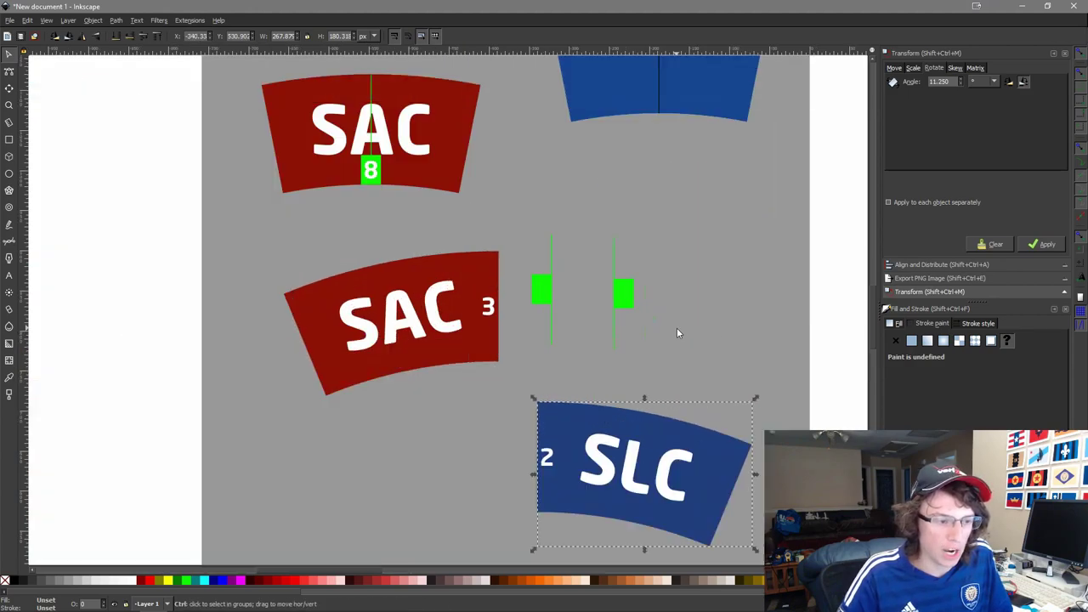
pyautogui.moveTo(409, 331); pyautogui.dragTo(406, 459)
pyautogui.moveTo(599, 472); pyautogui.dragTo(708, 300)
pyautogui.scroll(-4, 588, 445)
pyautogui.click(513, 517)
# Try importing 2018 R3.png from the 2018 NBA Render folder, and delete the imported image.
pyautogui.hotkey('ctrl', 'i')
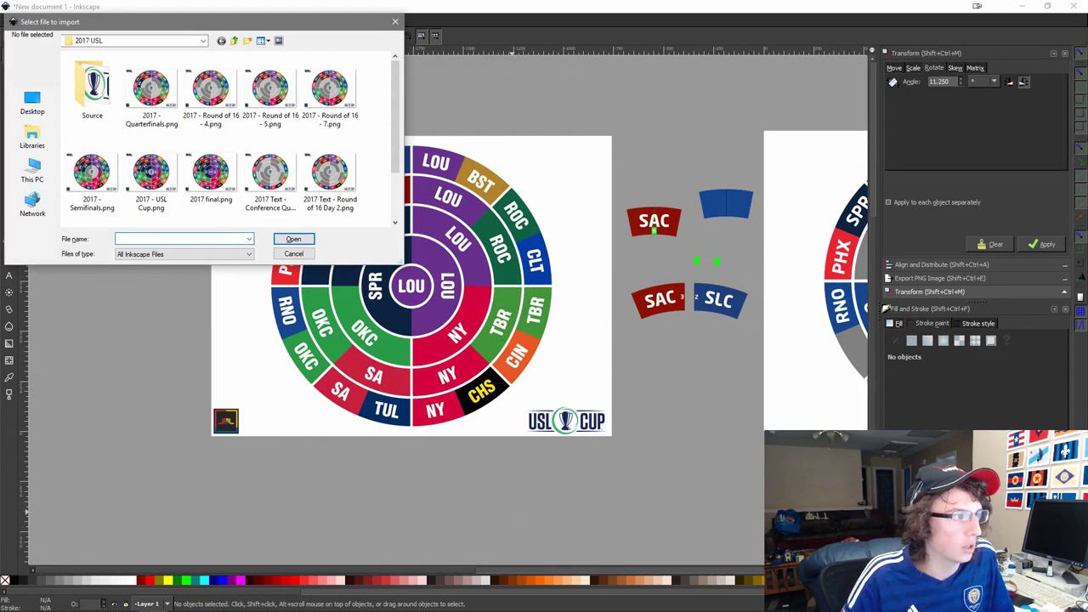
pyautogui.click(32, 70)
pyautogui.doubleClick(212, 125)
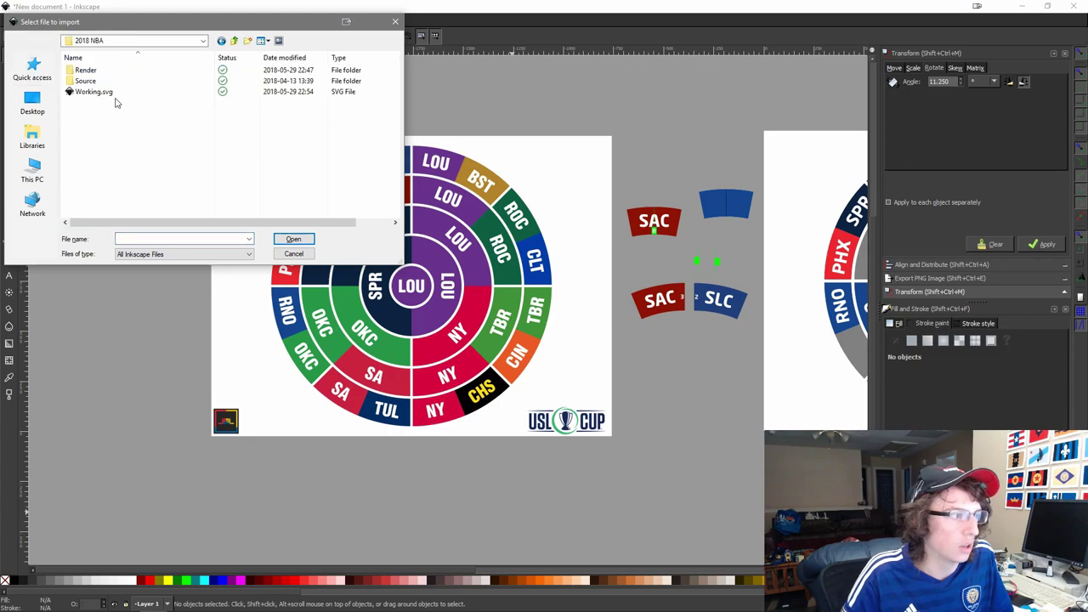
pyautogui.doubleClick(114, 71)
pyautogui.doubleClick(330, 87)
pyautogui.scroll(-2, 356, 271)
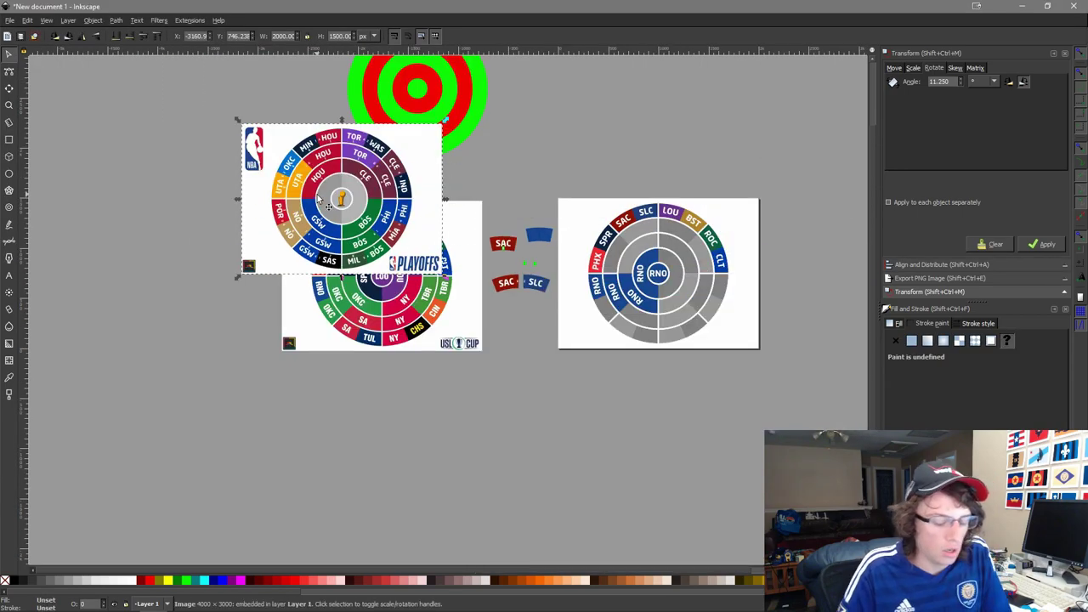
pyautogui.press('Delete')
# Import 2018 Finals.png from the Render folder as a reference chart.
pyautogui.hotkey('ctrl', 'i')
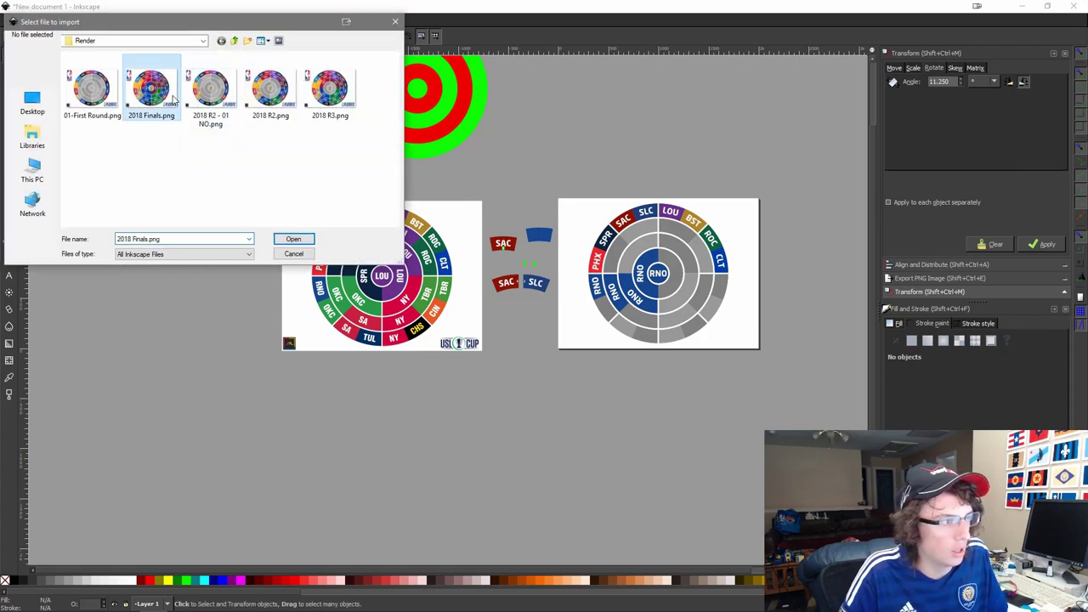
pyautogui.doubleClick(153, 85)
pyautogui.scroll(5, 312, 265)
pyautogui.moveTo(310, 265); pyautogui.dragTo(216, 381)
# Examine how the NBA chart's TOR and WAS tiles arrange their seed numbers and circled game numbers.
pyautogui.scroll(-4, 360, 384)
pyautogui.scroll(-3, 289, 389)
pyautogui.click(239, 486)
pyautogui.scroll(4, 239, 289)
pyautogui.scroll(1, 228, 477)
pyautogui.scroll(1, 231, 519)
pyautogui.scroll(-3, 228, 459)
pyautogui.moveTo(225, 455); pyautogui.dragTo(440, 540)
pyautogui.scroll(5, 440, 386)
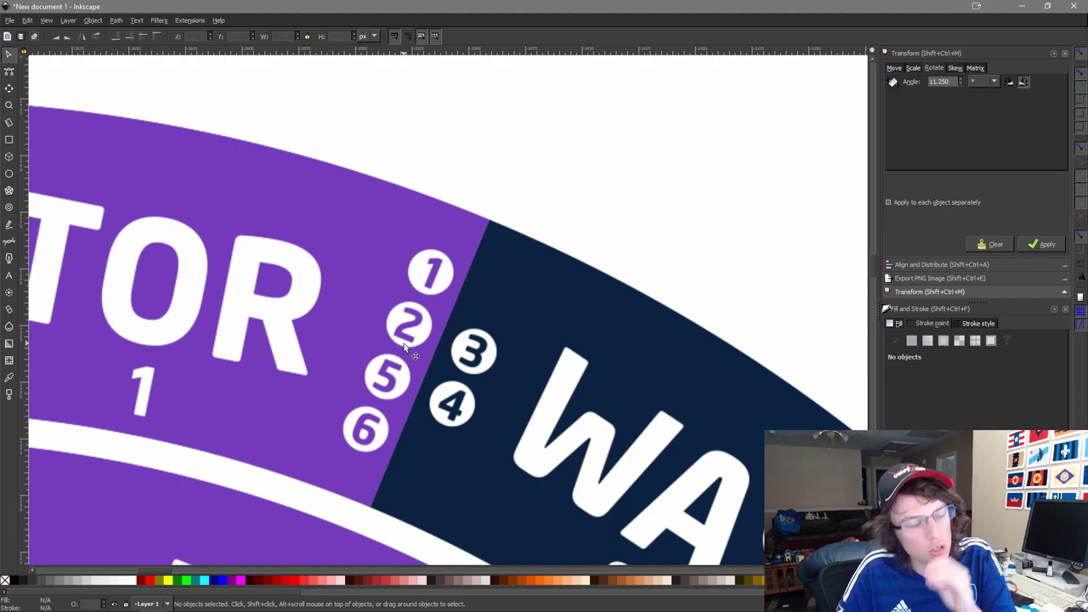
pyautogui.scroll(-2, 367, 435)
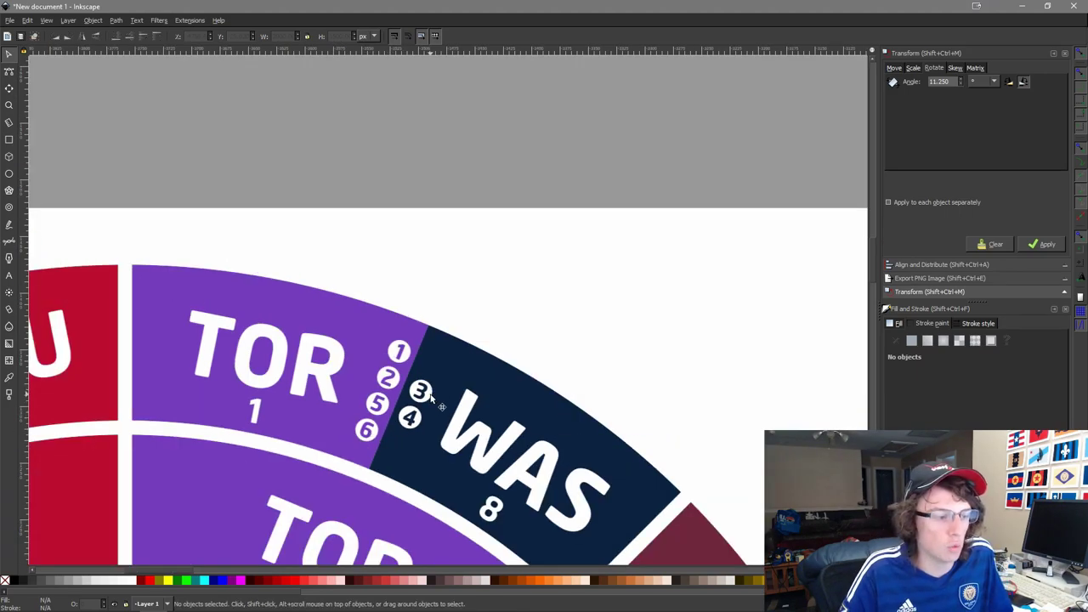
# Compare the NBA chart's game number layout with the USL Cup chart and the numbered SAC and SLC tiles.
pyautogui.scroll(-3, 431, 400)
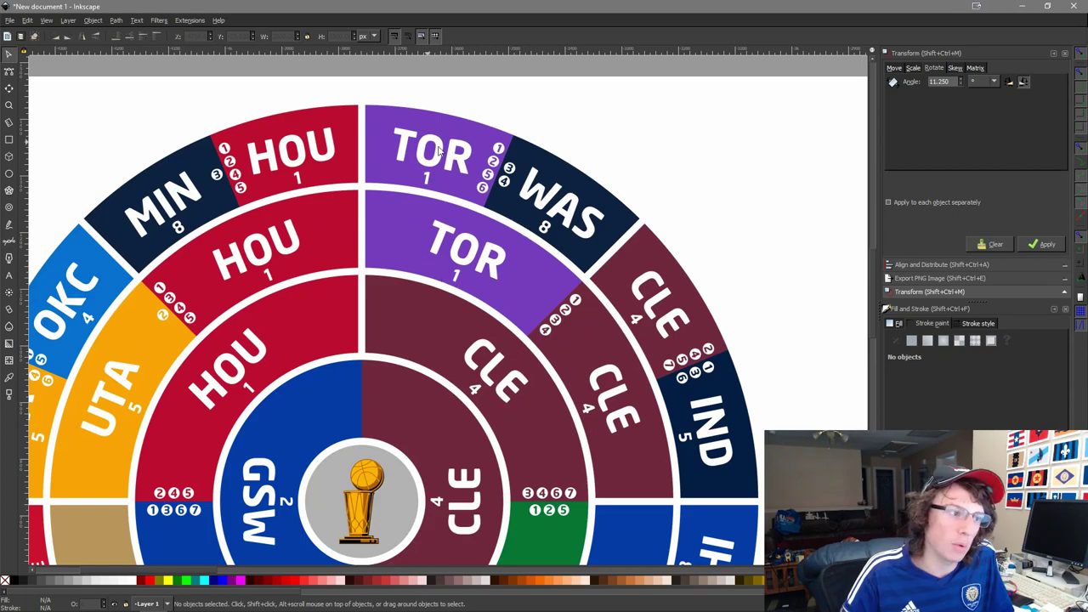
pyautogui.scroll(-5, 387, 379)
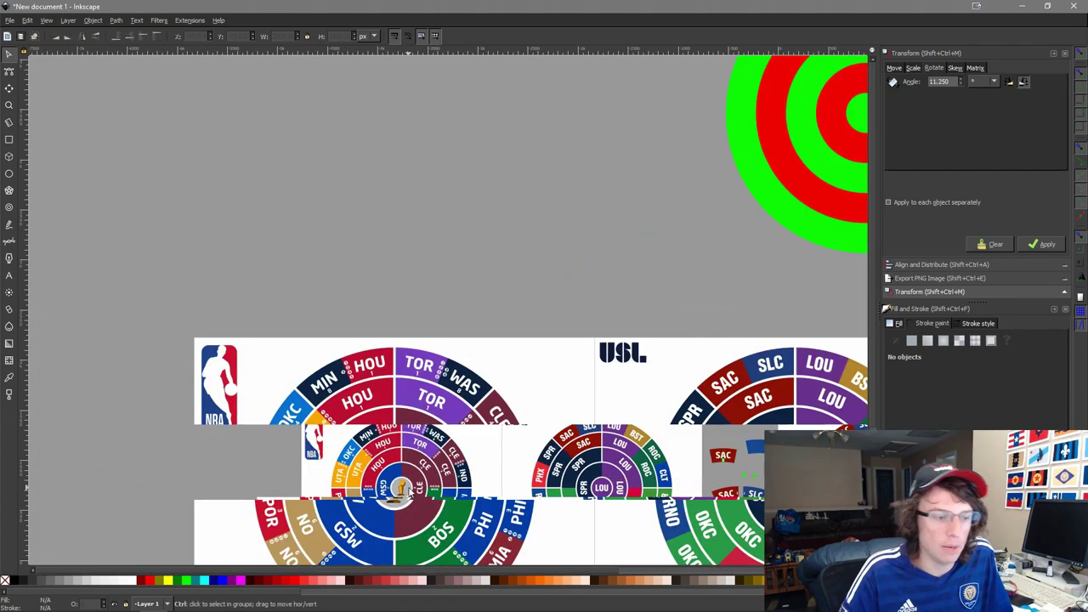
pyautogui.moveTo(502, 369); pyautogui.dragTo(366, 247)
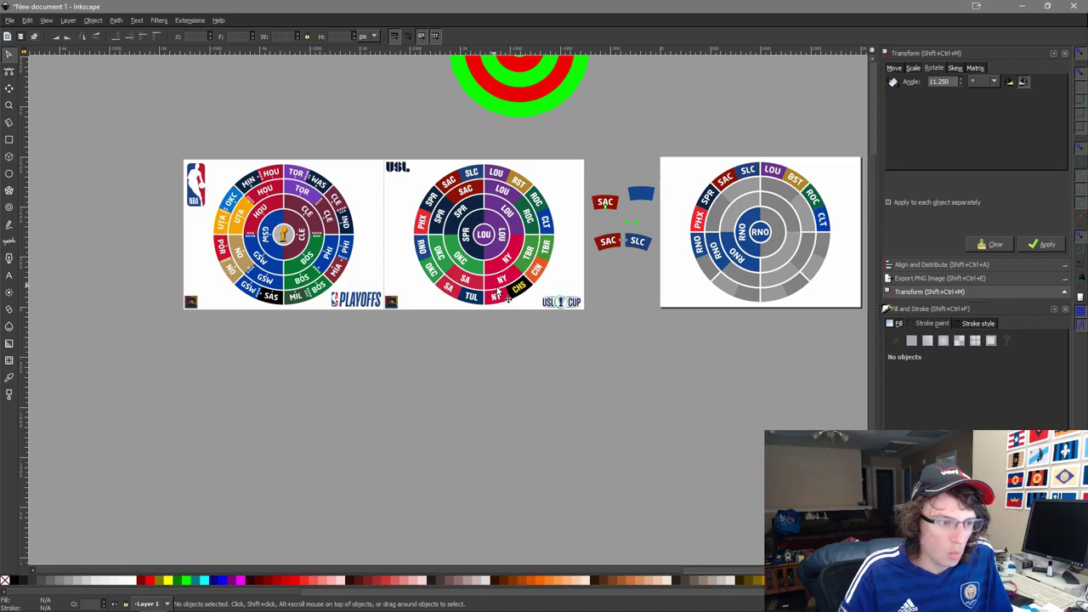
pyautogui.hscroll(2, 514, 301)
pyautogui.scroll(5, 510, 306)
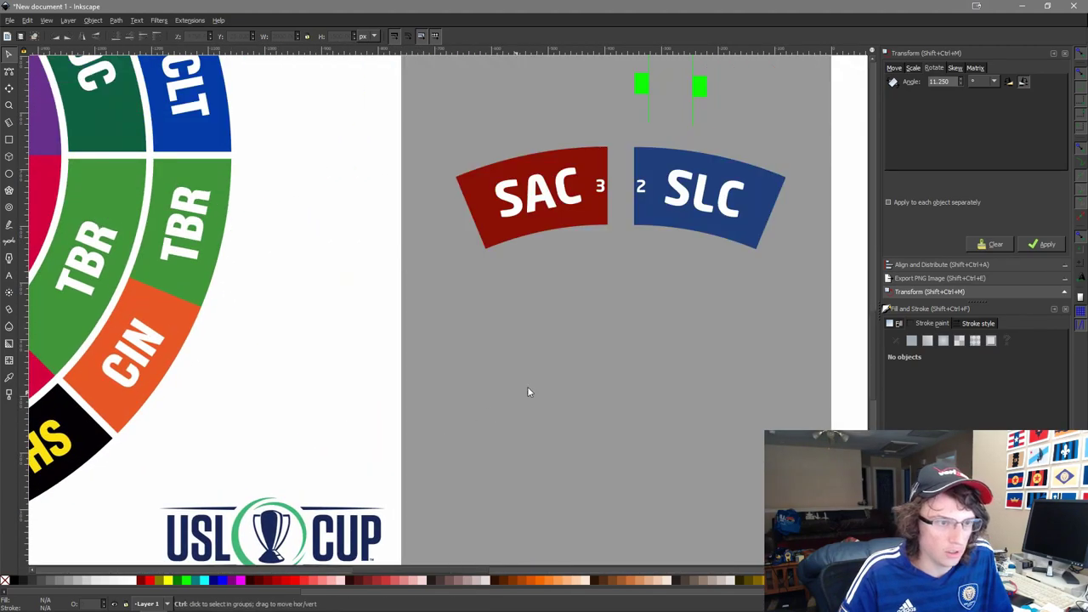
pyautogui.scroll(-3, 596, 357)
pyautogui.scroll(-4, 557, 341)
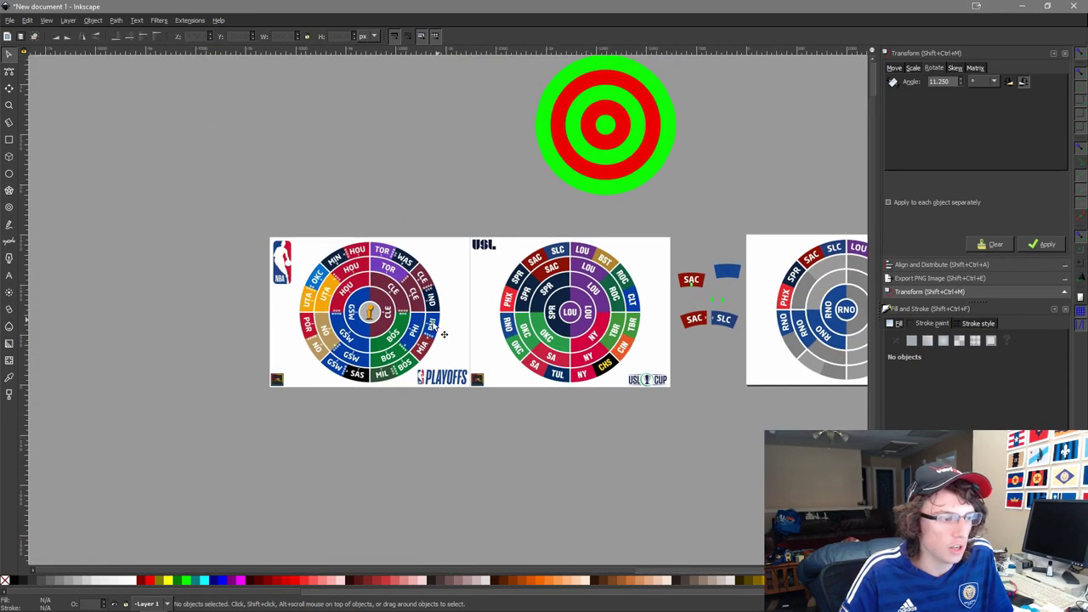
pyautogui.moveTo(438, 337); pyautogui.dragTo(375, 338)
pyautogui.hscroll(3, 510, 340)
pyautogui.scroll(3, 615, 352)
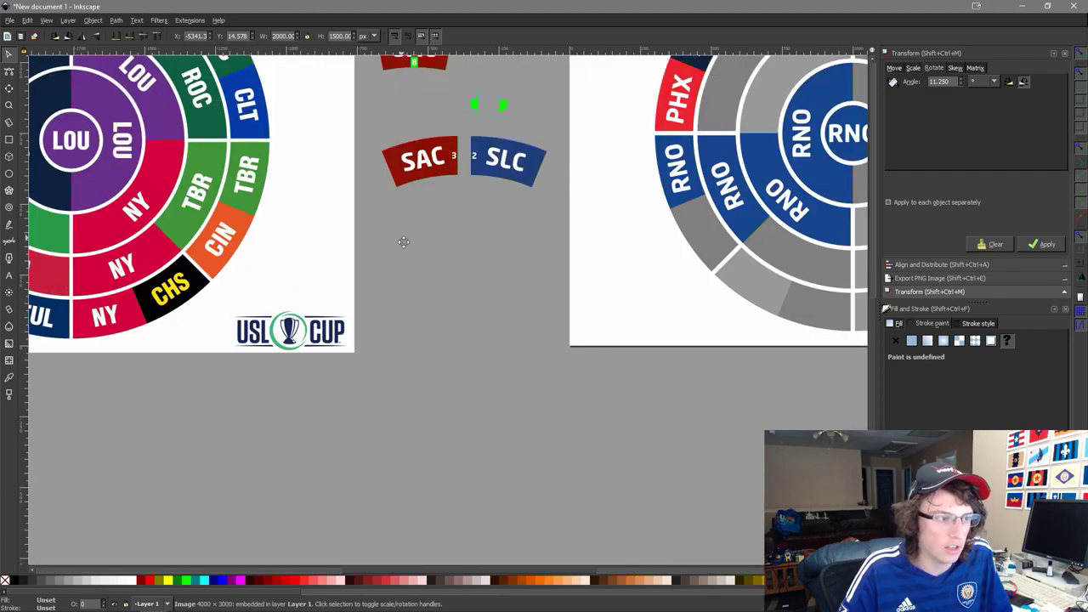
pyautogui.scroll(3, 408, 260)
pyautogui.scroll(2, 578, 459)
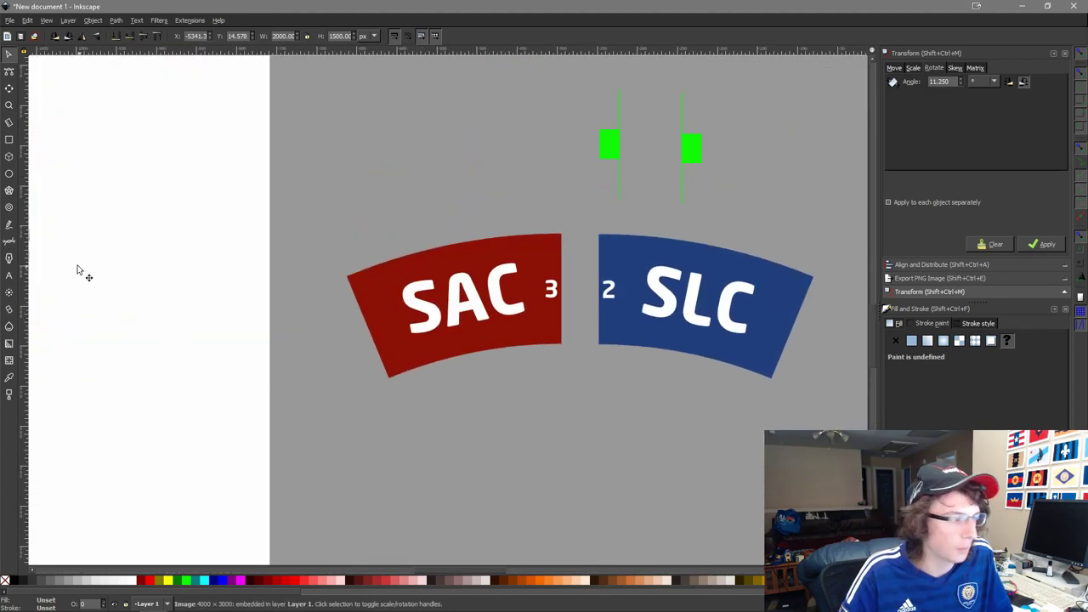
# Draw a whole circle about 40 px wide below the SAC tile, with a flat white fill and no stroke.
pyautogui.click(9, 174)
pyautogui.moveTo(498, 360); pyautogui.dragTo(541, 394)
pyautogui.click(892, 322)
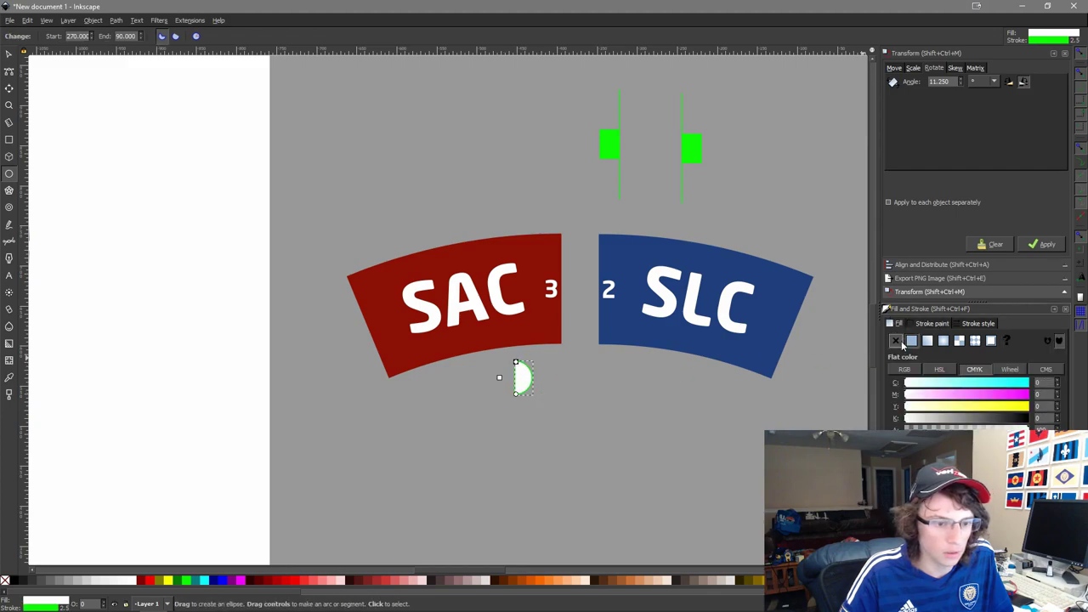
pyautogui.click(897, 341)
pyautogui.click(912, 341)
pyautogui.click(932, 323)
pyautogui.click(896, 340)
pyautogui.click(197, 36)
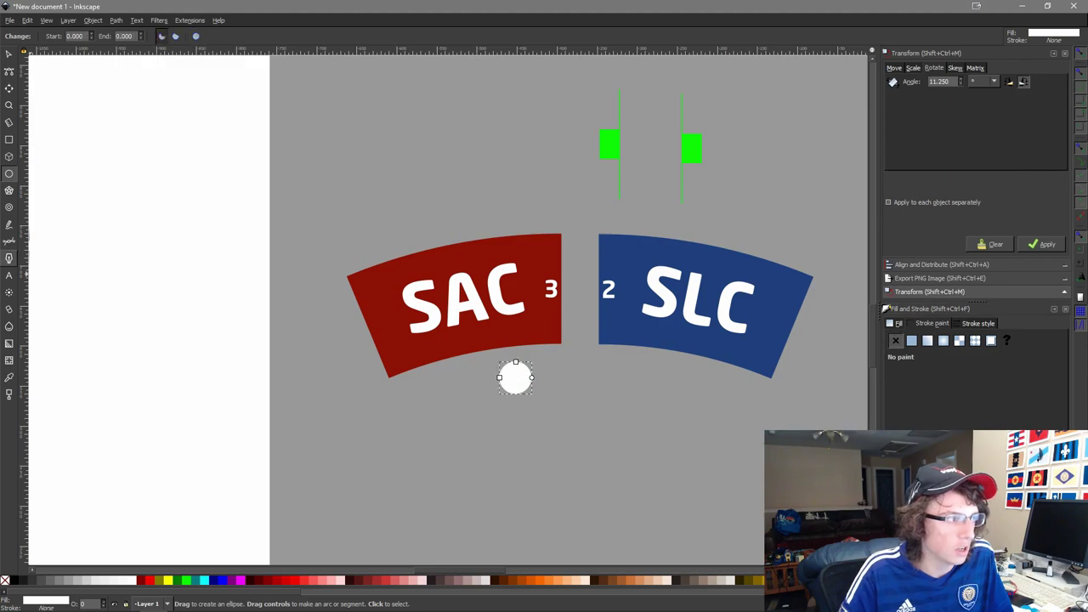
# Resize the white circle, trying 30 px and settling on a width and height of 25 px.
pyautogui.click(9, 54)
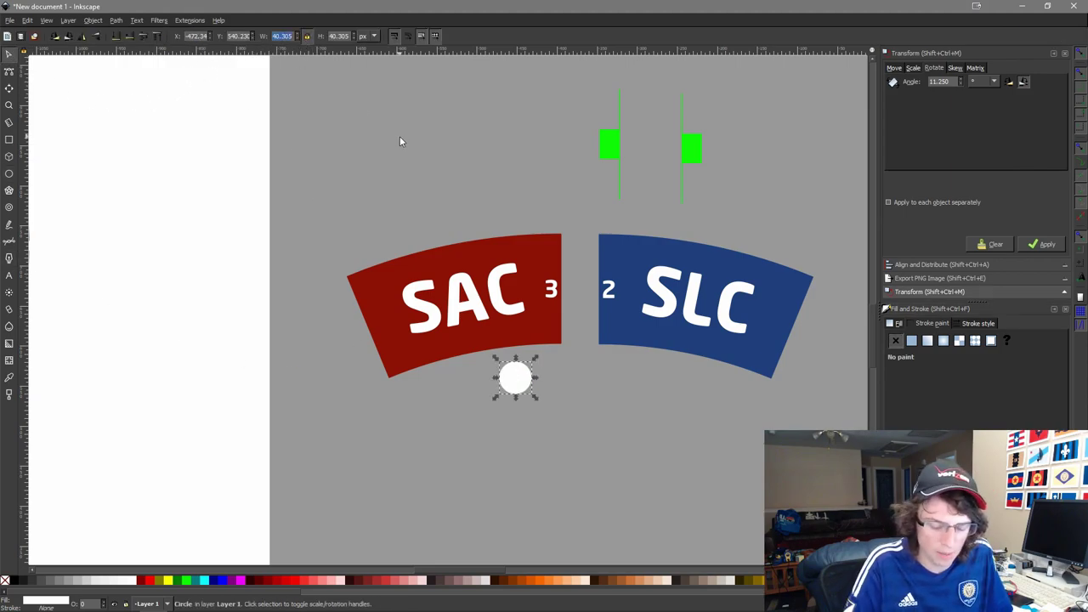
pyautogui.write('30')
pyautogui.press('Return')
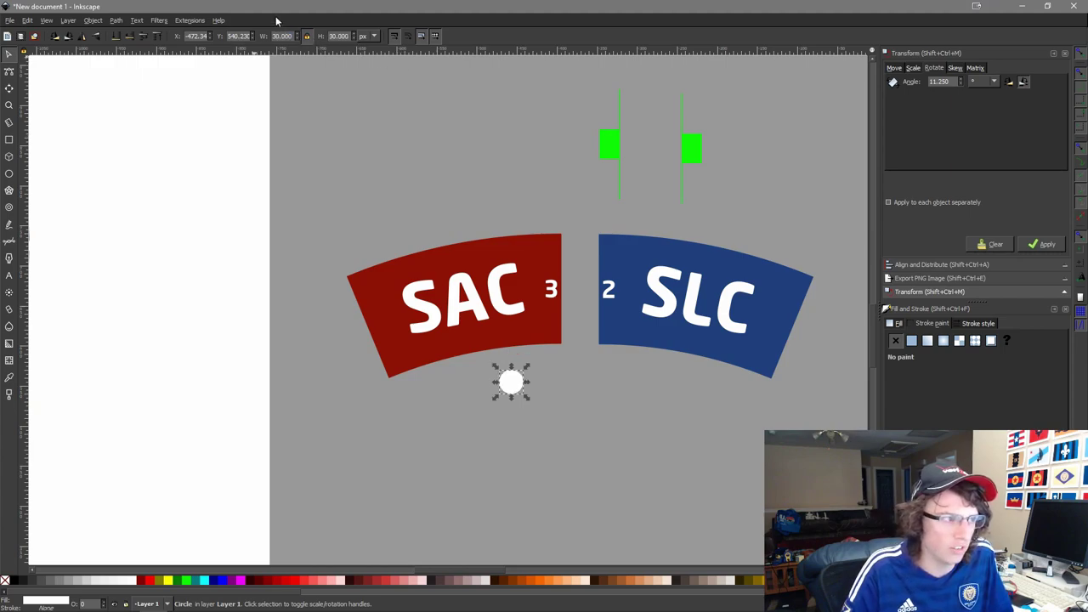
pyautogui.write('25')
pyautogui.press('Return')
pyautogui.scroll(3, 543, 339)
pyautogui.click(501, 456)
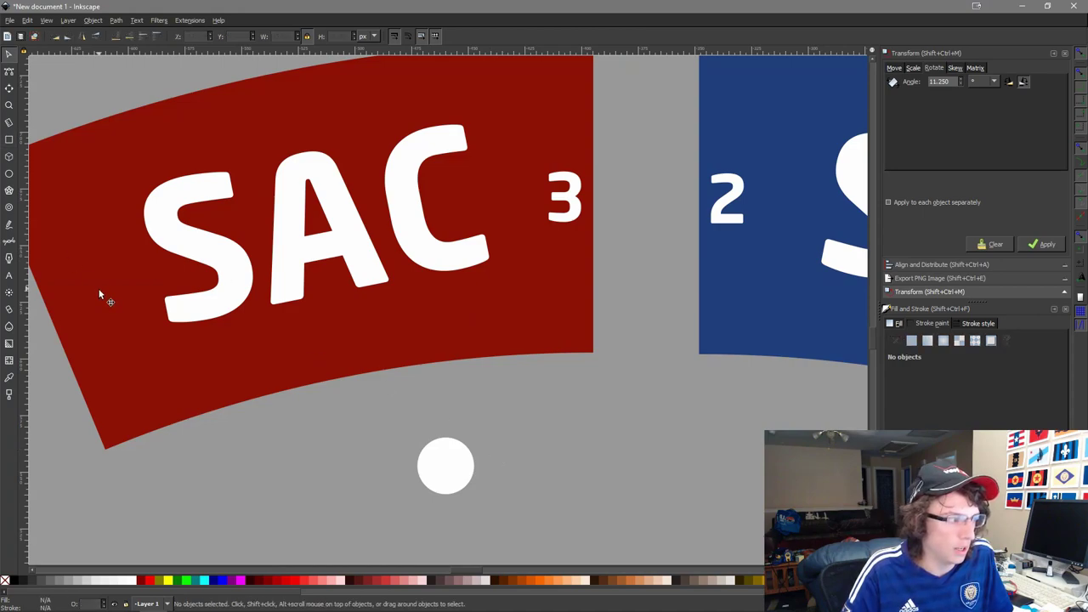
# Add a text object reading 3 beside the white circle, replacing the mistyped letter.
pyautogui.click(8, 275)
pyautogui.moveTo(575, 411); pyautogui.dragTo(751, 535)
pyautogui.write('e')
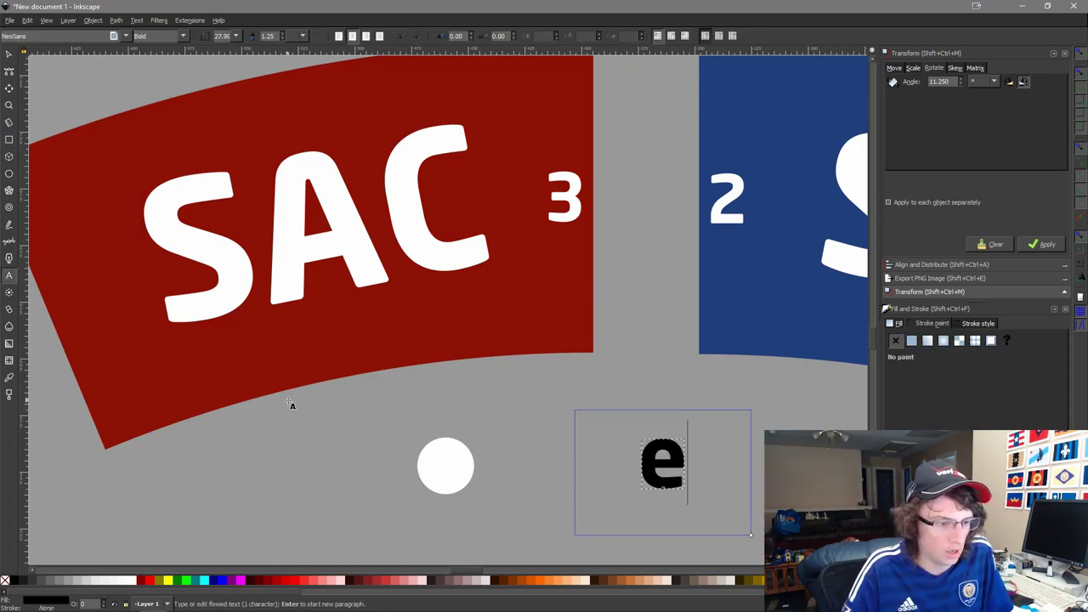
pyautogui.press('F1')
pyautogui.press('F8')
pyautogui.hotkey('ctrl', 'a')
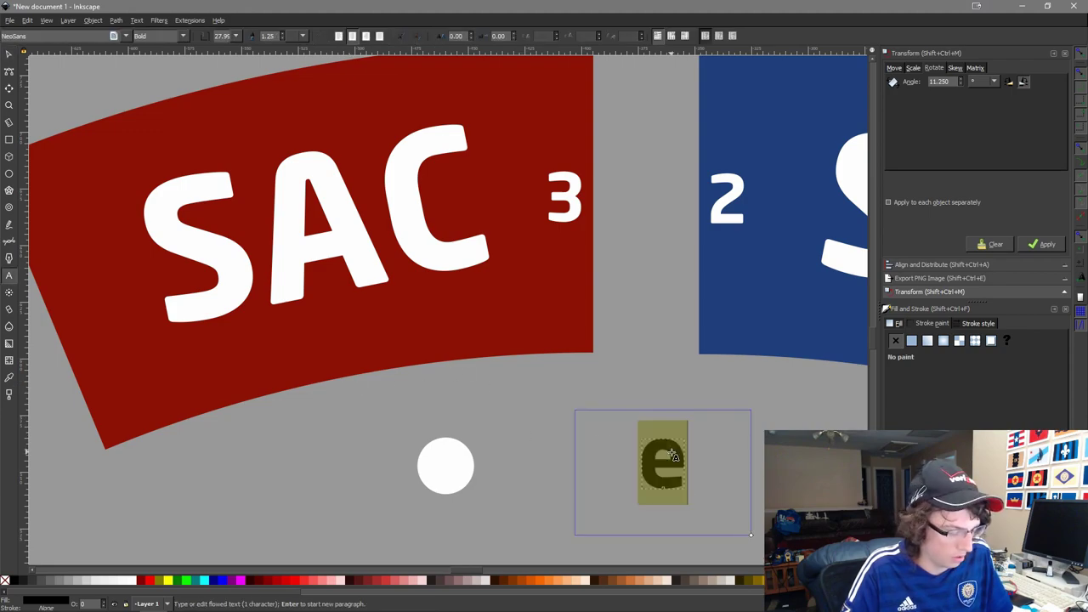
pyautogui.write('3')
pyautogui.press('F1')
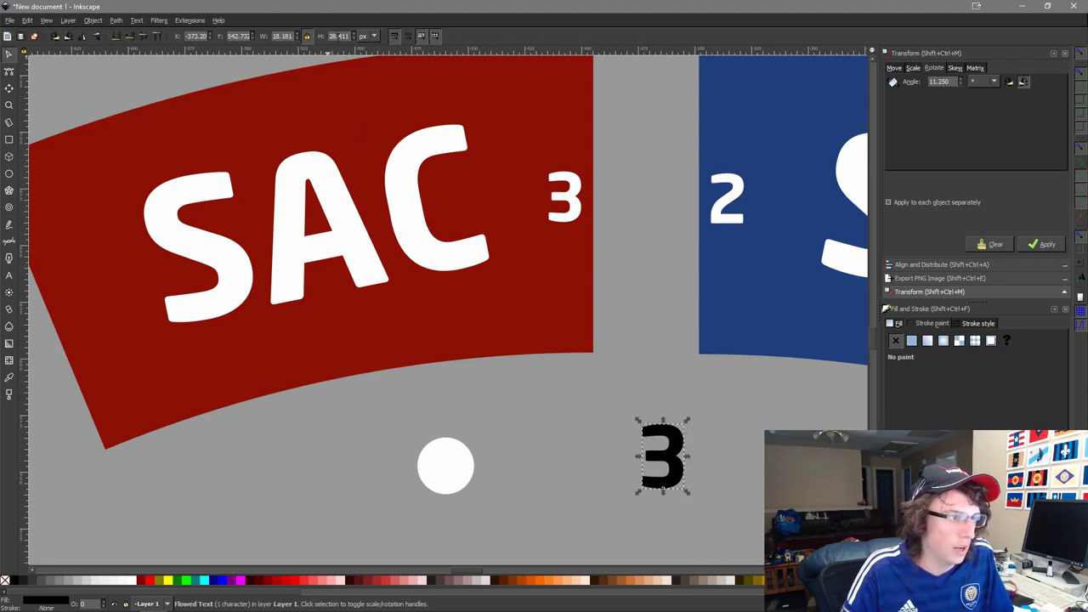
# Set the black 3's height to 25 px and centre it on the white circle in both directions.
pyautogui.write('254')
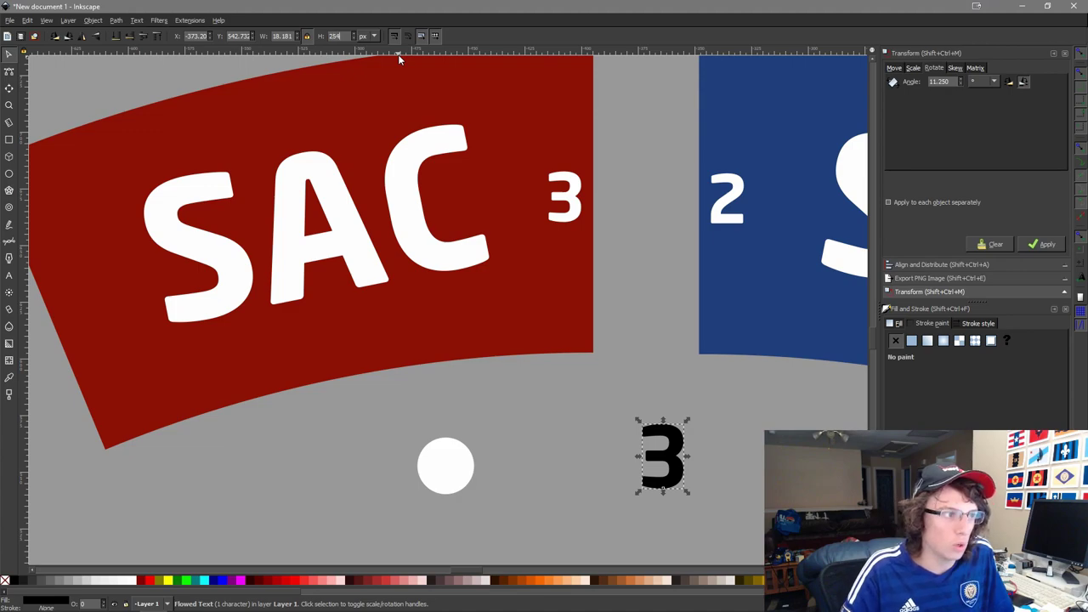
pyautogui.press('BackSpace')
pyautogui.press('Return')
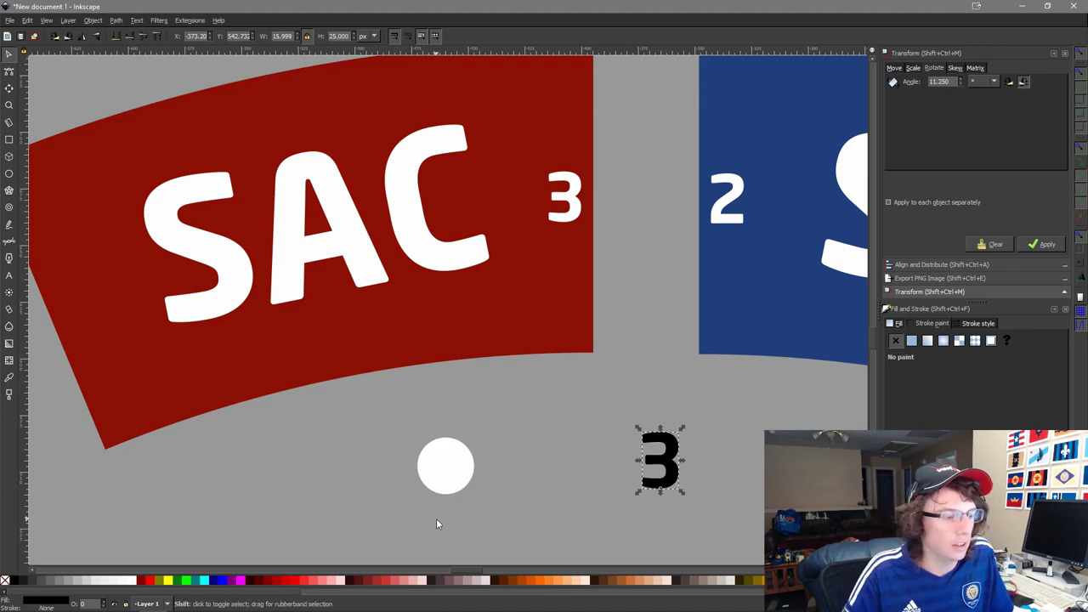
pyautogui.keyDown('shift'); pyautogui.click(432, 468); pyautogui.keyUp('shift')
pyautogui.hotkey('ctrl', 'alt', 'h')
pyautogui.hotkey('ctrl', 'alt', 't')
pyautogui.press('Escape')
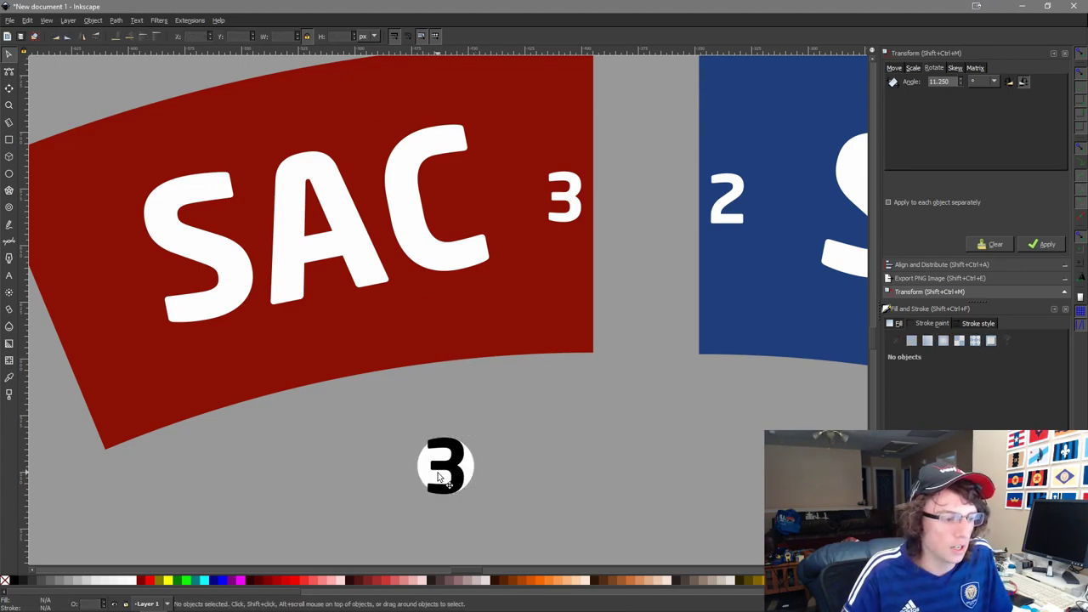
# Shrink the black 3 so it fits inside the white circle with a clear margin, and recentre it.
pyautogui.click(439, 479)
pyautogui.write('1.25')
pyautogui.press('Return')
pyautogui.keyDown('shift'); pyautogui.click(456, 442); pyautogui.keyUp('shift')
pyautogui.hotkey('ctrl', 'alt', 'h')
pyautogui.hotkey('ctrl', 'alt', 't')
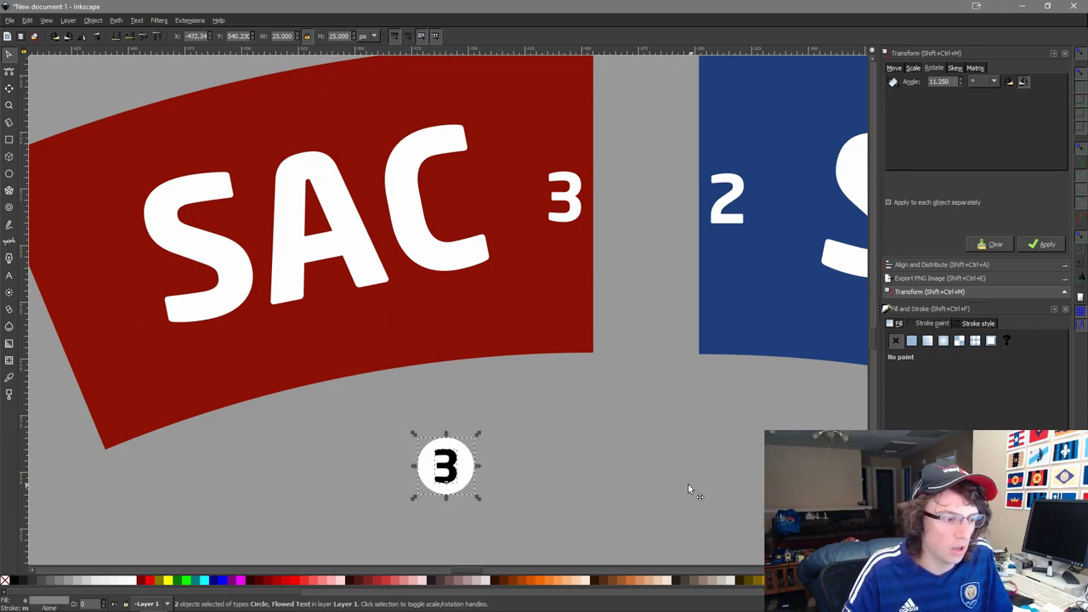
pyautogui.press('Escape')
pyautogui.scroll(3, 471, 421)
pyautogui.scroll(-6, 486, 474)
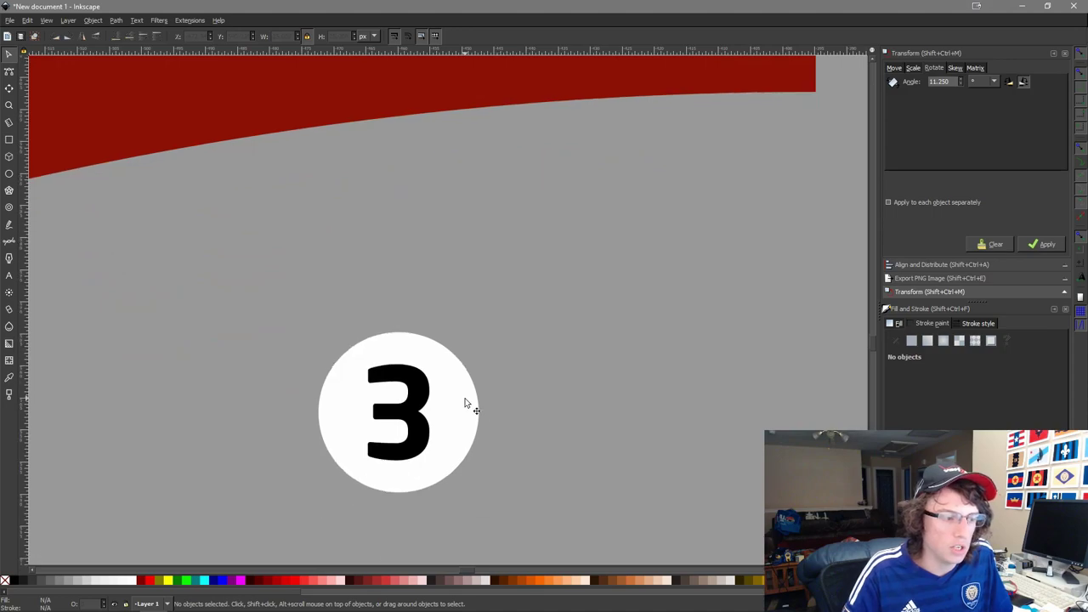
# Cut the 3 out of the white circle to form a single game number badge.
pyautogui.click(466, 404)
pyautogui.keyDown('shift'); pyautogui.click(419, 408); pyautogui.keyUp('shift')
pyautogui.click(116, 19)
pyautogui.click(144, 98)
# Align the left green line and rectangle with the SAC tile's inner straight edge and top, and stack the tile behind them.
pyautogui.scroll(-5, 297, 195)
pyautogui.moveTo(341, 223); pyautogui.dragTo(482, 317)
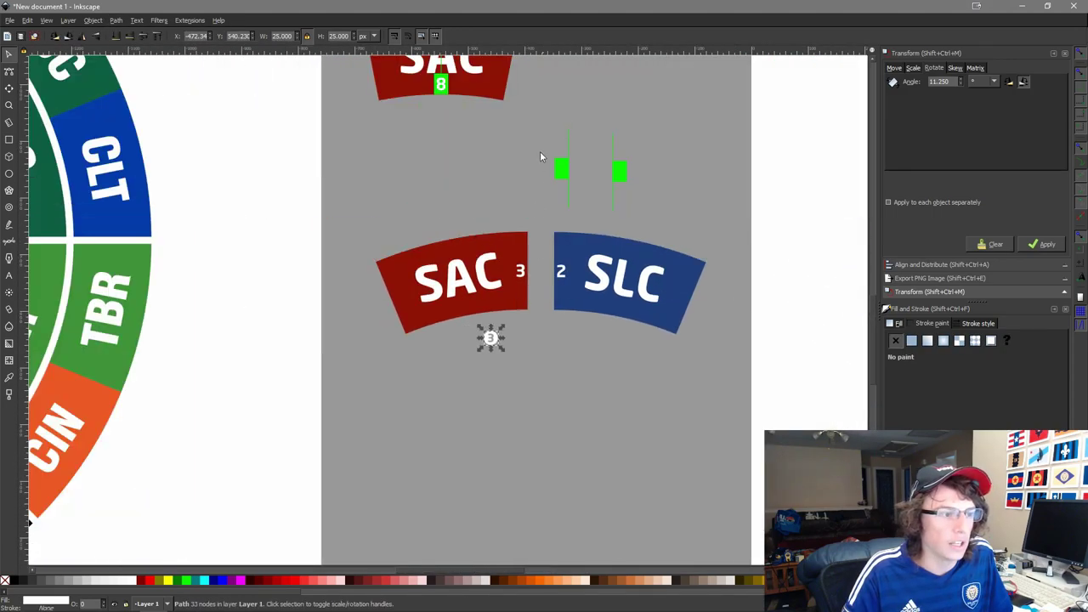
pyautogui.scroll(3, 537, 156)
pyautogui.moveTo(661, 319); pyautogui.dragTo(550, 66)
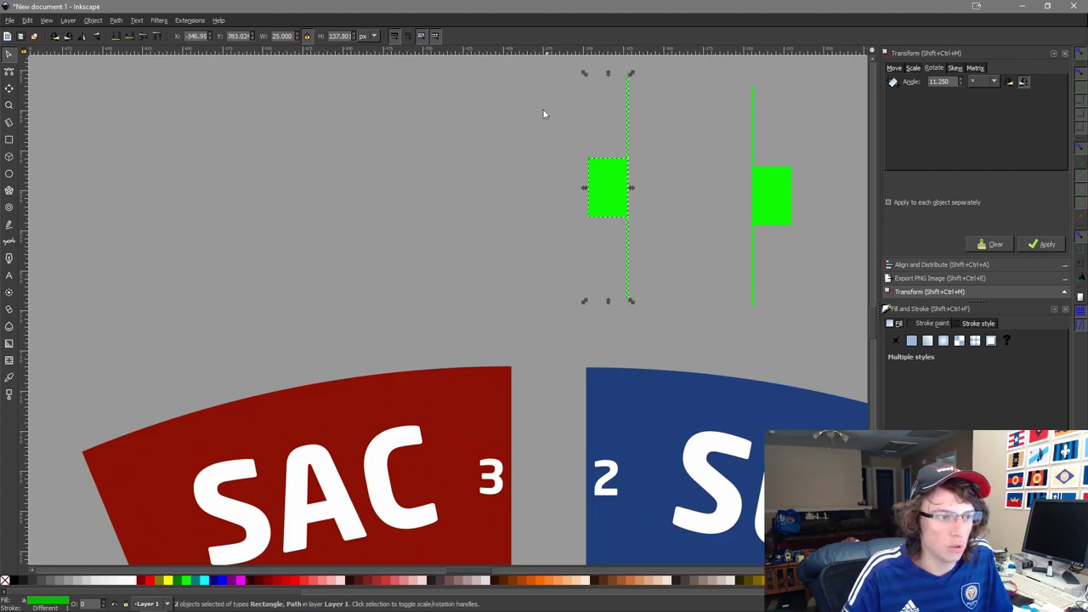
pyautogui.keyDown('shift'); pyautogui.click(474, 383); pyautogui.keyUp('shift')
pyautogui.scroll(-2, 770, 298)
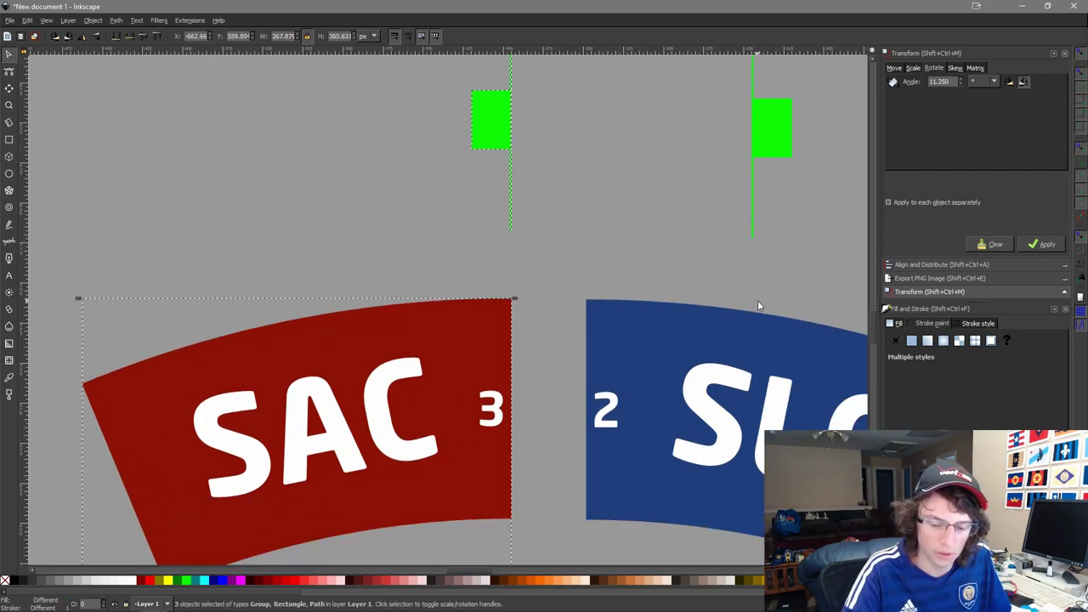
pyautogui.press('Delete')
pyautogui.click(288, 400)
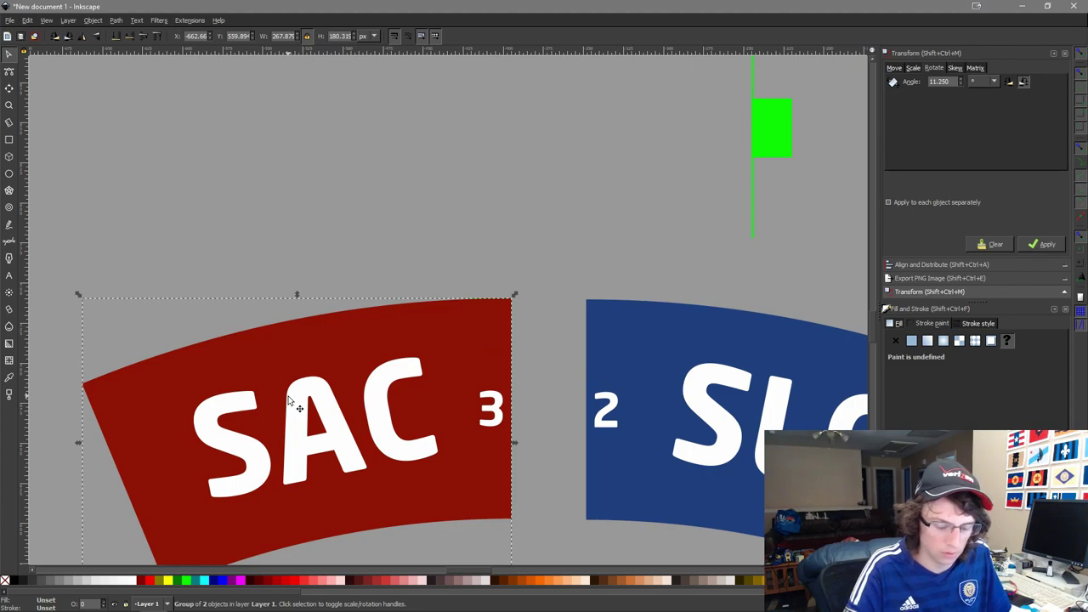
pyautogui.press('End')
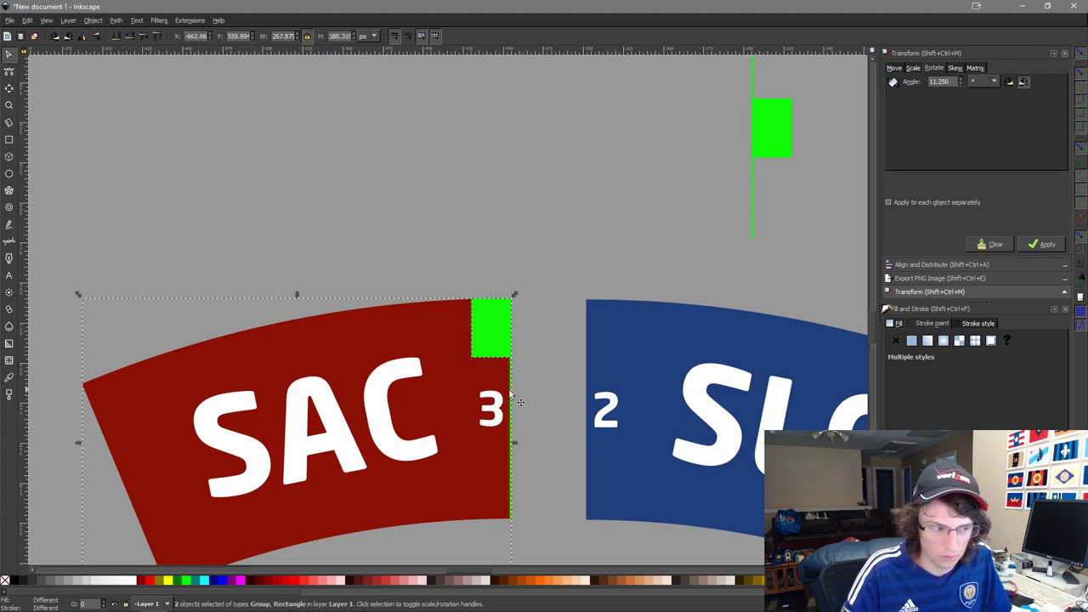
# Centre the green rectangle vertically on the guide line along the SAC tile's edge.
pyautogui.click(475, 338)
pyautogui.moveTo(530, 541); pyautogui.dragTo(424, 255)
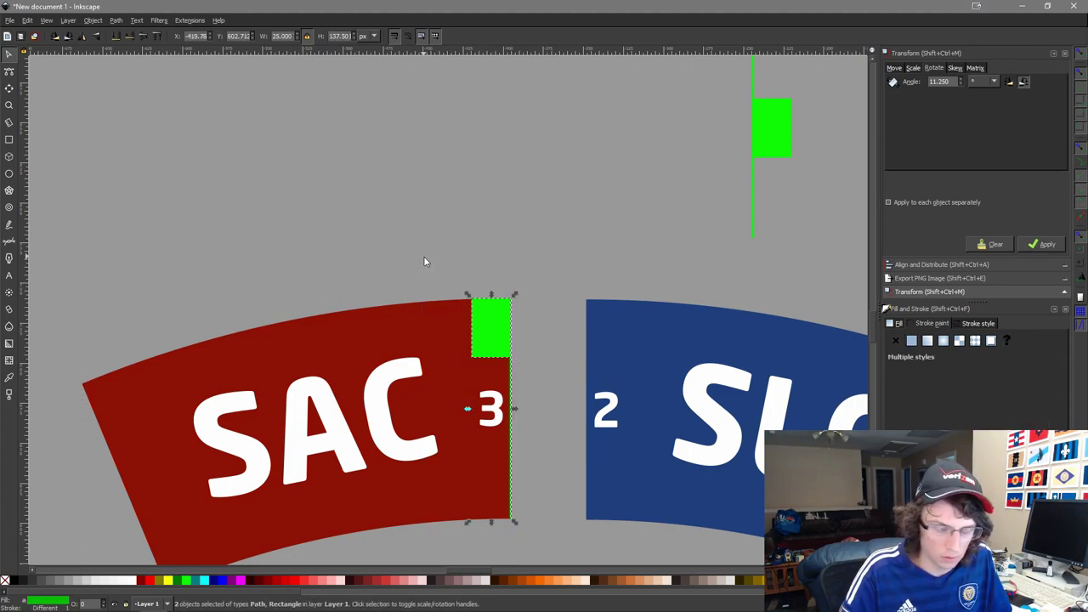
pyautogui.hotkey('ctrl', 'alt', 't')
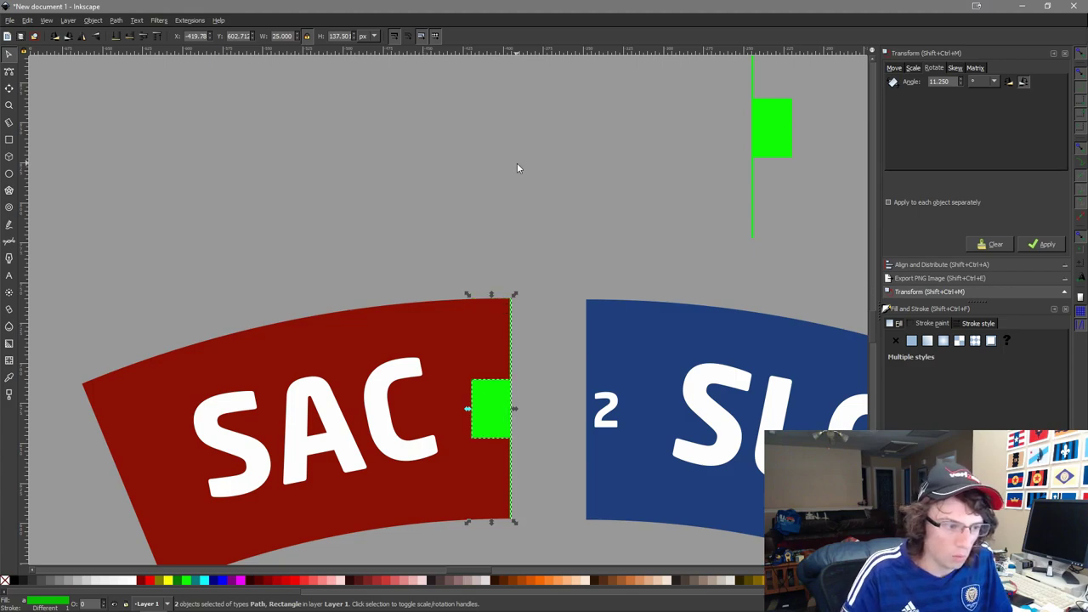
pyautogui.click(517, 163)
# Centre the circled 3 on the green rectangle, and move it off to just outside the SAC tile's edge.
pyautogui.moveTo(552, 411); pyautogui.dragTo(460, 194)
pyautogui.click(338, 405)
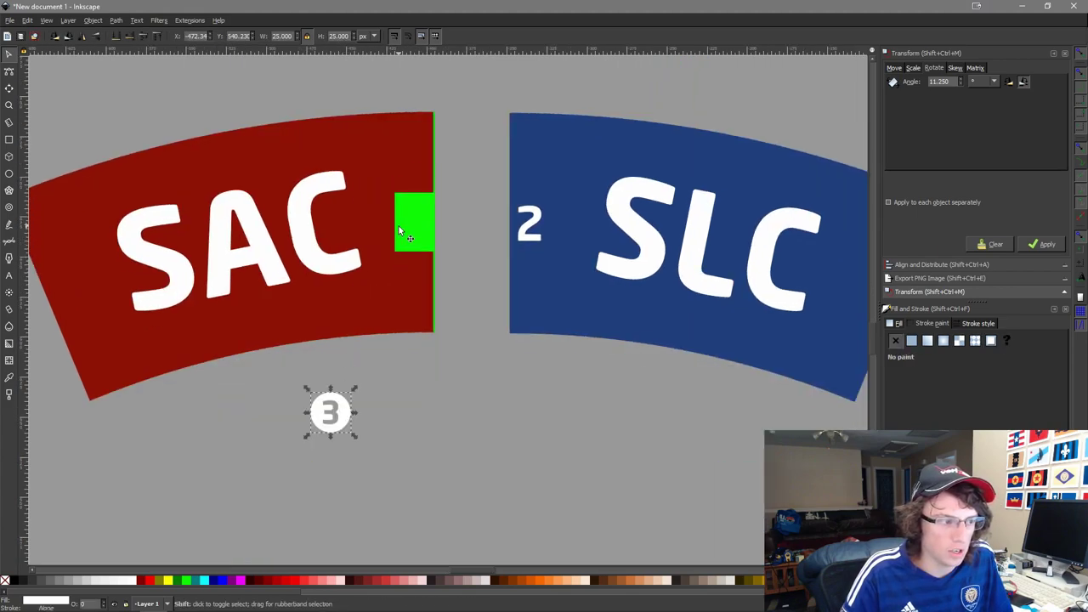
pyautogui.keyDown('shift'); pyautogui.click(399, 231); pyautogui.keyUp('shift')
pyautogui.hotkey('ctrl', 'alt', 'h')
pyautogui.hotkey('ctrl', 'alt', 't')
pyautogui.click(294, 185)
pyautogui.scroll(3, 296, 181)
pyautogui.click(741, 224)
pyautogui.click(643, 297)
pyautogui.moveTo(583, 308); pyautogui.dragTo(713, 295)
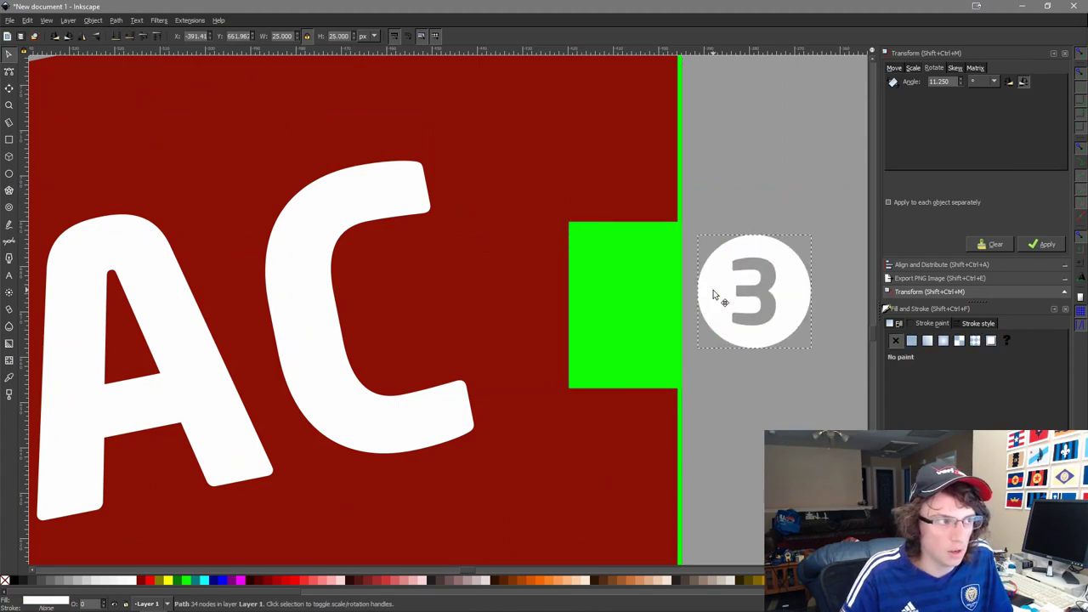
# Set the green rectangle's width to 36.75 px, right-align it with the guide line and centre it vertically.
pyautogui.click(624, 271)
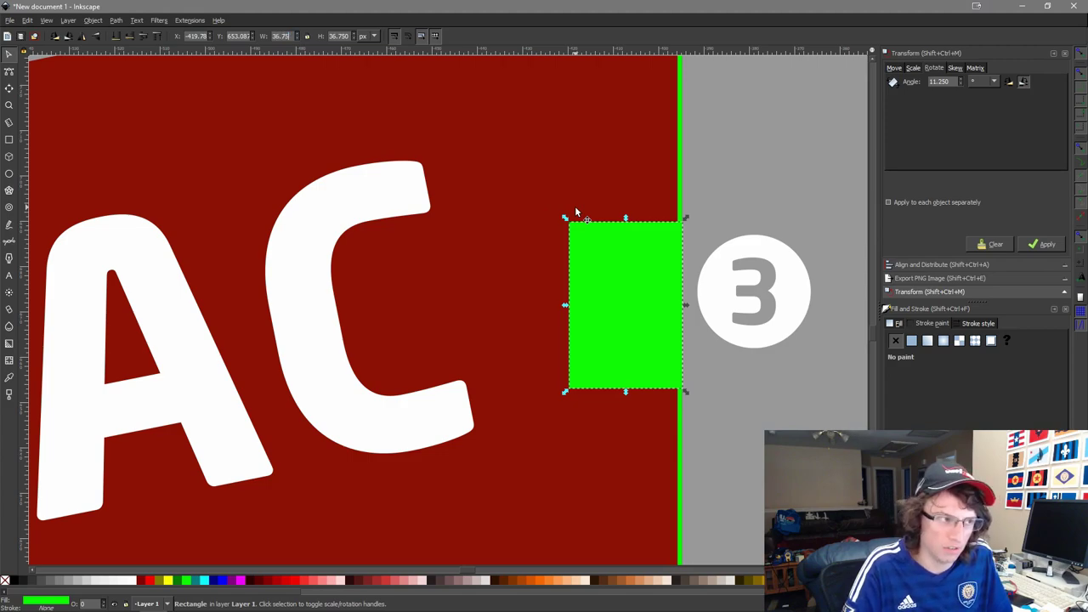
pyautogui.press('Return')
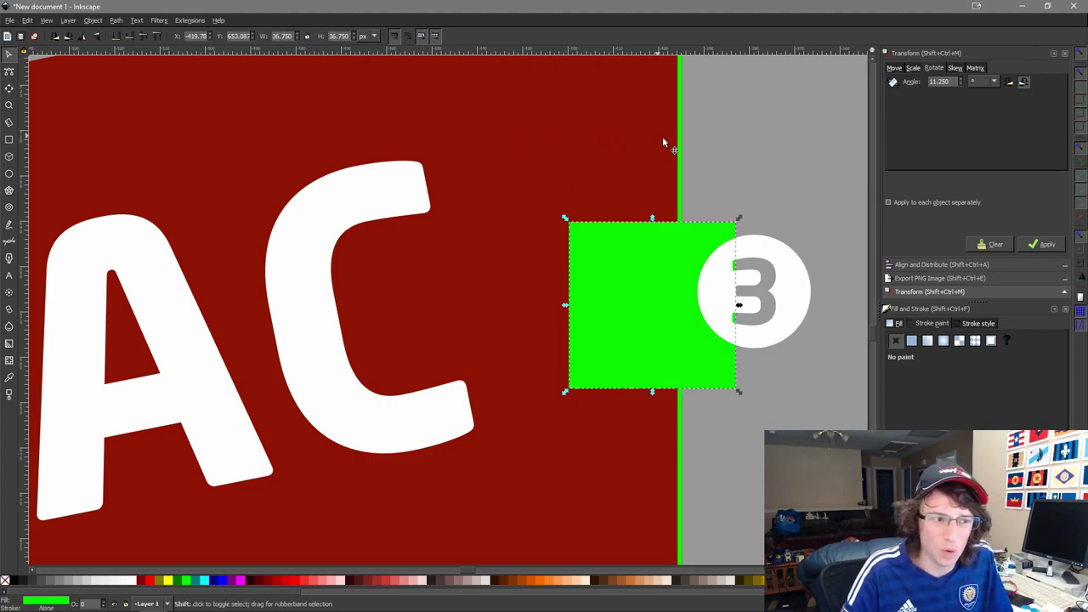
pyautogui.keyDown('shift'); pyautogui.click(680, 141); pyautogui.keyUp('shift')
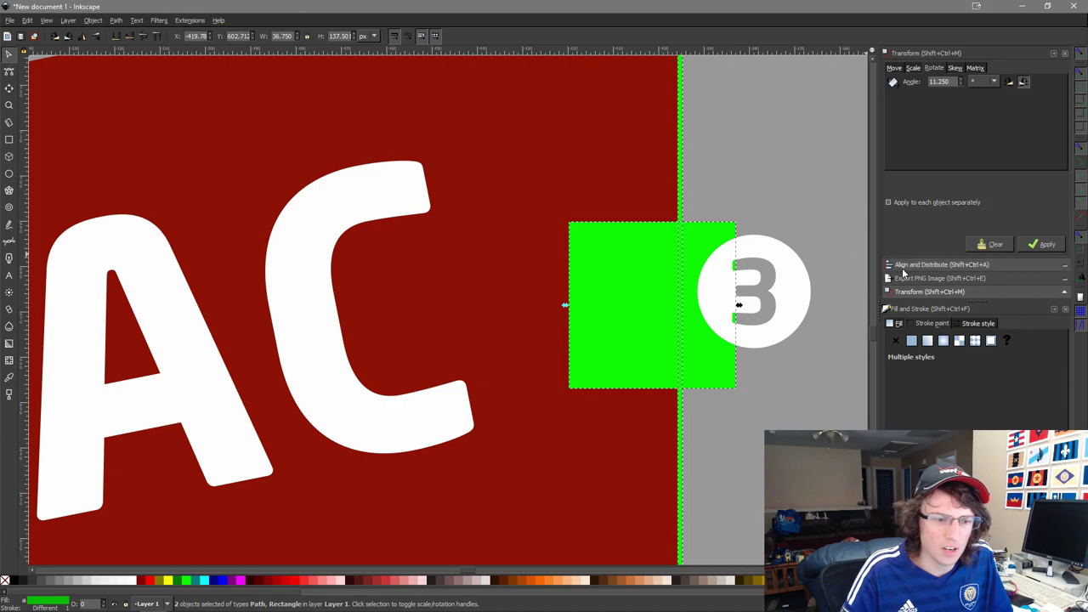
pyautogui.press('ctrl+alt+KP_3')
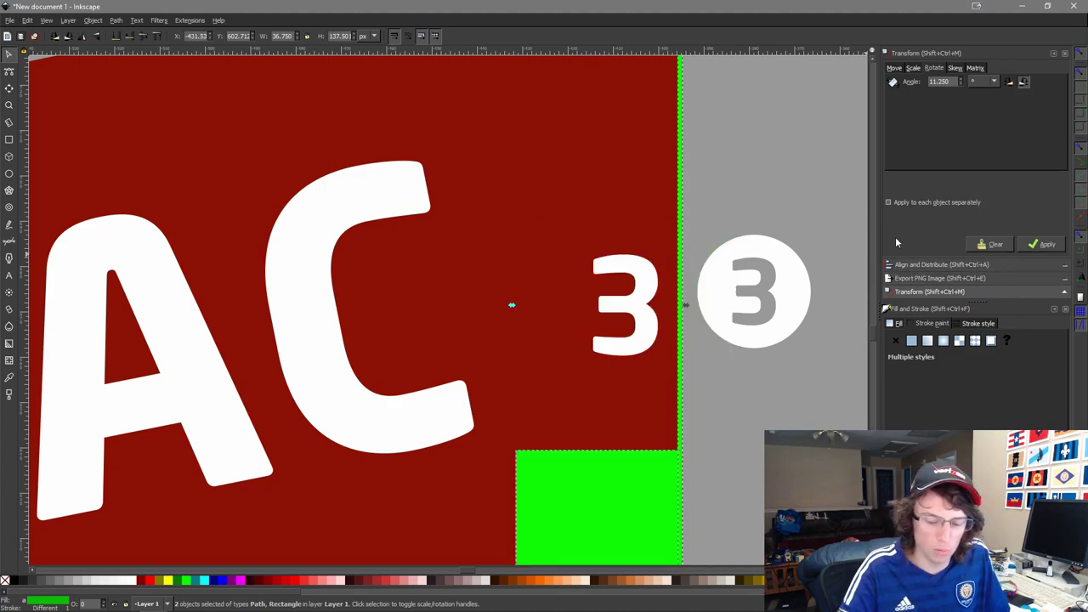
pyautogui.press('ctrl+alt+KP_6')
# Centre the circled 3 on the widened green rectangle in the SAC tile.
pyautogui.click(717, 312)
pyautogui.keyDown('shift'); pyautogui.click(626, 317); pyautogui.keyUp('shift')
pyautogui.press('ctrl+alt+KP_5')
pyautogui.click(755, 377)
# Examine how the circled game numbers are spaced along the TOR and WAS boundary in the NBA chart.
pyautogui.scroll(-3, 754, 376)
pyautogui.moveTo(766, 376); pyautogui.dragTo(581, 303)
pyautogui.scroll(-3, 500, 290)
pyautogui.scroll(-3, 318, 274)
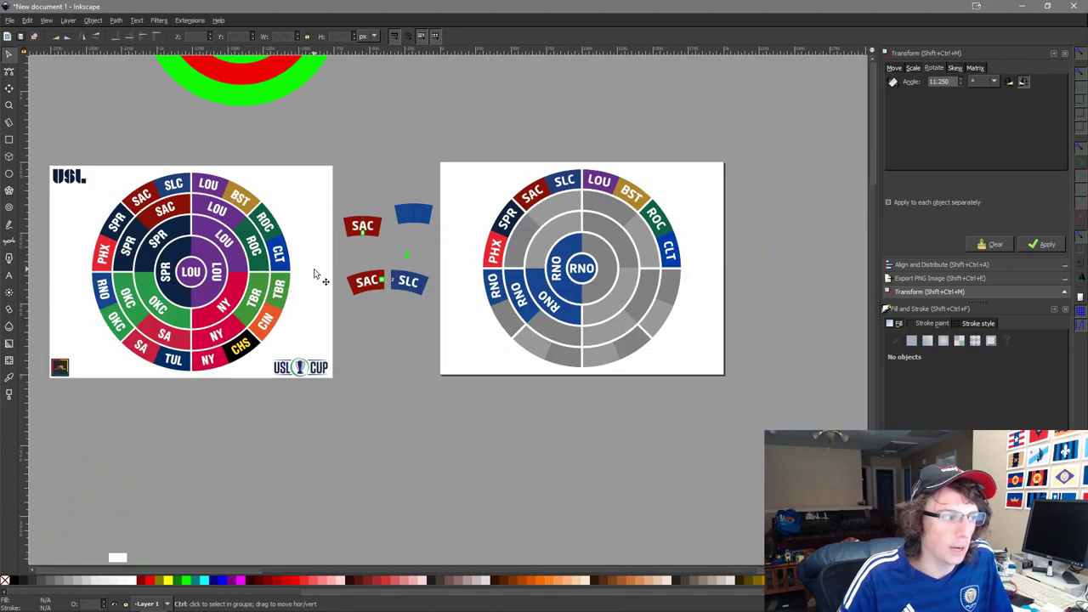
pyautogui.moveTo(318, 273); pyautogui.dragTo(787, 277)
pyautogui.moveTo(311, 199); pyautogui.dragTo(454, 228)
pyautogui.scroll(6, 454, 230)
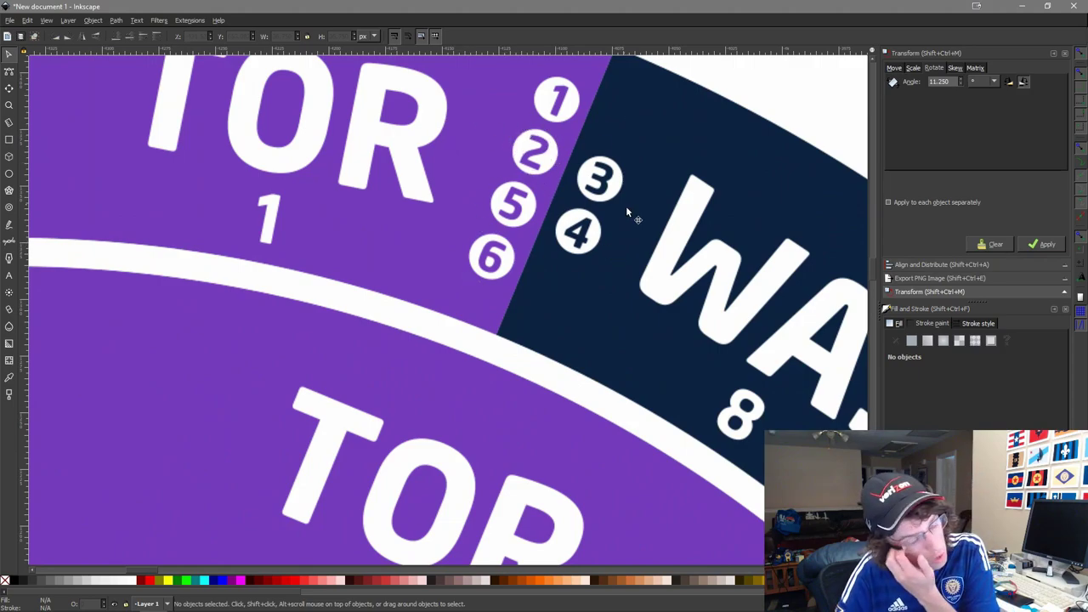
# Delete the spare SAC, SLC and blue practice tiles with their green guide shapes between the USL reference chart and the new chart.
pyautogui.scroll(-6, 602, 247)
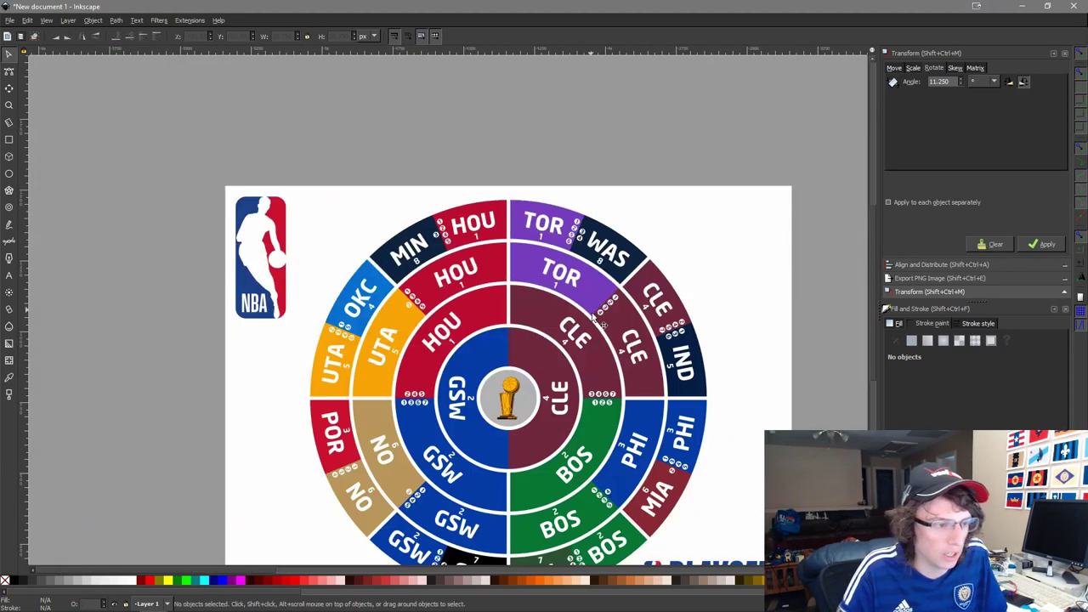
pyautogui.moveTo(597, 324); pyautogui.dragTo(547, 201)
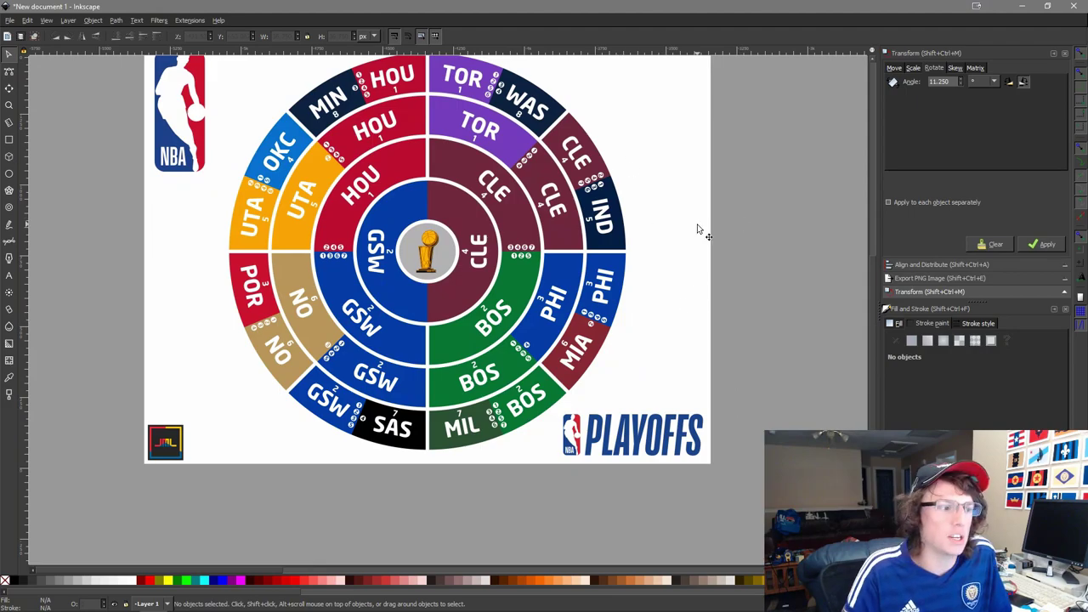
pyautogui.hscroll(2, 595, 332)
pyautogui.scroll(-2, 549, 340)
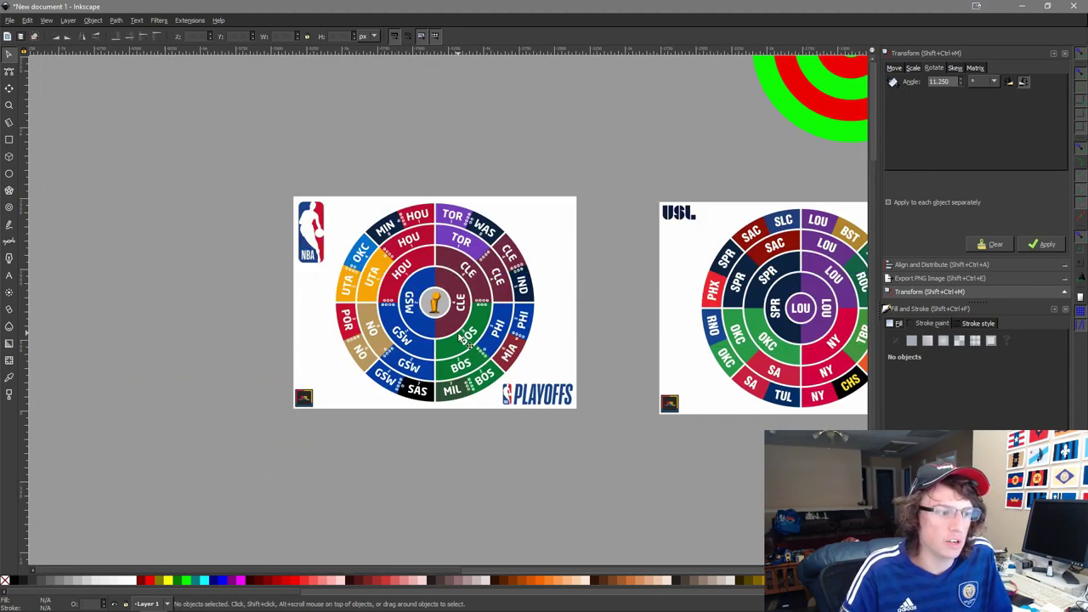
pyautogui.hscroll(3, 569, 360)
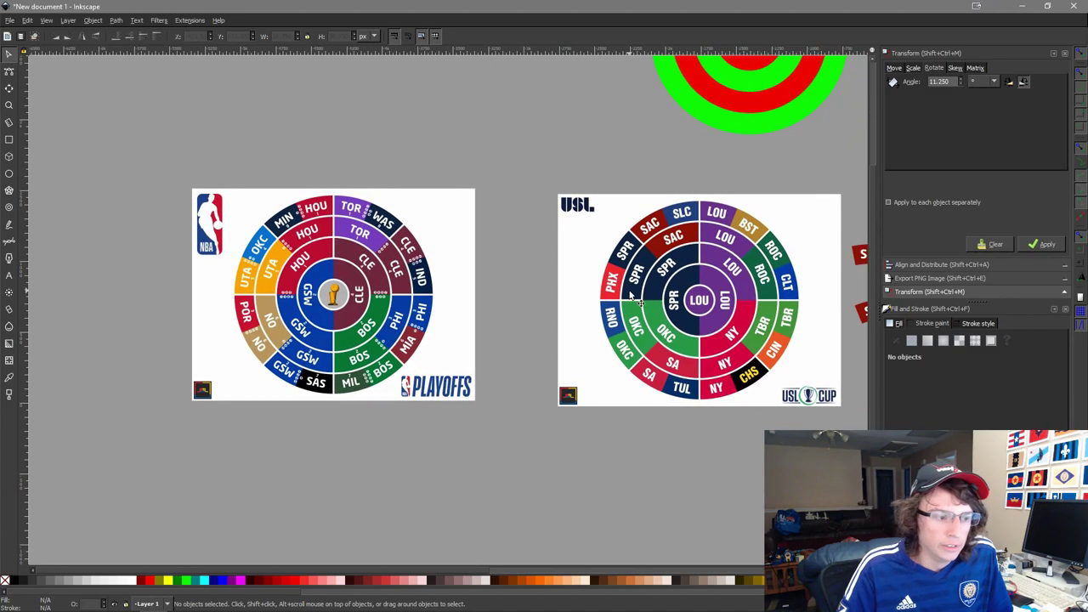
pyautogui.hscroll(5, 486, 255)
pyautogui.hscroll(5, 521, 185)
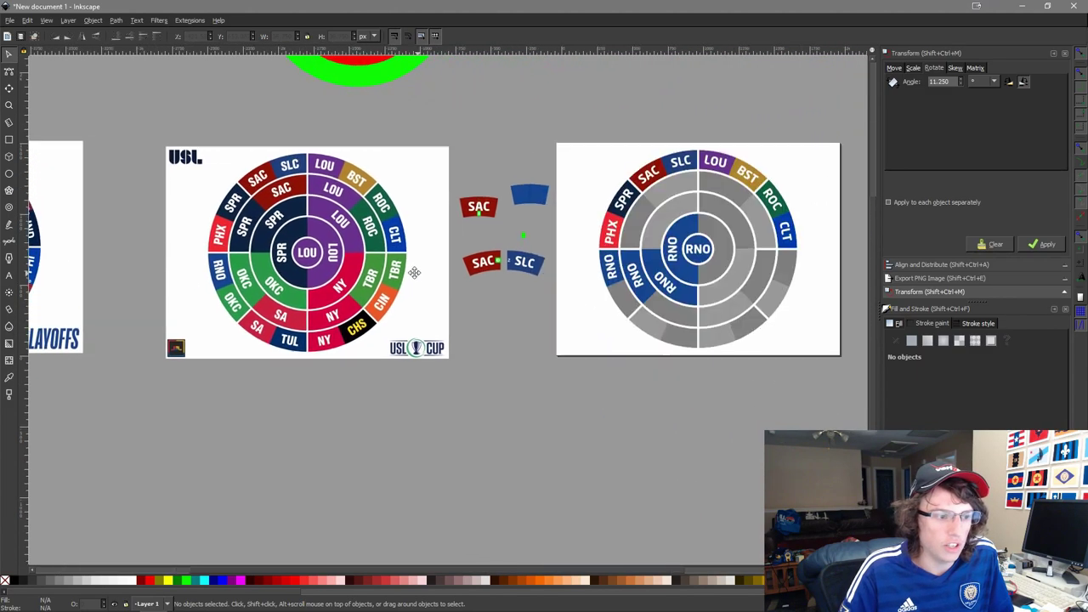
pyautogui.scroll(-2, 357, 255)
pyautogui.click(376, 258)
pyautogui.click(522, 359)
pyautogui.scroll(3, 499, 340)
pyautogui.moveTo(432, 261); pyautogui.dragTo(443, 402)
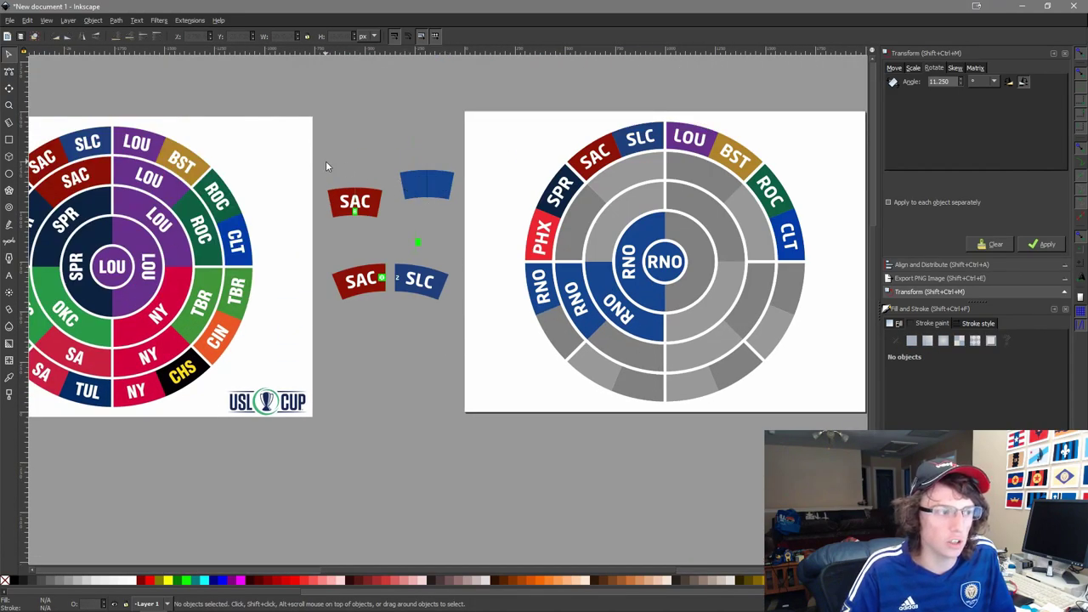
pyautogui.moveTo(326, 163); pyautogui.dragTo(457, 433)
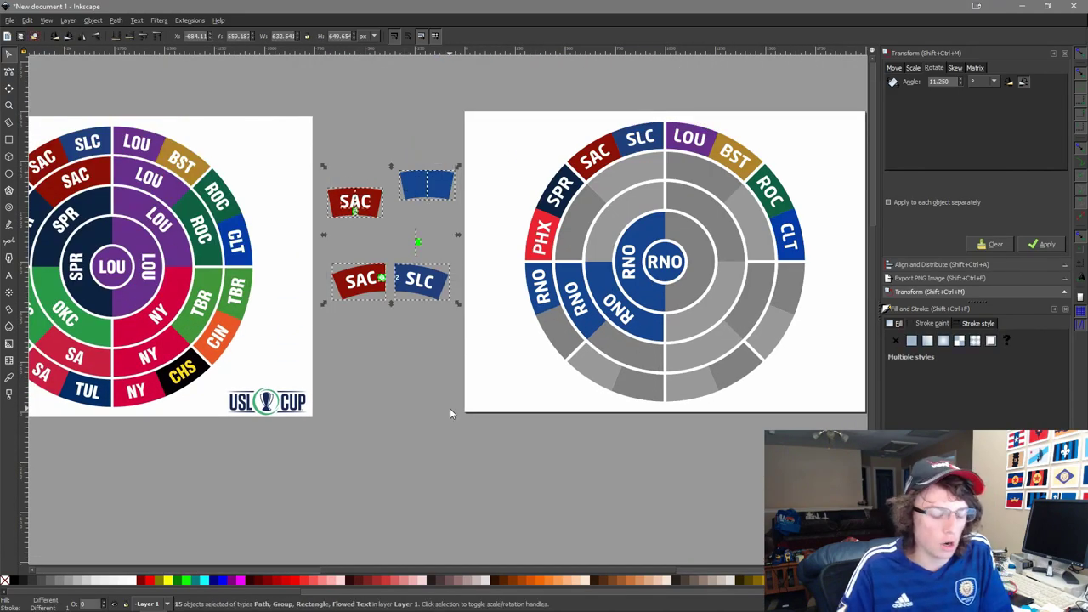
pyautogui.press('Delete')
# Import USL Cup.svg from the Source folder of the 2017 USL project.
pyautogui.moveTo(520, 449); pyautogui.dragTo(613, 465)
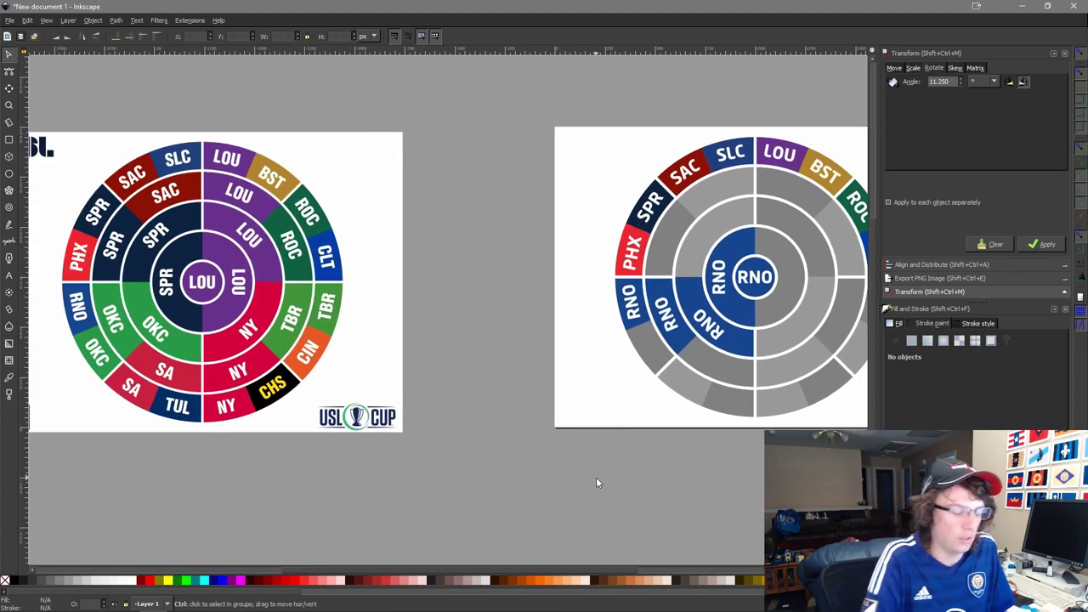
pyautogui.hotkey('ctrl', 'i')
pyautogui.click(33, 102)
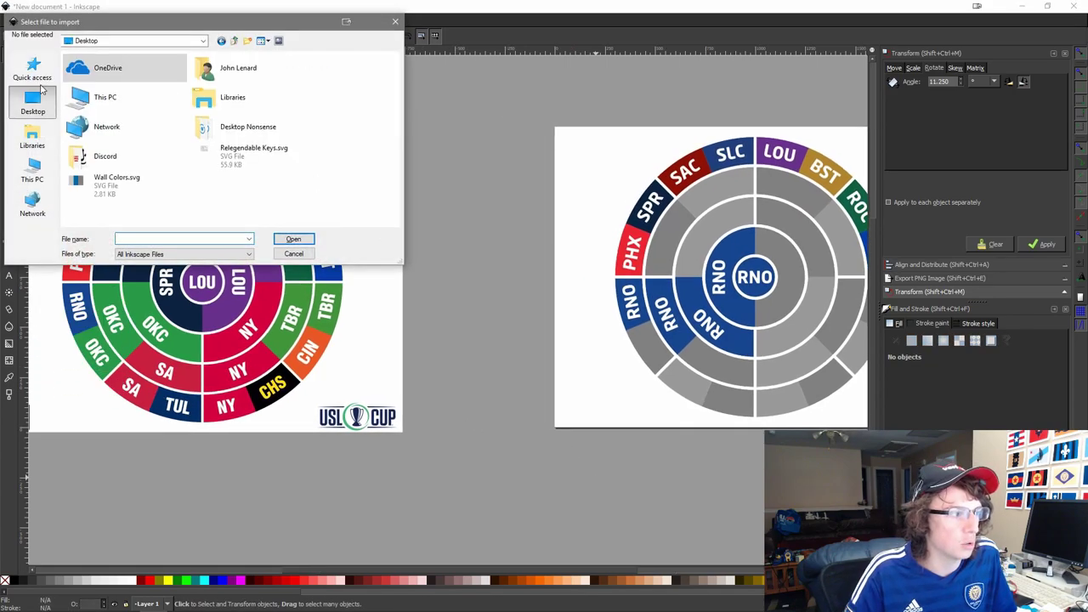
pyautogui.click(38, 76)
pyautogui.doubleClick(142, 76)
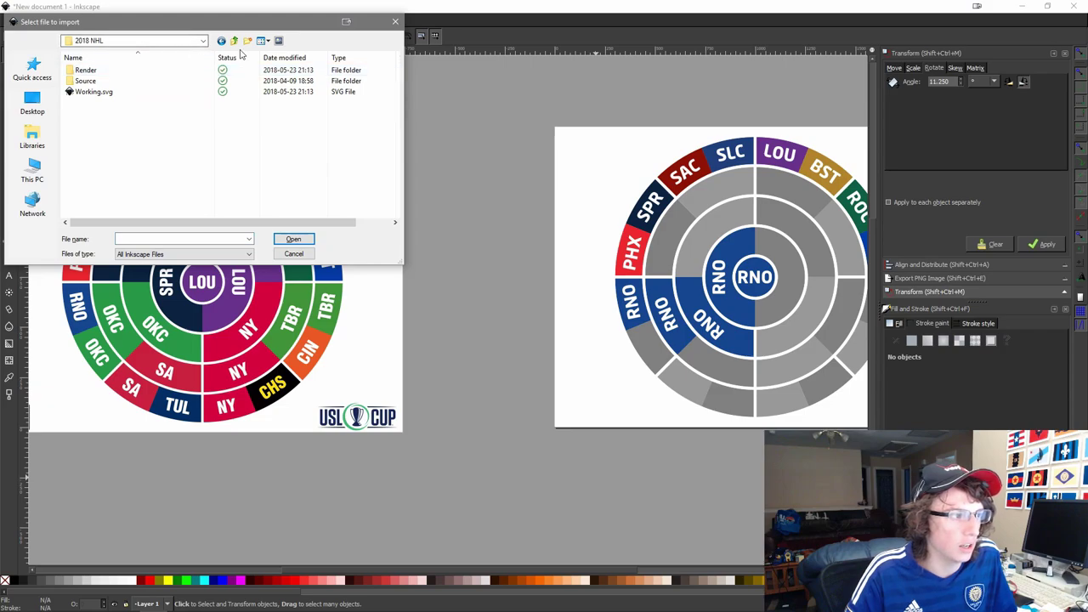
pyautogui.click(234, 41)
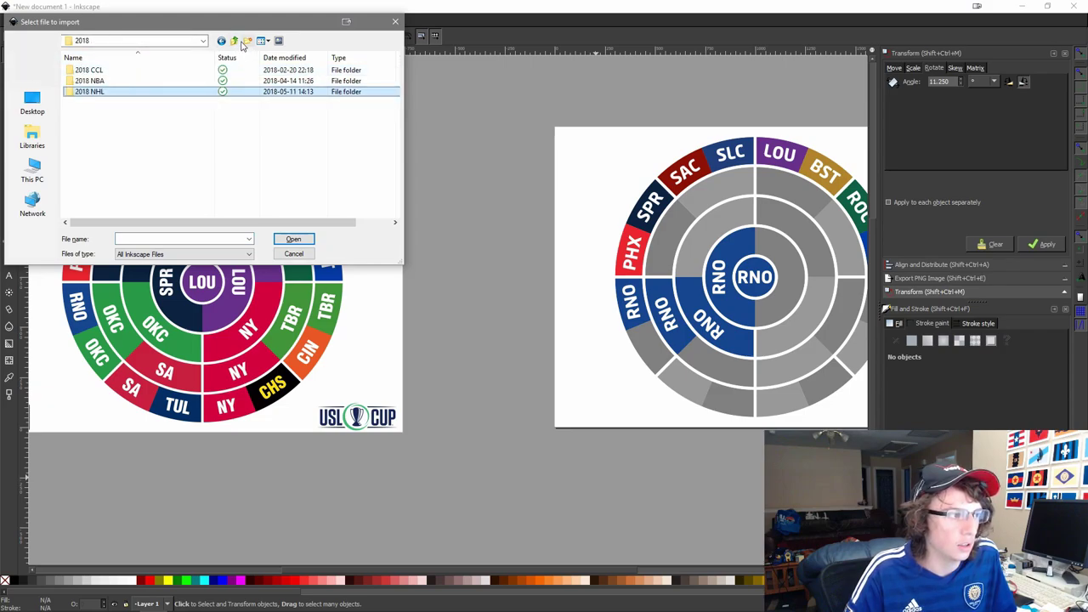
pyautogui.click(234, 42)
pyautogui.doubleClick(94, 81)
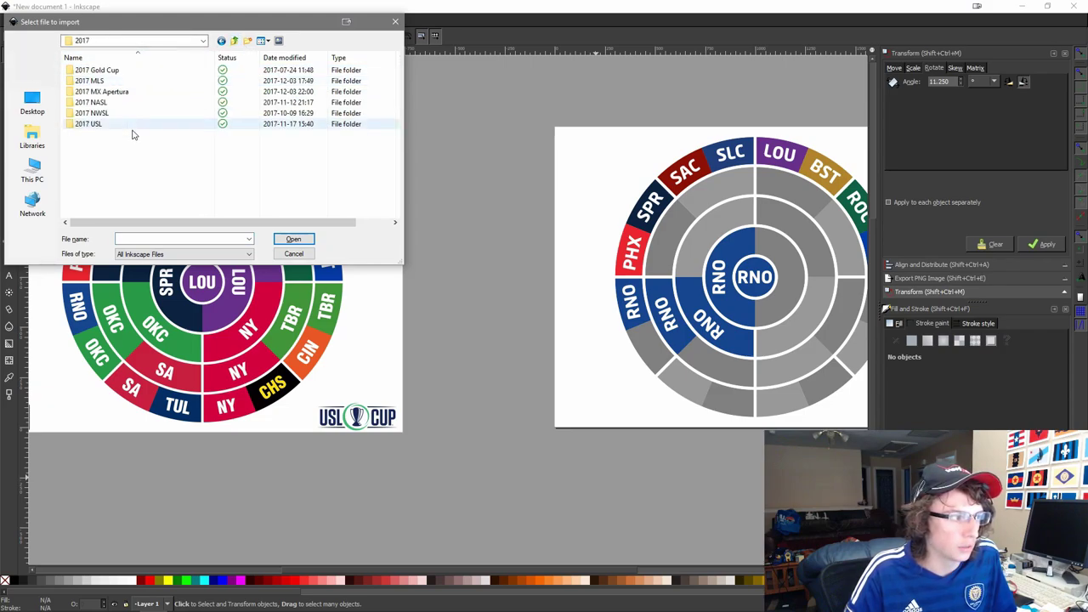
pyautogui.doubleClick(119, 123)
pyautogui.scroll(-1, 109, 103)
pyautogui.scroll(1, 109, 104)
pyautogui.doubleClick(108, 100)
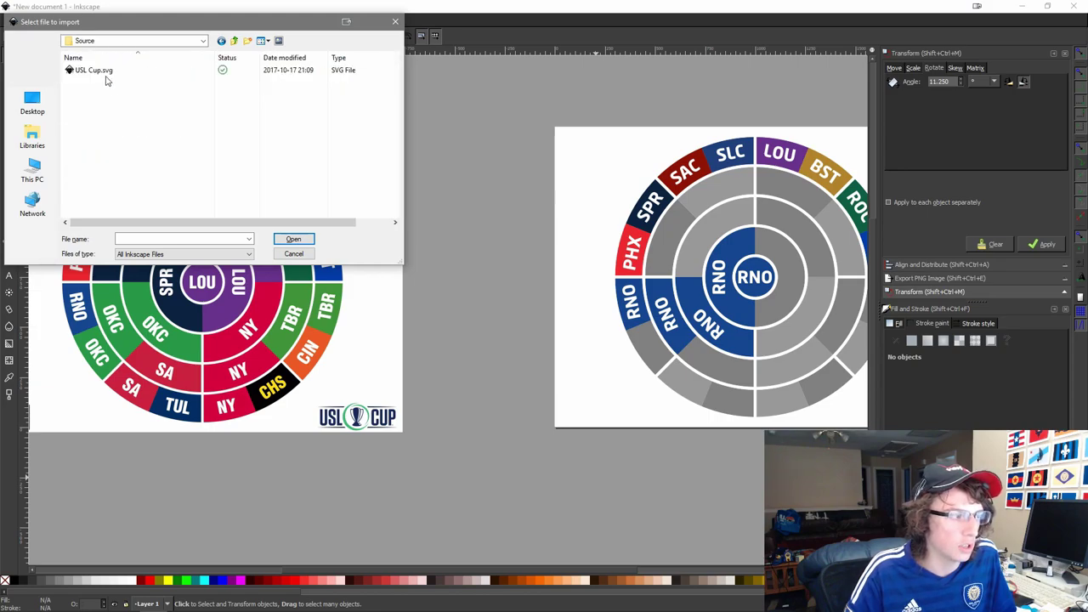
pyautogui.doubleClick(94, 70)
# Move the imported USL Cup logo below the new chart and set its height to 150 px with proportions locked.
pyautogui.scroll(-2, 285, 234)
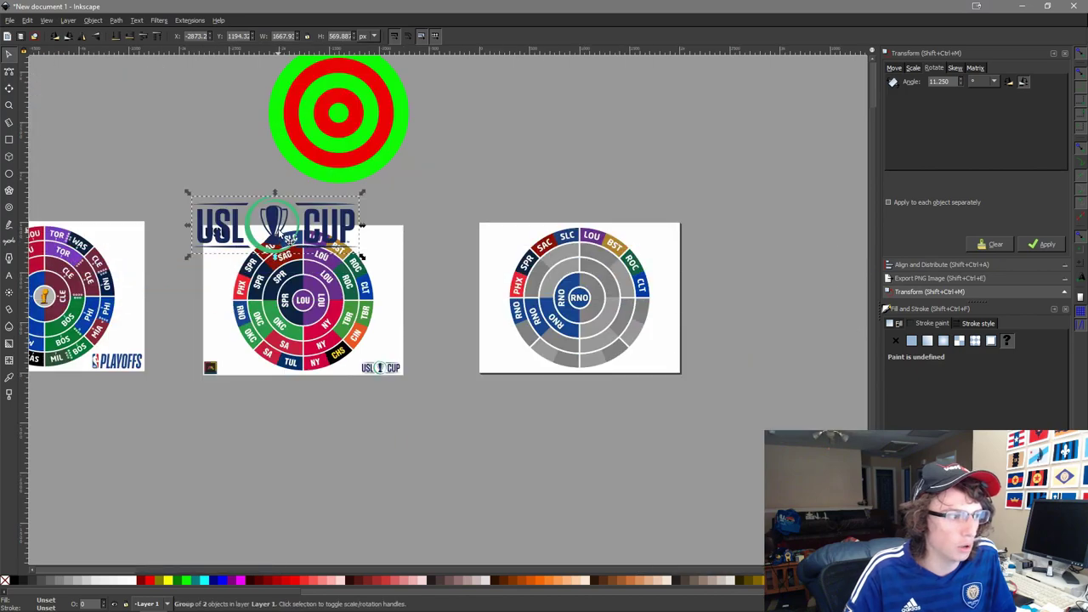
pyautogui.moveTo(285, 234); pyautogui.dragTo(642, 438)
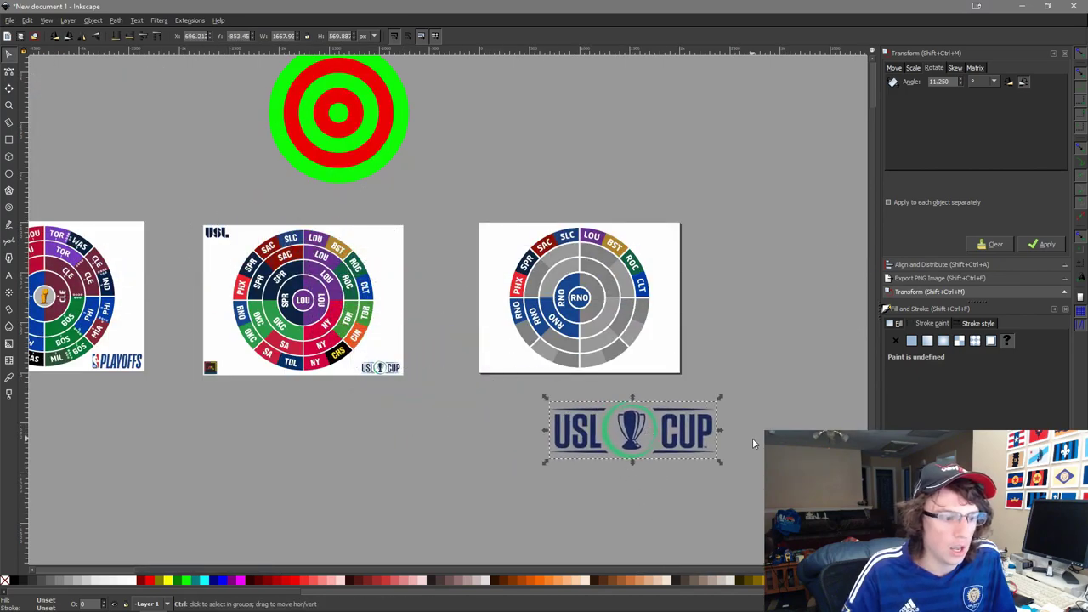
pyautogui.scroll(1, 748, 429)
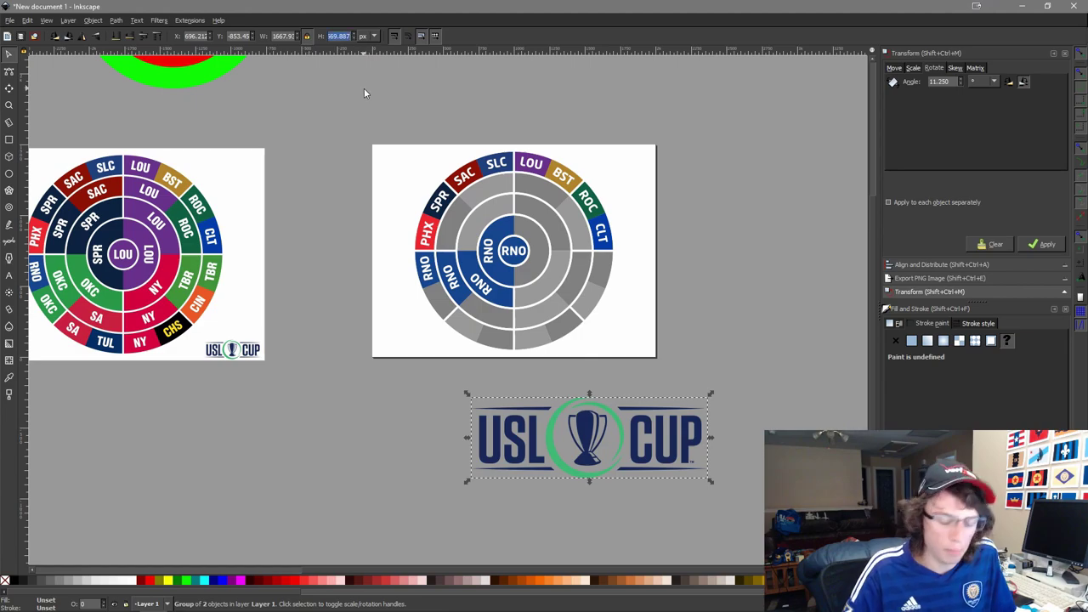
pyautogui.write('150')
pyautogui.press('Return')
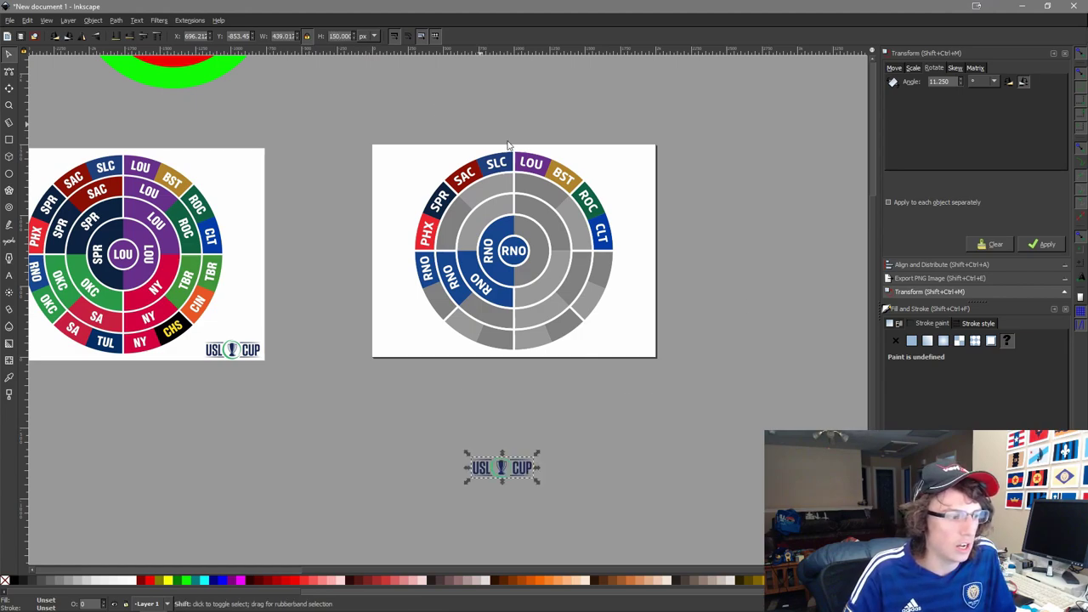
# Align the USL Cup logo to the lower-right corner of the new chart's white background.
pyautogui.keyDown('shift'); pyautogui.click(630, 339); pyautogui.keyUp('shift')
pyautogui.press('ctrl+alt+KP_6')
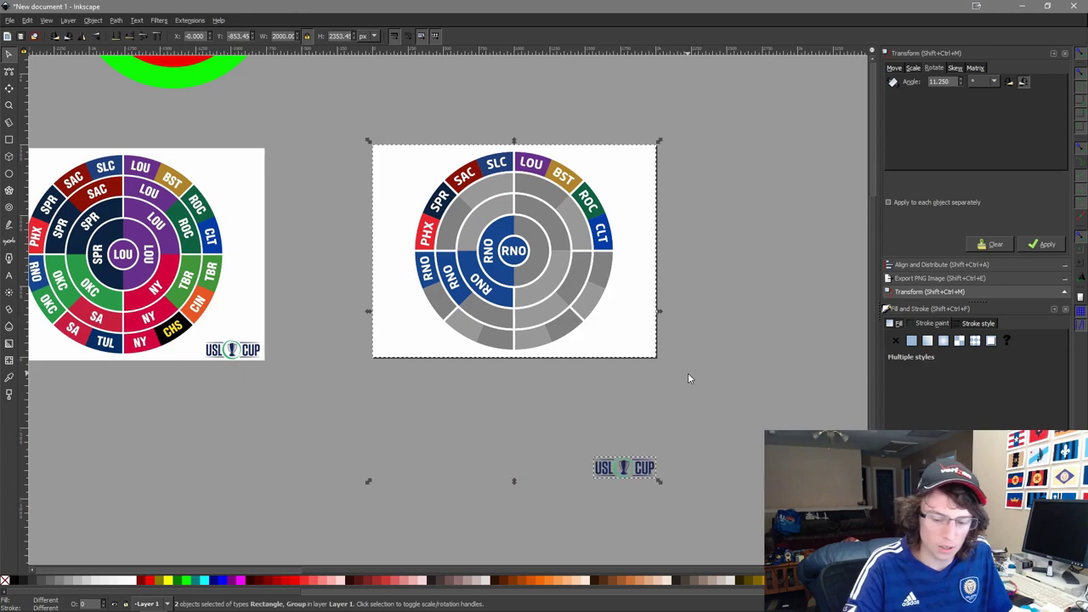
pyautogui.press('ctrl+alt+KP_2')
pyautogui.scroll(3, 689, 374)
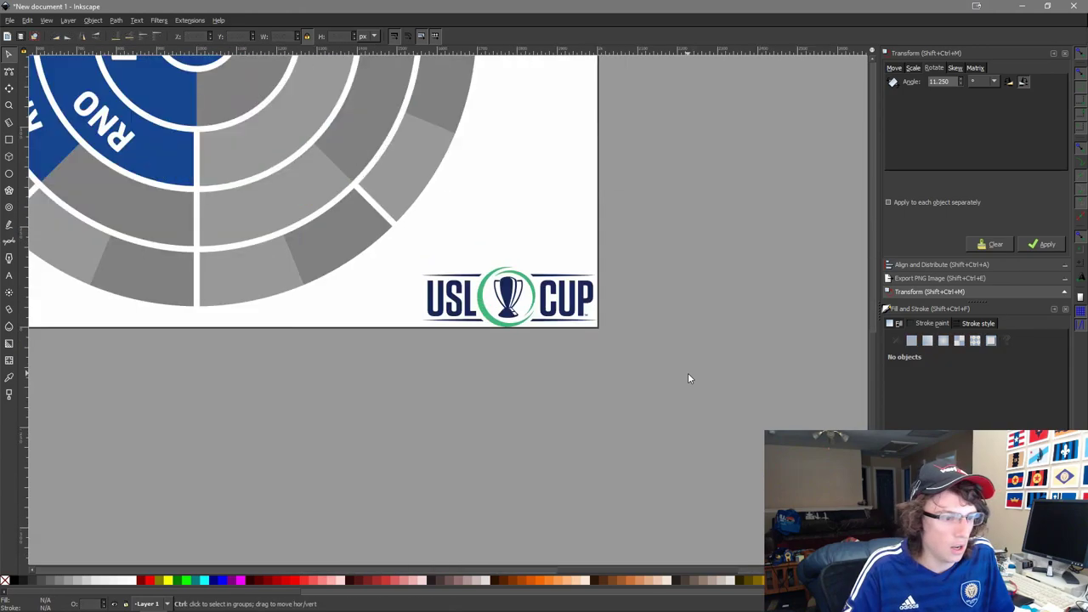
# Set the USL Cup logo's height to 125 px with proportions locked.
pyautogui.keyDown('shift'); pyautogui.click(493, 303); pyautogui.keyUp('shift')
pyautogui.click(574, 319)
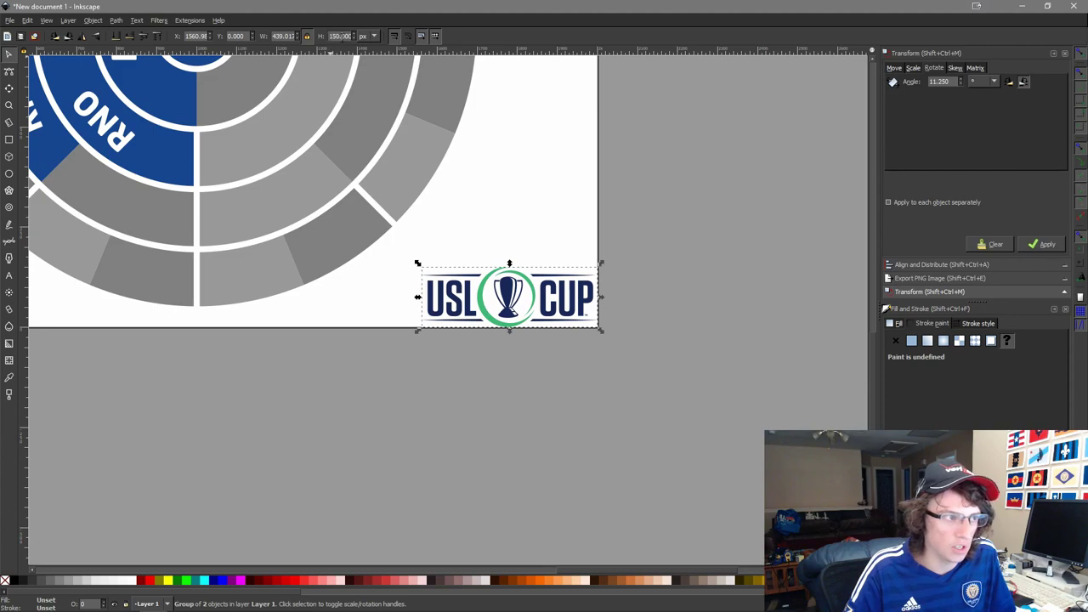
pyautogui.doubleClick(341, 37)
pyautogui.write('125')
pyautogui.press('Return')
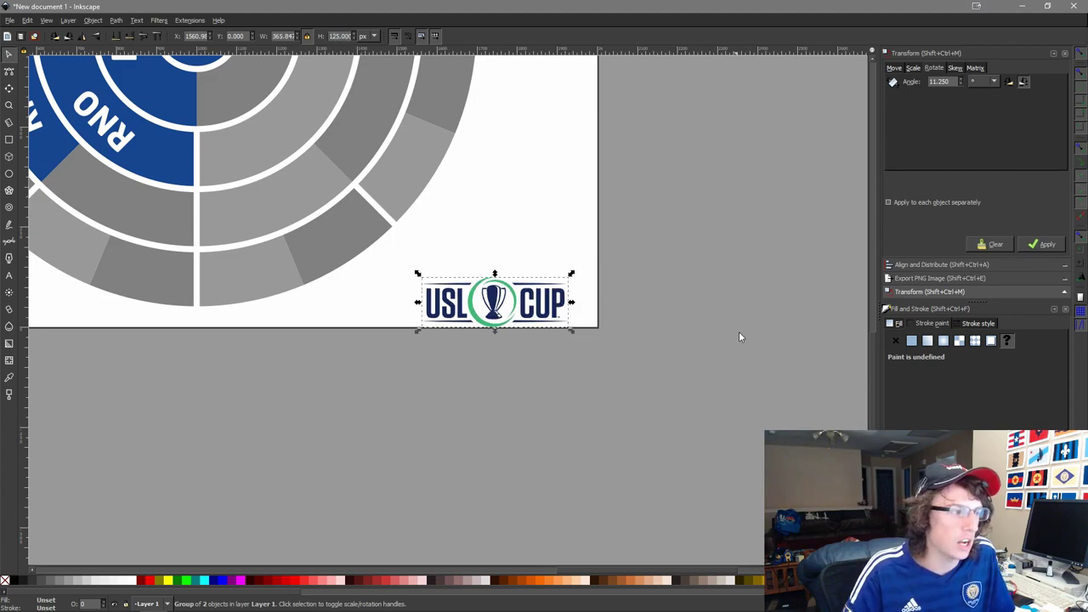
# Duplicate the chart's white background rectangle, move the copy below the chart, and set its height to 150 px without scaling its width.
pyautogui.click(743, 349)
pyautogui.click(558, 197)
pyautogui.hotkey('ctrl', 'd')
pyautogui.moveTo(559, 197); pyautogui.dragTo(545, 485)
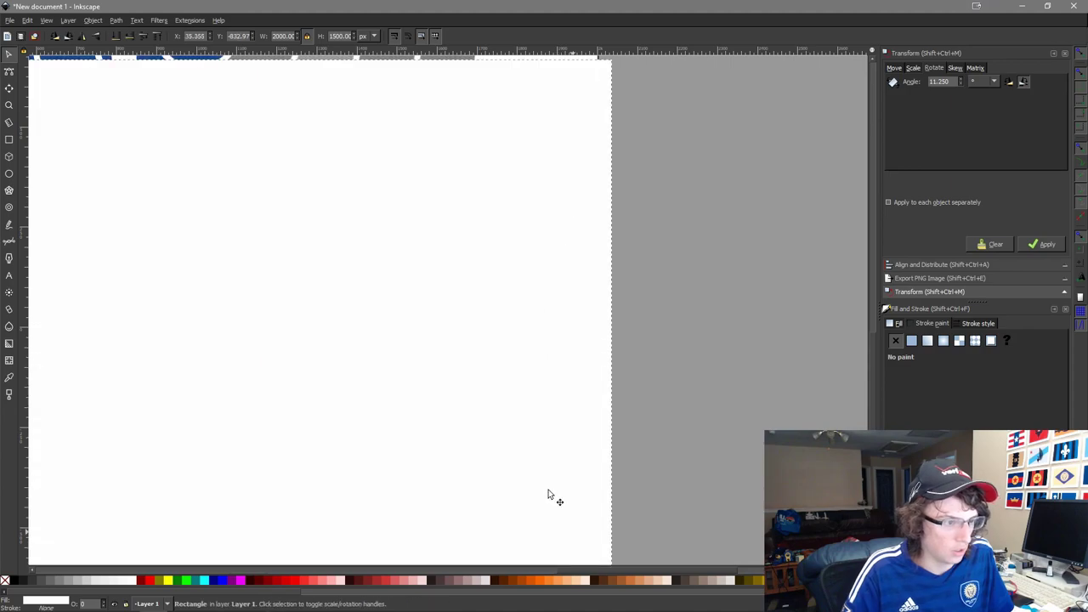
pyautogui.scroll(-4, 540, 477)
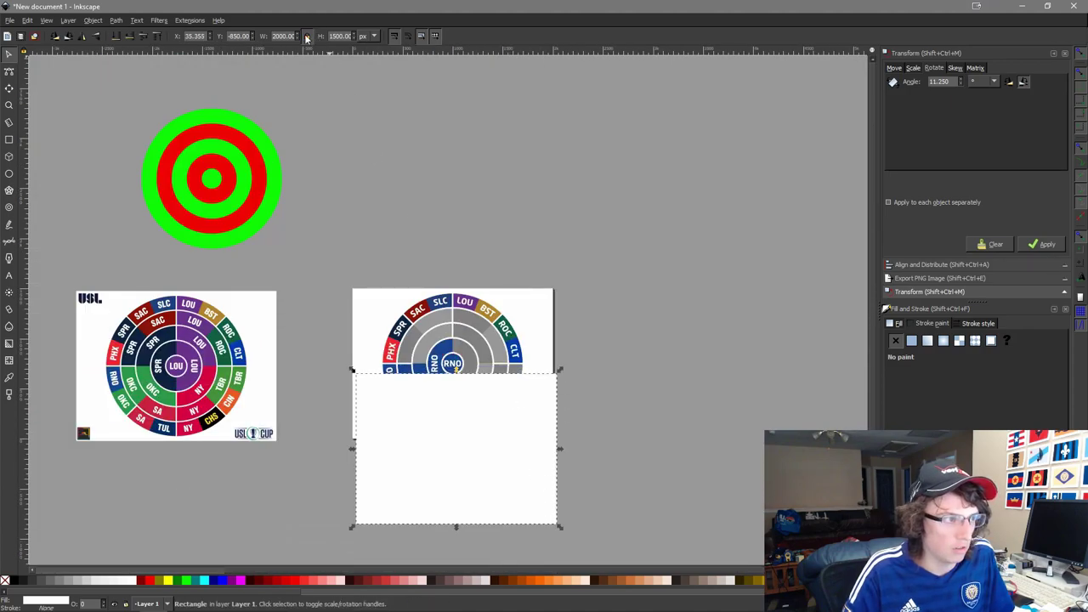
pyautogui.write('150')
pyautogui.press('Return')
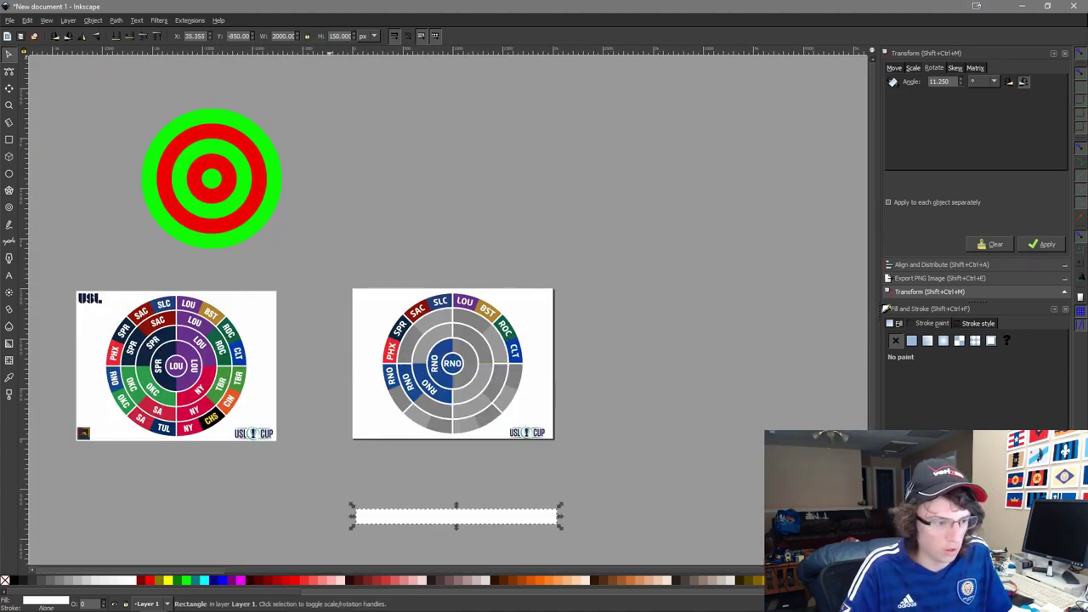
# Duplicate the USL Cup logo, place the copy beside the chart, and scale it proportionally to a height of 150 px.
pyautogui.moveTo(561, 468); pyautogui.dragTo(459, 399)
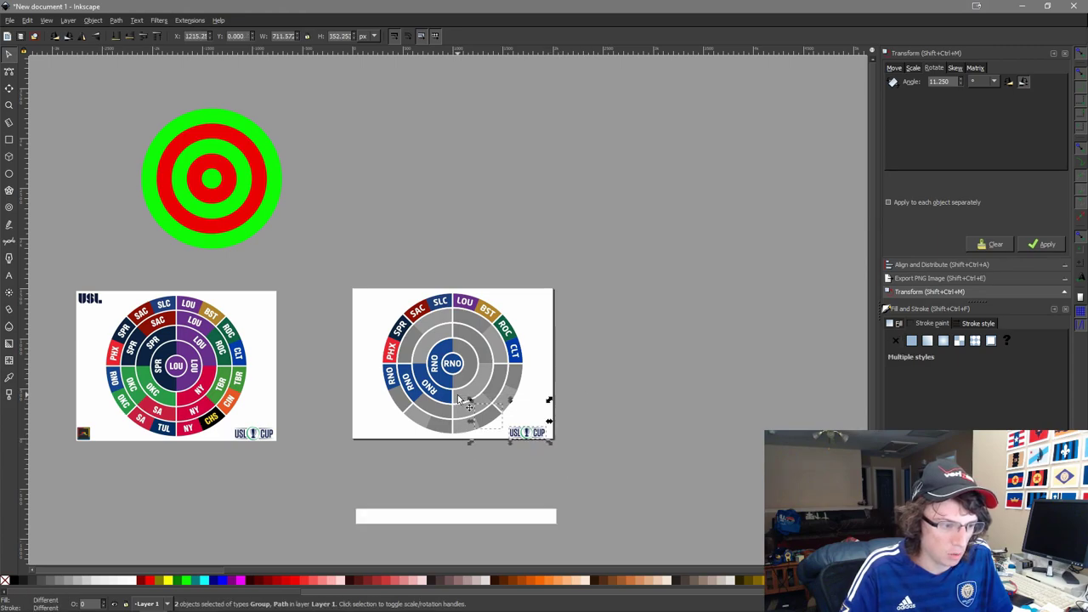
pyautogui.click(506, 280)
pyautogui.moveTo(603, 471); pyautogui.dragTo(512, 420)
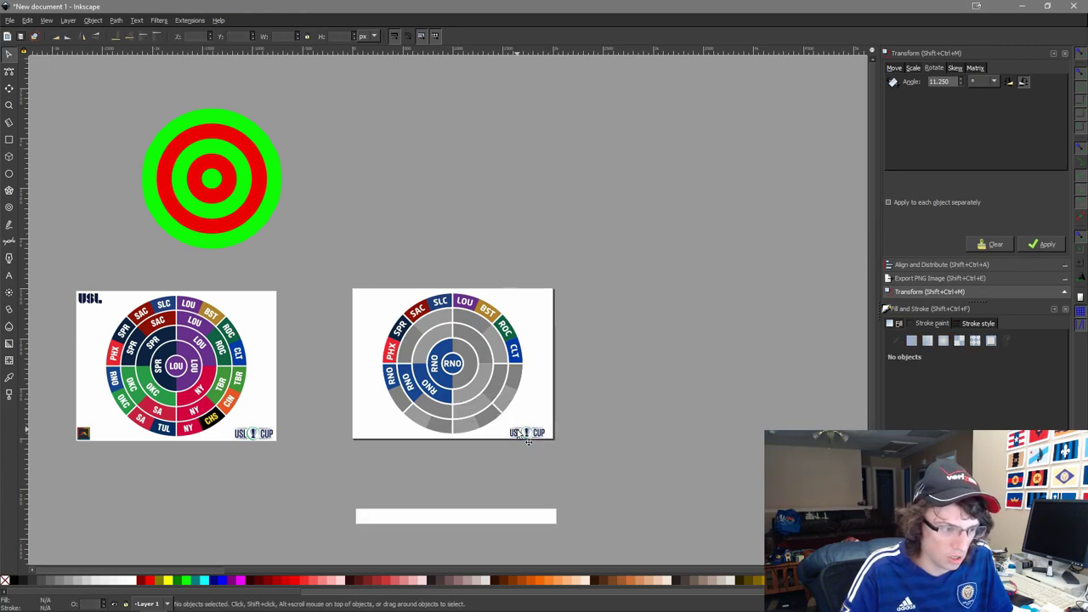
pyautogui.click(522, 433)
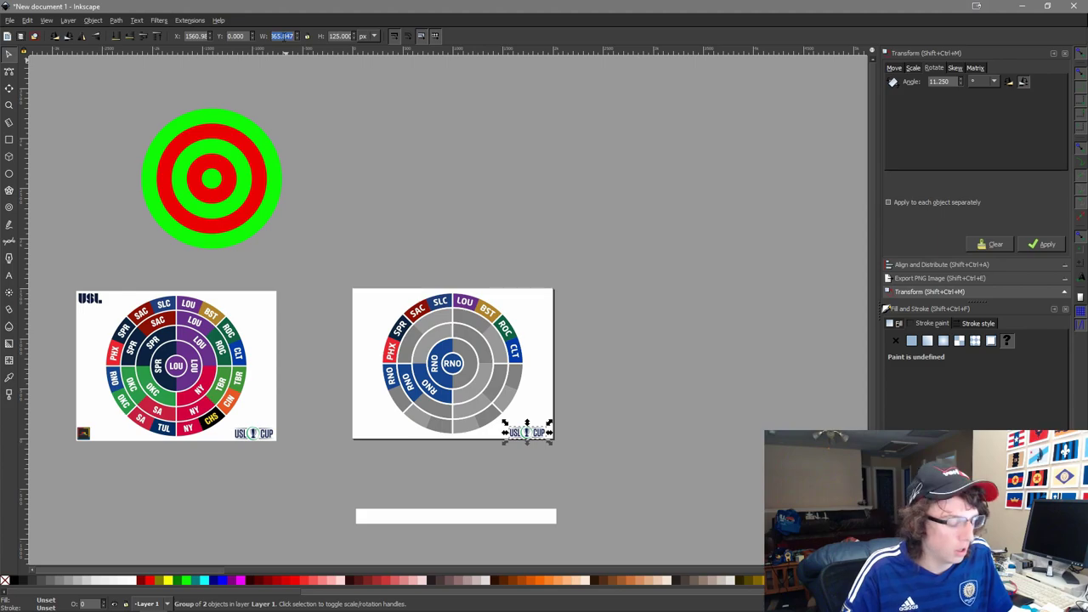
pyautogui.click(463, 523)
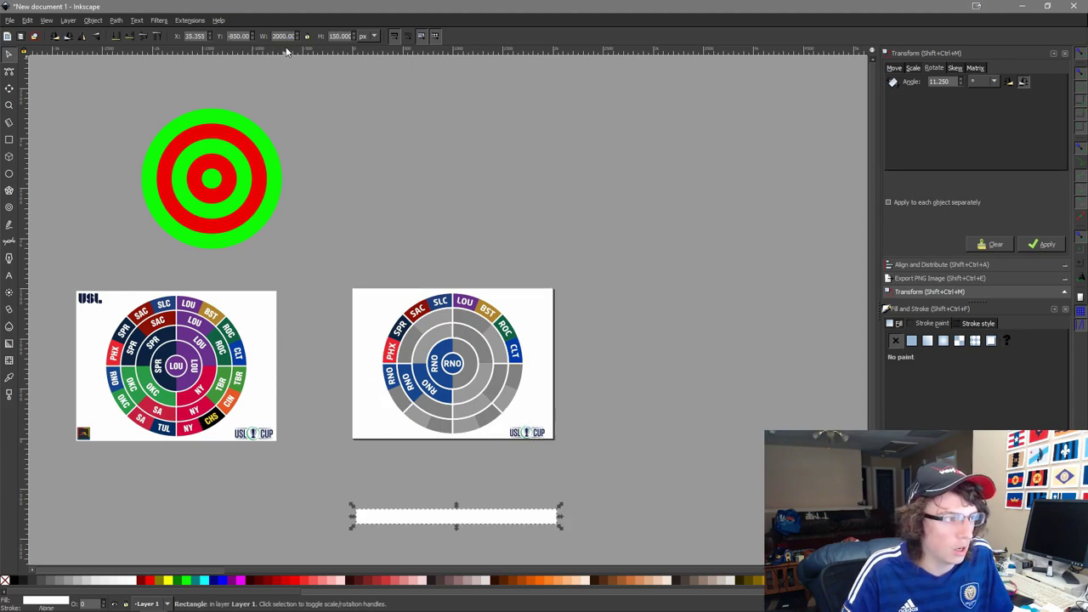
pyautogui.moveTo(590, 471); pyautogui.dragTo(613, 422)
pyautogui.hotkey('ctrl', 'd')
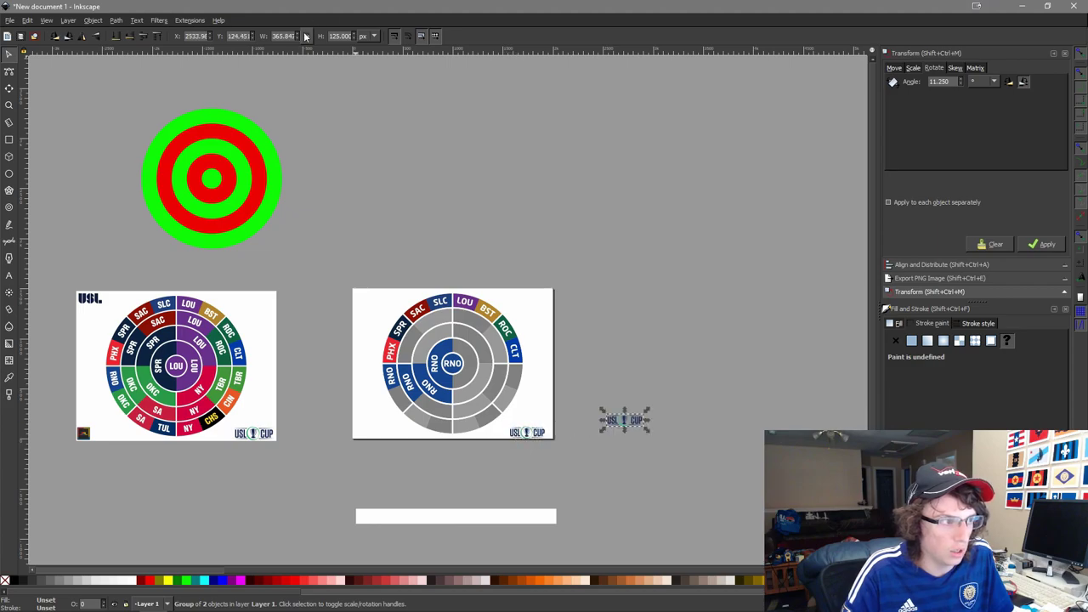
pyautogui.write('150')
pyautogui.press('Return')
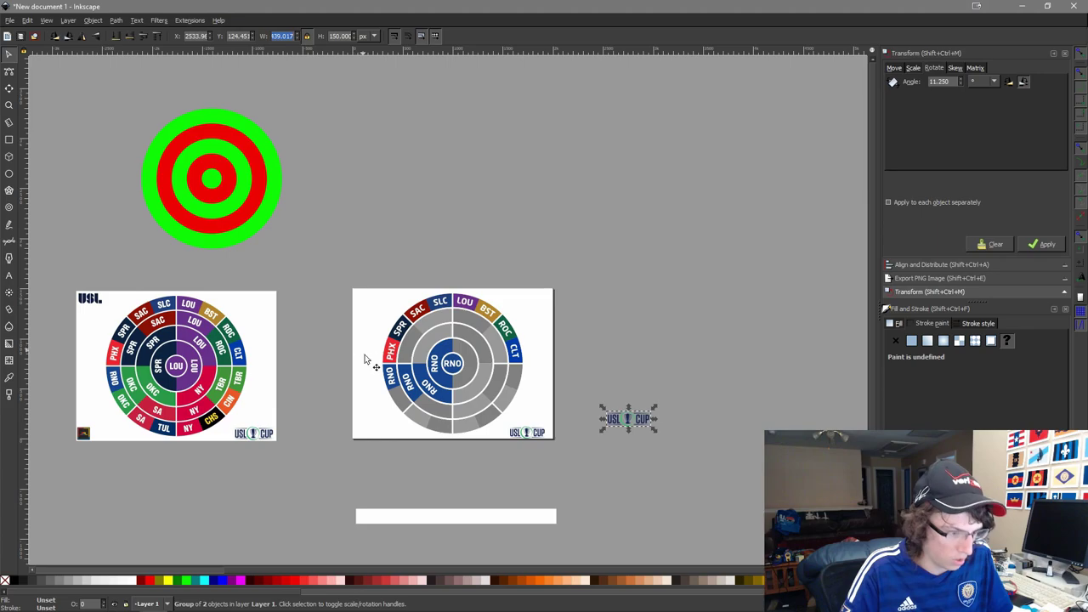
# Set the width of the white rectangle below the chart to 439.017 px.
pyautogui.click(446, 514)
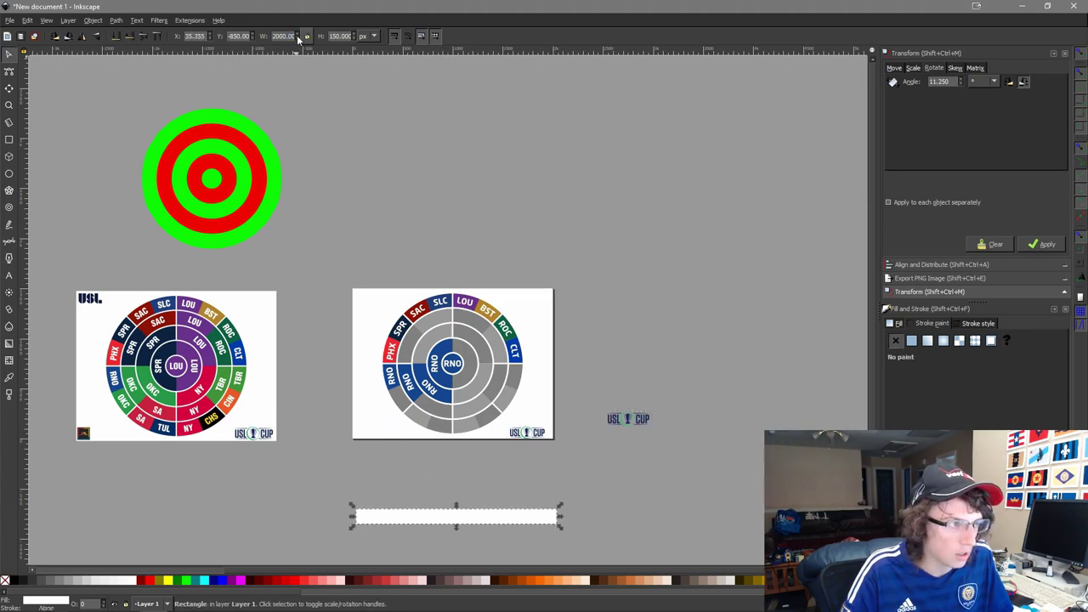
pyautogui.write('439.017')
pyautogui.press('Return')
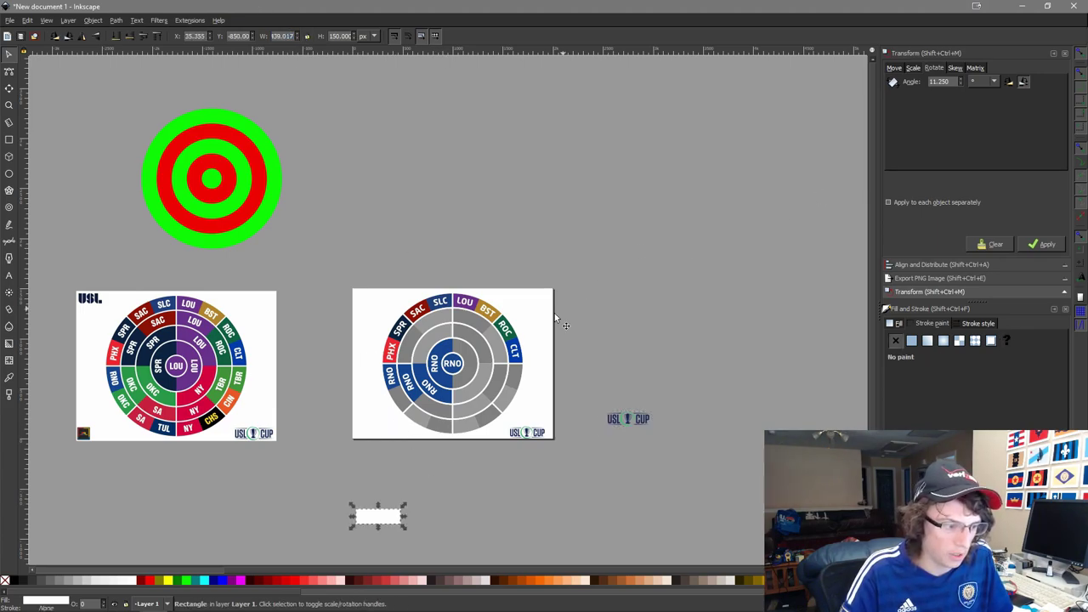
# Centre the 125 px high USL Cup logo on the small white rectangle, send the rectangle behind it, and select both.
pyautogui.keyDown('shift'); pyautogui.click(529, 432); pyautogui.keyUp('shift')
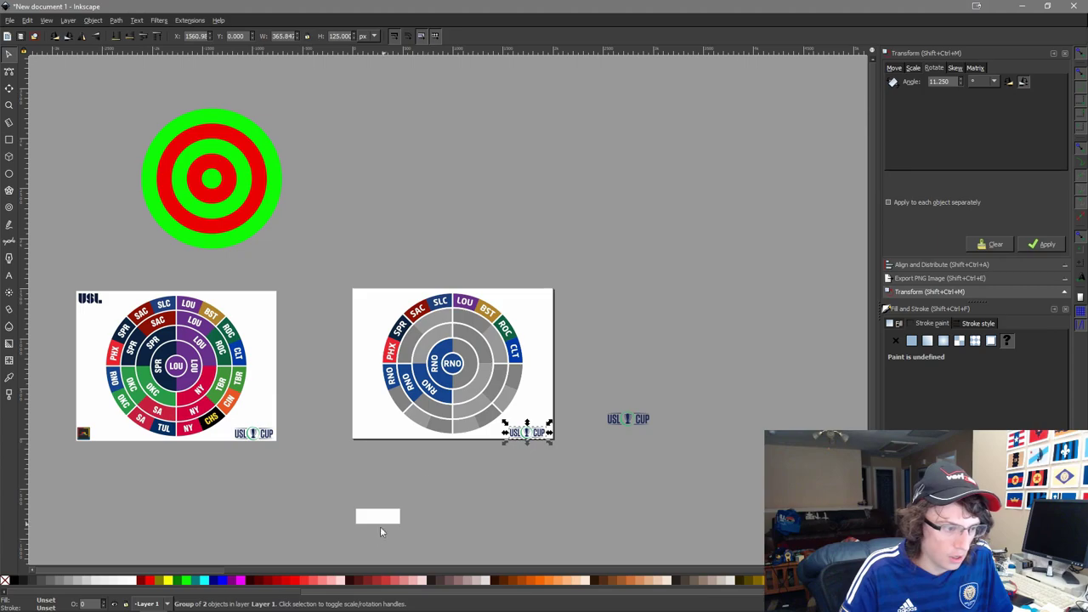
pyautogui.click(456, 520)
pyautogui.moveTo(437, 543); pyautogui.dragTo(279, 473)
pyautogui.scroll(7, 396, 527)
pyautogui.click(472, 461)
pyautogui.click(432, 452)
pyautogui.press('End')
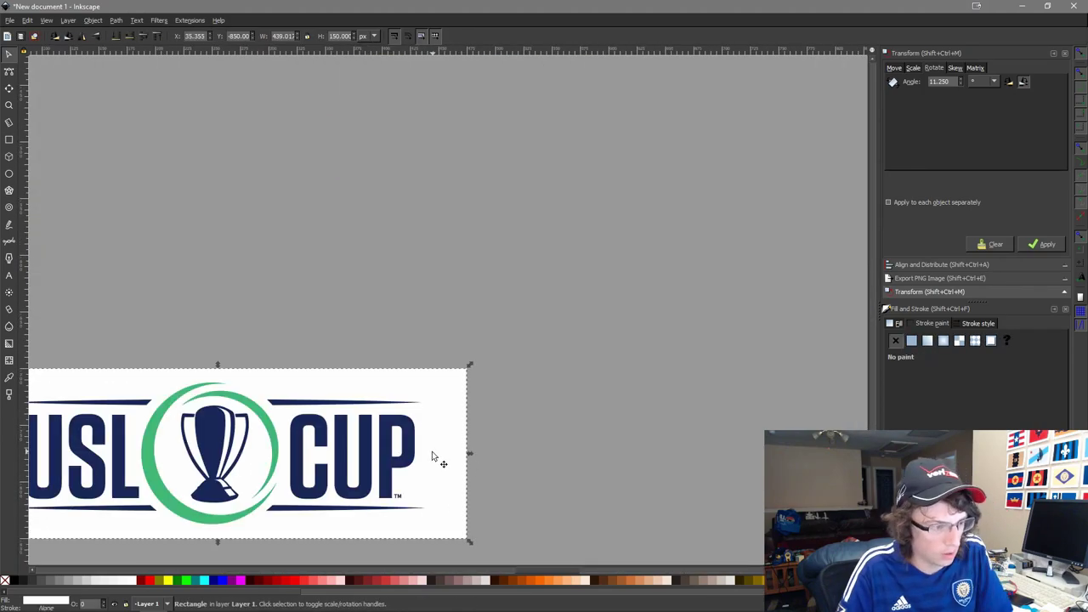
pyautogui.scroll(-3, 399, 454)
pyautogui.moveTo(433, 435); pyautogui.dragTo(594, 385)
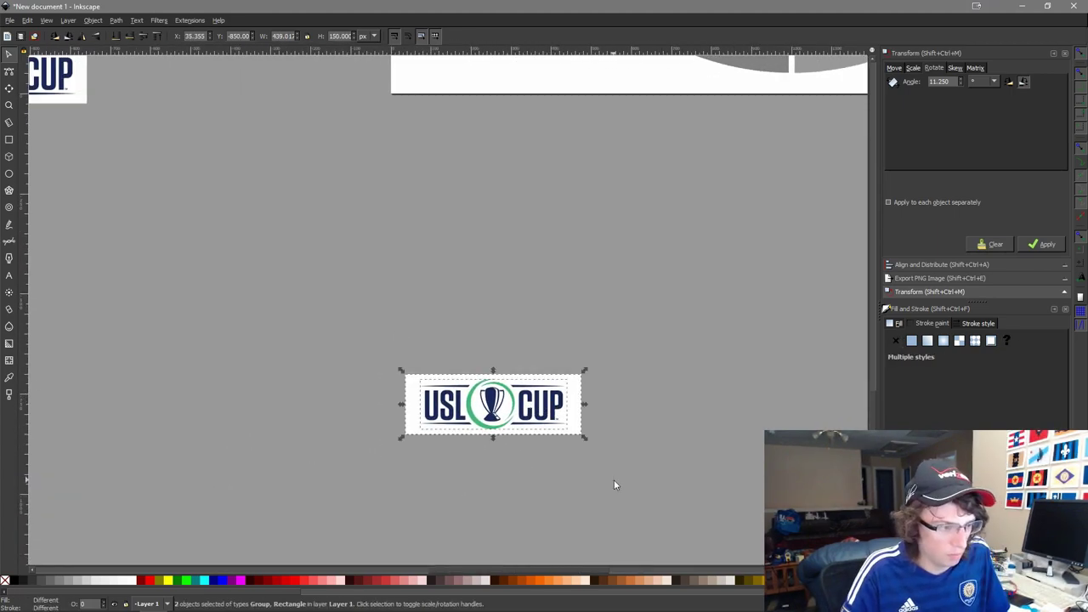
# Align the USL Cup logo and its white rectangle with the right and bottom edges of the grey chart's background.
pyautogui.scroll(-3, 614, 479)
pyautogui.keyDown('shift'); pyautogui.click(737, 321); pyautogui.keyUp('shift')
pyautogui.press('ctrl+alt+KP_6')
pyautogui.press('ctrl+alt+KP_2')
pyautogui.click(747, 460)
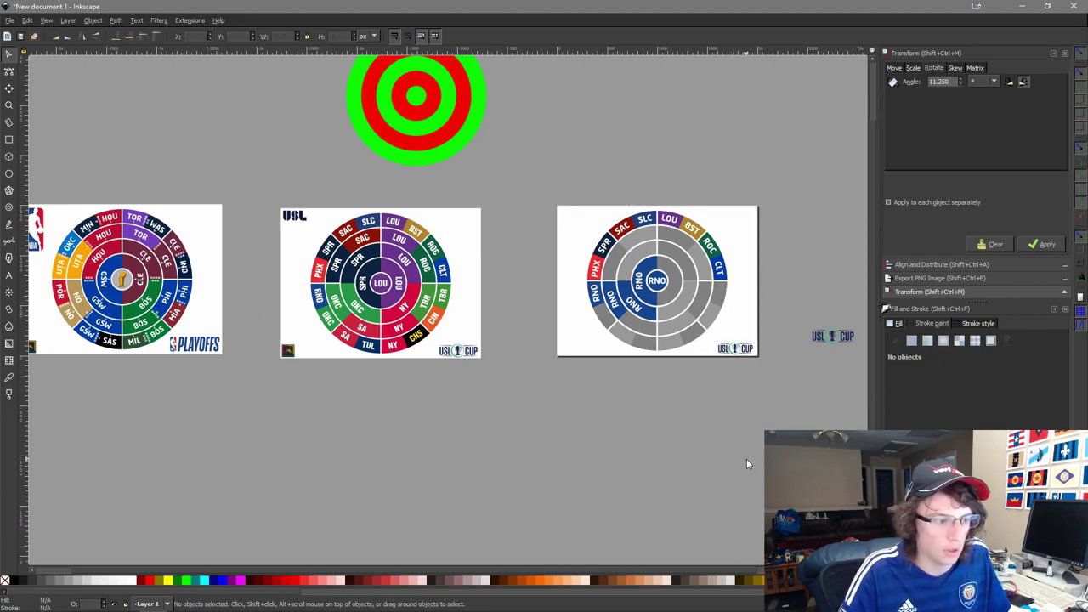
# Delete the spare USL Cup logo beside the grey chart and the logo placed in the chart's lower-right corner.
pyautogui.moveTo(830, 325); pyautogui.dragTo(668, 288)
pyautogui.moveTo(815, 392); pyautogui.dragTo(614, 216)
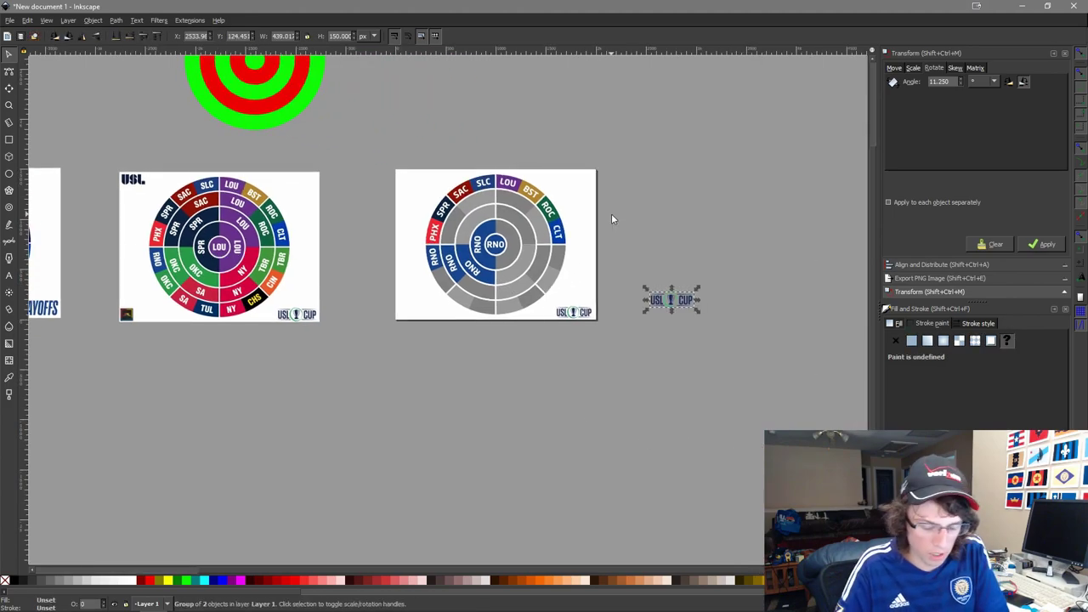
pyautogui.press('Delete')
pyautogui.moveTo(636, 344); pyautogui.dragTo(833, 417)
pyautogui.press('Delete')
# Examine how the logos sit in the corners of the finished USL chart, including the square logo in its lower-left corner.
pyautogui.scroll(3, 435, 276)
pyautogui.scroll(-2, 158, 122)
pyautogui.moveTo(157, 122); pyautogui.dragTo(609, 184)
pyautogui.moveTo(593, 411); pyautogui.dragTo(208, 197)
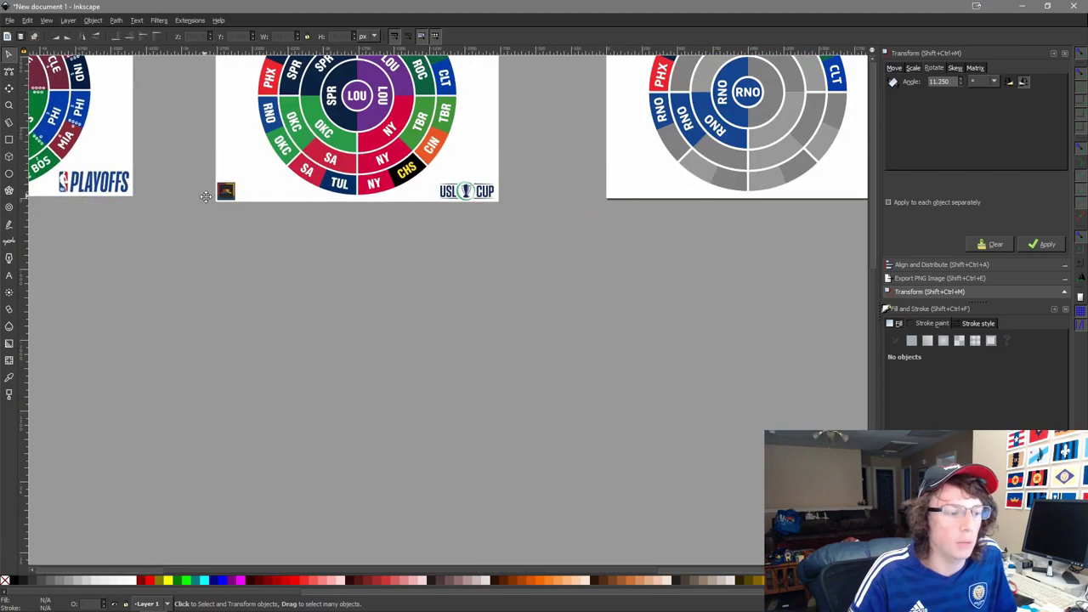
pyautogui.moveTo(587, 225); pyautogui.dragTo(419, 316)
pyautogui.moveTo(43, 294); pyautogui.dragTo(669, 288)
pyautogui.scroll(3, 364, 297)
pyautogui.scroll(4, 447, 246)
pyautogui.scroll(3, 542, 158)
pyautogui.scroll(-3, 506, 153)
pyautogui.scroll(-4, 504, 164)
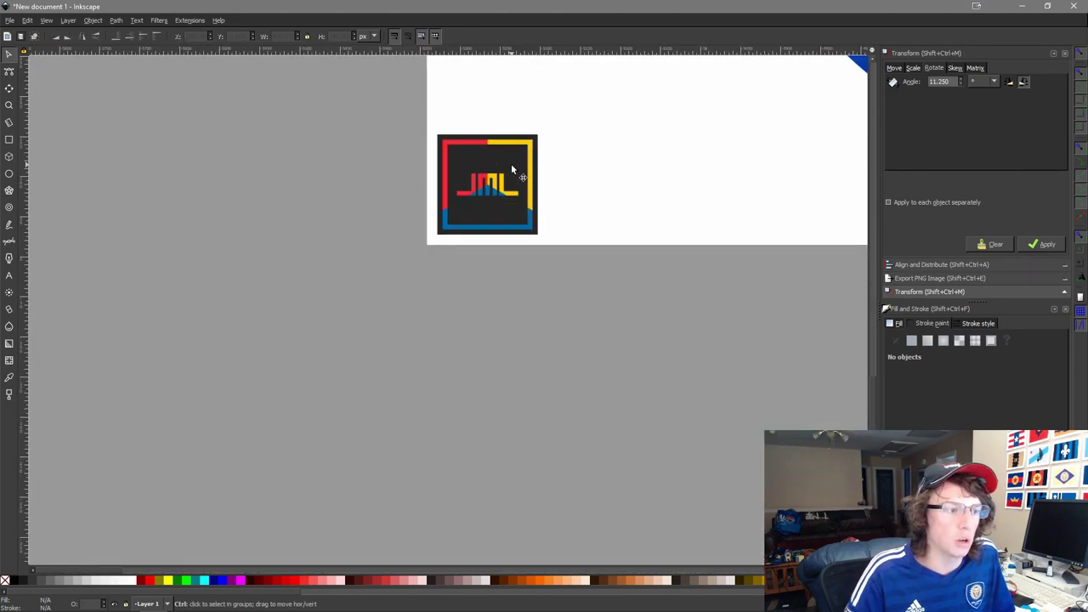
pyautogui.moveTo(842, 103); pyautogui.dragTo(512, 328)
pyautogui.scroll(-3, 548, 324)
pyautogui.moveTo(579, 302); pyautogui.dragTo(460, 325)
pyautogui.keyDown('ctrl'); pyautogui.scroll(-1, 460, 324); pyautogui.keyUp('ctrl')
pyautogui.hscroll(4, 417, 255)
pyautogui.keyDown('ctrl'); pyautogui.scroll(-2, 383, 187); pyautogui.keyUp('ctrl')
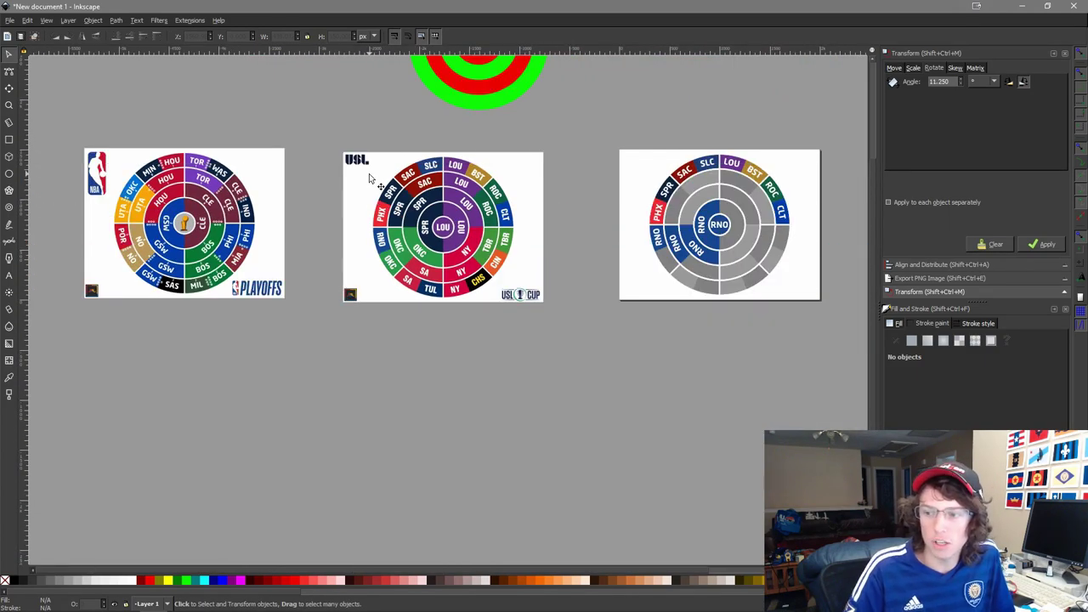
pyautogui.hscroll(4, 427, 191)
pyautogui.scroll(1, 428, 191)
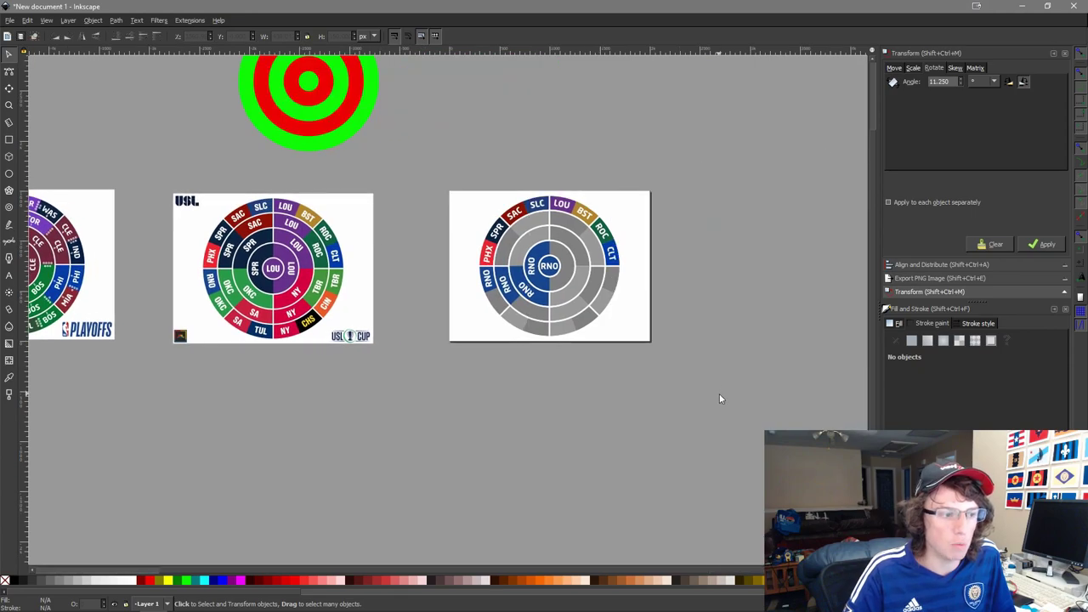
# Select the whole partly colored chart with its background and review the PNG export settings for the selection.
pyautogui.moveTo(720, 394); pyautogui.dragTo(394, 150)
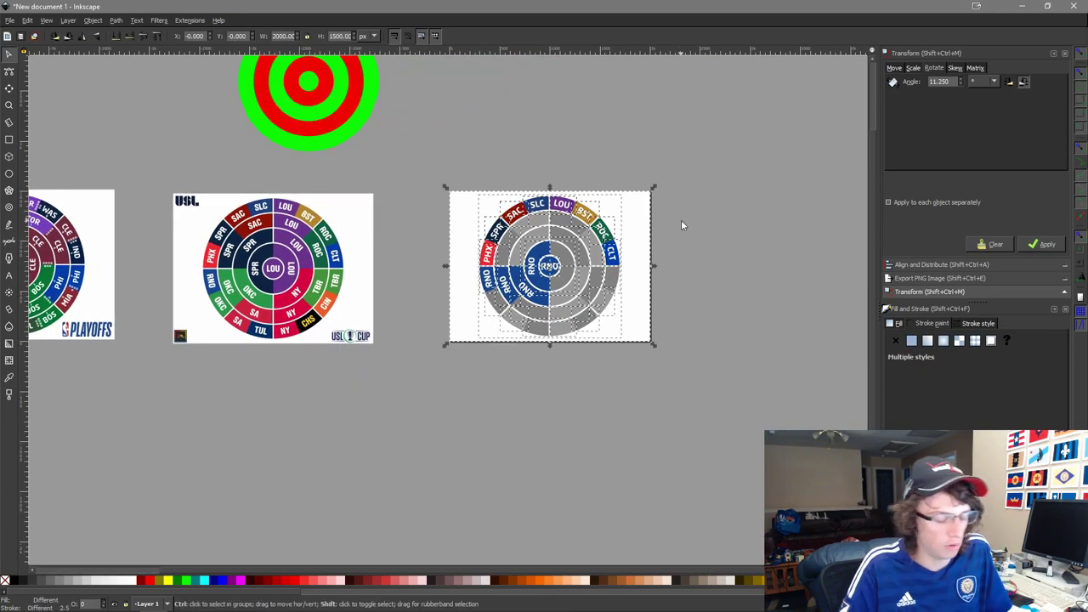
pyautogui.hotkey('shift', 'ctrl', 'e')
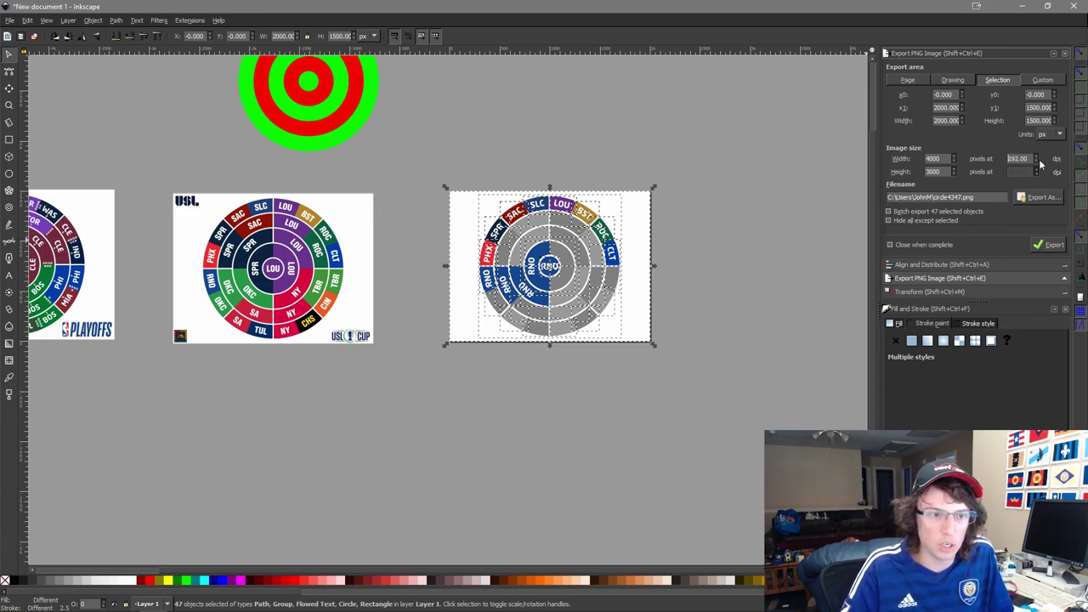
pyautogui.moveTo(680, 385); pyautogui.dragTo(357, 175)
pyautogui.scroll(4, 493, 243)
pyautogui.scroll(1, 610, 285)
pyautogui.scroll(-3, 759, 379)
pyautogui.hscroll(5, 534, 349)
pyautogui.scroll(-1, 533, 349)
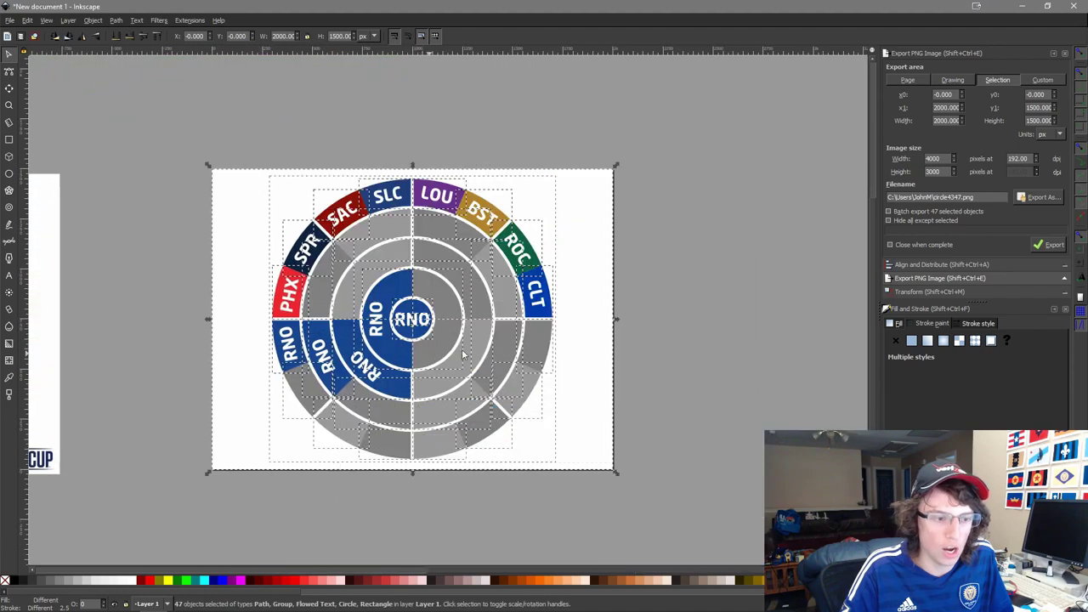
pyautogui.click(595, 336)
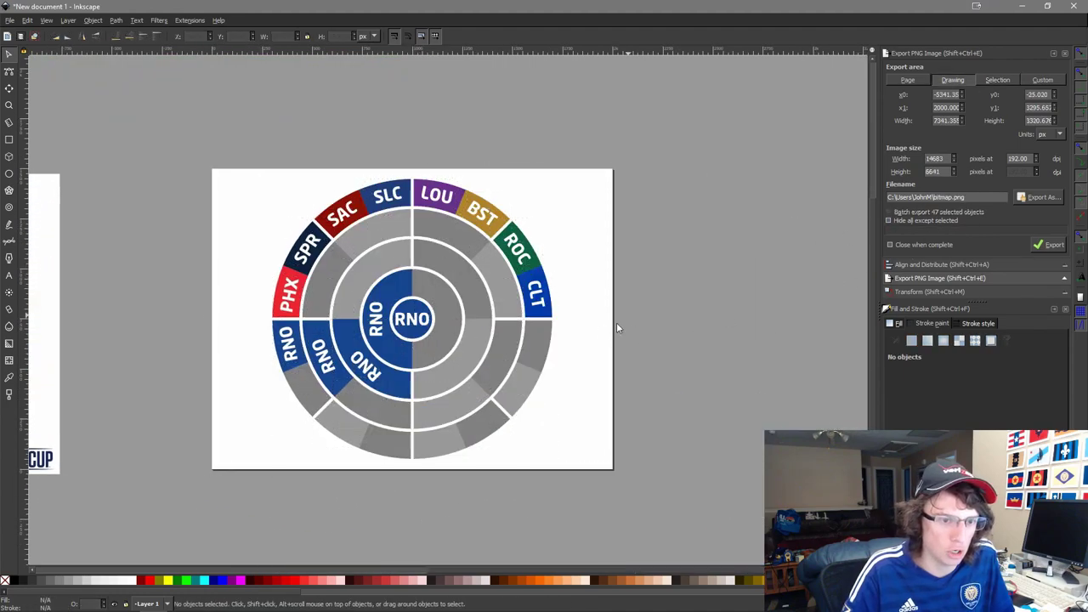
# Compare the finished USL chart, including its USL Cup logo corner, with the partly colored chart.
pyautogui.scroll(-3, 477, 341)
pyautogui.moveTo(267, 374); pyautogui.dragTo(559, 341)
pyautogui.click(558, 341)
pyautogui.moveTo(637, 340); pyautogui.dragTo(452, 332)
pyautogui.click(513, 402)
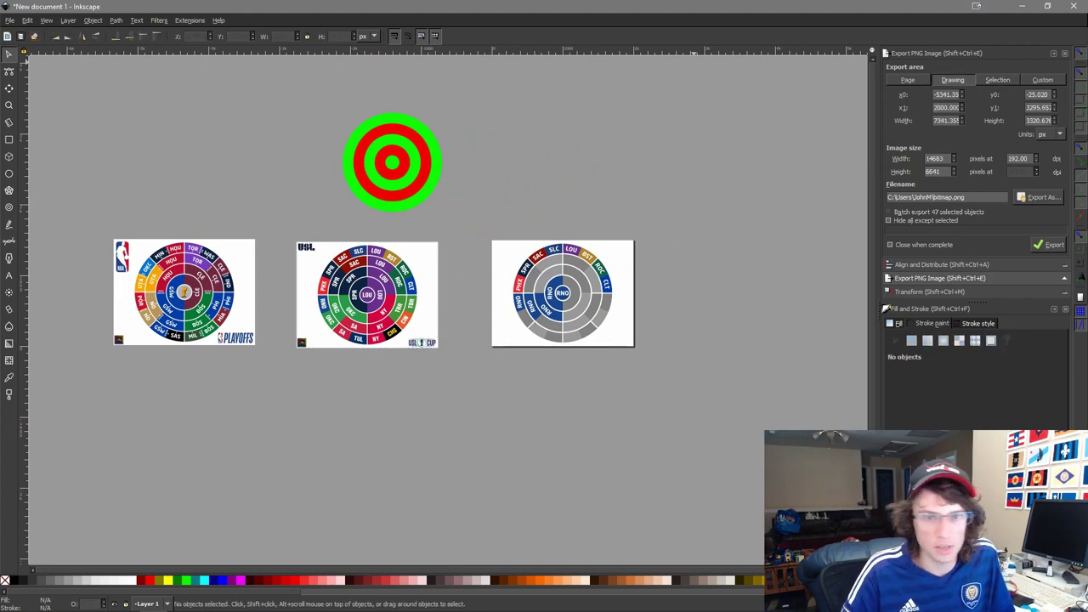
pyautogui.moveTo(644, 230); pyautogui.dragTo(808, 325)
pyautogui.moveTo(665, 343); pyautogui.dragTo(471, 312)
pyautogui.scroll(3, 379, 289)
pyautogui.scroll(-3, 357, 388)
pyautogui.scroll(5, 600, 300)
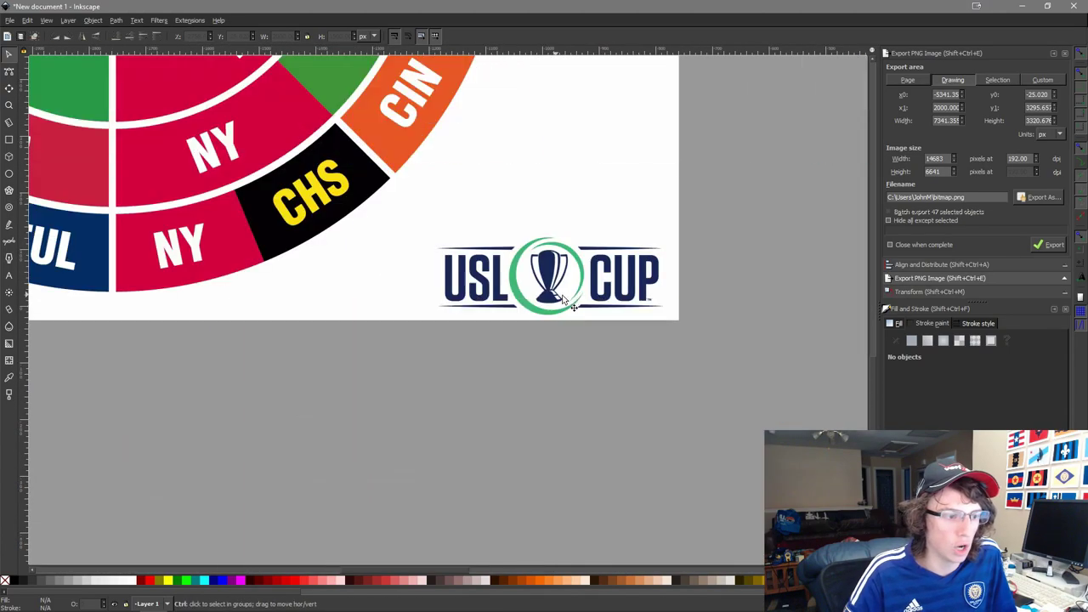
pyautogui.scroll(-5, 602, 300)
pyautogui.scroll(2, 644, 199)
pyautogui.hscroll(3, 644, 199)
pyautogui.scroll(2, 468, 200)
pyautogui.hscroll(4, 797, 407)
pyautogui.scroll(-2, 797, 407)
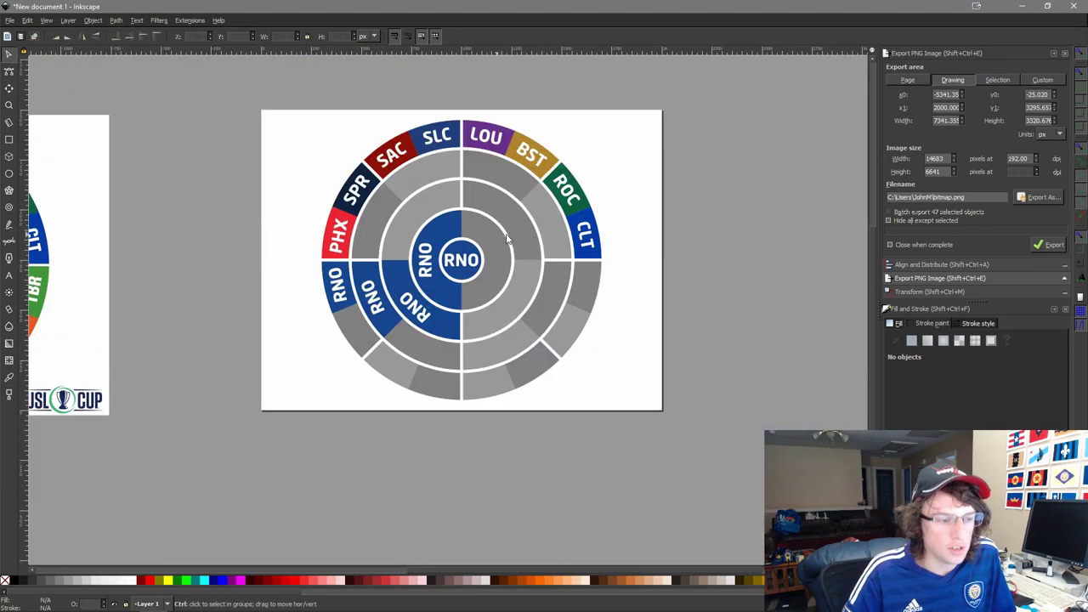
pyautogui.scroll(3, 439, 259)
pyautogui.scroll(-5, 392, 298)
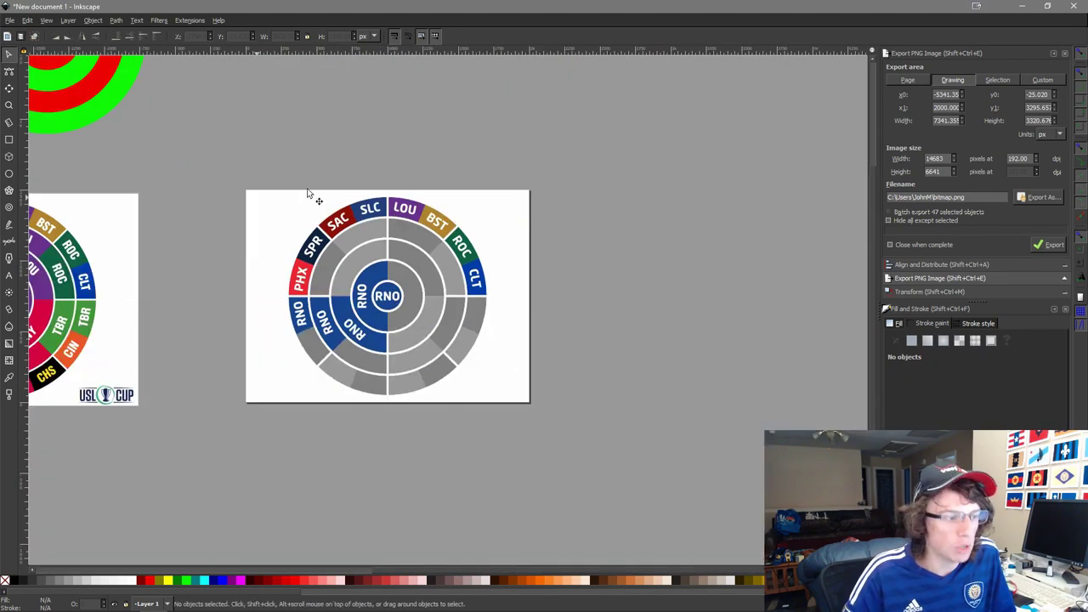
pyautogui.moveTo(554, 461); pyautogui.dragTo(271, 163)
pyautogui.click(639, 271)
pyautogui.scroll(-3, 641, 276)
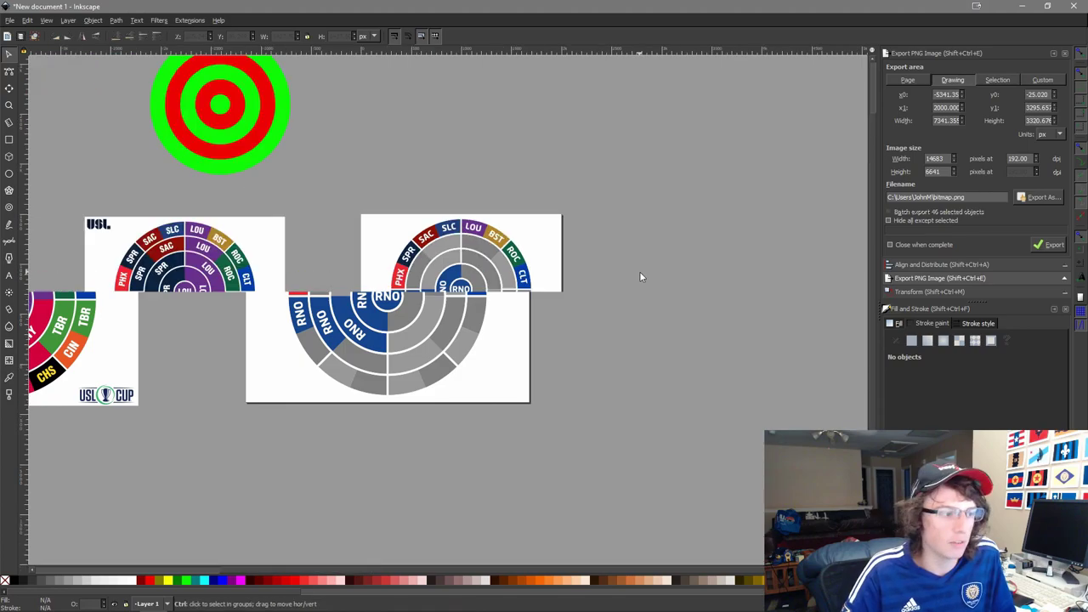
pyautogui.scroll(3, 508, 323)
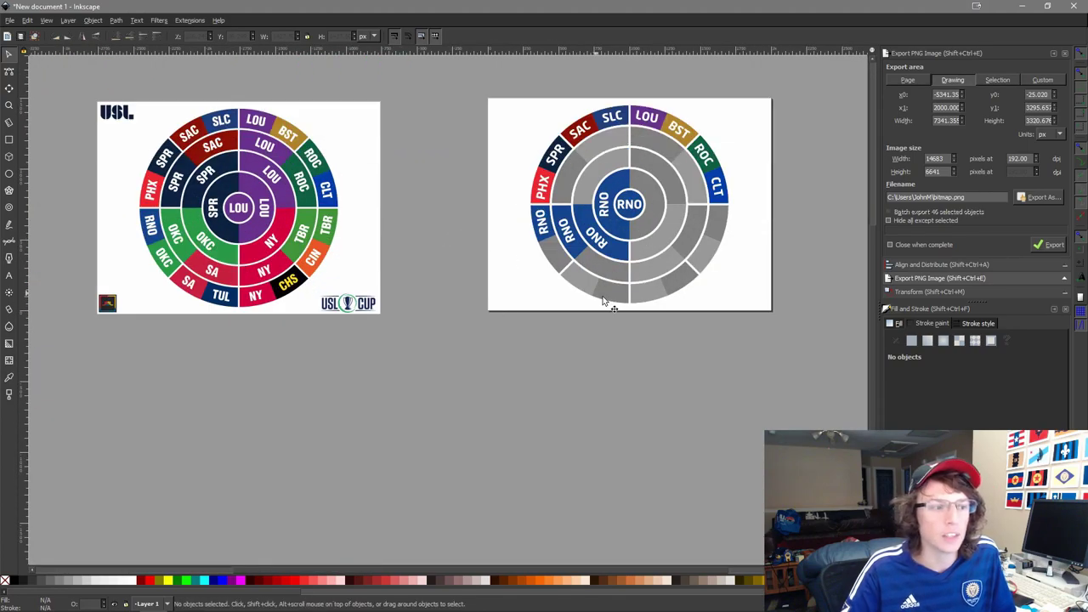
pyautogui.moveTo(602, 304); pyautogui.dragTo(401, 435)
pyautogui.moveTo(344, 138); pyautogui.dragTo(583, 456)
pyautogui.click(643, 473)
pyautogui.moveTo(502, 370); pyautogui.dragTo(568, 362)
pyautogui.moveTo(406, 118); pyautogui.dragTo(669, 471)
pyautogui.press('3')
pyautogui.scroll(8, 527, 263)
pyautogui.scroll(-2, 524, 261)
pyautogui.moveTo(650, 270); pyautogui.dragTo(713, 323)
pyautogui.click(720, 401)
pyautogui.moveTo(664, 516); pyautogui.dragTo(393, 201)
pyautogui.click(760, 252)
pyautogui.scroll(-2, 535, 342)
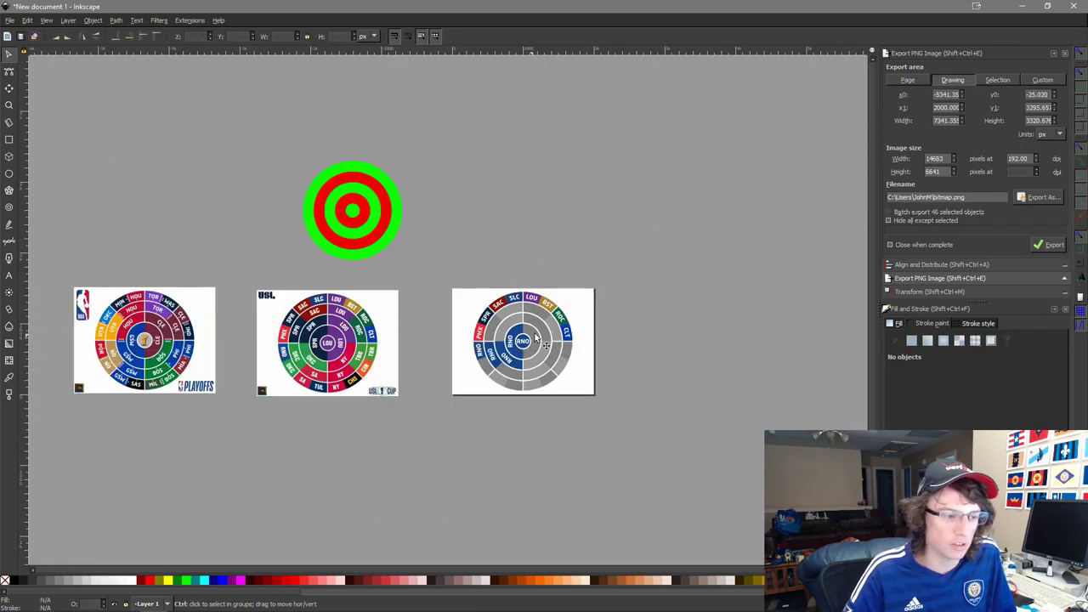